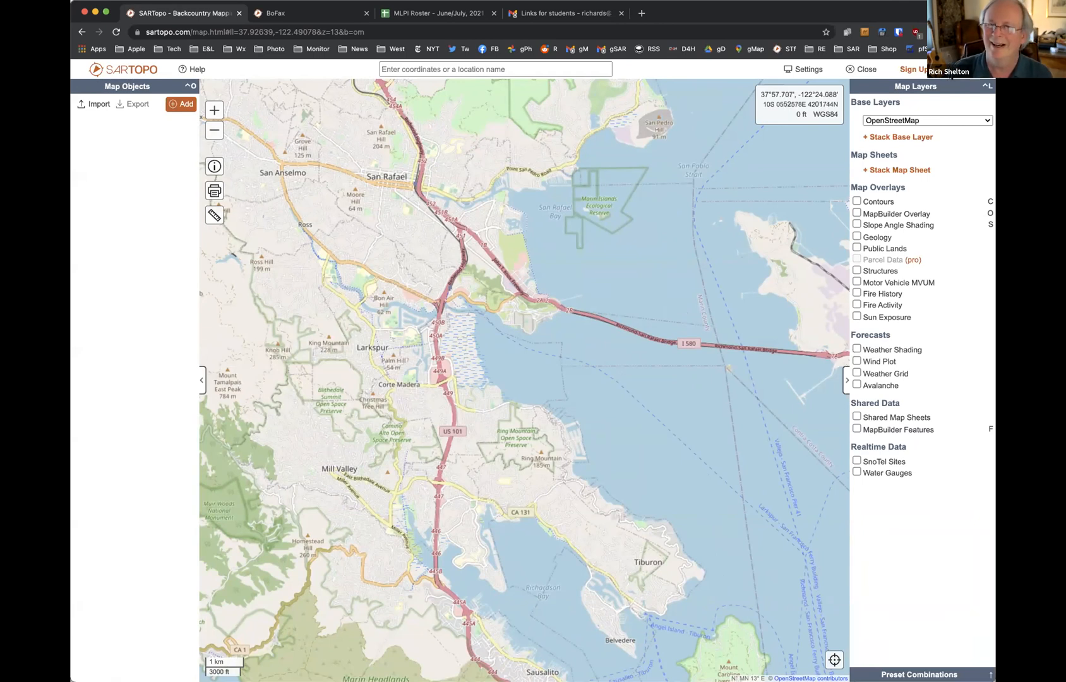
Sign in to SARTopo with the Google account belonging to the Marin SAR organization
{"action": "left_click", "coordinate": [944, 69]}
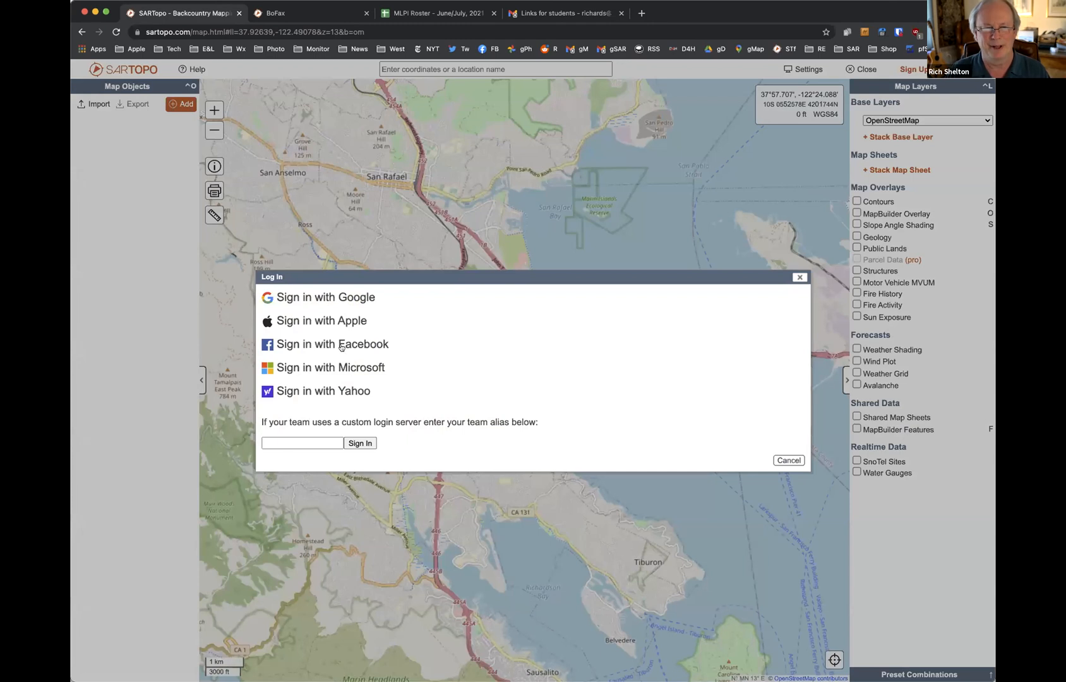
{"action": "left_click", "coordinate": [348, 297]}
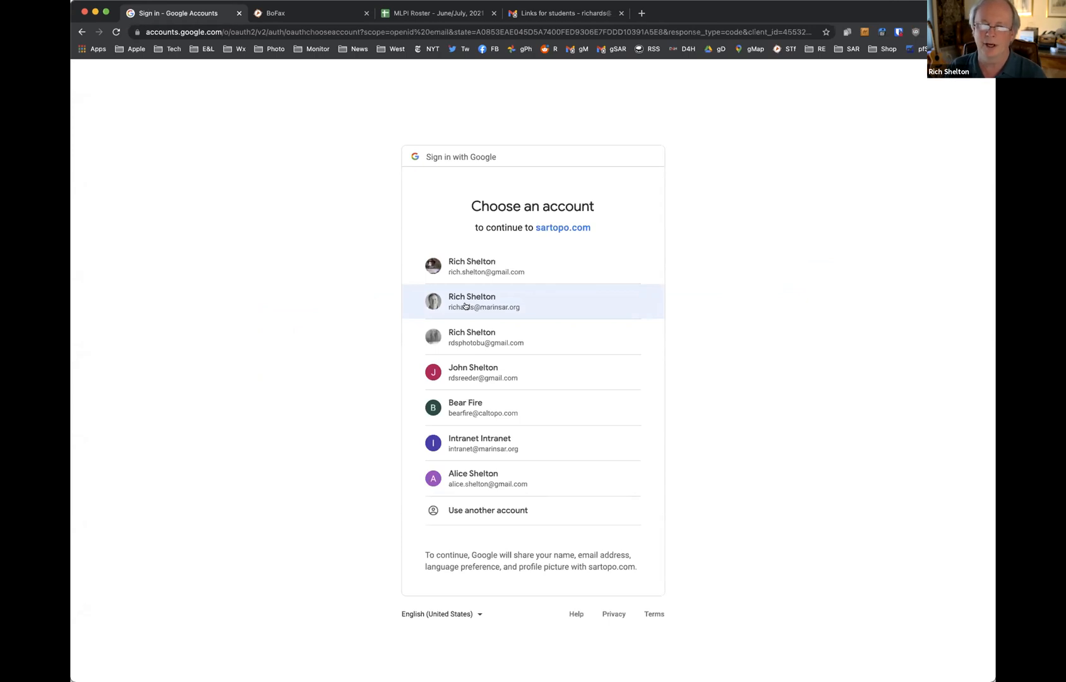
{"action": "left_click", "coordinate": [465, 306]}
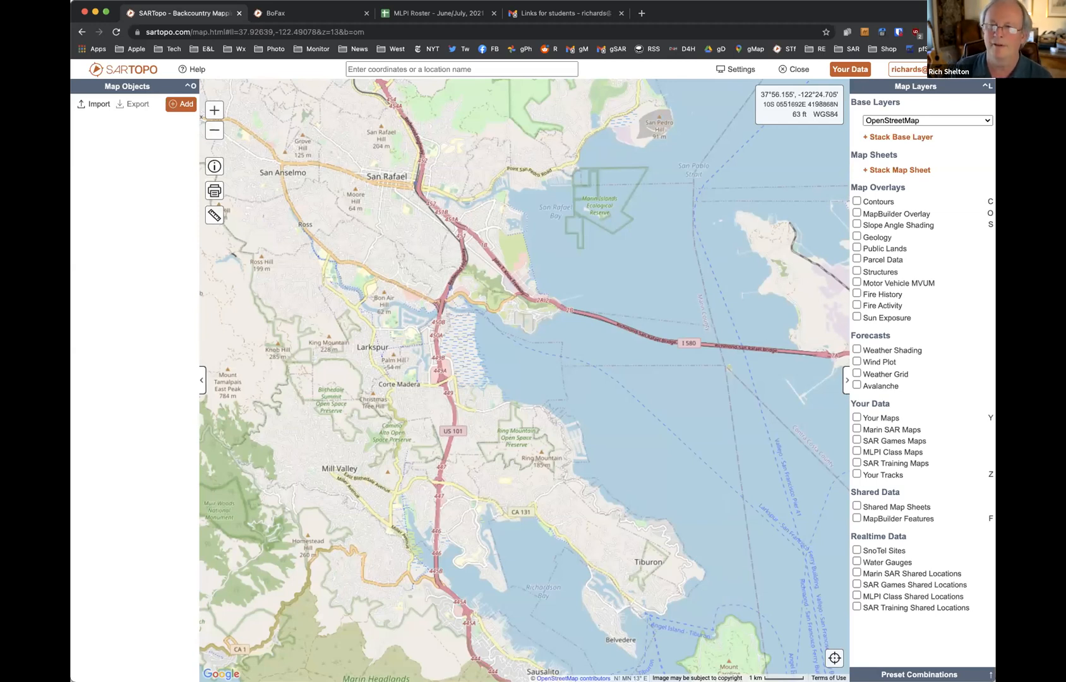
Review the account details and the Marin SAR team's membership administration page, and return to the map
{"action": "left_click", "coordinate": [938, 68]}
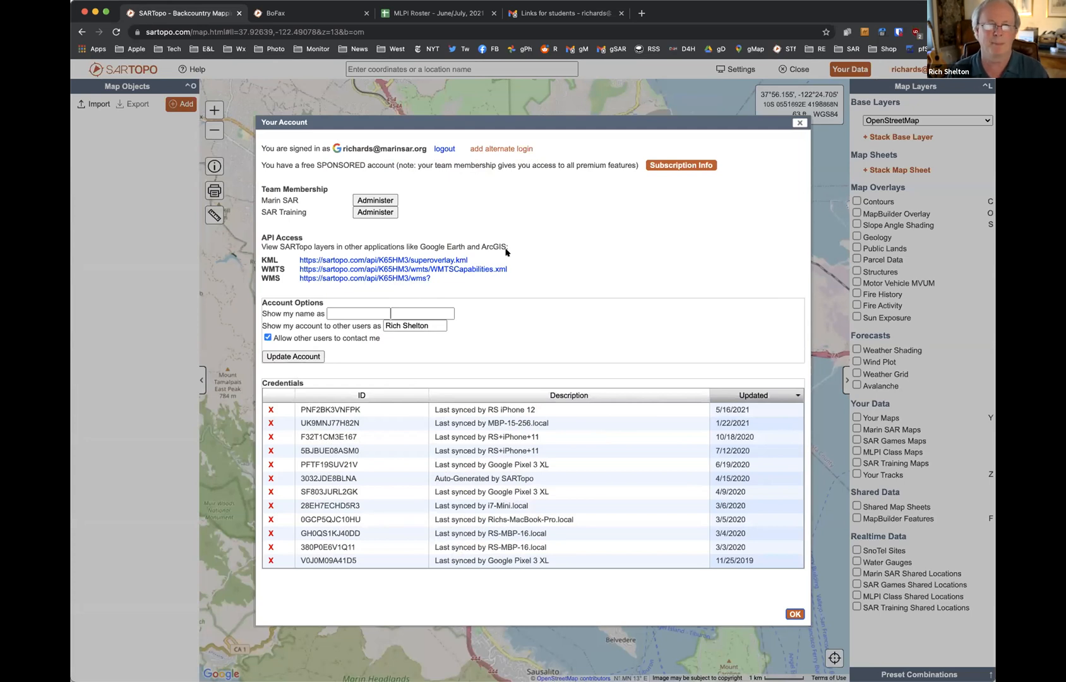
{"action": "left_click", "coordinate": [375, 200]}
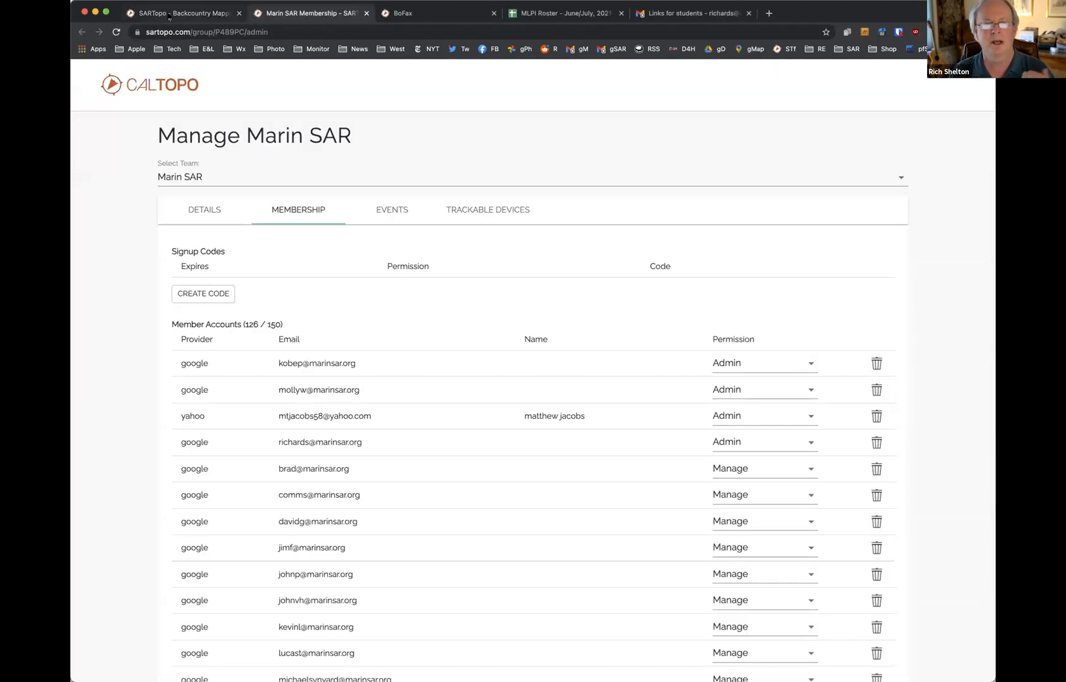
{"action": "left_click", "coordinate": [169, 16]}
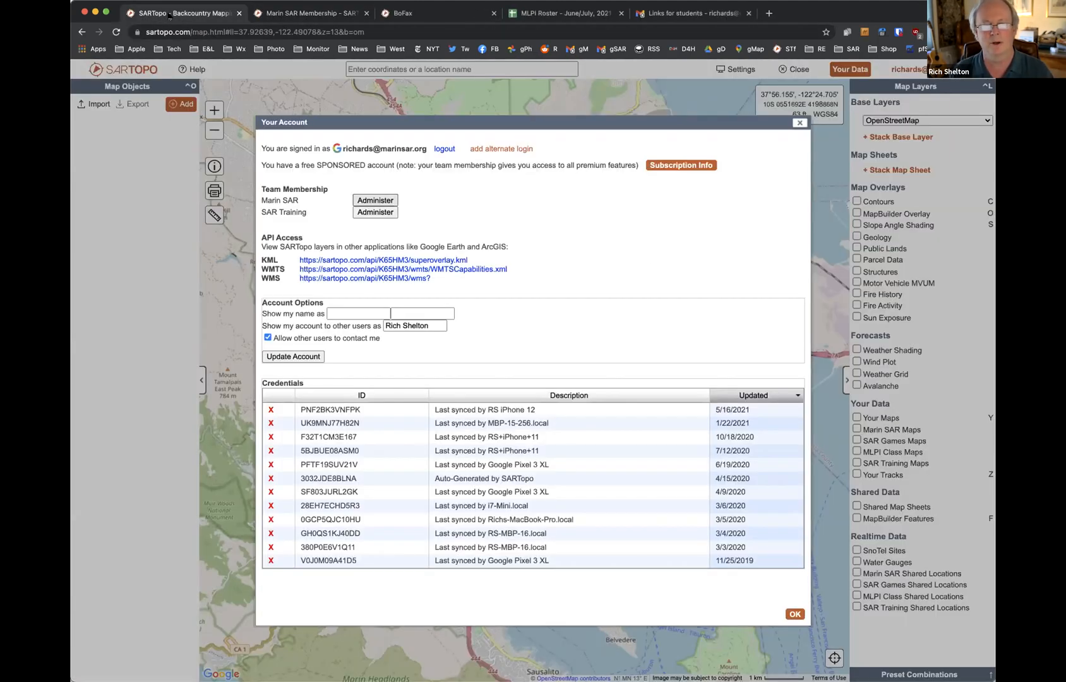
{"action": "left_click", "coordinate": [799, 123]}
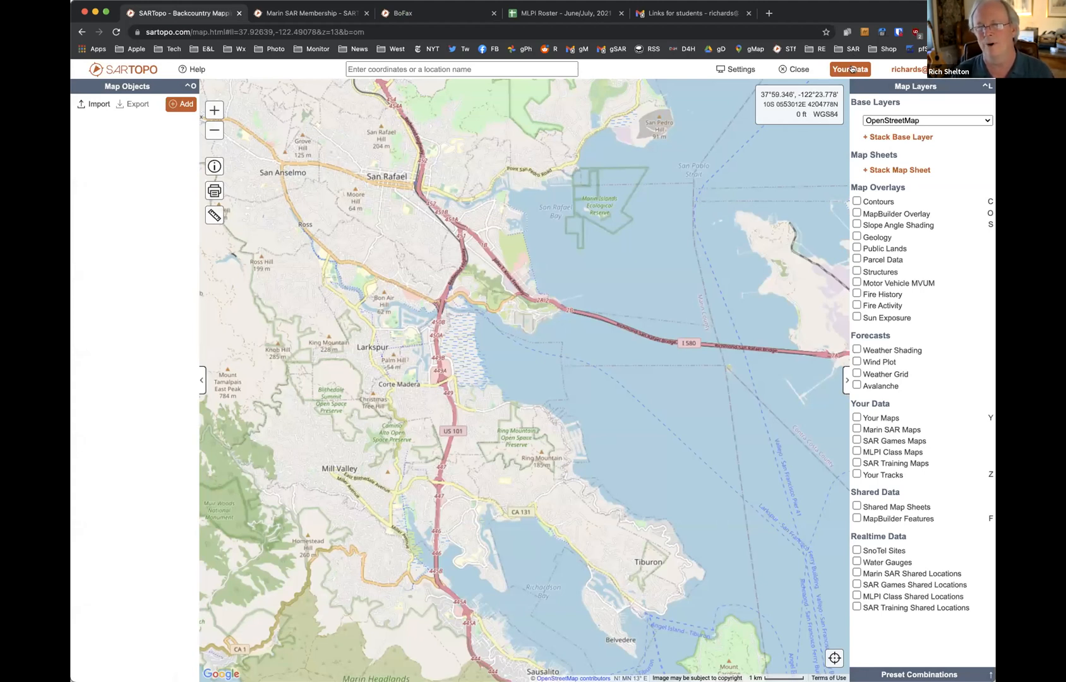
Open the saved data, sort the saved maps by account, and look through the list
{"action": "left_click", "coordinate": [852, 68]}
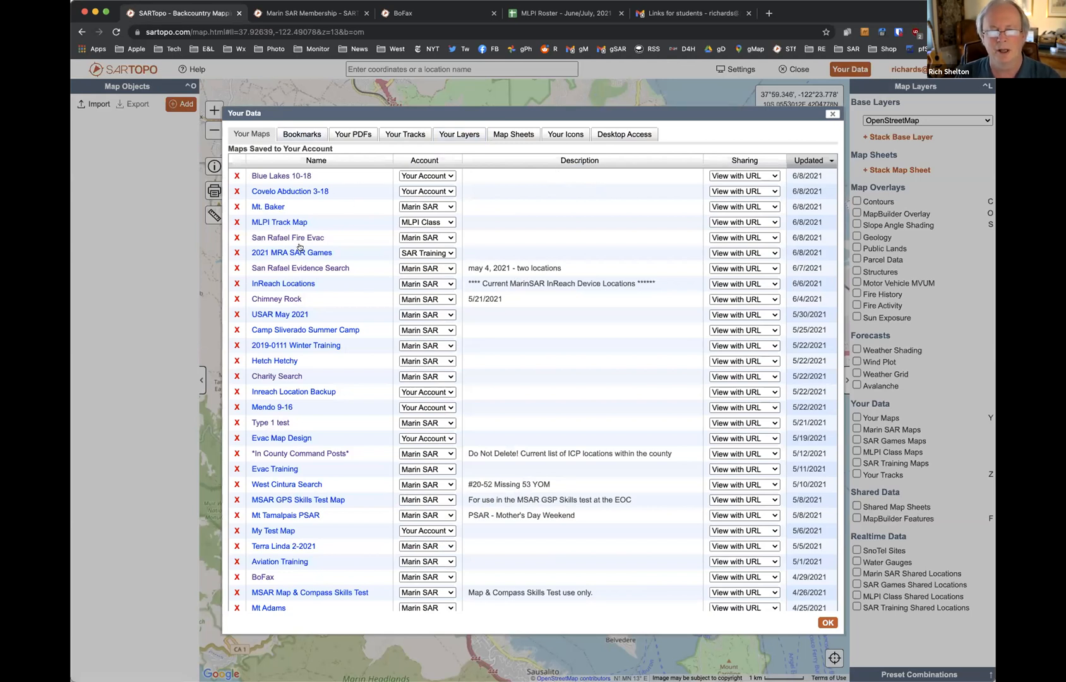
{"action": "left_click", "coordinate": [430, 160]}
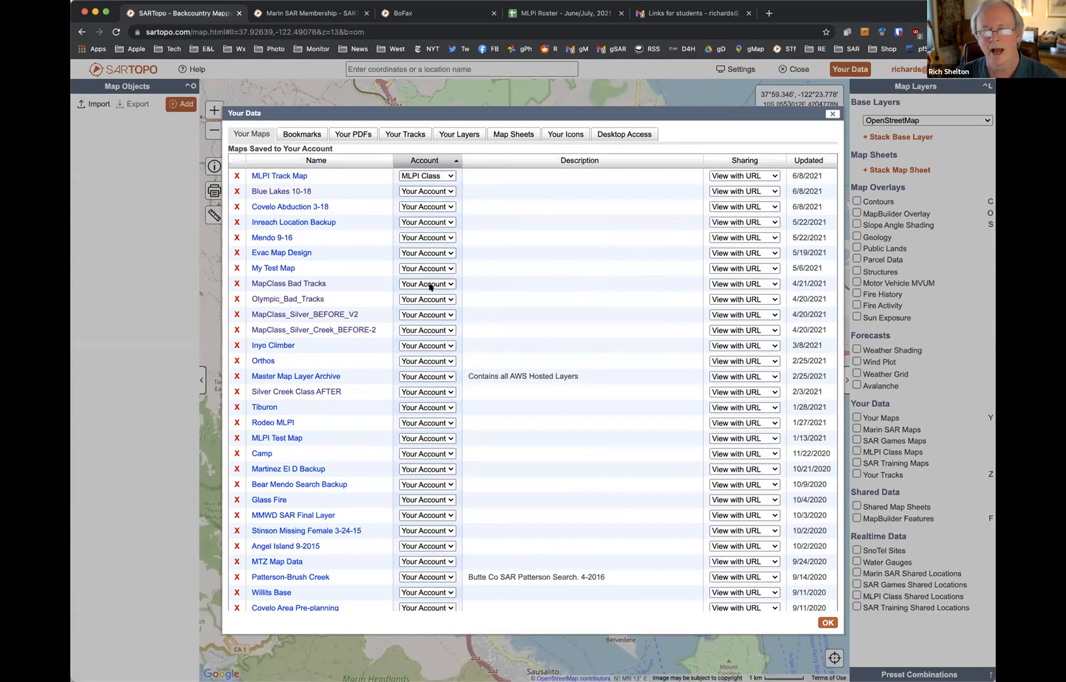
{"action": "scroll", "coordinate": [429, 286], "scroll_direction": "down", "scroll_amount": 20}
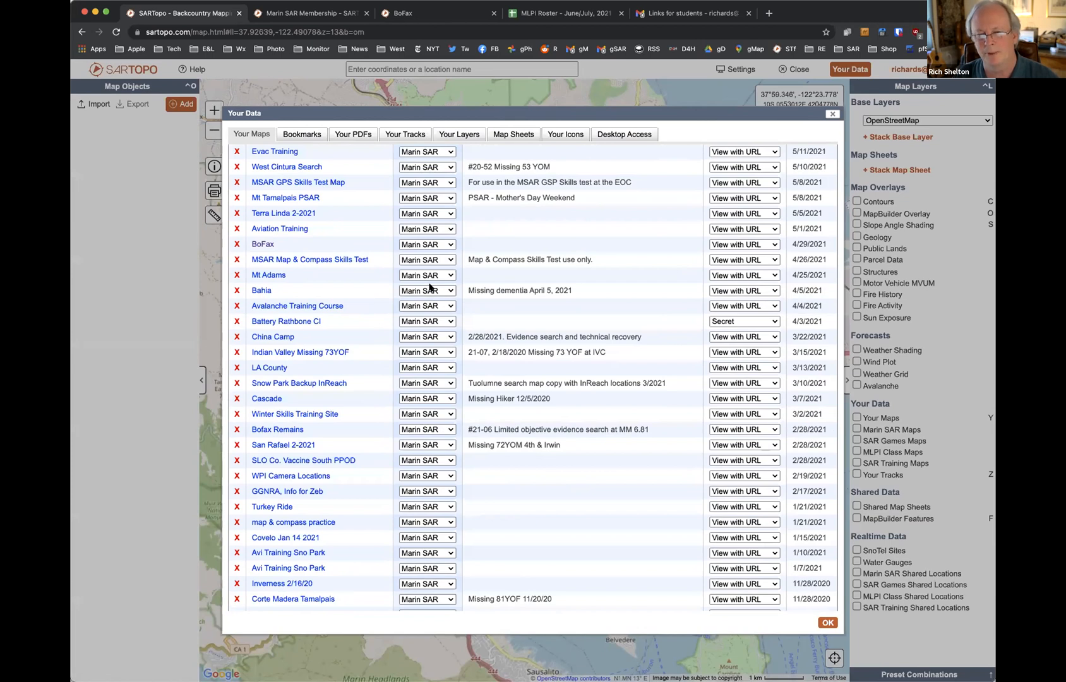
{"action": "scroll", "coordinate": [429, 287], "scroll_direction": "up", "scroll_amount": 20}
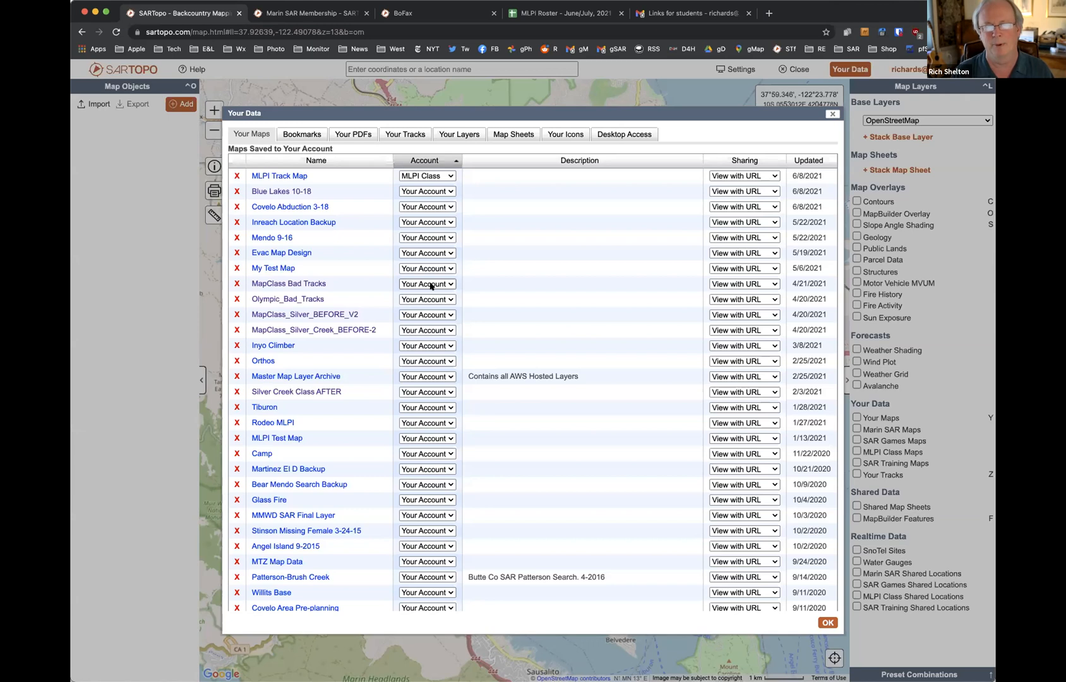
Review the account's bookmarked maps, saved PDFs, tracks, and custom layers
{"action": "left_click", "coordinate": [307, 135]}
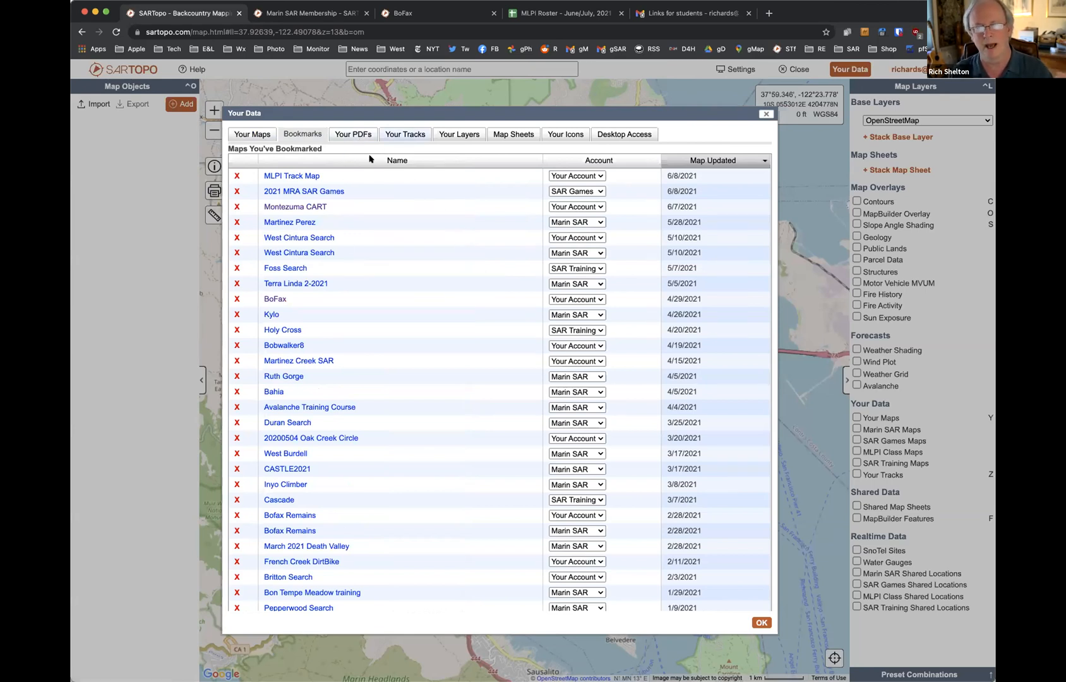
{"action": "left_click", "coordinate": [349, 134]}
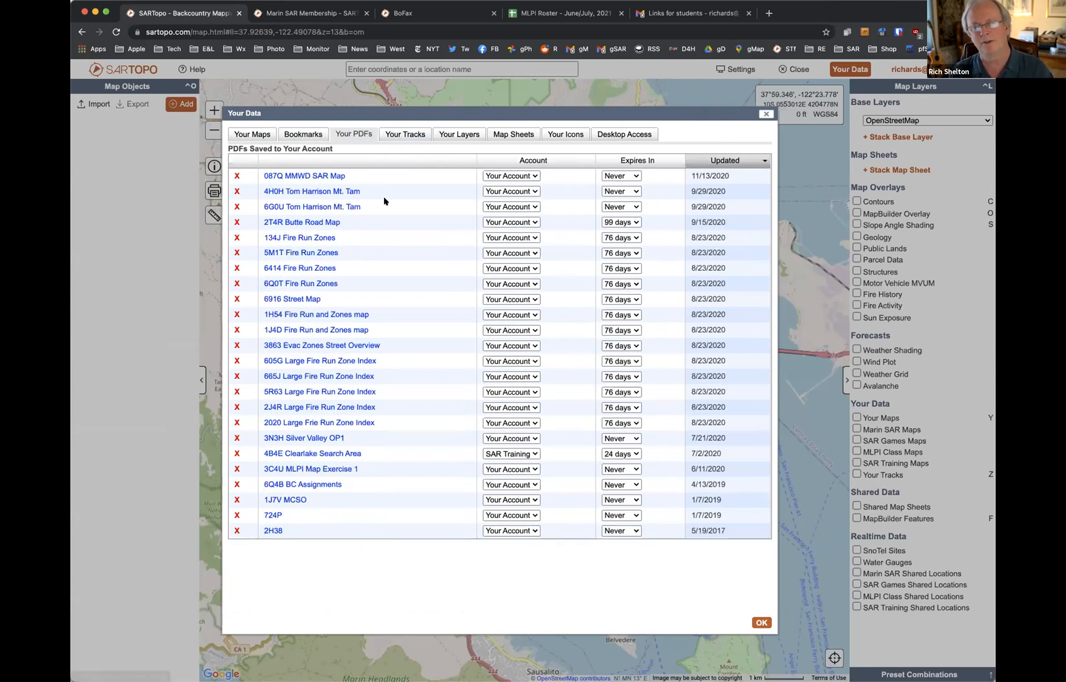
{"action": "left_click", "coordinate": [408, 135]}
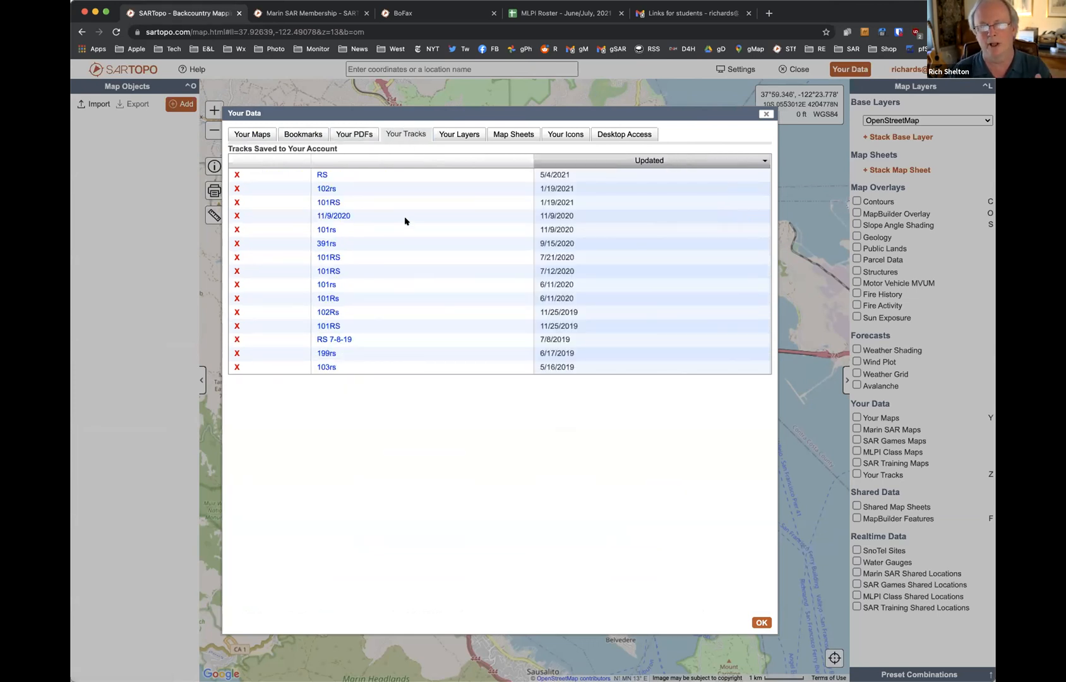
{"action": "left_click", "coordinate": [455, 136]}
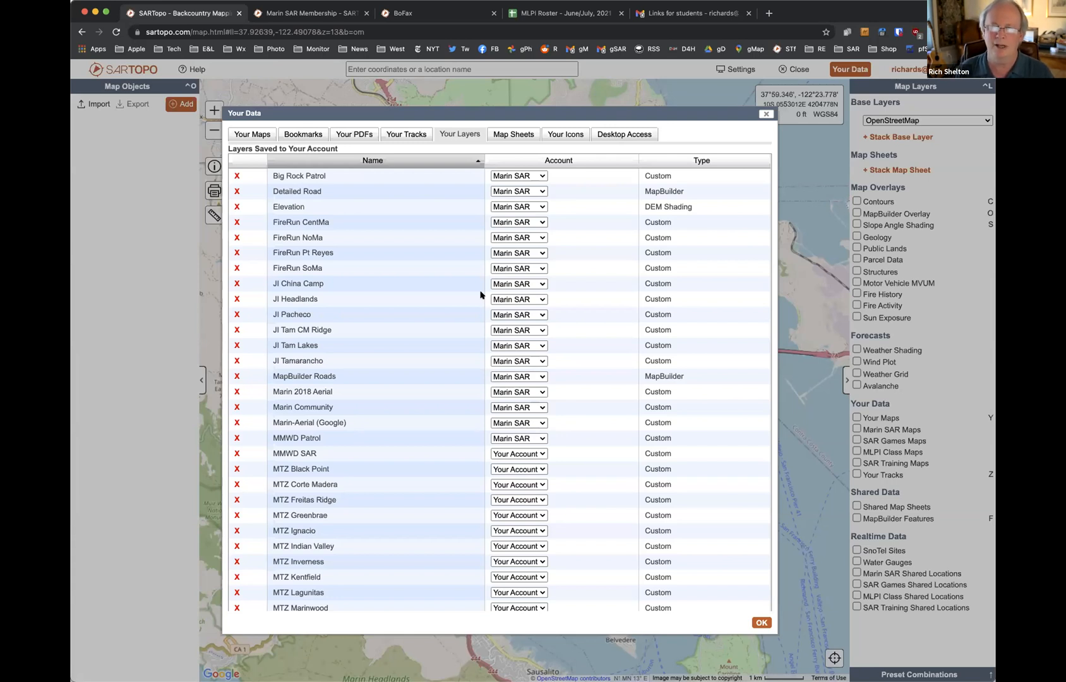
Review the saved map sheets, custom icons, and desktop access information, and close the saved data
{"action": "left_click", "coordinate": [503, 134]}
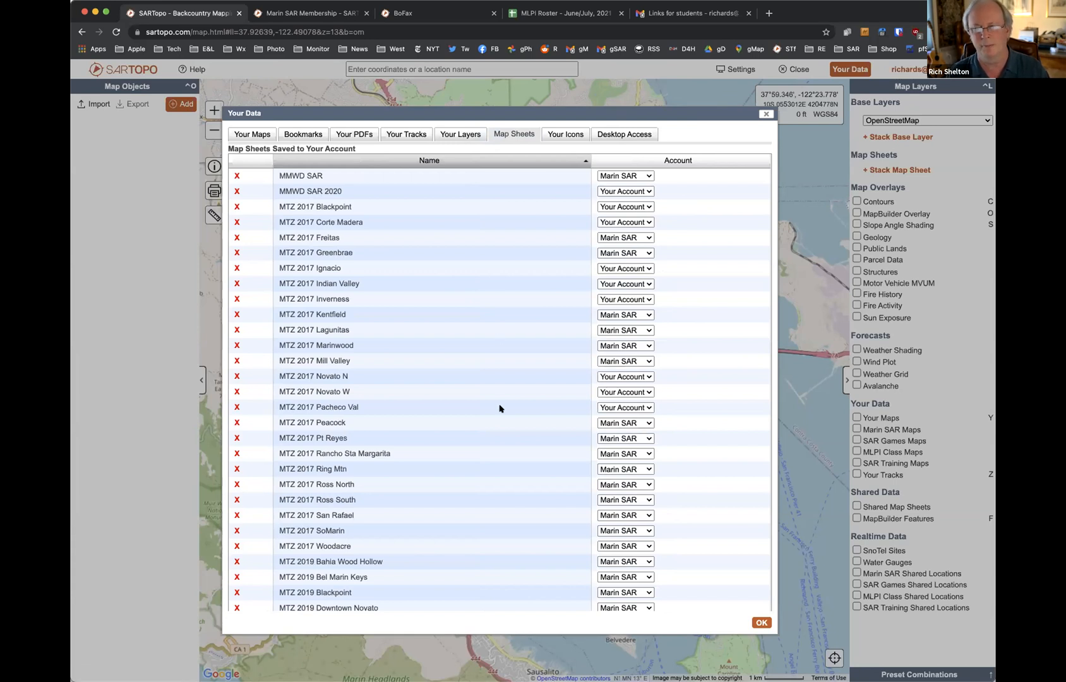
{"action": "scroll", "coordinate": [500, 408], "scroll_direction": "down", "scroll_amount": 5}
{"action": "scroll", "coordinate": [500, 409], "scroll_direction": "up", "scroll_amount": 5}
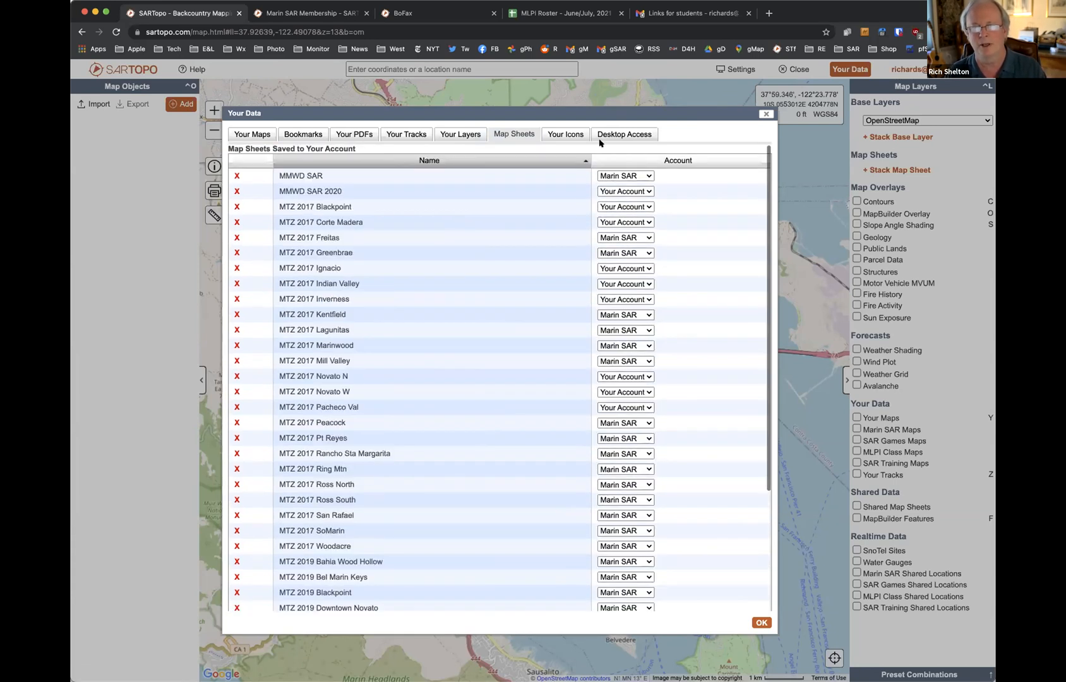
{"action": "left_click", "coordinate": [566, 135]}
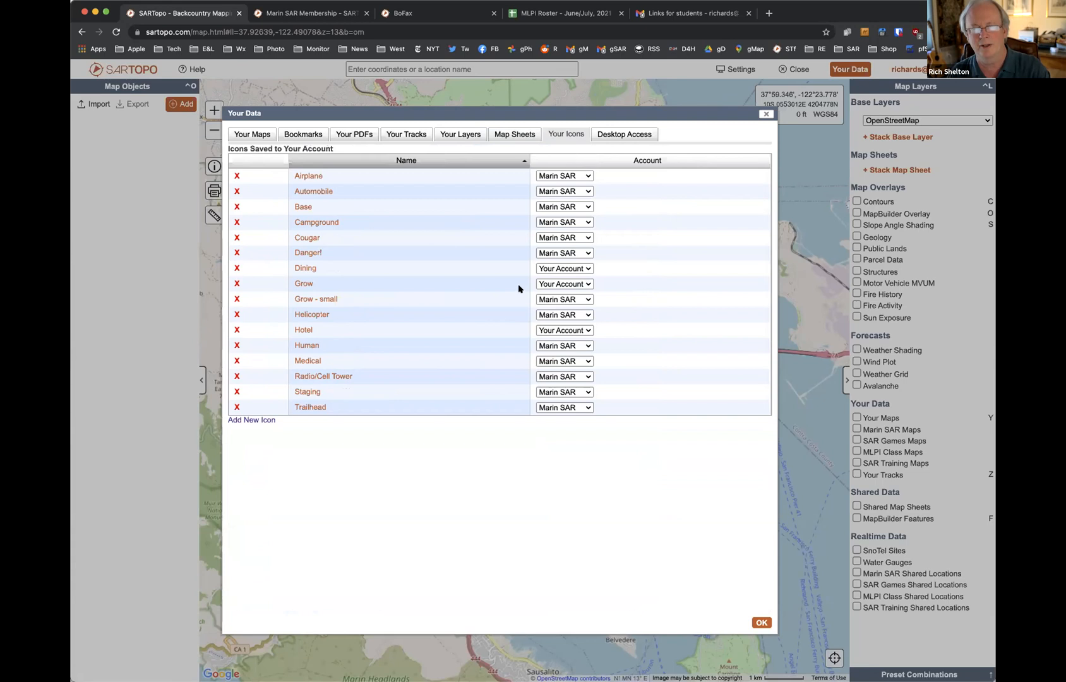
{"action": "left_click", "coordinate": [634, 131]}
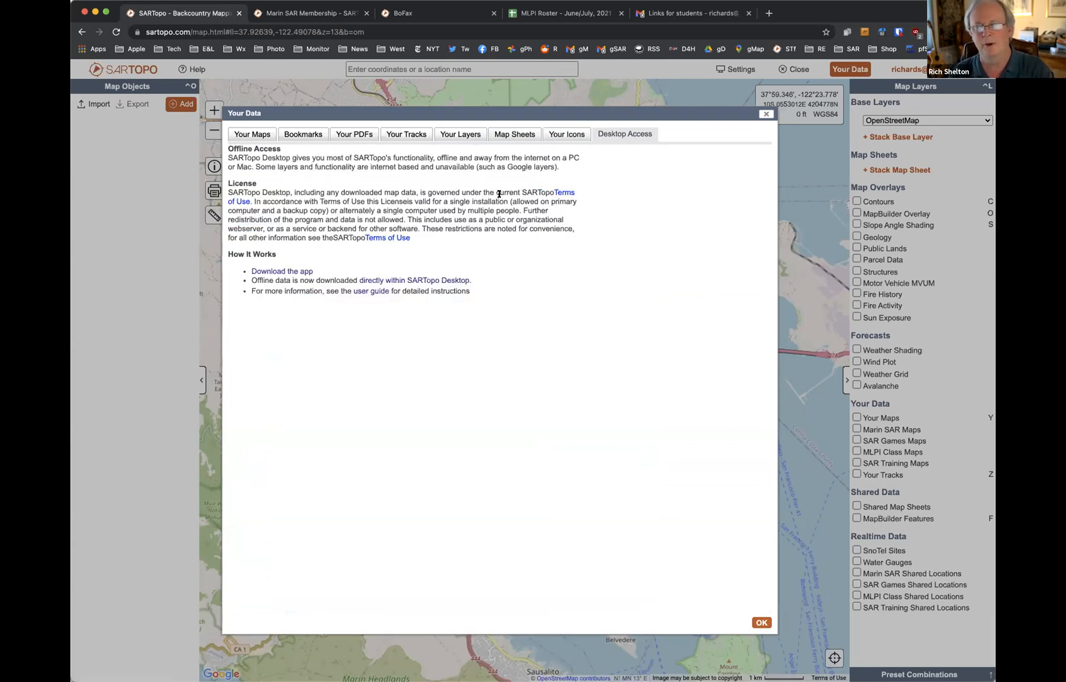
{"action": "left_click", "coordinate": [763, 114]}
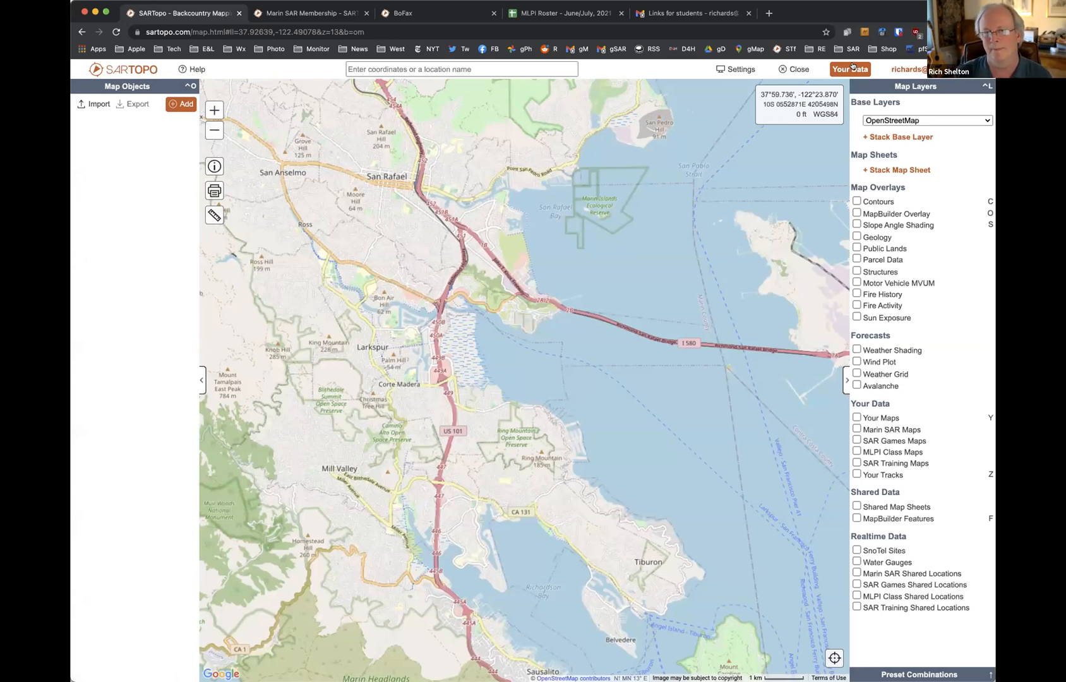
Show the UTM/USNG grid on the map, raise its intensity to about the middle, and hide the grid again
{"action": "left_click", "coordinate": [735, 67]}
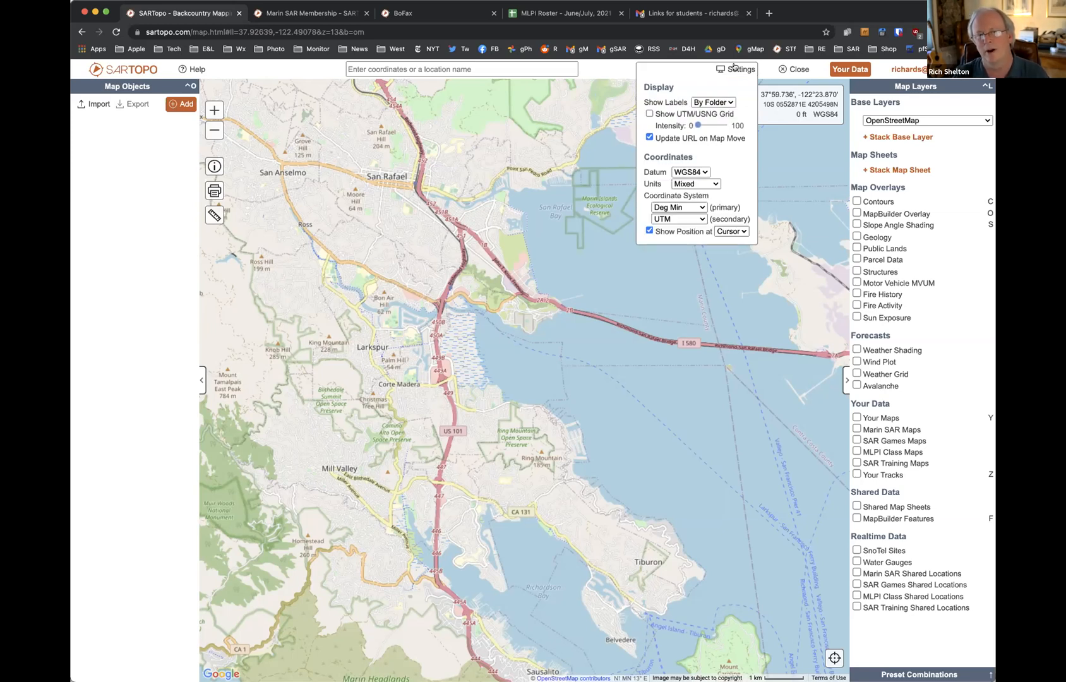
{"action": "left_click", "coordinate": [649, 113]}
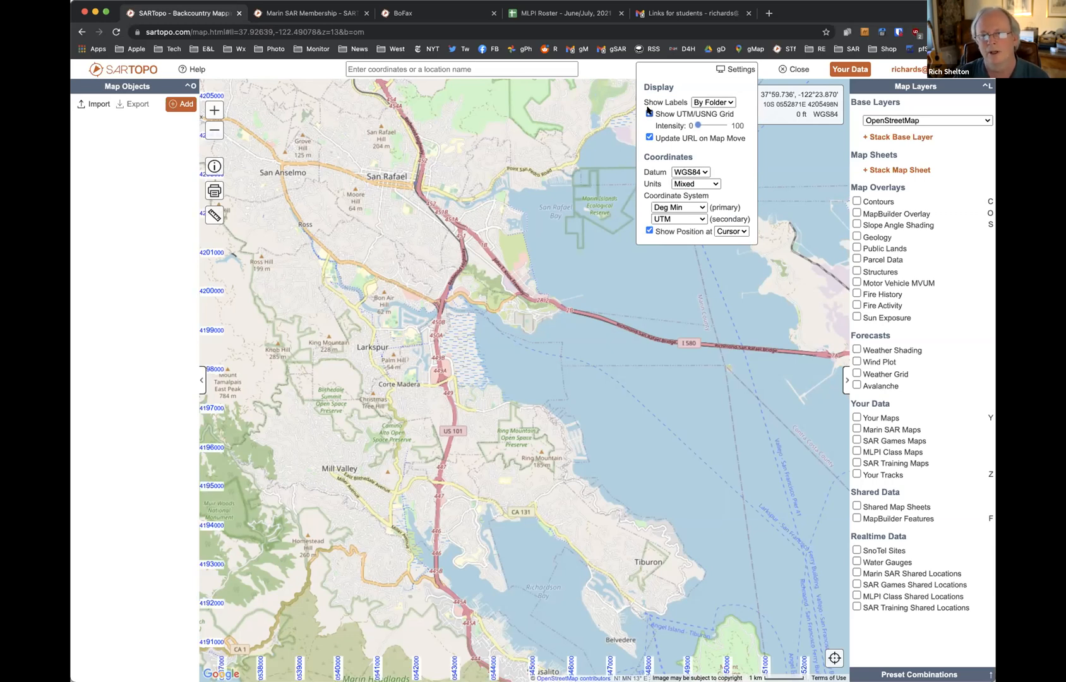
{"action": "left_click_drag", "start_coordinate": [696, 125], "coordinate": [711, 125]}
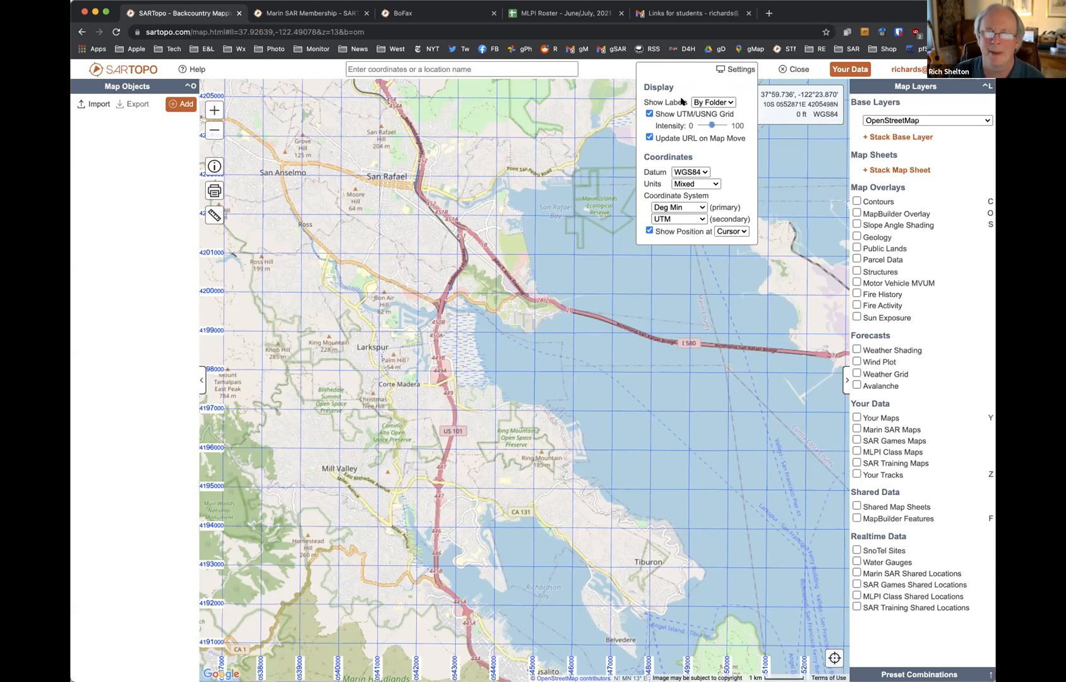
{"action": "left_click", "coordinate": [649, 114]}
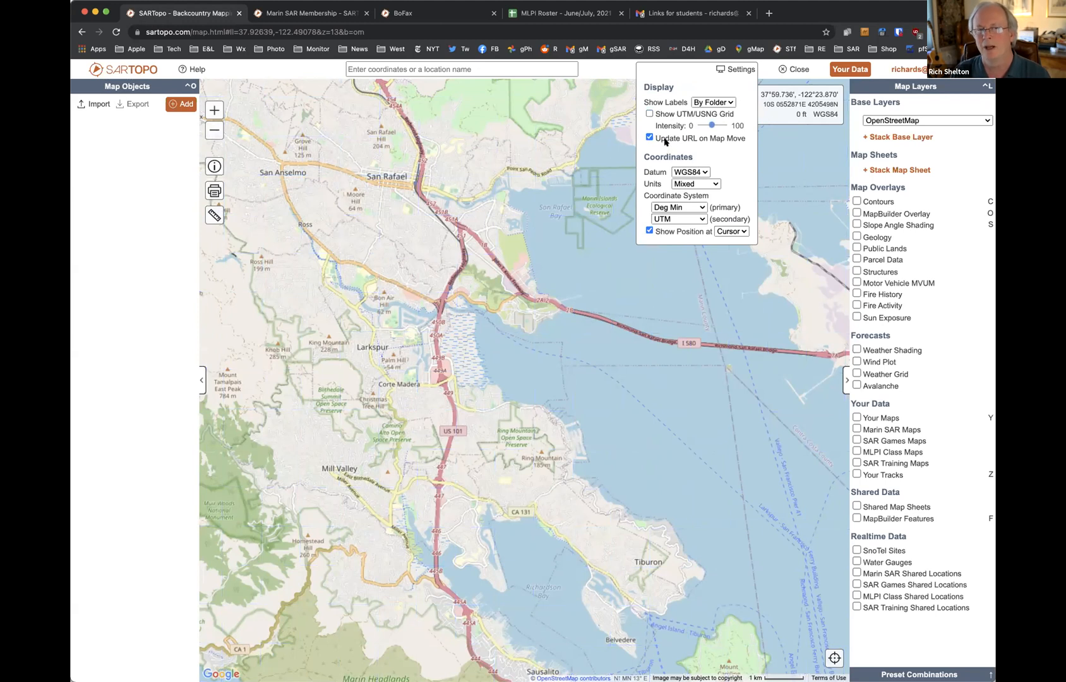
Check the label display and unit options, keeping labels set to By Folder and units to Mixed
{"action": "left_click", "coordinate": [728, 101]}
{"action": "left_click", "coordinate": [728, 101]}
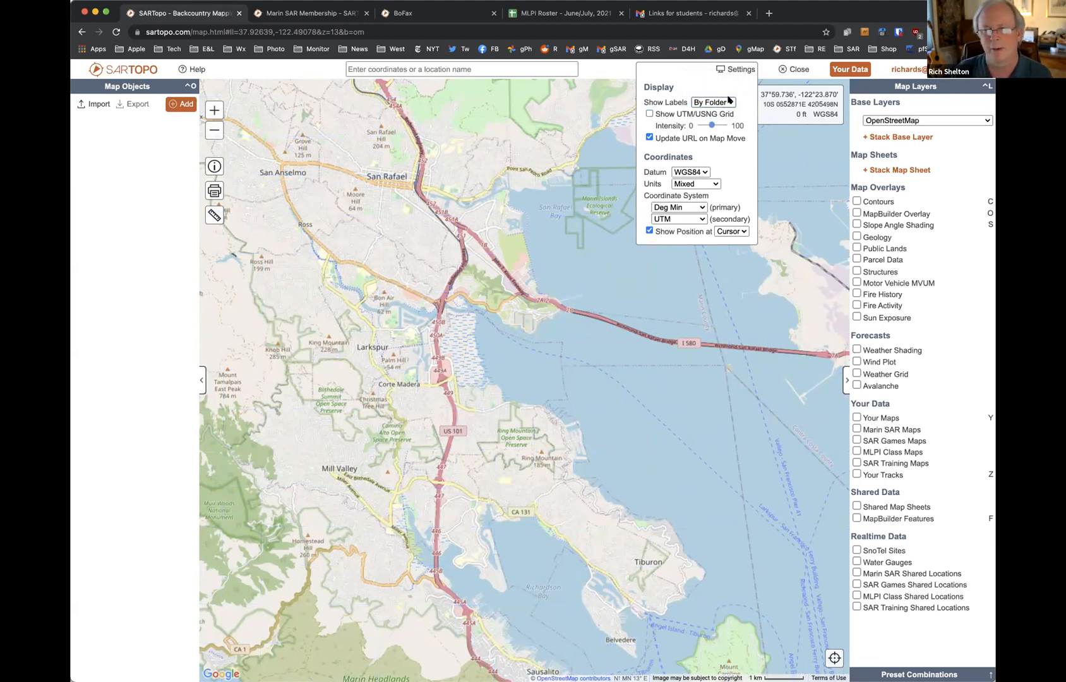
{"action": "left_click", "coordinate": [729, 101]}
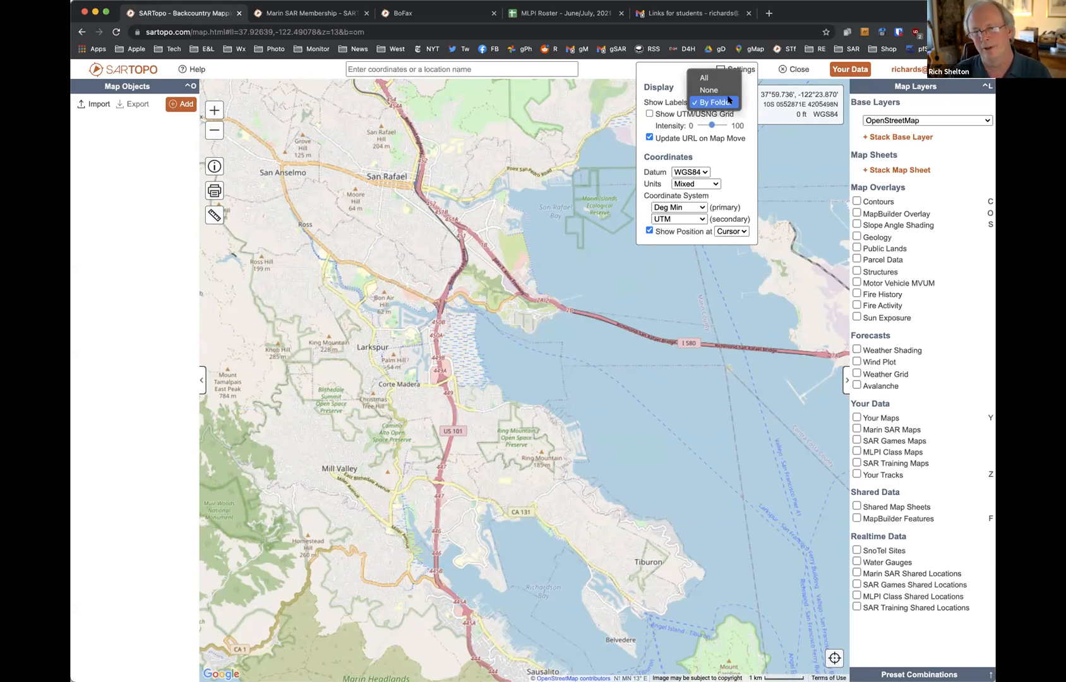
{"action": "left_click", "coordinate": [729, 100]}
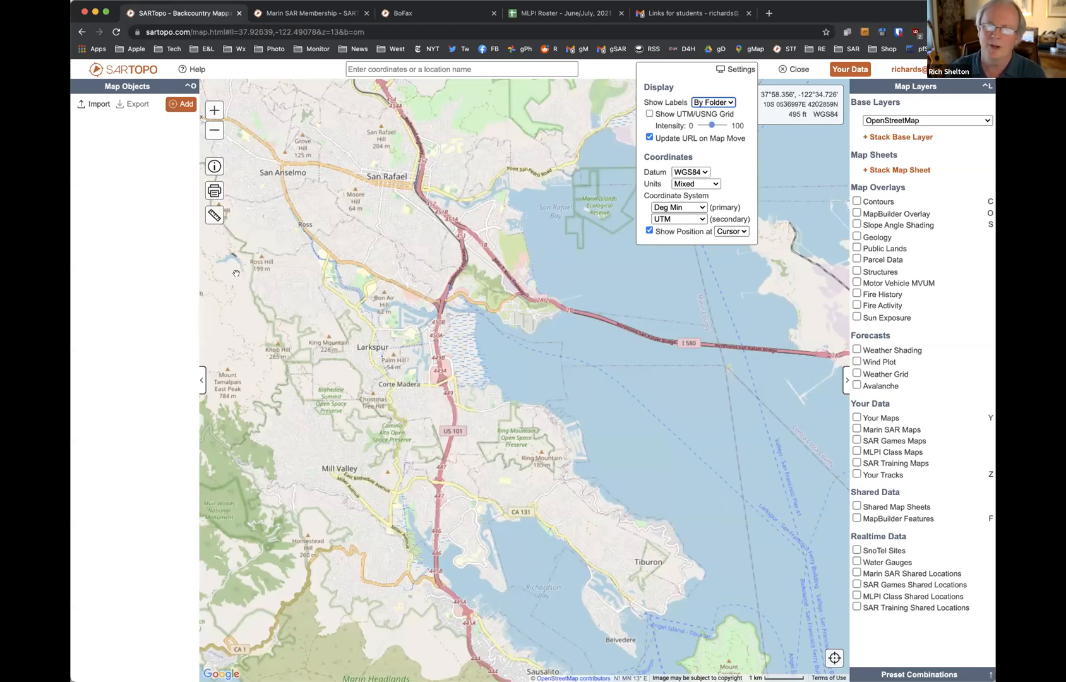
{"action": "left_click", "coordinate": [714, 183]}
{"action": "left_click", "coordinate": [714, 183]}
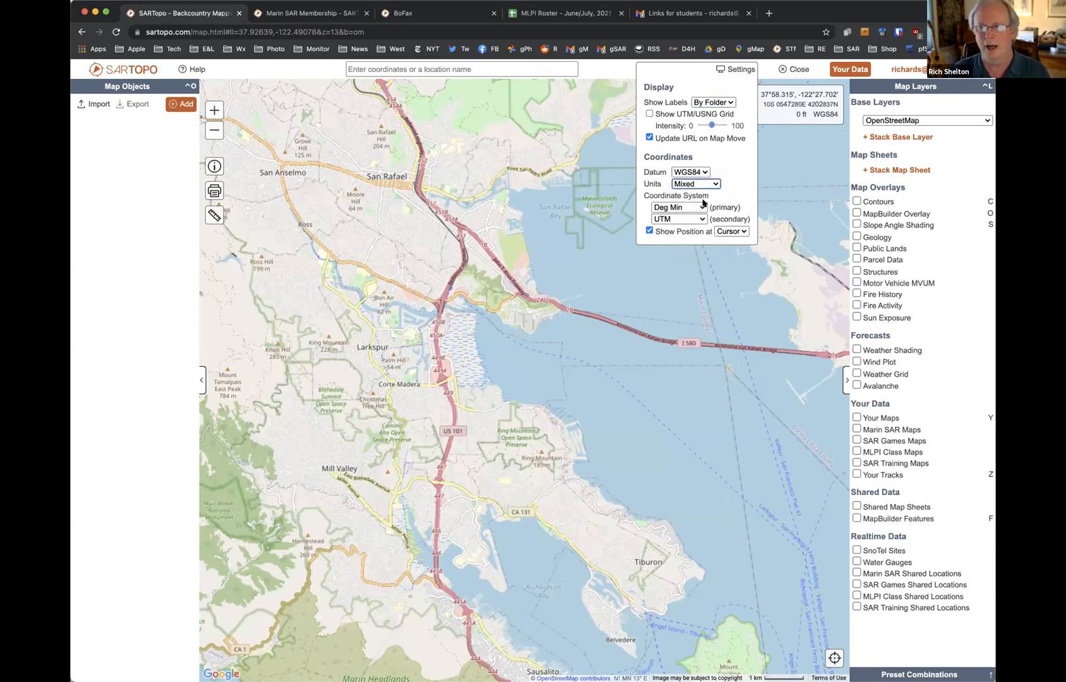
Set the primary coordinate system to UTM and the secondary one to Deg Min, and close the settings
{"action": "left_click", "coordinate": [699, 207]}
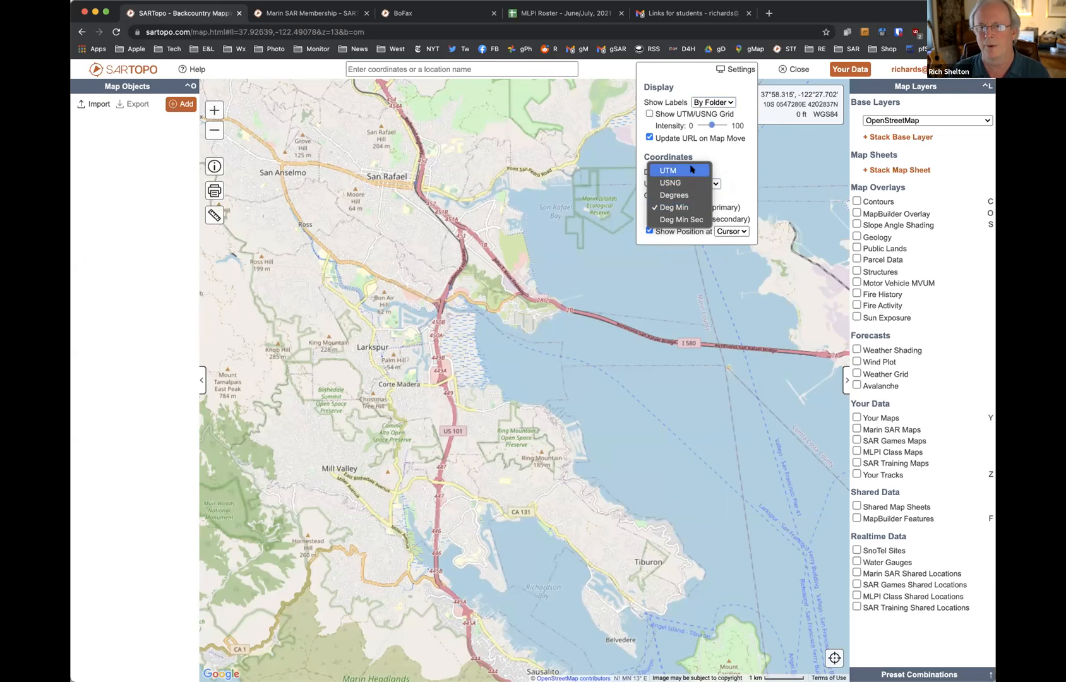
{"action": "left_click", "coordinate": [691, 169]}
{"action": "left_click", "coordinate": [696, 219]}
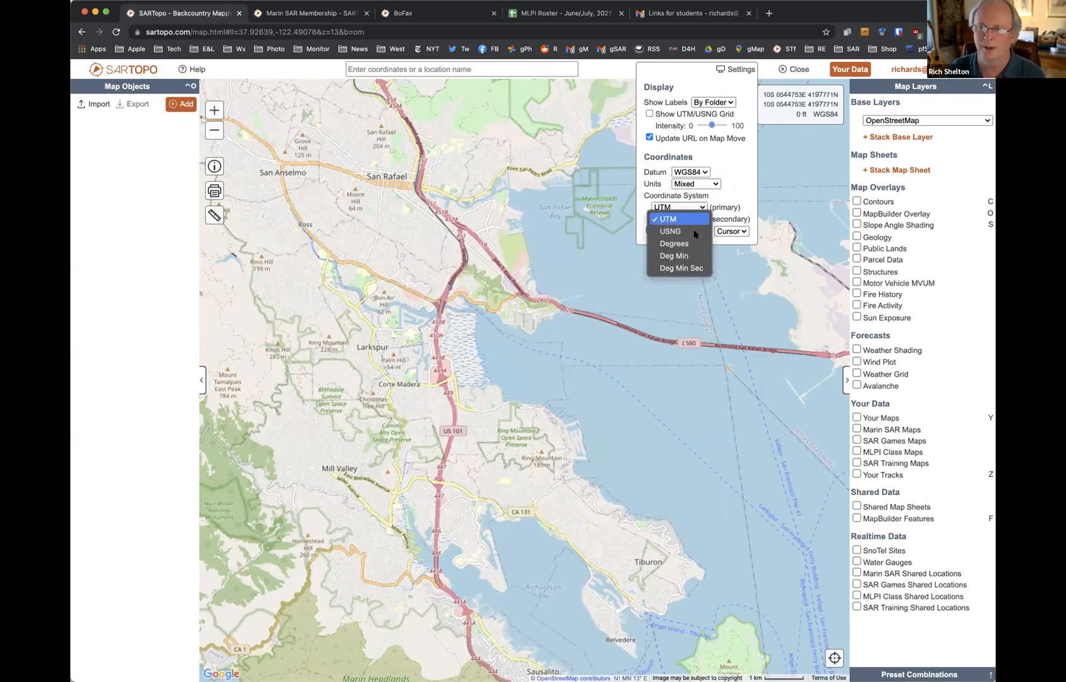
{"action": "left_click", "coordinate": [697, 255]}
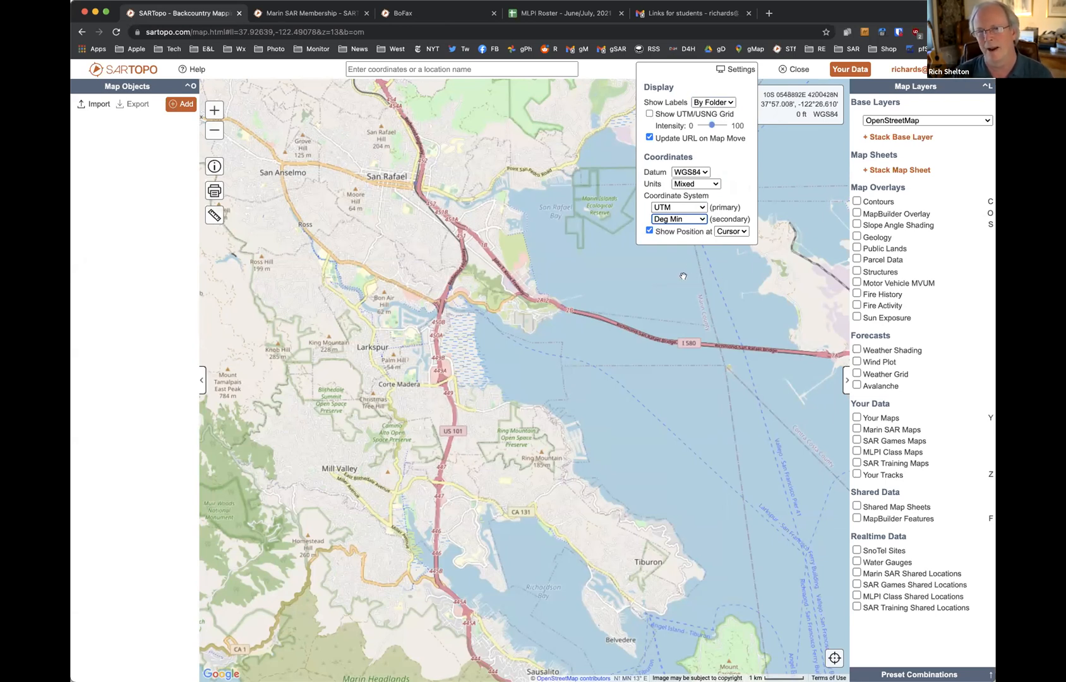
{"action": "left_click", "coordinate": [683, 276]}
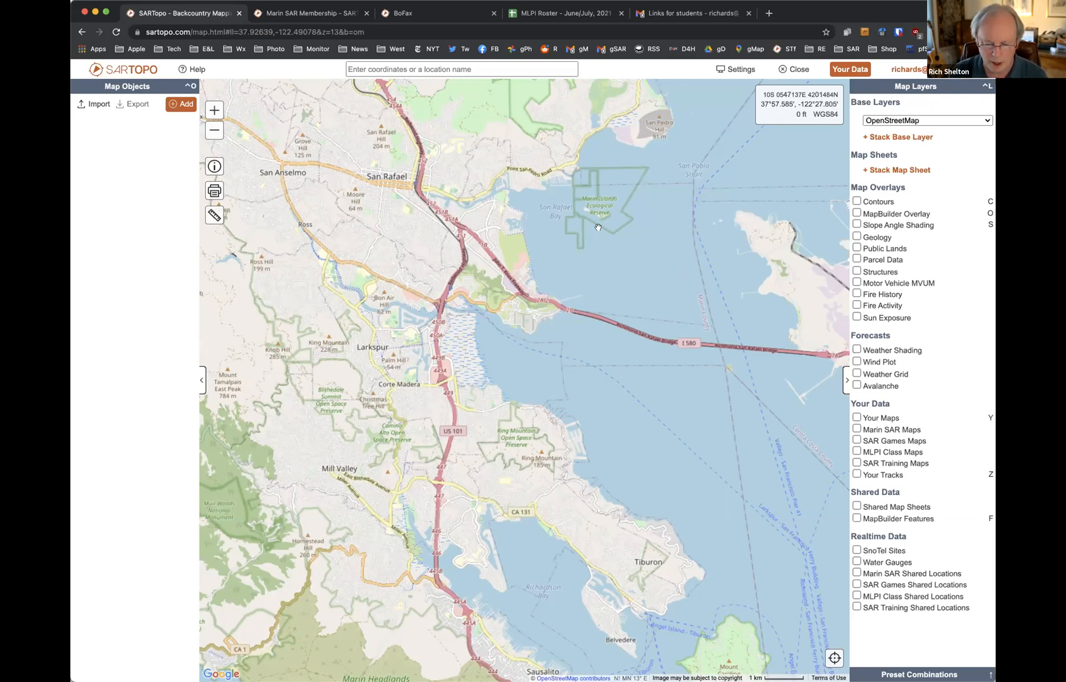
Zoom the map in on the Camino Alto area between Mill Valley and US 101
{"action": "left_click_drag", "start_coordinate": [414, 134], "coordinate": [365, 133]}
{"action": "left_click_drag", "start_coordinate": [412, 346], "coordinate": [566, 274]}
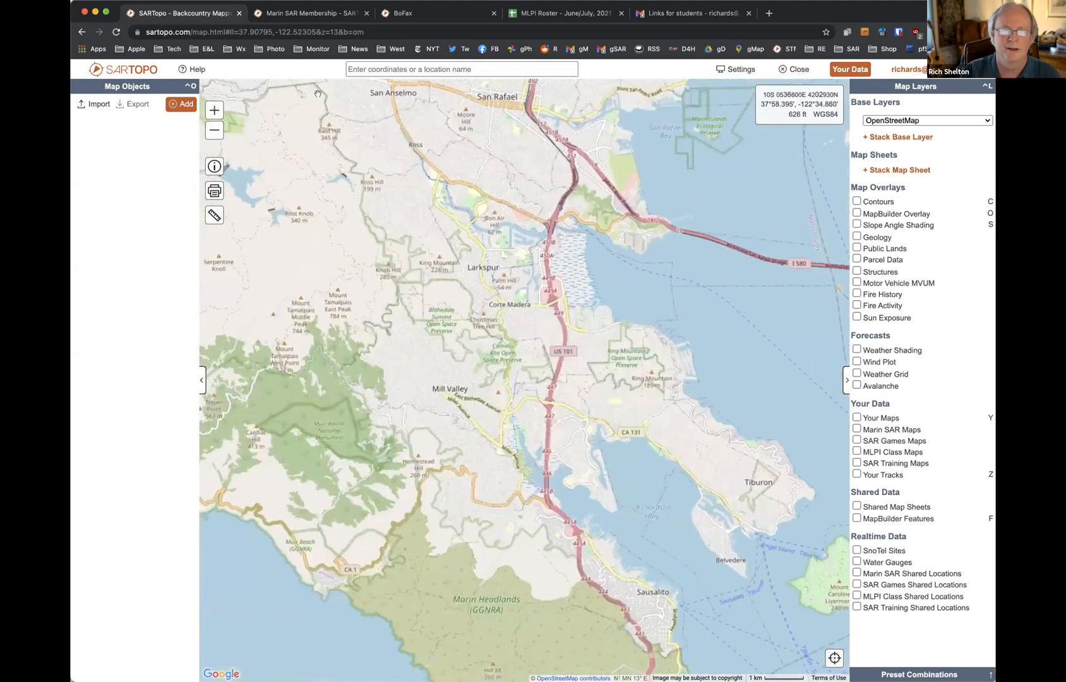
{"action": "left_click", "coordinate": [215, 110]}
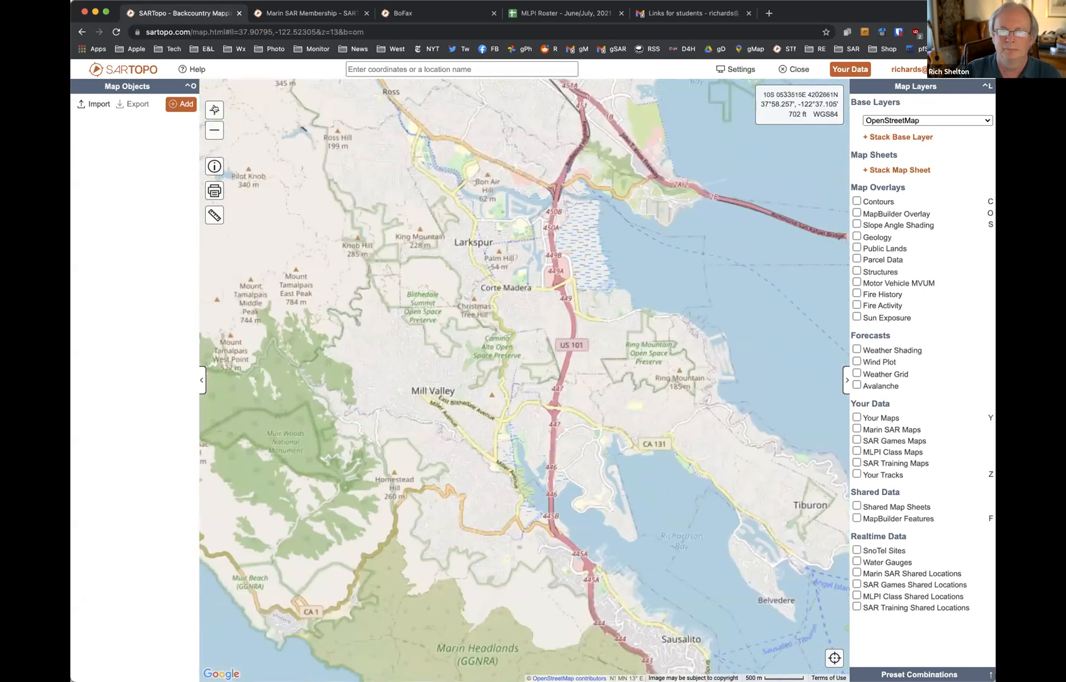
{"action": "left_click", "coordinate": [215, 110]}
{"action": "left_click", "coordinate": [215, 110]}
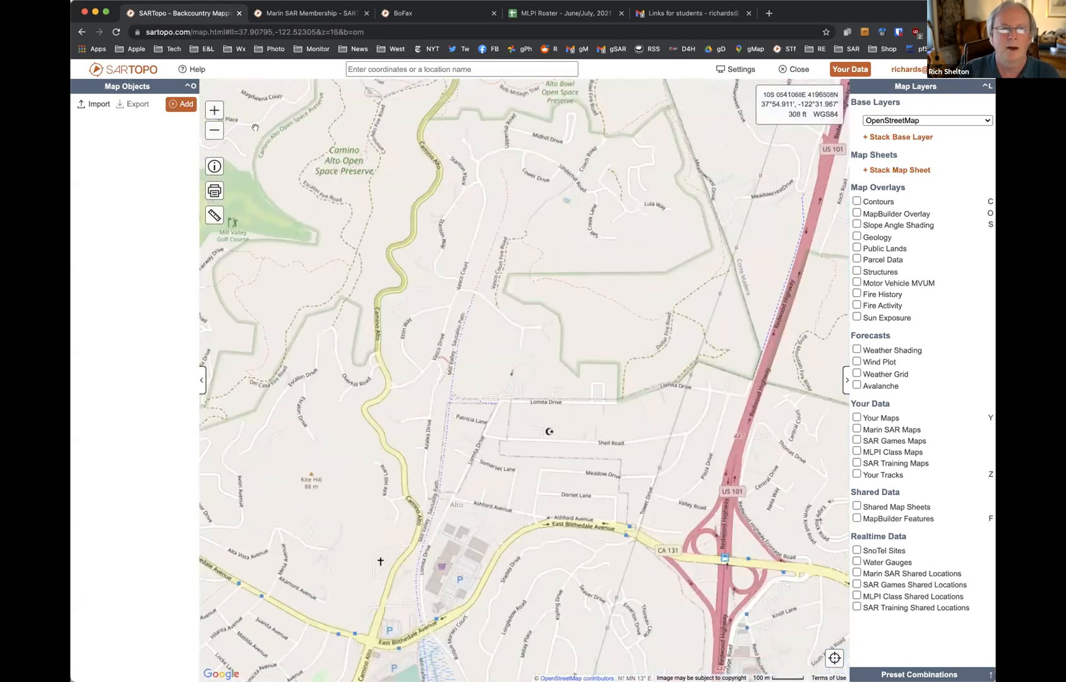
Zoom the map out and pan it across the area around Mill Valley, Corte Madera and Ring Mountain
{"action": "left_click", "coordinate": [215, 130]}
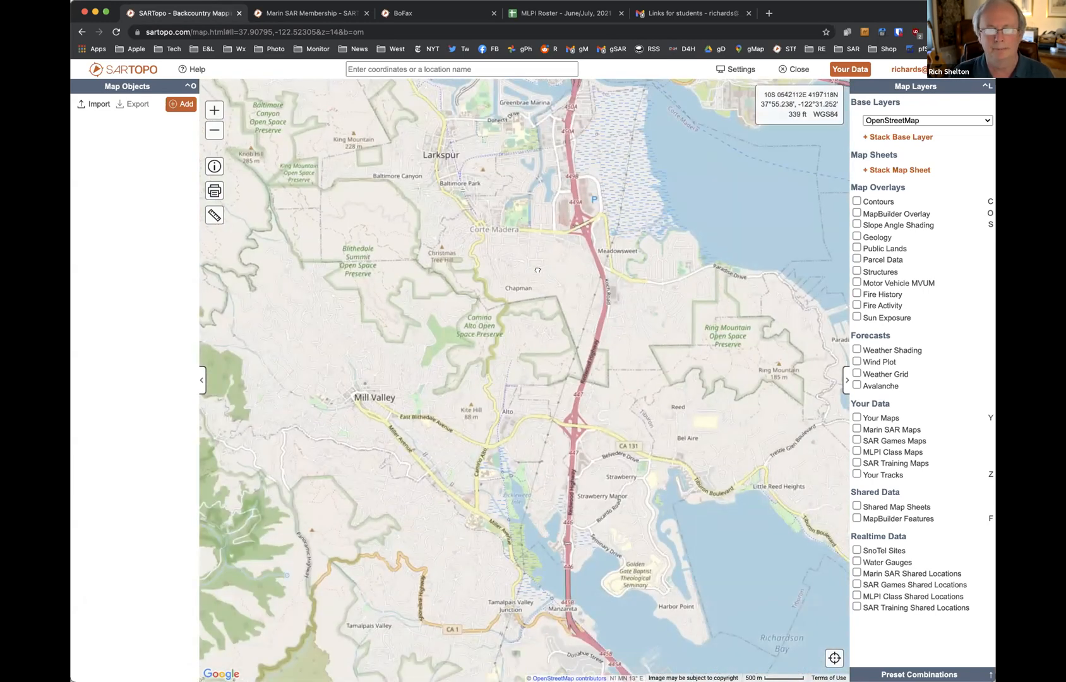
{"action": "left_click_drag", "start_coordinate": [537, 269], "coordinate": [399, 205]}
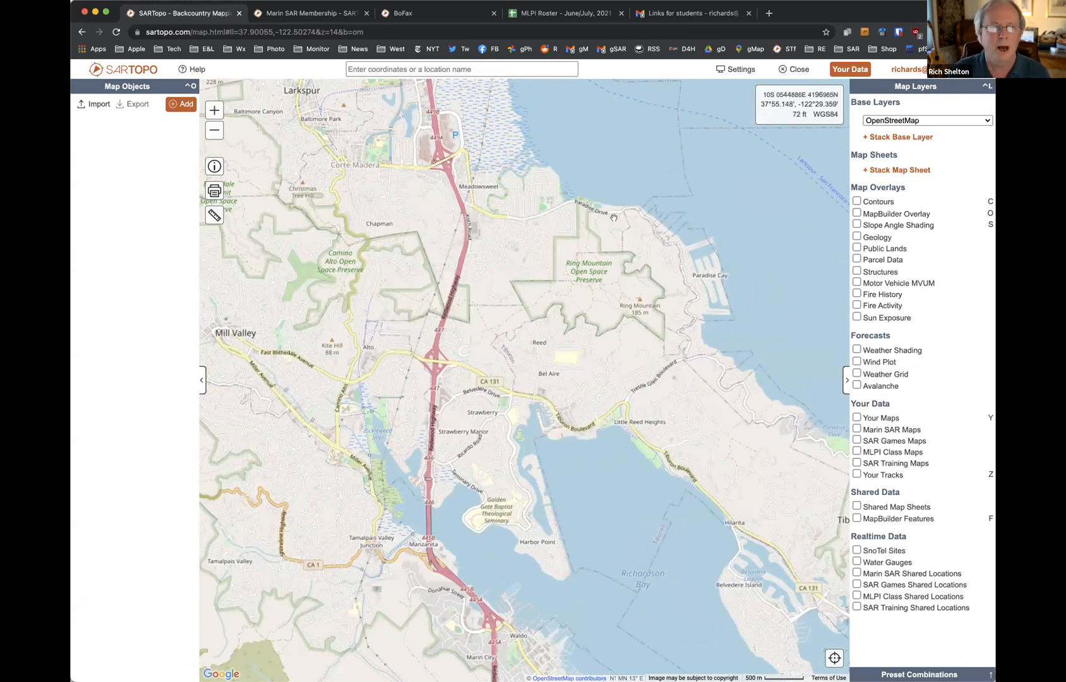
{"action": "left_click_drag", "start_coordinate": [424, 221], "coordinate": [536, 246]}
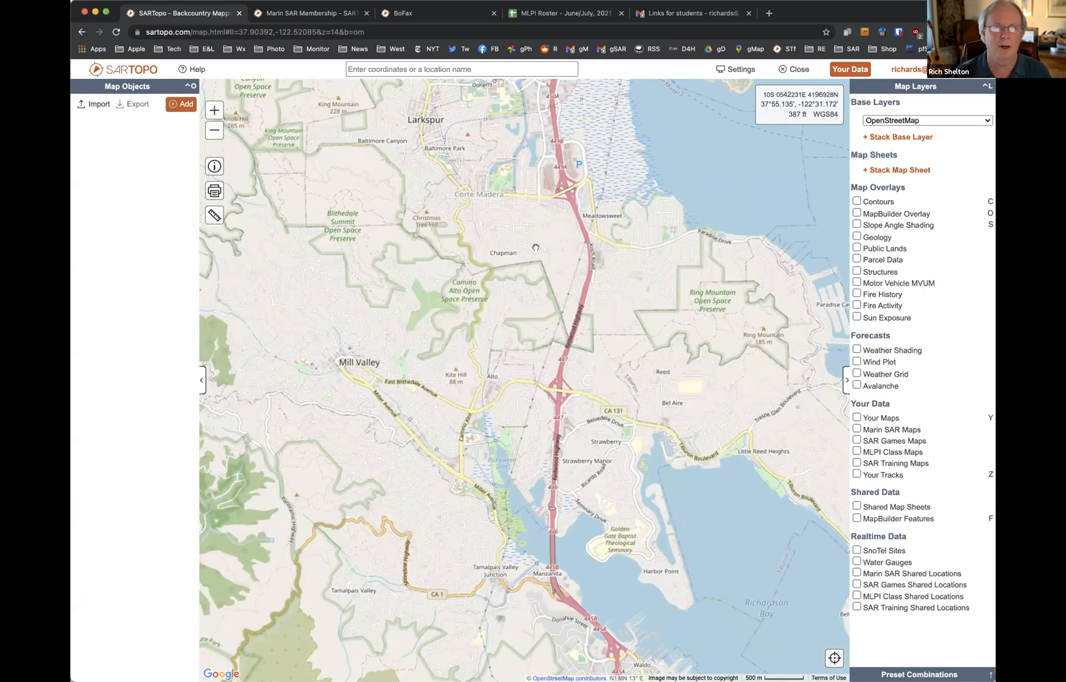
Look over the BoFax map and review its sharing settings, including base permission and additional access
{"action": "left_click", "coordinate": [409, 13]}
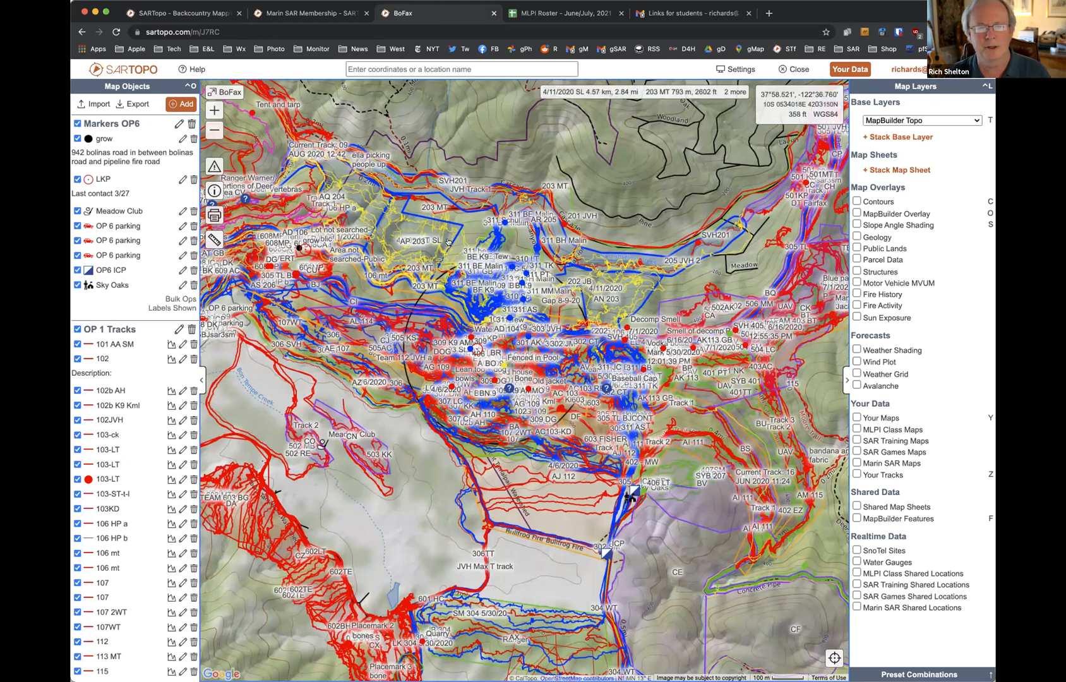
{"action": "left_click_drag", "start_coordinate": [414, 291], "coordinate": [389, 517]}
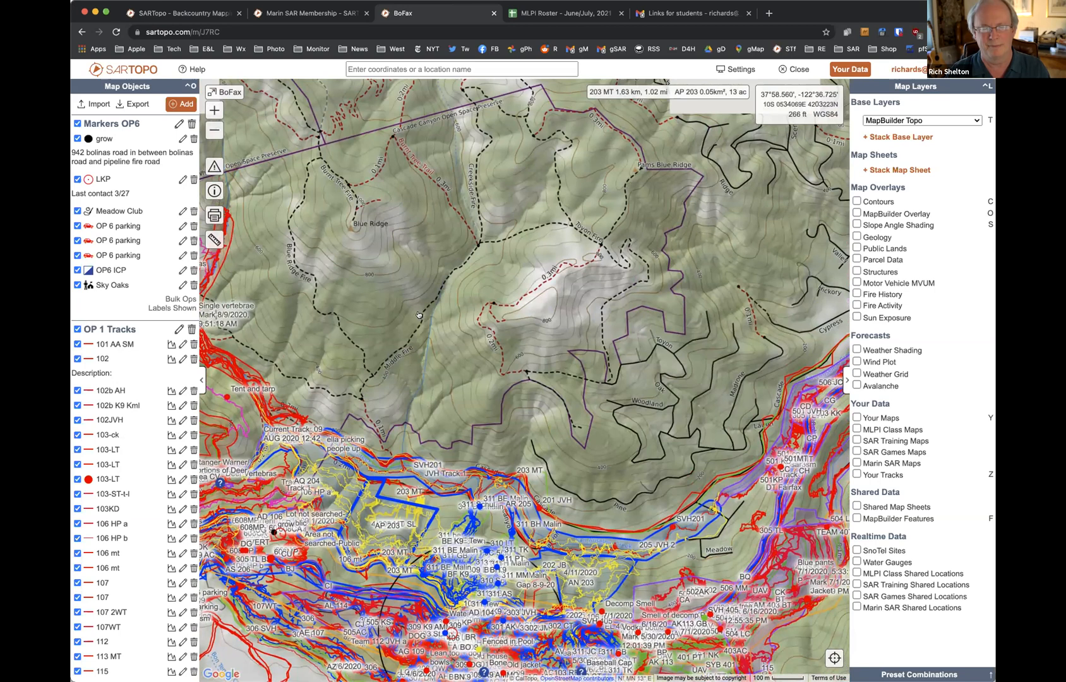
{"action": "left_click_drag", "start_coordinate": [410, 313], "coordinate": [409, 331]}
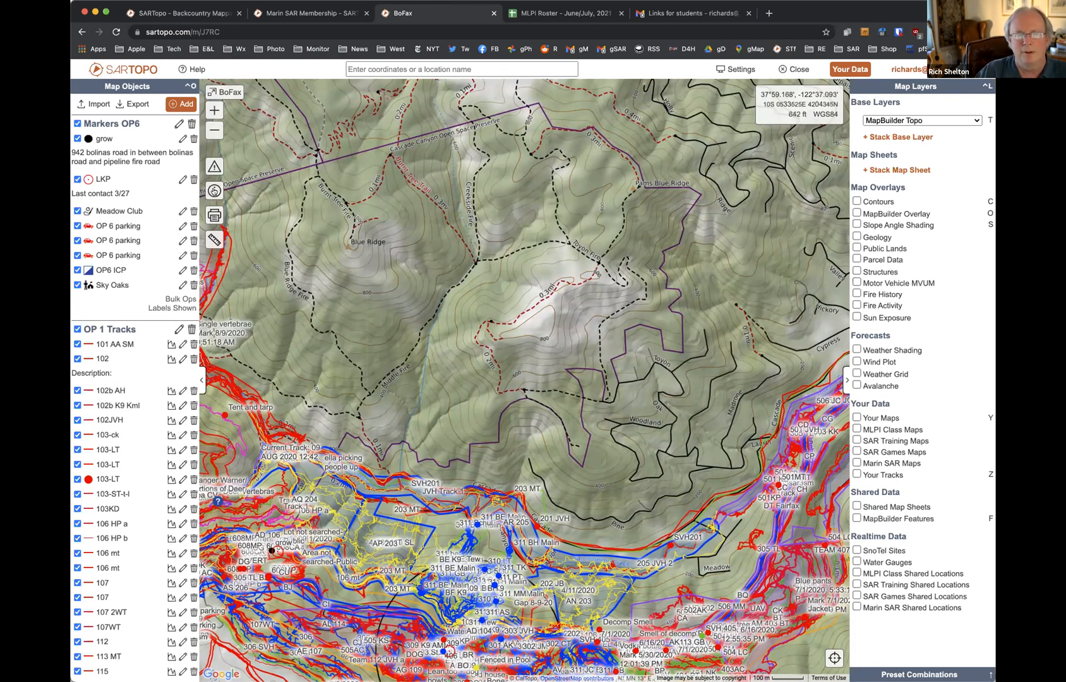
{"action": "left_click", "coordinate": [214, 191]}
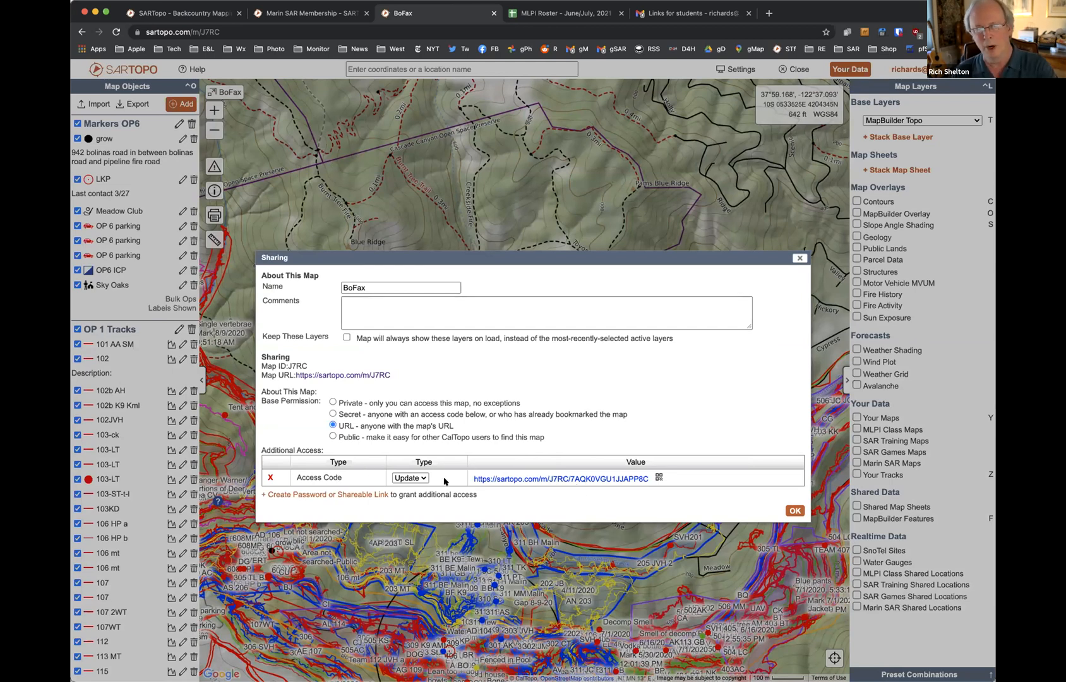
{"action": "left_click", "coordinate": [794, 512]}
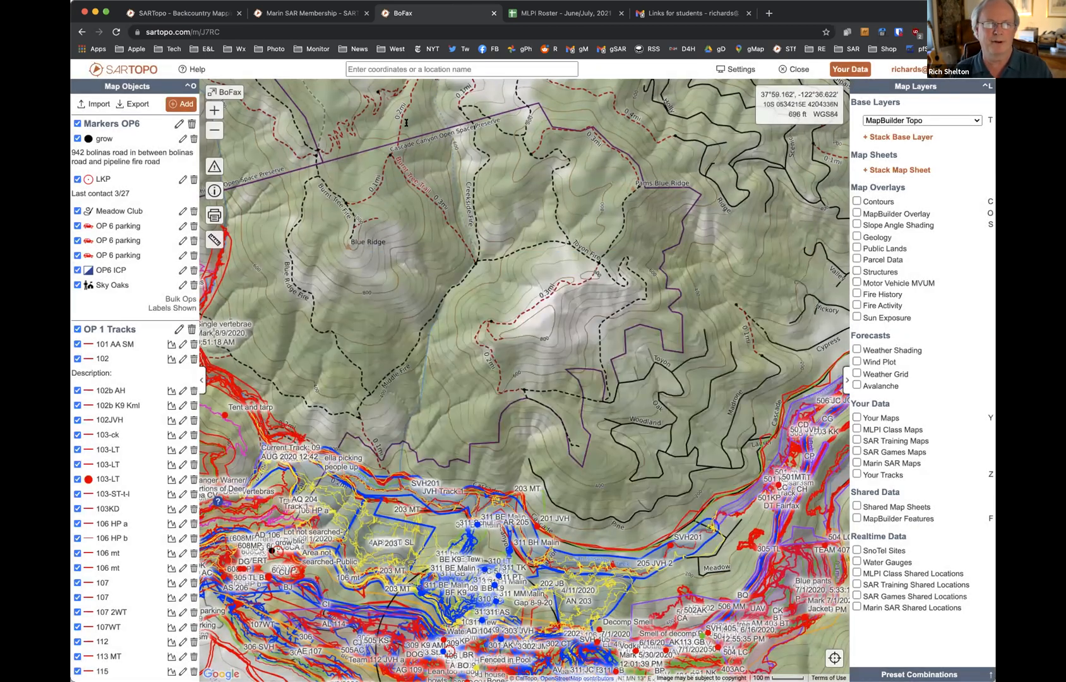
On the blank map, add a marker labelled ICP east of US 101, using the blue-and-white ICS/Fire command post symbol
{"action": "left_click", "coordinate": [208, 13]}
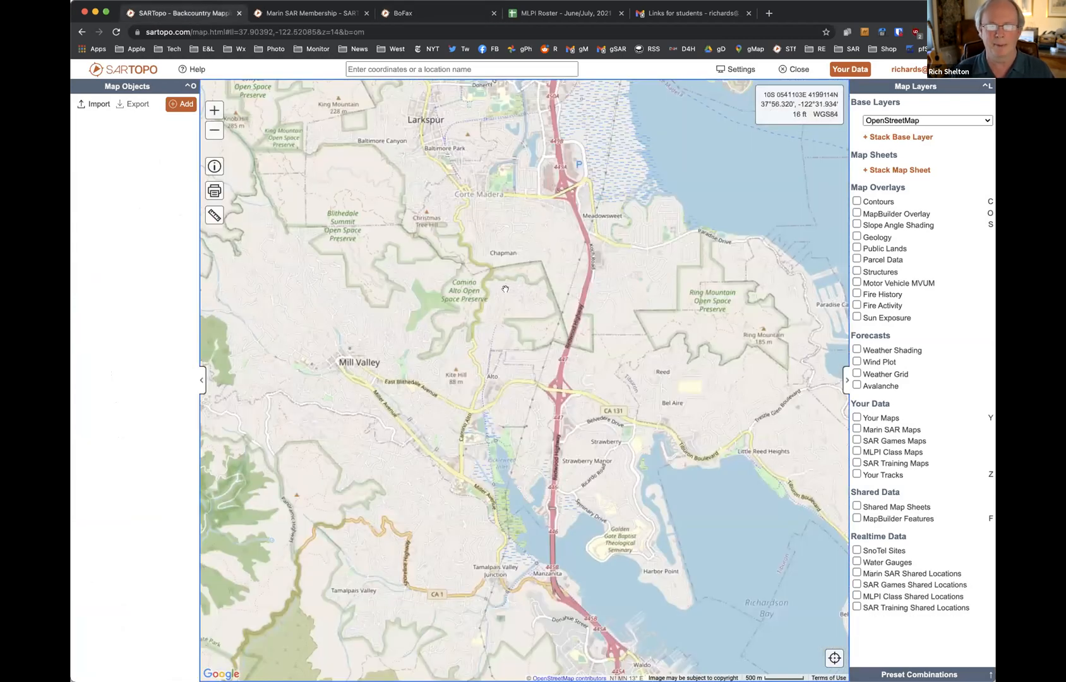
{"action": "left_click_drag", "start_coordinate": [604, 308], "coordinate": [555, 281]}
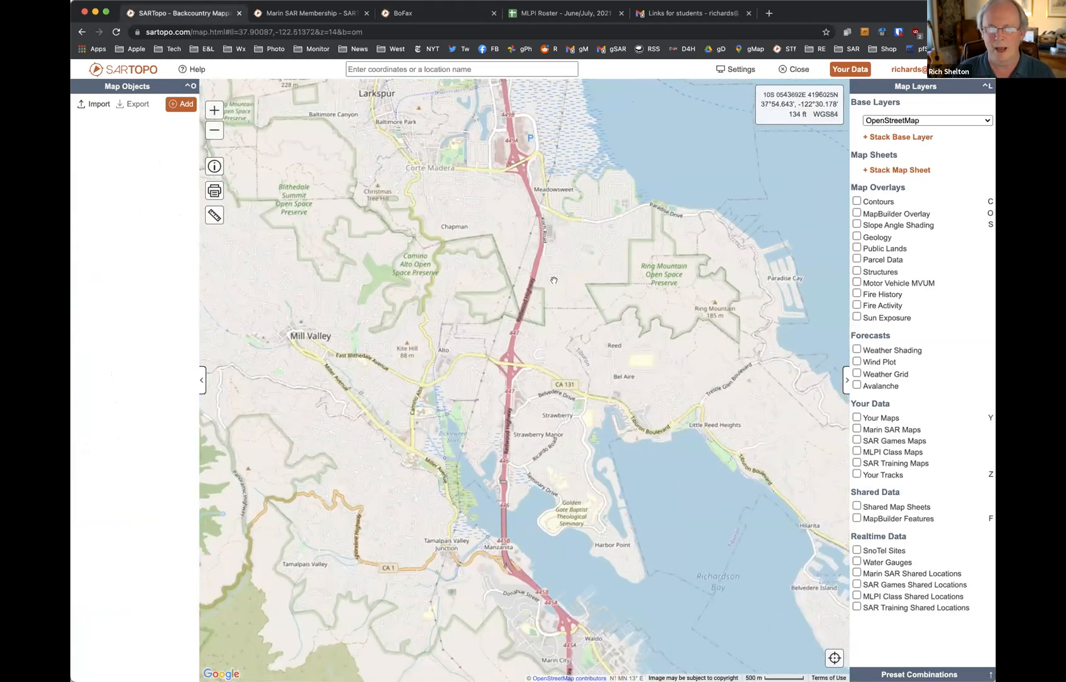
{"action": "right_click", "coordinate": [555, 285]}
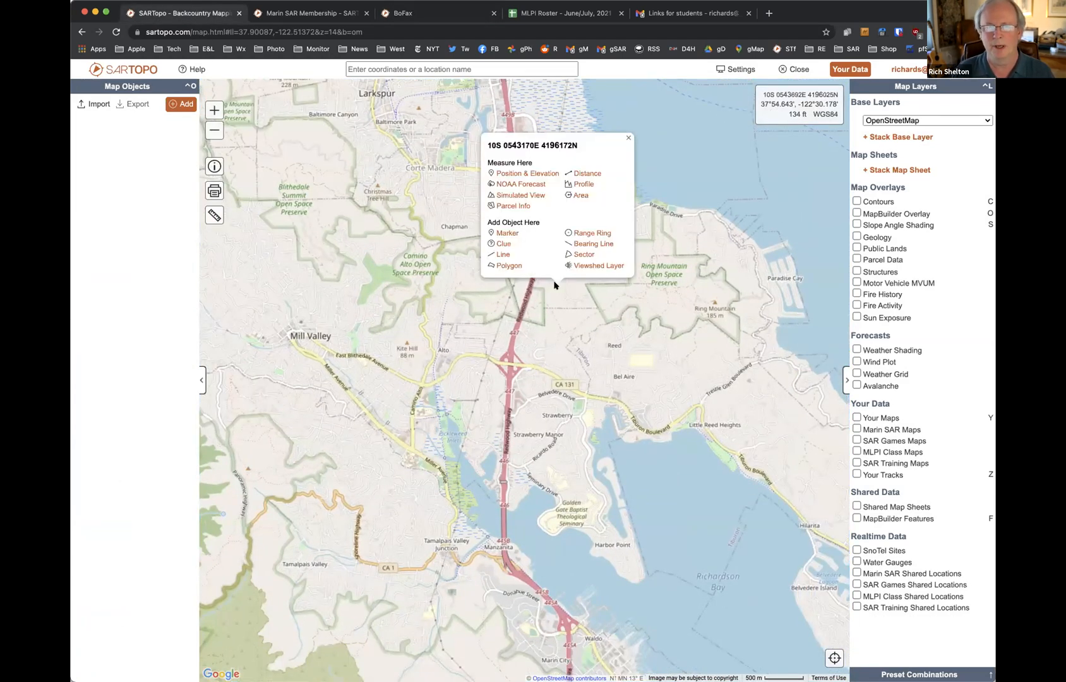
{"action": "left_click", "coordinate": [511, 234]}
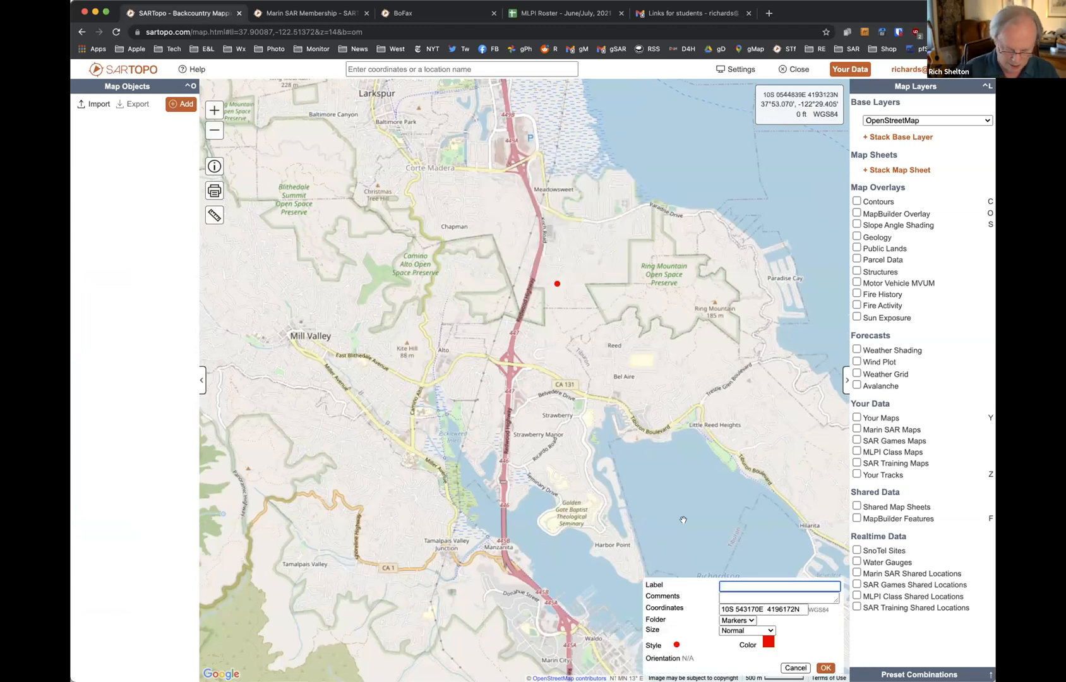
{"action": "type", "text": "ICP"}
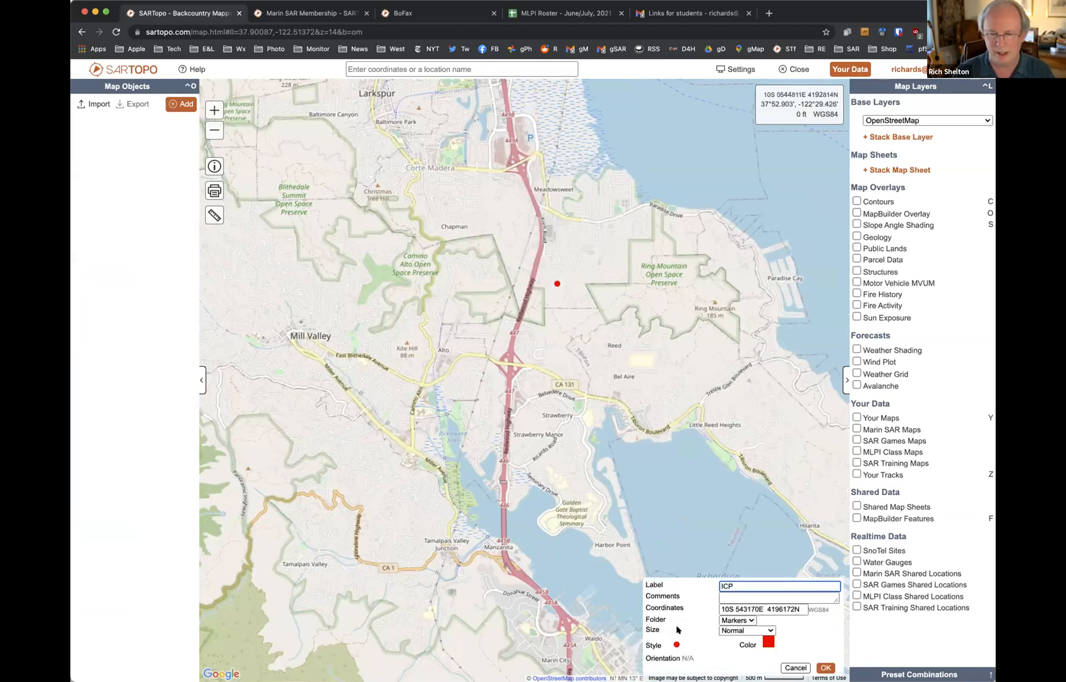
{"action": "left_click", "coordinate": [675, 644]}
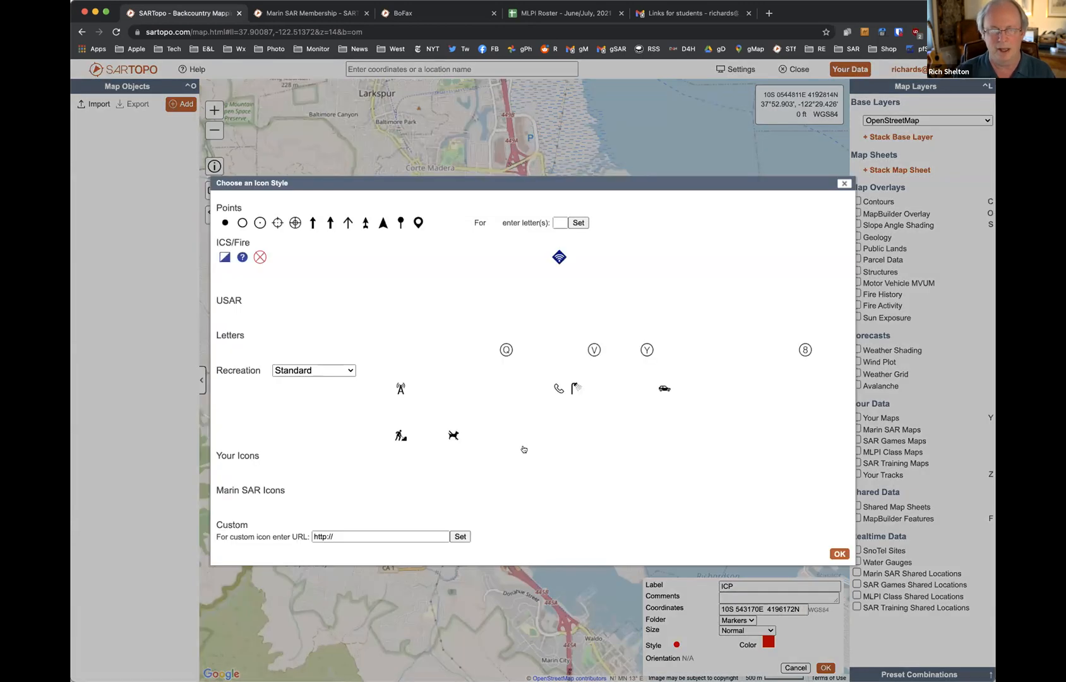
{"action": "left_click", "coordinate": [224, 257]}
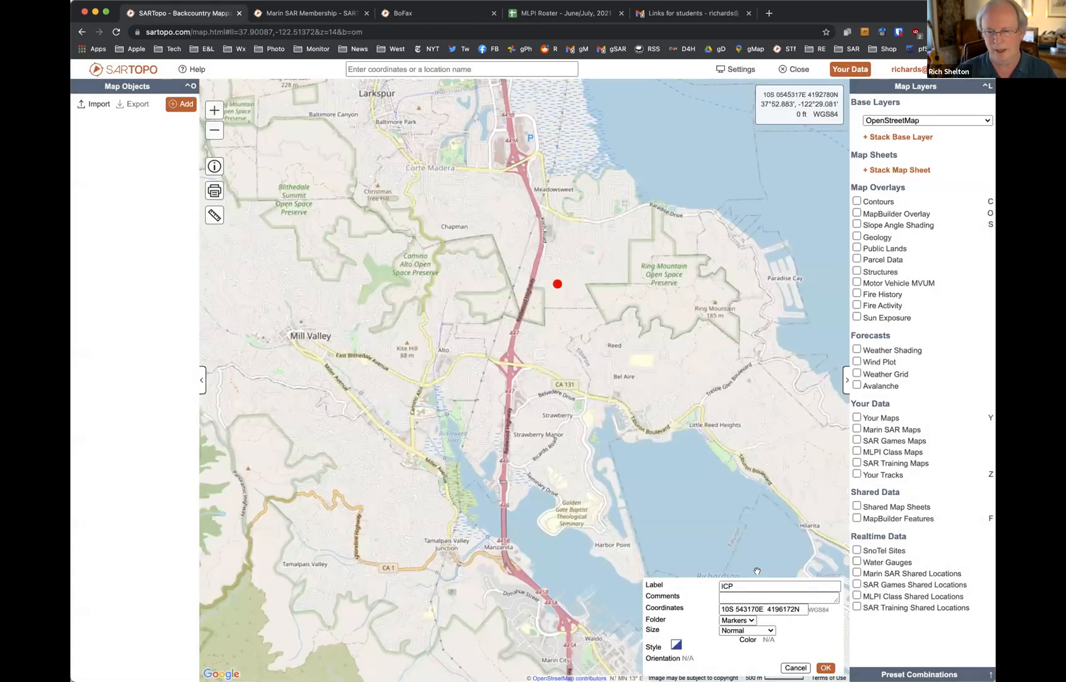
{"action": "left_click", "coordinate": [825, 667]}
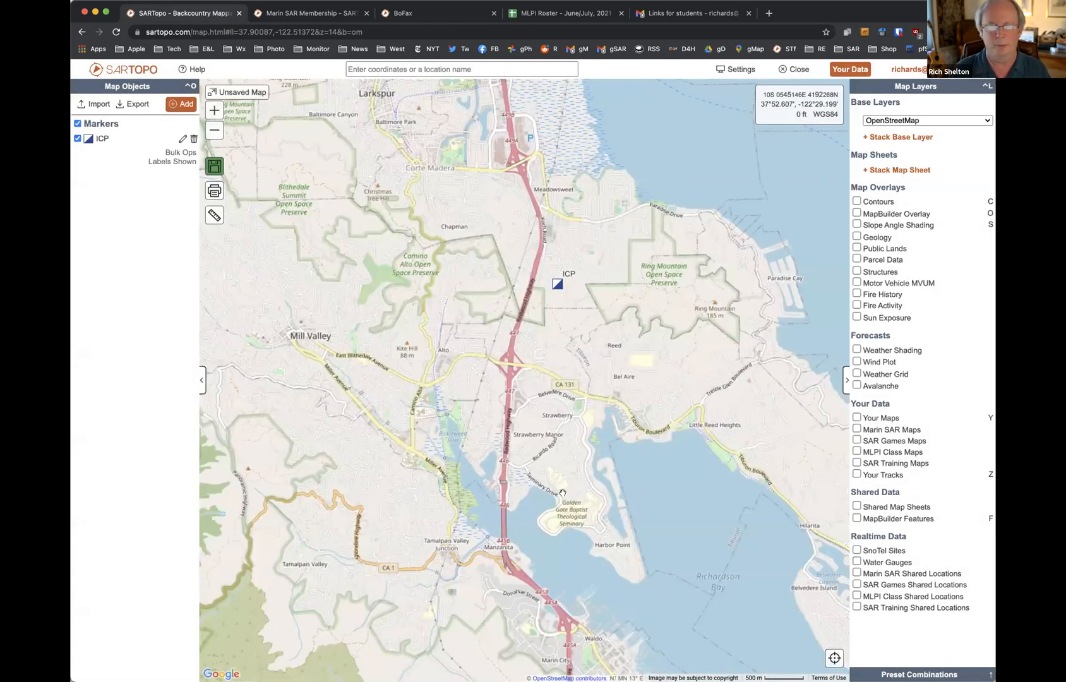
Save the map as Test Map to the MLPI Class account, with URL base permission and its layers always shown on load
{"action": "key", "text": "ctrl+s"}
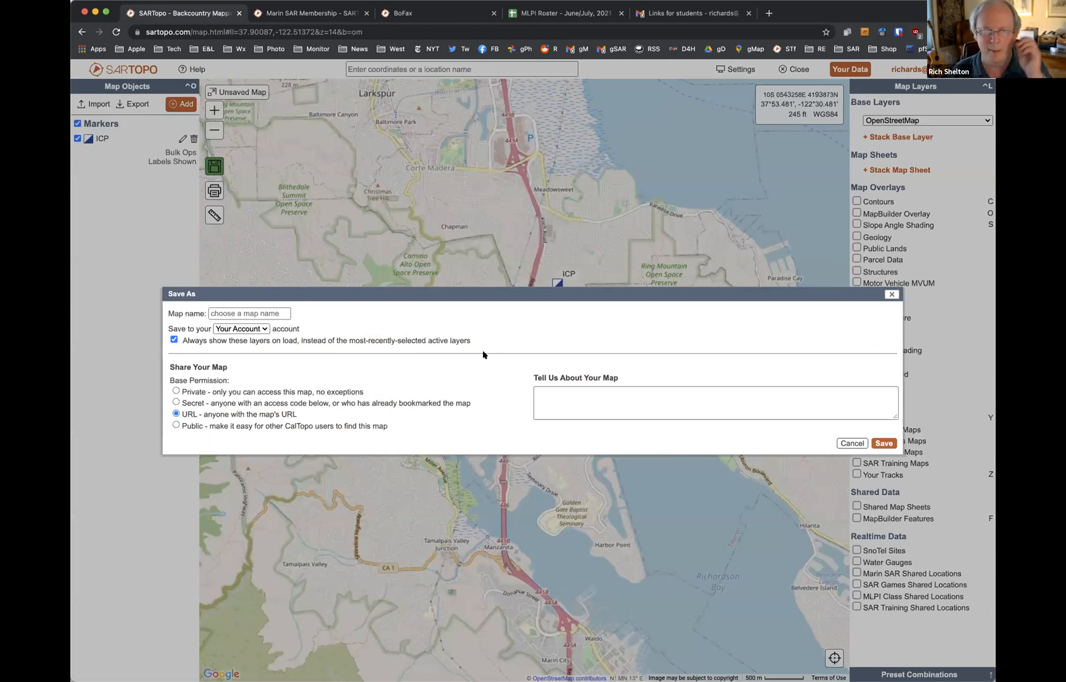
{"action": "left_click", "coordinate": [274, 314]}
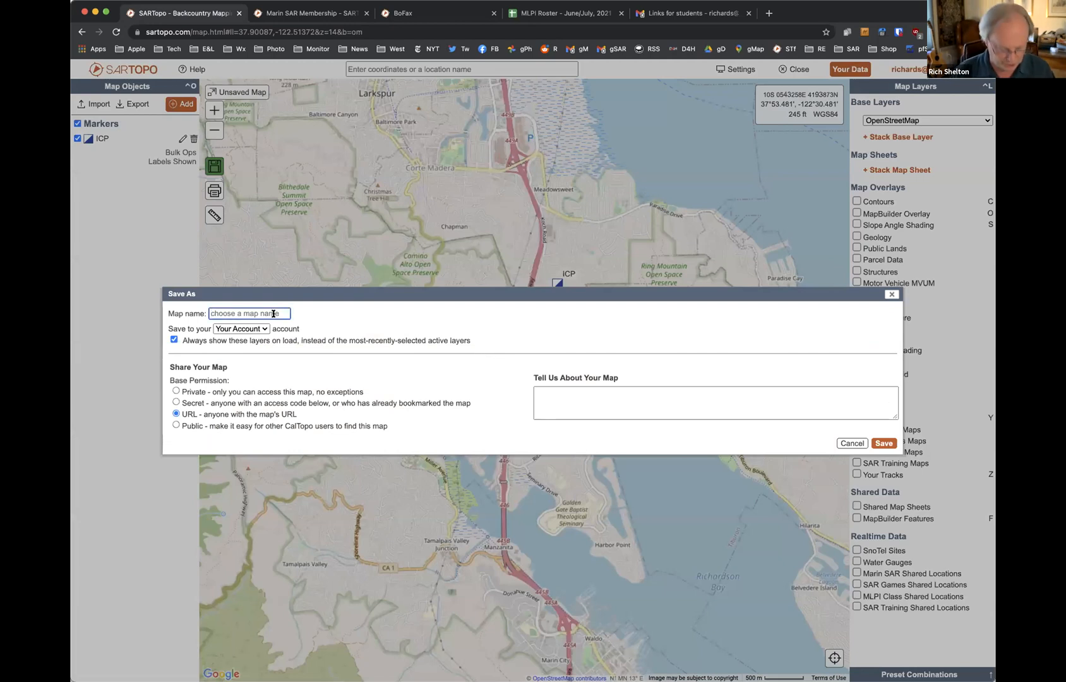
{"action": "type", "text": "Test Map"}
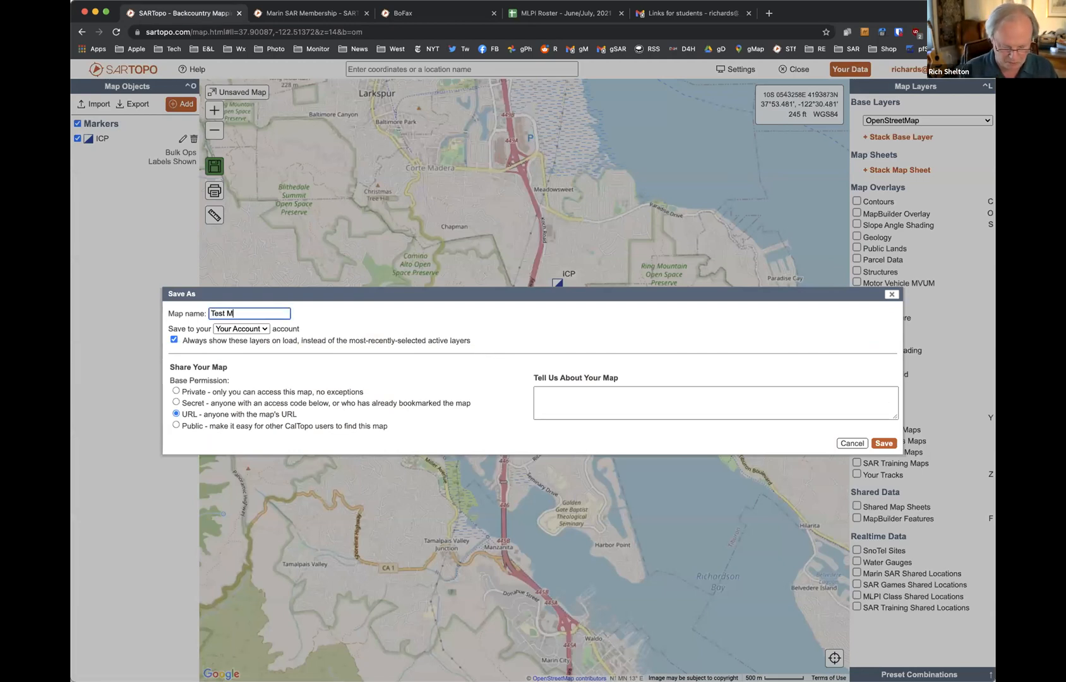
{"action": "left_click", "coordinate": [264, 329]}
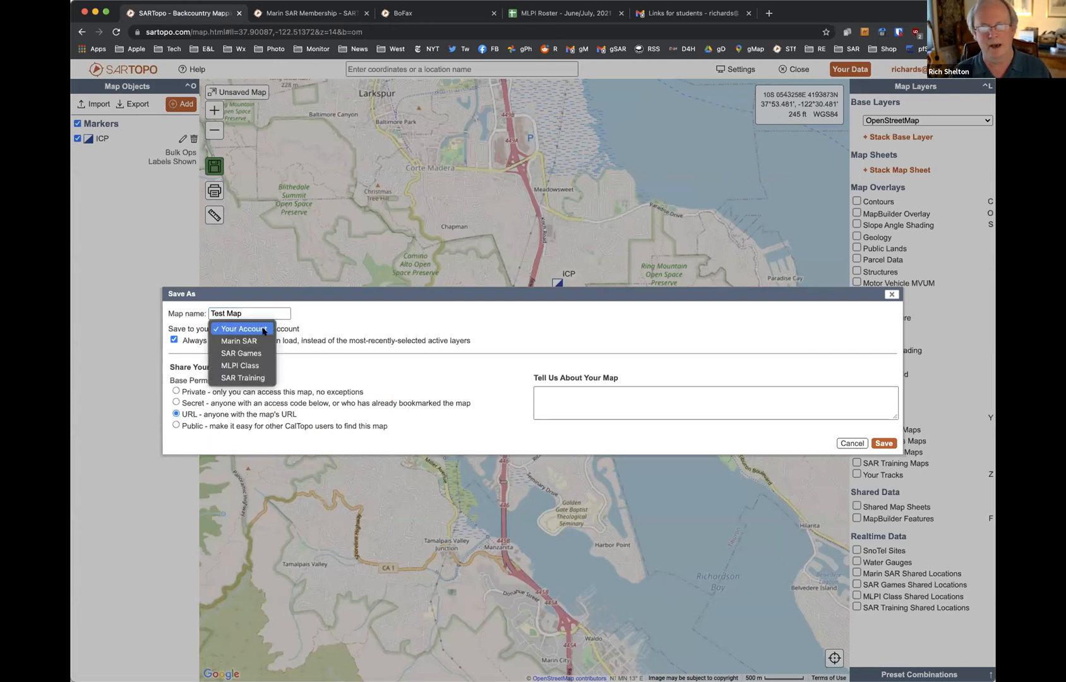
{"action": "left_click", "coordinate": [256, 365]}
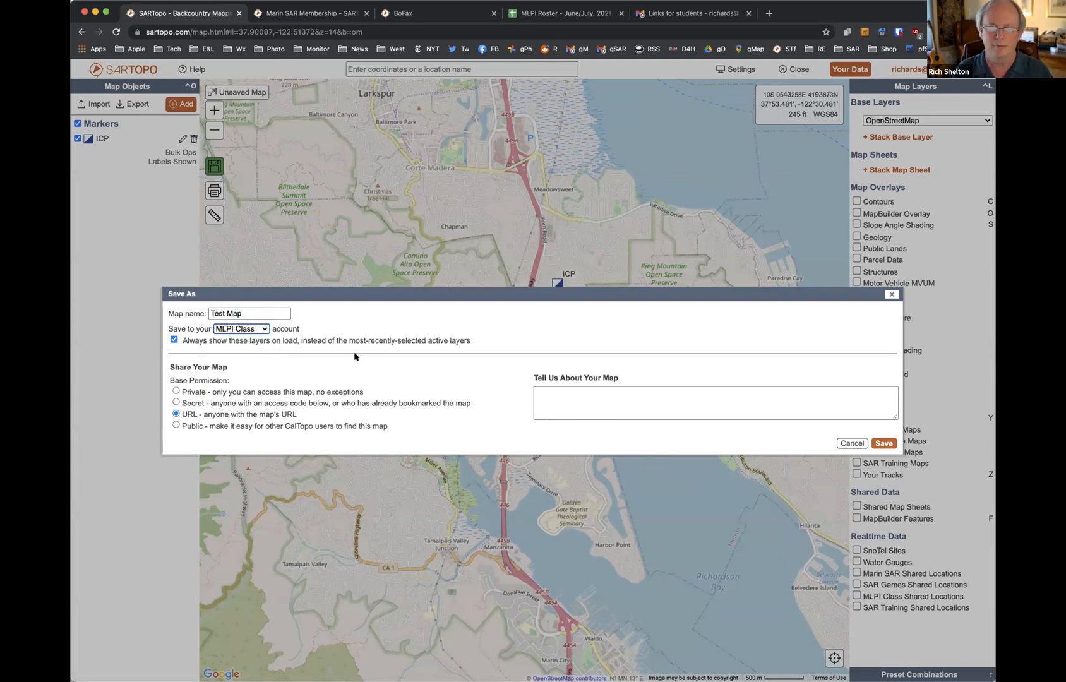
{"action": "left_click", "coordinate": [884, 444]}
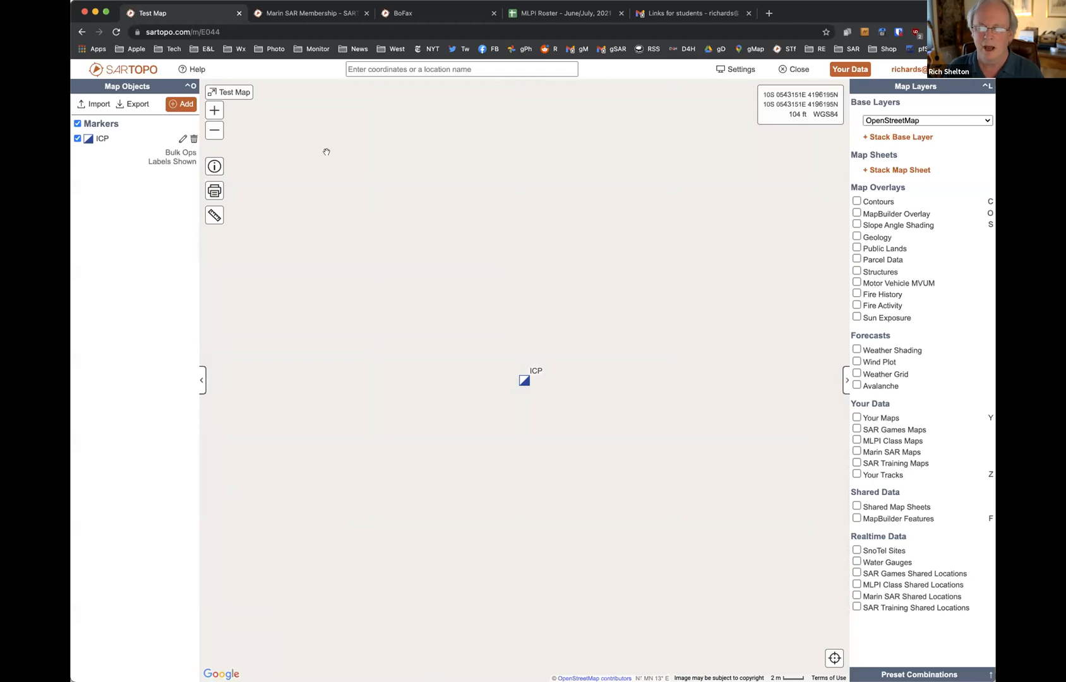
Zoom out around the ICP marker to show the surrounding streets and US 101
{"action": "left_click", "coordinate": [214, 134]}
{"action": "left_click", "coordinate": [214, 134]}
{"action": "left_click", "coordinate": [214, 134]}
{"action": "left_click", "coordinate": [214, 134]}
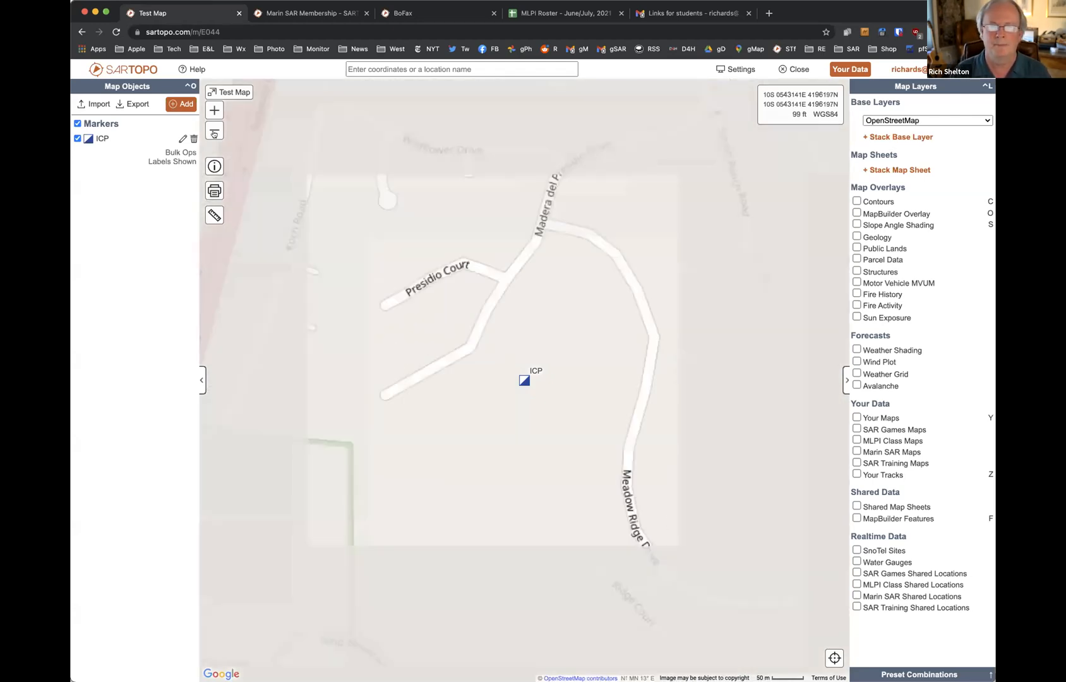
{"action": "left_click", "coordinate": [215, 134]}
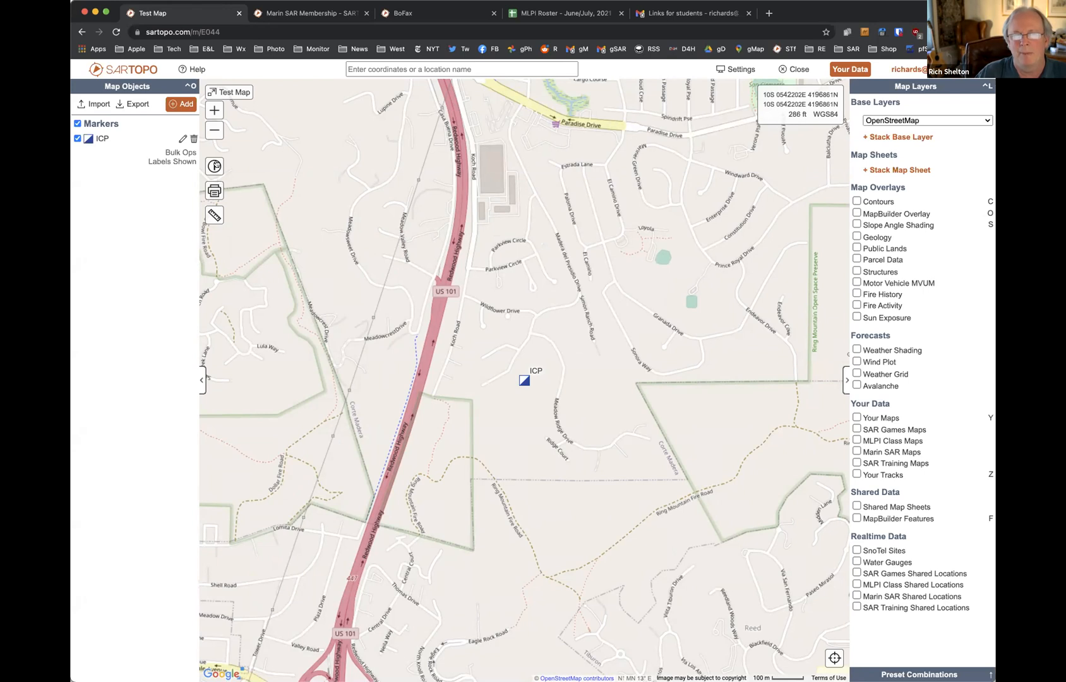
Create a shareable link with Update access in Test Map's sharing settings
{"action": "left_click", "coordinate": [215, 166]}
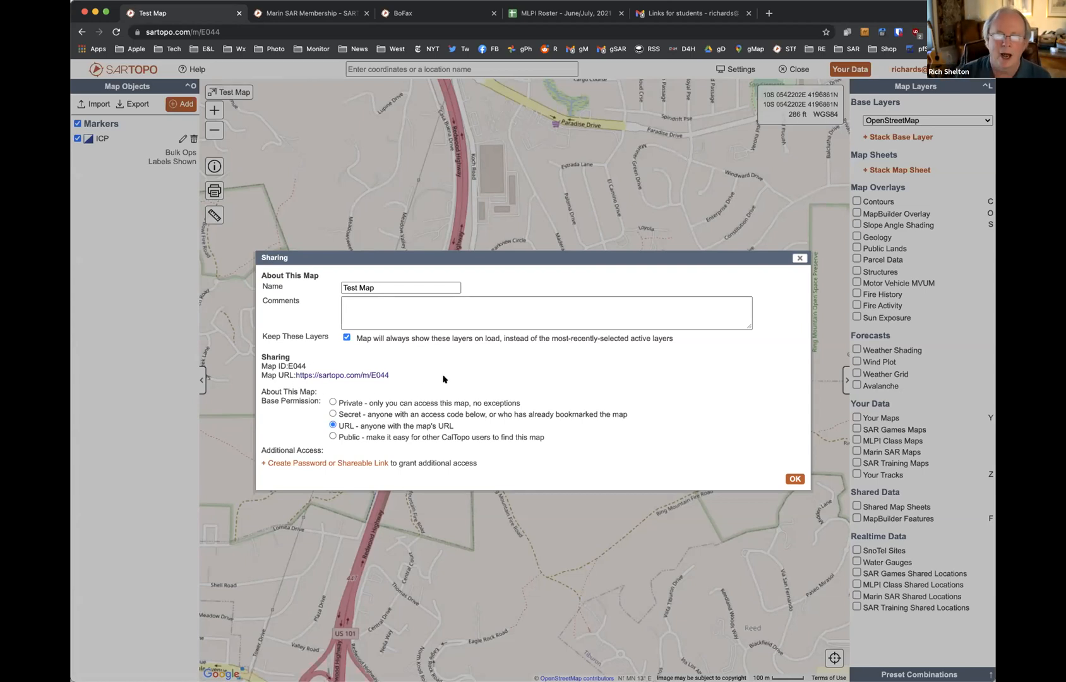
{"action": "left_click", "coordinate": [377, 463]}
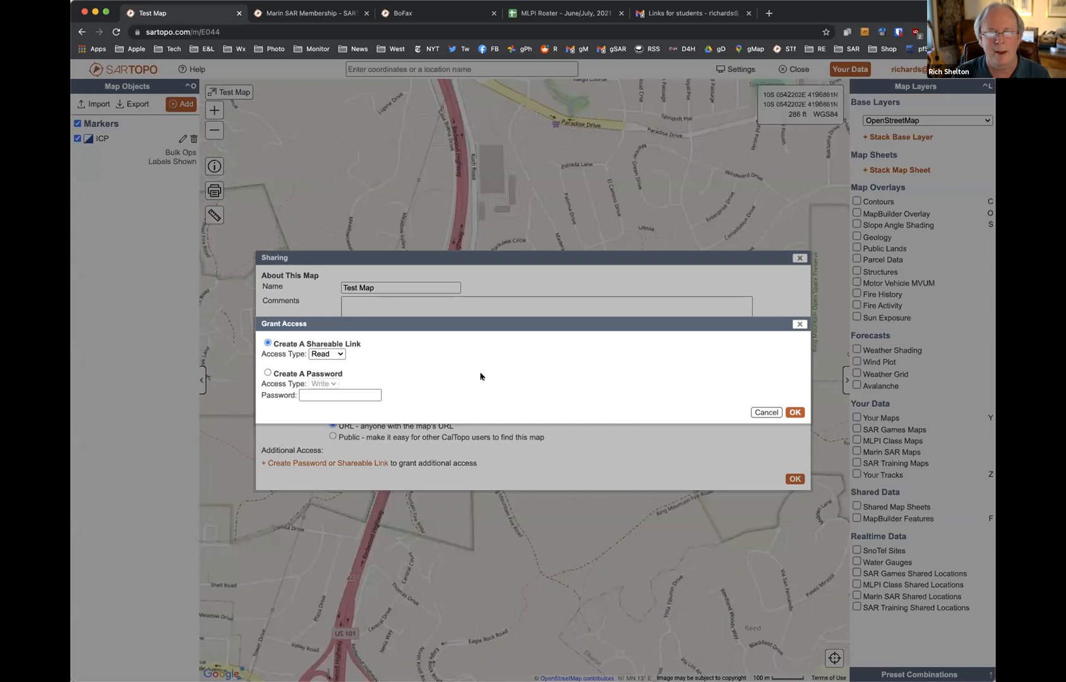
{"action": "left_click", "coordinate": [340, 355]}
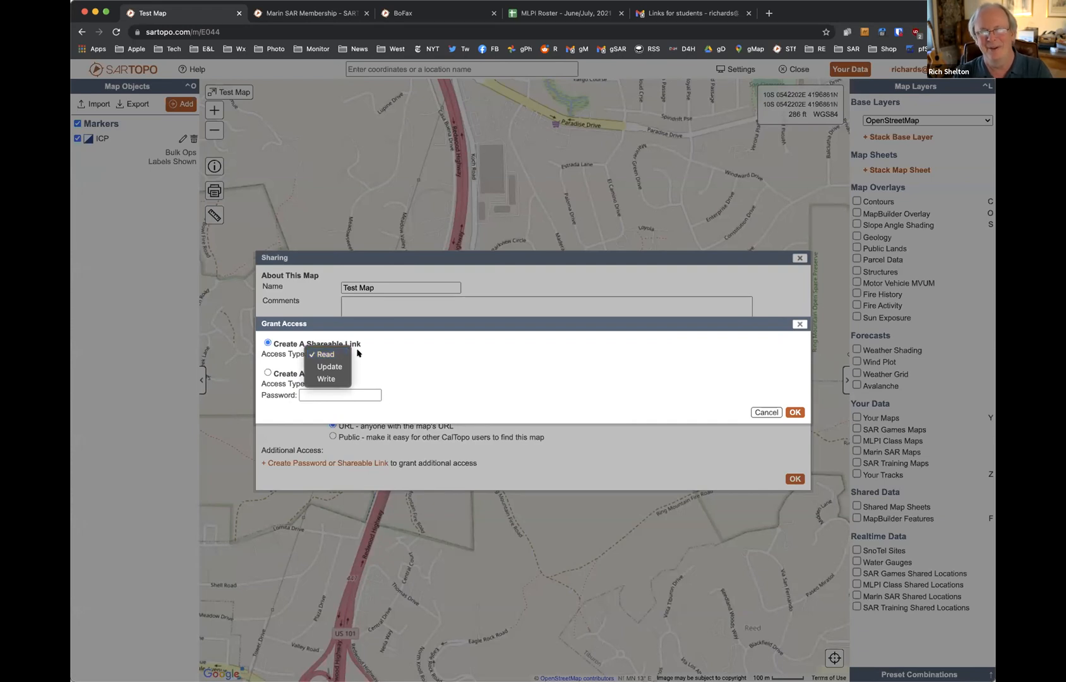
{"action": "left_click", "coordinate": [376, 352]}
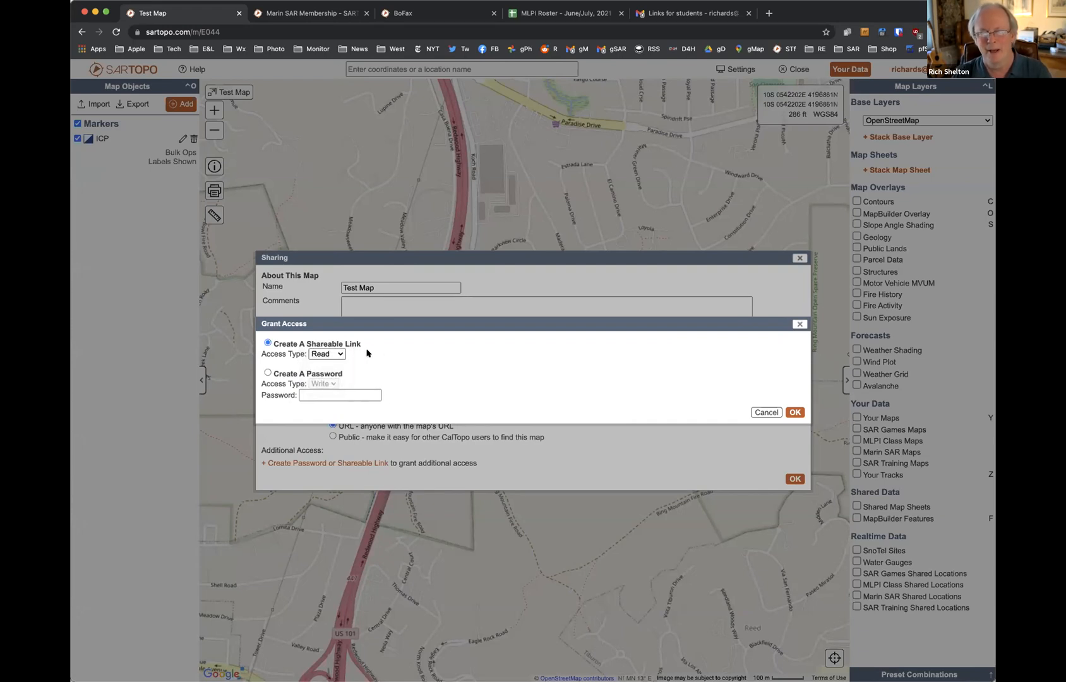
{"action": "left_click", "coordinate": [329, 355]}
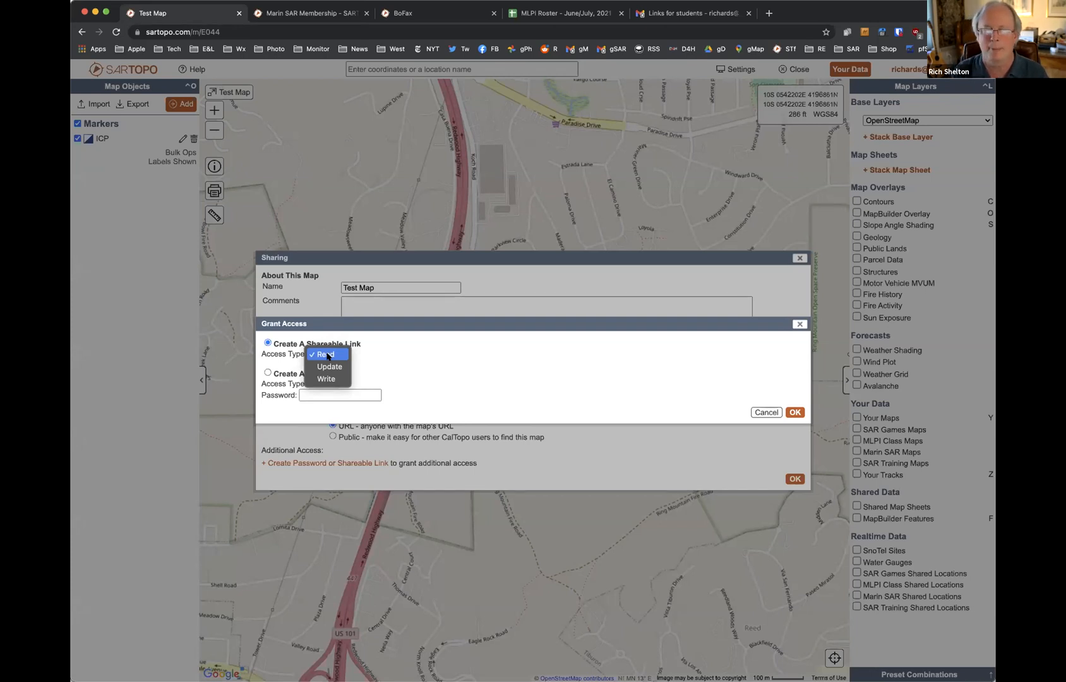
{"action": "left_click", "coordinate": [329, 366]}
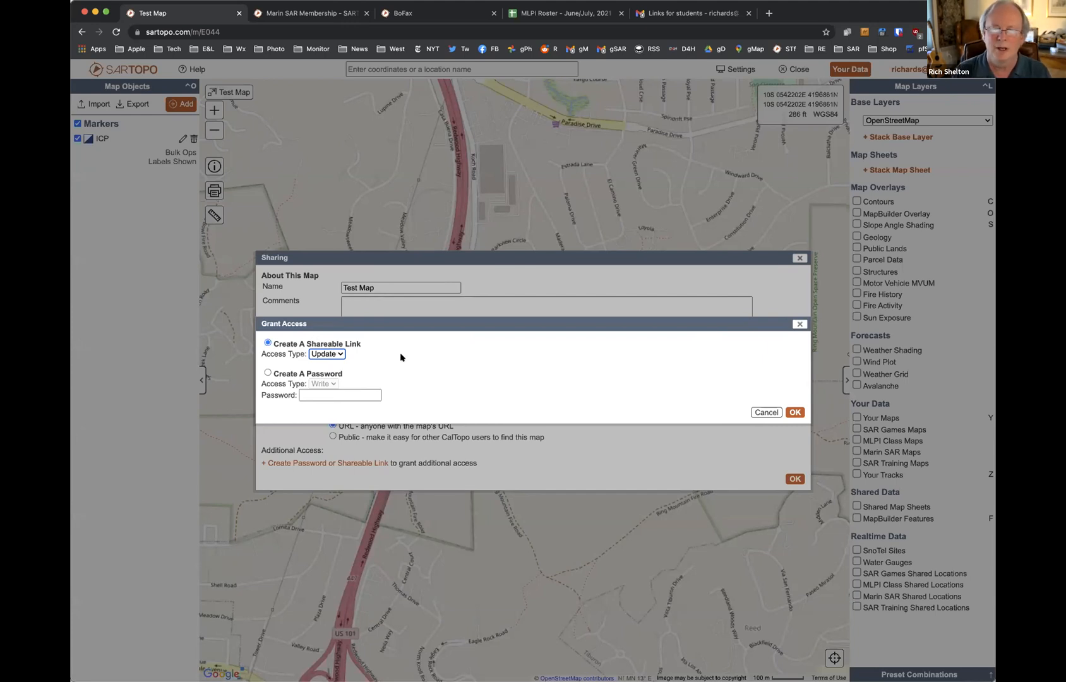
{"action": "left_click", "coordinate": [795, 412]}
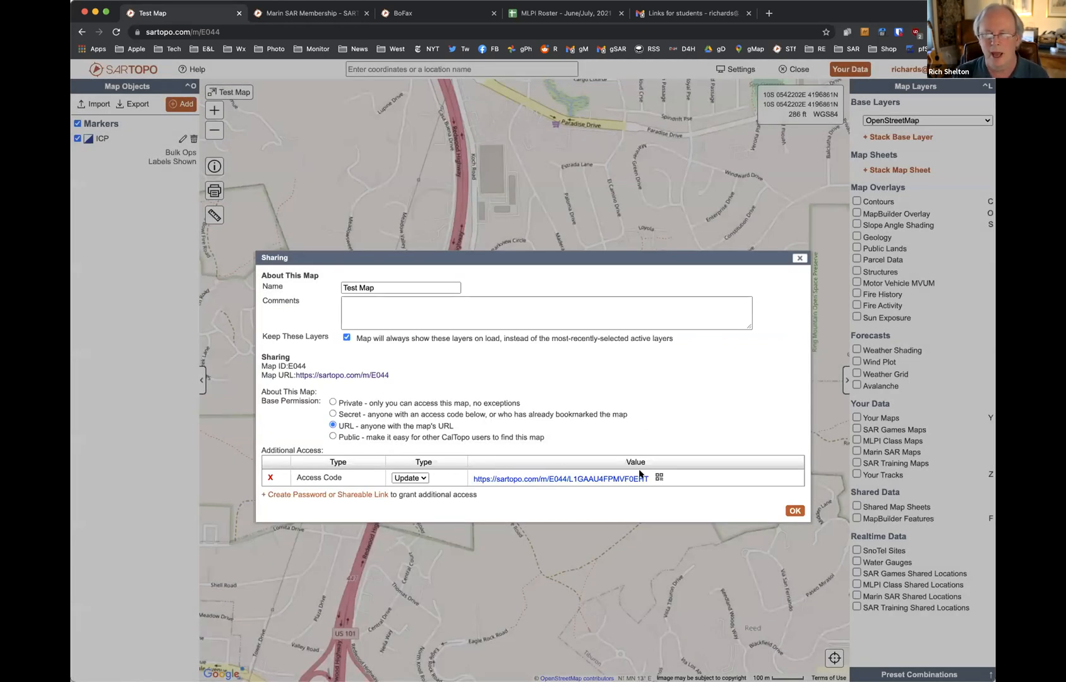
Highlight the new shareable link, view its QR code, and return to Test Map's sharing settings
{"action": "right_click", "coordinate": [558, 480]}
{"action": "left_click", "coordinate": [546, 495]}
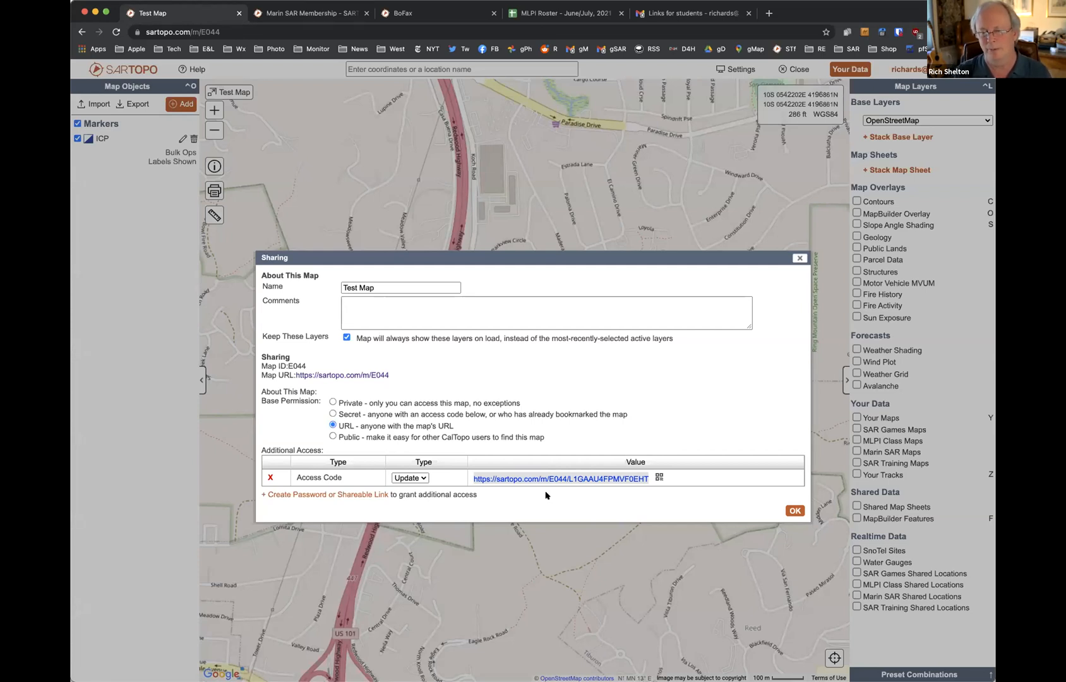
{"action": "left_click", "coordinate": [659, 478]}
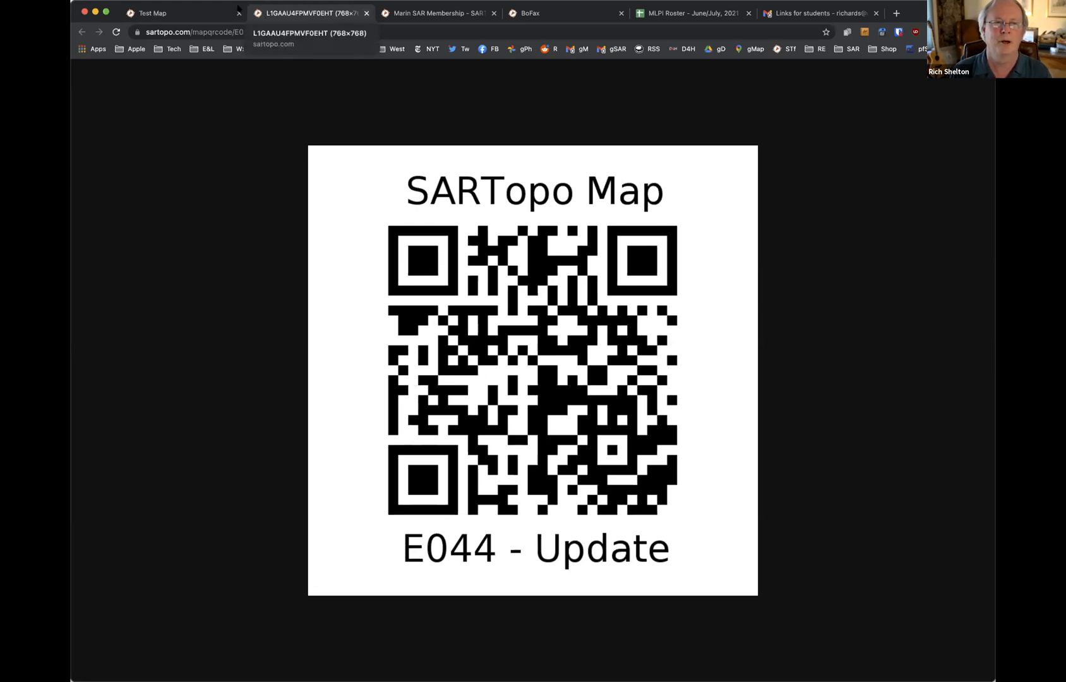
{"action": "left_click", "coordinate": [218, 11]}
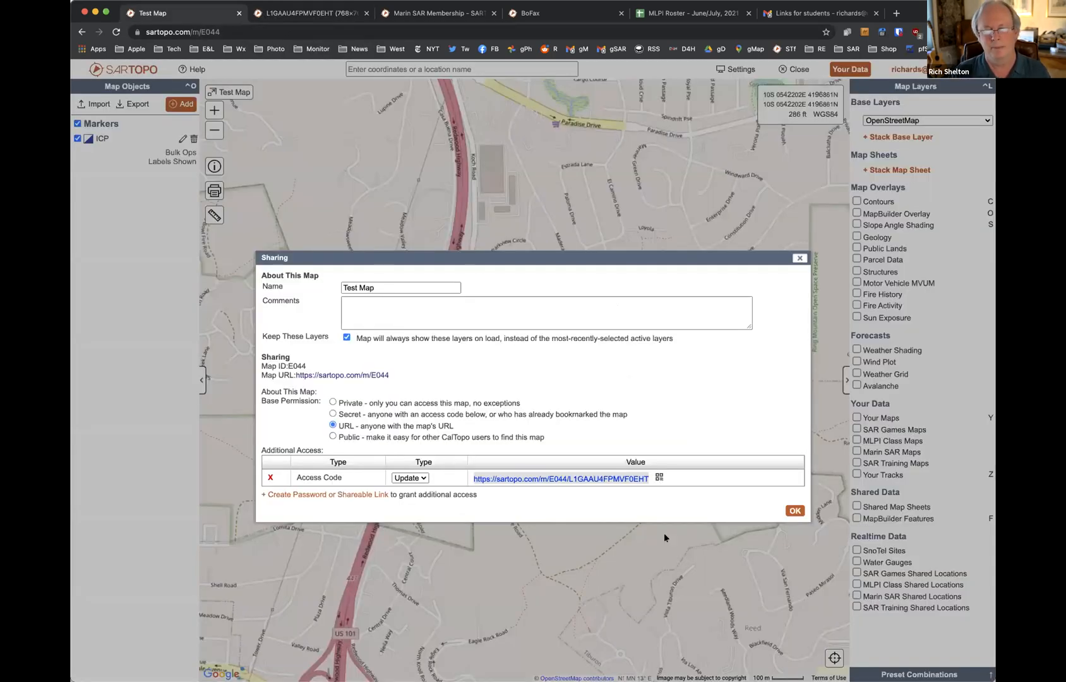
Switch the shareable link's access to Write, return it to Update, and accept Test Map's sharing settings
{"action": "left_click", "coordinate": [422, 478]}
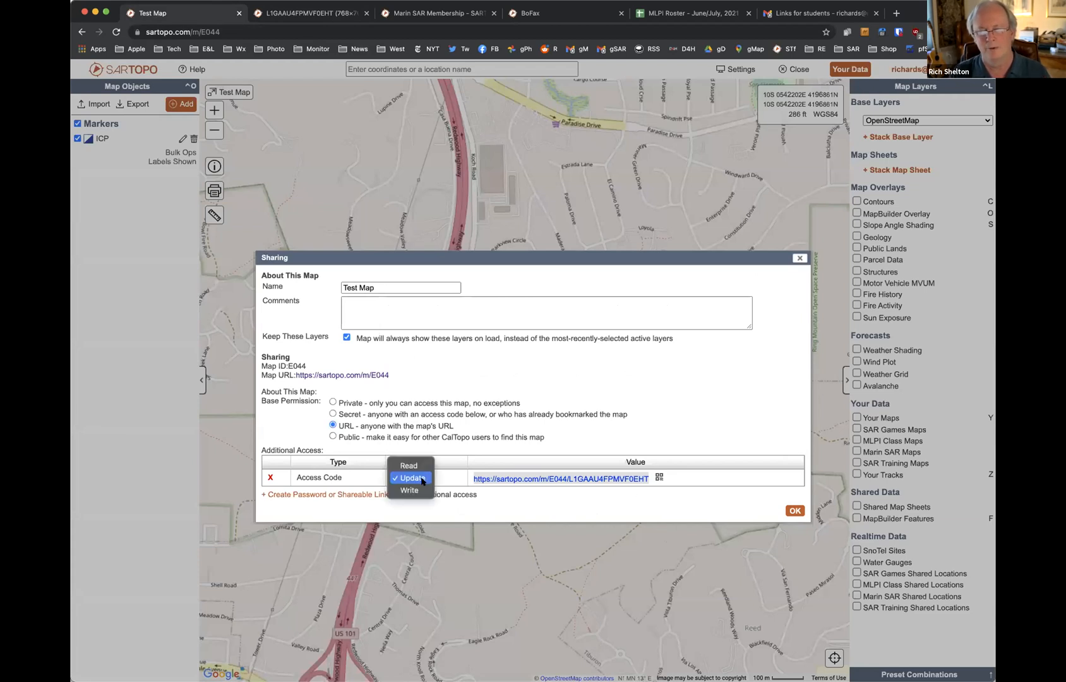
{"action": "left_click", "coordinate": [419, 490]}
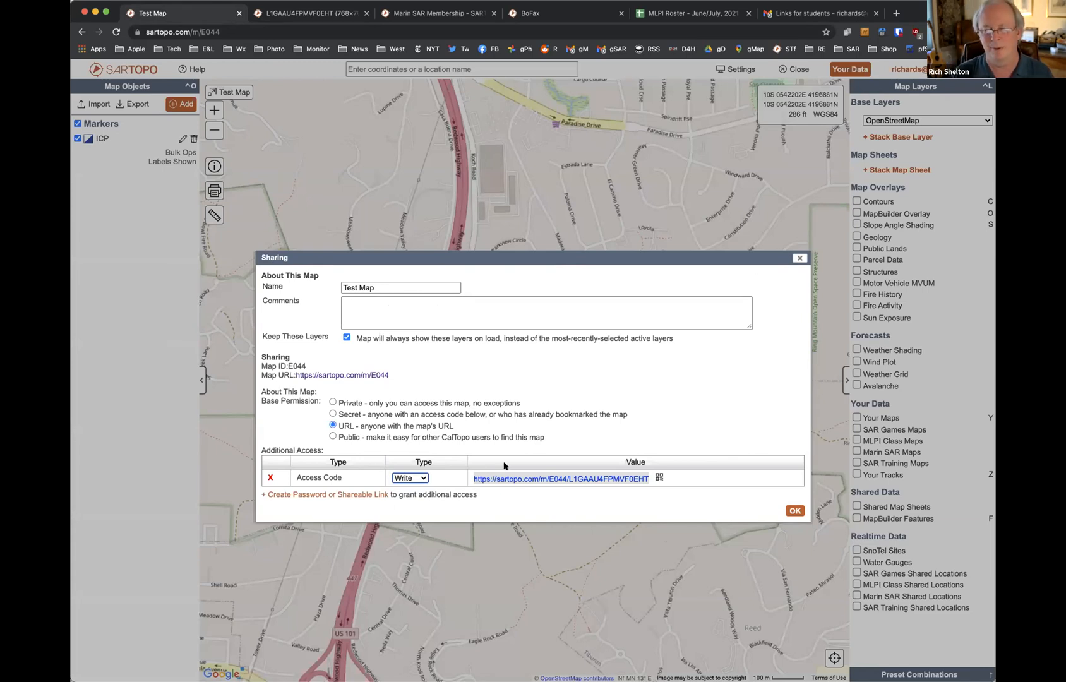
{"action": "left_click", "coordinate": [415, 477]}
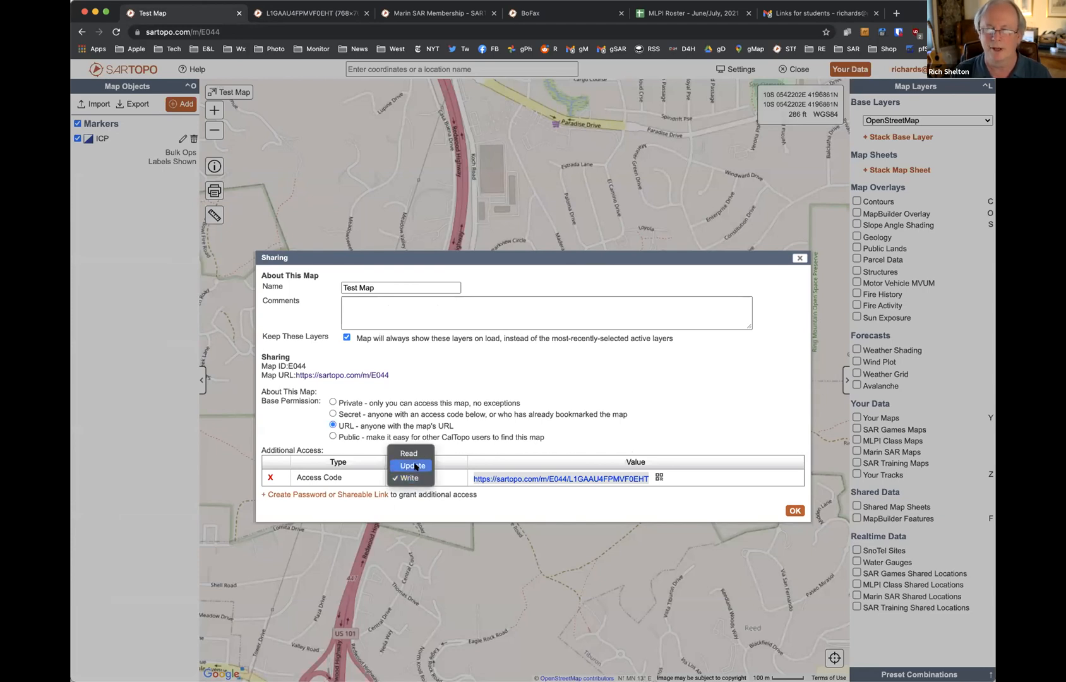
{"action": "left_click", "coordinate": [412, 466]}
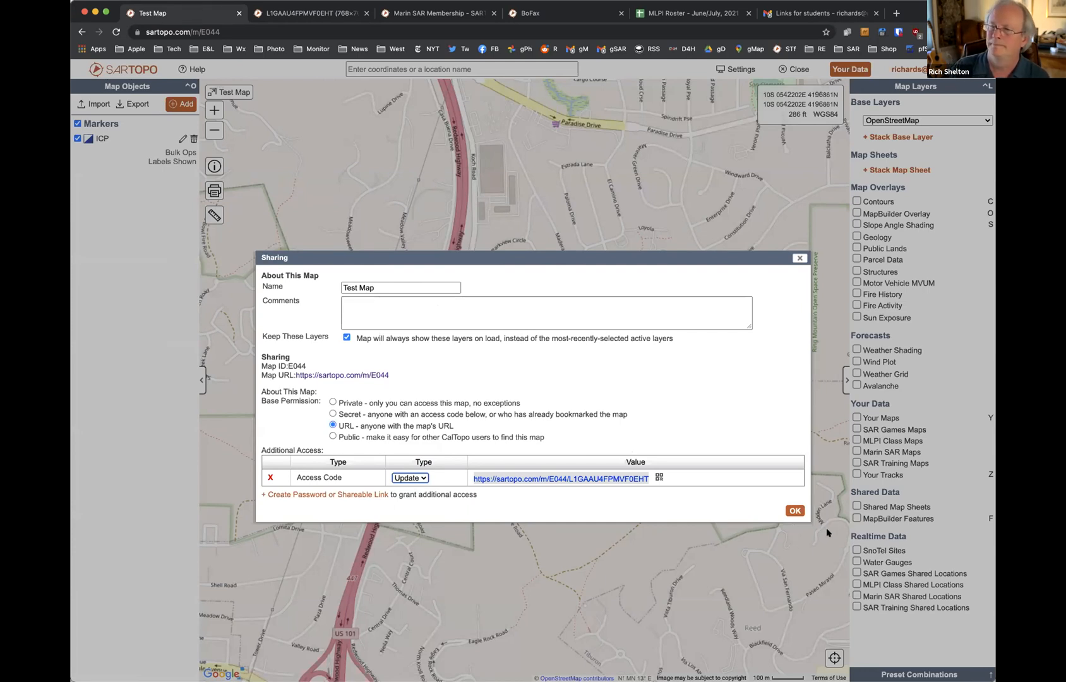
{"action": "left_click", "coordinate": [799, 512]}
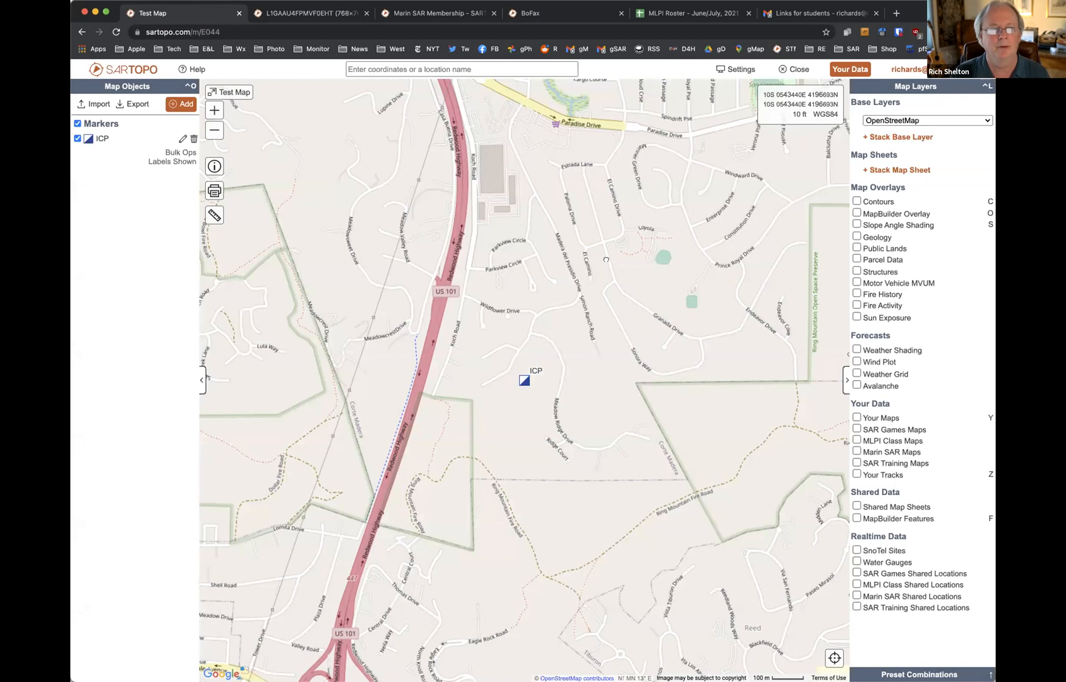
Search the map for "alpine lake in marin"
{"action": "left_click_drag", "start_coordinate": [607, 259], "coordinate": [606, 298]}
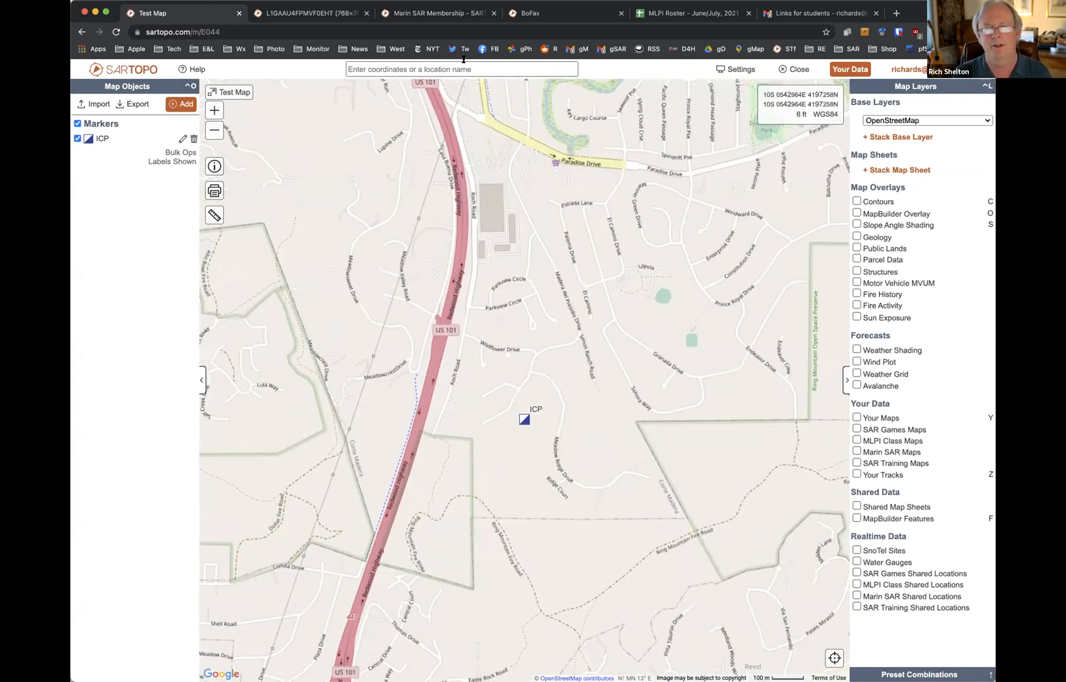
{"action": "left_click", "coordinate": [463, 67]}
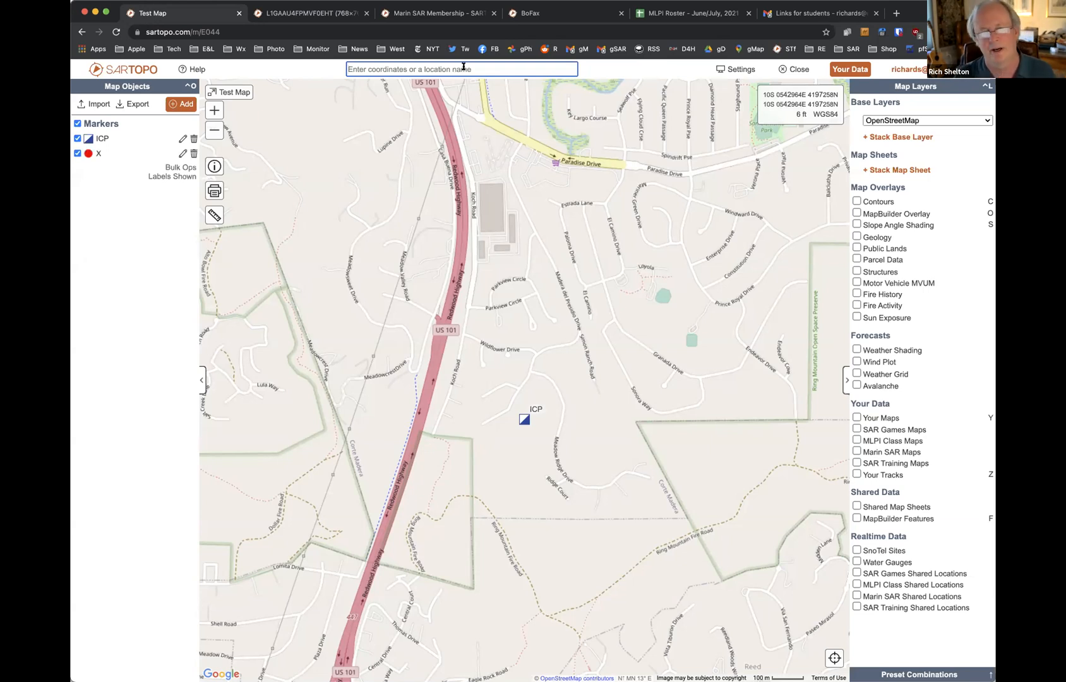
{"action": "type", "text": "al"}
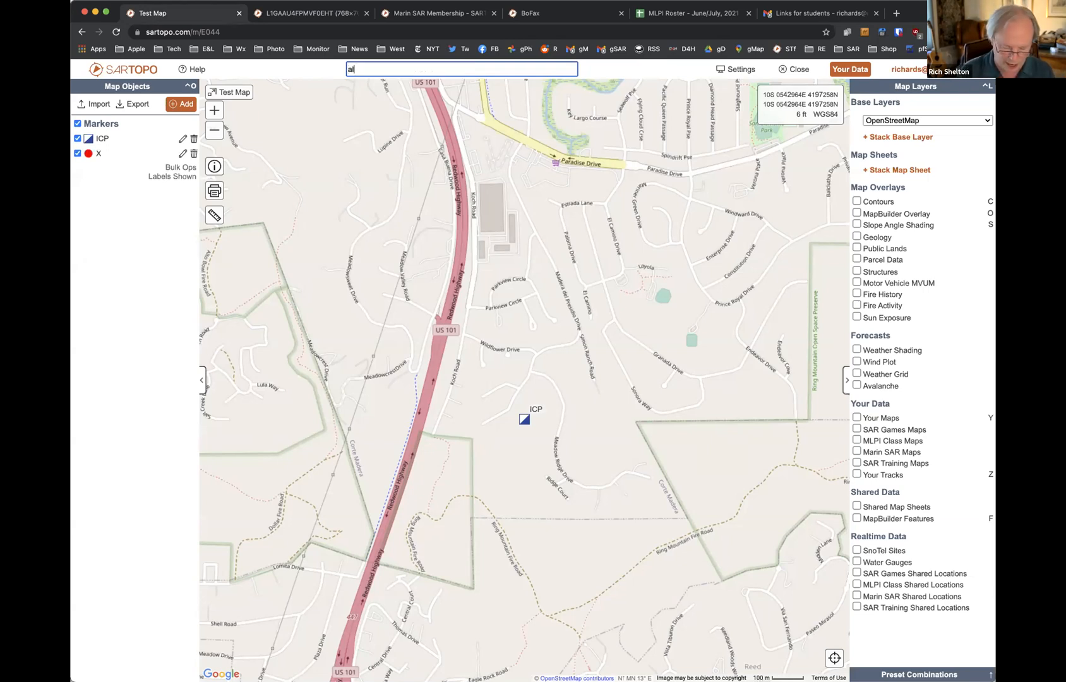
{"action": "type", "text": "pine lake in marin"}
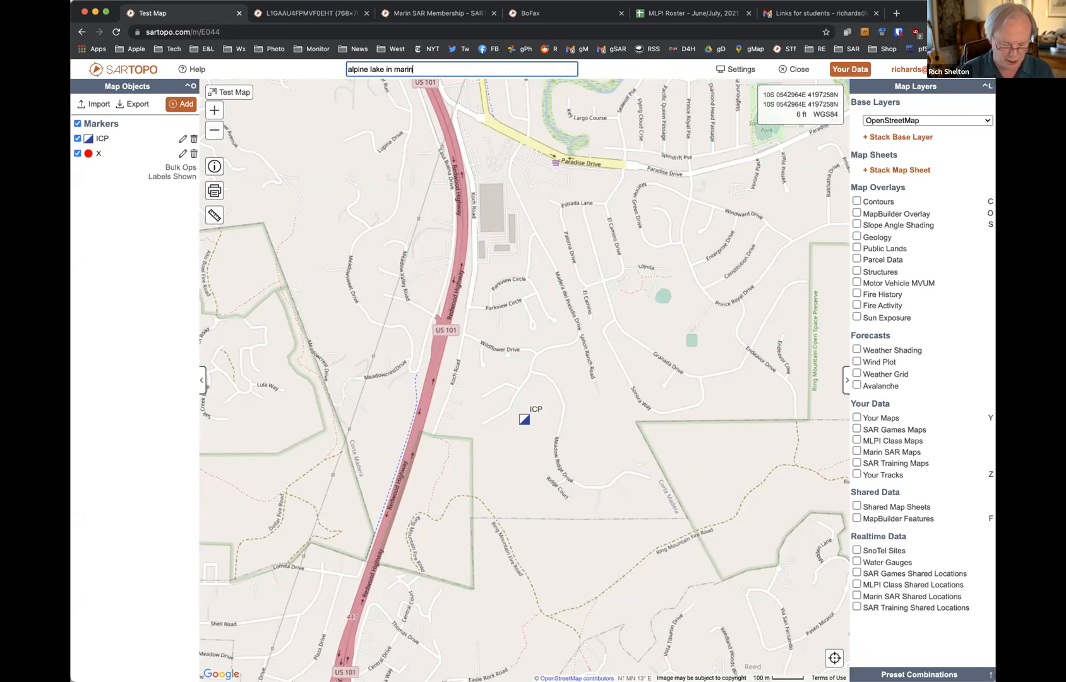
{"action": "key", "text": "Return"}
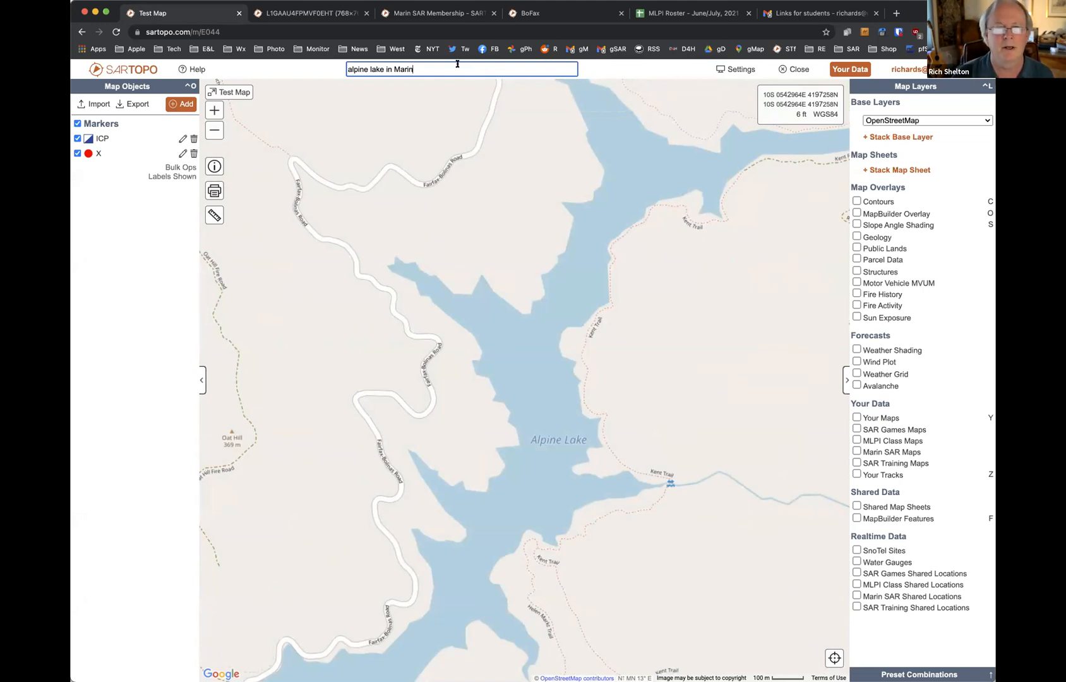
Change the location search to "alpine lake in alpine county" and go to that lake
{"action": "key", "text": "BackSpace"}
{"action": "key", "text": "BackSpace"}
{"action": "key", "text": "BackSpace"}
{"action": "key", "text": "BackSpace"}
{"action": "key", "text": "BackSpace"}
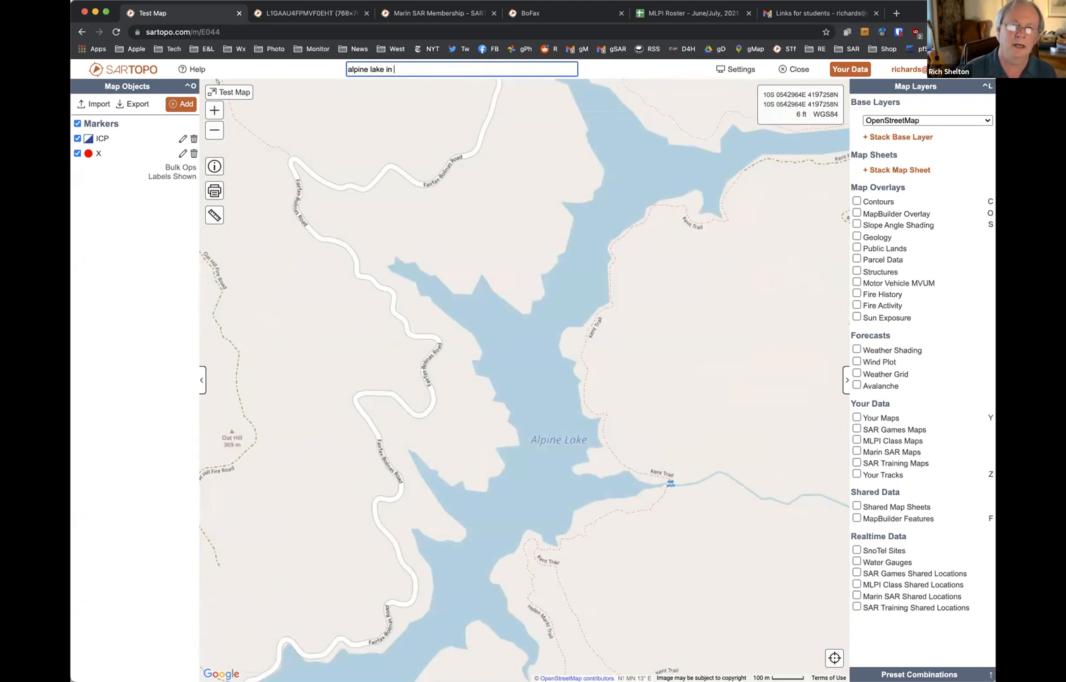
{"action": "type", "text": "alpin"}
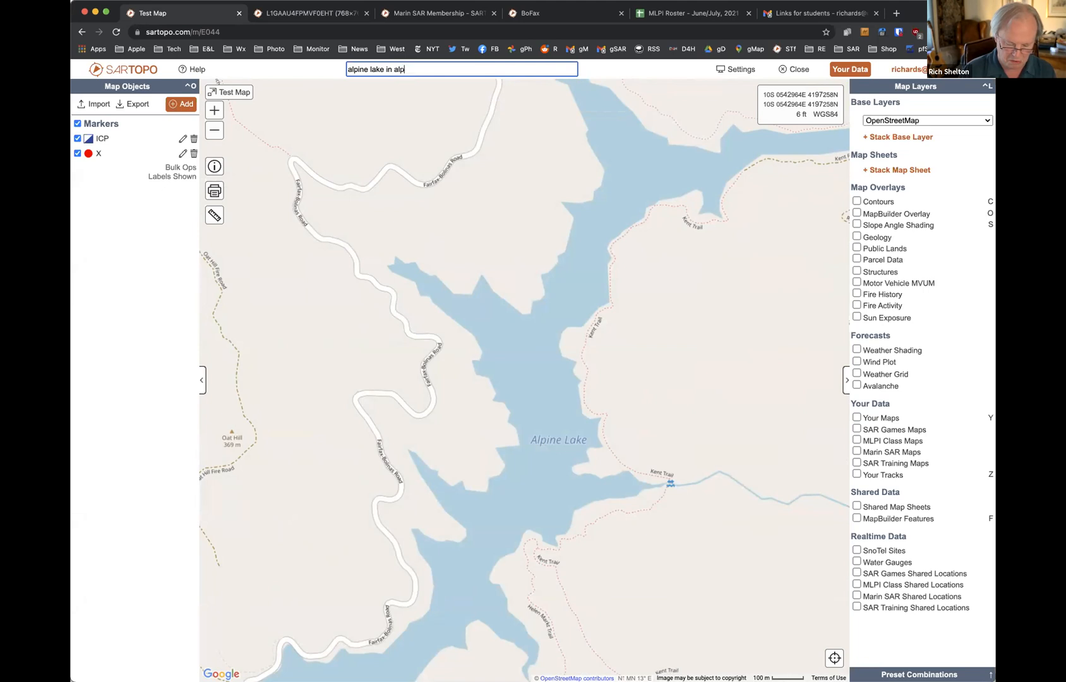
{"action": "type", "text": "e county"}
{"action": "key", "text": "Return"}
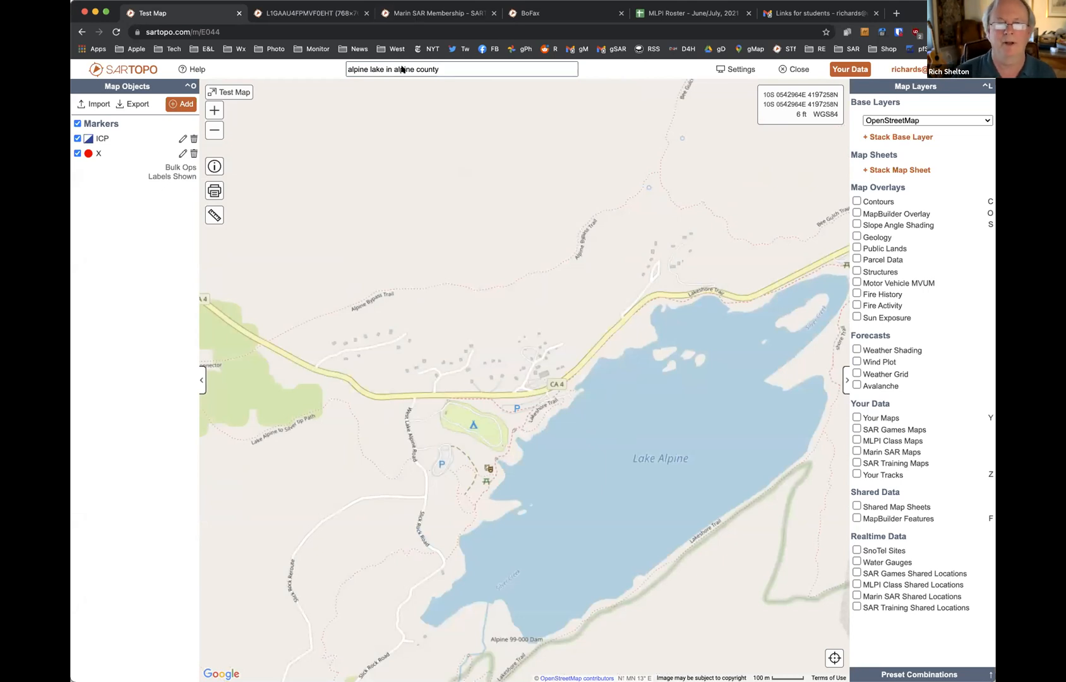
Replace the county in the location search so the map returns to "alpine lake in marin"
{"action": "left_click_drag", "start_coordinate": [382, 64], "coordinate": [469, 65]}
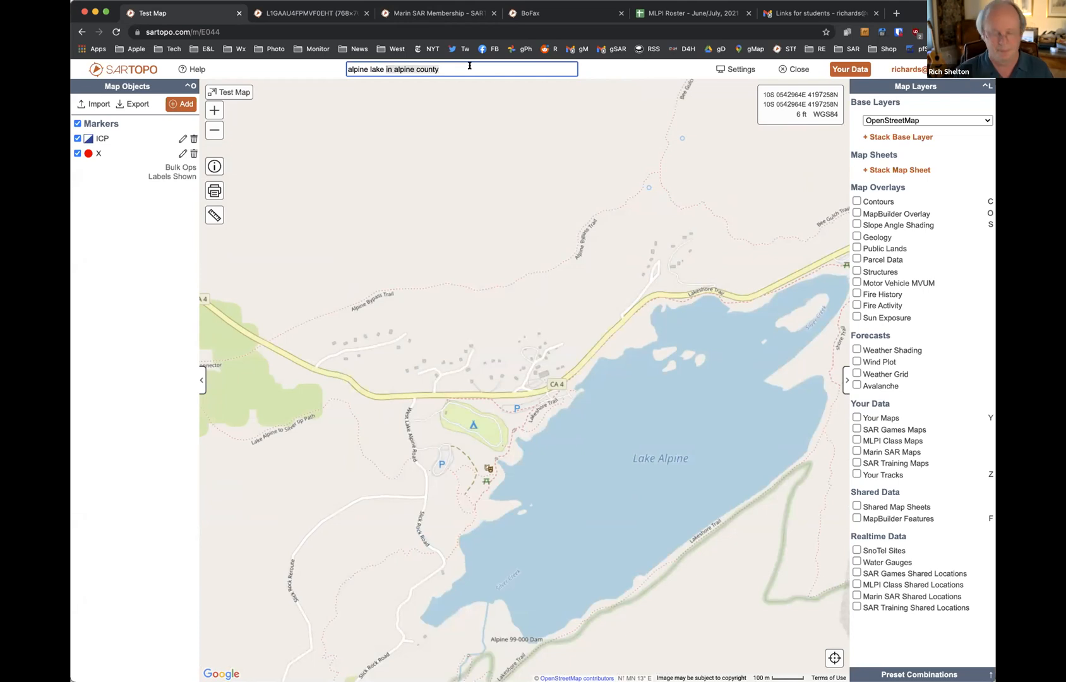
{"action": "type", "text": "in ma"}
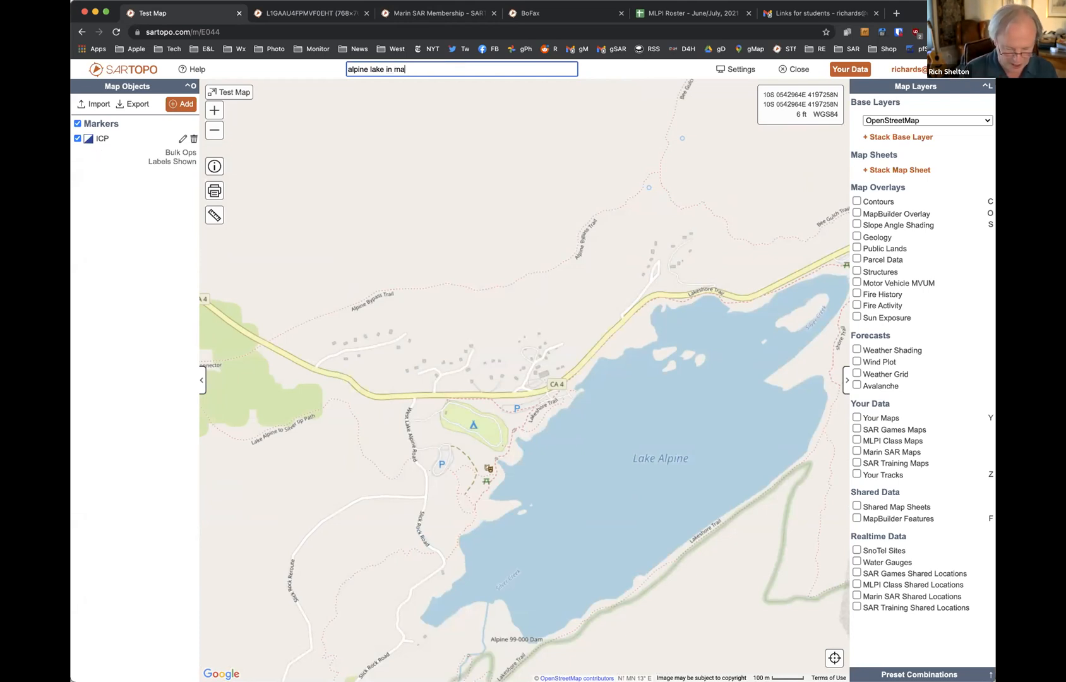
{"action": "type", "text": "rin"}
{"action": "key", "text": "Return"}
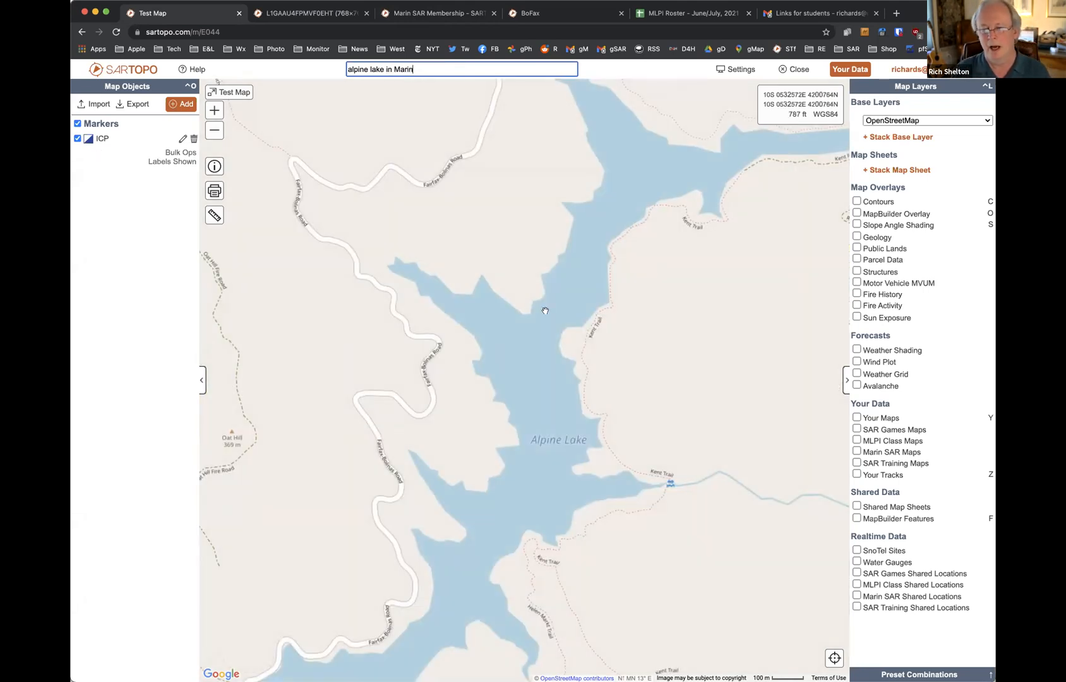
Center the map on the current device location and look over the area northwest of it
{"action": "left_click", "coordinate": [830, 660]}
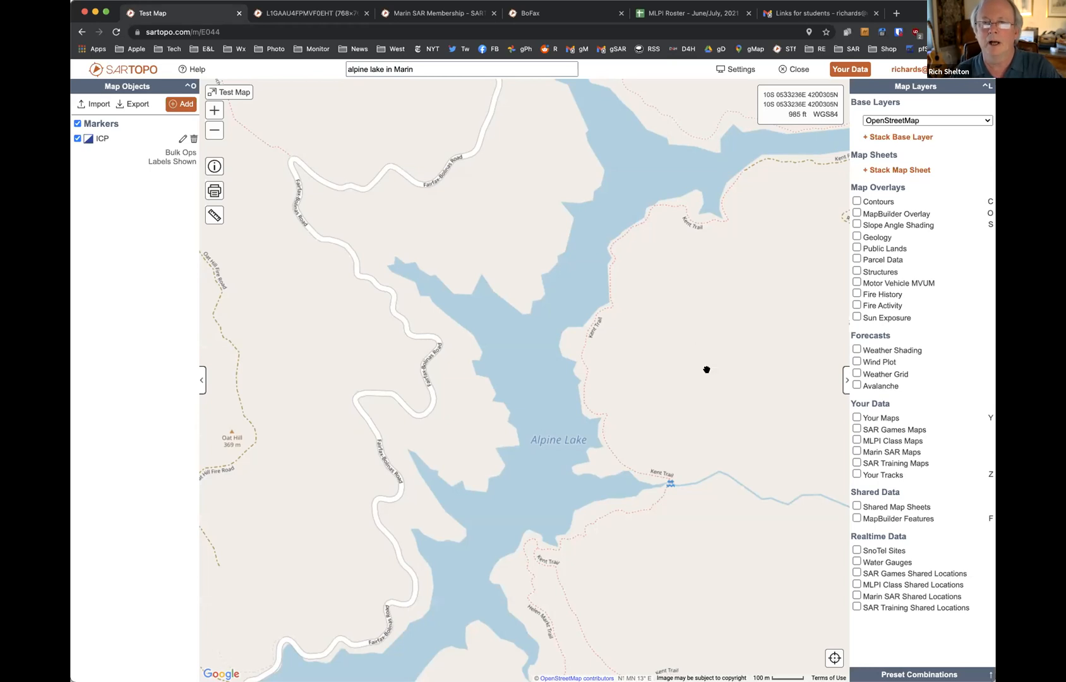
{"action": "left_click", "coordinate": [833, 656]}
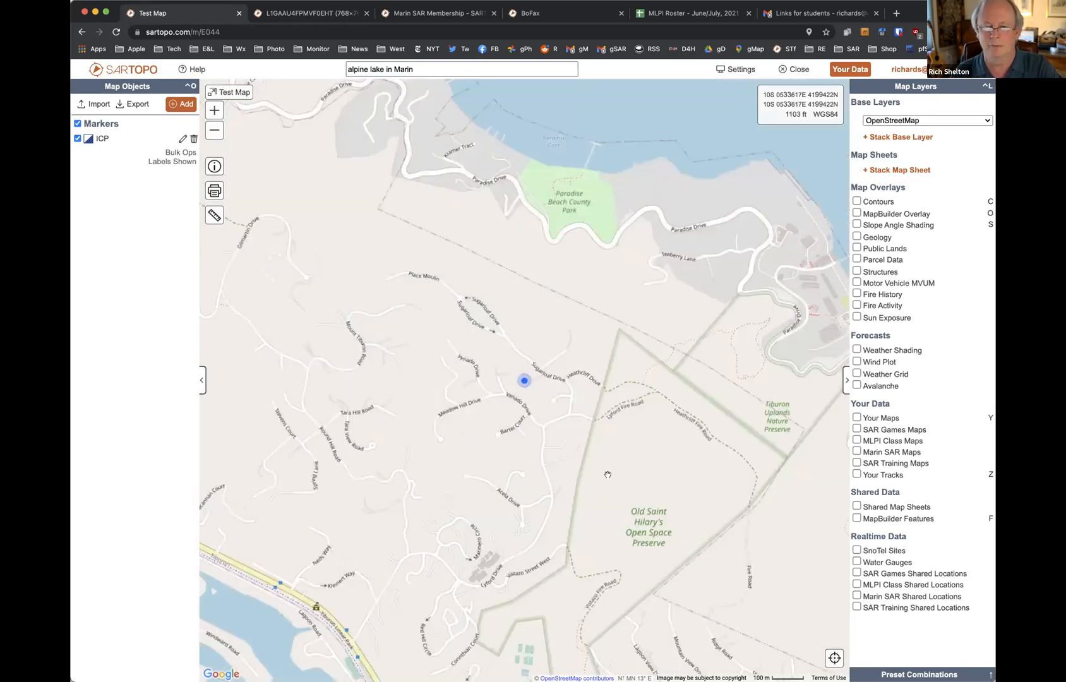
{"action": "left_click_drag", "start_coordinate": [432, 384], "coordinate": [699, 376]}
{"action": "left_click_drag", "start_coordinate": [470, 252], "coordinate": [656, 422]}
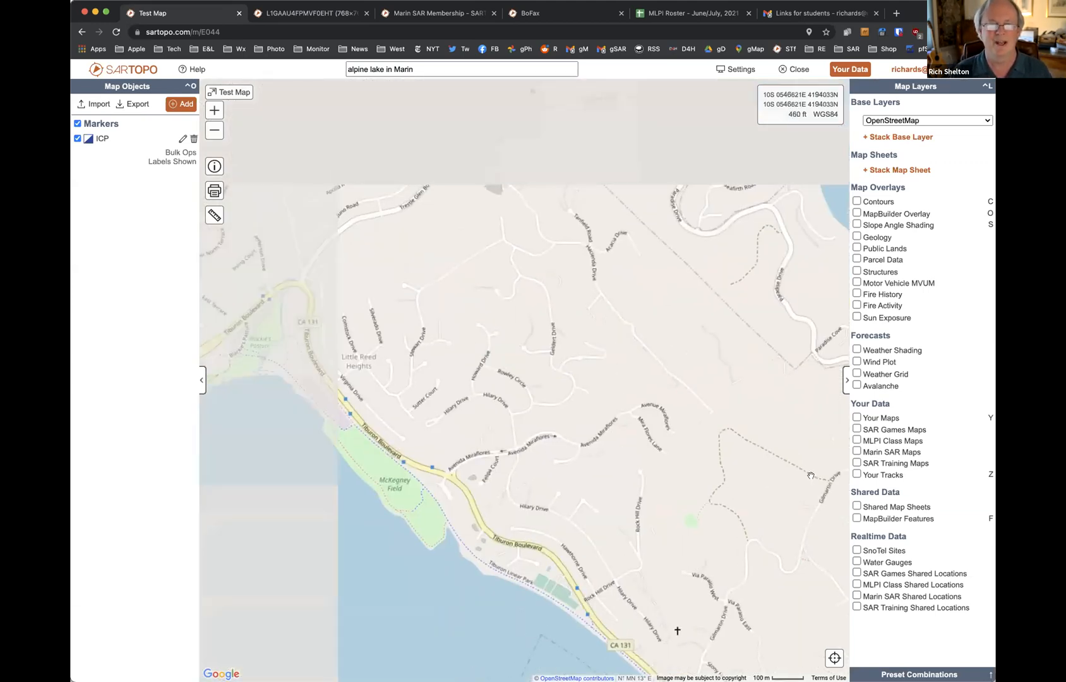
Rerun the "alpine lake in Marin" search, recenter on the ICP marker from the object list, and dismiss its details
{"action": "left_click", "coordinate": [489, 59]}
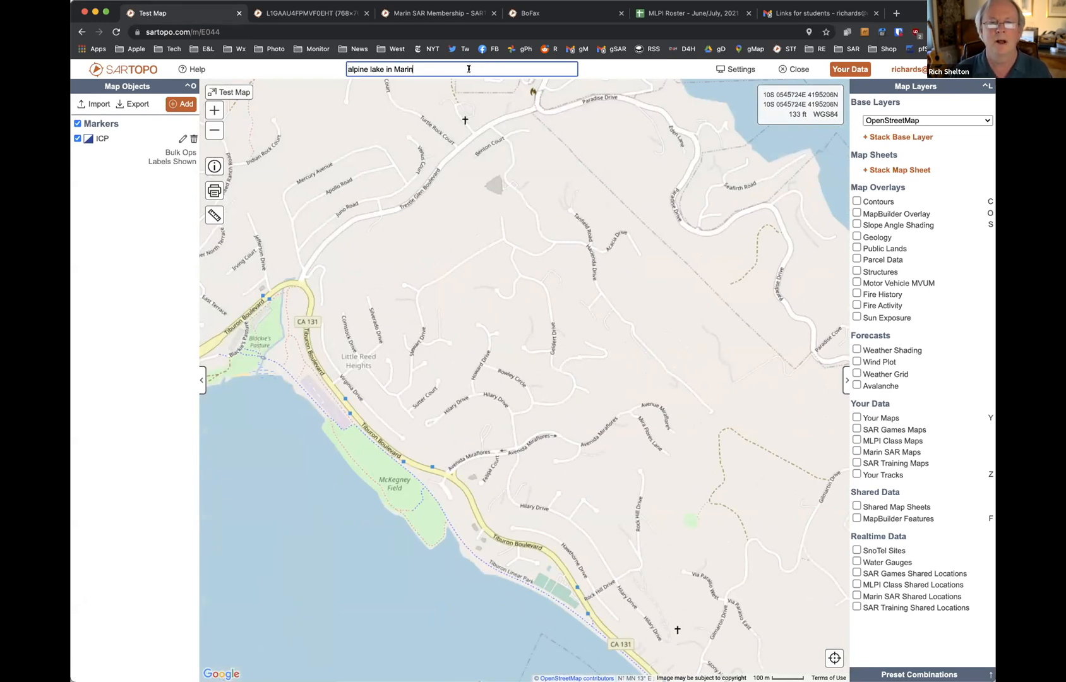
{"action": "key", "text": "Return"}
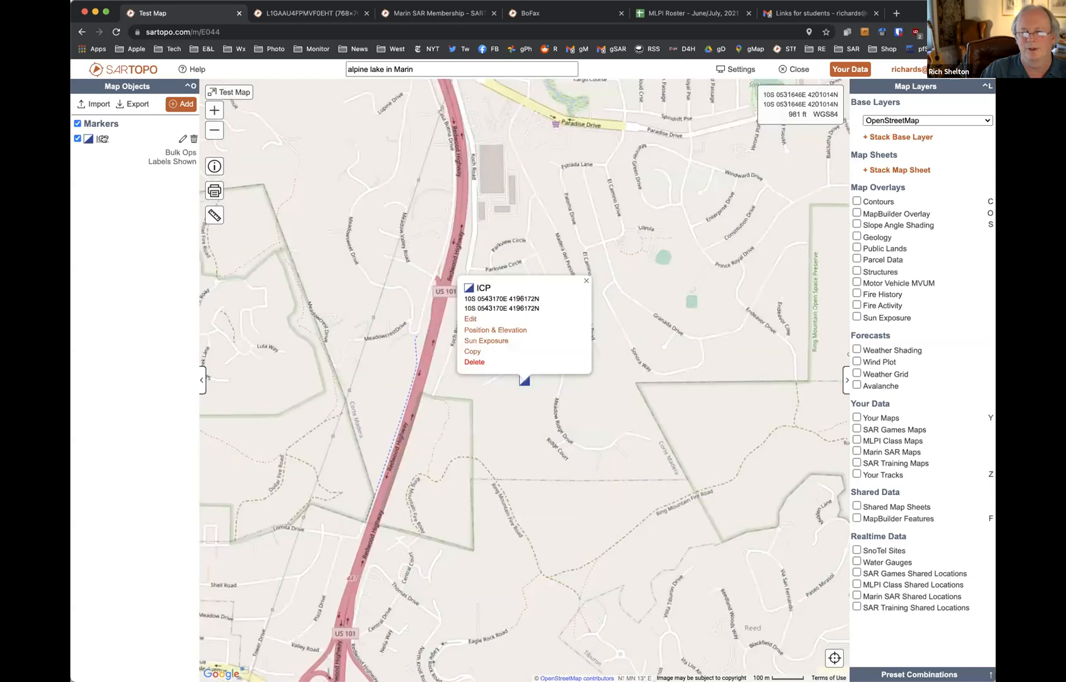
{"action": "left_click", "coordinate": [584, 282]}
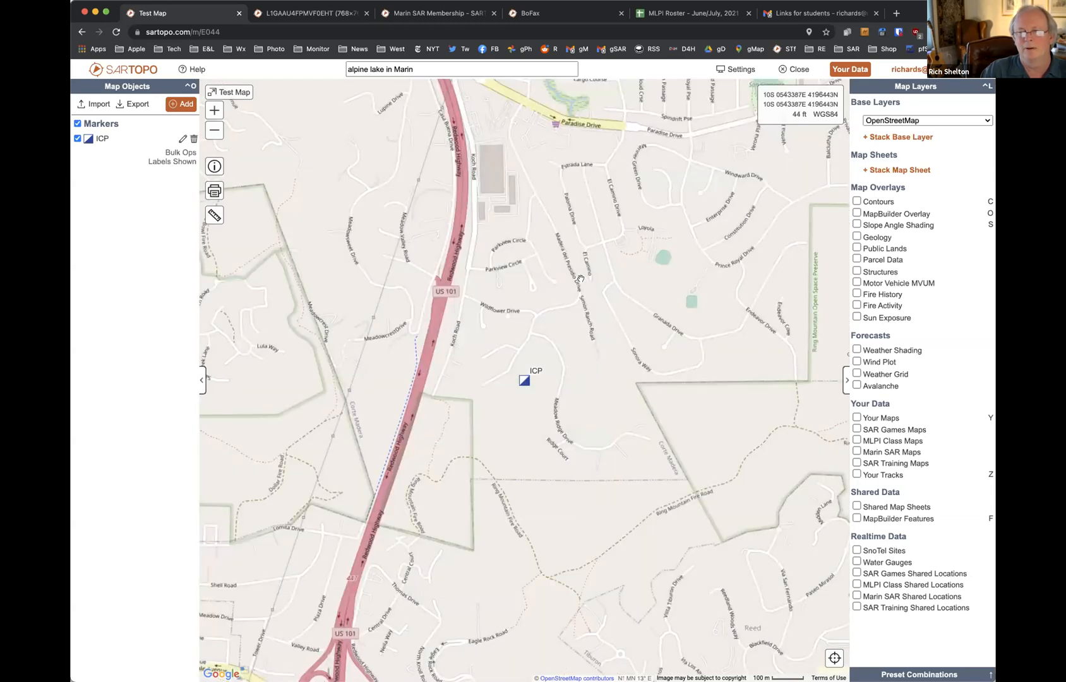
Zoom out from the ICP marker to the wider region around San Rafael and Sausalito, and zoom back in
{"action": "left_click", "coordinate": [215, 129]}
{"action": "left_click", "coordinate": [215, 129]}
{"action": "left_click", "coordinate": [214, 129]}
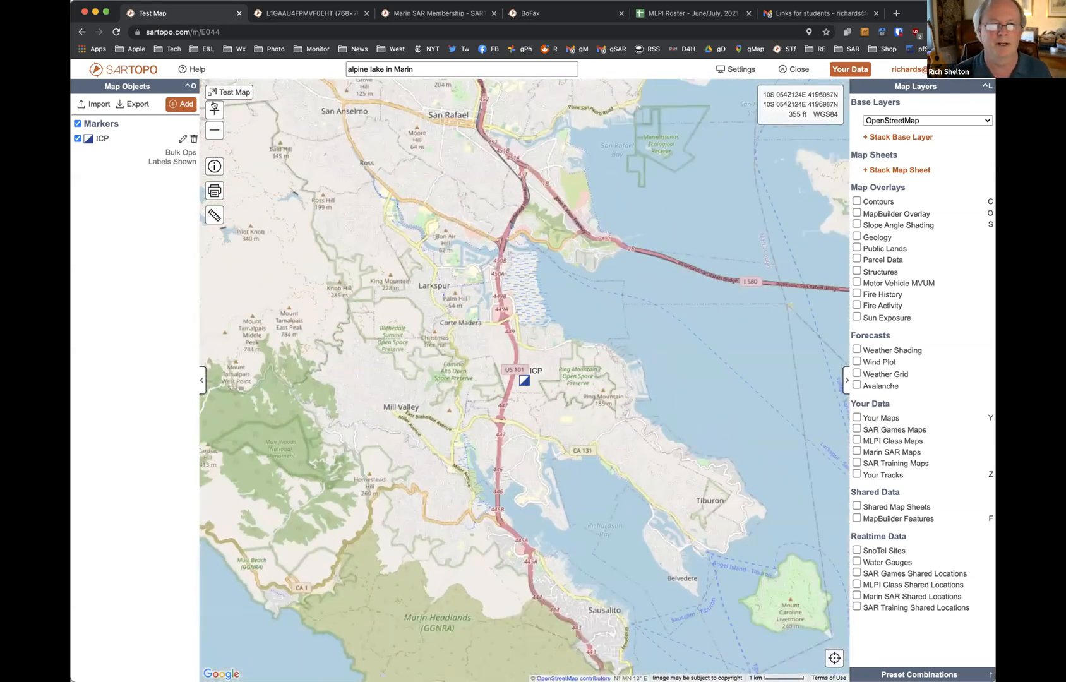
{"action": "left_click", "coordinate": [214, 108]}
{"action": "left_click", "coordinate": [214, 109]}
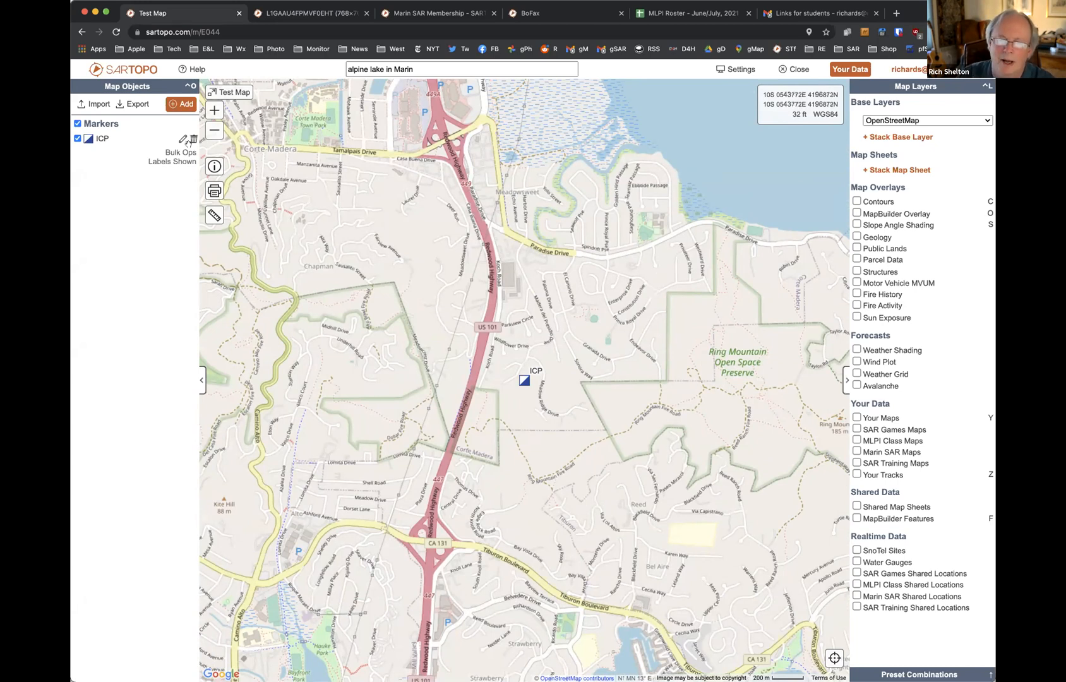
Go back to "alpine lake in Marin" through the location search and widen the view around the lake
{"action": "left_click", "coordinate": [417, 71]}
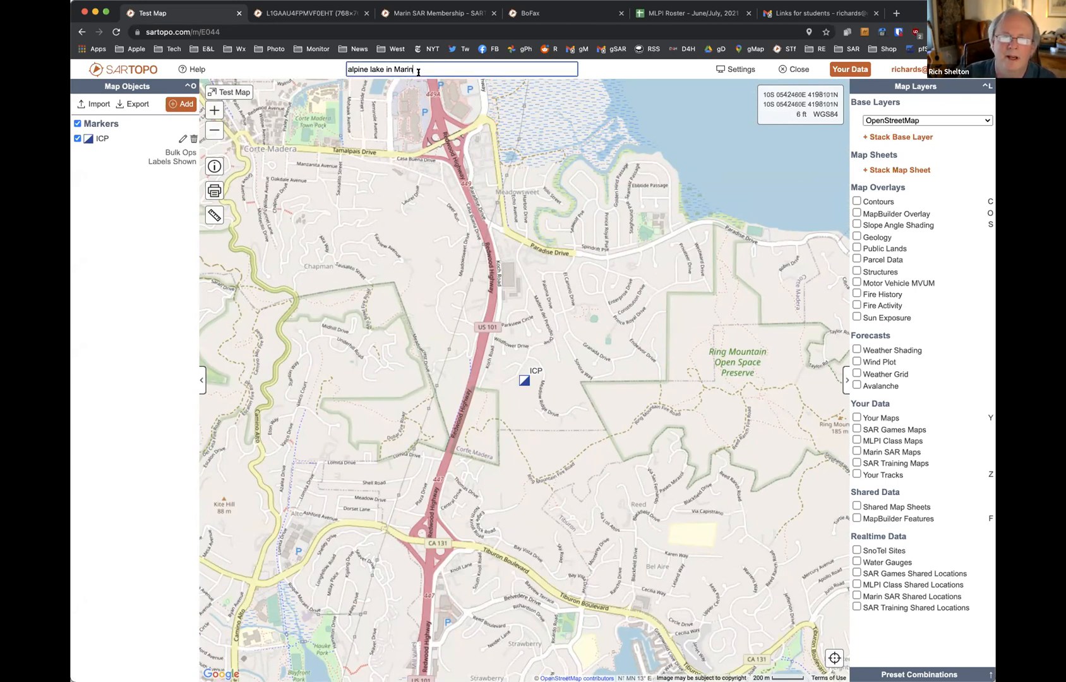
{"action": "key", "text": "Return"}
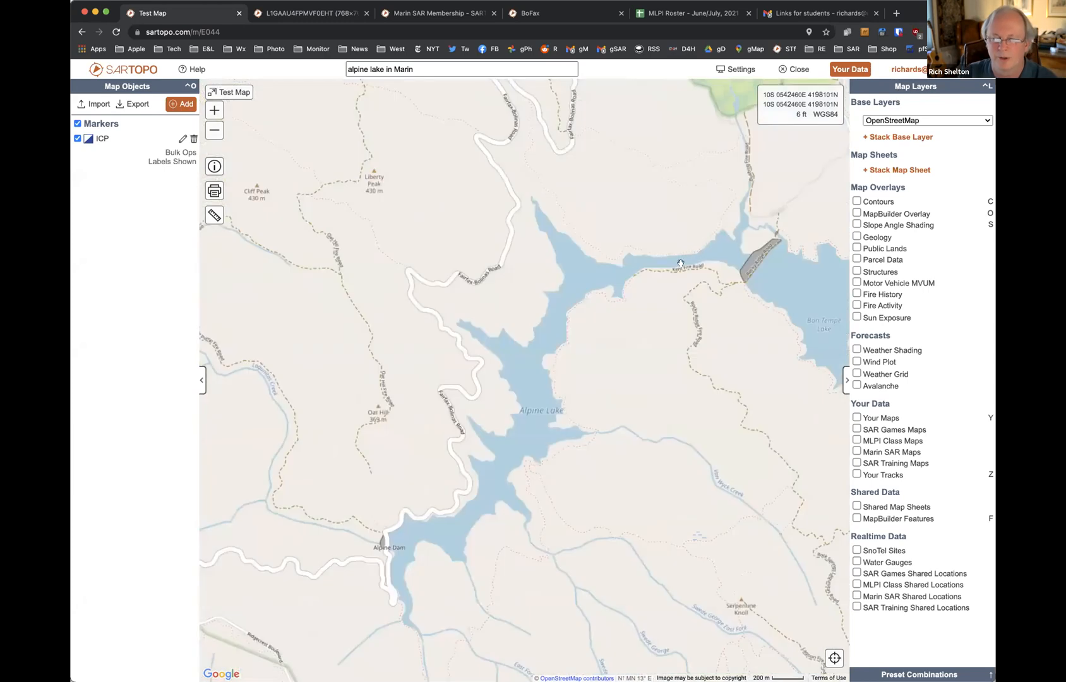
{"action": "left_click", "coordinate": [215, 130]}
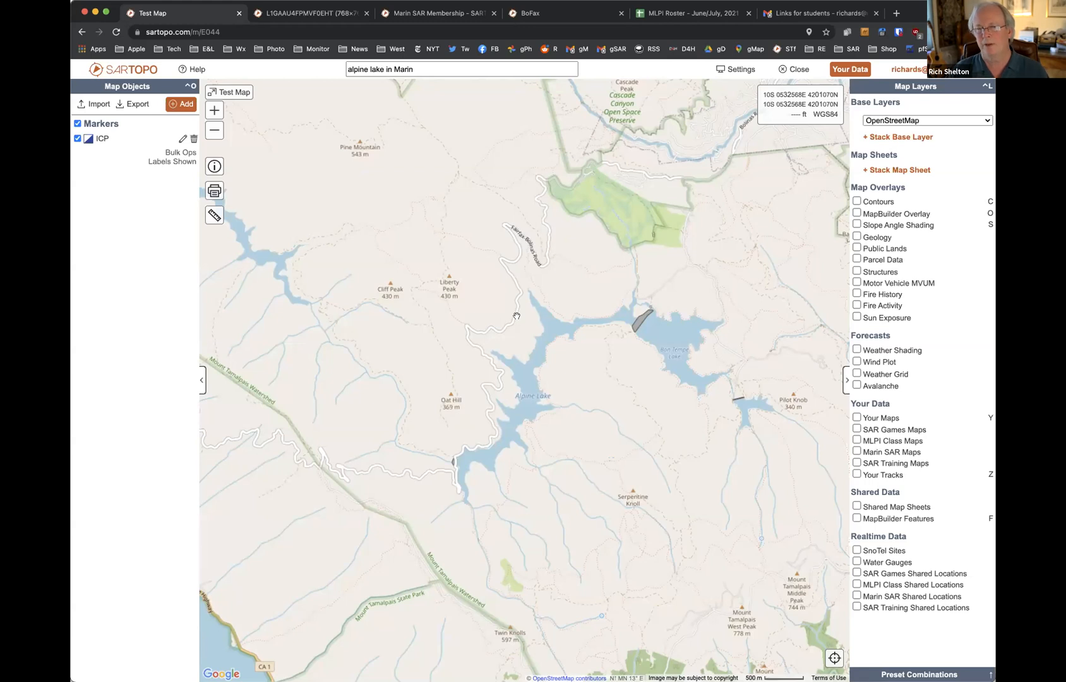
Review the available base layers and keep OpenStreetMap as the base layer
{"action": "left_click", "coordinate": [883, 119]}
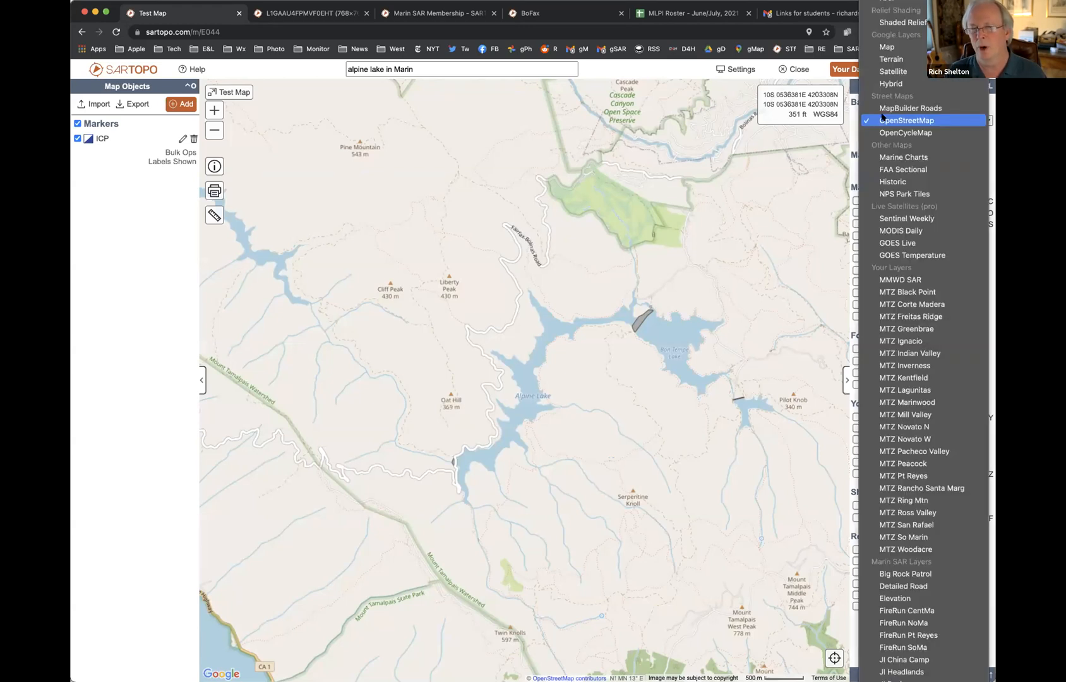
{"action": "left_click", "coordinate": [884, 120]}
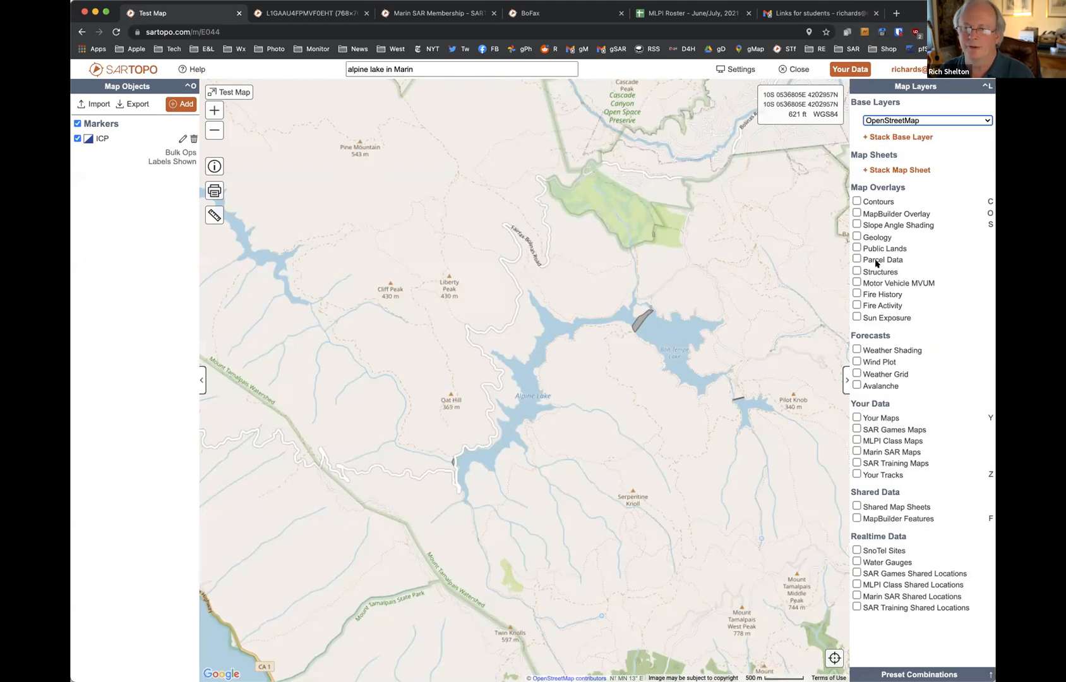
{"action": "left_click_drag", "start_coordinate": [691, 309], "coordinate": [728, 279]}
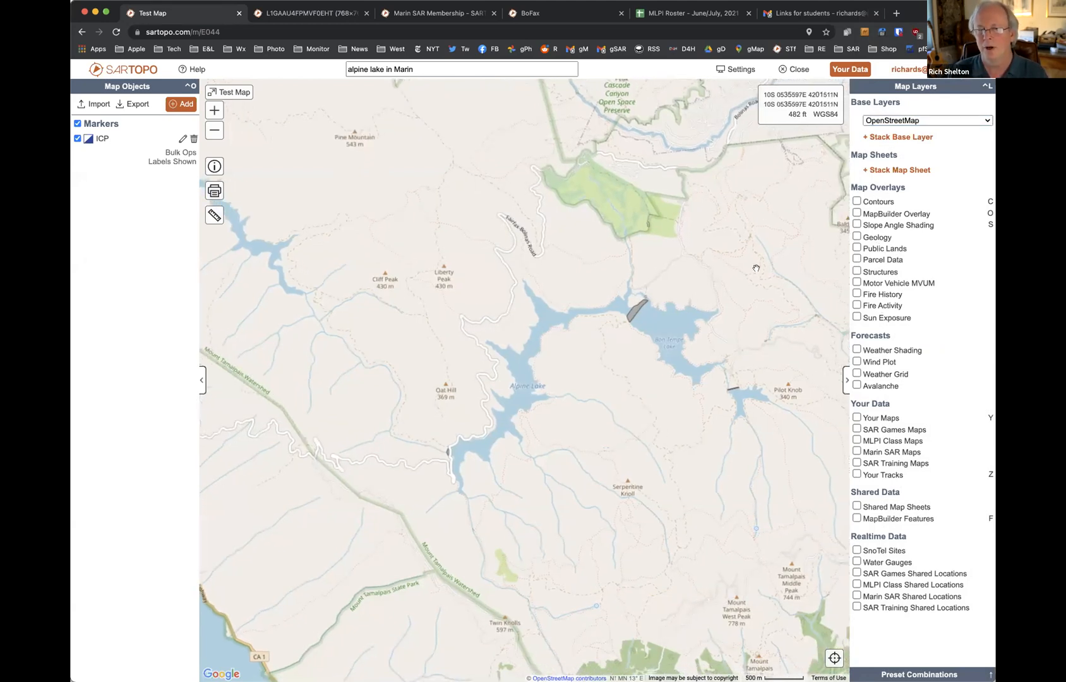
Turn on the MapBuilder Overlay over the Alpine Lake area and examine the trails south of the lake
{"action": "left_click", "coordinate": [213, 109]}
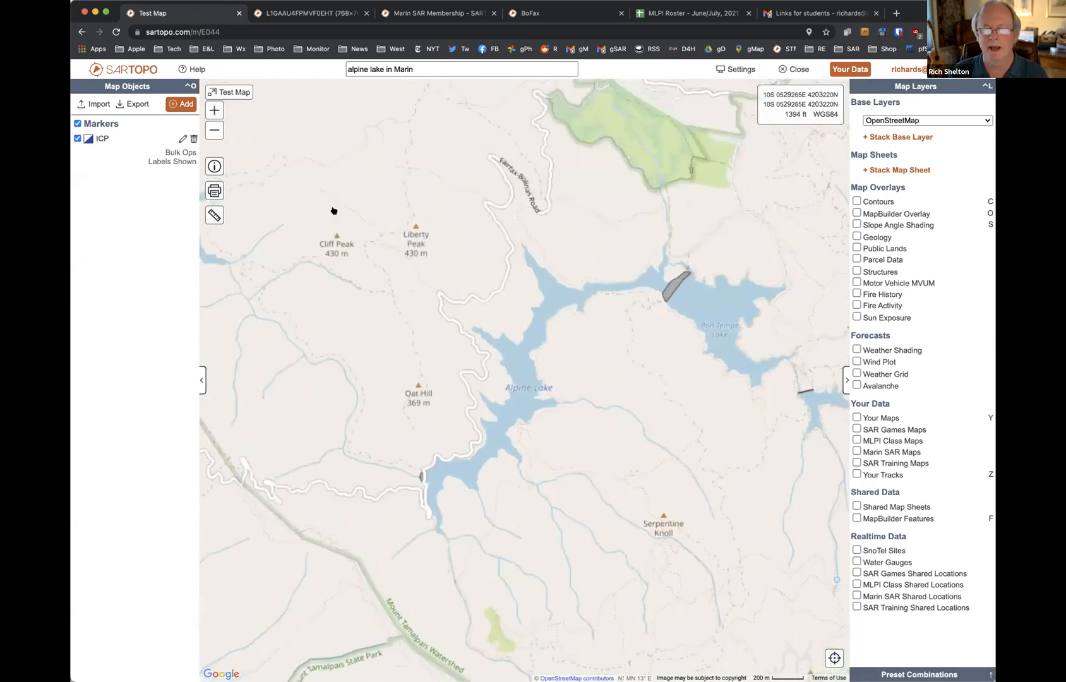
{"action": "left_click_drag", "start_coordinate": [742, 381], "coordinate": [590, 380]}
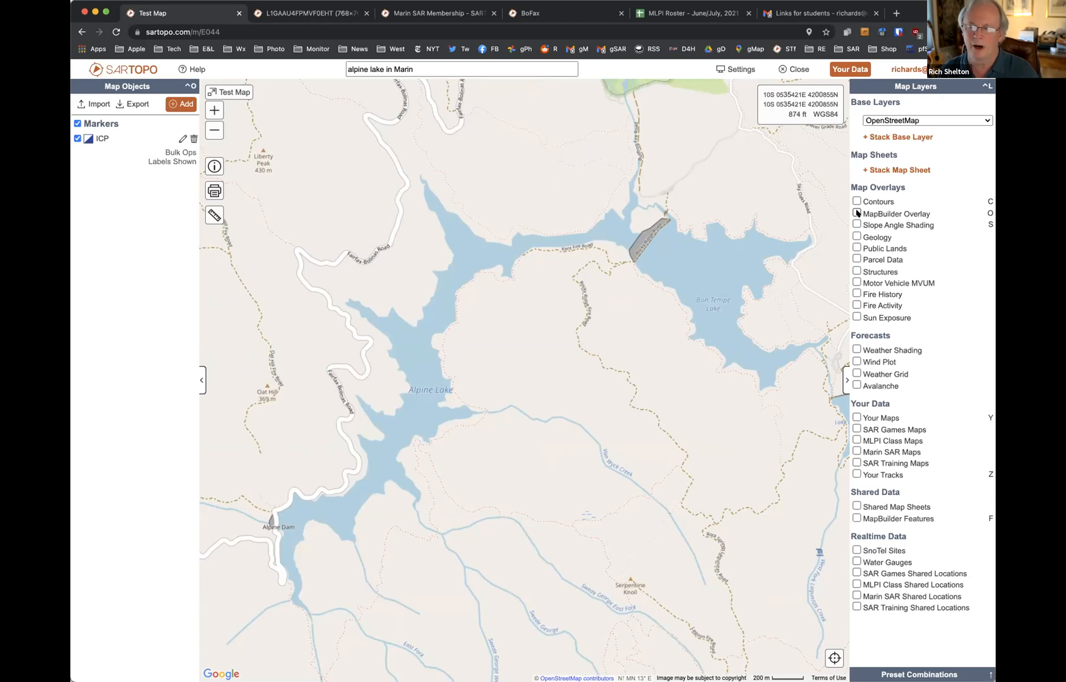
{"action": "left_click", "coordinate": [856, 213]}
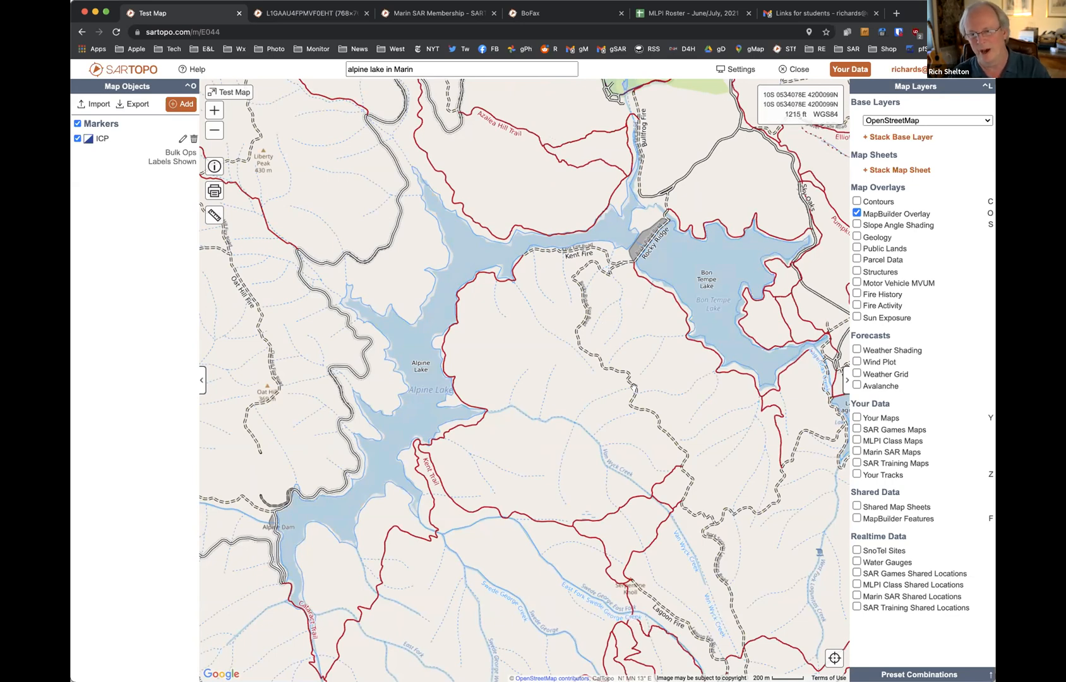
{"action": "left_click_drag", "start_coordinate": [448, 536], "coordinate": [538, 431]}
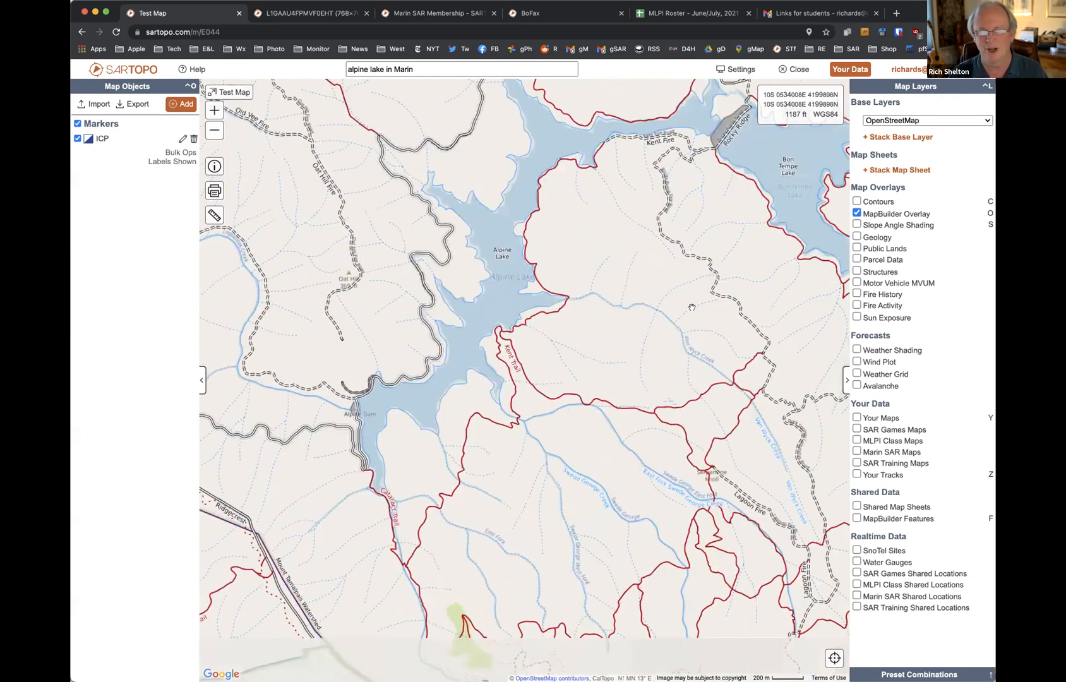
{"action": "scroll", "coordinate": [538, 431], "scroll_direction": "up", "scroll_amount": 2}
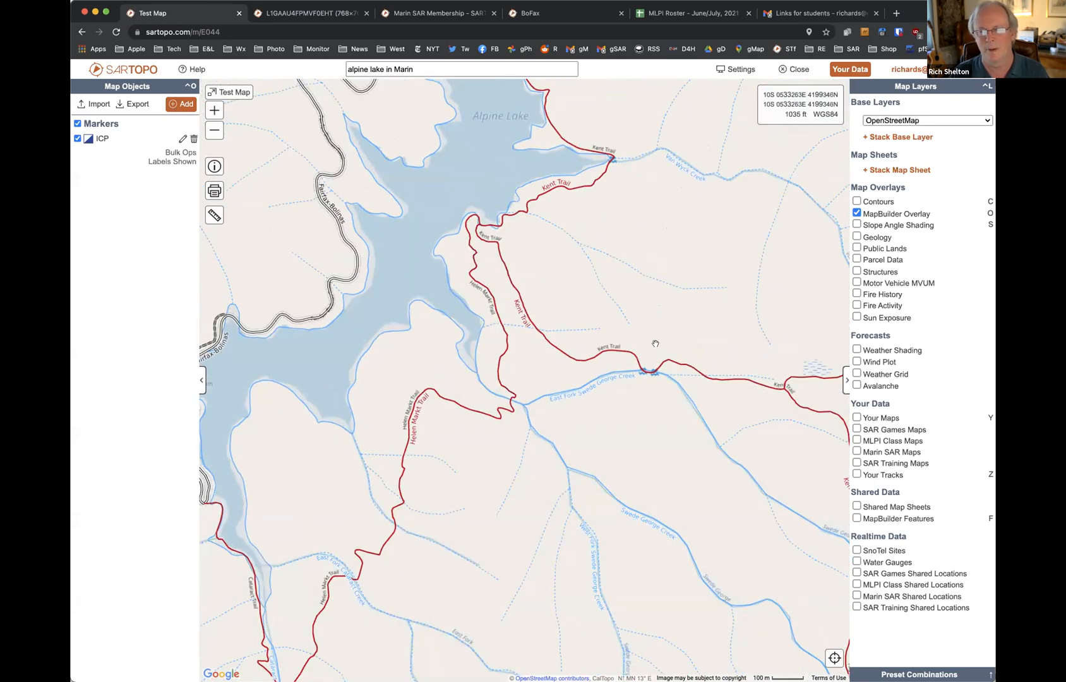
Compare the Alpine Lake area with and without the MapBuilder Overlay, and leave the overlay turned off
{"action": "left_click", "coordinate": [857, 214]}
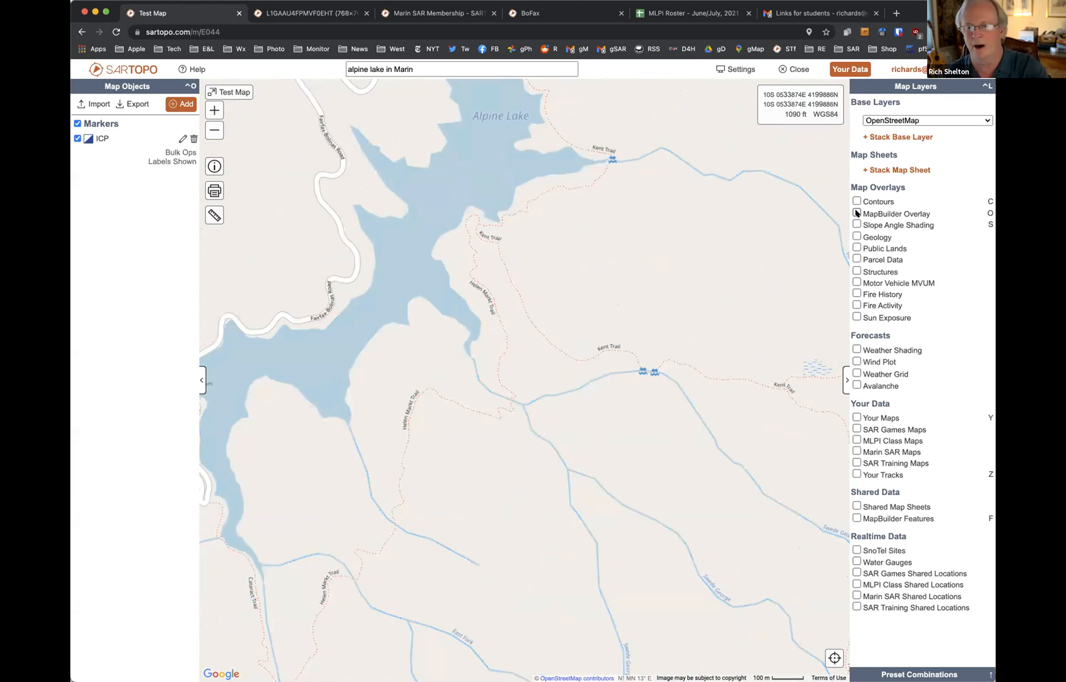
{"action": "left_click", "coordinate": [856, 214]}
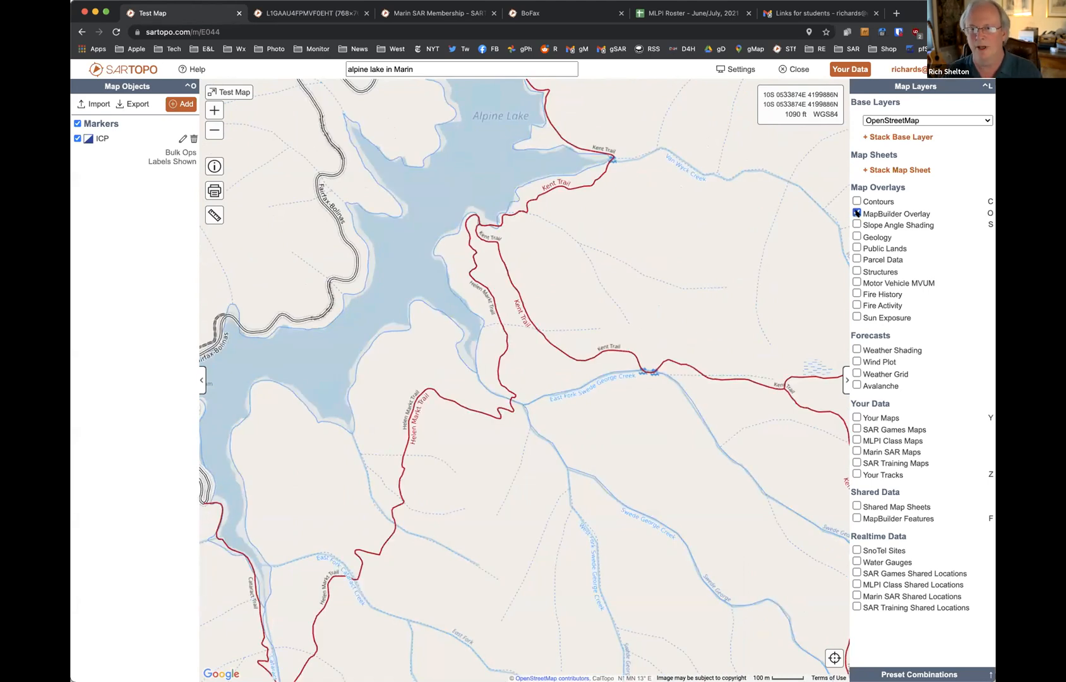
{"action": "left_click_drag", "start_coordinate": [695, 254], "coordinate": [696, 473]}
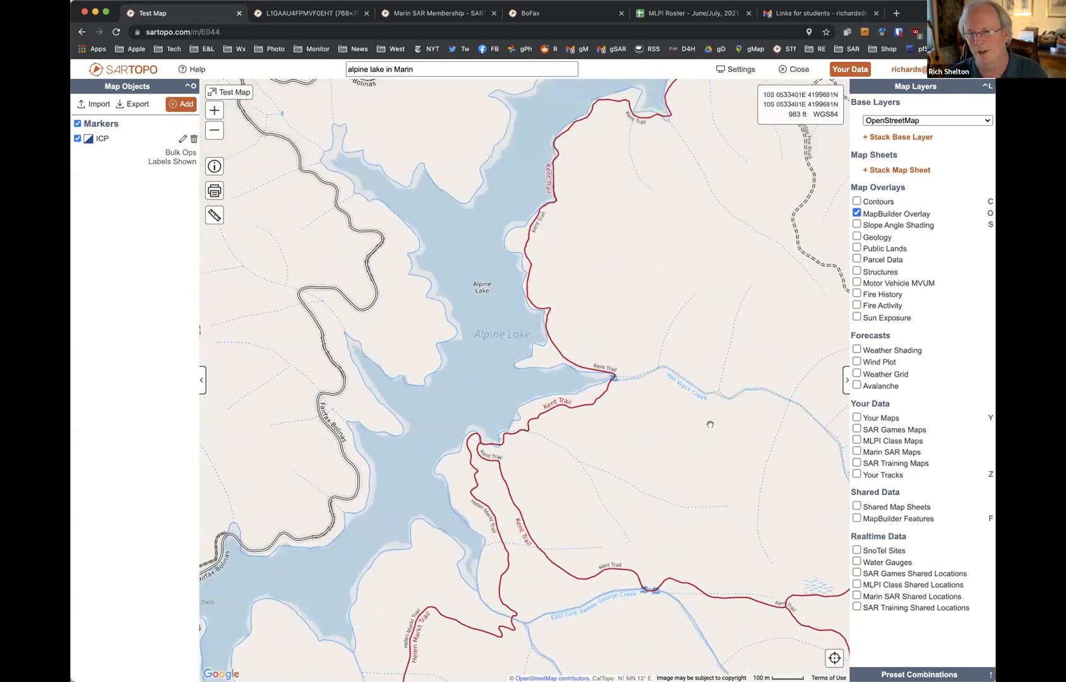
{"action": "left_click", "coordinate": [857, 213]}
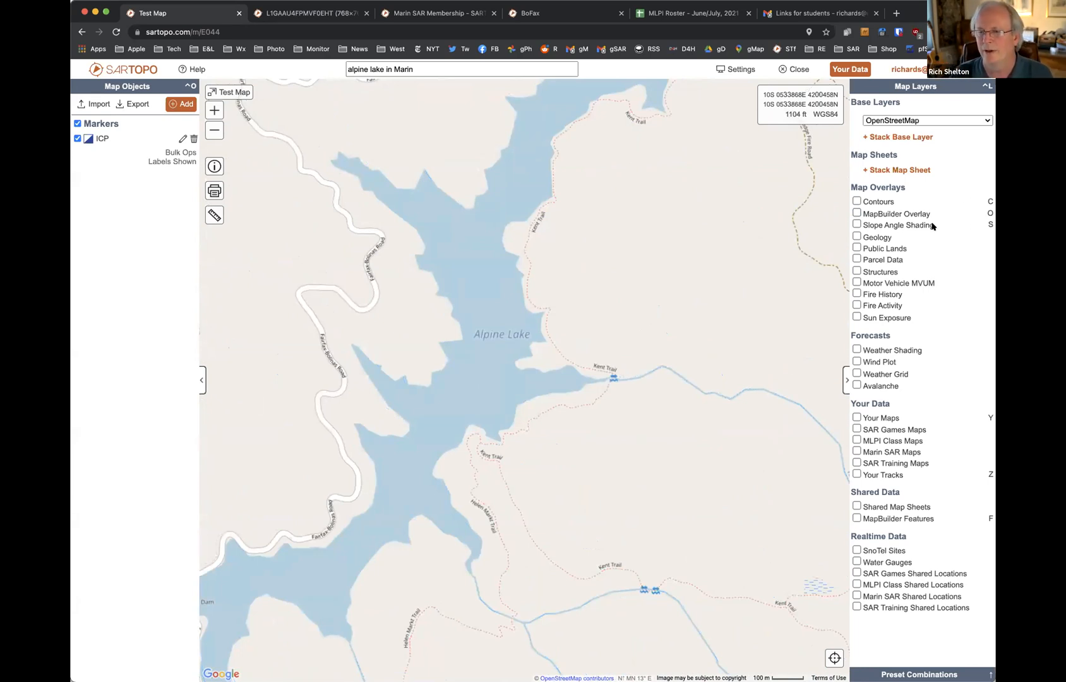
Show the Contours overlay around Alpine Lake, try the 10 Foot interval, and set it back to Mixed
{"action": "left_click_drag", "start_coordinate": [683, 246], "coordinate": [674, 247]}
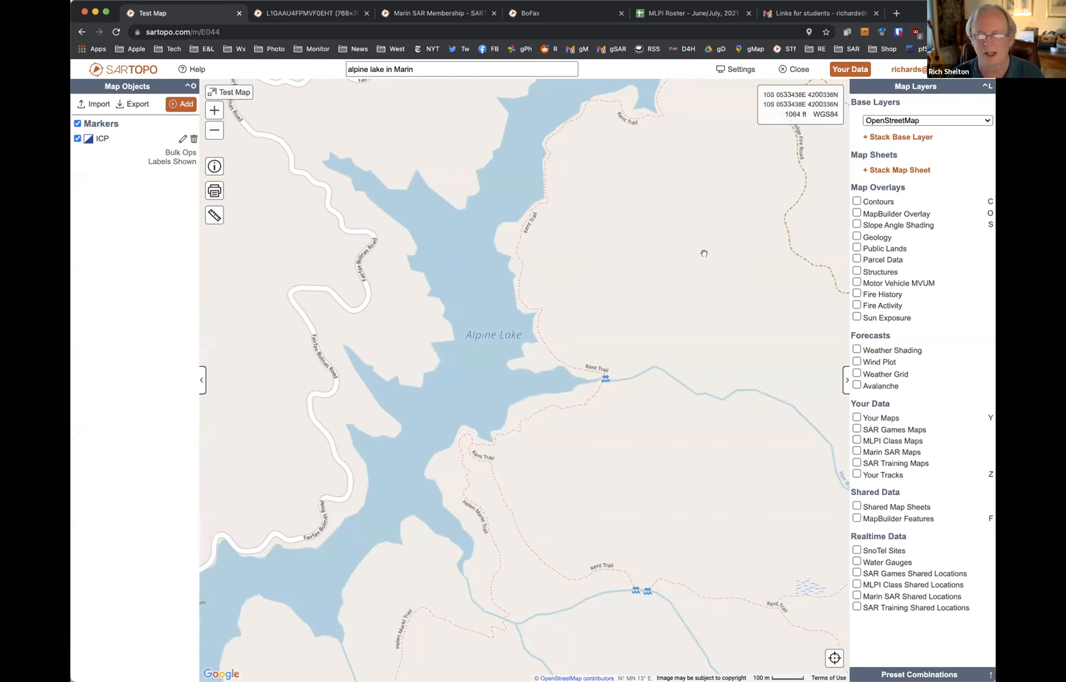
{"action": "key", "text": "c"}
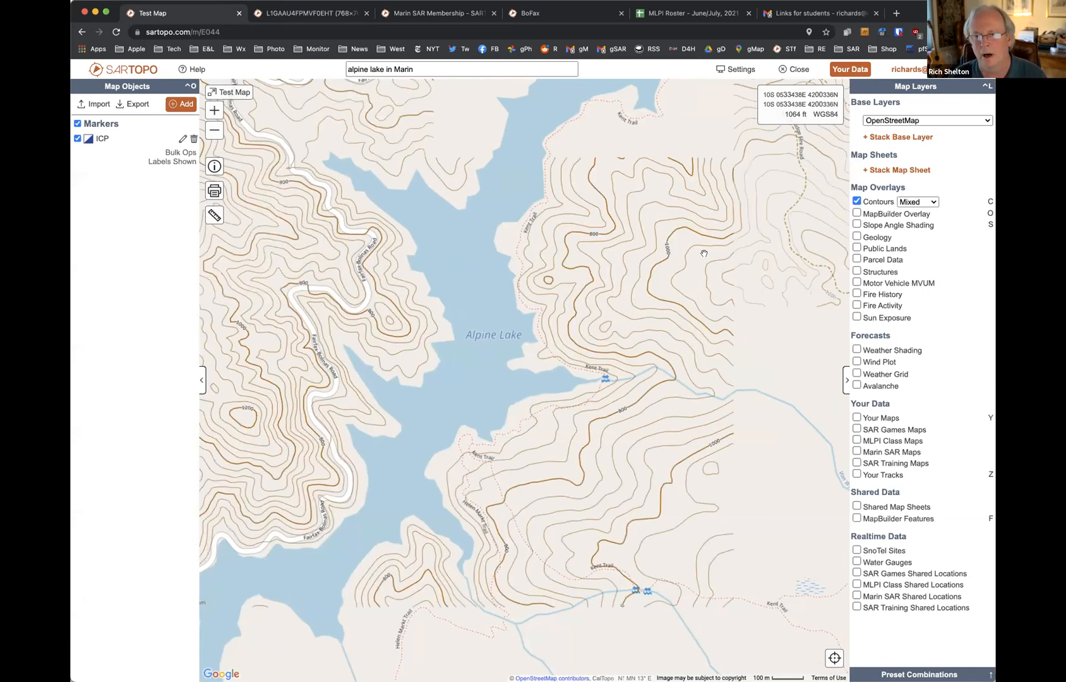
{"action": "left_click", "coordinate": [920, 202]}
{"action": "left_click", "coordinate": [919, 226]}
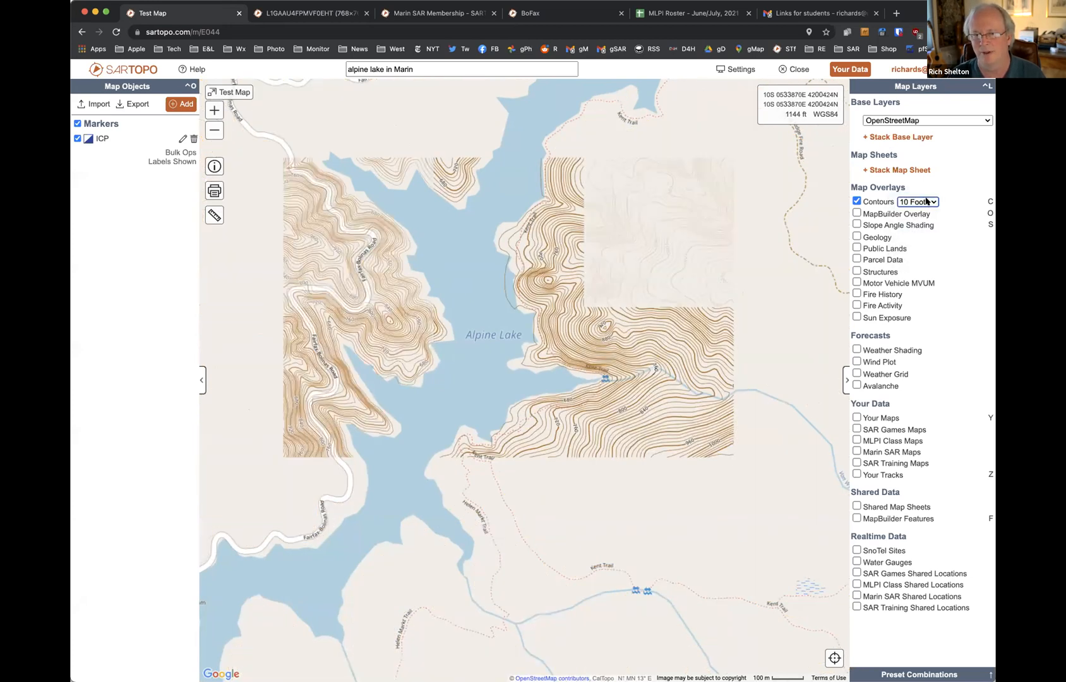
{"action": "left_click", "coordinate": [927, 201]}
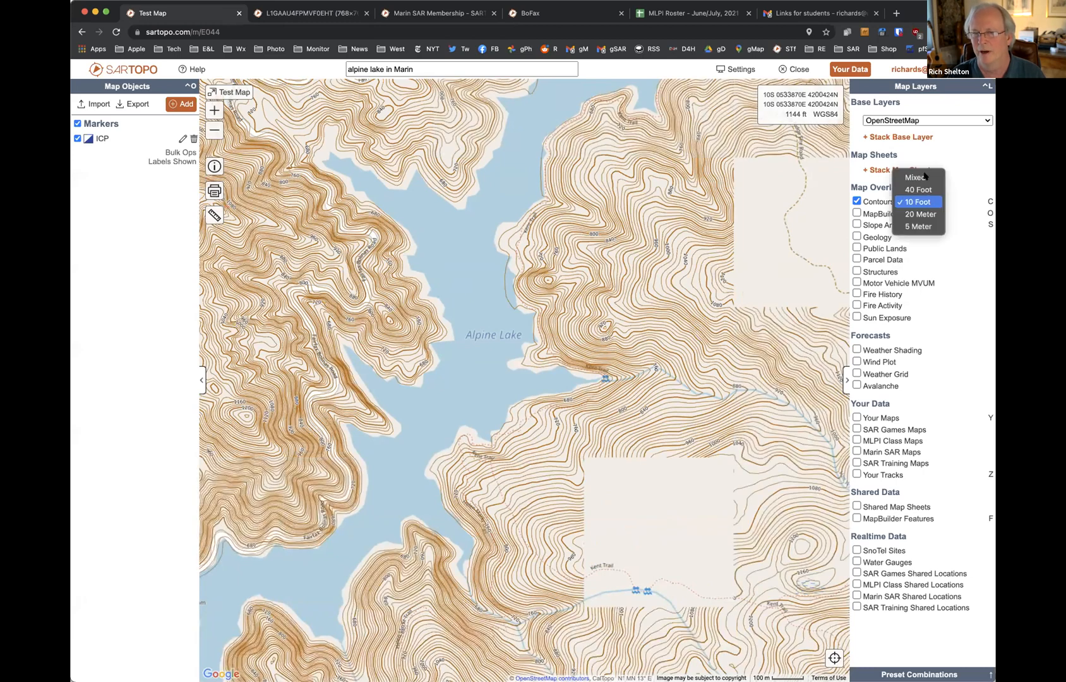
{"action": "left_click", "coordinate": [924, 175]}
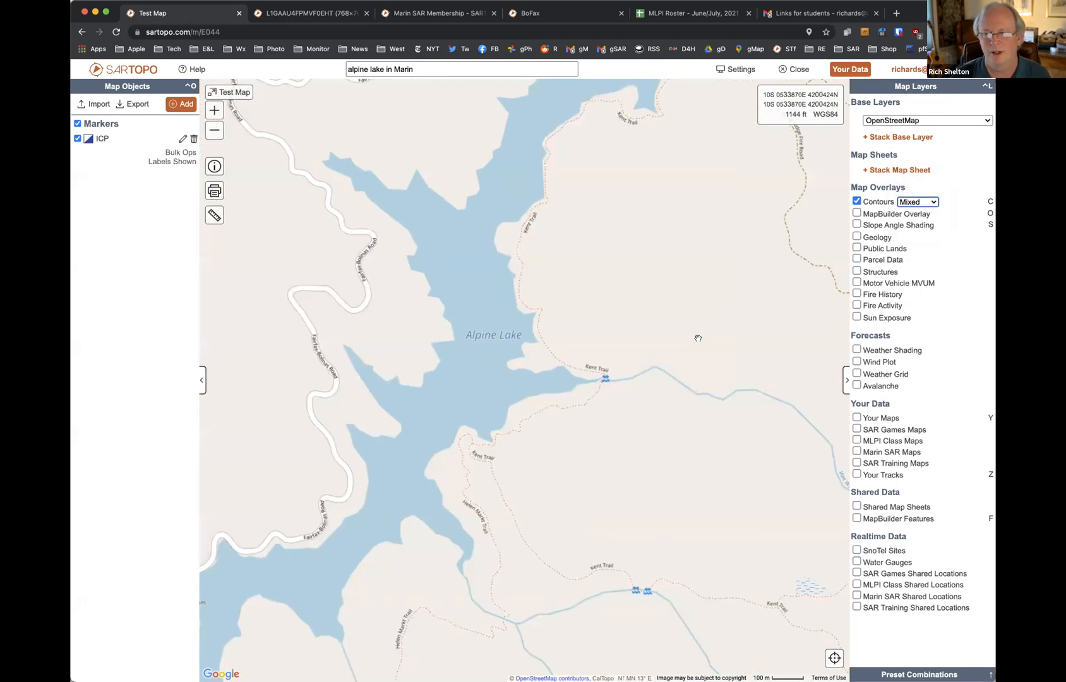
Toggle the Contours overlay several times to compare the map with and without it, and leave it off
{"action": "key", "text": "c"}
{"action": "key", "text": "c"}
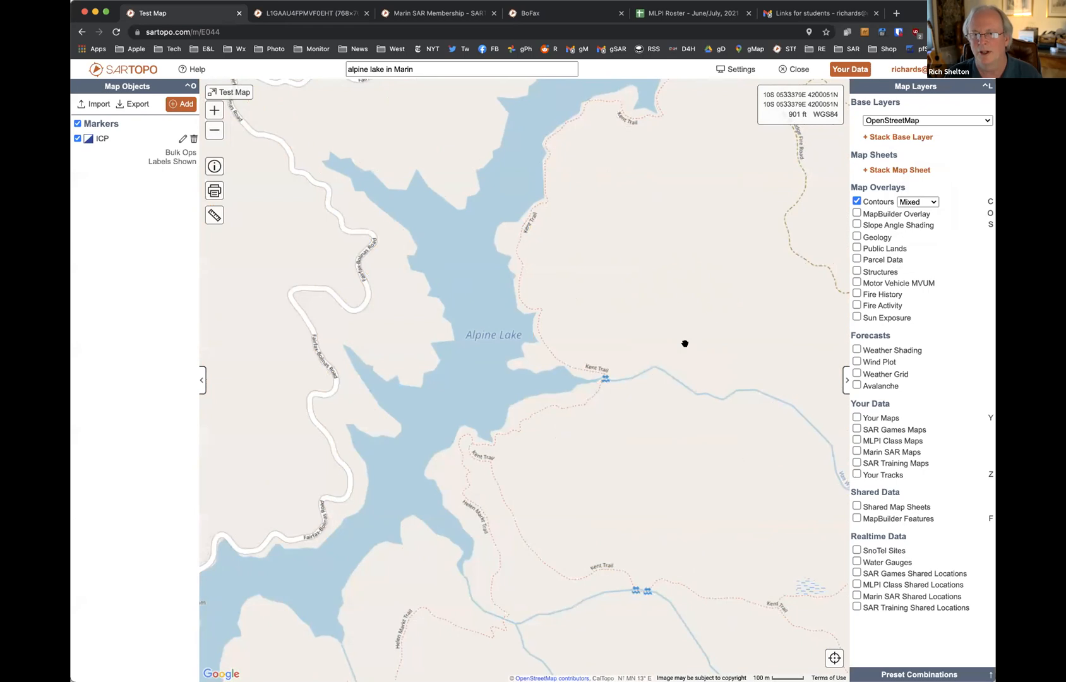
{"action": "key", "text": "c"}
{"action": "key", "text": "c"}
{"action": "key", "text": "c"}
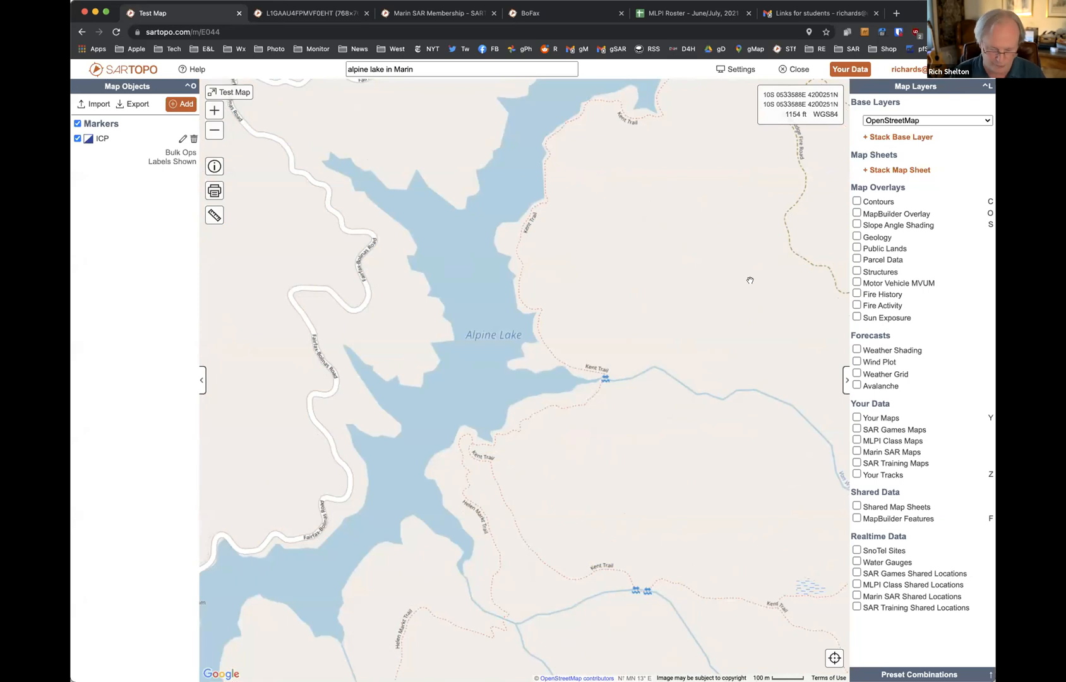
Toggle the MapBuilder Overlay repeatedly around Alpine Lake to compare trail and creek detail, and leave it off
{"action": "key", "text": "o"}
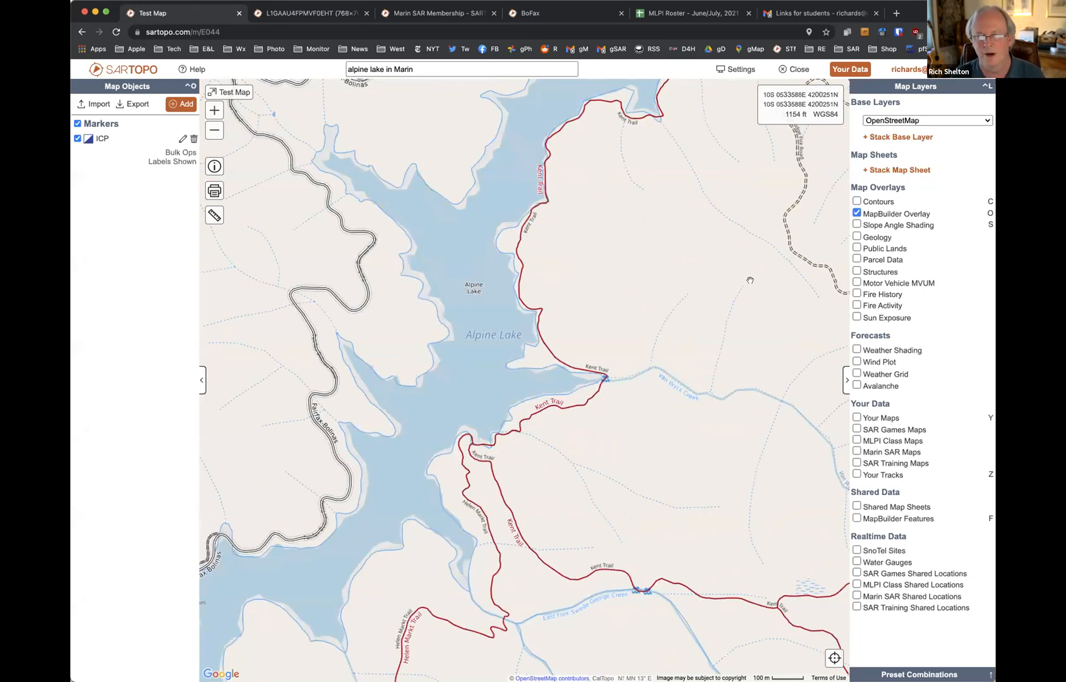
{"action": "key", "text": "o"}
{"action": "key", "text": "o"}
{"action": "key", "text": "o"}
{"action": "key", "text": "o"}
{"action": "key", "text": "o"}
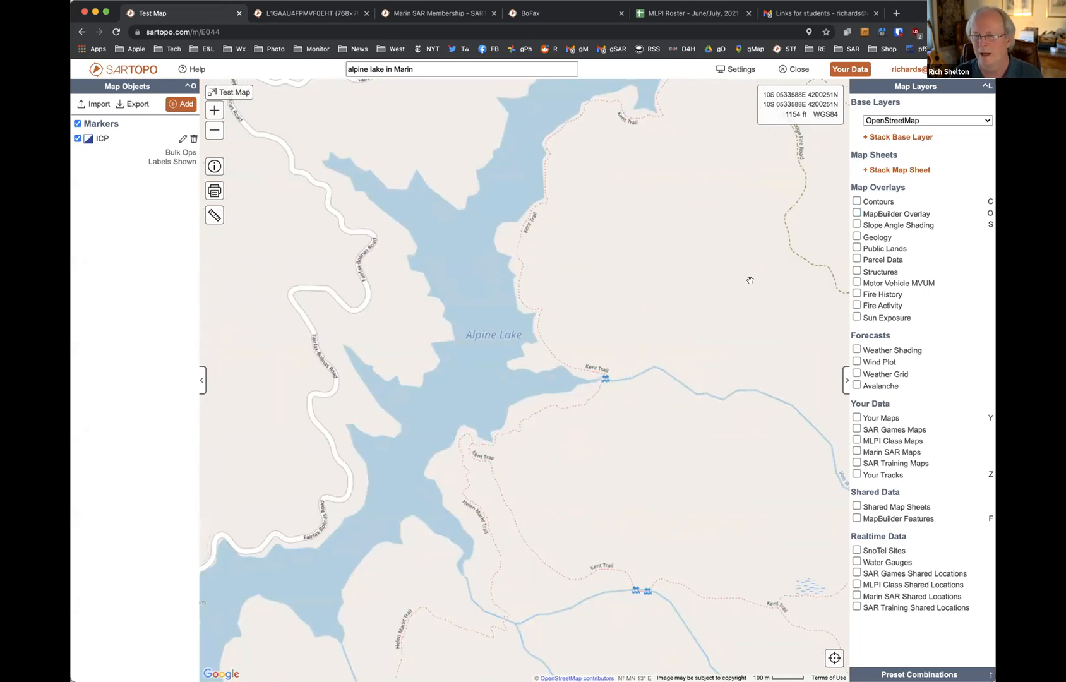
{"action": "key", "text": "o"}
{"action": "key", "text": "o"}
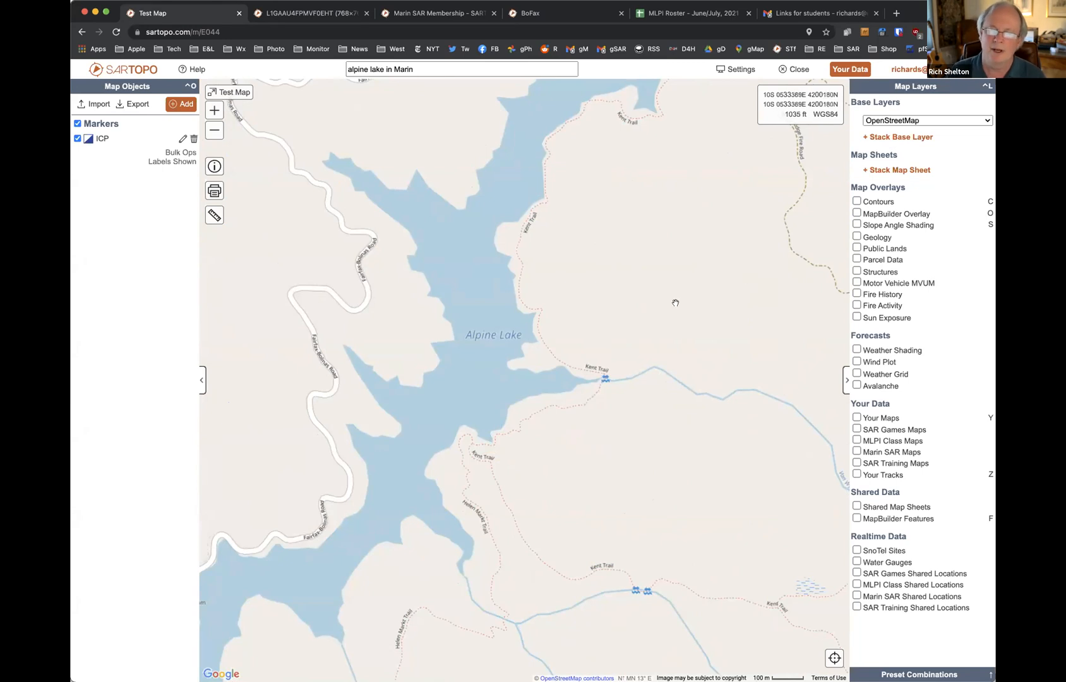
Turn on Slope Angle Shading near the Meadow Club and examine the steep terrain along Fairfax-Bolinas Road
{"action": "left_click_drag", "start_coordinate": [700, 399], "coordinate": [504, 275]}
{"action": "left_click_drag", "start_coordinate": [725, 204], "coordinate": [571, 586]}
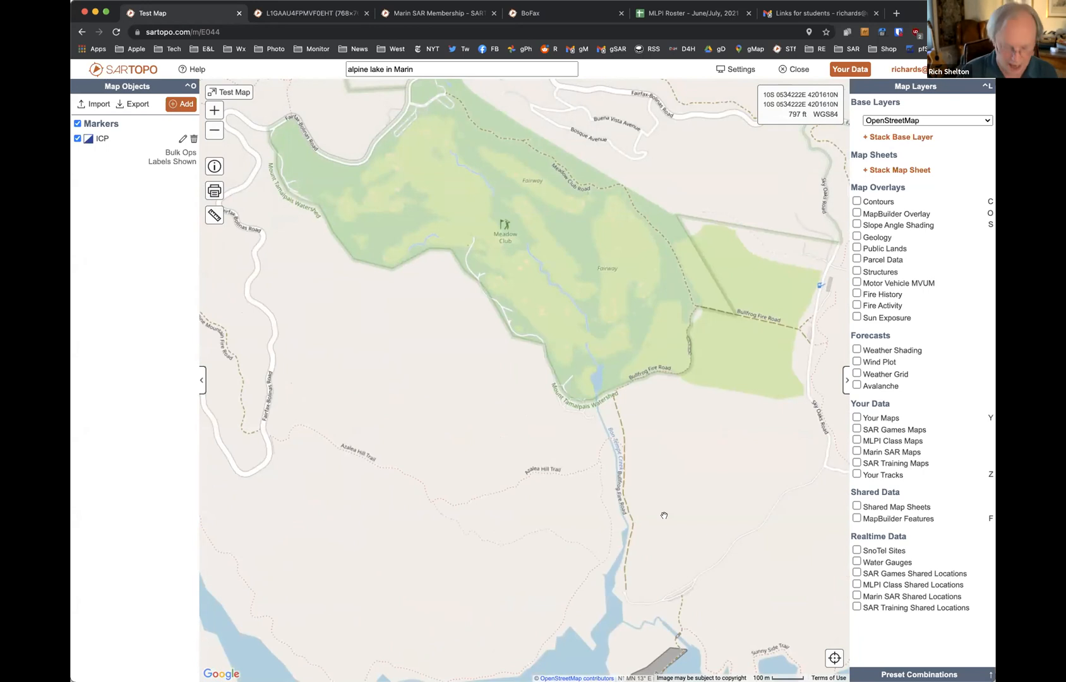
{"action": "key", "text": "s"}
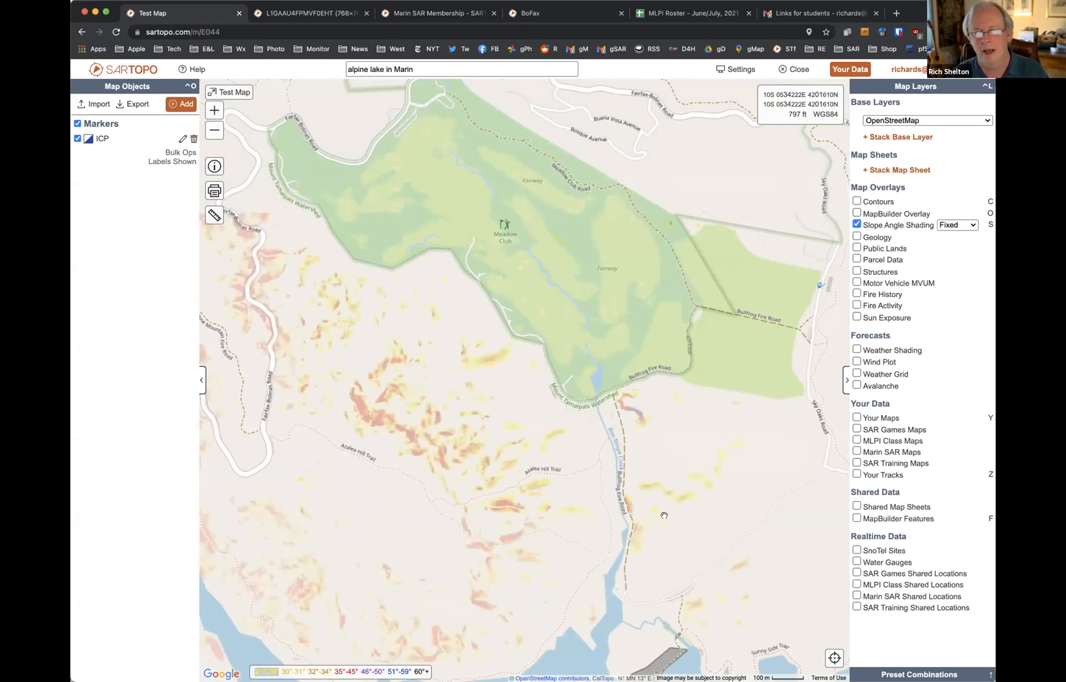
{"action": "left_click_drag", "start_coordinate": [614, 372], "coordinate": [566, 416]}
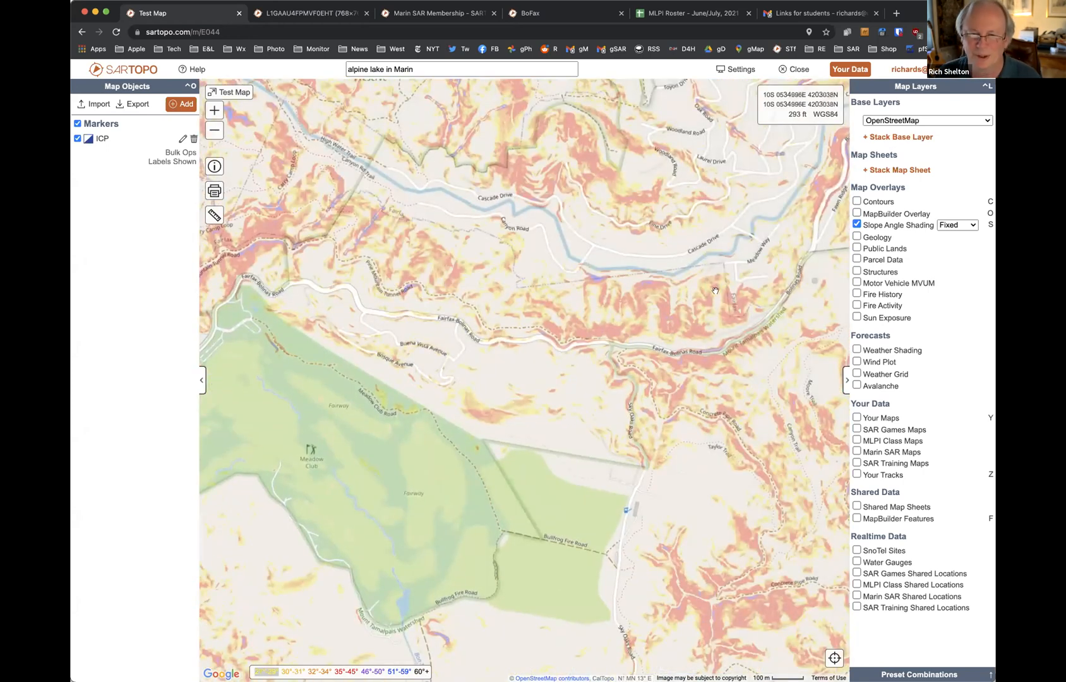
{"action": "left_click", "coordinate": [216, 110]}
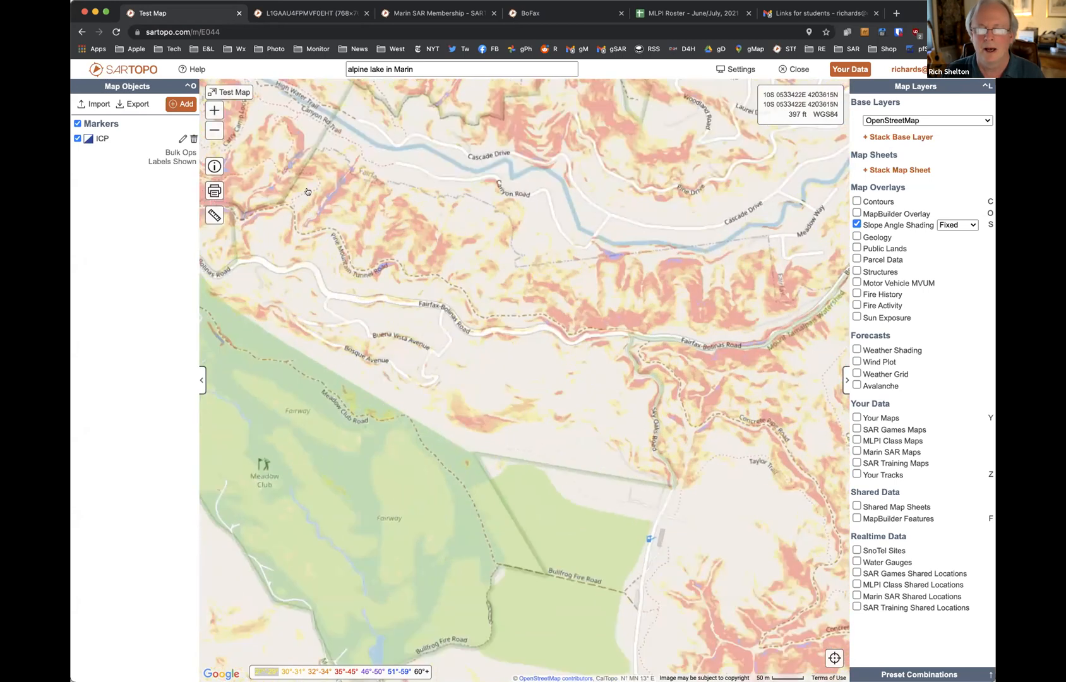
{"action": "left_click", "coordinate": [216, 110]}
{"action": "left_click_drag", "start_coordinate": [704, 304], "coordinate": [402, 407]}
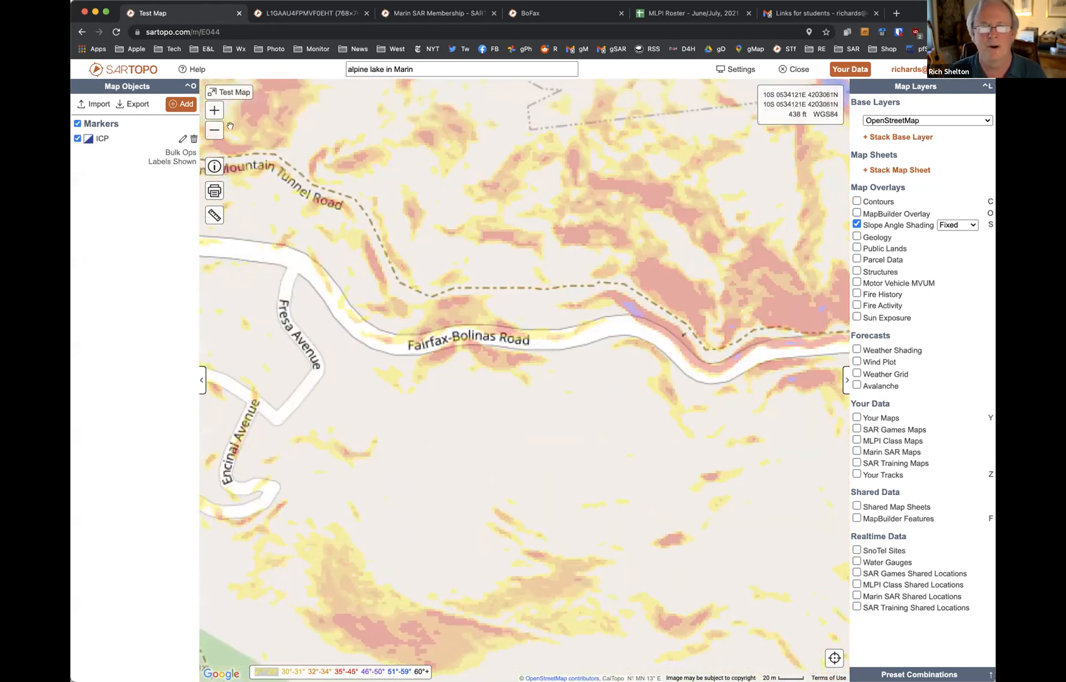
{"action": "left_click", "coordinate": [215, 134]}
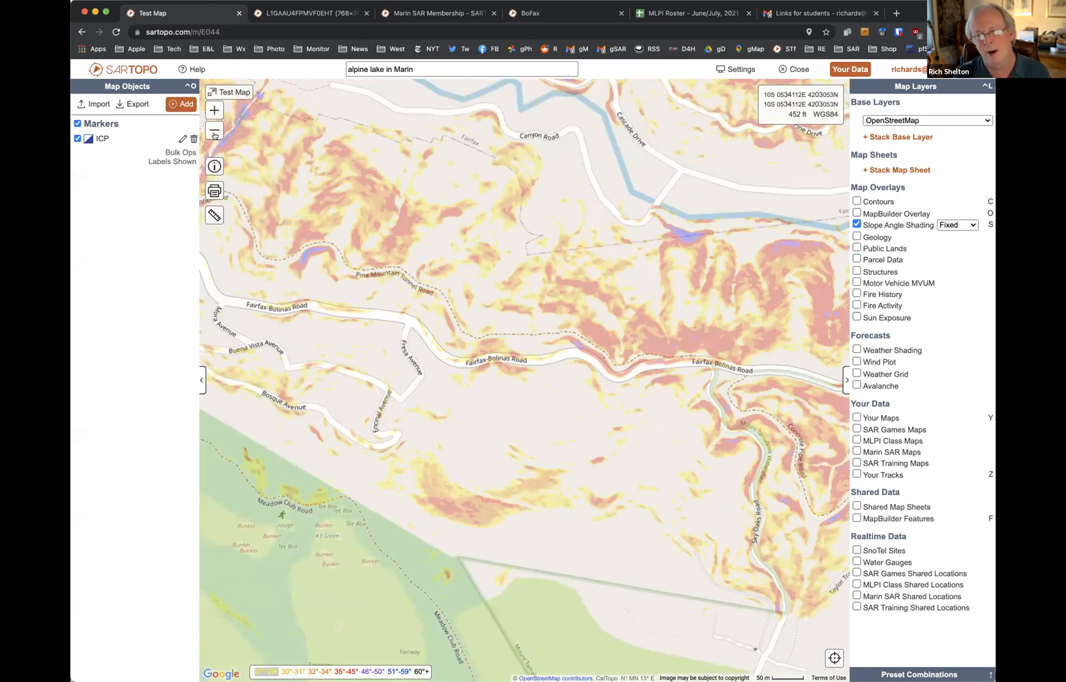
Toggle Slope Angle Shading to compare the terrain around Fairfax-Bolinas Road and Sky Oaks Road, and leave it off
{"action": "key", "text": "s"}
{"action": "key", "text": "s"}
{"action": "key", "text": "s"}
{"action": "key", "text": "s"}
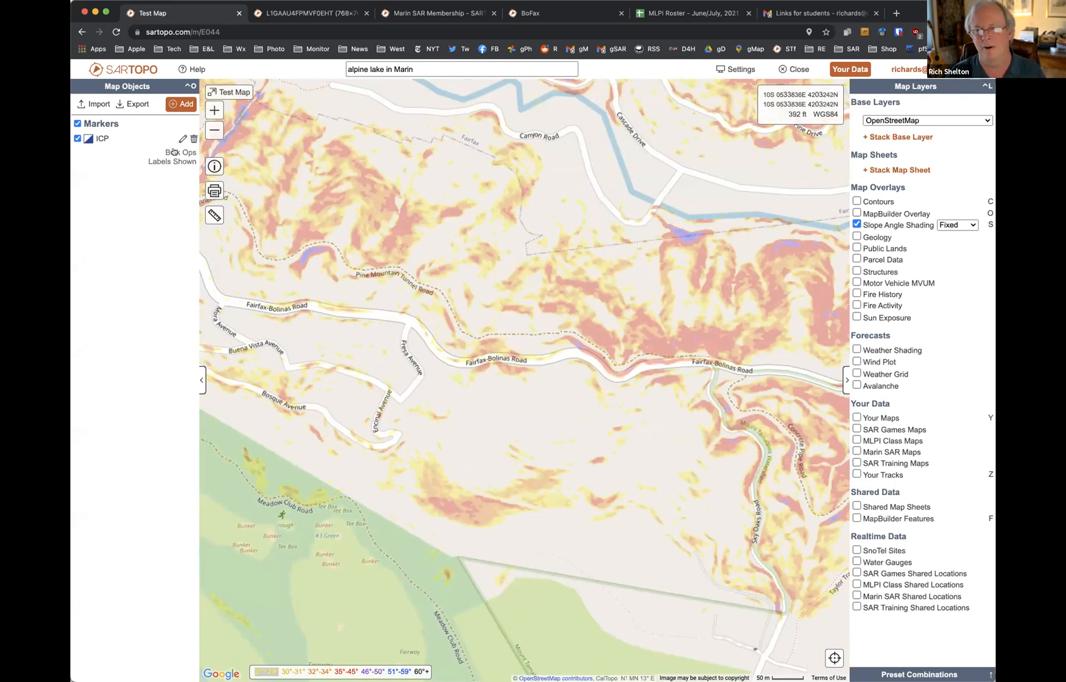
{"action": "left_click_drag", "start_coordinate": [579, 284], "coordinate": [425, 264]}
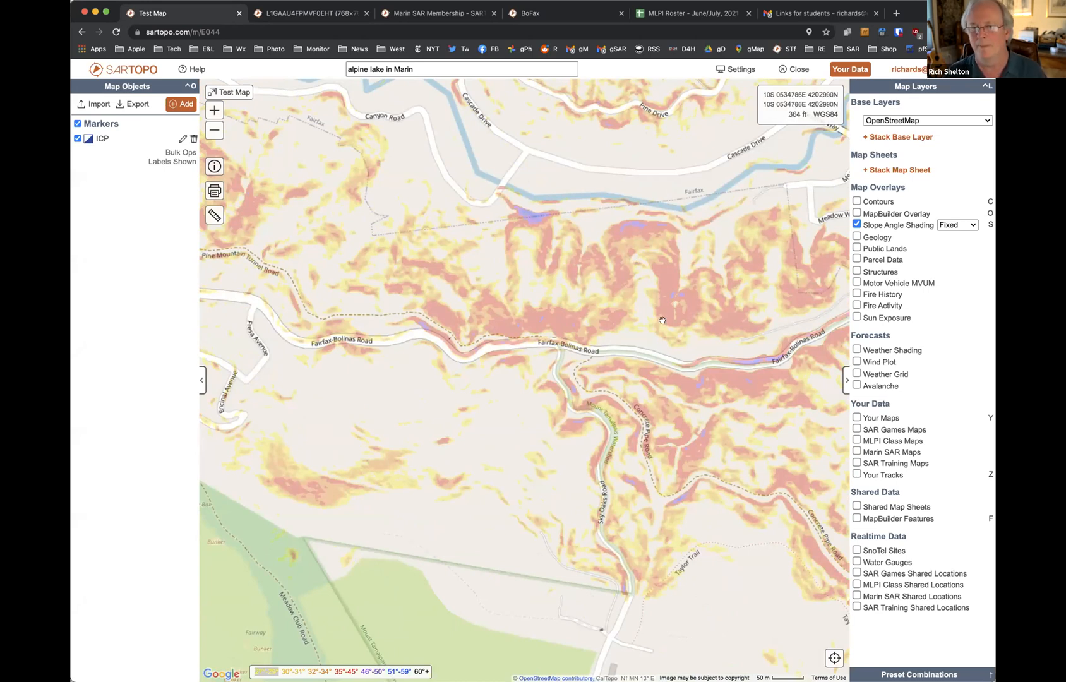
{"action": "key", "text": "s"}
{"action": "key", "text": "s"}
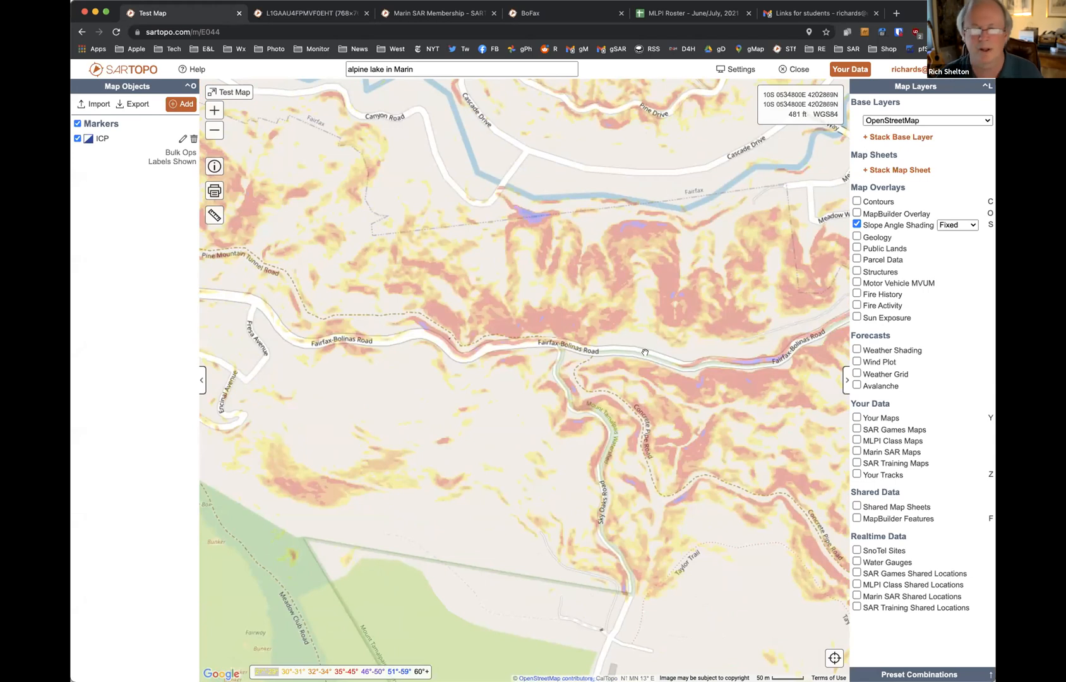
{"action": "key", "text": "s"}
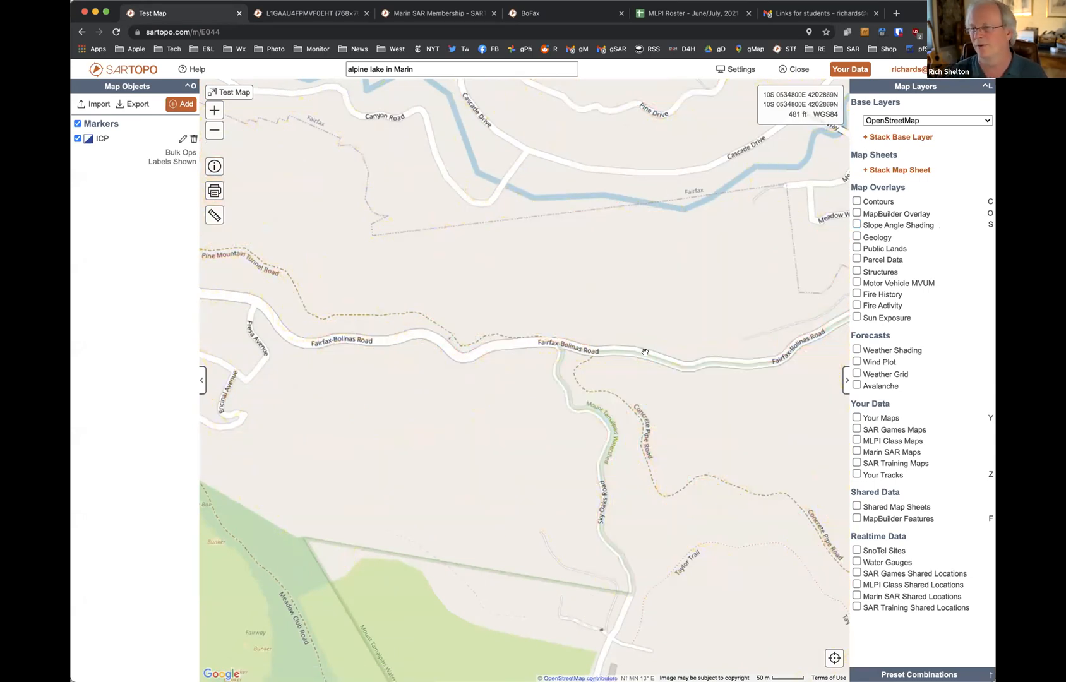
{"action": "key", "text": "s"}
{"action": "key", "text": "s"}
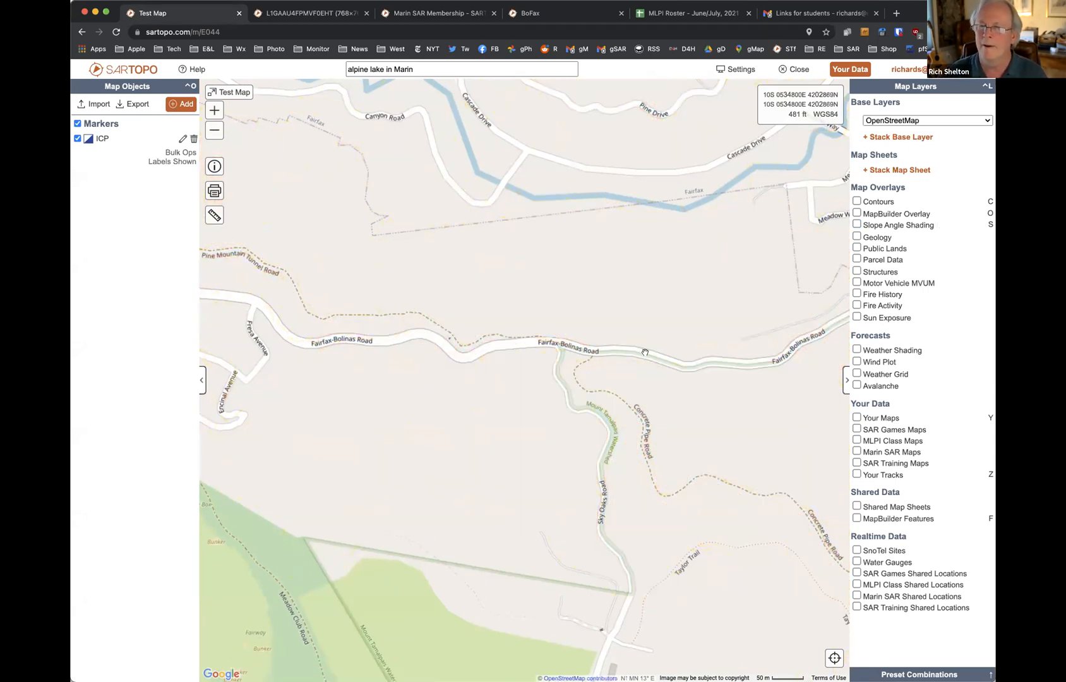
Turn on the Parcel Data overlay for the residential streets around Madrone Road and Cypress Drive, labelled by Site Address
{"action": "left_click_drag", "start_coordinate": [689, 305], "coordinate": [367, 307]}
{"action": "left_click_drag", "start_coordinate": [605, 260], "coordinate": [610, 532]}
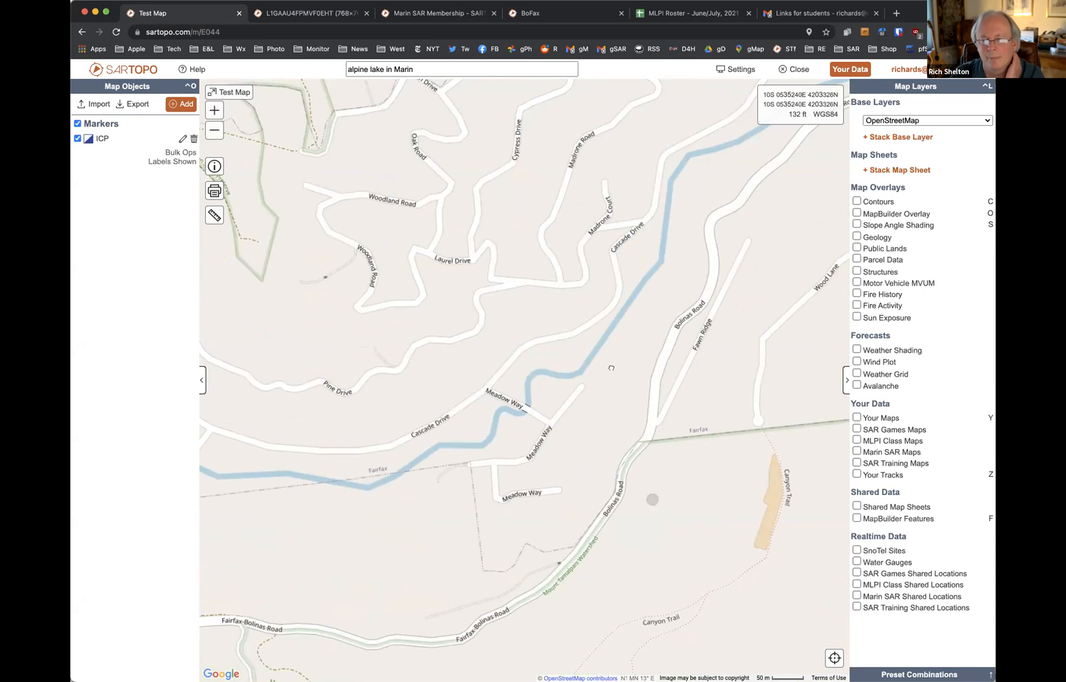
{"action": "left_click_drag", "start_coordinate": [635, 409], "coordinate": [688, 524]}
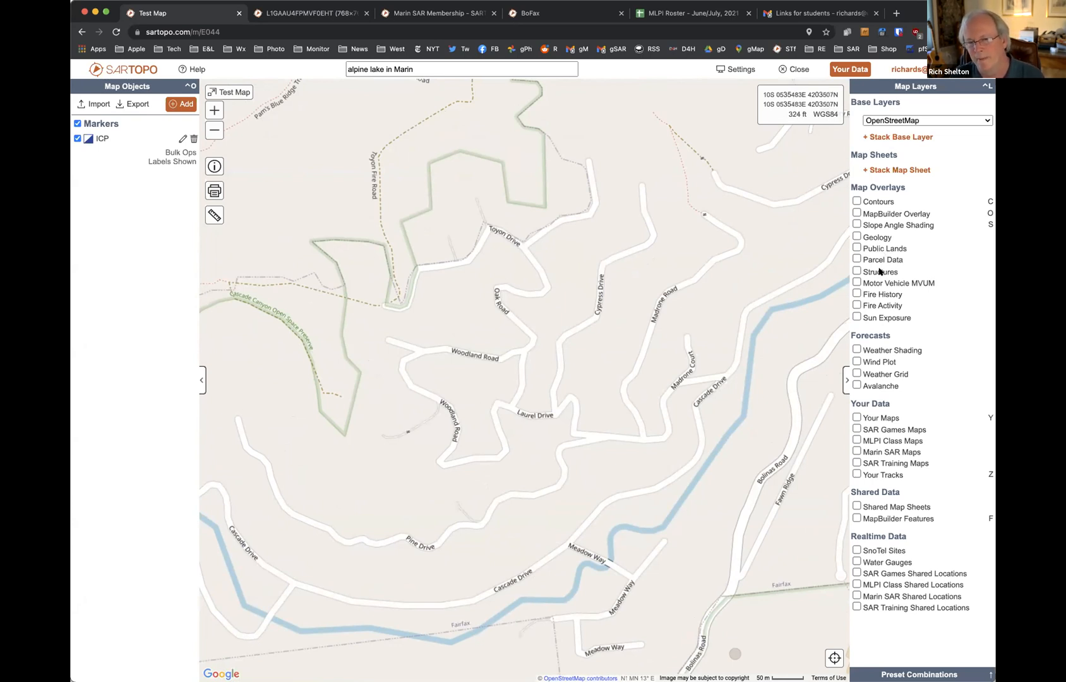
{"action": "left_click", "coordinate": [857, 259]}
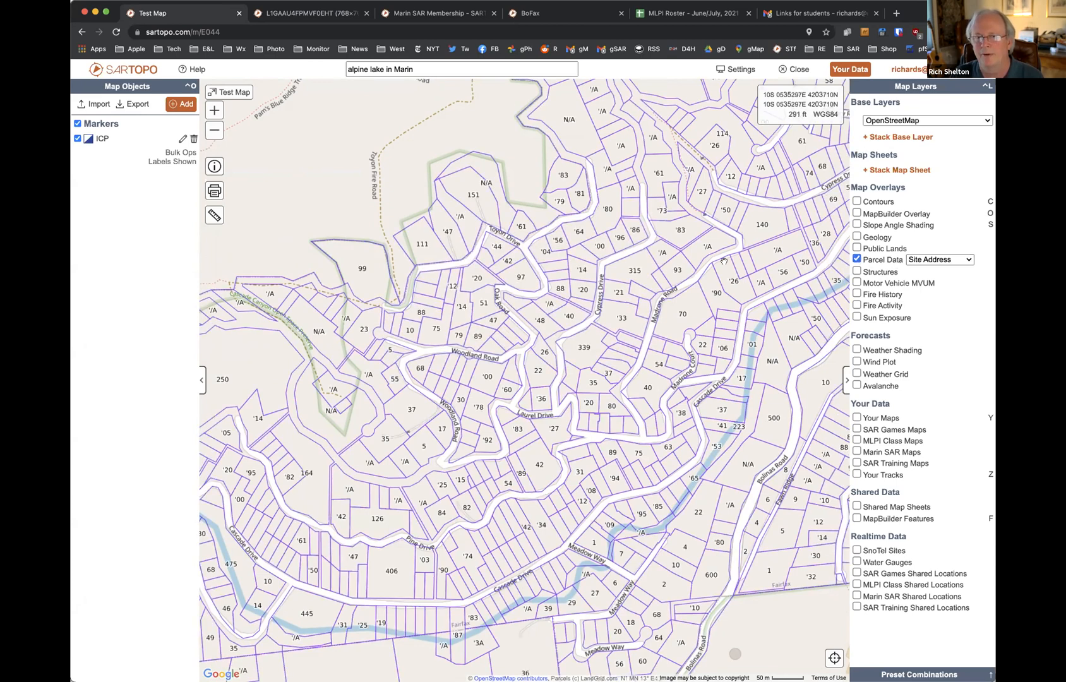
{"action": "scroll", "coordinate": [724, 260], "scroll_direction": "up", "scroll_amount": 5}
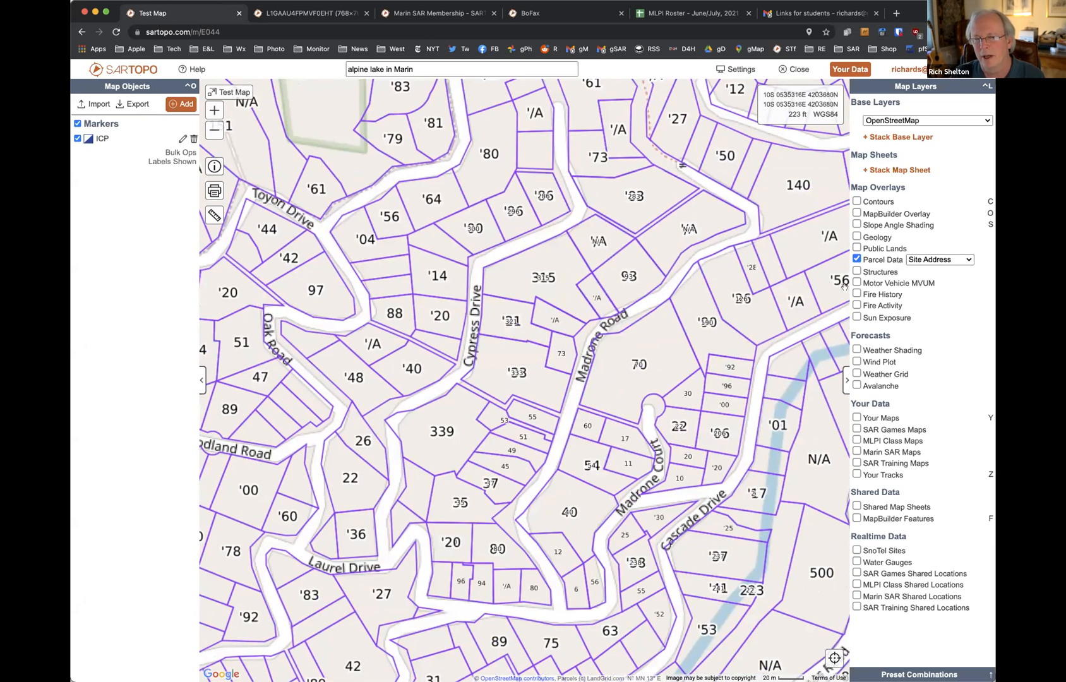
Compare the parcel labels by Ownership and Site Address, and set the Parcel Data overlay to Boundaries Only
{"action": "left_click", "coordinate": [943, 258]}
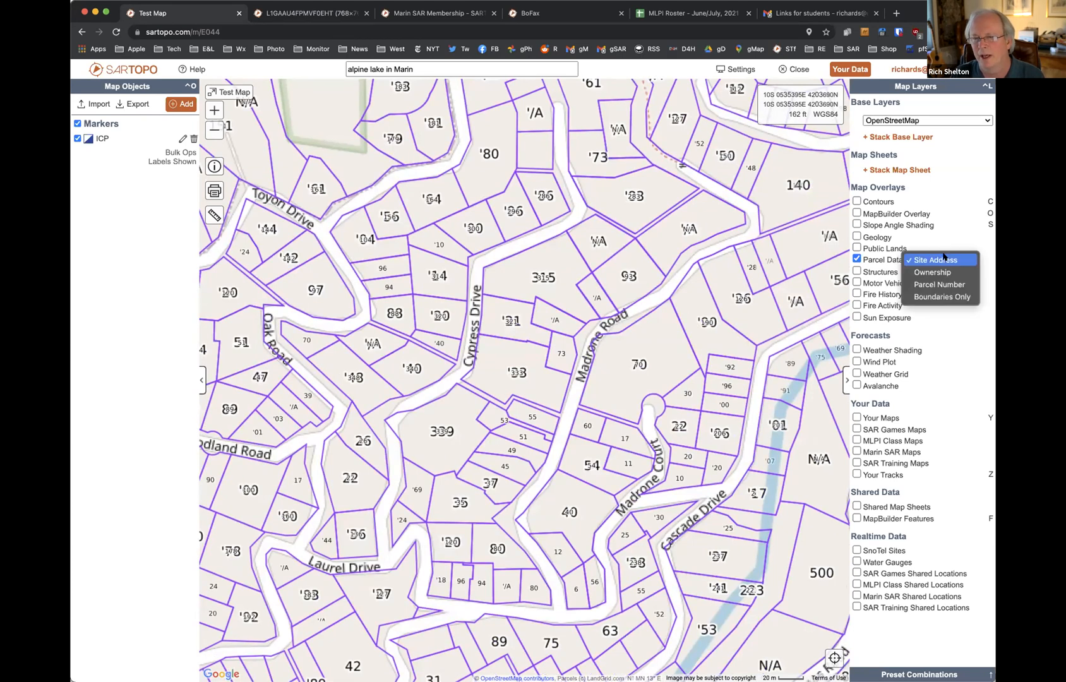
{"action": "left_click", "coordinate": [932, 272]}
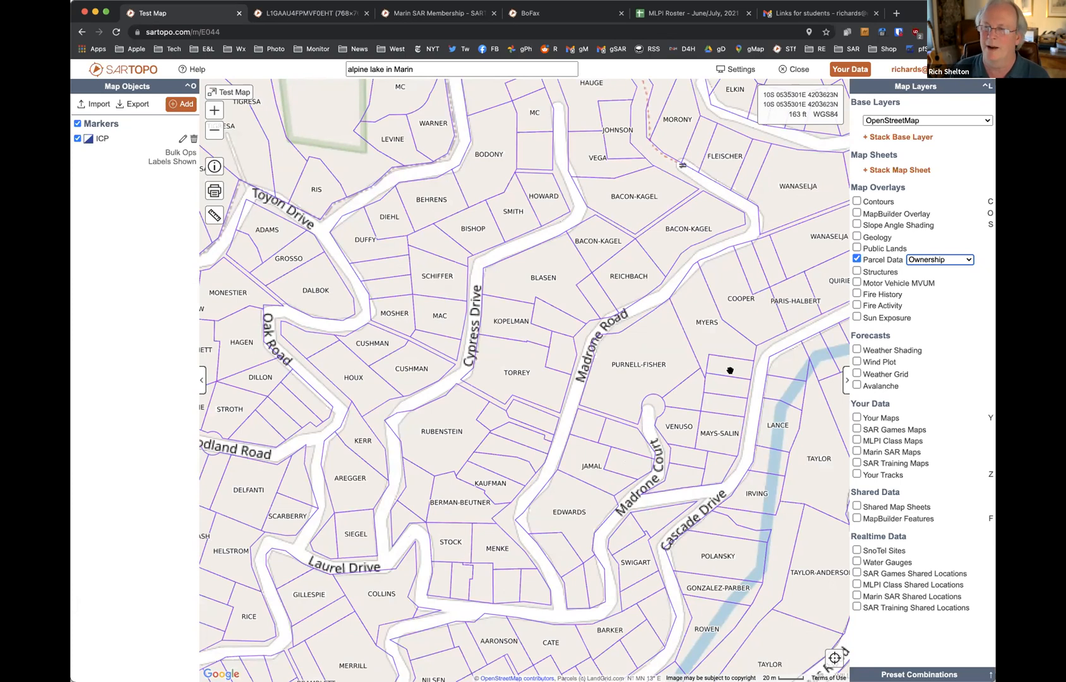
{"action": "left_click", "coordinate": [934, 260]}
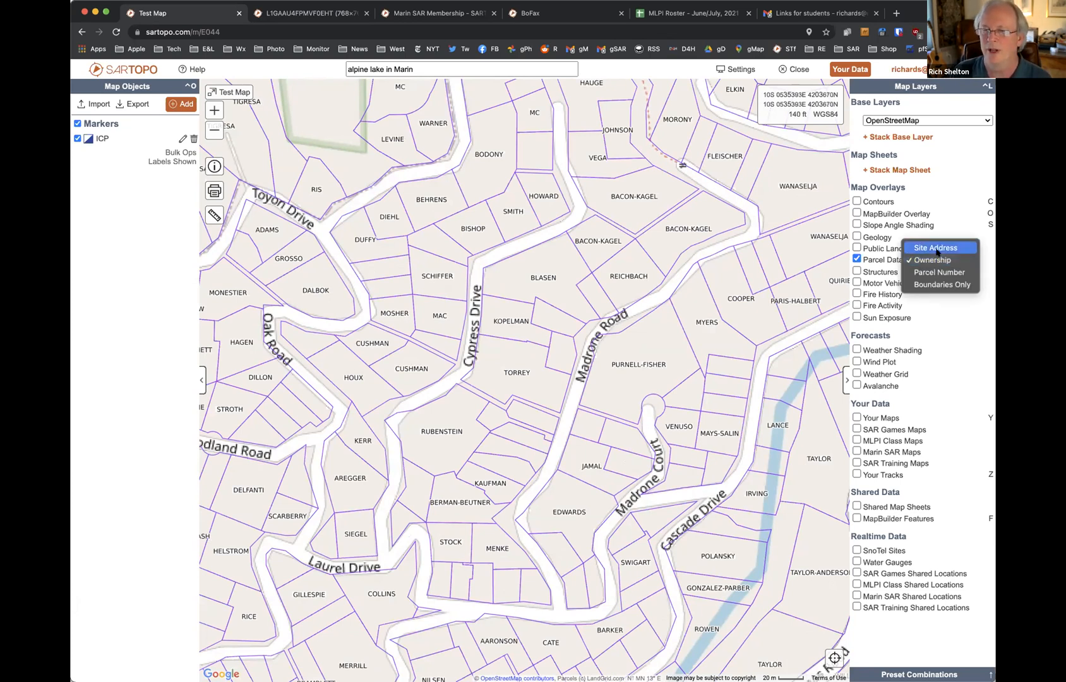
{"action": "left_click", "coordinate": [937, 248]}
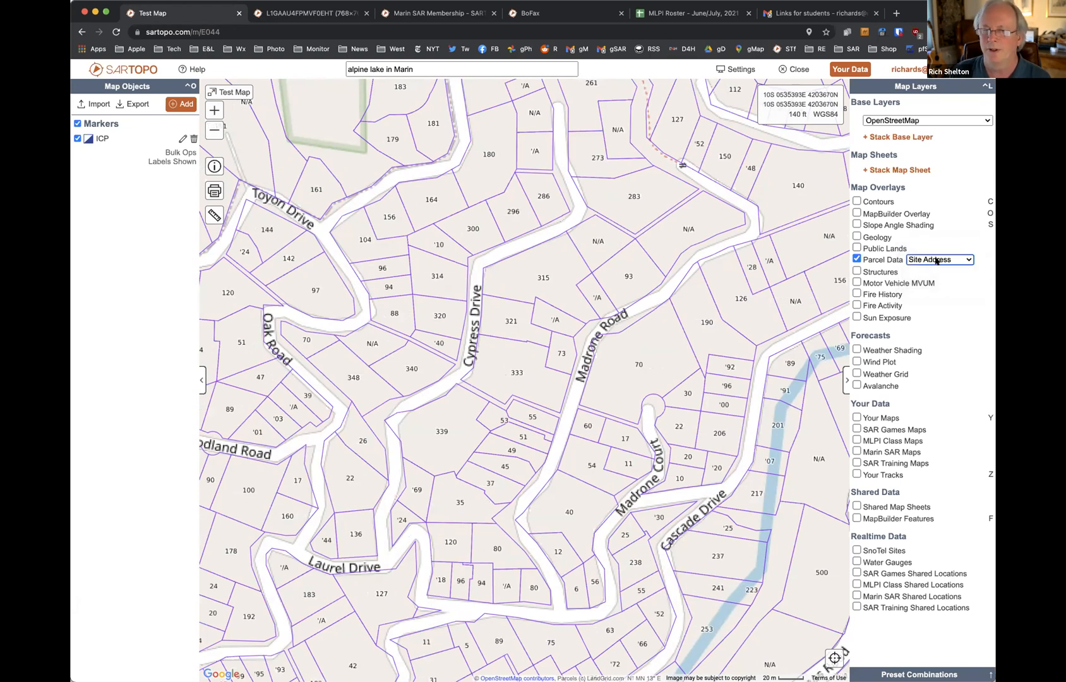
{"action": "left_click", "coordinate": [937, 259]}
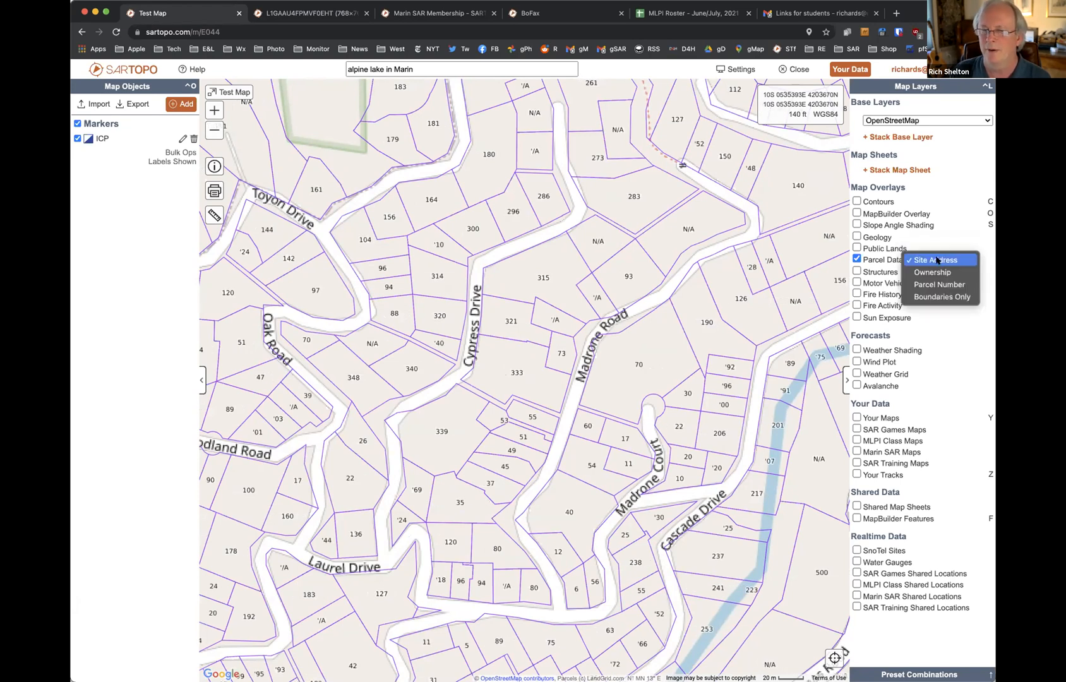
{"action": "left_click", "coordinate": [928, 296]}
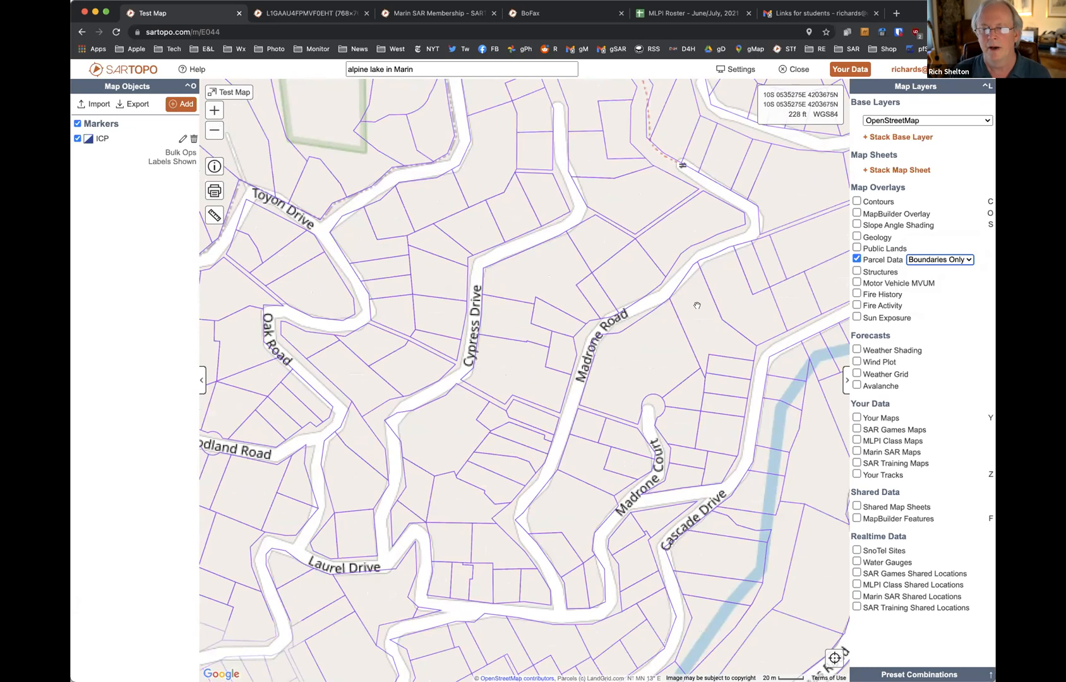
Turn on the Structures overlay with the parcel boundaries and examine the buildings around Cascade Drive, Bolinas Road and Creek Road
{"action": "left_click", "coordinate": [857, 271]}
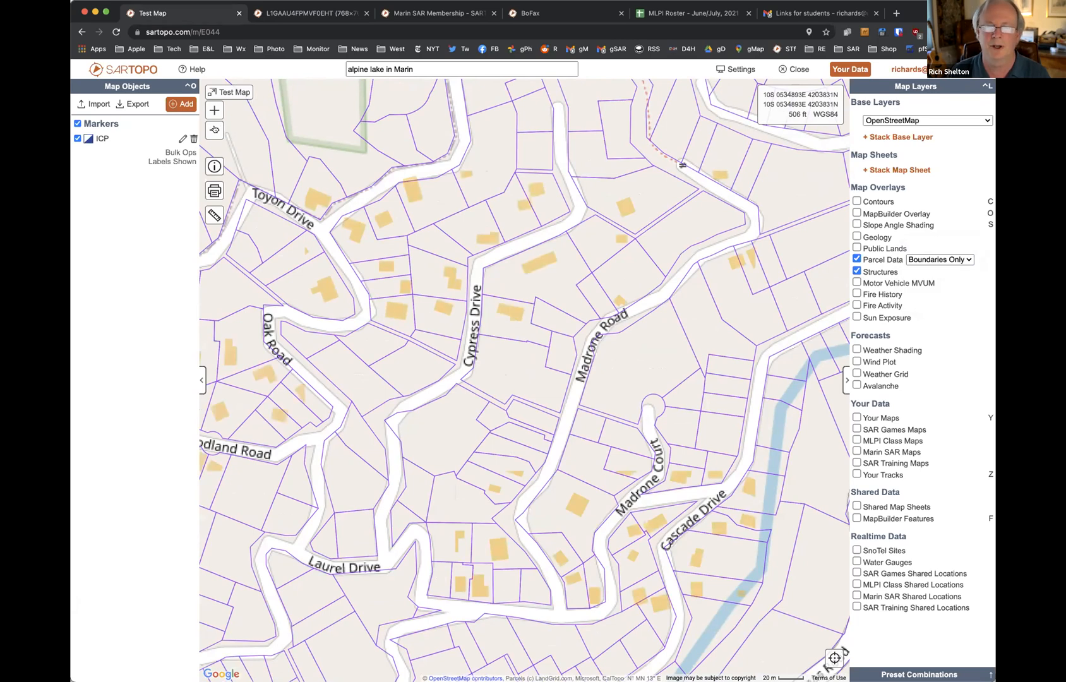
{"action": "left_click", "coordinate": [215, 129]}
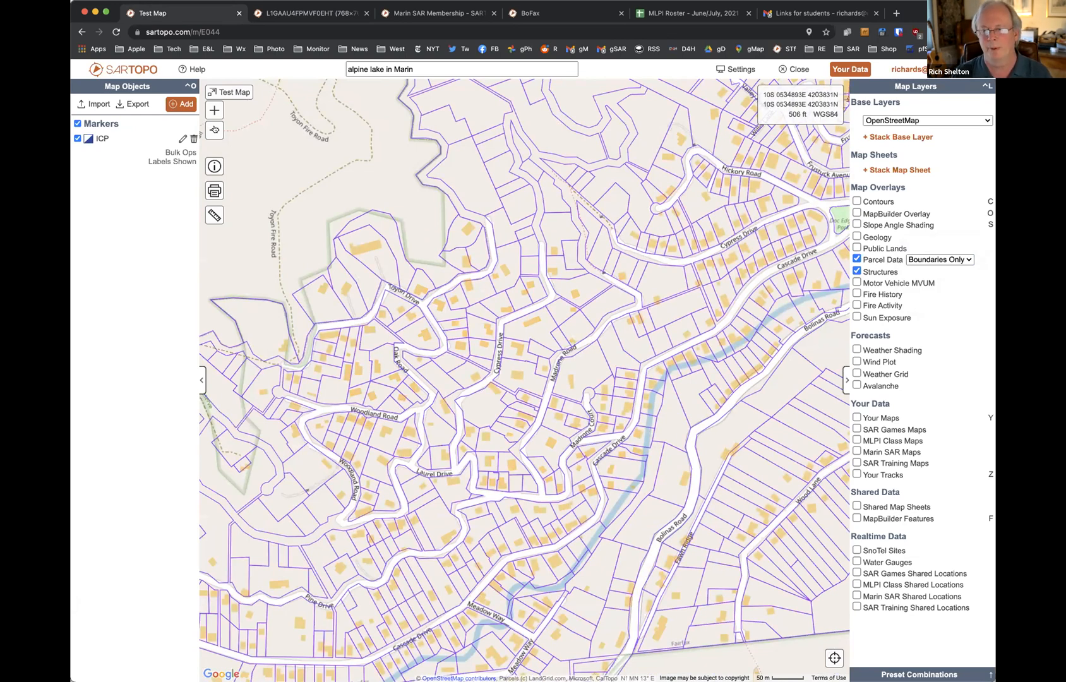
{"action": "left_click_drag", "start_coordinate": [690, 528], "coordinate": [519, 486]}
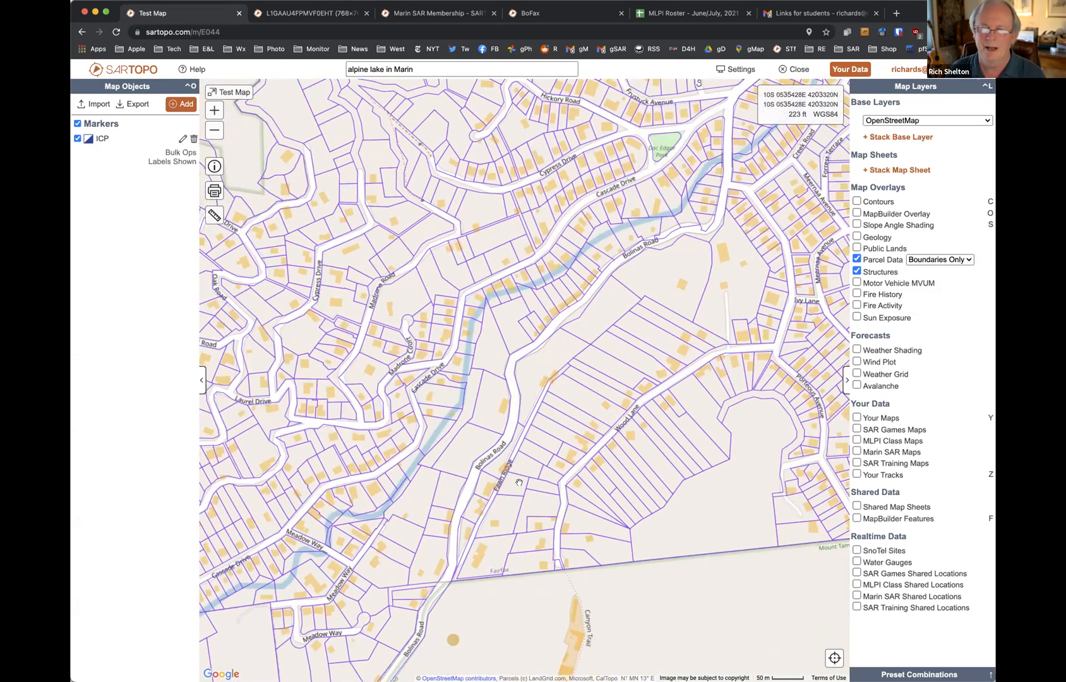
{"action": "left_click_drag", "start_coordinate": [765, 272], "coordinate": [556, 449]}
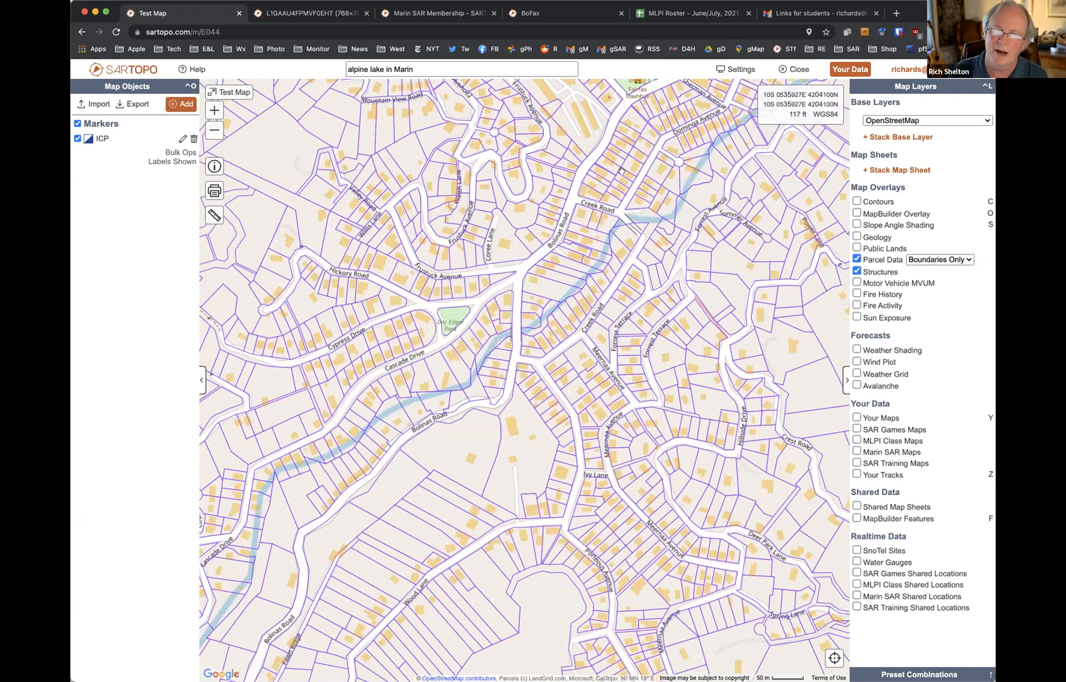
{"action": "scroll", "coordinate": [608, 282], "scroll_direction": "up", "scroll_amount": 3}
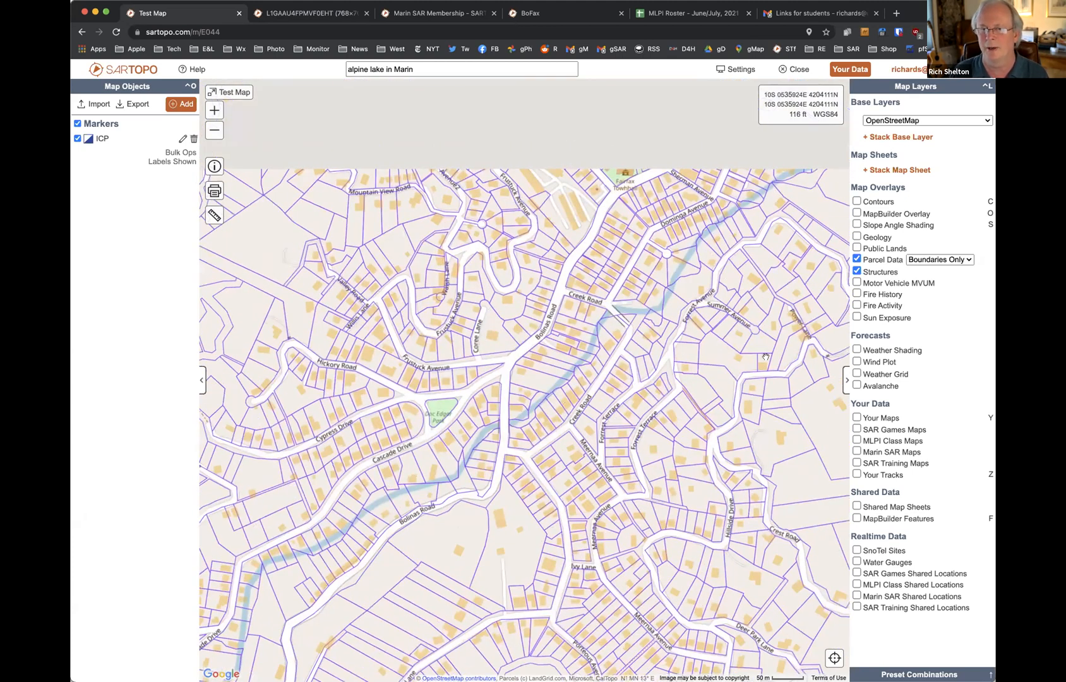
{"action": "left_click", "coordinate": [856, 272]}
{"action": "left_click", "coordinate": [857, 259]}
{"action": "left_click", "coordinate": [857, 259]}
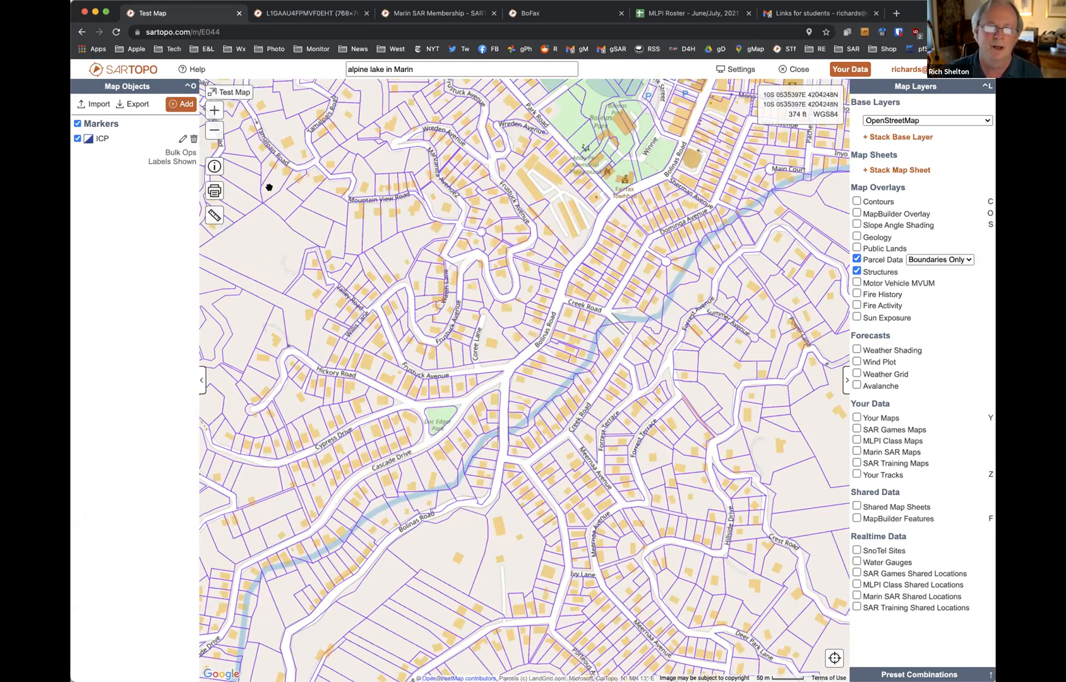
Run a Parcel Count on a polygon of about 54 acres drawn around Frustuck Avenue, Mountain View Road and Creek Road
{"action": "left_click", "coordinate": [214, 214]}
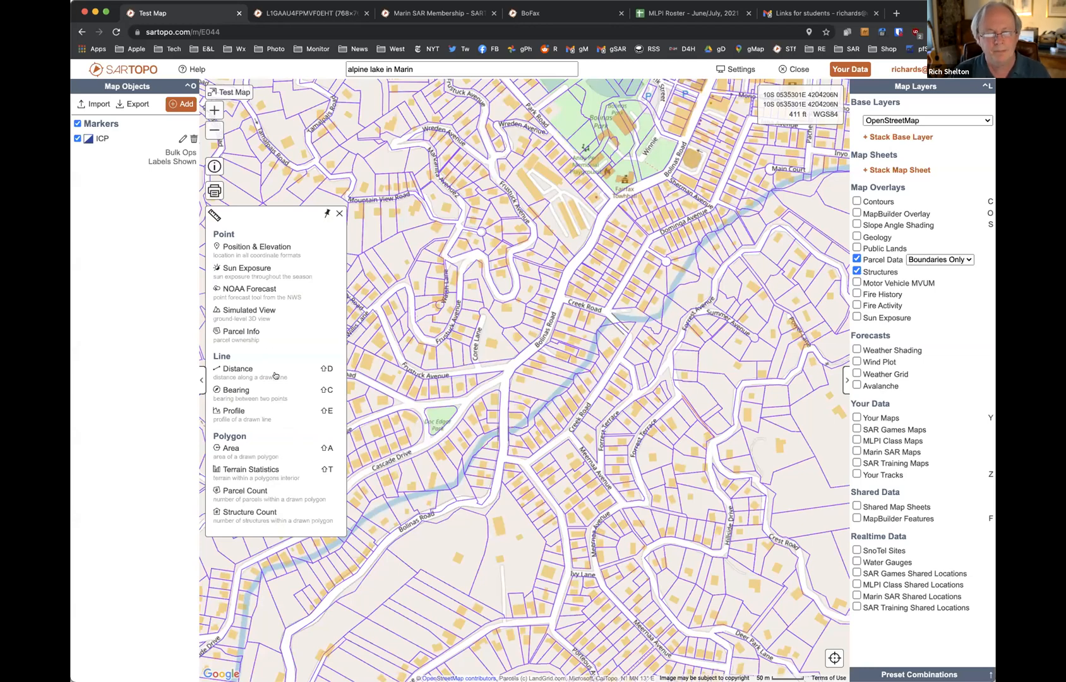
{"action": "left_click", "coordinate": [255, 492]}
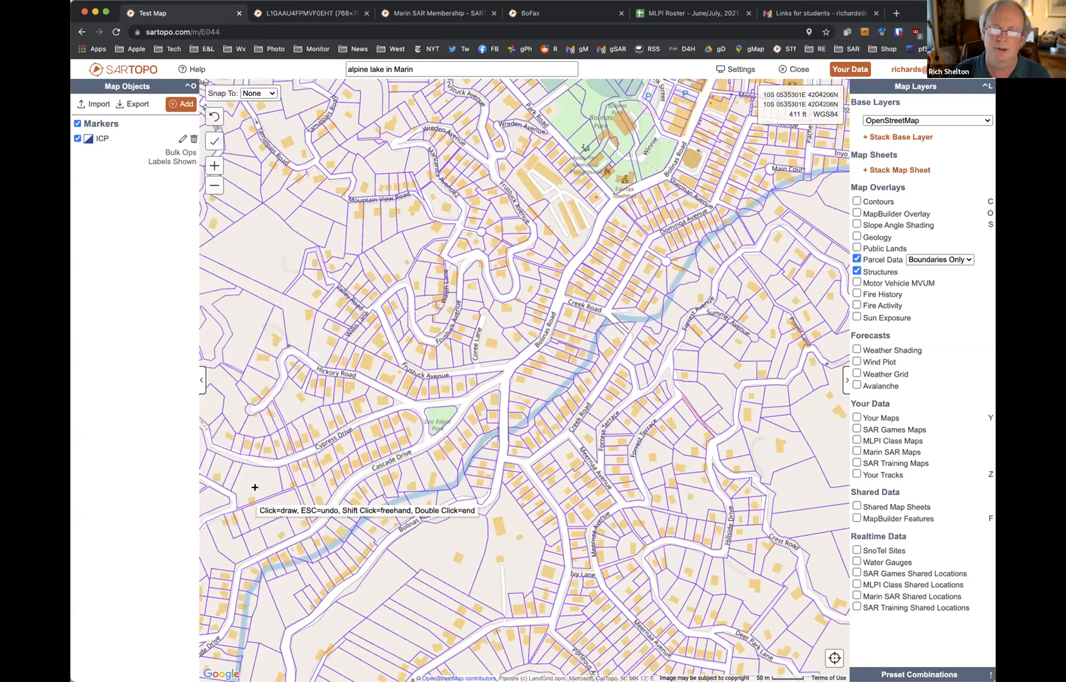
{"action": "left_click", "coordinate": [334, 155]}
{"action": "left_click", "coordinate": [213, 241]}
{"action": "left_click", "coordinate": [464, 440]}
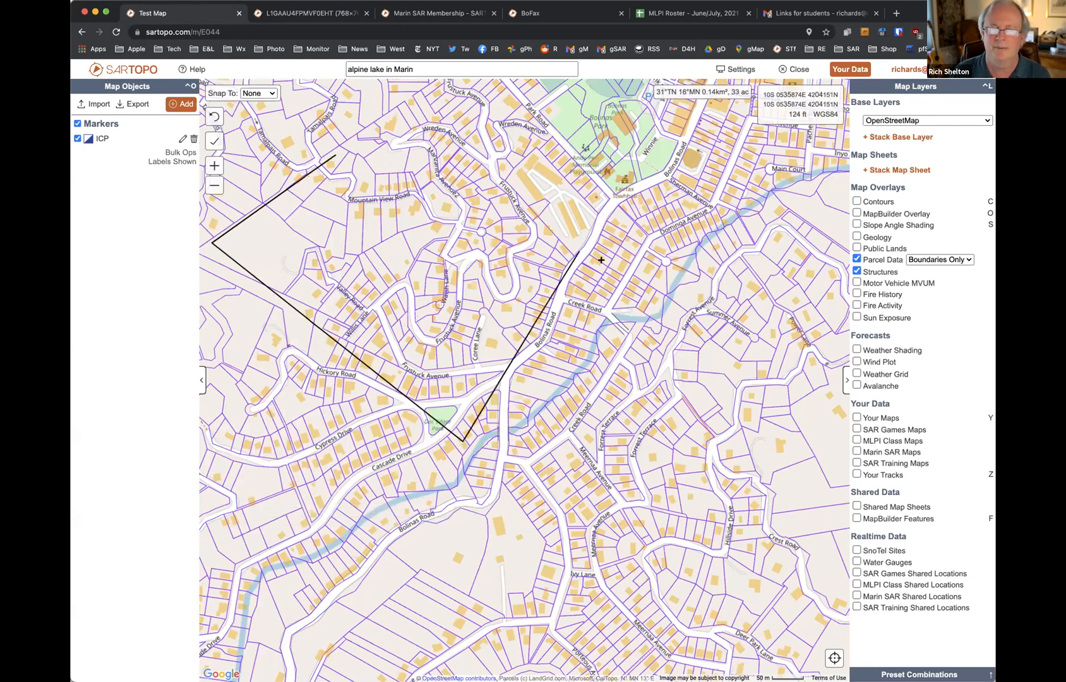
{"action": "left_click", "coordinate": [628, 335]}
{"action": "left_click", "coordinate": [637, 235]}
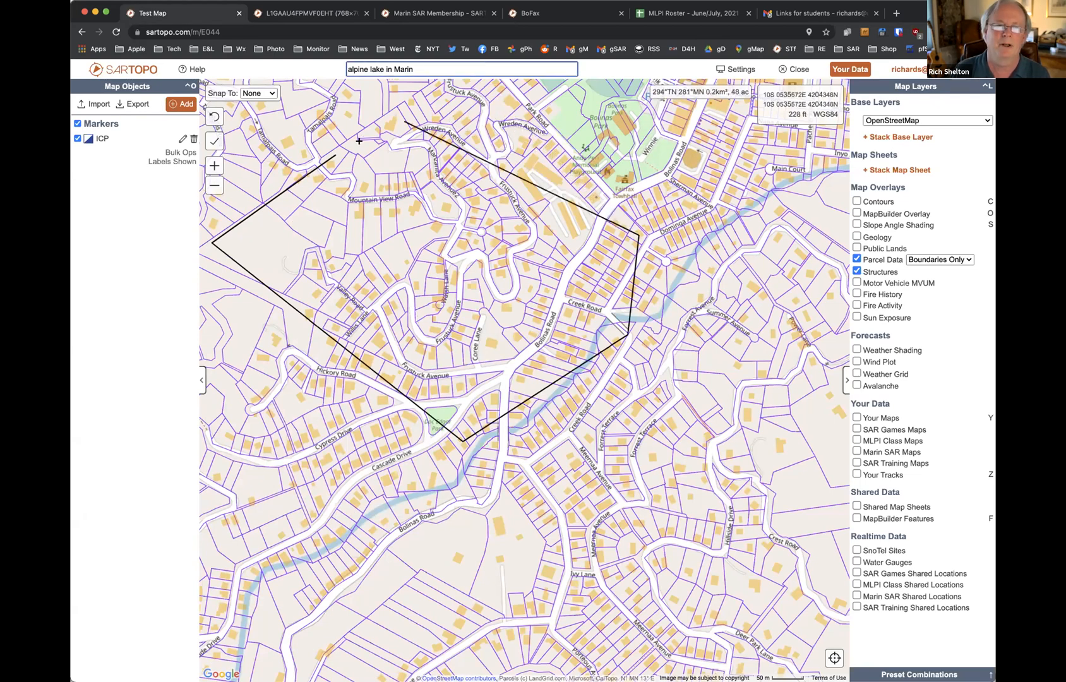
{"action": "left_click", "coordinate": [464, 88]}
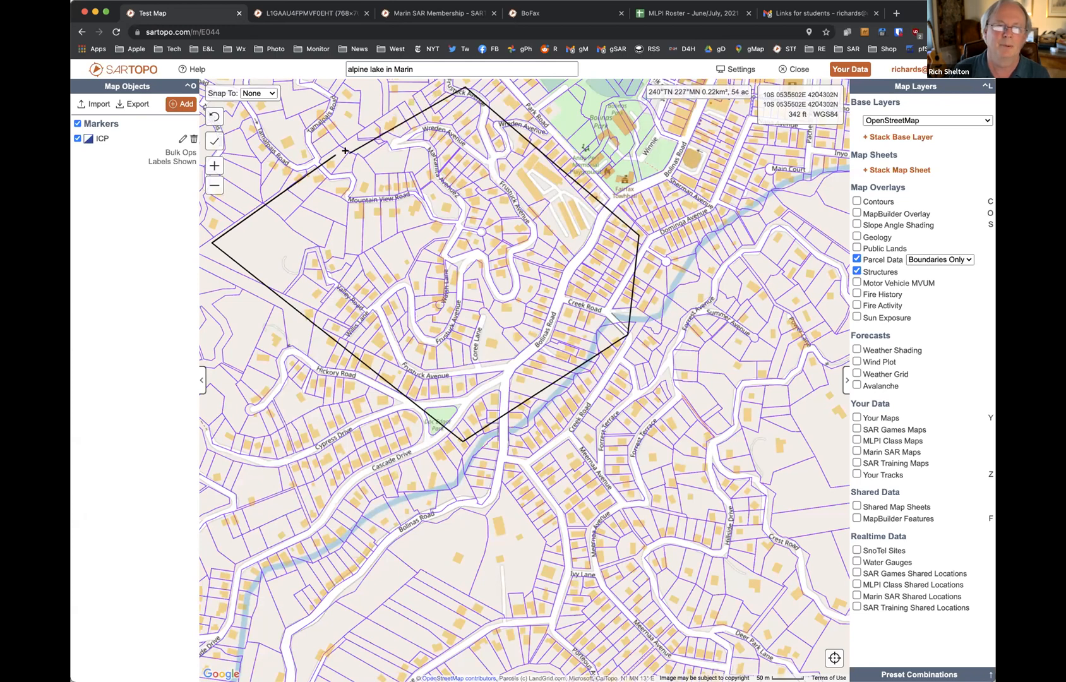
{"action": "key", "text": "Escape"}
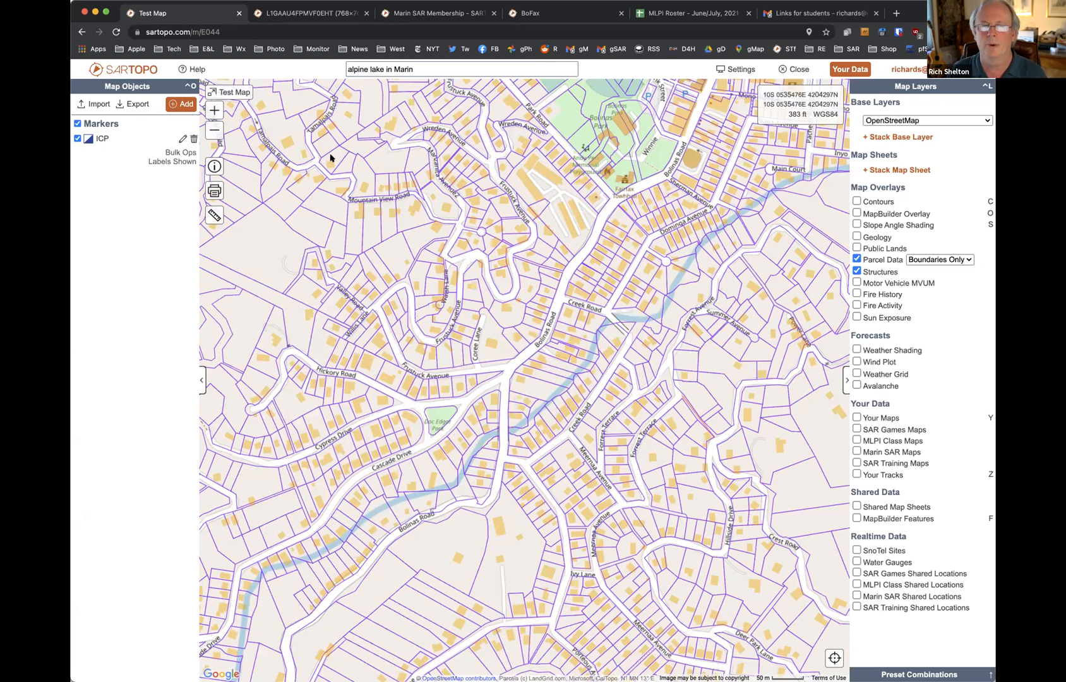
{"action": "left_click", "coordinate": [614, 99]}
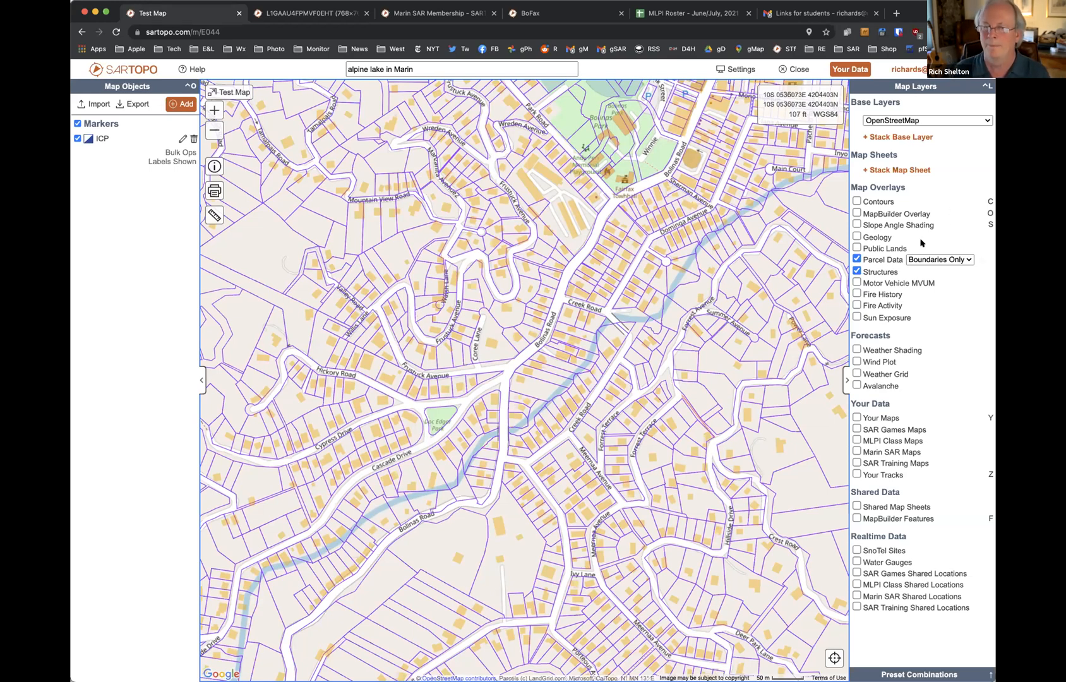
Turn off the Parcel Data and Structures overlays
{"action": "left_click", "coordinate": [857, 258]}
{"action": "left_click", "coordinate": [857, 271]}
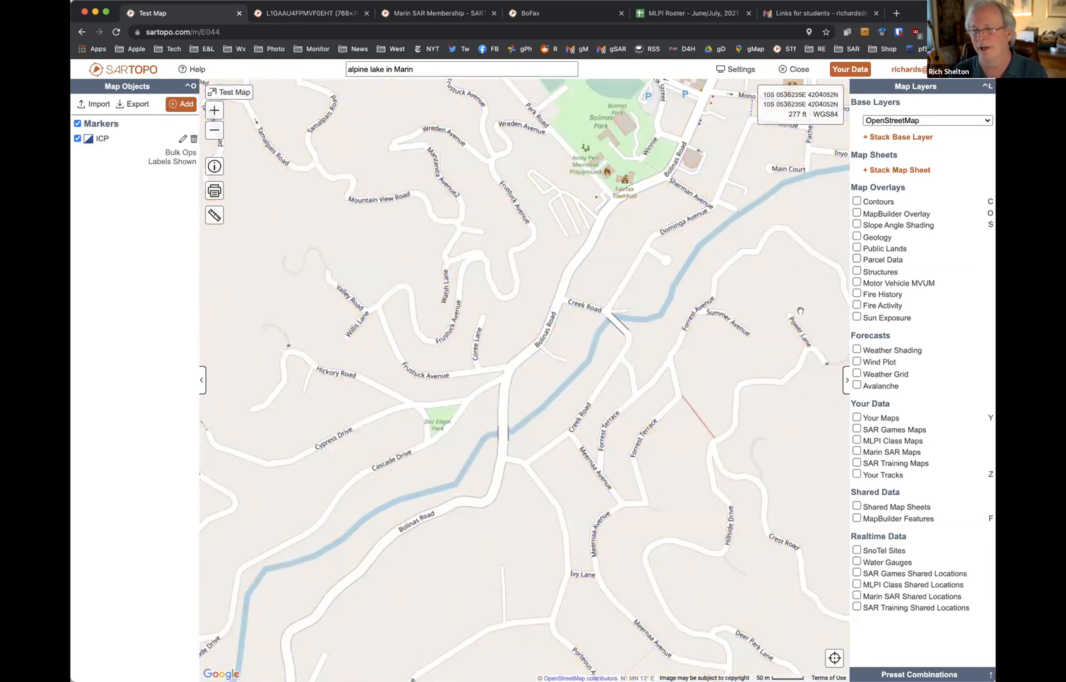
{"action": "left_click_drag", "start_coordinate": [688, 322], "coordinate": [712, 409]}
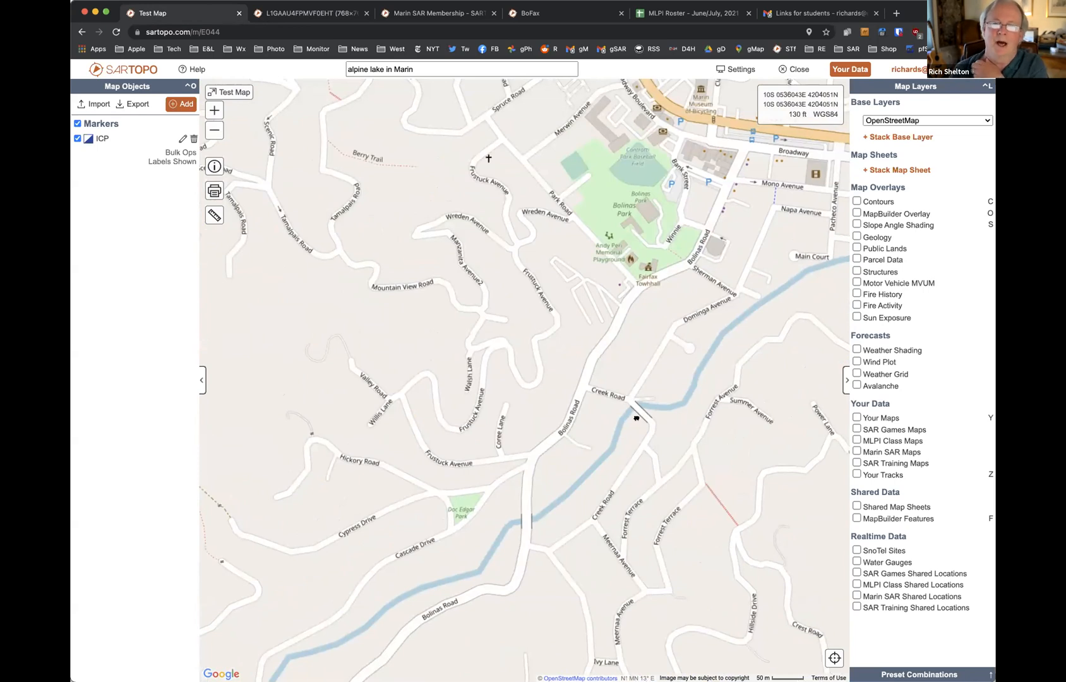
{"action": "left_click_drag", "start_coordinate": [636, 418], "coordinate": [574, 424]}
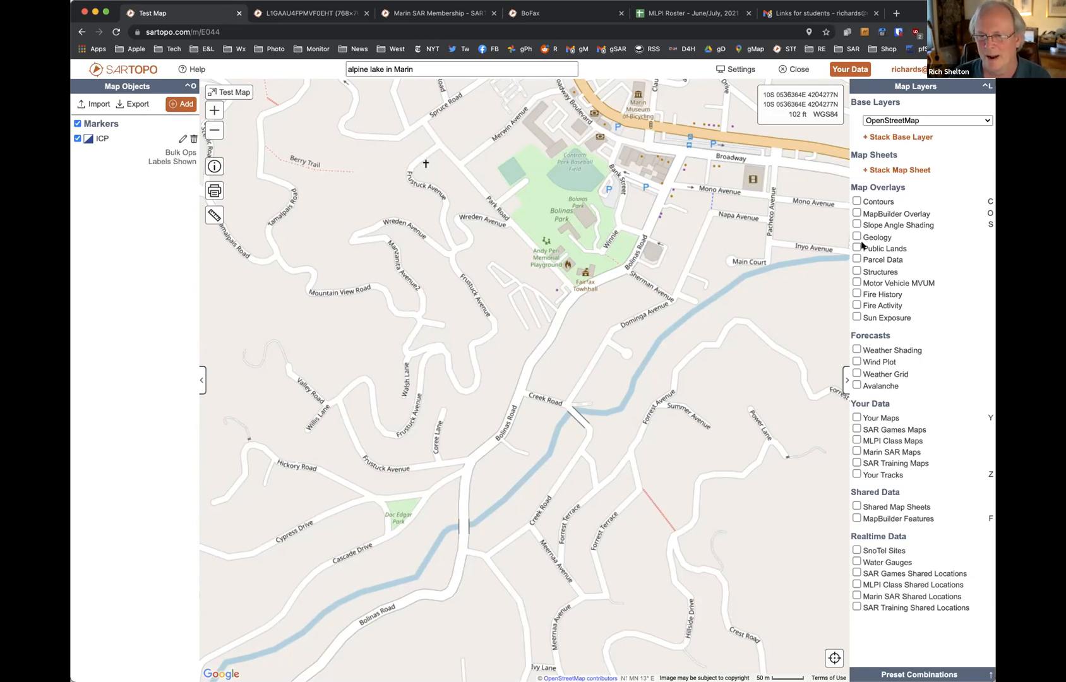
Turn on the Fire History and Fire Activity overlays and examine the past fire perimeters around Sonoma and Napa
{"action": "left_click", "coordinate": [856, 293]}
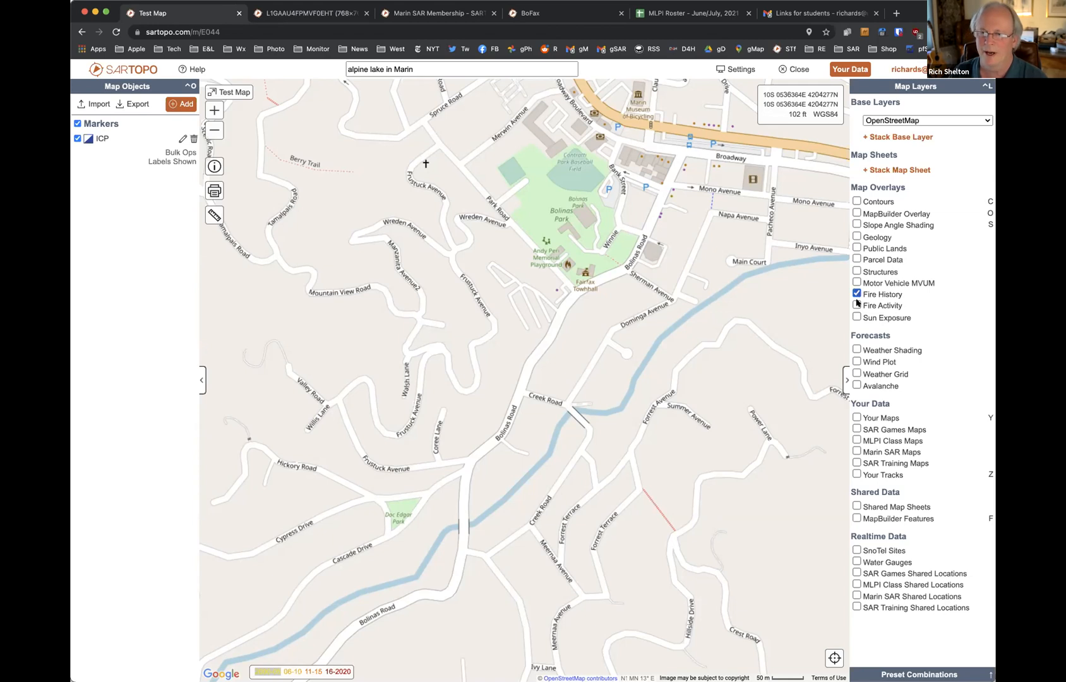
{"action": "left_click", "coordinate": [857, 305]}
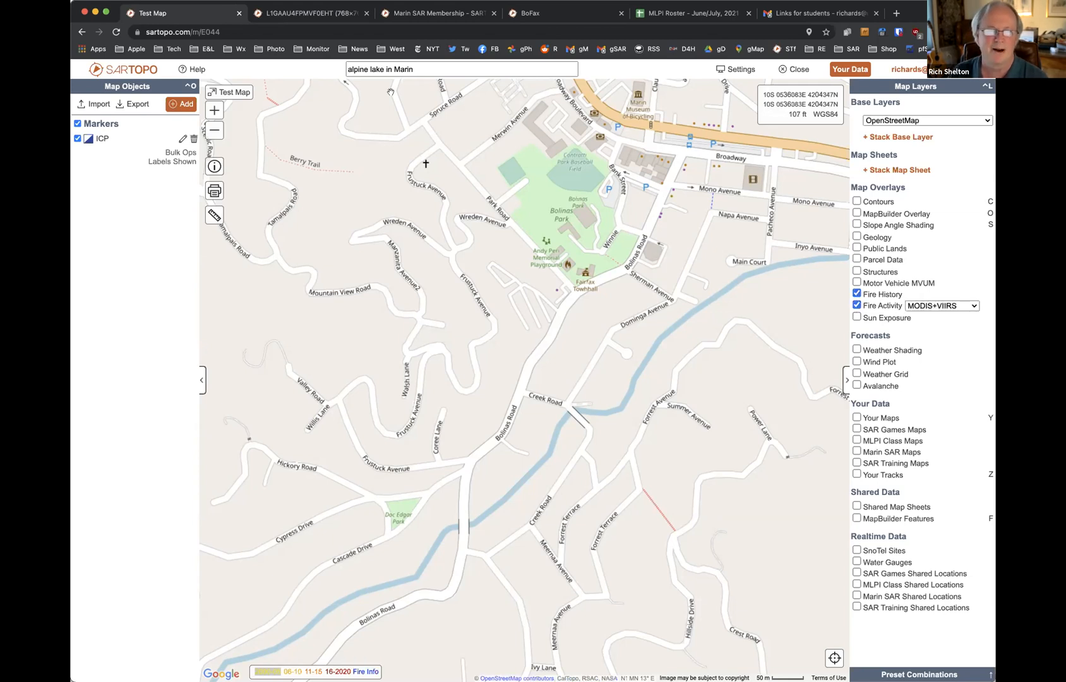
{"action": "left_click", "coordinate": [214, 131]}
{"action": "left_click", "coordinate": [215, 132]}
{"action": "left_click", "coordinate": [215, 131]}
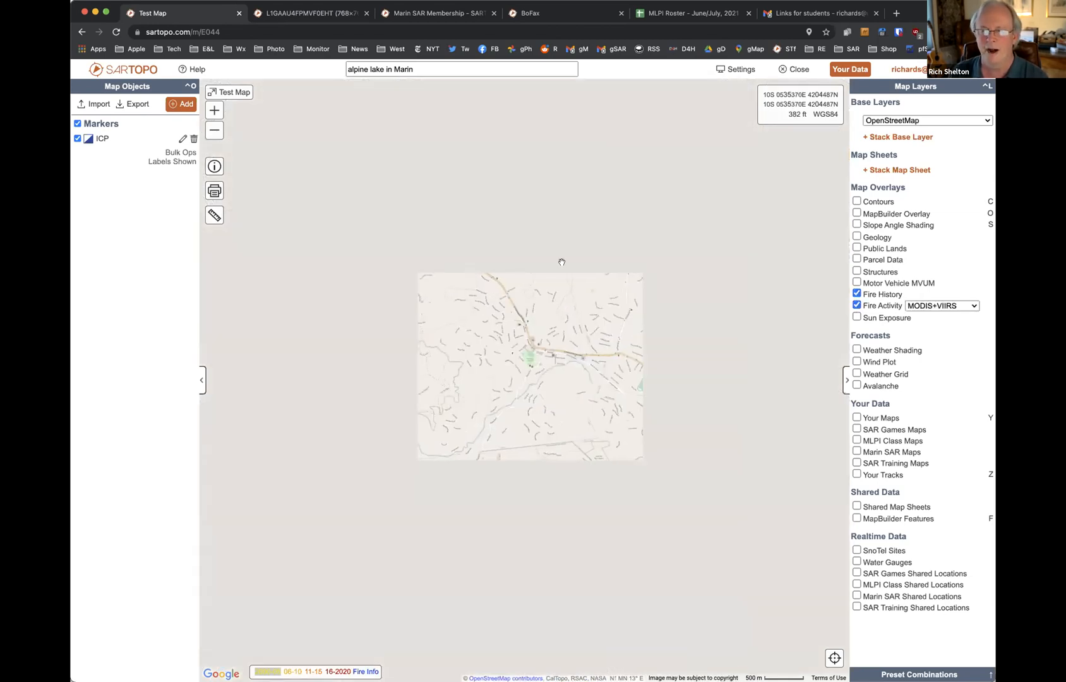
{"action": "left_click_drag", "start_coordinate": [599, 273], "coordinate": [465, 595]}
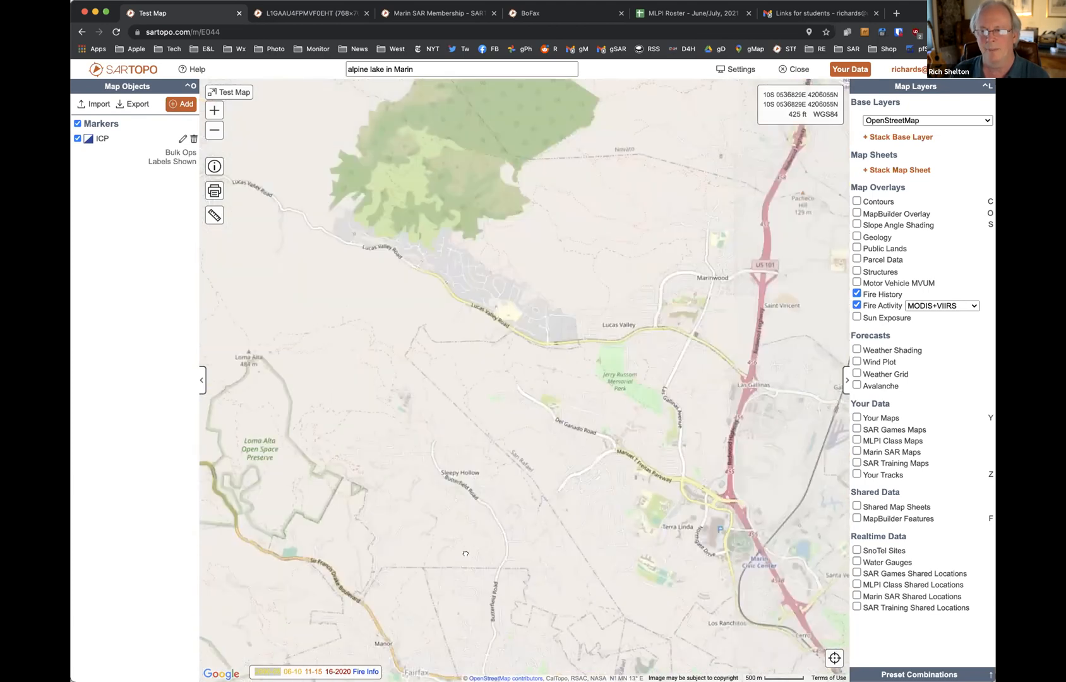
{"action": "left_click", "coordinate": [215, 129]}
{"action": "left_click", "coordinate": [215, 130]}
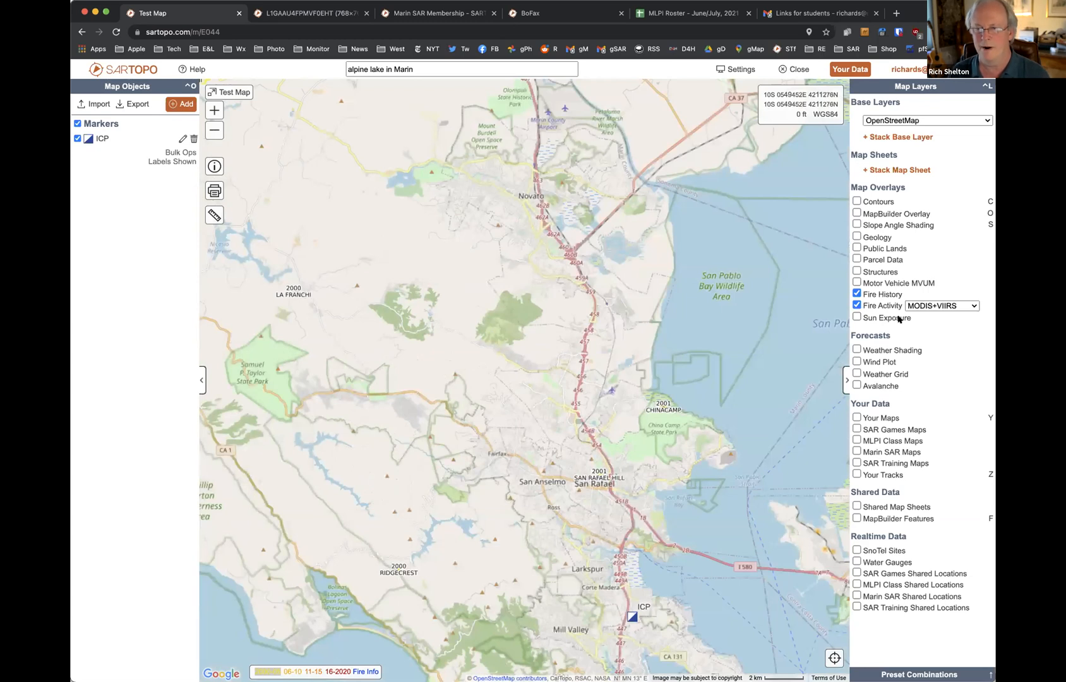
{"action": "left_click_drag", "start_coordinate": [549, 202], "coordinate": [569, 606]}
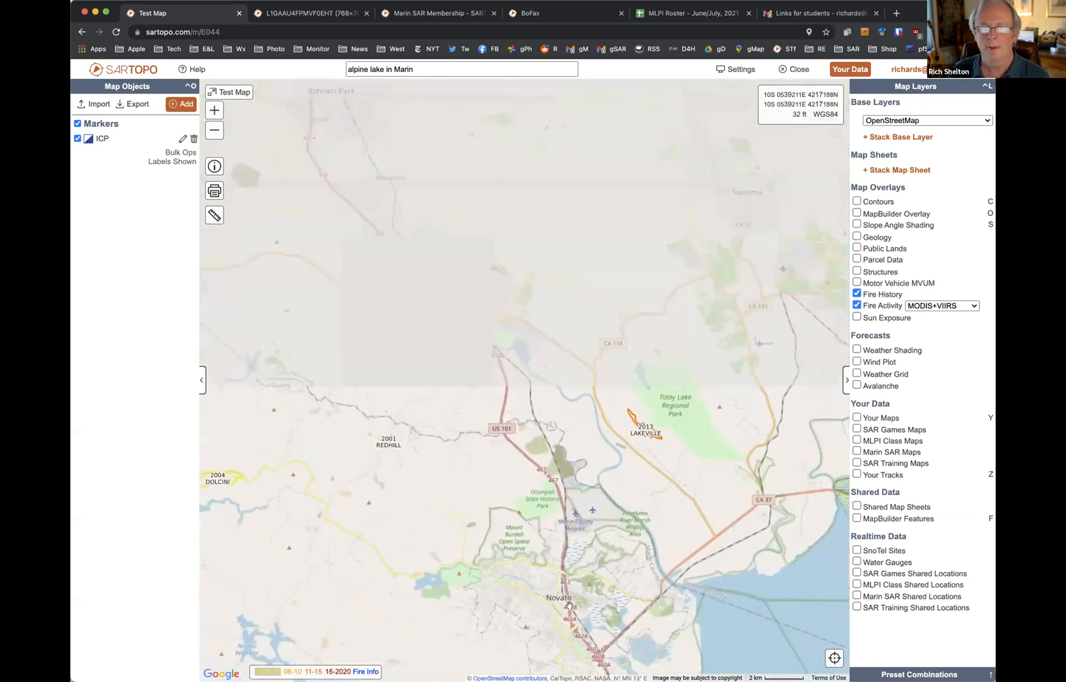
{"action": "left_click_drag", "start_coordinate": [662, 133], "coordinate": [409, 498]}
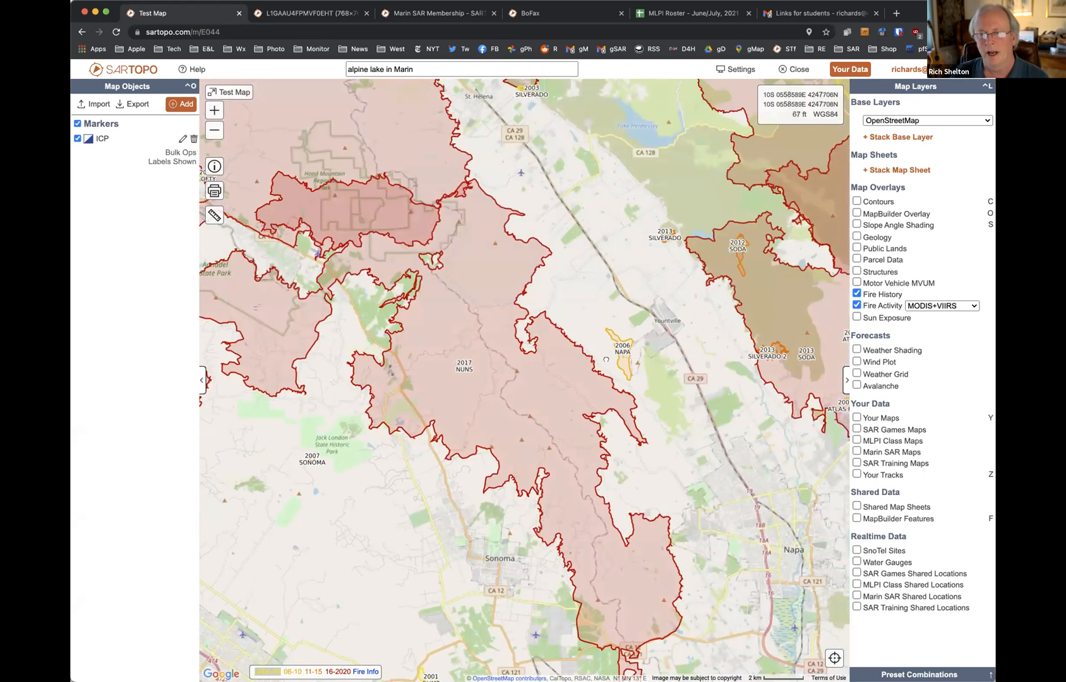
{"action": "left_click_drag", "start_coordinate": [708, 377], "coordinate": [606, 359]}
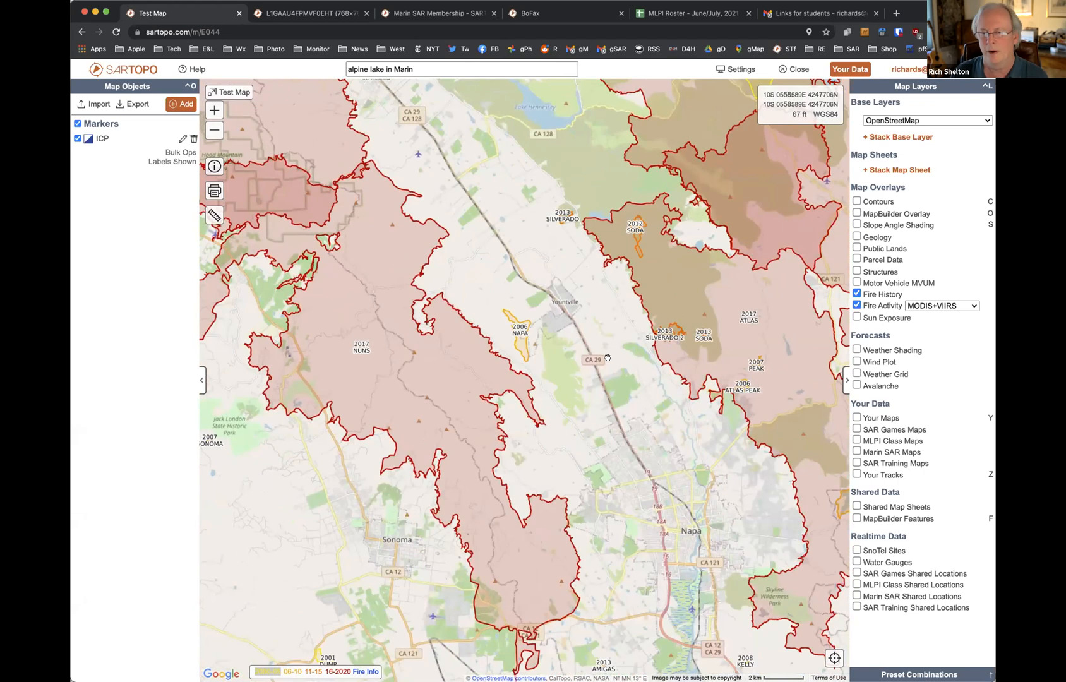
Turn off Fire History and examine the MODIS+VIIRS fire detections close up beside Beale Air Force Base
{"action": "left_click", "coordinate": [856, 293]}
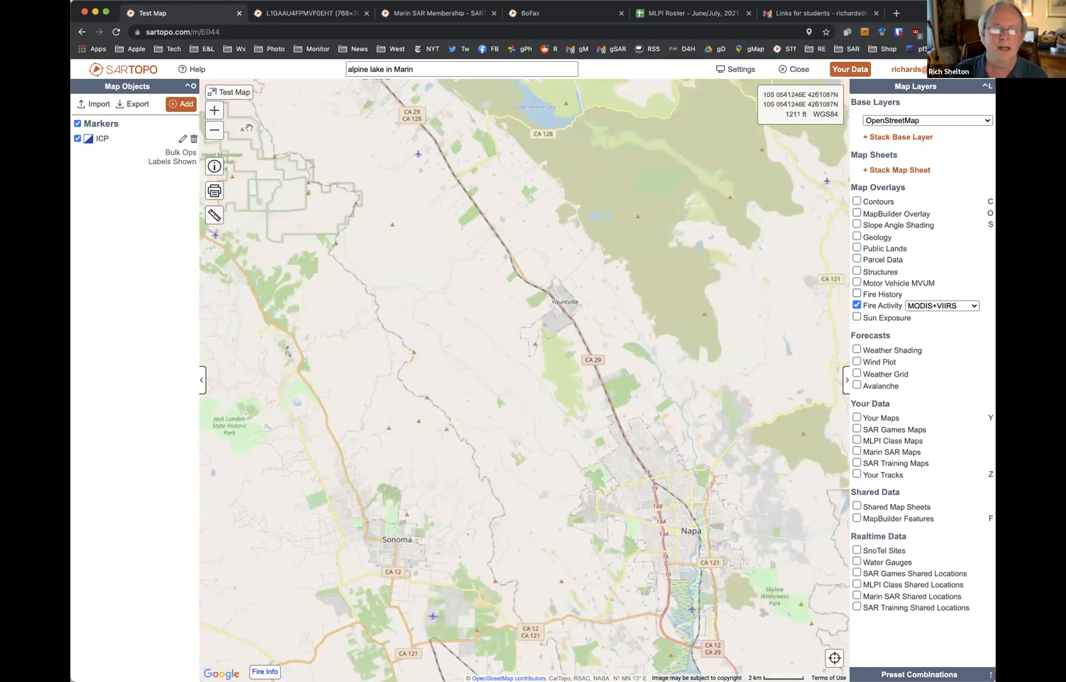
{"action": "double_click", "coordinate": [214, 130]}
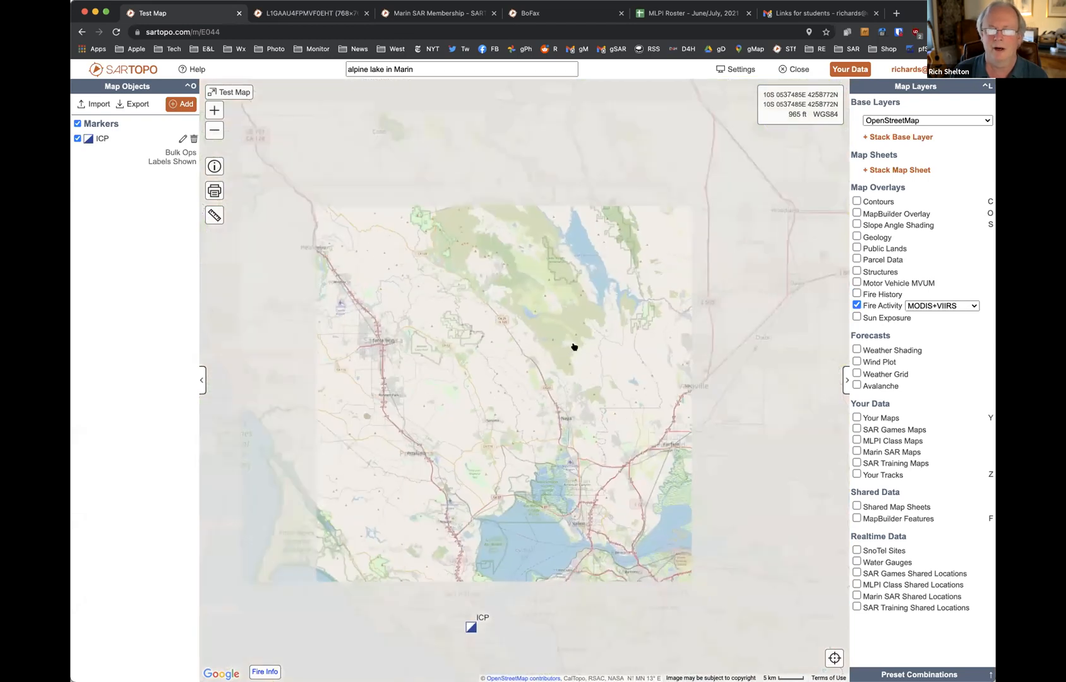
{"action": "left_click_drag", "start_coordinate": [723, 309], "coordinate": [495, 315]}
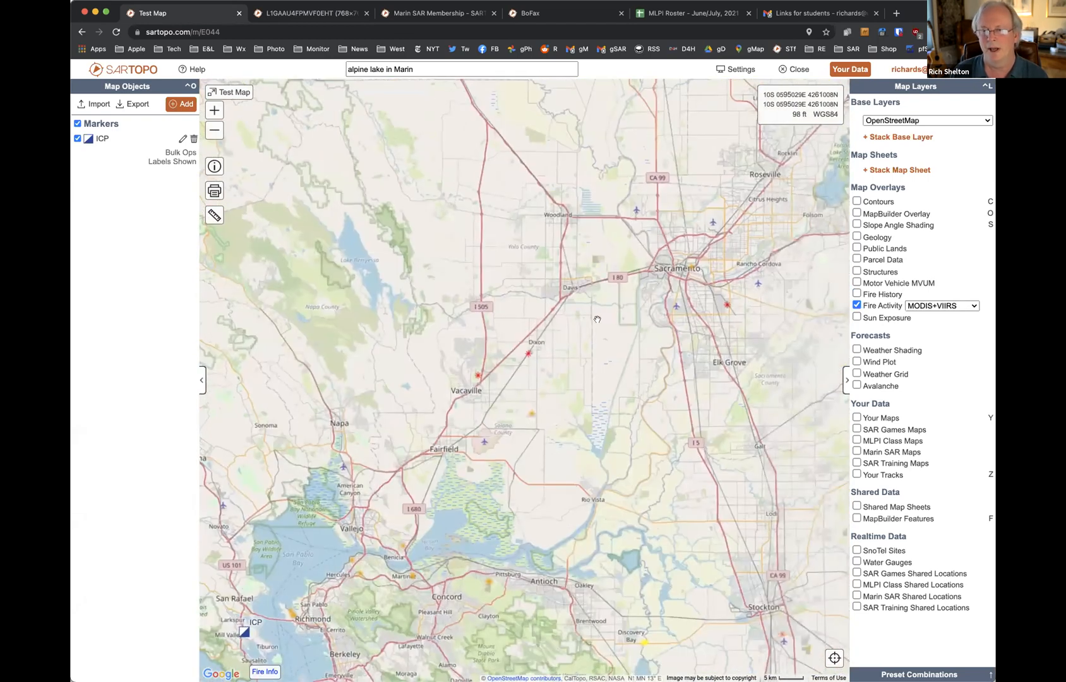
{"action": "left_click_drag", "start_coordinate": [649, 212], "coordinate": [495, 514]}
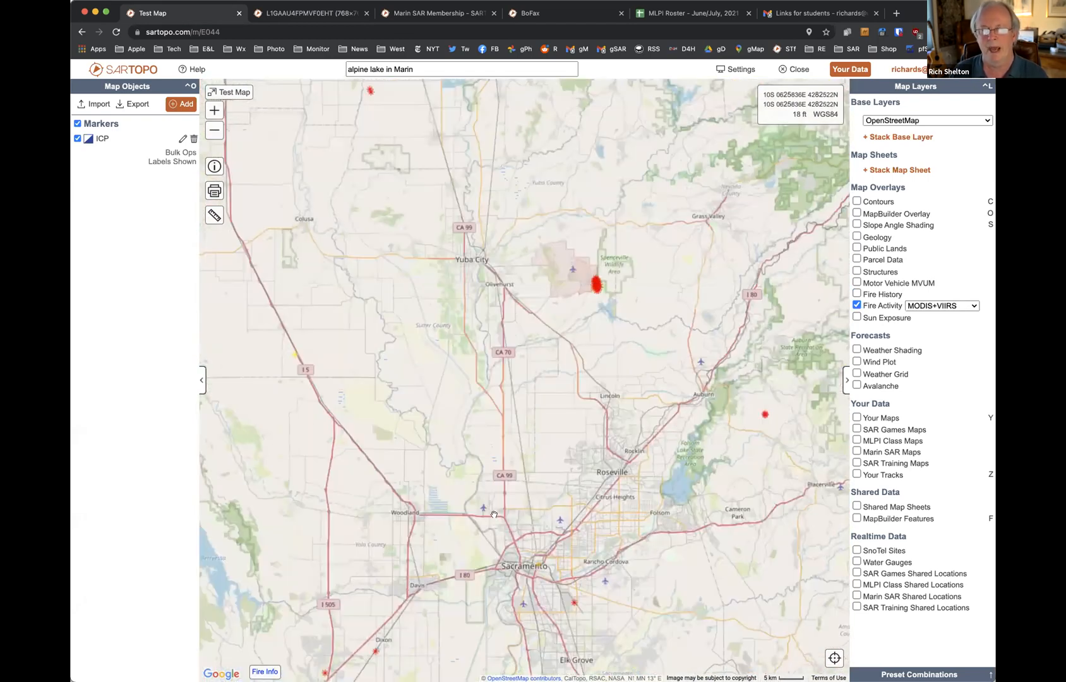
{"action": "scroll", "coordinate": [590, 295], "scroll_direction": "up", "scroll_amount": 2}
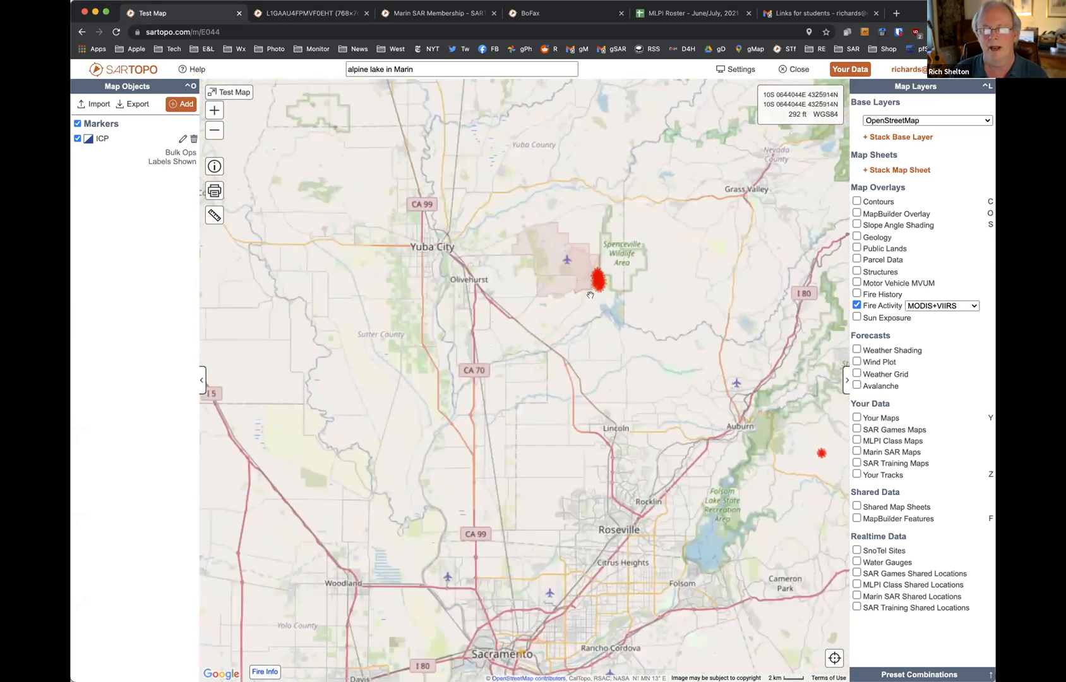
{"action": "scroll", "coordinate": [590, 295], "scroll_direction": "up", "scroll_amount": 2}
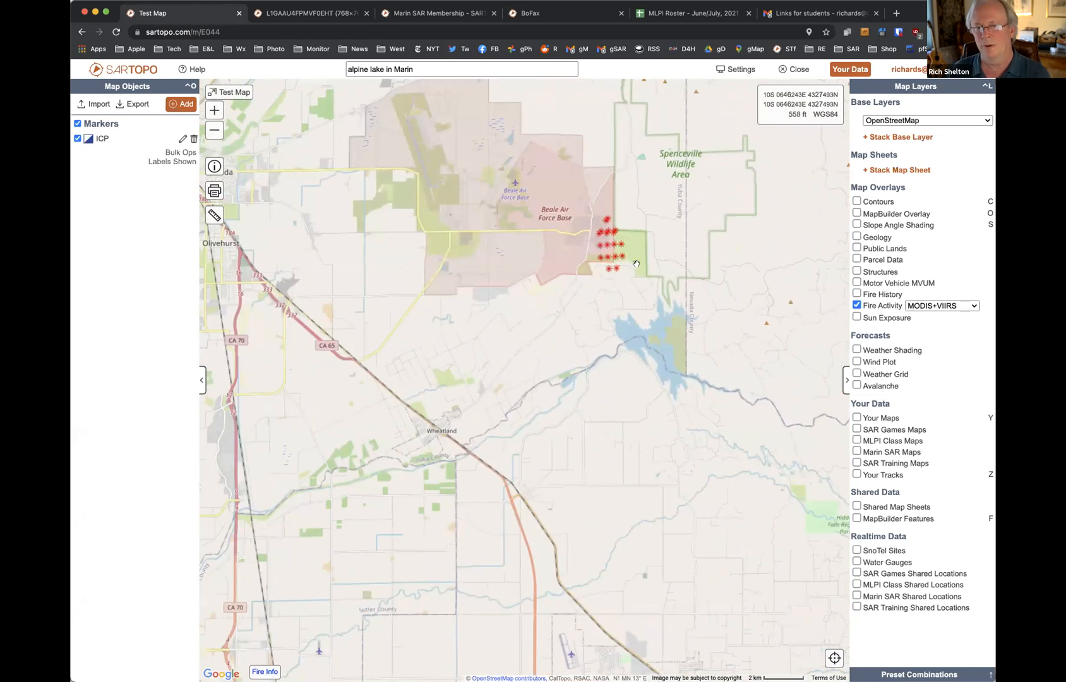
{"action": "left_click", "coordinate": [221, 109]}
{"action": "left_click", "coordinate": [221, 109]}
{"action": "left_click_drag", "start_coordinate": [560, 440], "coordinate": [466, 661]}
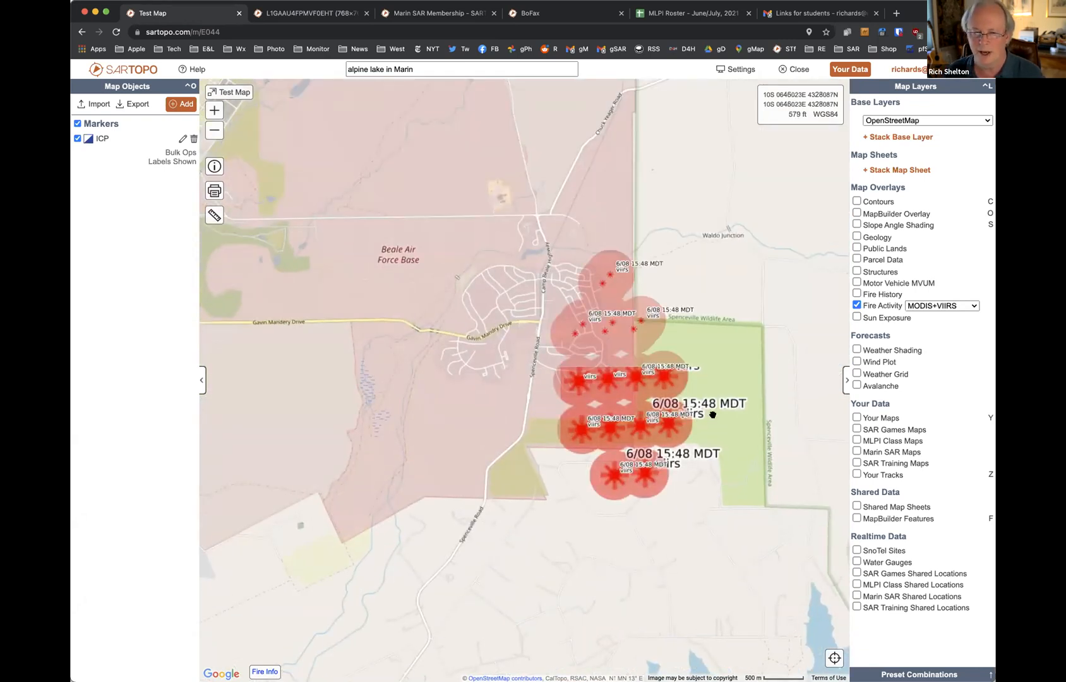
Set the Fire Activity source to GOES Live and view the detection area around Beale Air Force Base and Spenceville Wildlife Area
{"action": "left_click", "coordinate": [952, 305]}
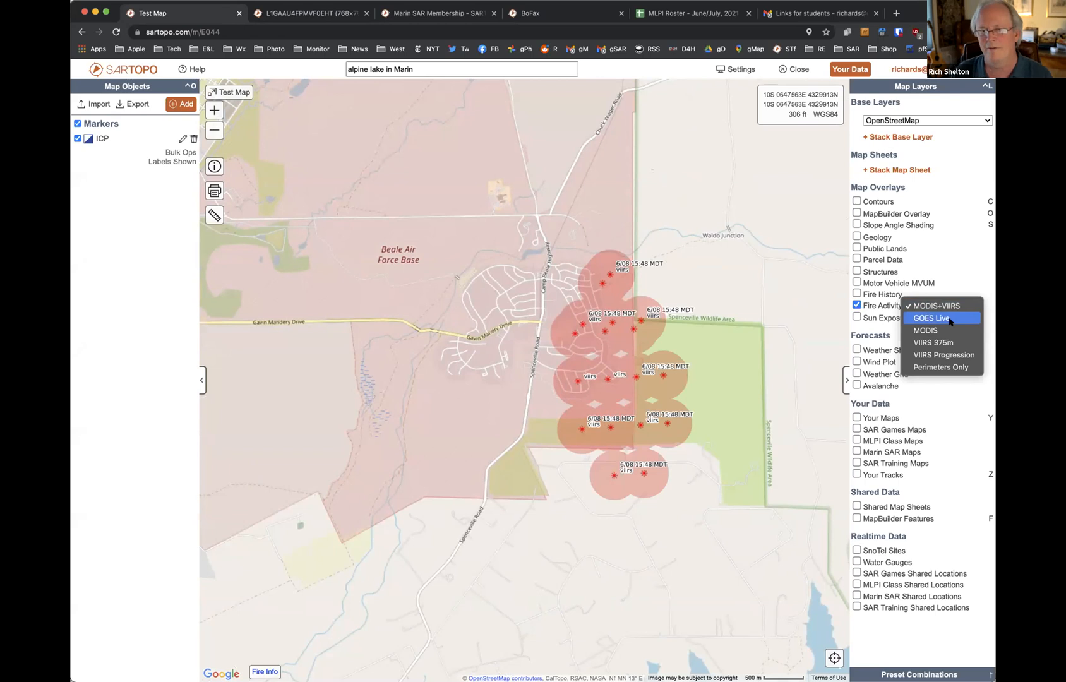
{"action": "left_click", "coordinate": [950, 320]}
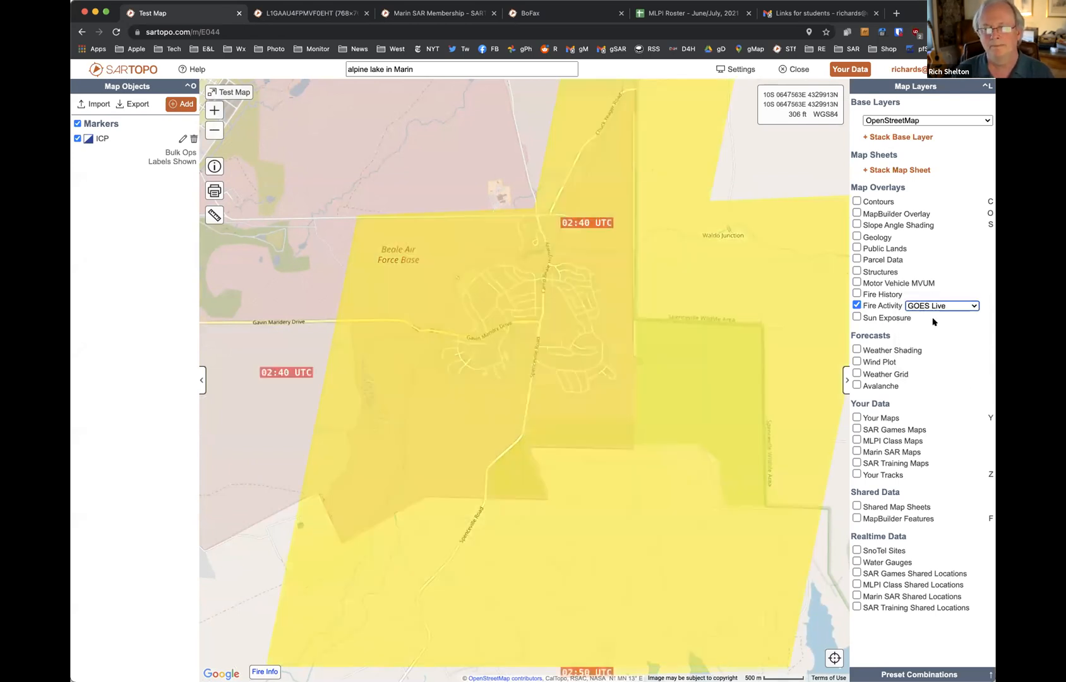
{"action": "left_click", "coordinate": [214, 130]}
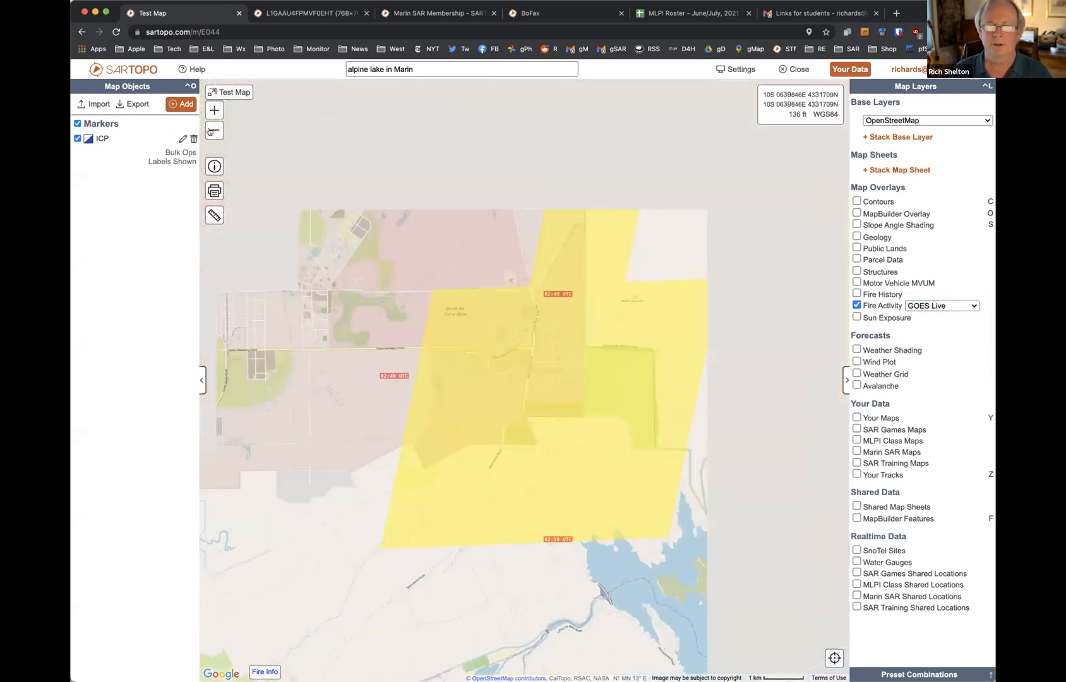
{"action": "left_click", "coordinate": [214, 130]}
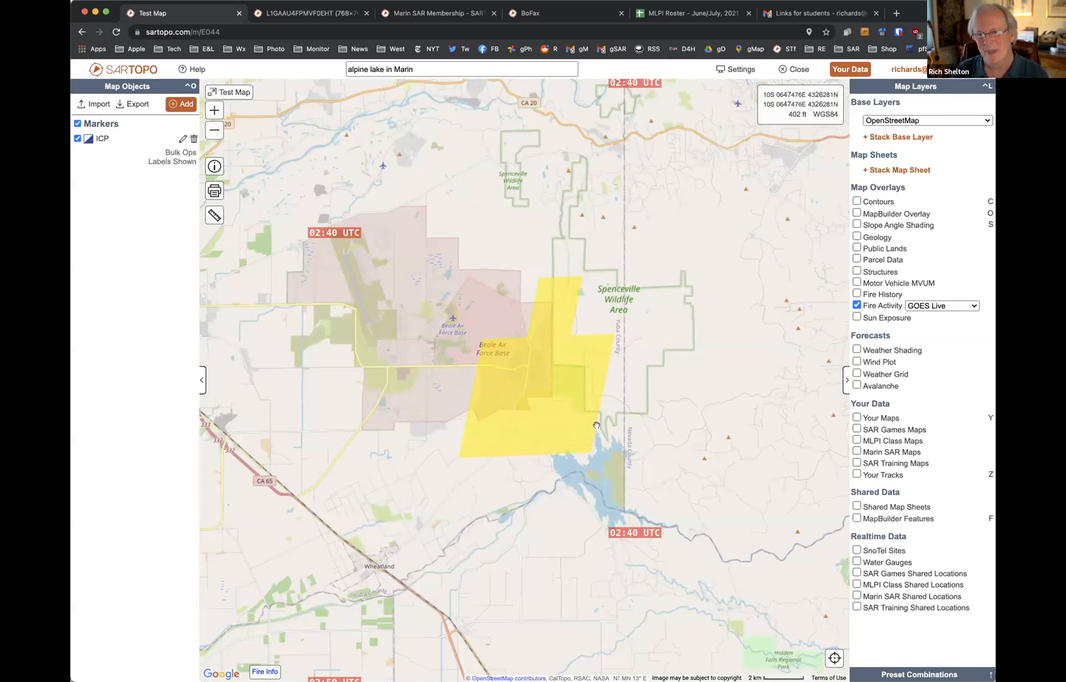
Turn off the Fire Activity overlay and briefly preview the Contours and MapBuilder Overlay layers, leaving both off
{"action": "left_click", "coordinate": [858, 305]}
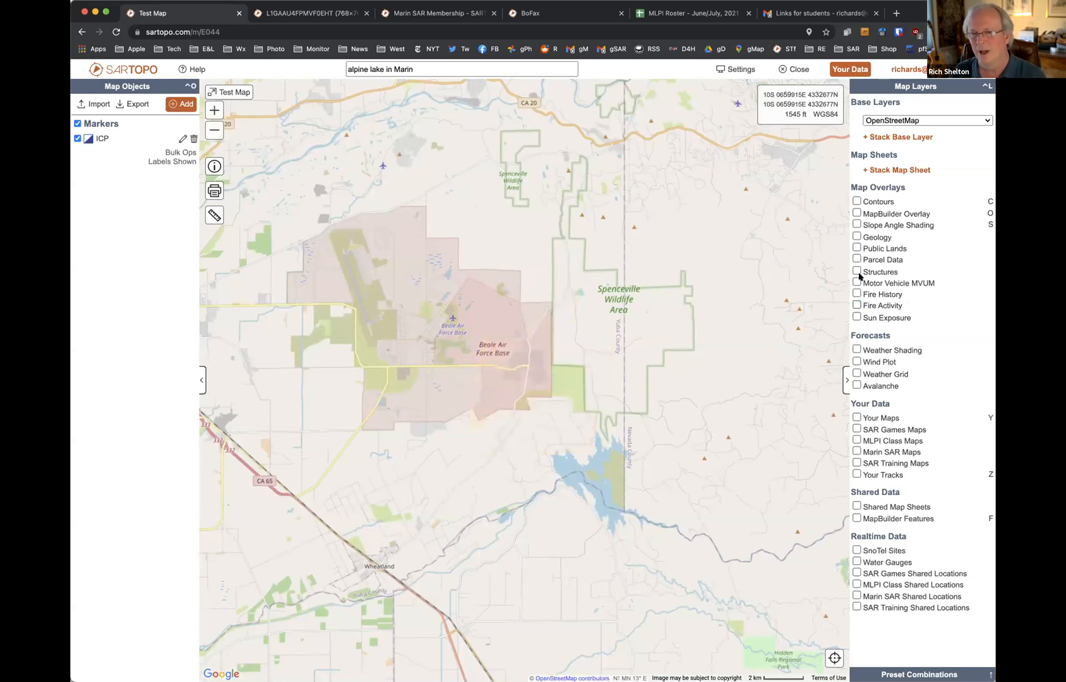
{"action": "left_click", "coordinate": [857, 201]}
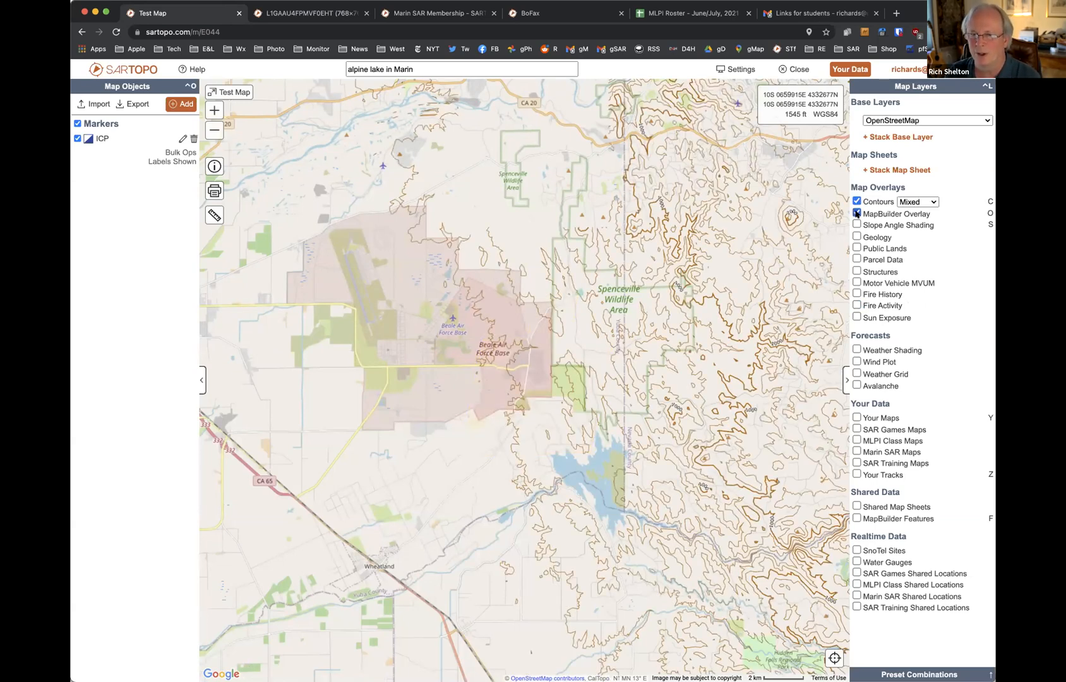
{"action": "left_click", "coordinate": [857, 201]}
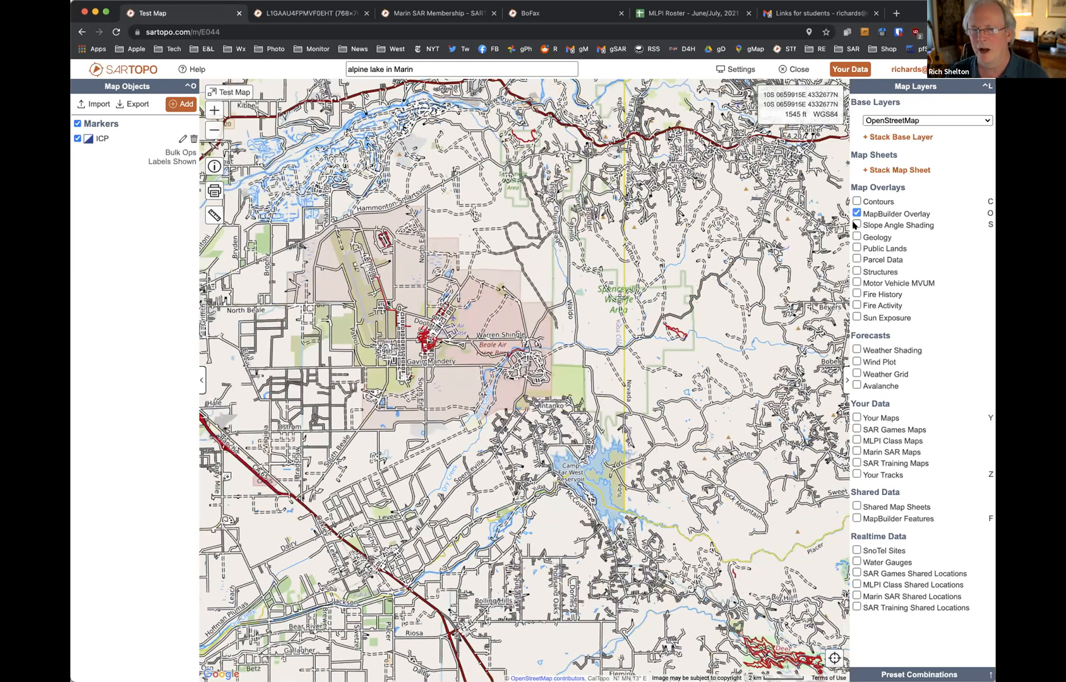
{"action": "left_click", "coordinate": [857, 213]}
Show the Public Lands overlay, examine the land ownership around Beale Air Force Base and Spenceville Wildlife Area, and turn it off
{"action": "left_click", "coordinate": [856, 248]}
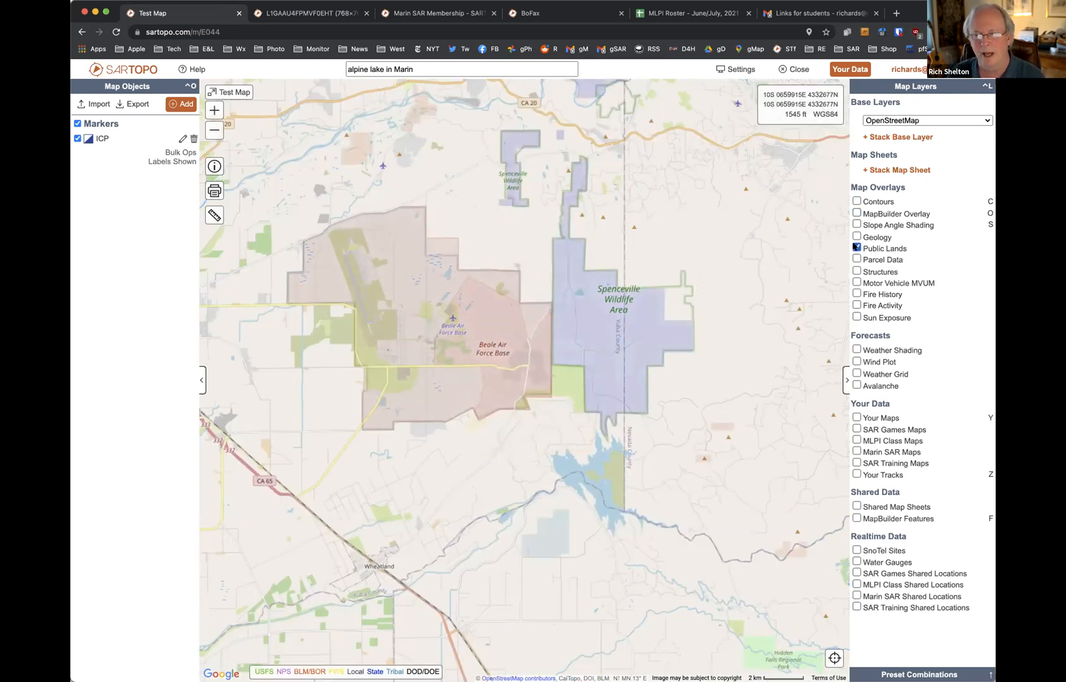
{"action": "left_click", "coordinate": [856, 247]}
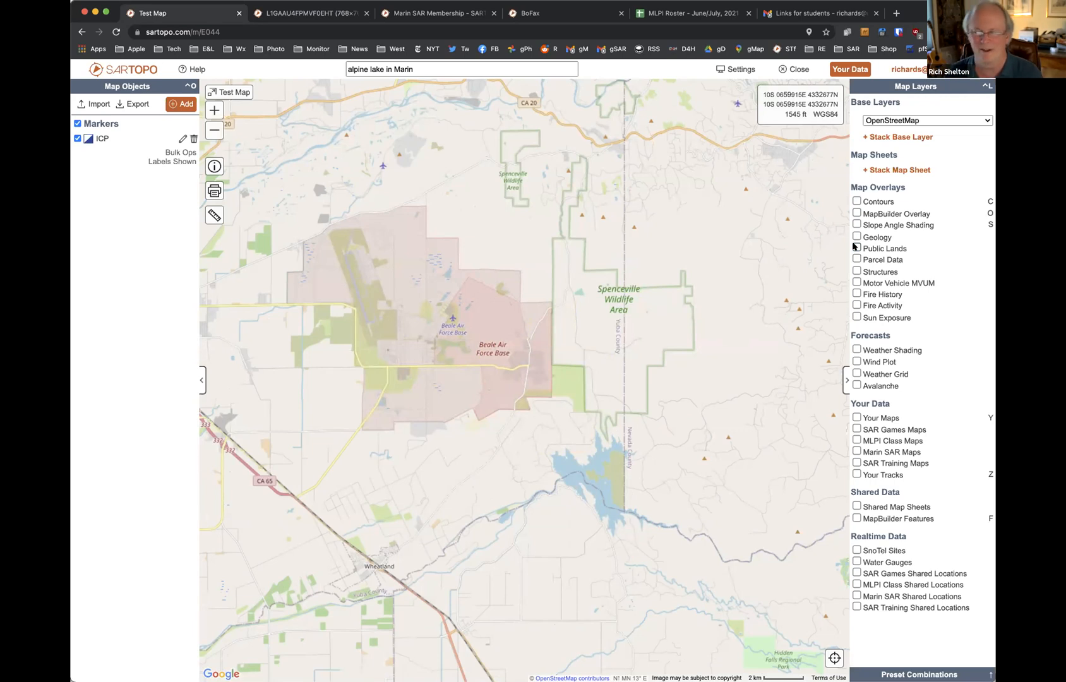
{"action": "left_click", "coordinate": [857, 247]}
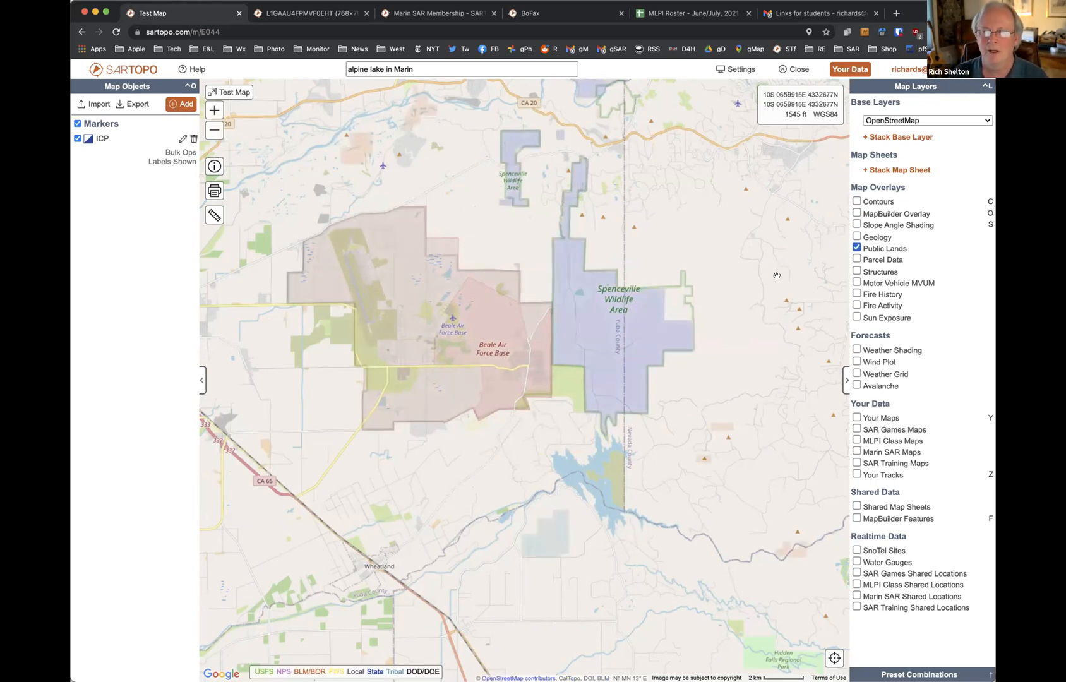
{"action": "scroll", "coordinate": [476, 347], "scroll_direction": "up", "scroll_amount": 2}
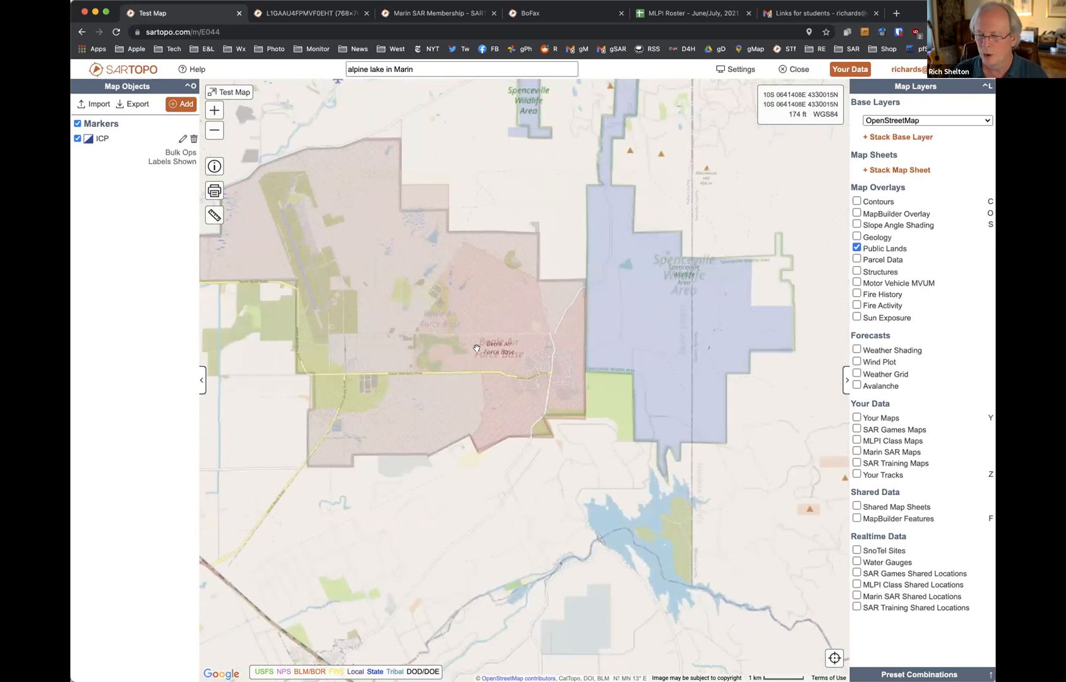
{"action": "scroll", "coordinate": [477, 347], "scroll_direction": "up", "scroll_amount": 1}
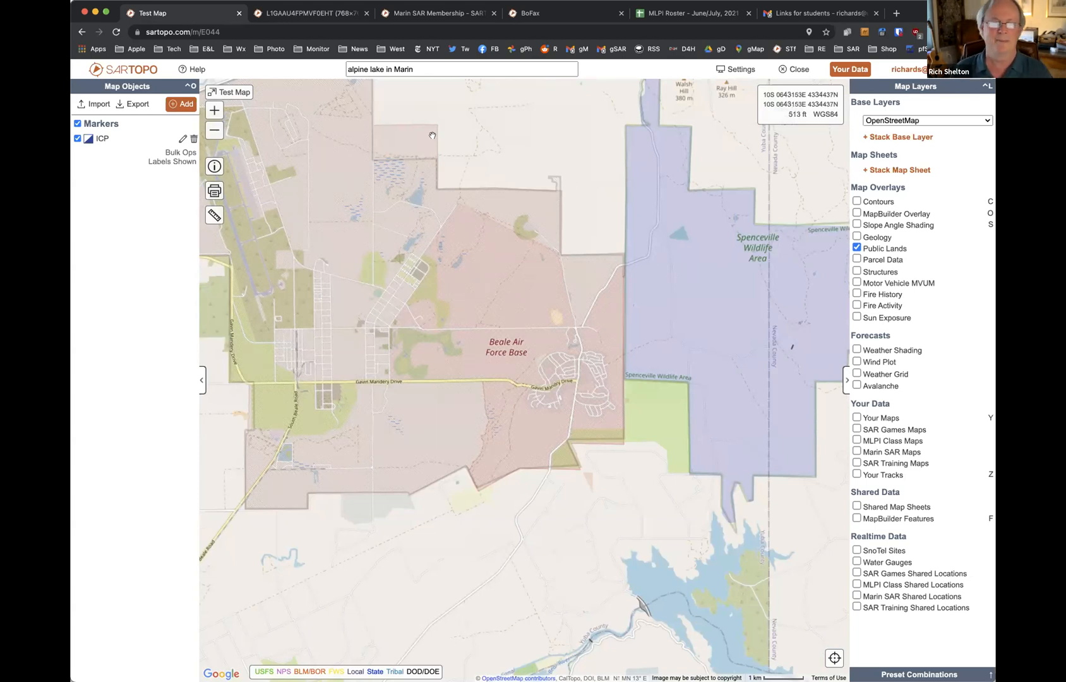
{"action": "left_click", "coordinate": [215, 130]}
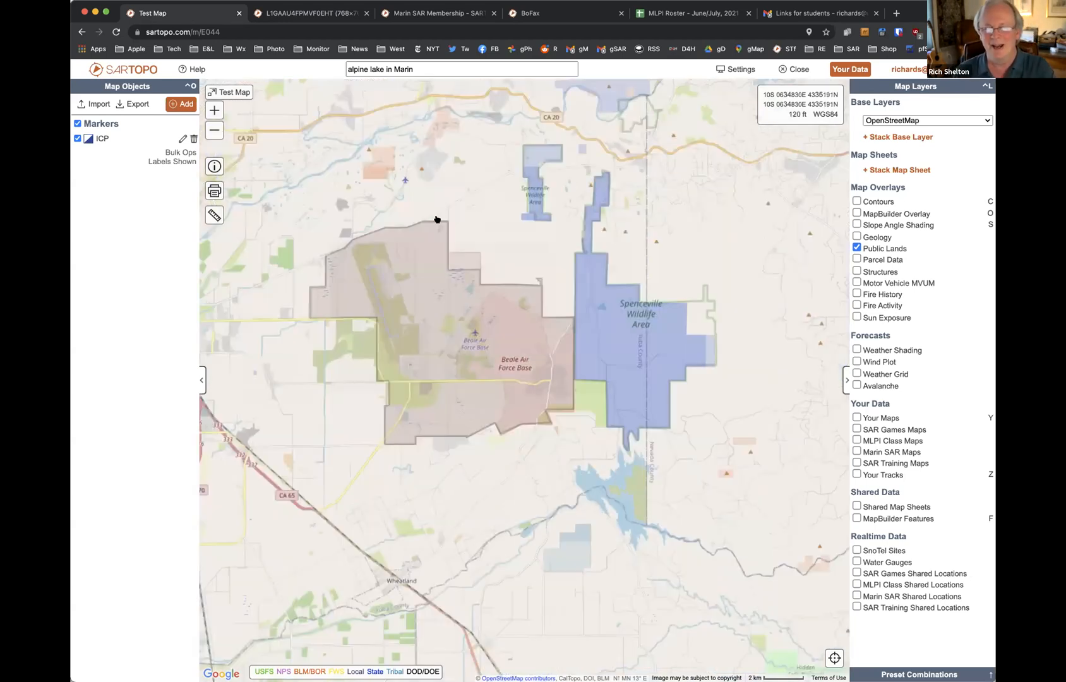
{"action": "left_click", "coordinate": [856, 247]}
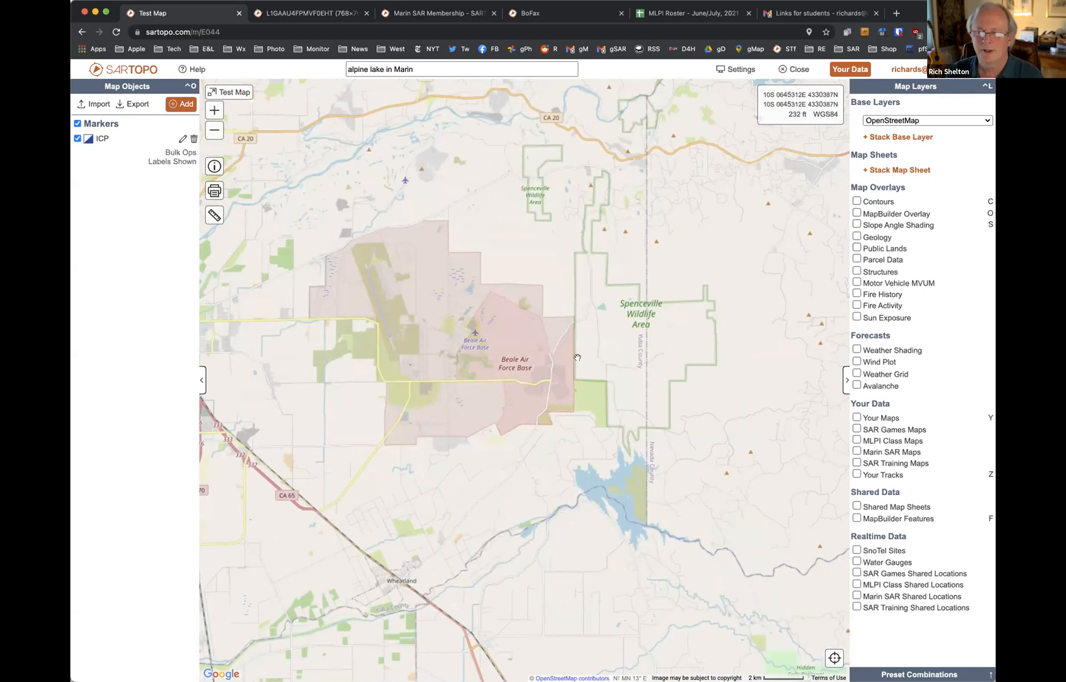
Search for "alpine lake in Marin" again and view Alpine Lake and Bon Tempe Lake close up
{"action": "left_click", "coordinate": [508, 61]}
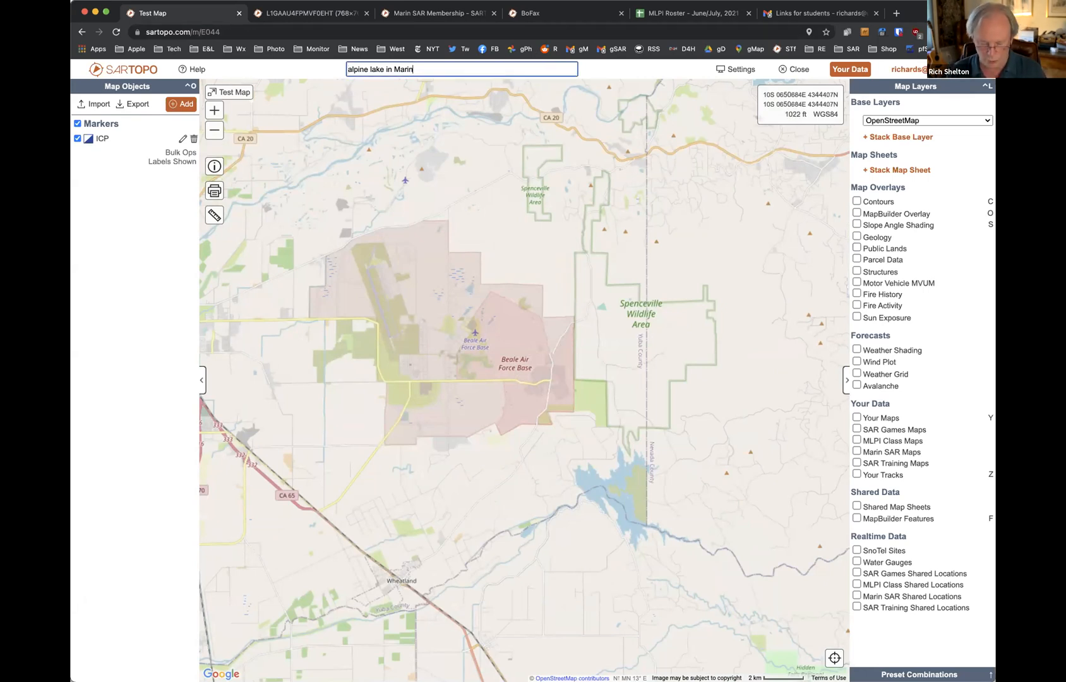
{"action": "key", "text": "Return"}
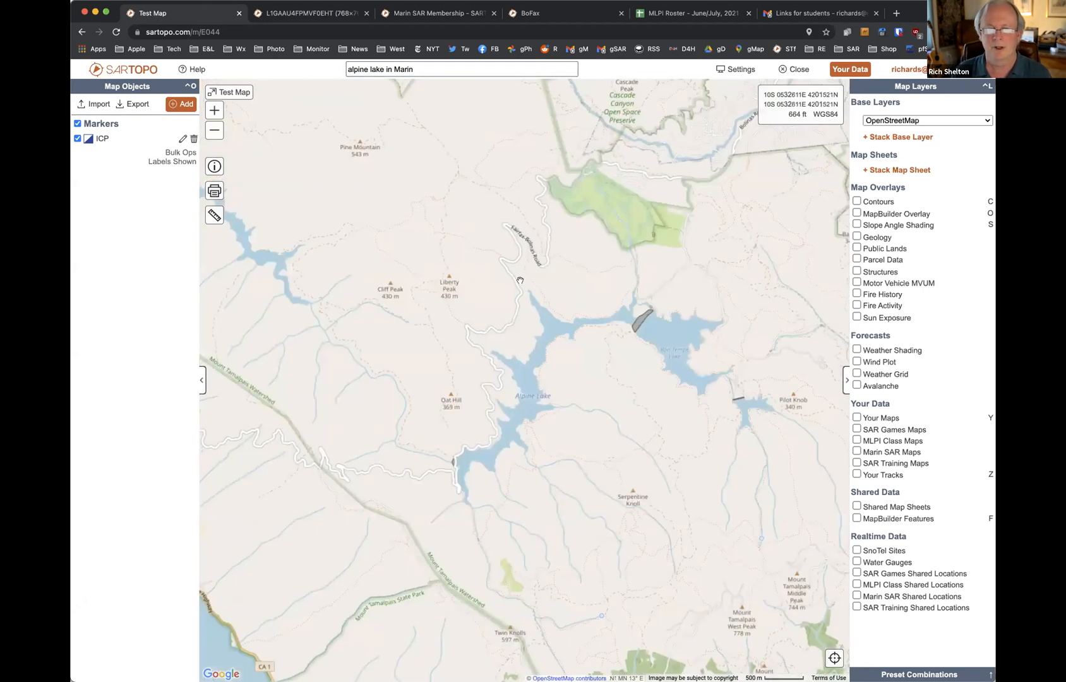
{"action": "scroll", "coordinate": [534, 297], "scroll_direction": "up", "scroll_amount": 5}
{"action": "left_click_drag", "start_coordinate": [542, 279], "coordinate": [469, 98]}
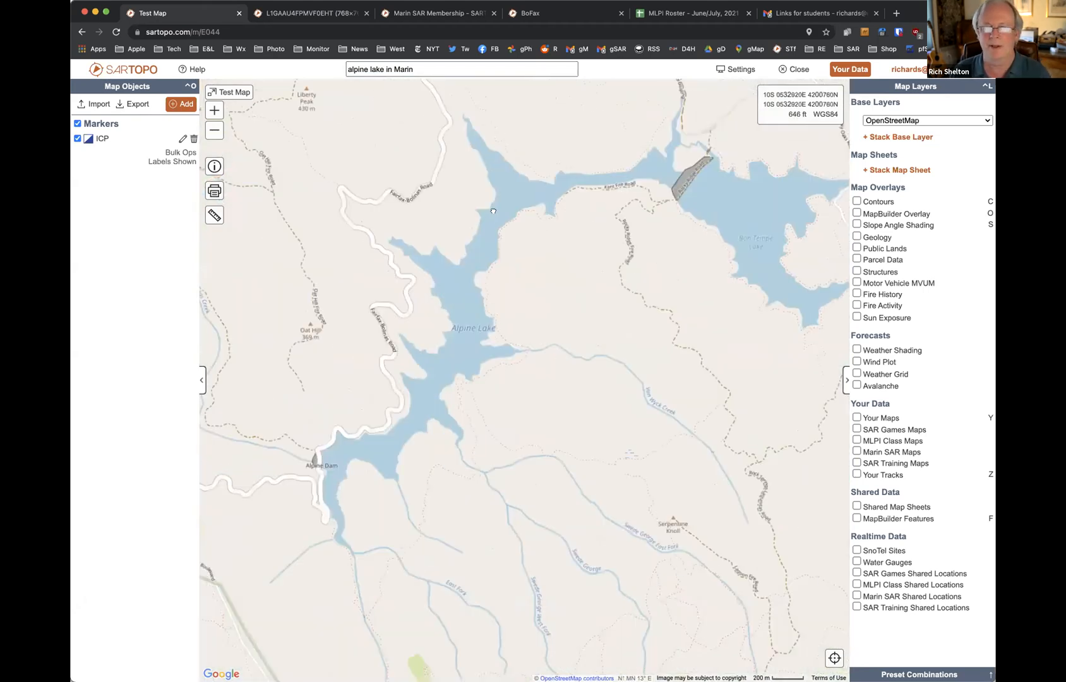
{"action": "left_click_drag", "start_coordinate": [489, 216], "coordinate": [457, 250]}
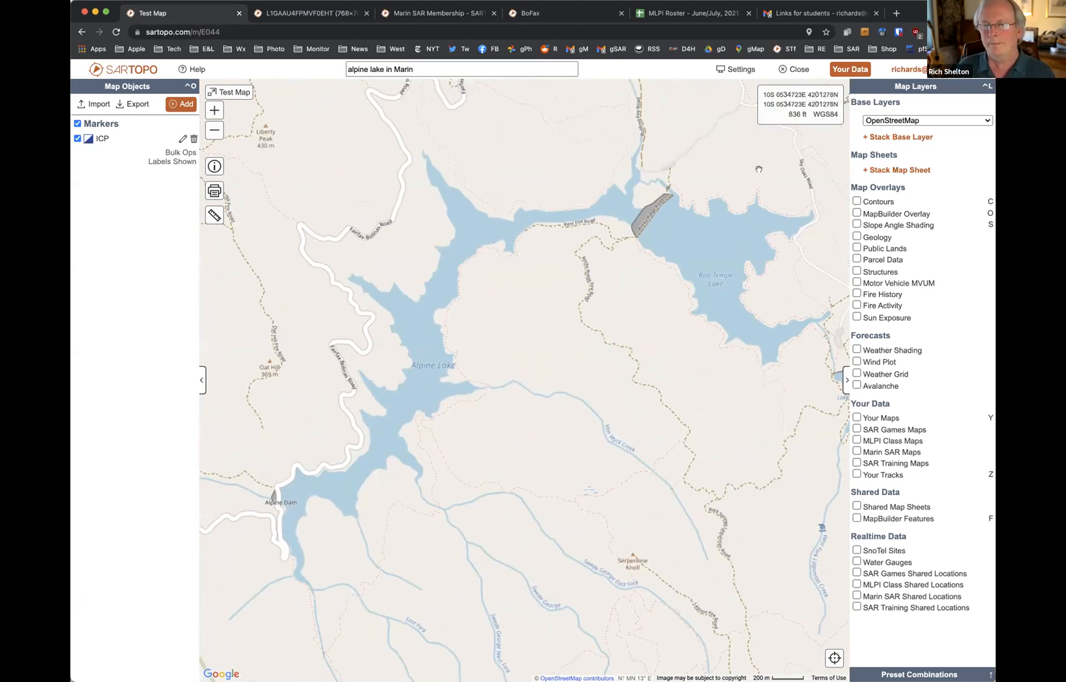
Change the base layer to Tom Harrison Marin and view the trails between Alpine Lake and Lake Lagunitas
{"action": "left_click", "coordinate": [892, 122]}
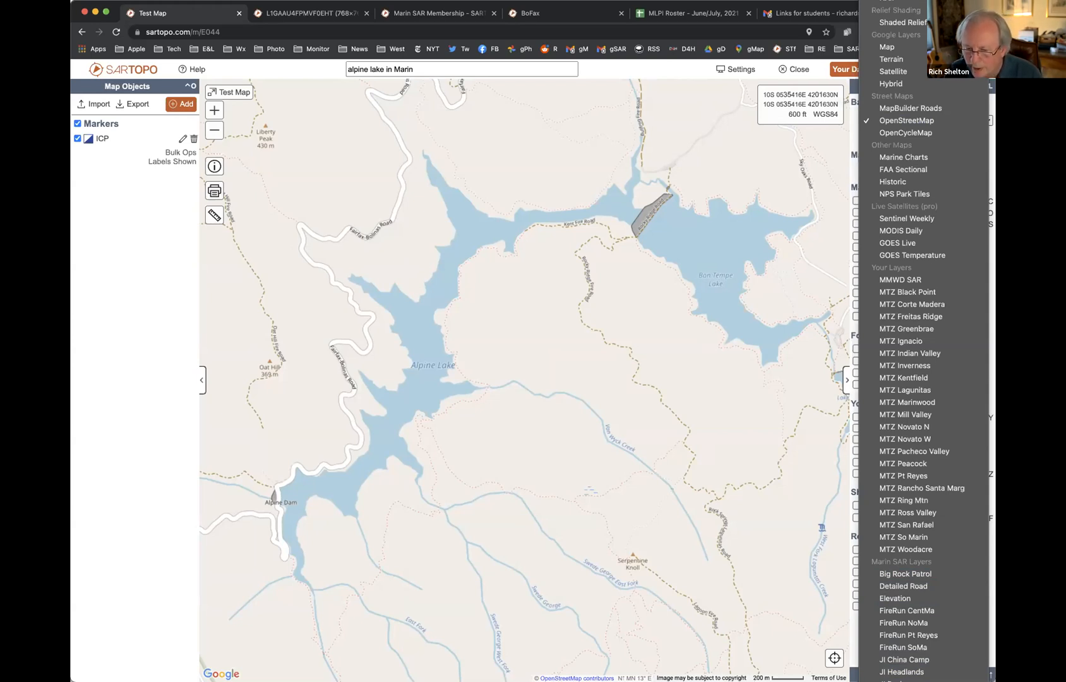
{"action": "left_click", "coordinate": [903, 680]}
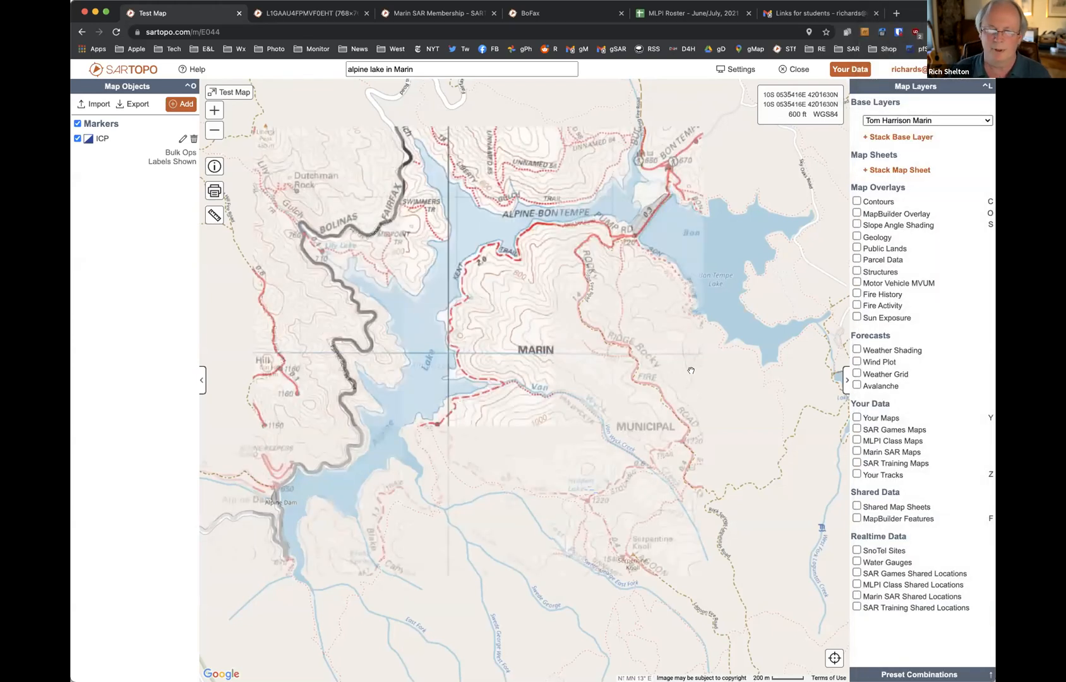
{"action": "left_click_drag", "start_coordinate": [646, 289], "coordinate": [560, 301]}
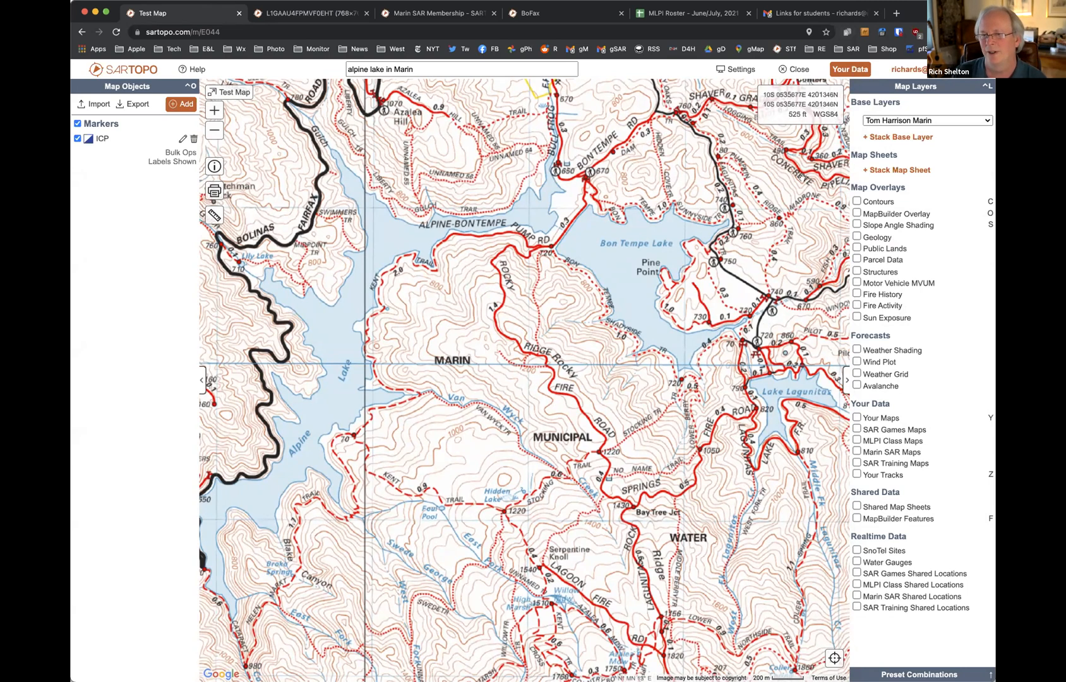
Stack a Shaded Relief base layer over the Tom Harrison map at 32% opacity and view the terrain west of Alpine Lake
{"action": "left_click", "coordinate": [915, 136]}
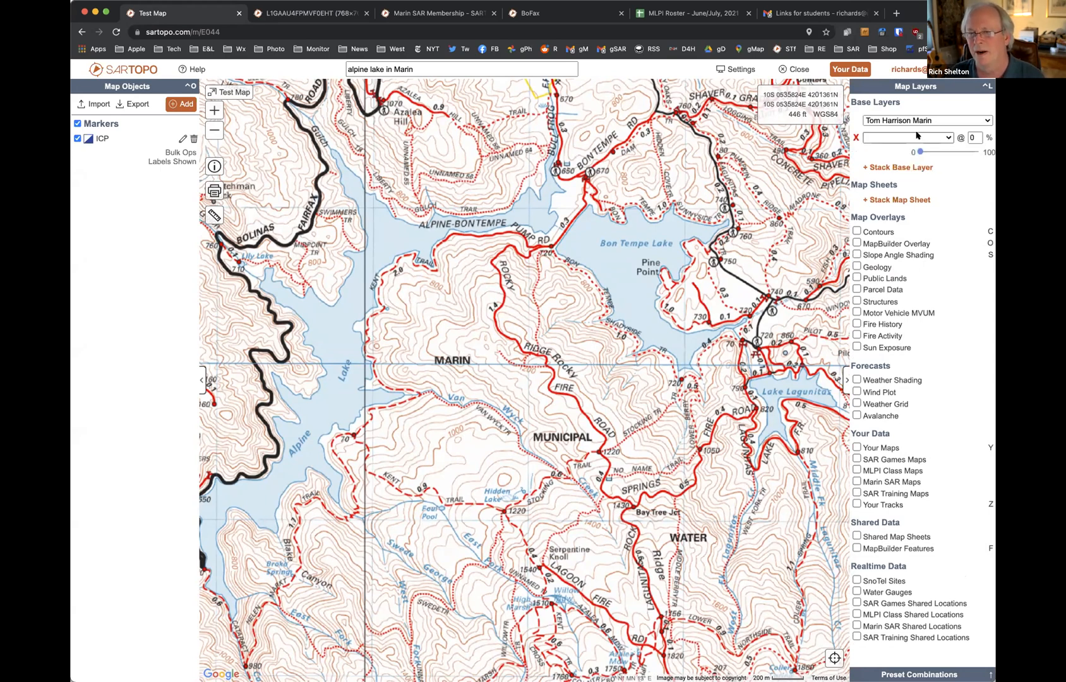
{"action": "left_click", "coordinate": [911, 137]}
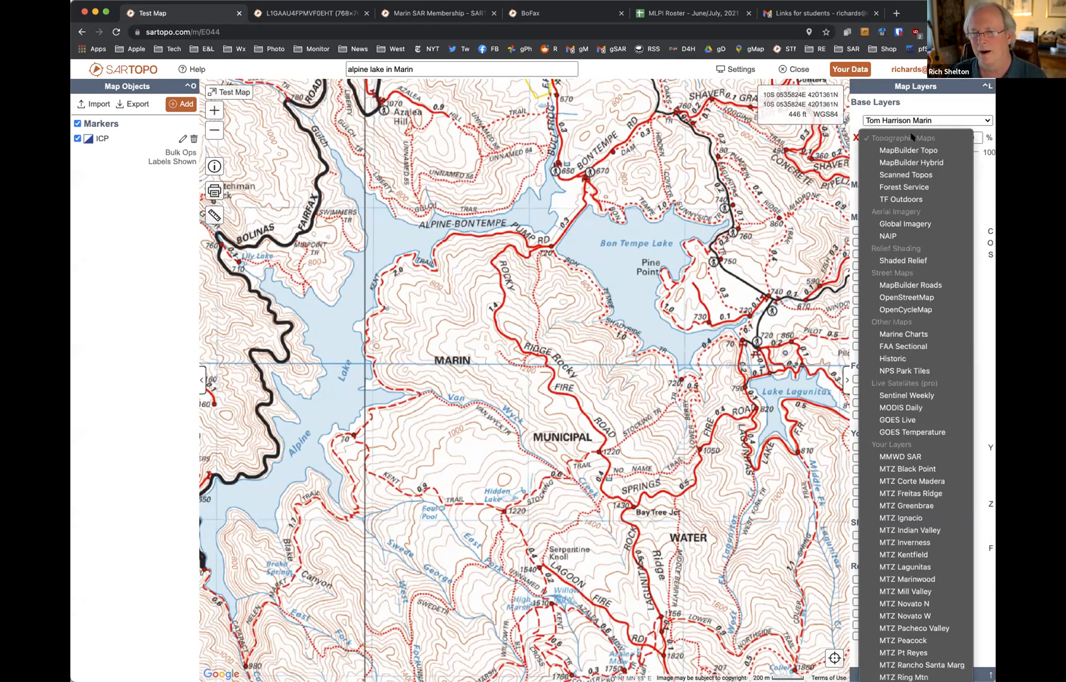
{"action": "left_click", "coordinate": [926, 260]}
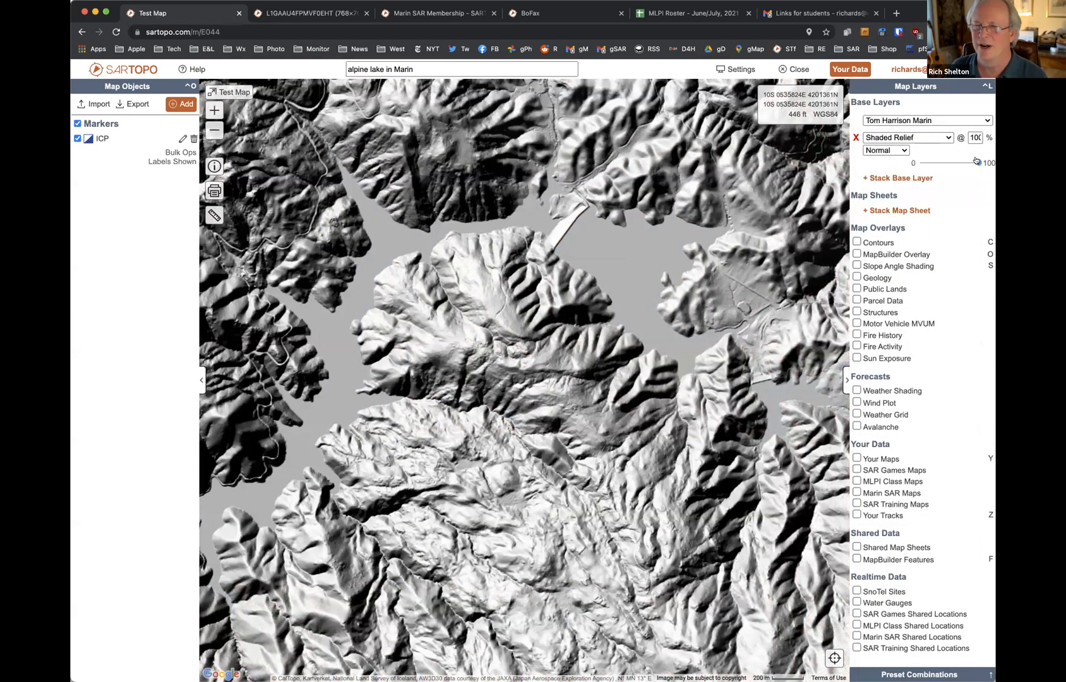
{"action": "left_click_drag", "start_coordinate": [976, 162], "coordinate": [936, 163]}
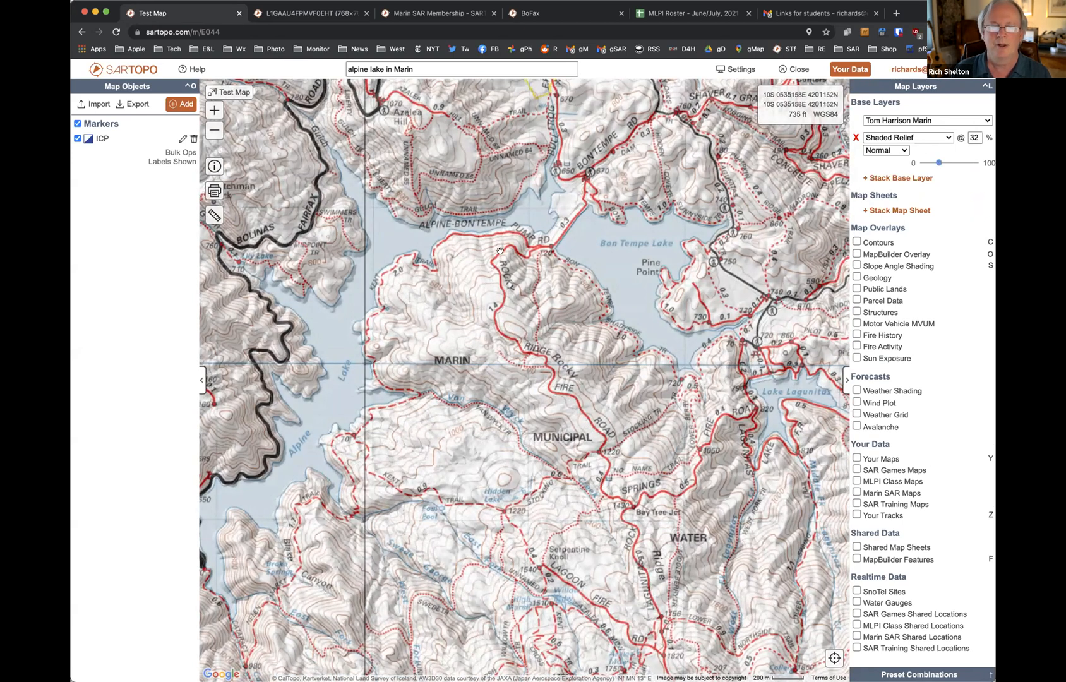
{"action": "left_click_drag", "start_coordinate": [433, 264], "coordinate": [776, 305]}
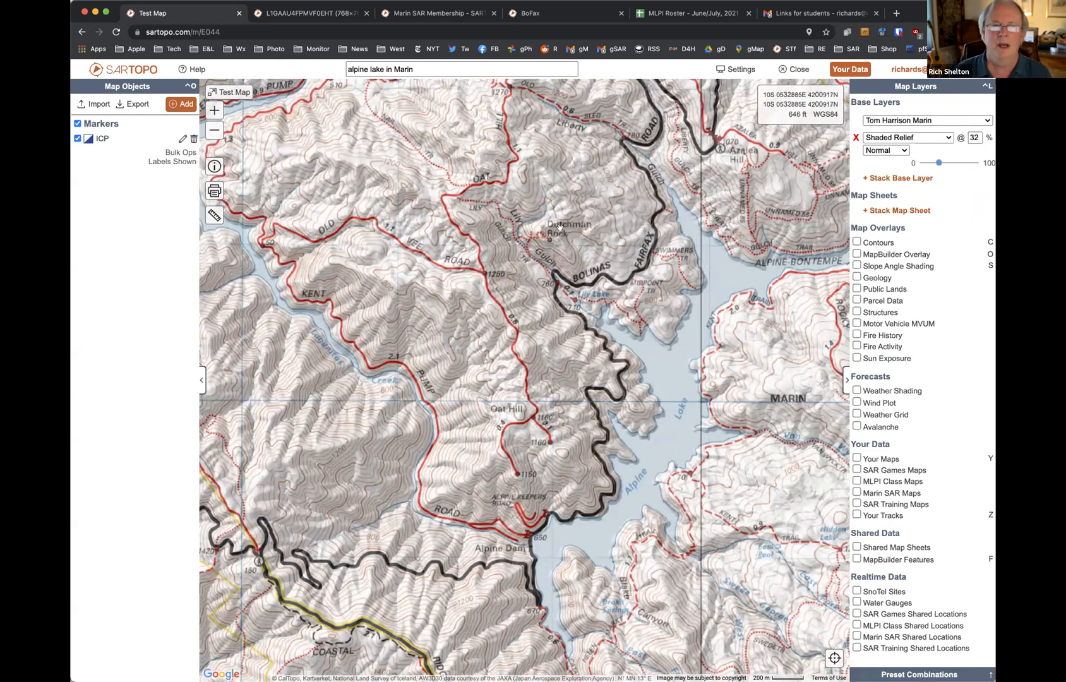
Search for the location "alpine lake in alpine"
{"action": "double_click", "coordinate": [427, 72]}
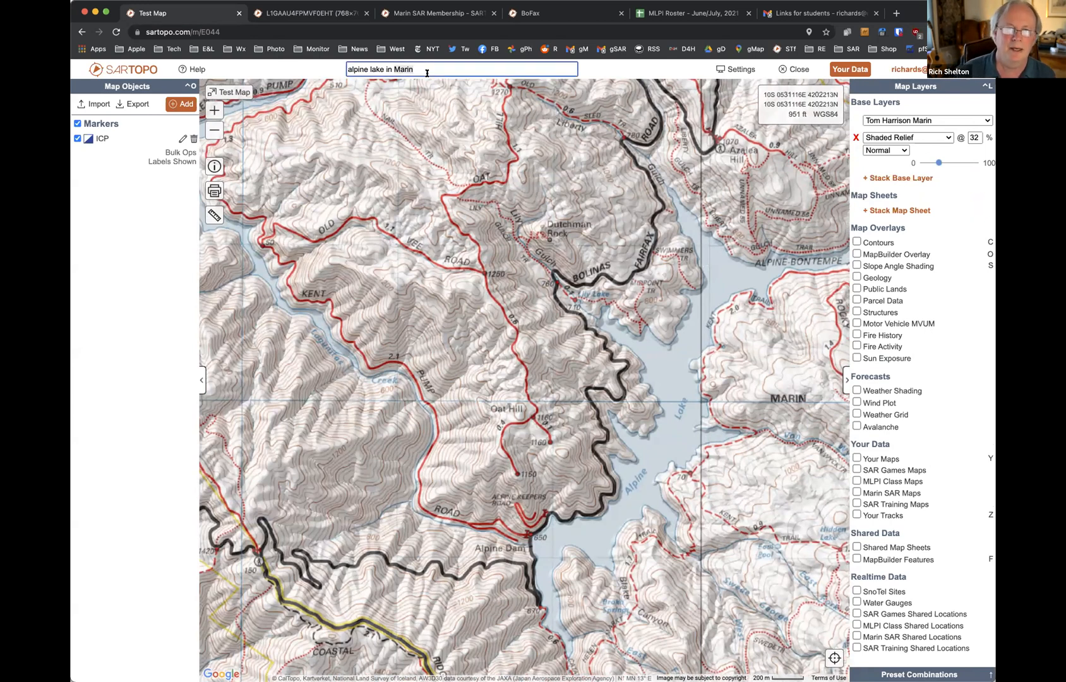
{"action": "type", "text": "alpine"}
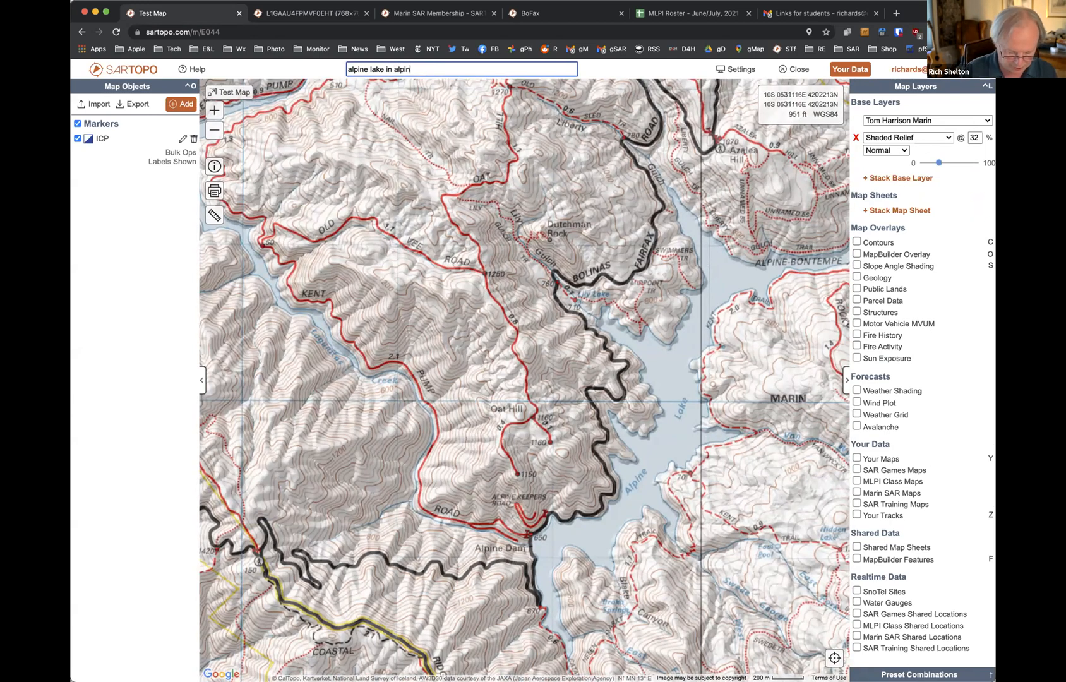
{"action": "key", "text": "Return"}
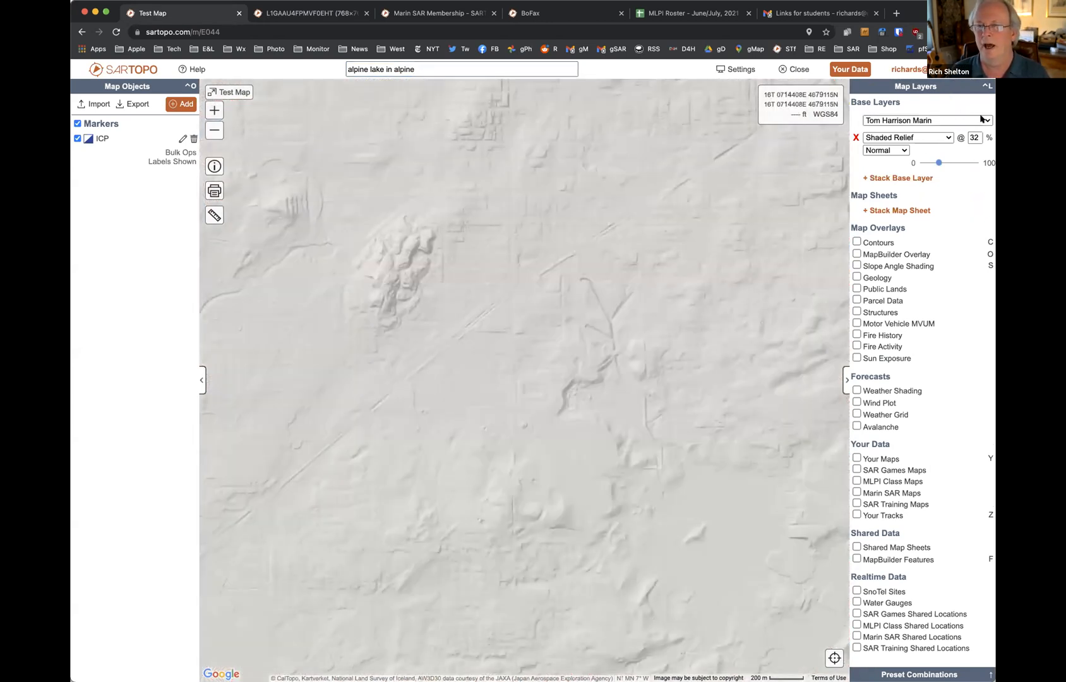
Change the base layer to Forest Service and lower the stacked Shaded Relief layer's opacity to 0%
{"action": "left_click", "coordinate": [981, 119]}
{"action": "scroll", "coordinate": [964, 76], "scroll_direction": "up", "scroll_amount": 10}
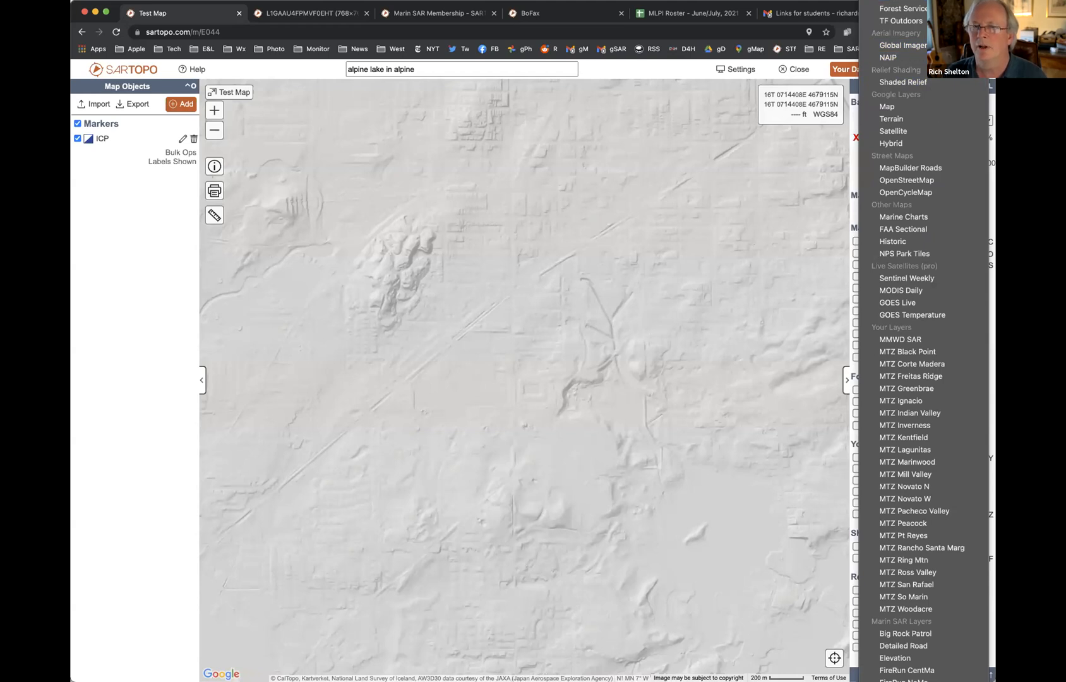
{"action": "left_click", "coordinate": [924, 11]}
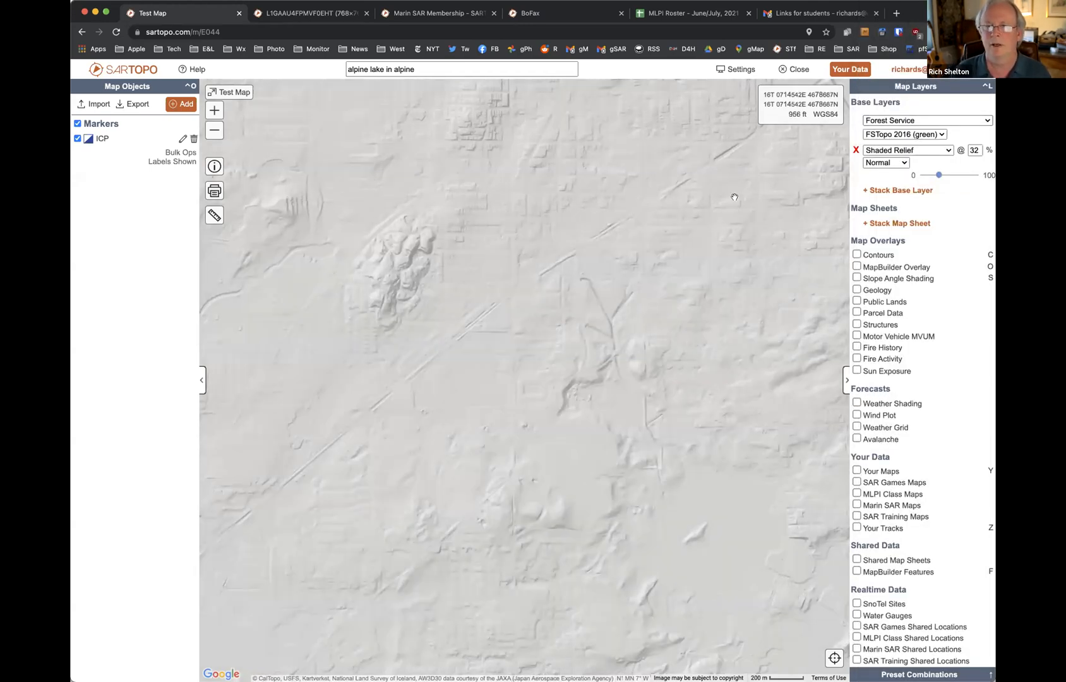
{"action": "left_click_drag", "start_coordinate": [649, 201], "coordinate": [508, 187]}
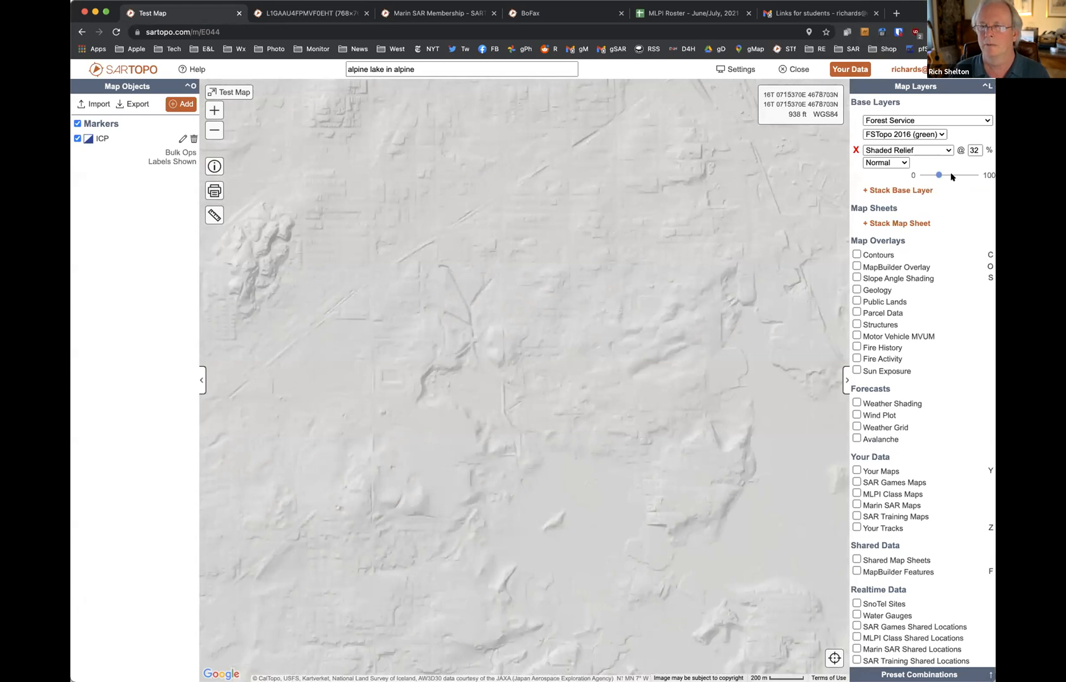
{"action": "left_click_drag", "start_coordinate": [939, 175], "coordinate": [864, 174]}
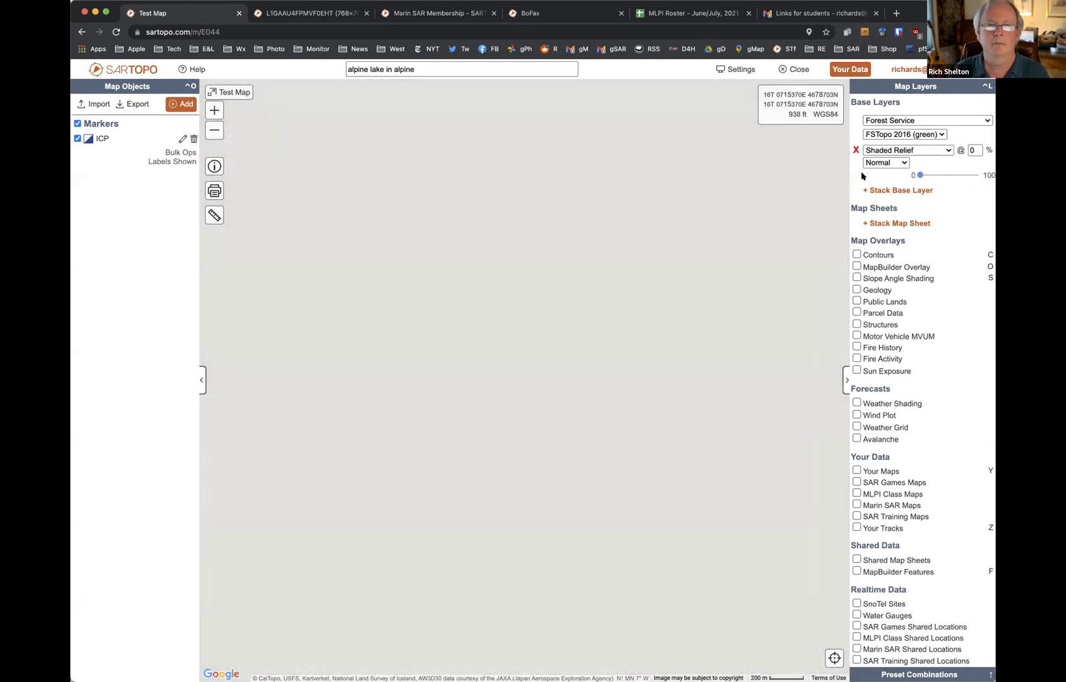
Switch the base layer to Scanned Topos and look over the map around Sharp Park and Woodland Cemetery
{"action": "left_click", "coordinate": [930, 121]}
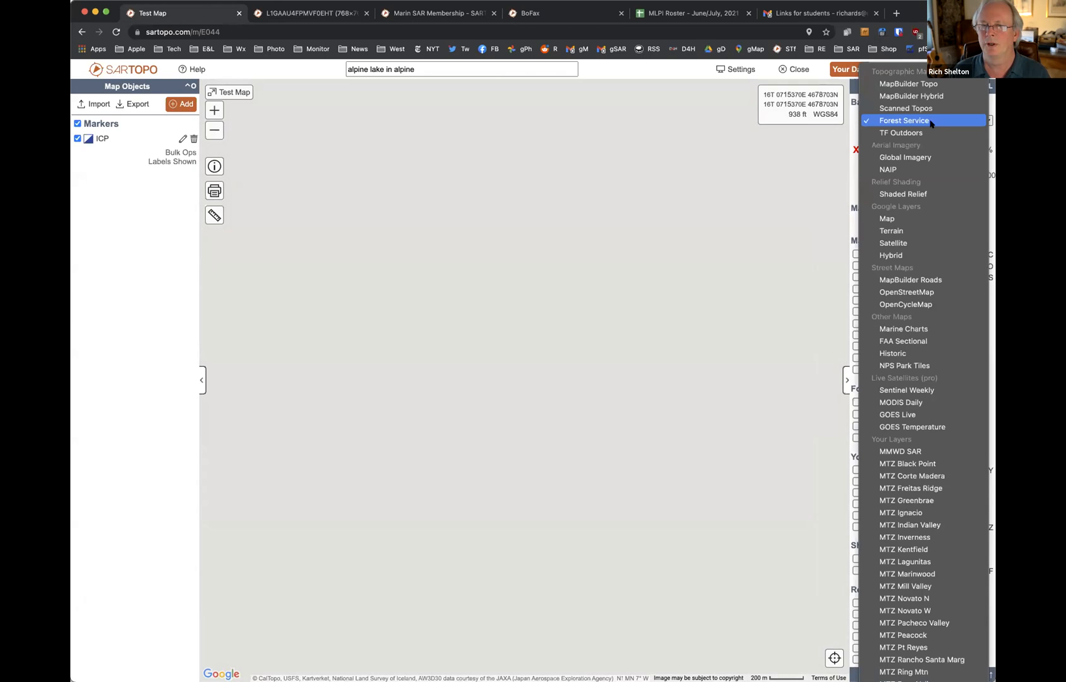
{"action": "left_click", "coordinate": [906, 108]}
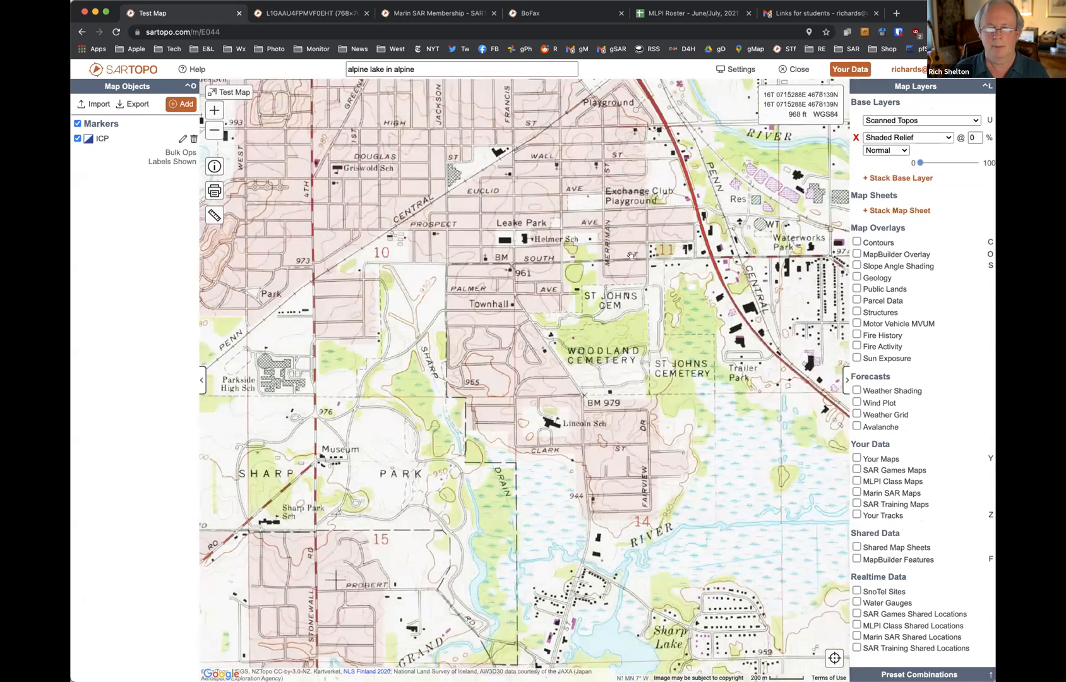
{"action": "left_click_drag", "start_coordinate": [631, 255], "coordinate": [558, 202]}
Extend the location search to "alpine lake in alpine county" and go to that place
{"action": "left_click", "coordinate": [468, 68]}
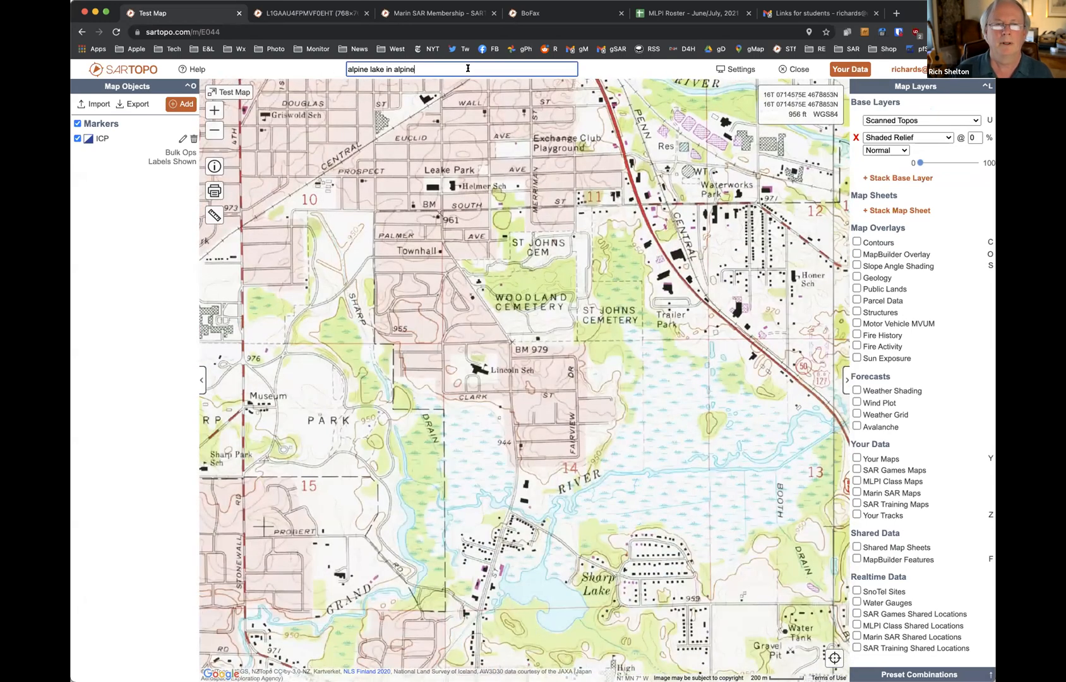
{"action": "type", "text": "county"}
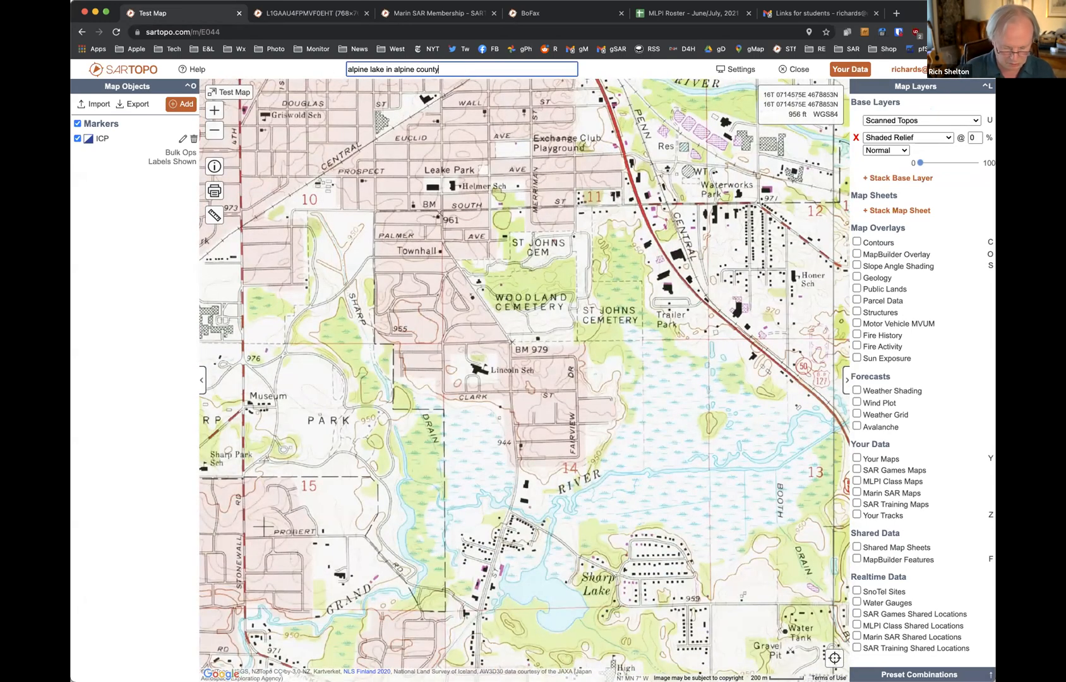
{"action": "key", "text": "Return"}
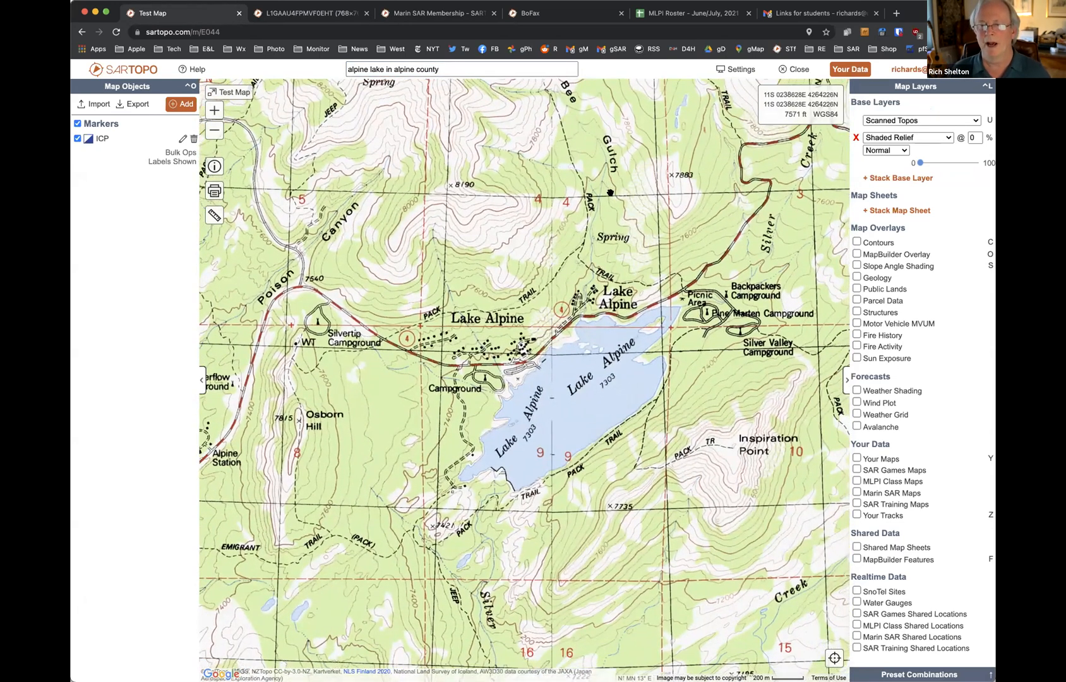
Change the base layer from Scanned Topos to Forest Service for the Lake Alpine area
{"action": "left_click", "coordinate": [930, 120]}
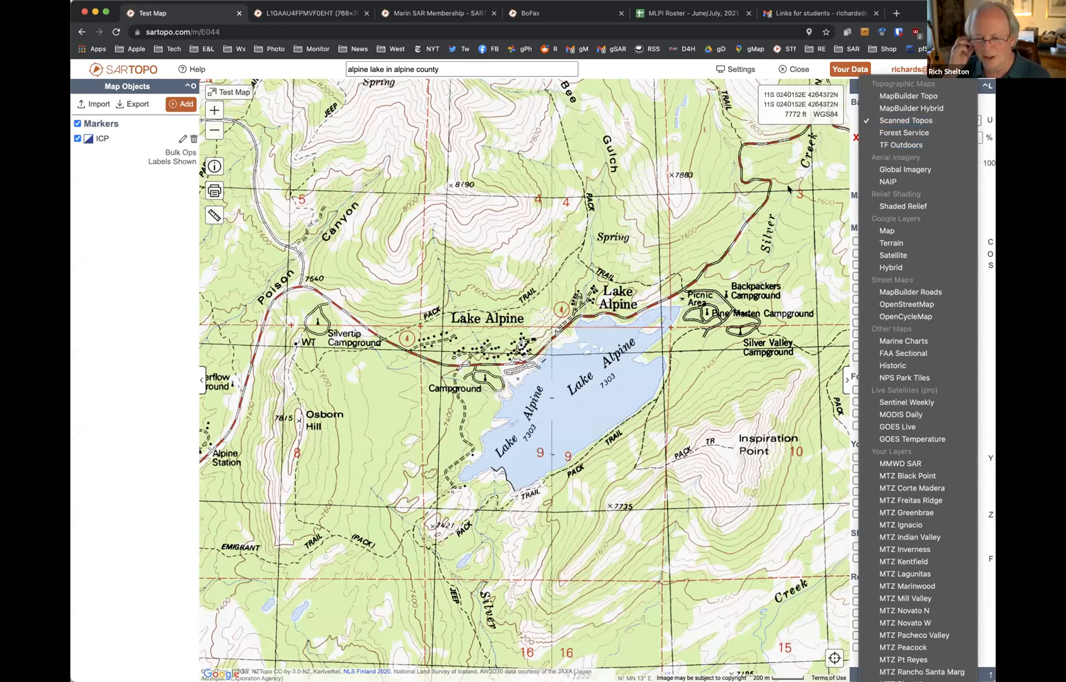
{"action": "left_click", "coordinate": [717, 260]}
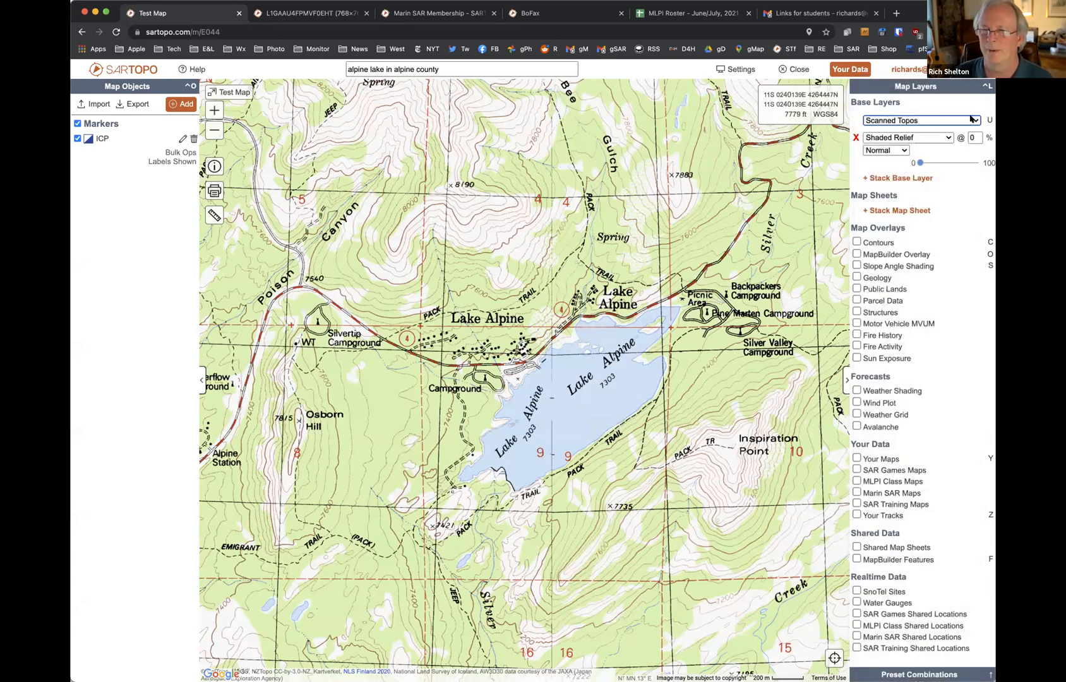
{"action": "left_click", "coordinate": [970, 119]}
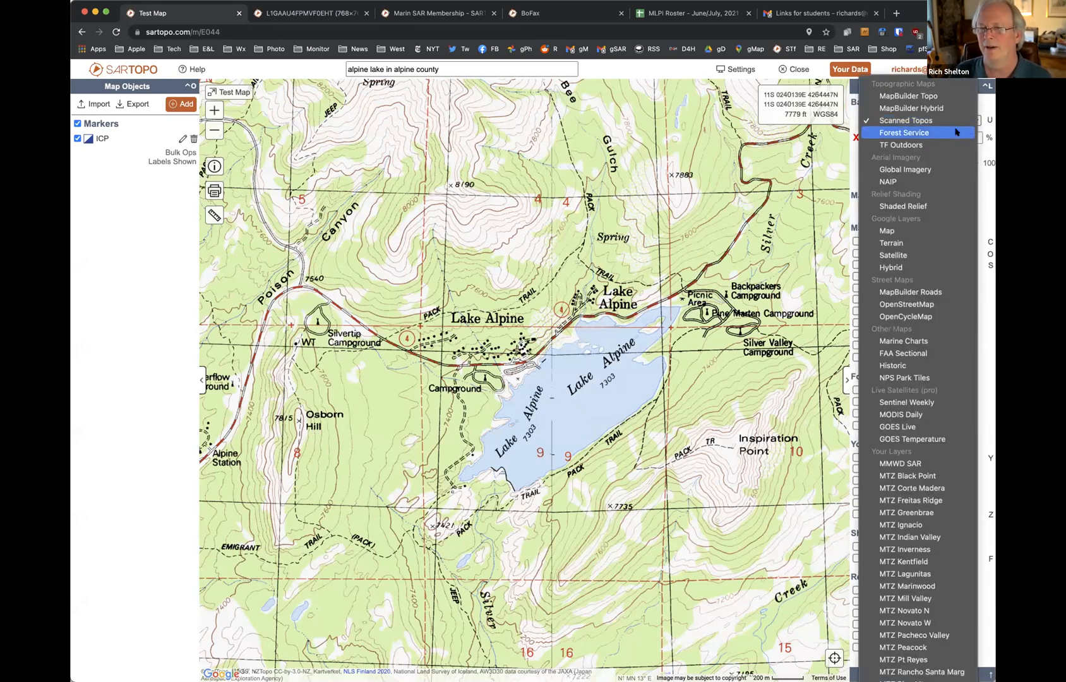
{"action": "left_click", "coordinate": [954, 132]}
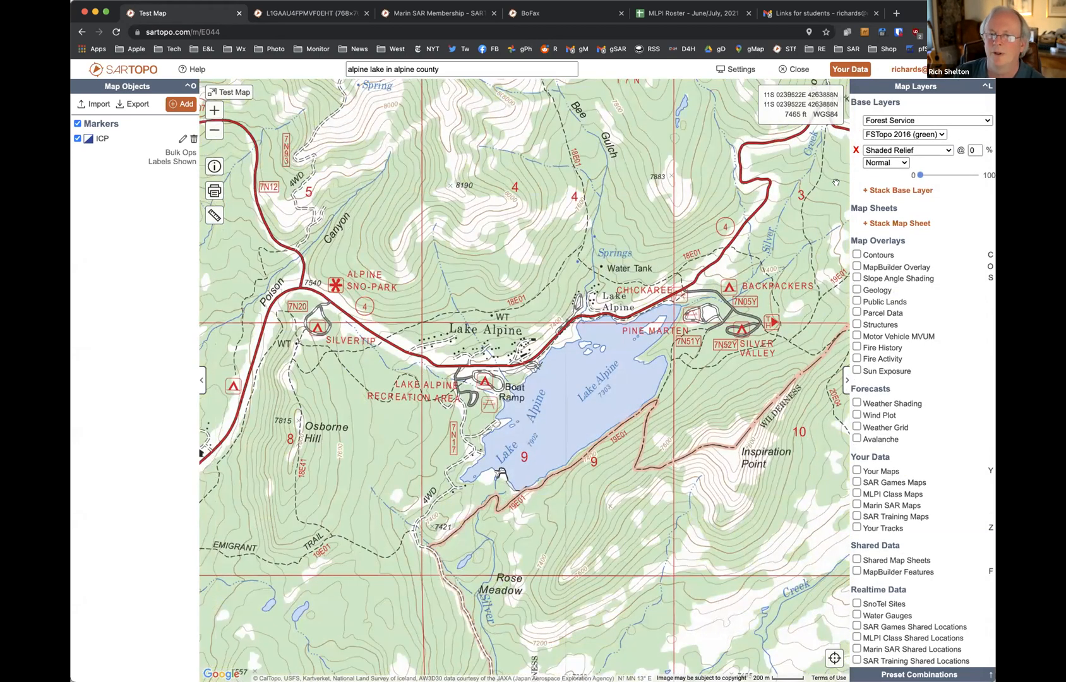
Try the FSTopo 2016 (white) version of the Forest Service layer, and return to FSTopo 2016 (green)
{"action": "left_click", "coordinate": [937, 136]}
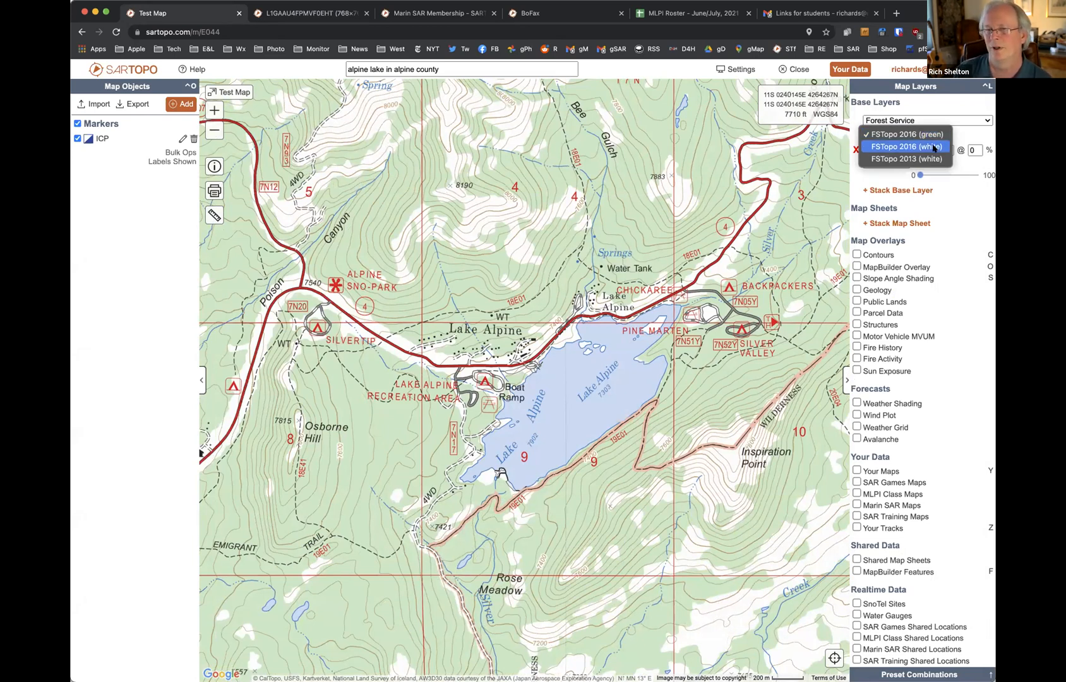
{"action": "left_click", "coordinate": [934, 147]}
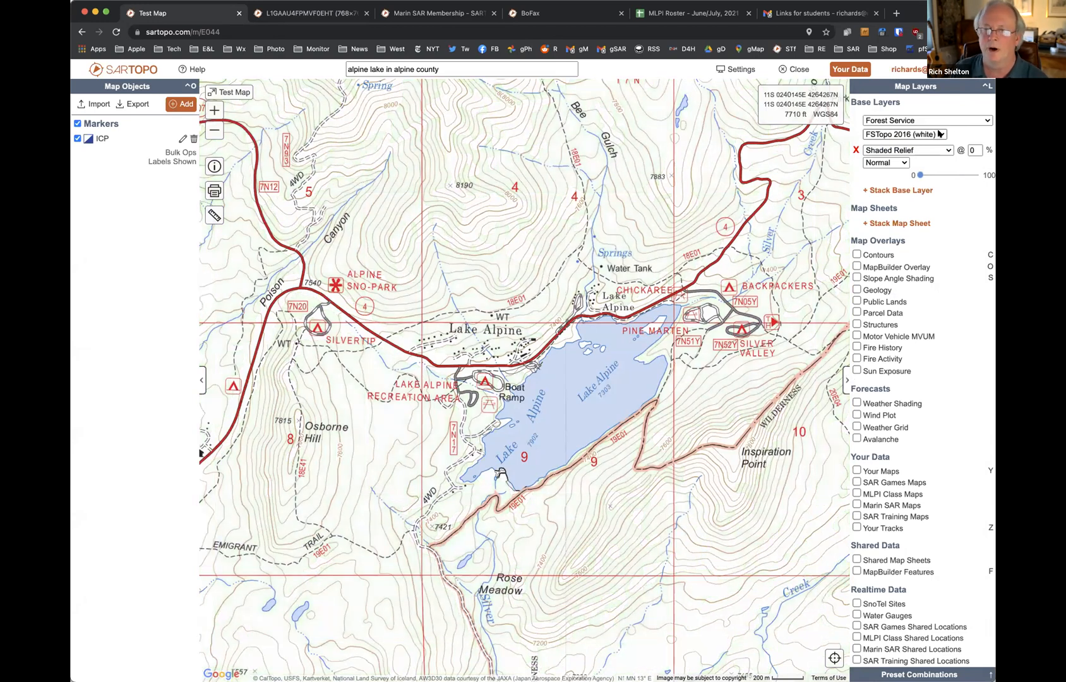
{"action": "left_click", "coordinate": [940, 134]}
{"action": "left_click", "coordinate": [938, 123]}
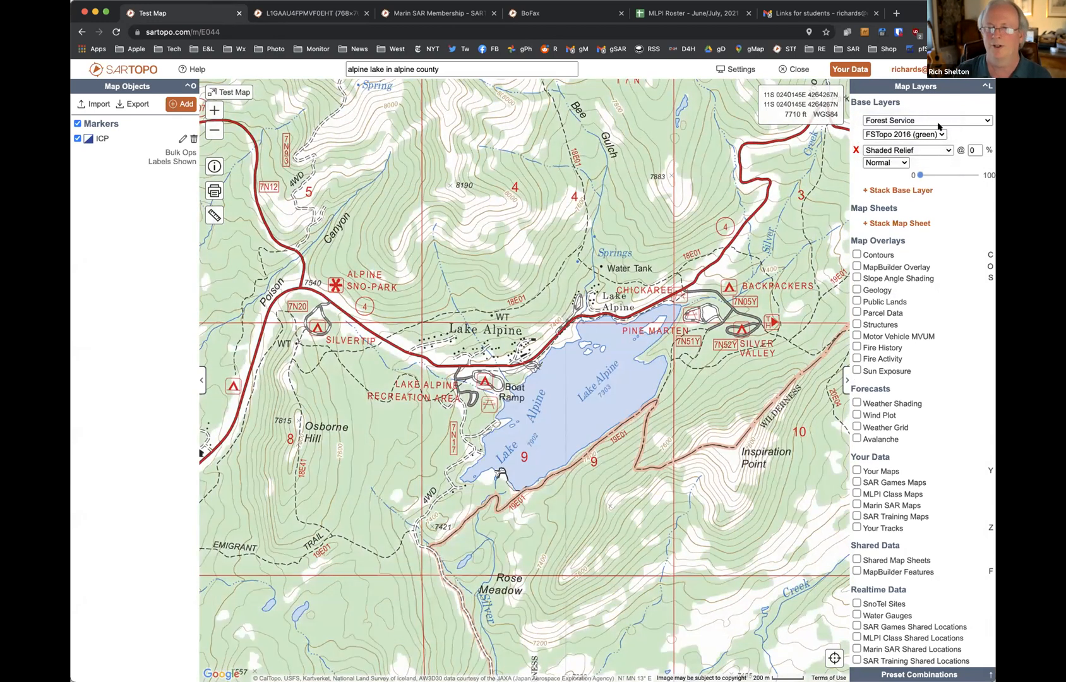
Raise the stacked Shaded Relief layer's opacity to 40% and look over the terrain between Lake Alpine and Duck Lake
{"action": "left_click_drag", "start_coordinate": [917, 176], "coordinate": [940, 177]}
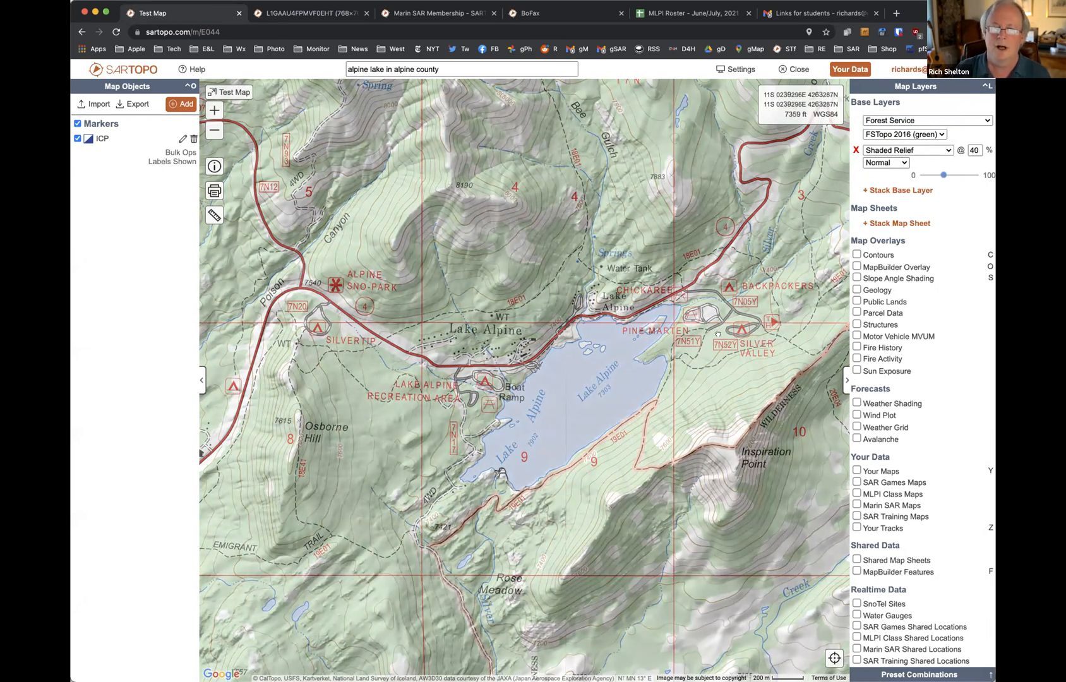
{"action": "left_click_drag", "start_coordinate": [697, 321], "coordinate": [469, 191]}
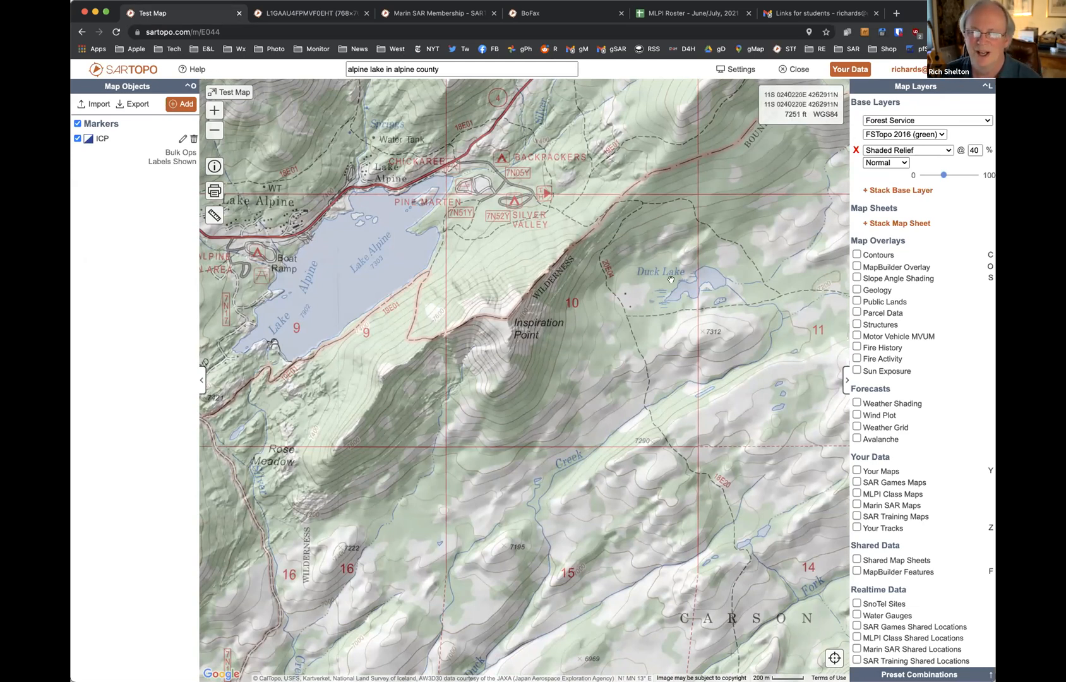
Replace the stacked Shaded Relief layer with NAIP at 100% opacity and examine the imagery along Lake Alpine's southeast shore
{"action": "left_click", "coordinate": [920, 151]}
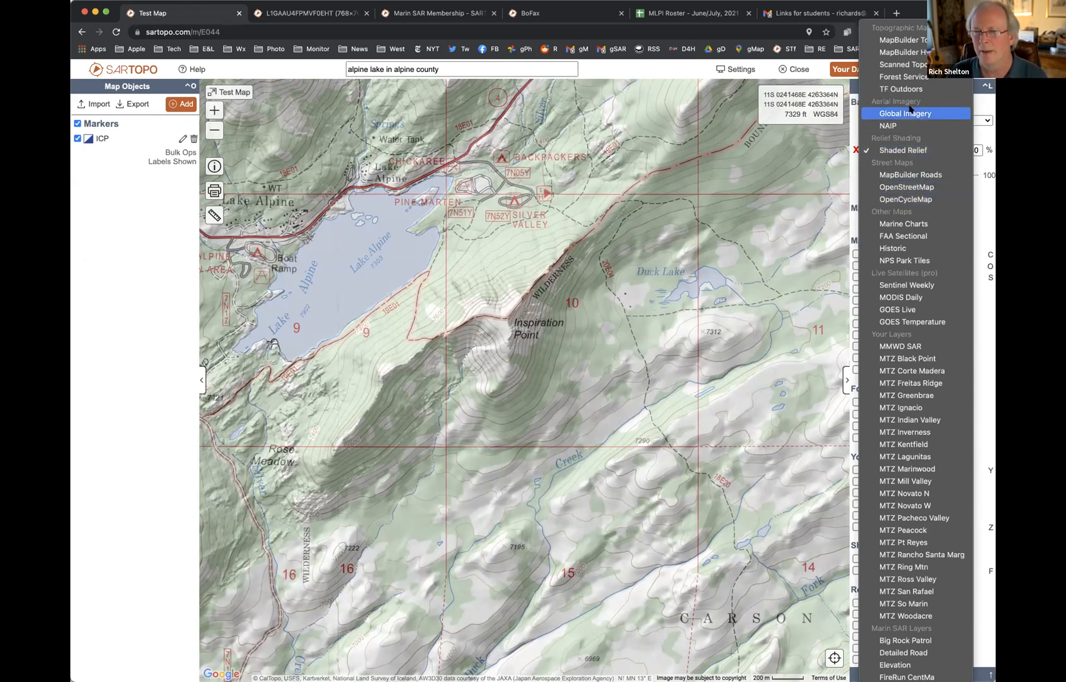
{"action": "left_click", "coordinate": [909, 125]}
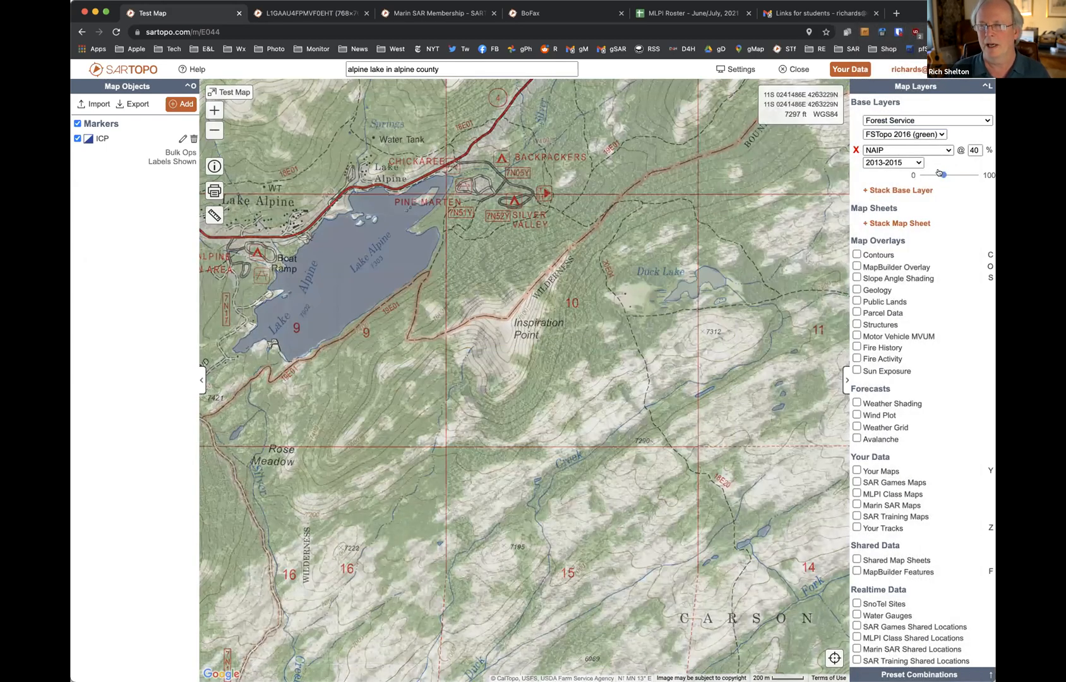
{"action": "left_click_drag", "start_coordinate": [941, 174], "coordinate": [978, 174]}
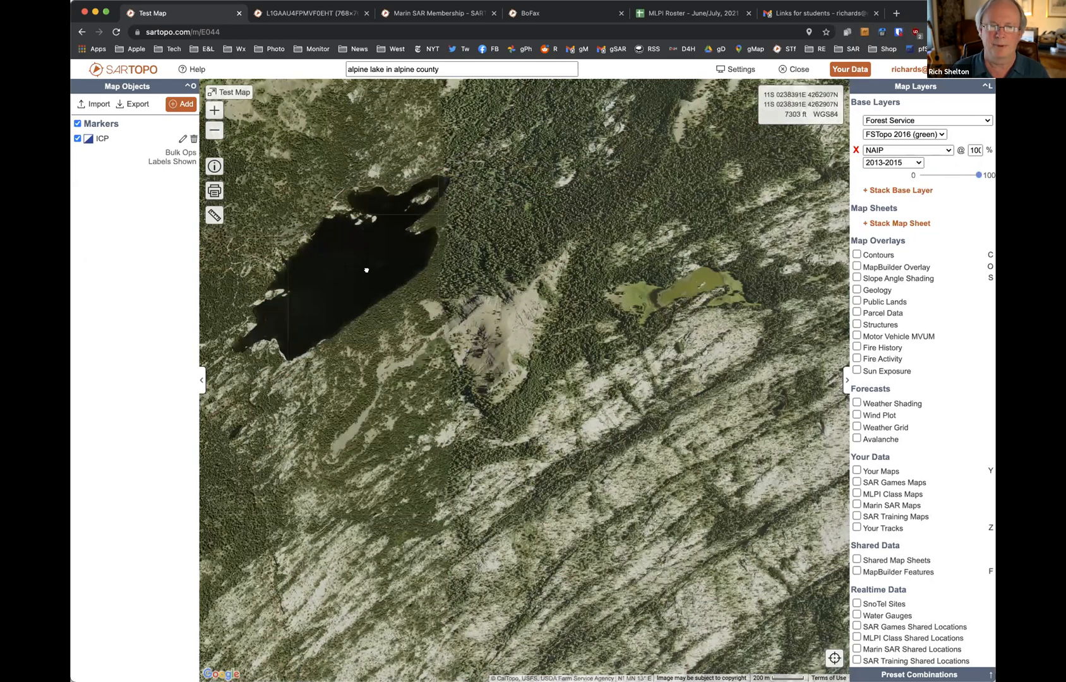
{"action": "left_click_drag", "start_coordinate": [369, 271], "coordinate": [540, 286]}
{"action": "scroll", "coordinate": [578, 307], "scroll_direction": "up", "scroll_amount": 2}
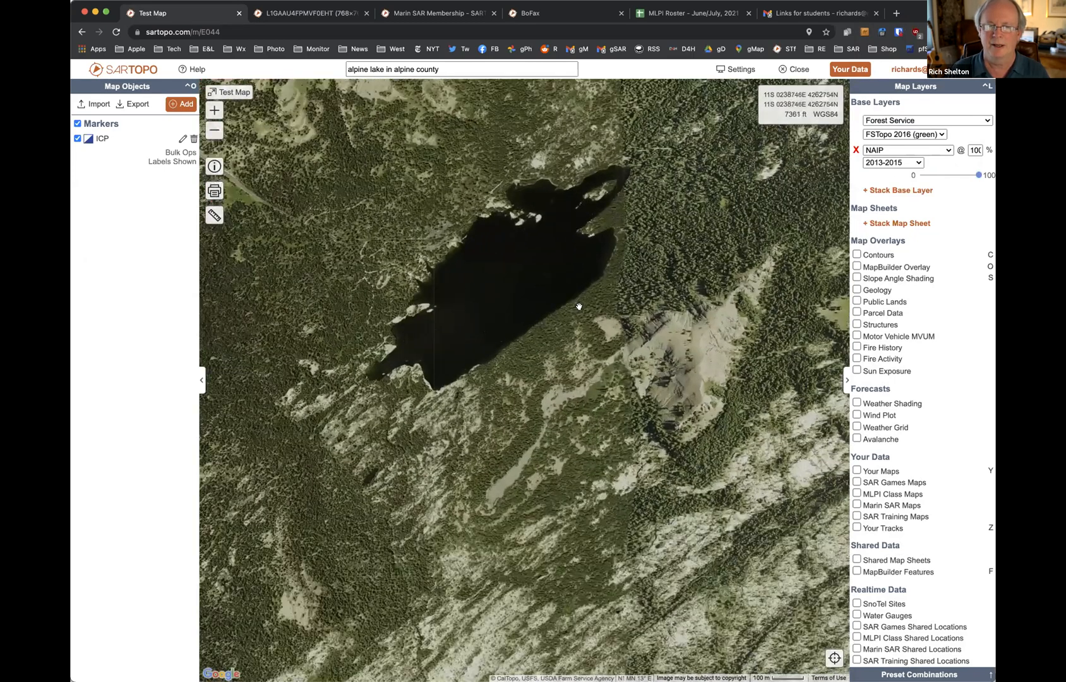
{"action": "scroll", "coordinate": [578, 306], "scroll_direction": "up", "scroll_amount": 2}
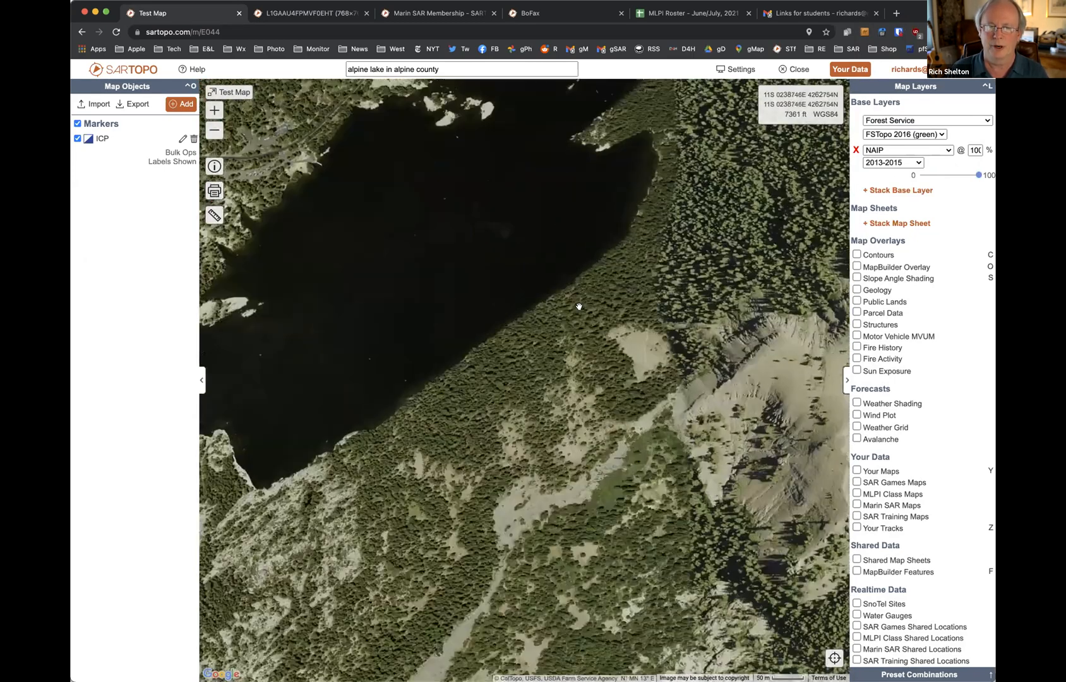
Turn on the MapBuilder Overlay and lower the NAIP layer's opacity to 0% to compare the trails with the Forest Service map
{"action": "left_click", "coordinate": [856, 266]}
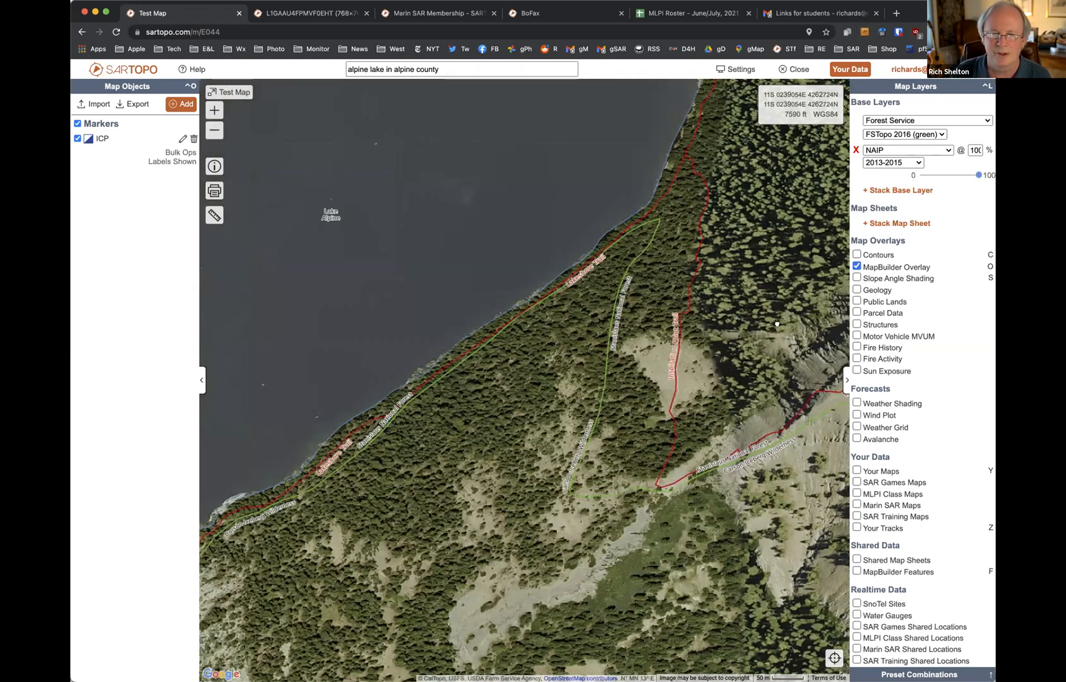
{"action": "left_click_drag", "start_coordinate": [773, 320], "coordinate": [809, 364]}
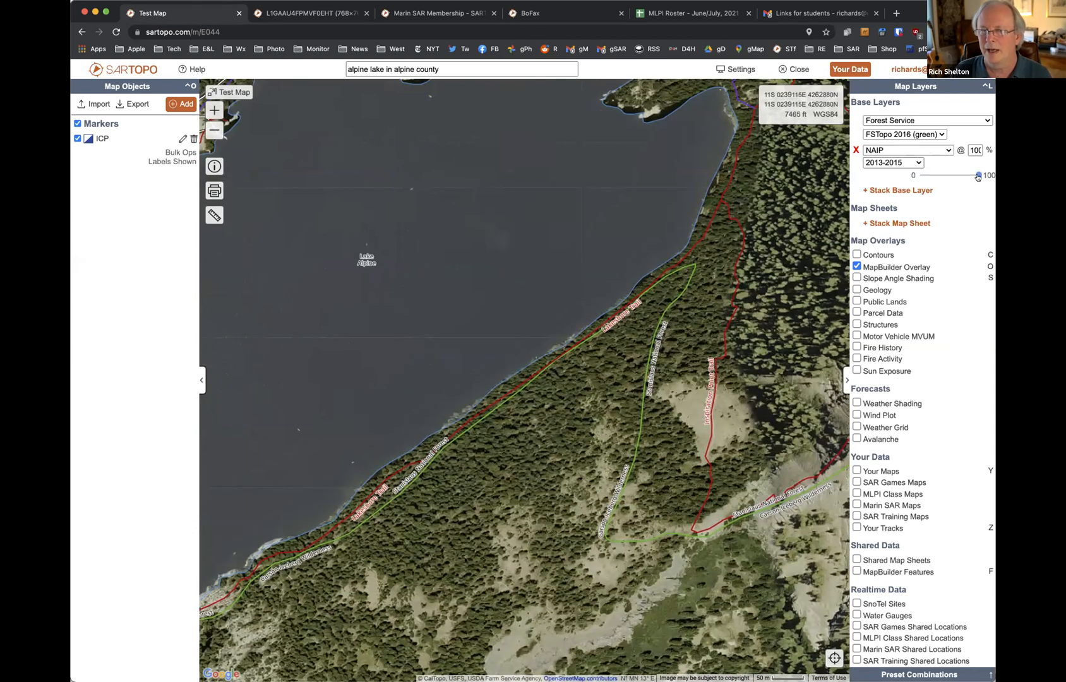
{"action": "left_click_drag", "start_coordinate": [978, 177], "coordinate": [896, 185]}
{"action": "left_click_drag", "start_coordinate": [523, 184], "coordinate": [371, 166]}
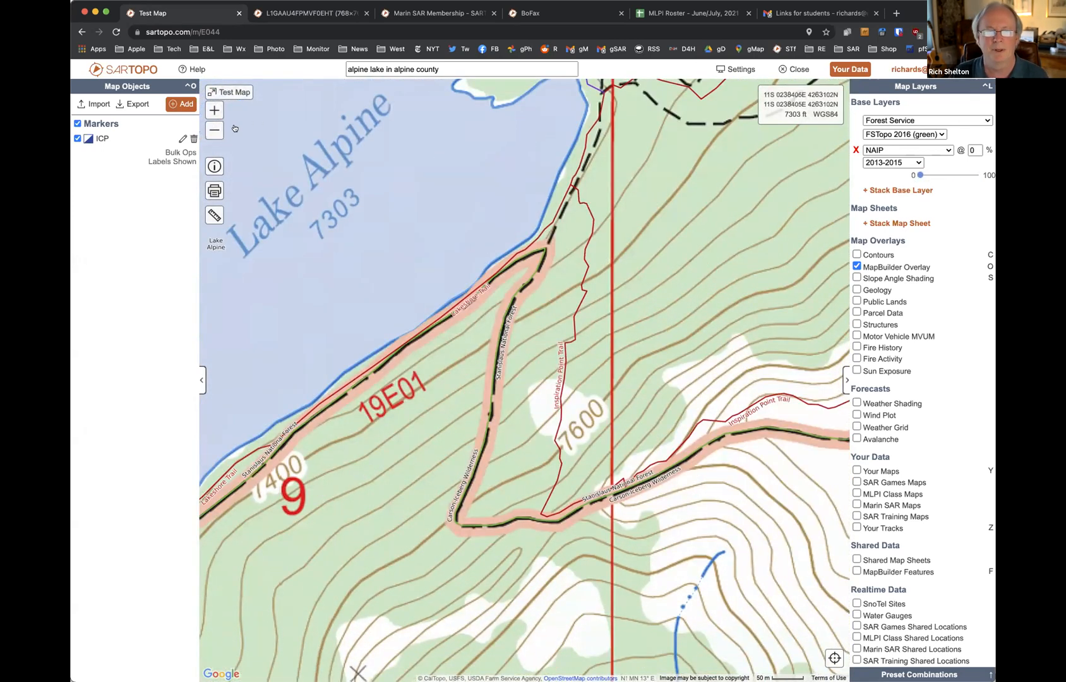
{"action": "left_click", "coordinate": [211, 133]}
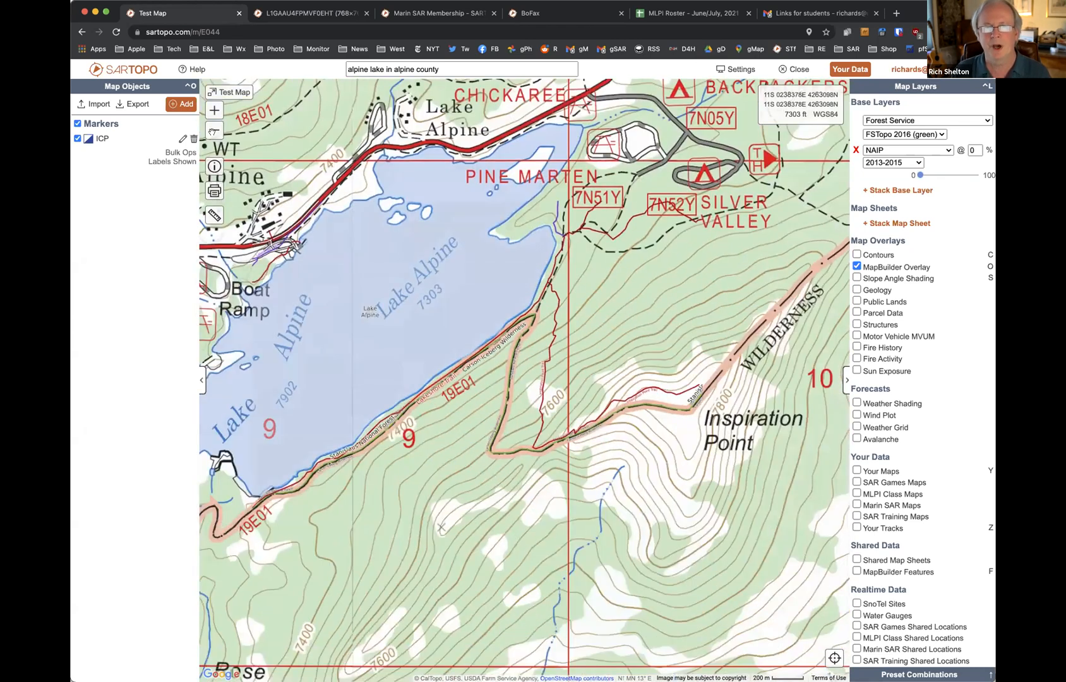
{"action": "left_click", "coordinate": [214, 131]}
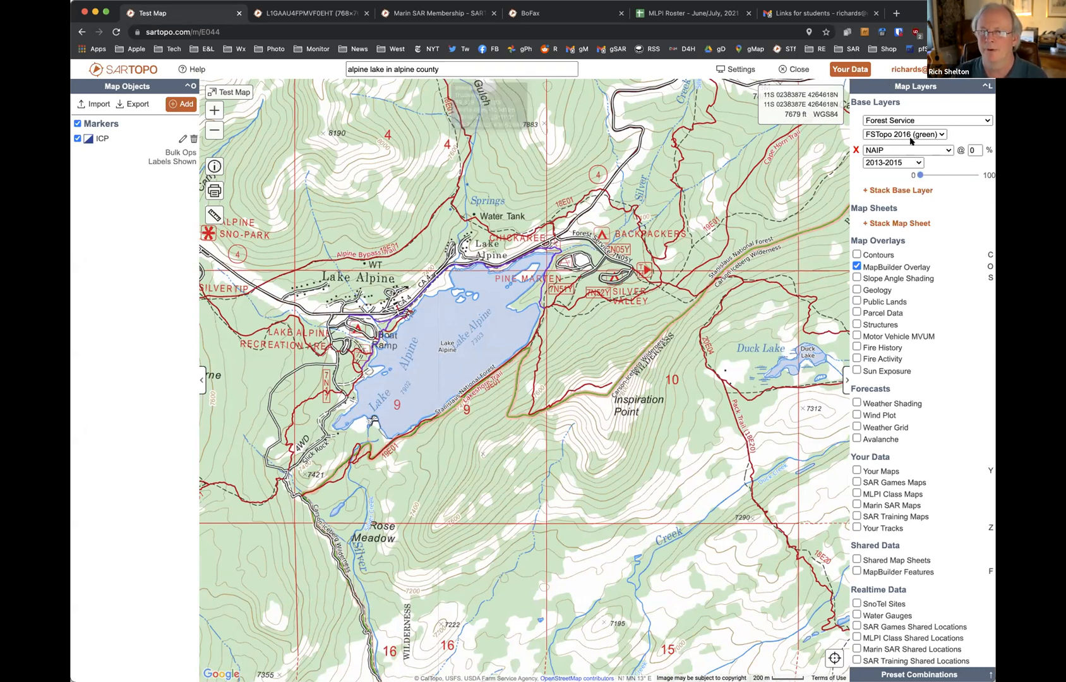
Change the location search to "alpine lake in Marin" and go to that place
{"action": "left_click", "coordinate": [508, 72]}
{"action": "key", "text": "BackSpace"}
{"action": "key", "text": "BackSpace"}
{"action": "key", "text": "BackSpace"}
{"action": "key", "text": "BackSpace"}
{"action": "key", "text": "BackSpace"}
{"action": "key", "text": "BackSpace"}
{"action": "key", "text": "BackSpace"}
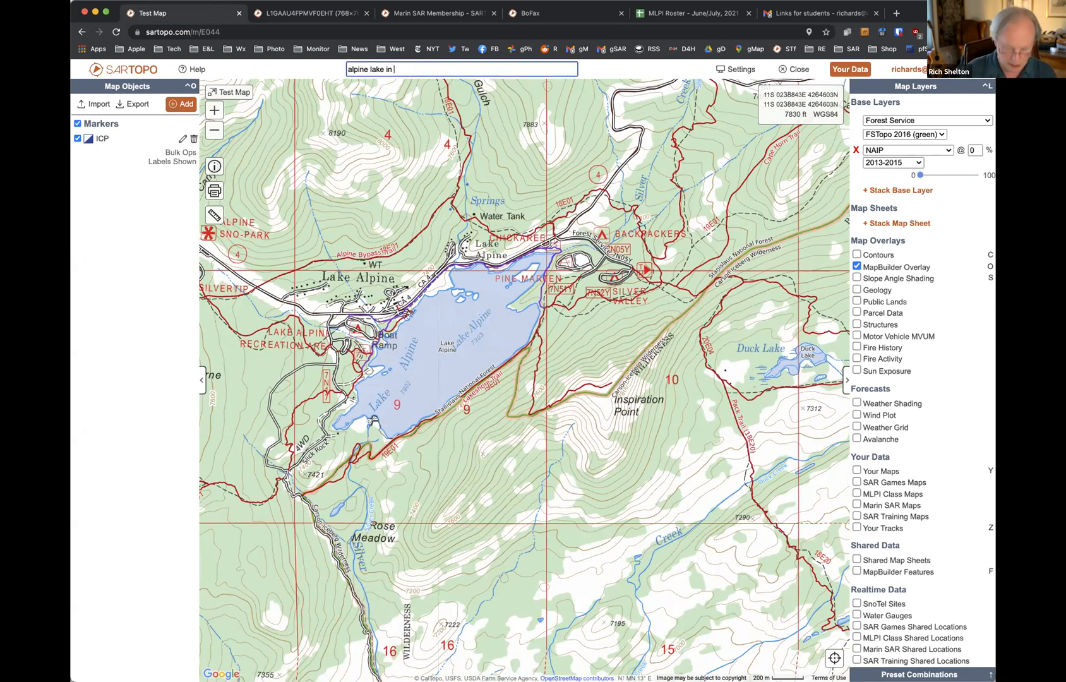
{"action": "type", "text": "marin"}
{"action": "key", "text": "Return"}
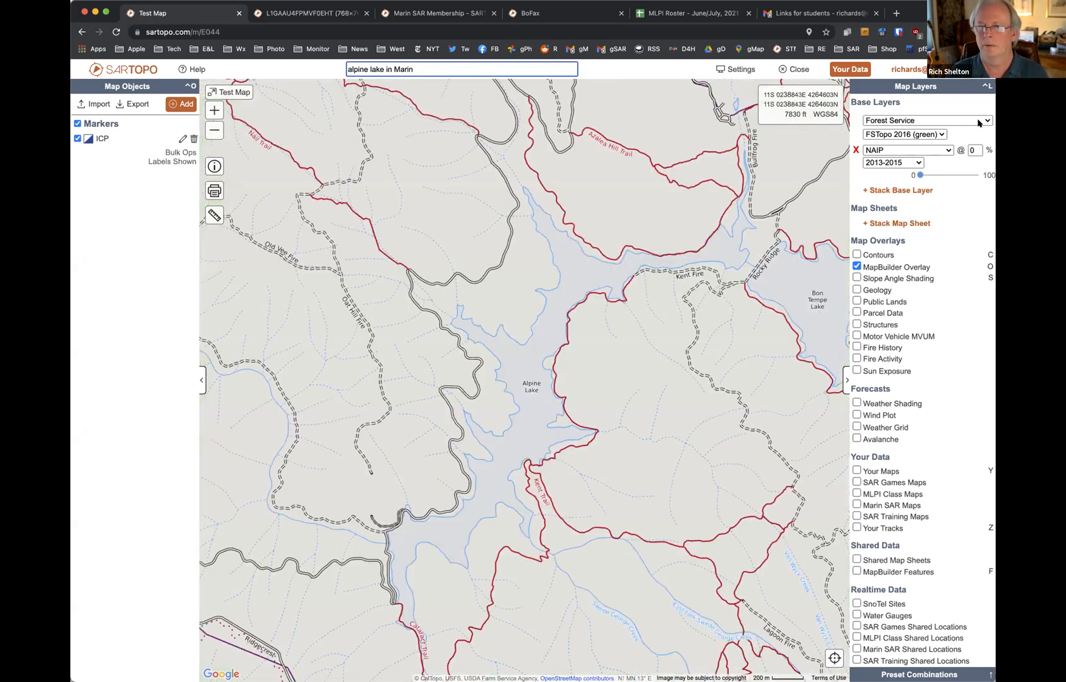
Change the base layer to MapBuilder Topo and turn off the MapBuilder Overlay
{"action": "left_click", "coordinate": [939, 134]}
{"action": "left_click", "coordinate": [971, 127]}
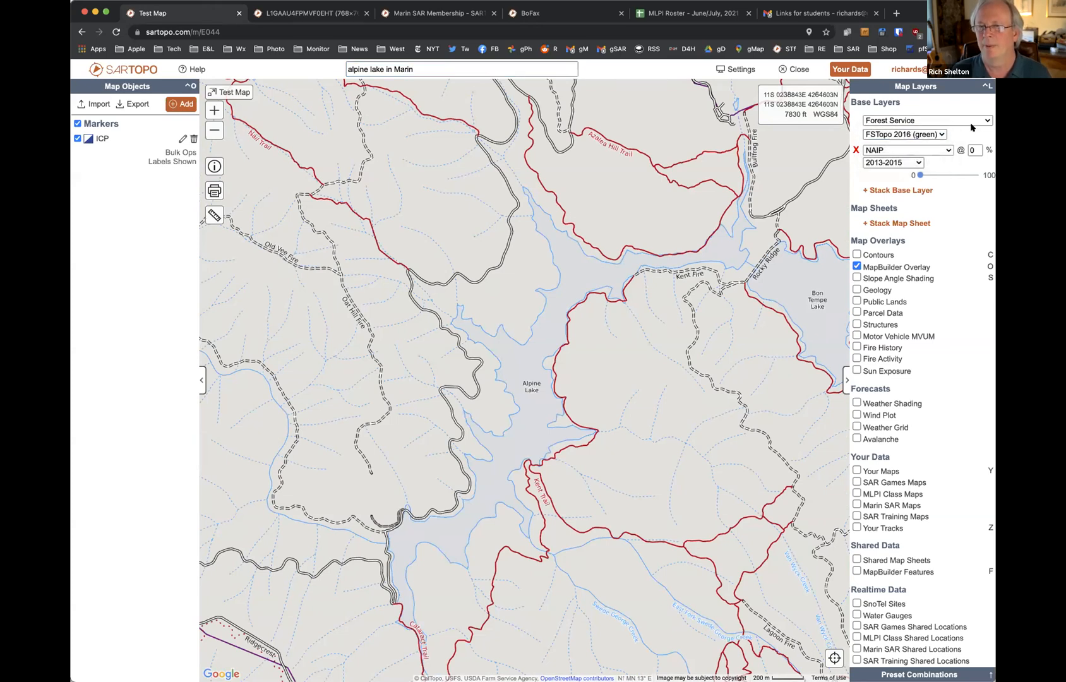
{"action": "left_click", "coordinate": [985, 122]}
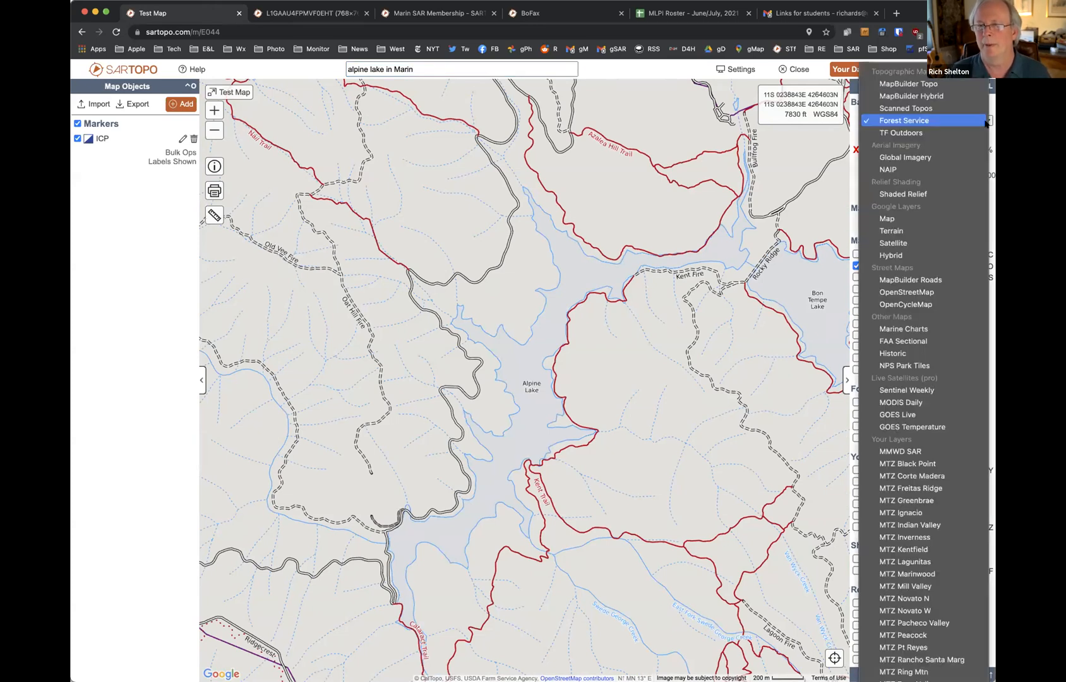
{"action": "left_click", "coordinate": [971, 85]}
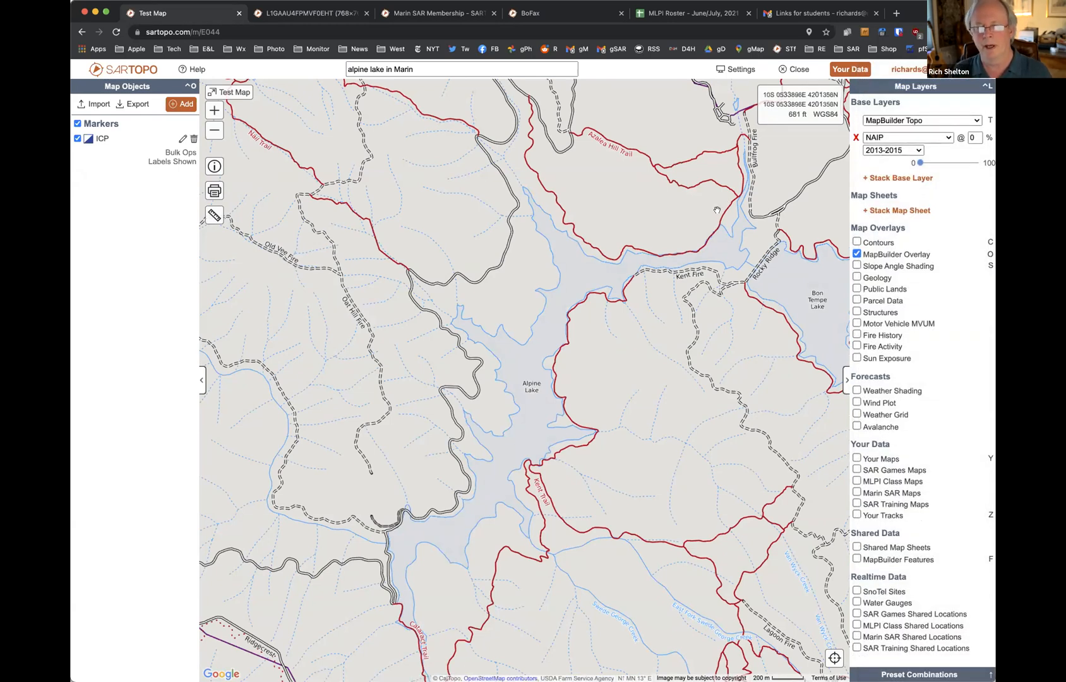
{"action": "left_click", "coordinate": [857, 254]}
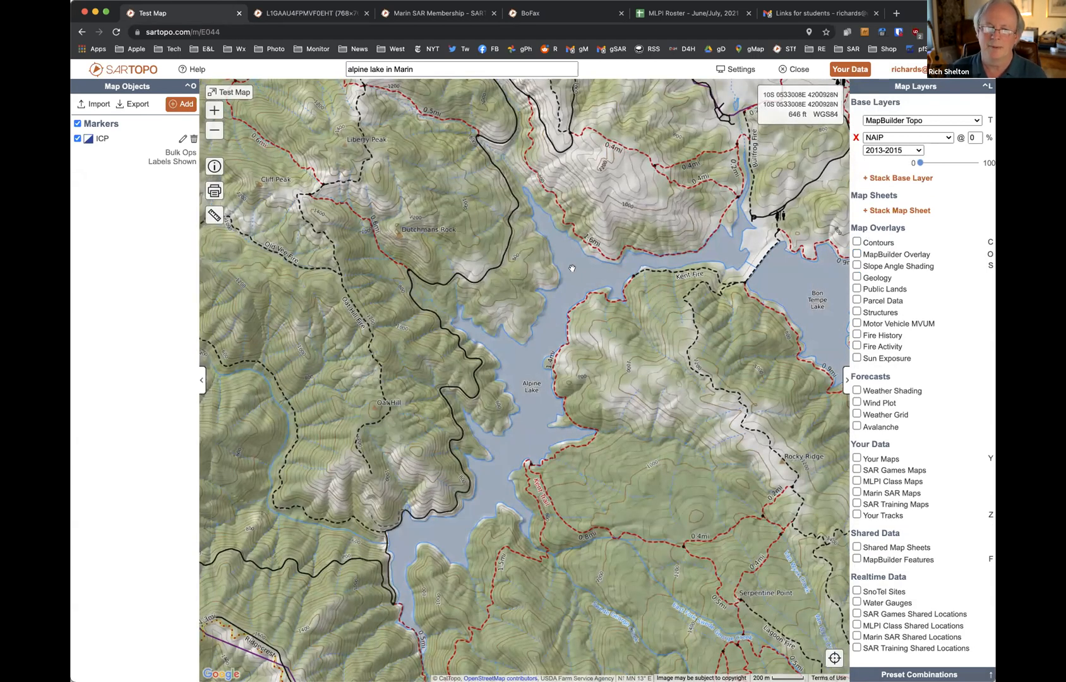
Look over the MapBuilder Topo map north of Alpine Lake, and change the base layer to MapBuilder Hybrid
{"action": "left_click_drag", "start_coordinate": [580, 267], "coordinate": [620, 400]}
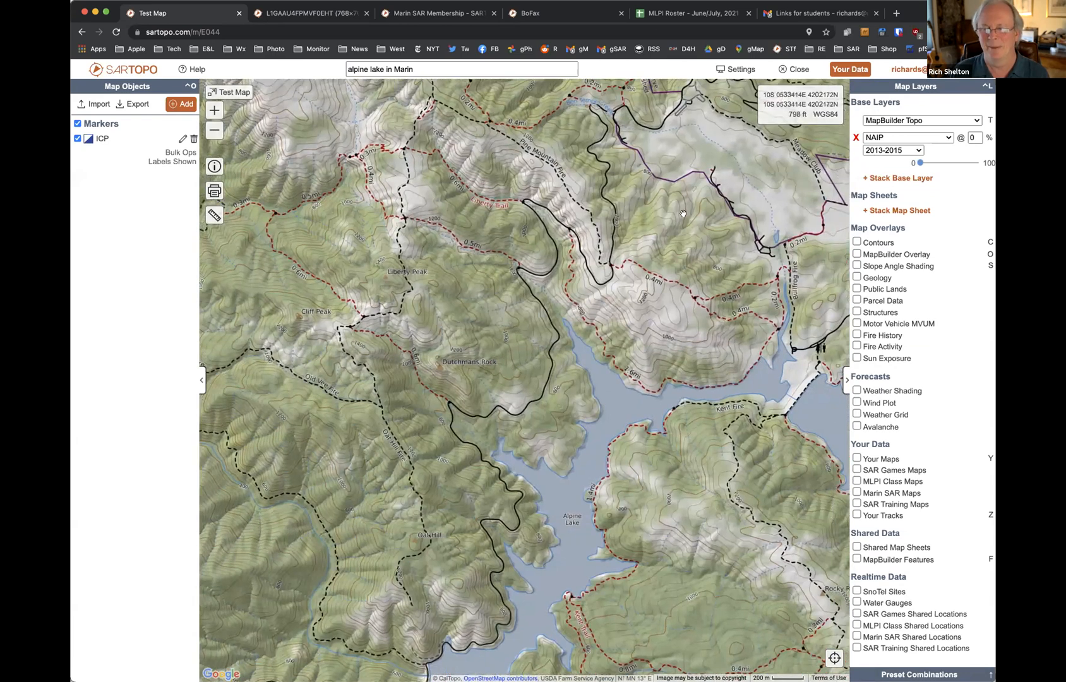
{"action": "left_click_drag", "start_coordinate": [681, 217], "coordinate": [577, 317]}
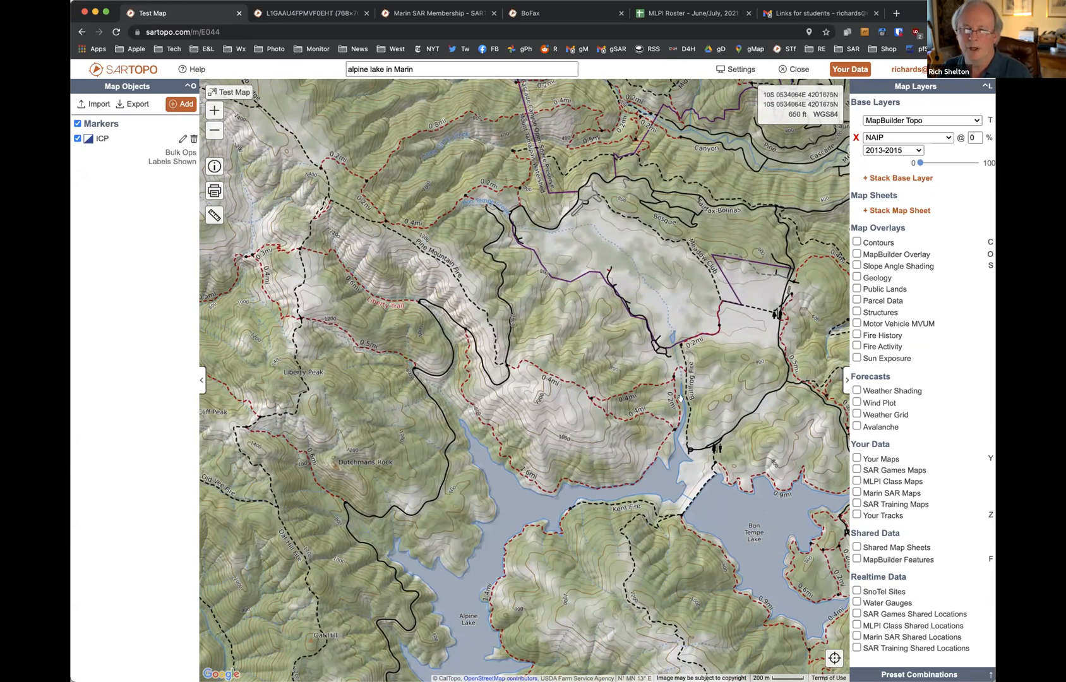
{"action": "scroll", "coordinate": [663, 406], "scroll_direction": "up", "scroll_amount": 2}
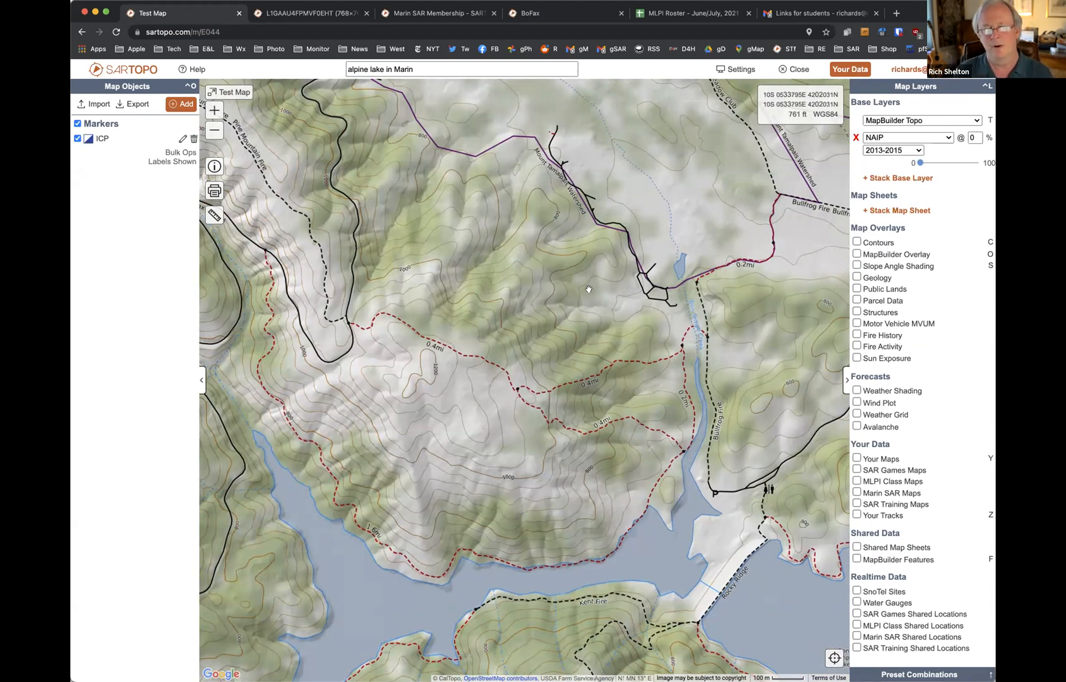
{"action": "left_click", "coordinate": [215, 131]}
{"action": "left_click", "coordinate": [921, 120]}
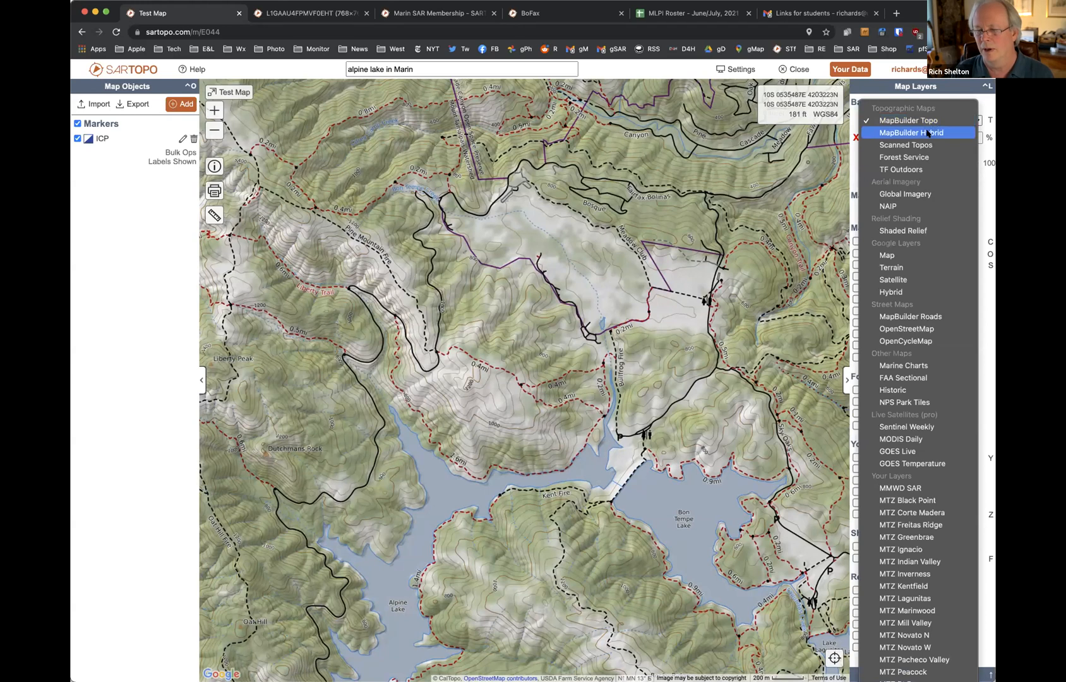
{"action": "left_click", "coordinate": [927, 133]}
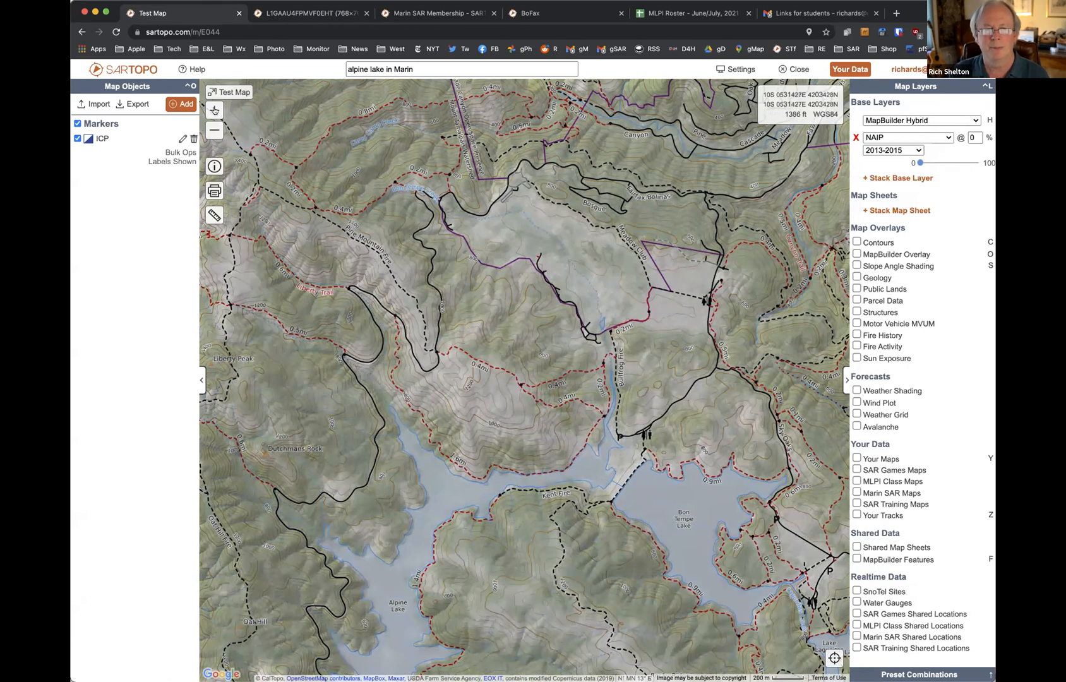
Examine the MapBuilder Hybrid map up close along the Azalea Hill Trail and in the surrounding area north of Alpine Lake
{"action": "left_click", "coordinate": [214, 111]}
{"action": "left_click", "coordinate": [215, 110]}
{"action": "left_click", "coordinate": [215, 111]}
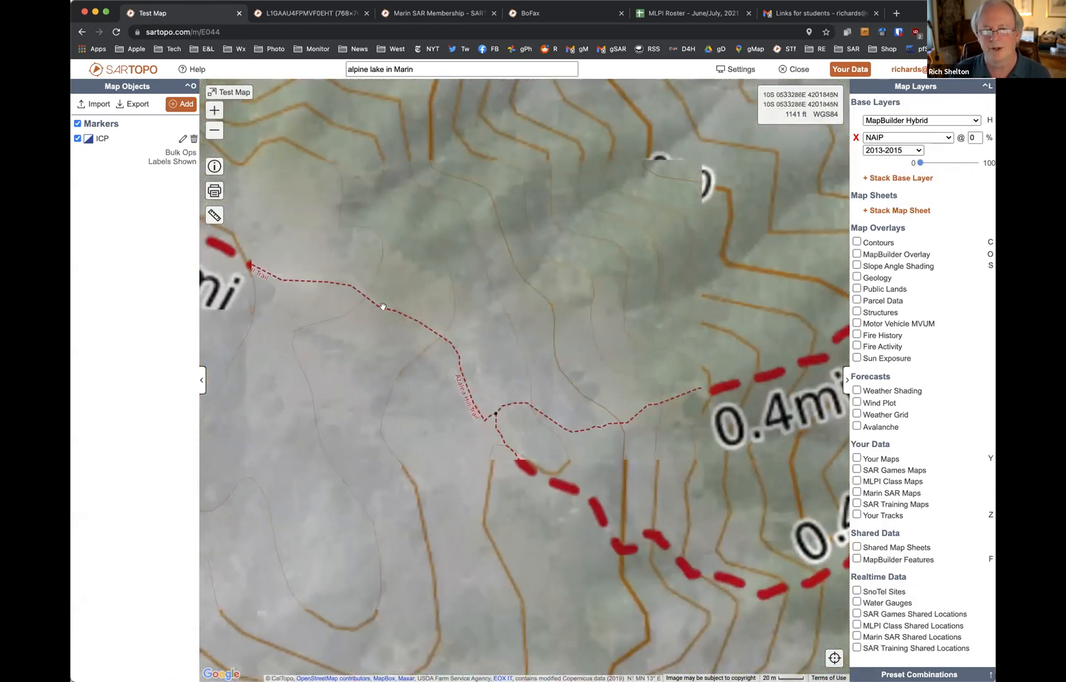
{"action": "left_click_drag", "start_coordinate": [383, 307], "coordinate": [600, 280]}
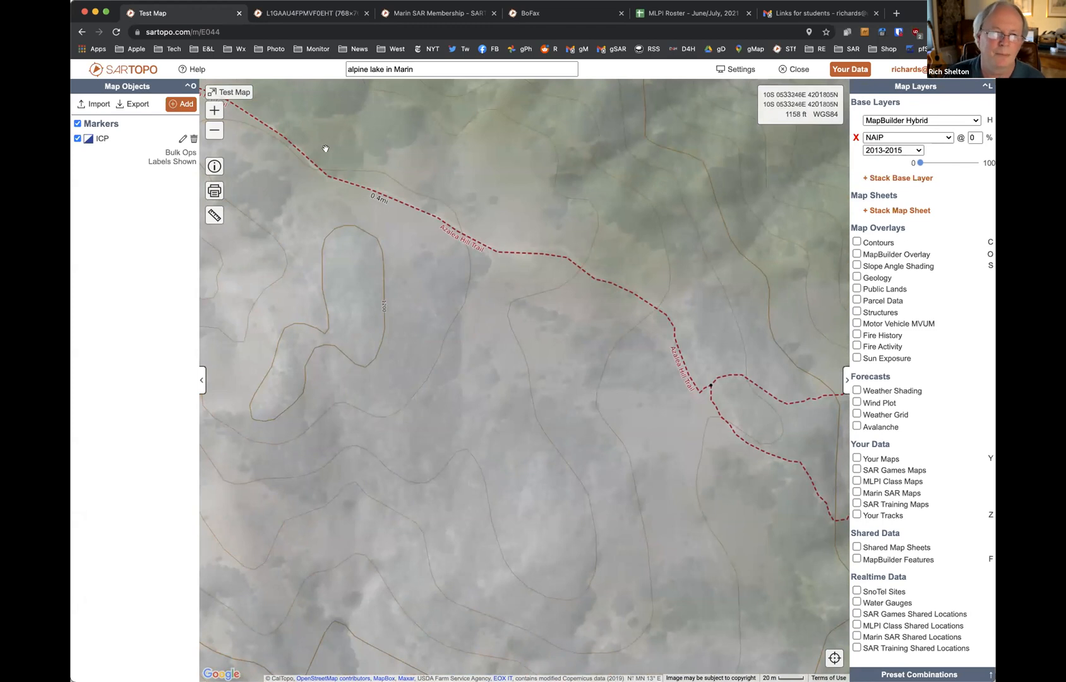
{"action": "left_click", "coordinate": [214, 130]}
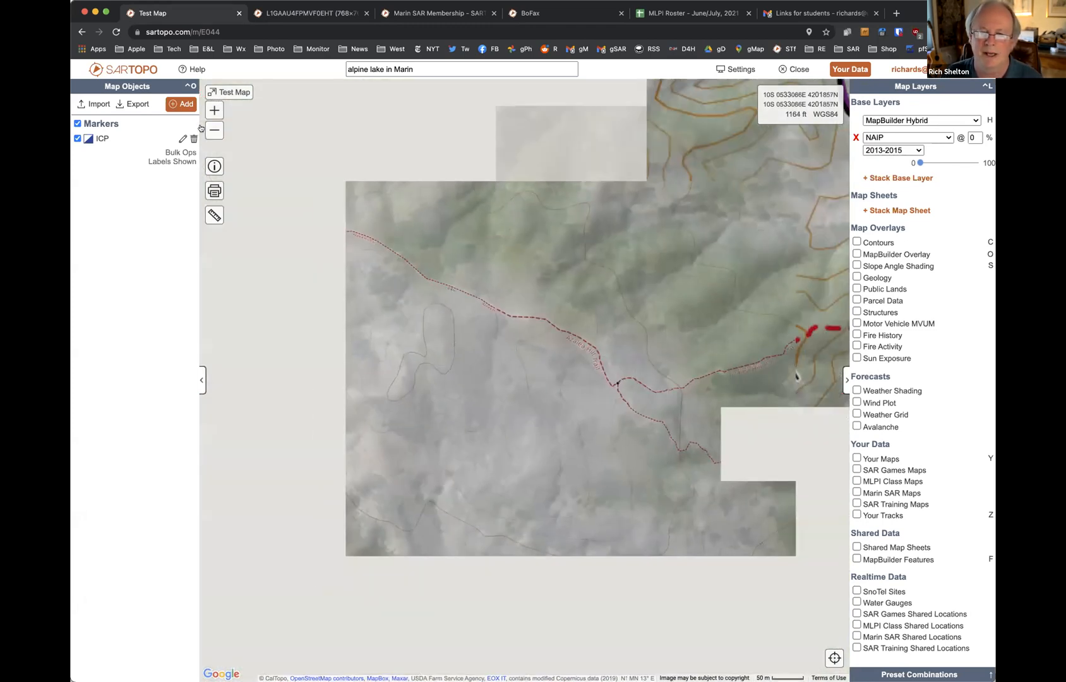
{"action": "left_click", "coordinate": [214, 131]}
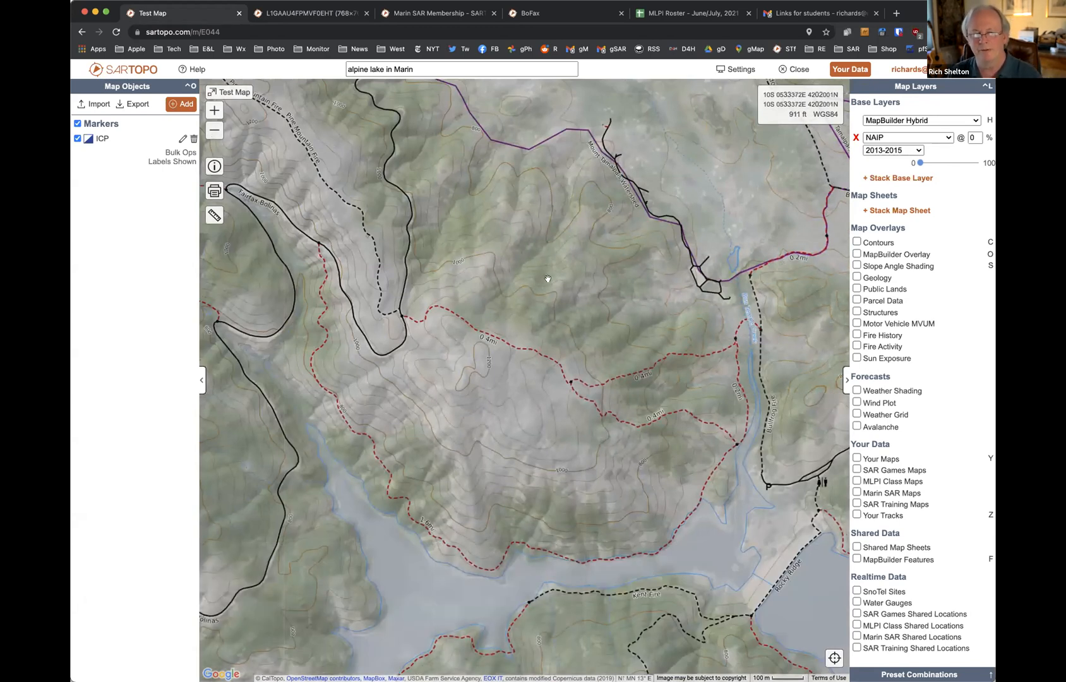
{"action": "left_click_drag", "start_coordinate": [576, 297], "coordinate": [464, 291]}
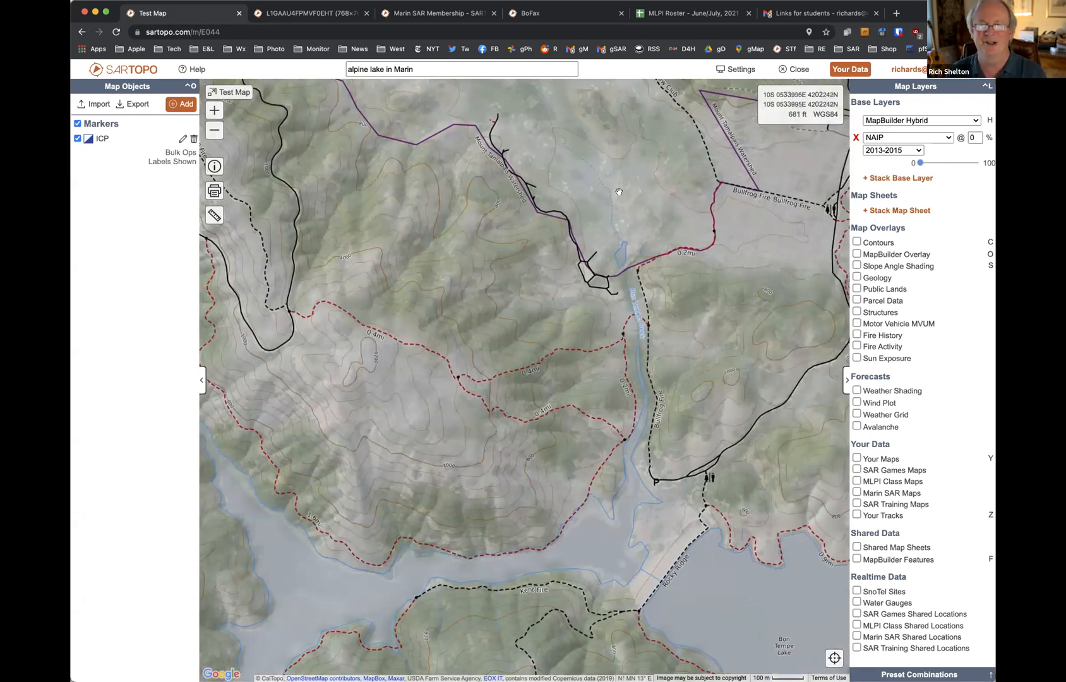
Remove the stacked NAIP layer and change the base layer to Historic
{"action": "scroll", "coordinate": [624, 195], "scroll_direction": "up", "scroll_amount": 2}
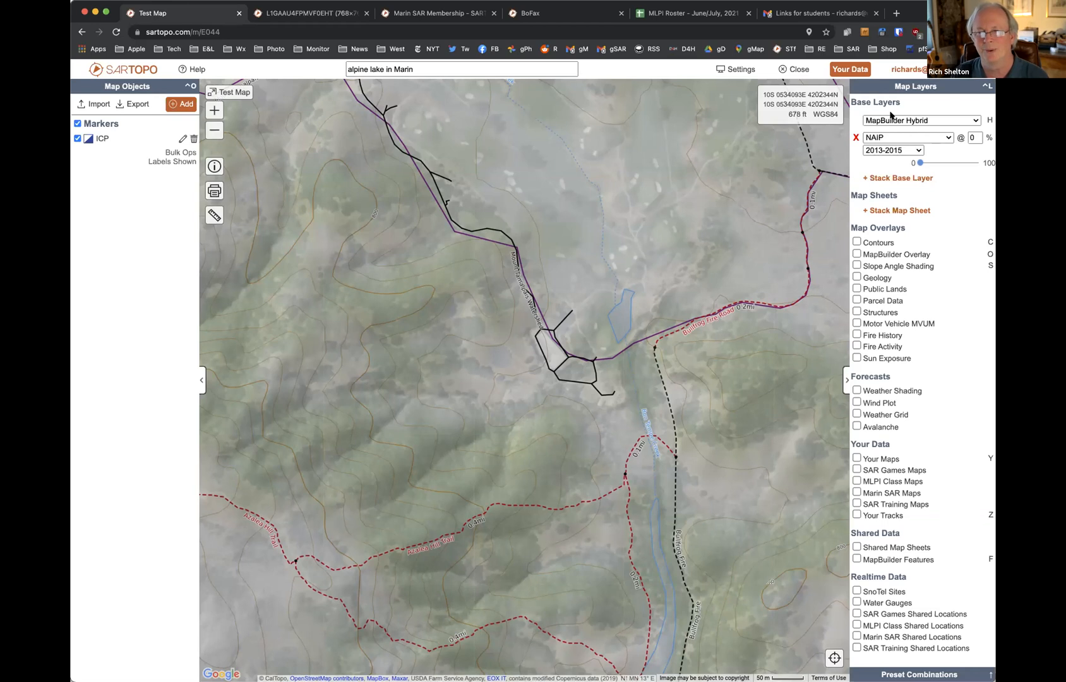
{"action": "left_click", "coordinate": [856, 137]}
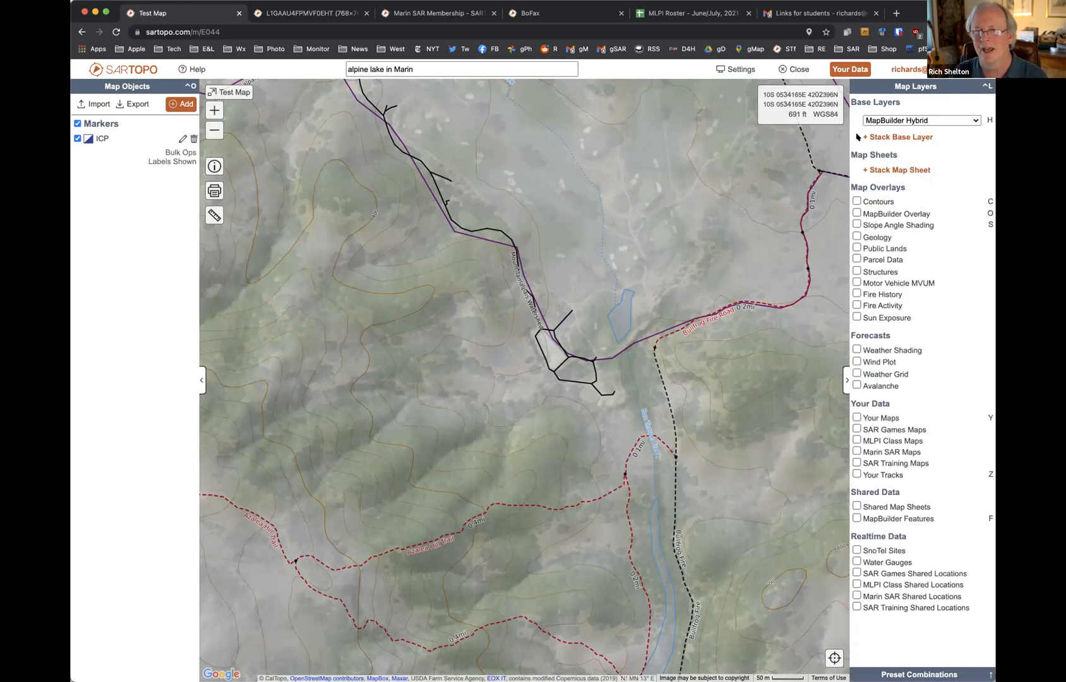
{"action": "left_click", "coordinate": [924, 121]}
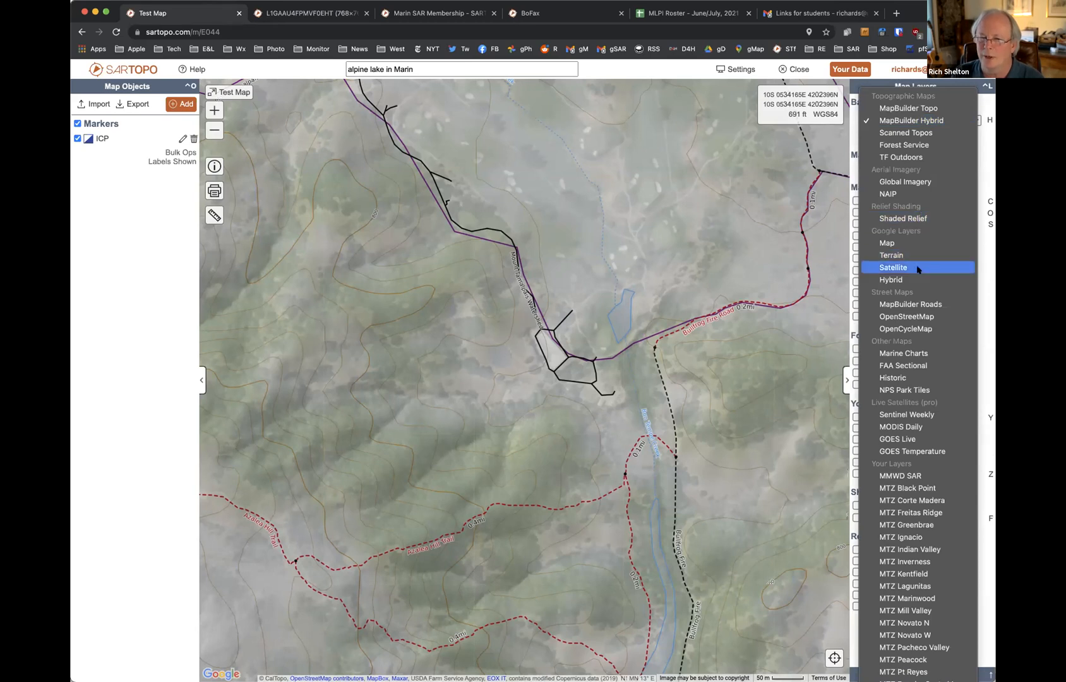
{"action": "left_click", "coordinate": [919, 374]}
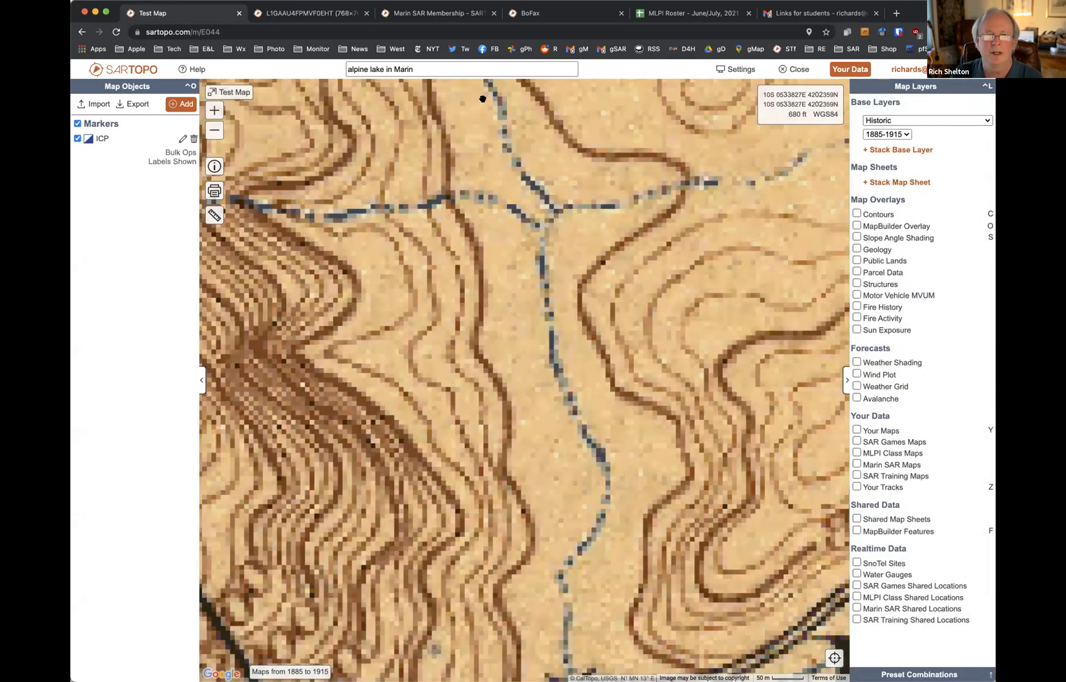
Look over the 1885-1915 historic map from Bolinas to San Rafael, and switch the historic period to 1915-1945
{"action": "left_click", "coordinate": [209, 130]}
{"action": "left_click", "coordinate": [209, 130]}
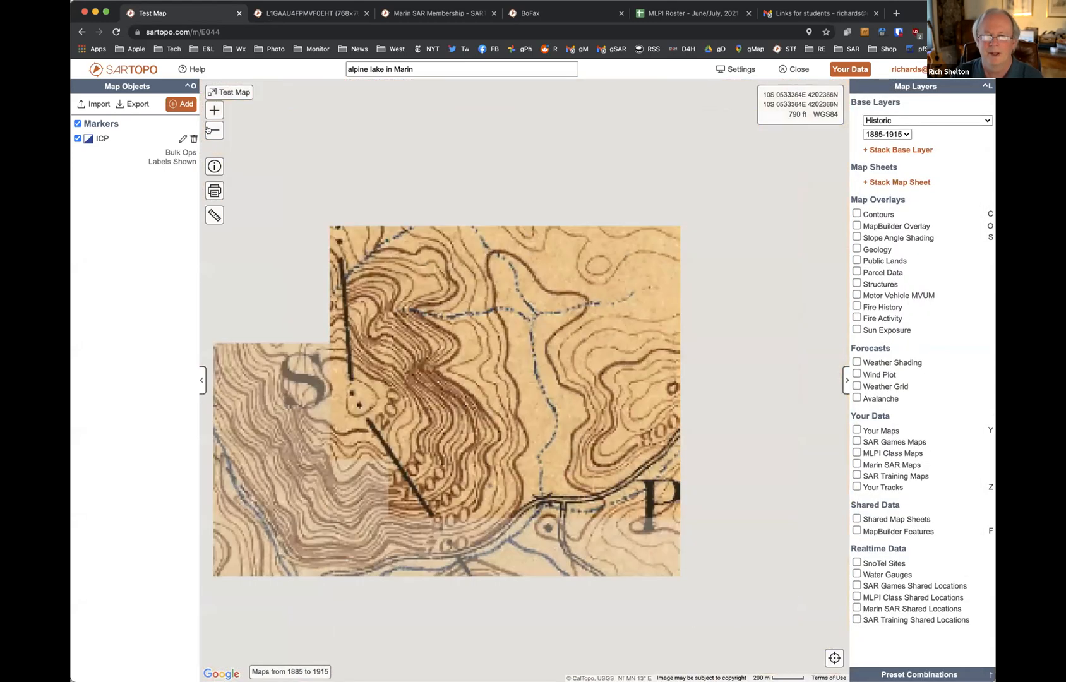
{"action": "left_click", "coordinate": [209, 130]}
{"action": "left_click", "coordinate": [209, 130]}
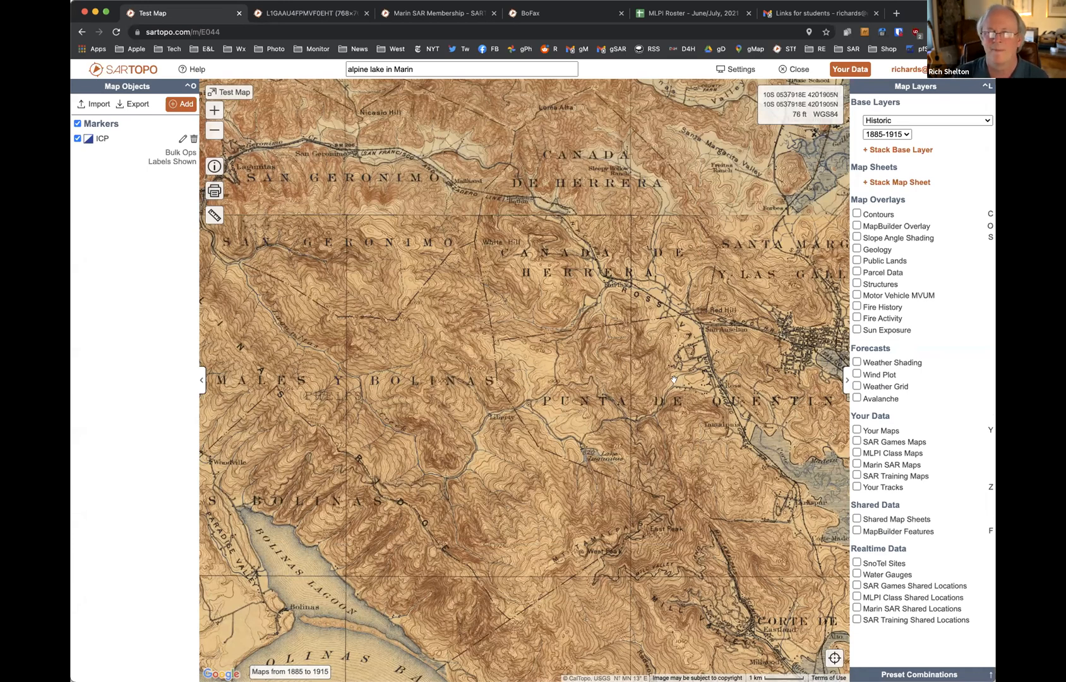
{"action": "left_click_drag", "start_coordinate": [654, 335], "coordinate": [503, 349]}
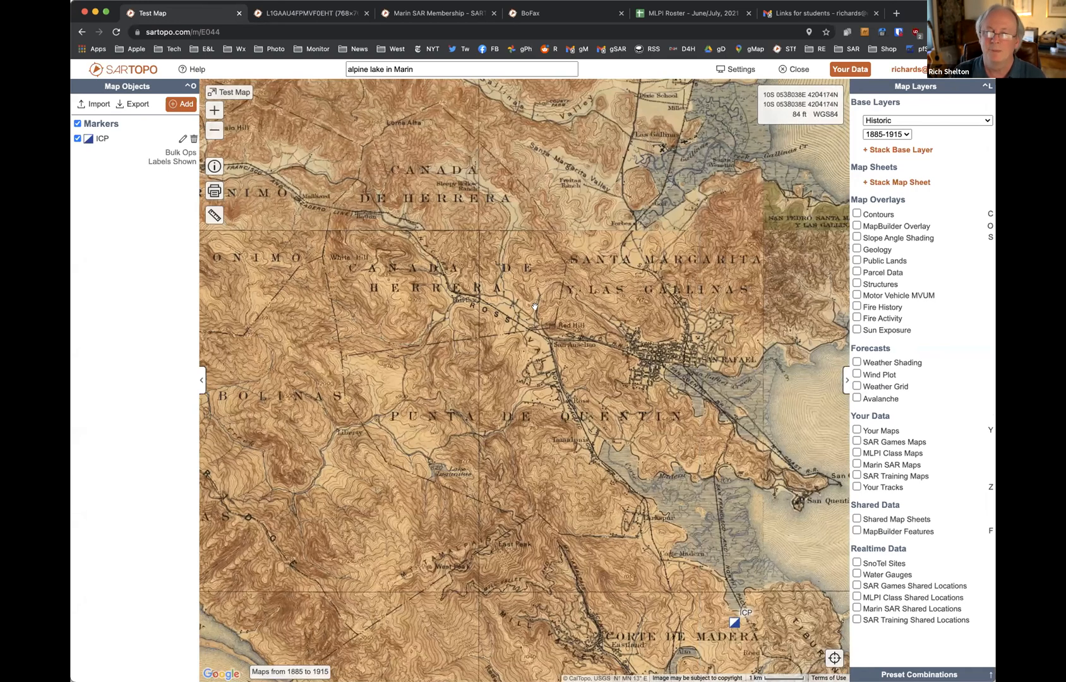
{"action": "scroll", "coordinate": [535, 306], "scroll_direction": "up", "scroll_amount": 2}
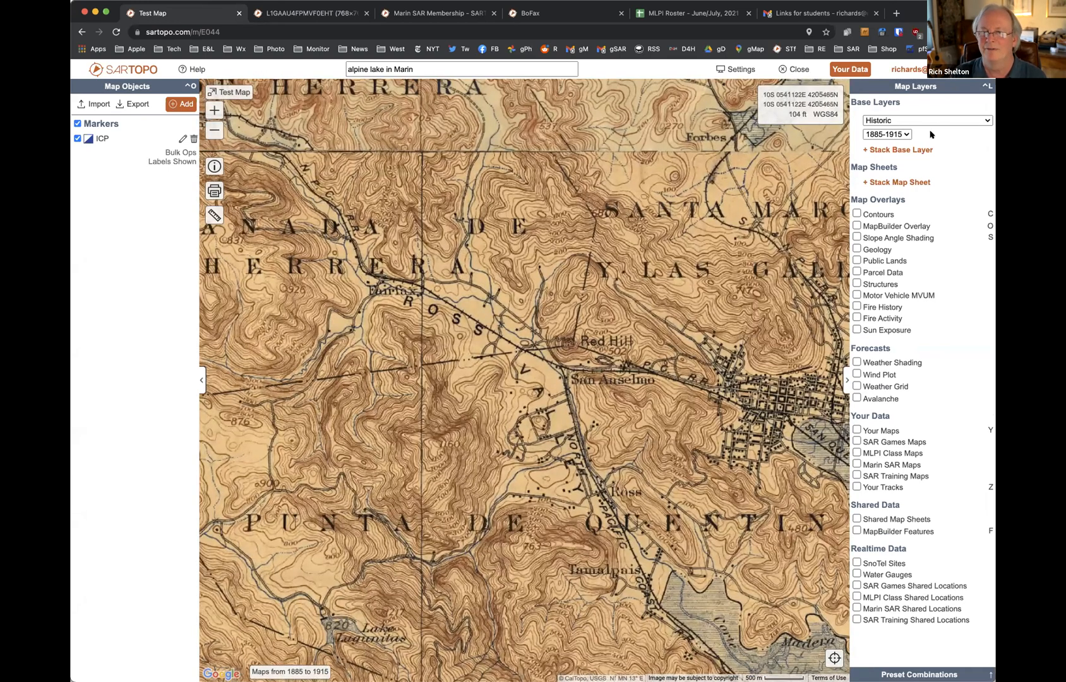
{"action": "left_click", "coordinate": [904, 135]}
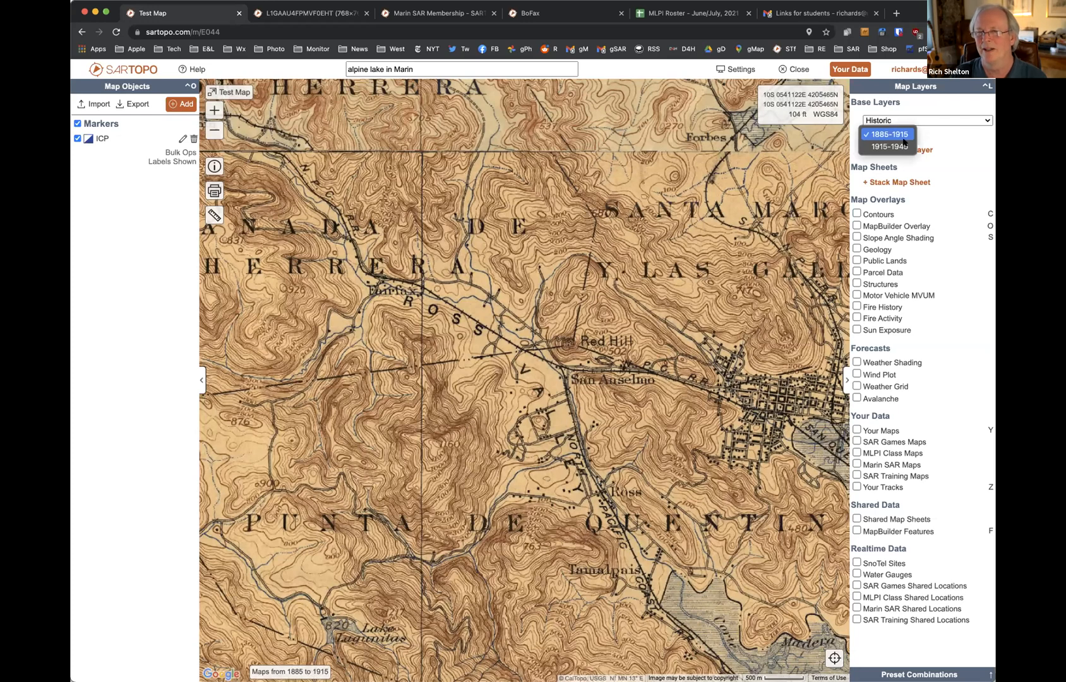
{"action": "left_click", "coordinate": [903, 145]}
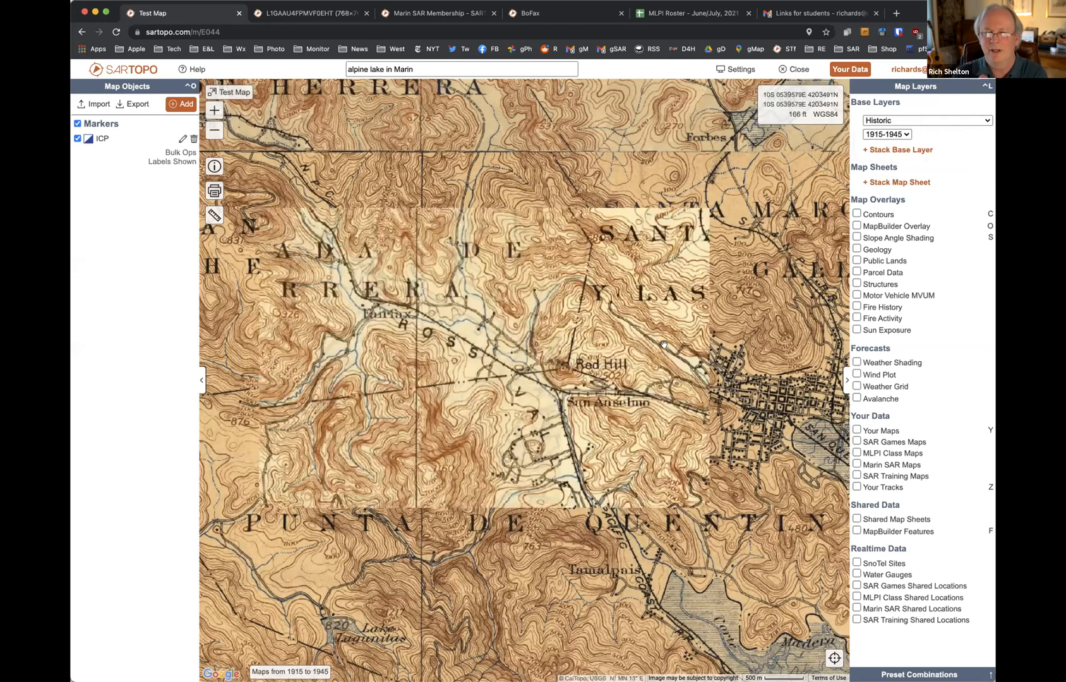
Look over the 1915-1945 historic map between Fairfax and Lake Lagunitas, and change the base layer to Sentinel Weekly
{"action": "left_click_drag", "start_coordinate": [516, 439], "coordinate": [682, 343]}
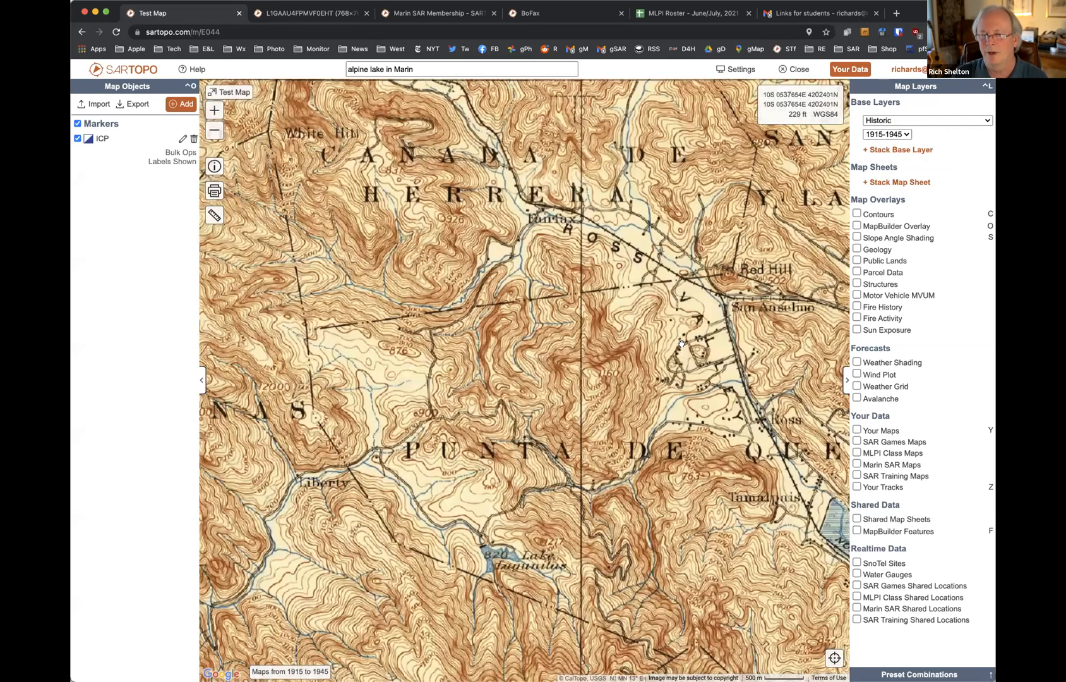
{"action": "scroll", "coordinate": [578, 432], "scroll_direction": "up", "scroll_amount": 3}
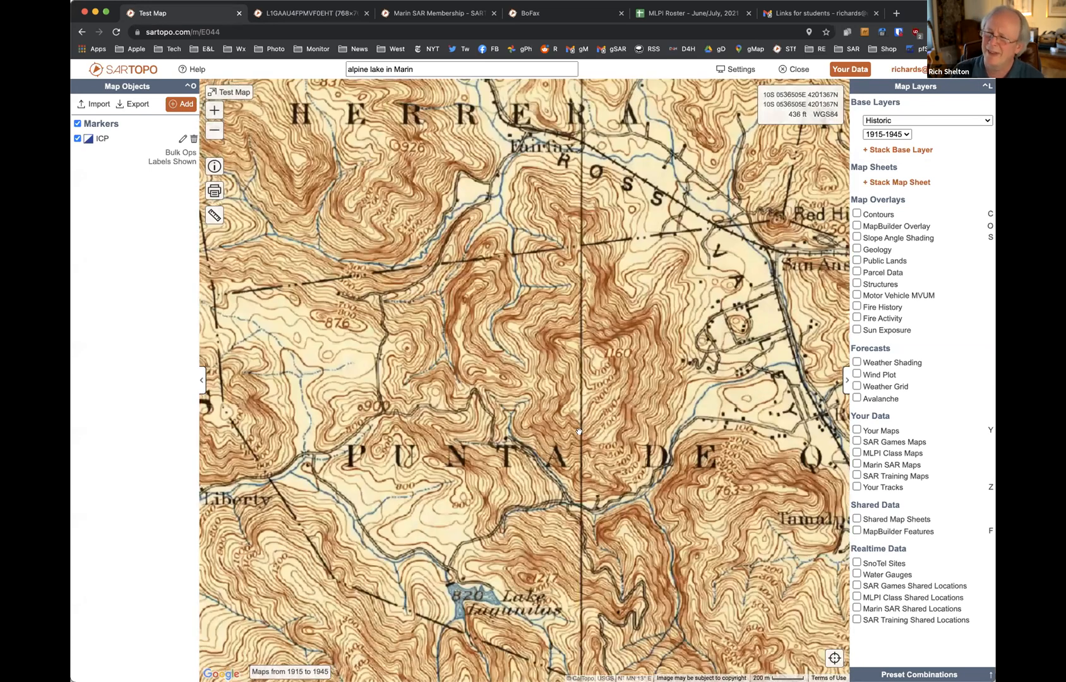
{"action": "scroll", "coordinate": [578, 431], "scroll_direction": "up", "scroll_amount": 2}
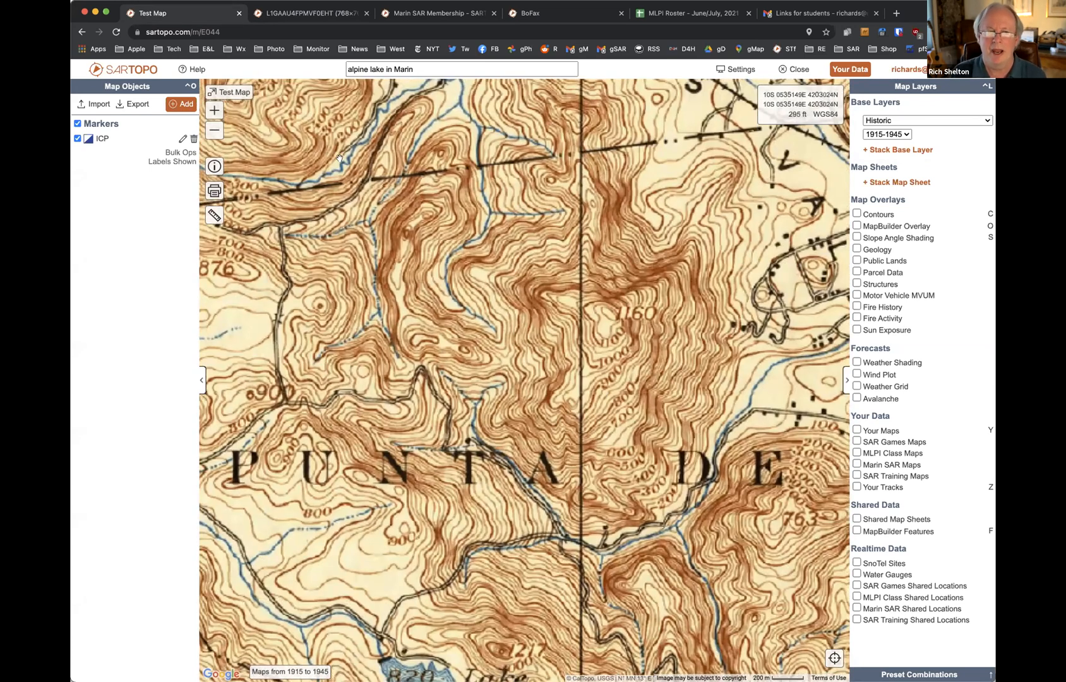
{"action": "left_click", "coordinate": [214, 130]}
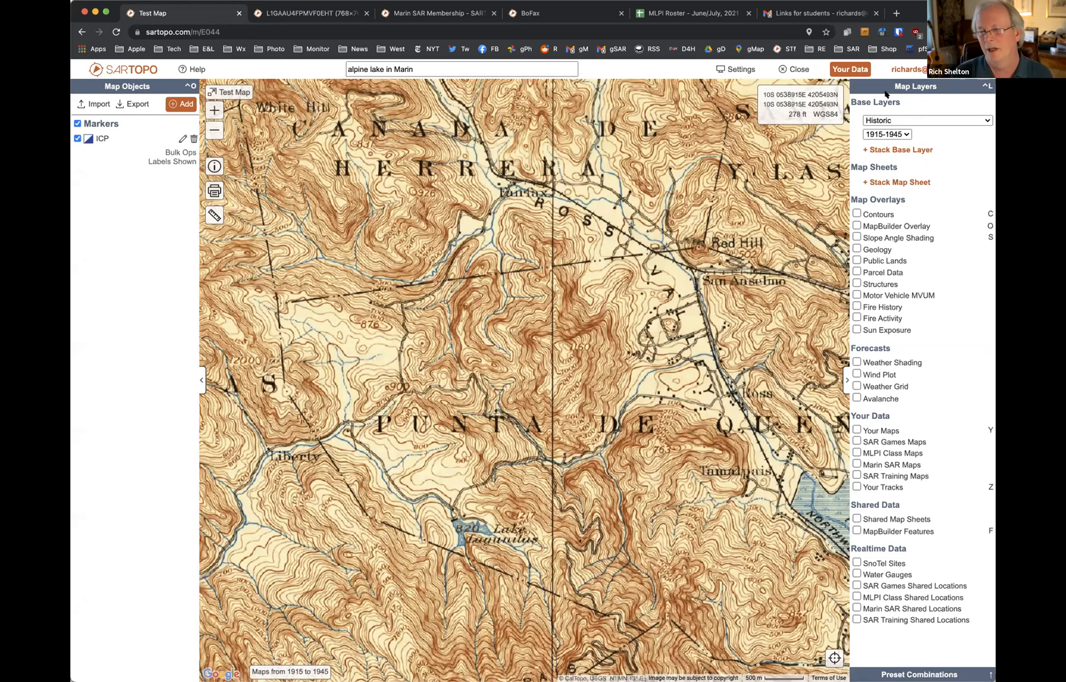
{"action": "left_click", "coordinate": [919, 118]}
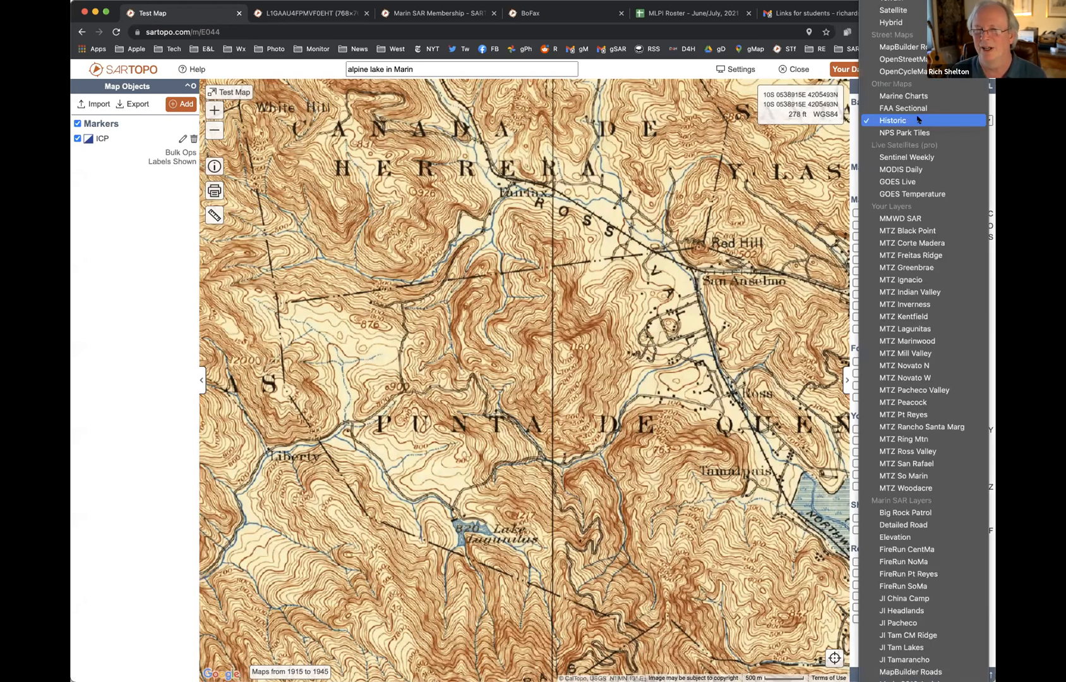
{"action": "left_click", "coordinate": [921, 157]}
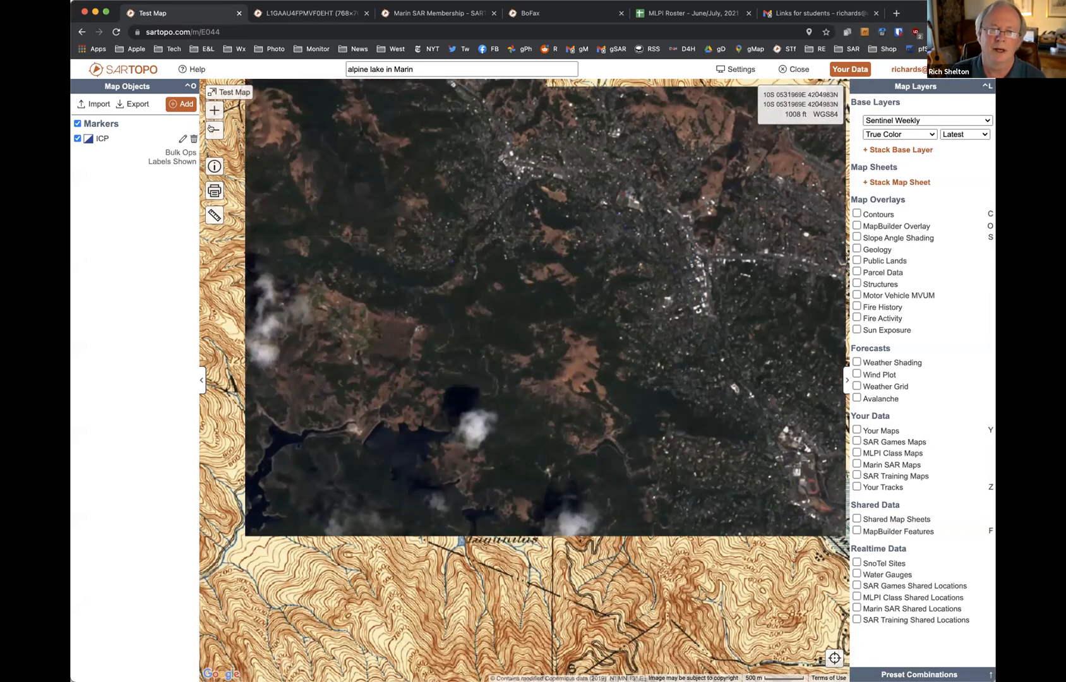
Look over the latest true-color Sentinel Weekly imagery around the ICP marker, and change the base layer to GOES Live
{"action": "left_click", "coordinate": [211, 129]}
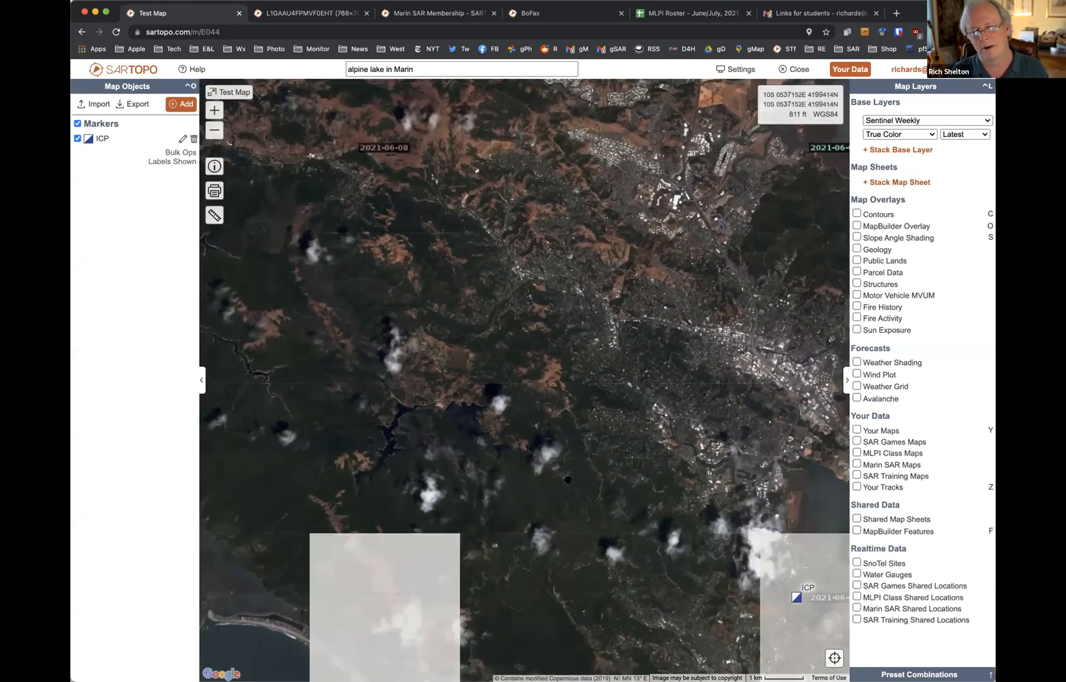
{"action": "left_click_drag", "start_coordinate": [565, 426], "coordinate": [510, 171]}
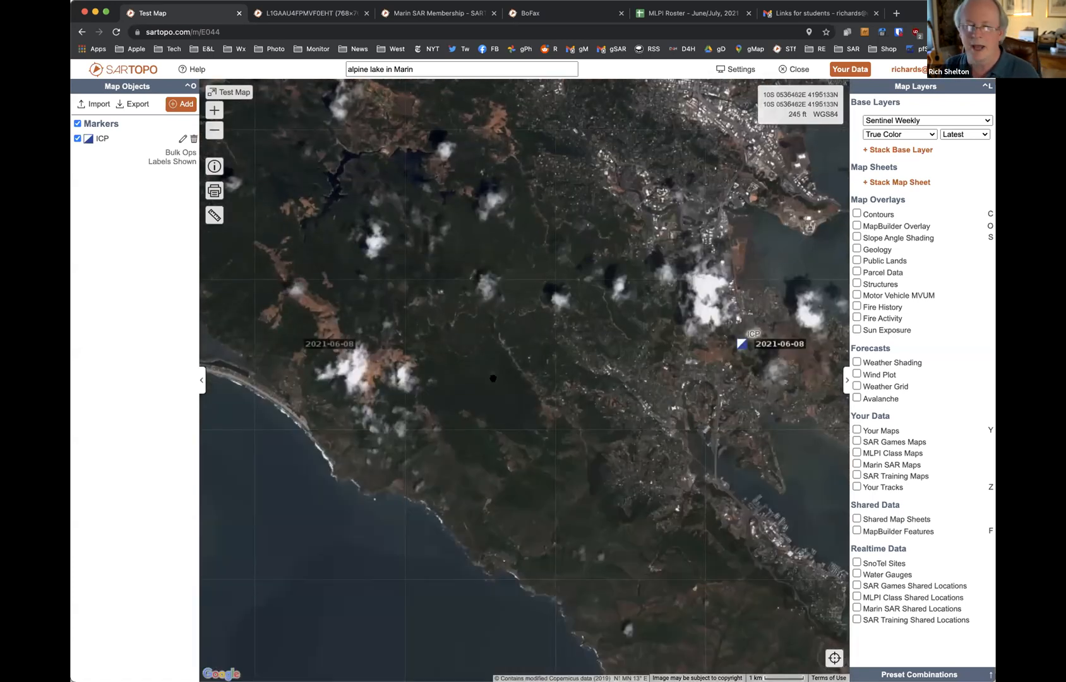
{"action": "scroll", "coordinate": [607, 327], "scroll_direction": "up", "scroll_amount": 2}
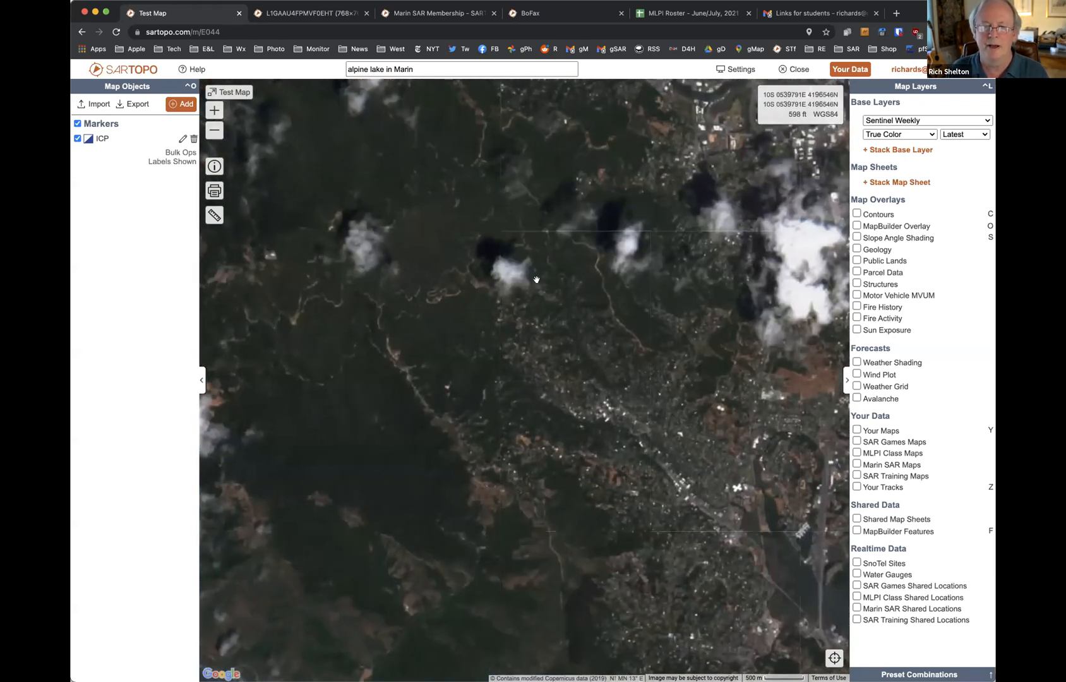
{"action": "left_click", "coordinate": [221, 127]}
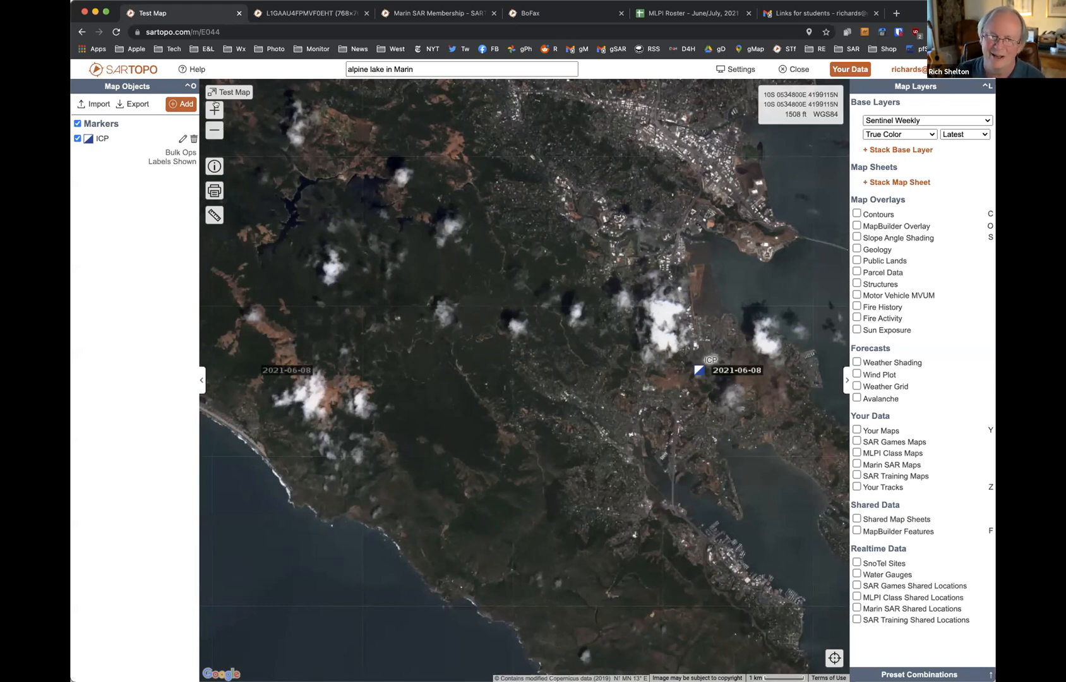
{"action": "left_click_drag", "start_coordinate": [705, 295], "coordinate": [534, 440]}
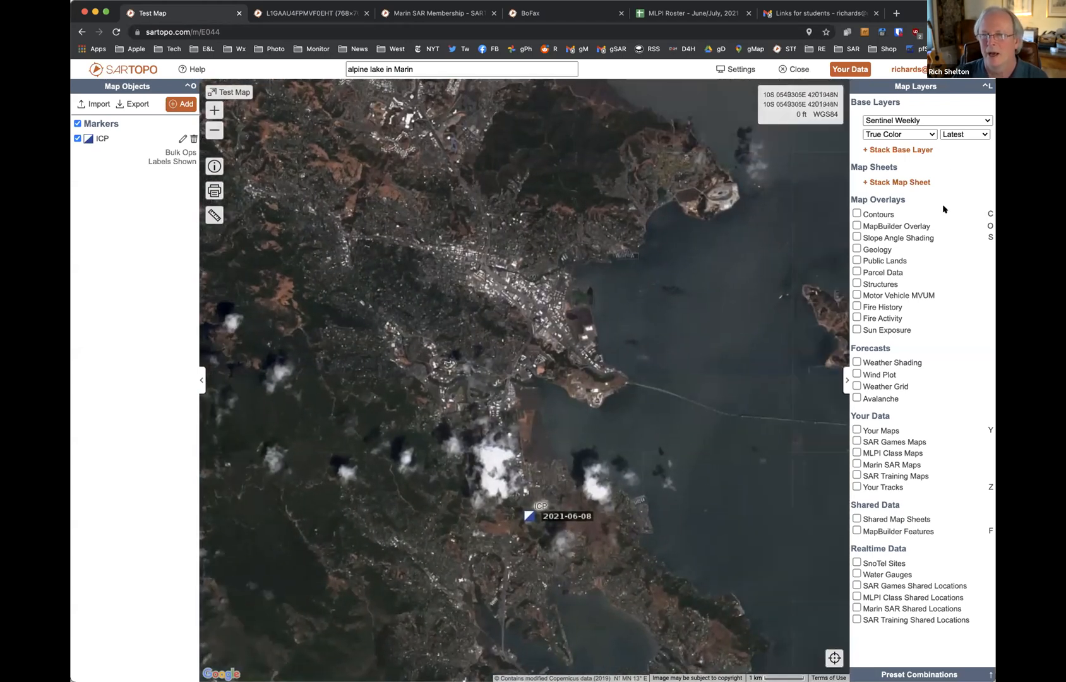
{"action": "left_click", "coordinate": [921, 125]}
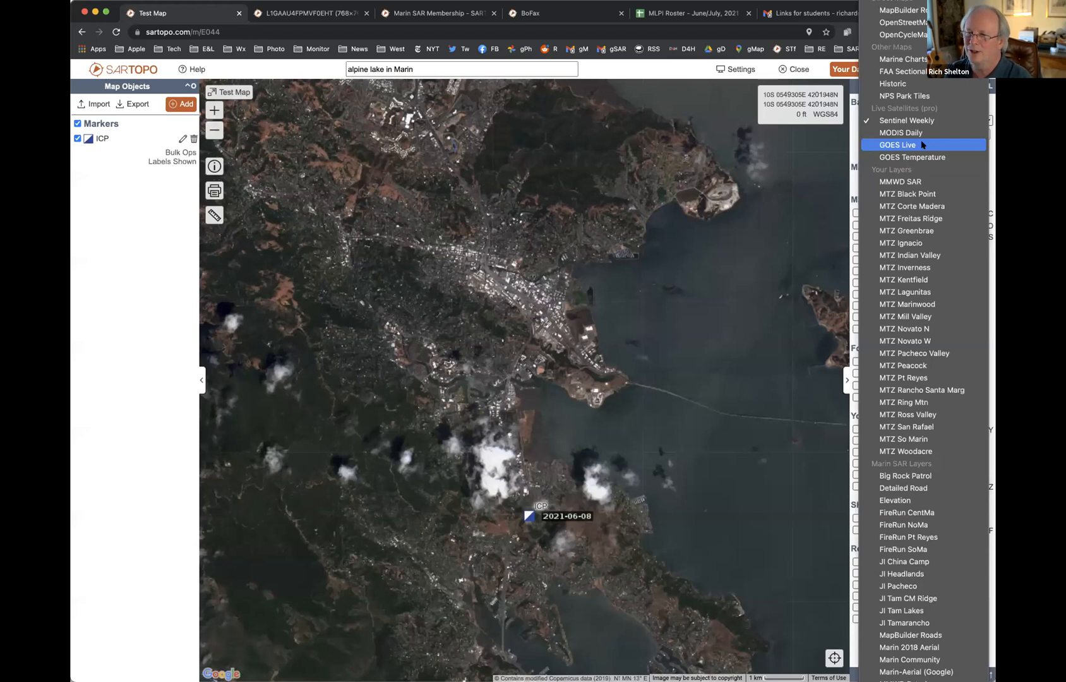
{"action": "left_click", "coordinate": [923, 145]}
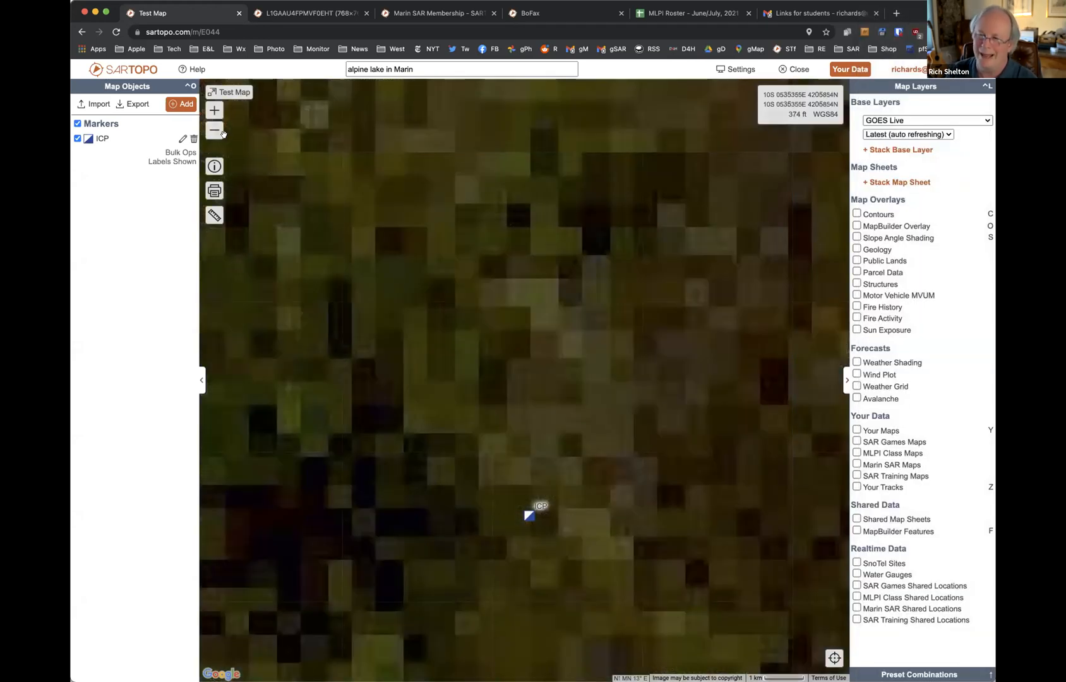
Examine the GOES Live imagery at regional scale, from the coast around the ICP marker to the inland area northeast of it
{"action": "left_click", "coordinate": [215, 131]}
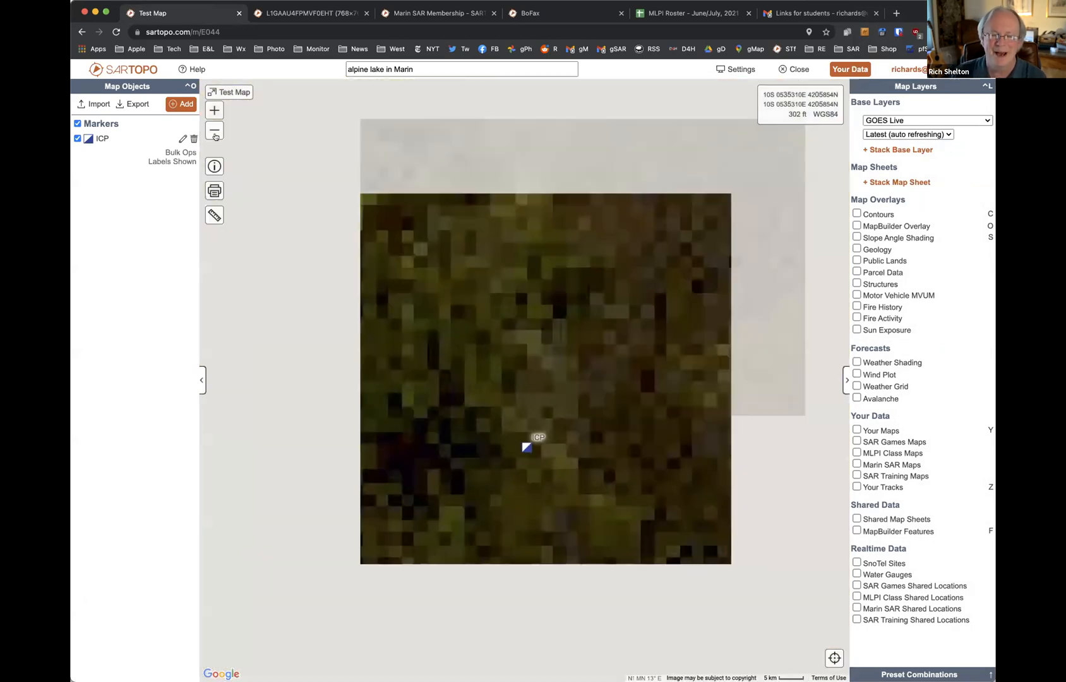
{"action": "left_click", "coordinate": [215, 131]}
{"action": "left_click", "coordinate": [215, 131]}
{"action": "left_click", "coordinate": [214, 130]}
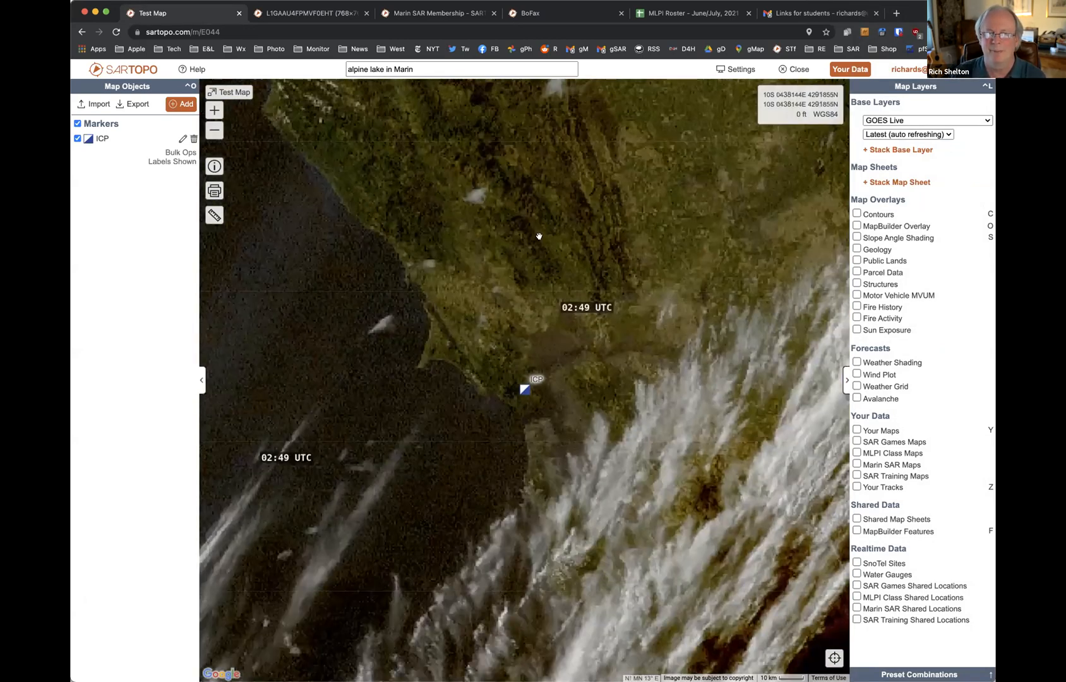
{"action": "left_click_drag", "start_coordinate": [634, 239], "coordinate": [207, 456]}
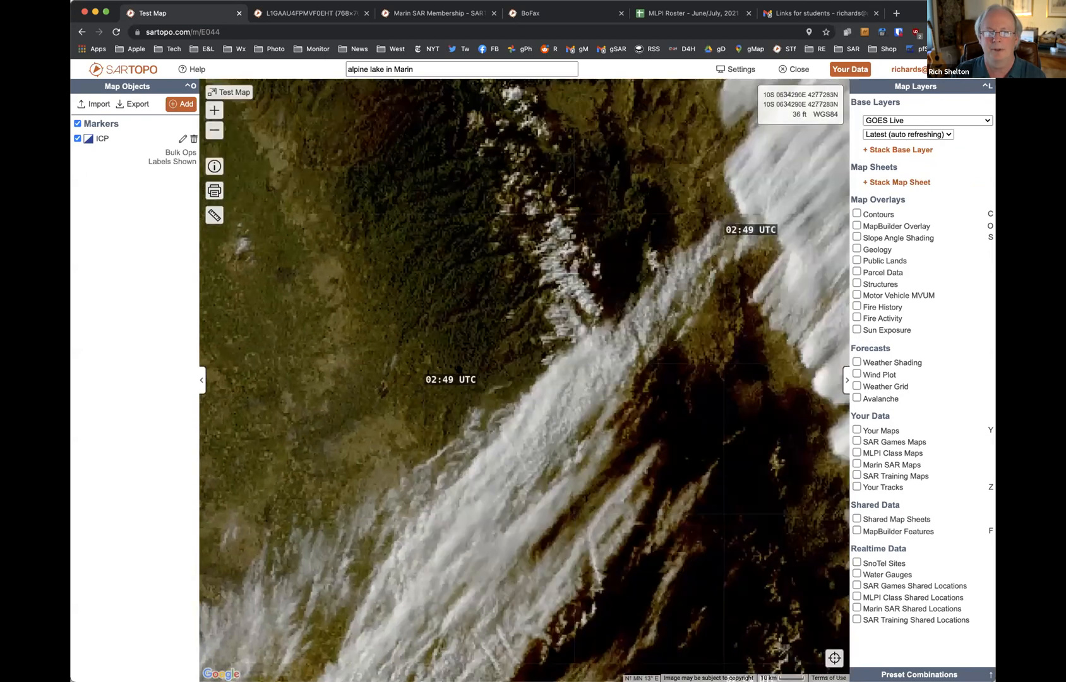
{"action": "left_click", "coordinate": [215, 130]}
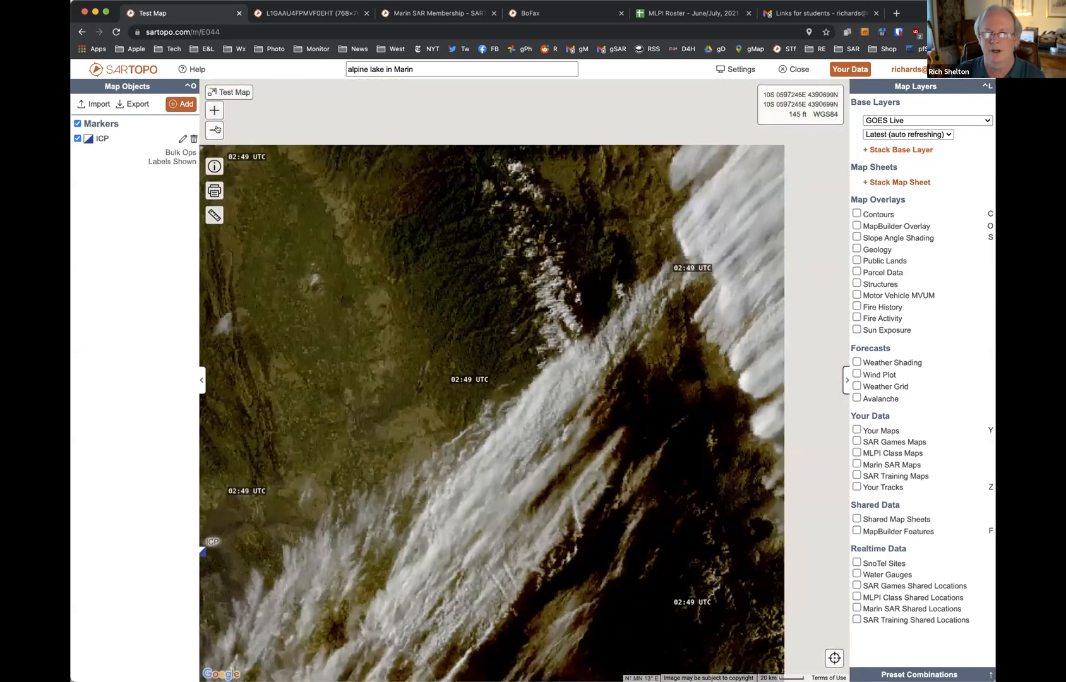
{"action": "left_click_drag", "start_coordinate": [440, 295], "coordinate": [542, 288]}
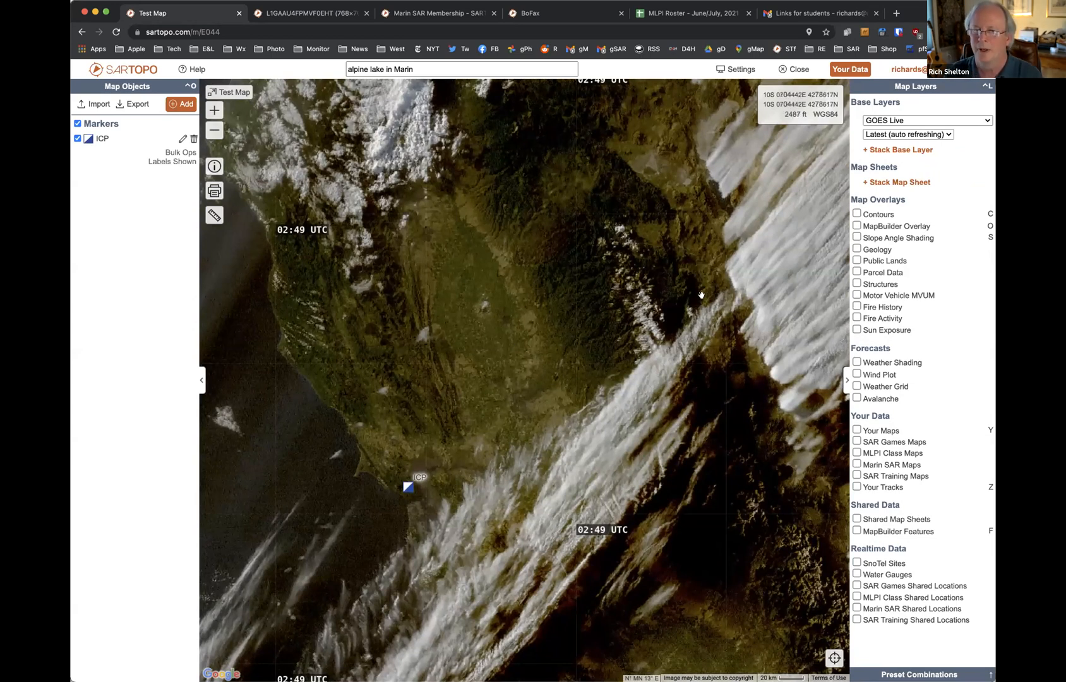
{"action": "left_click", "coordinate": [918, 118]}
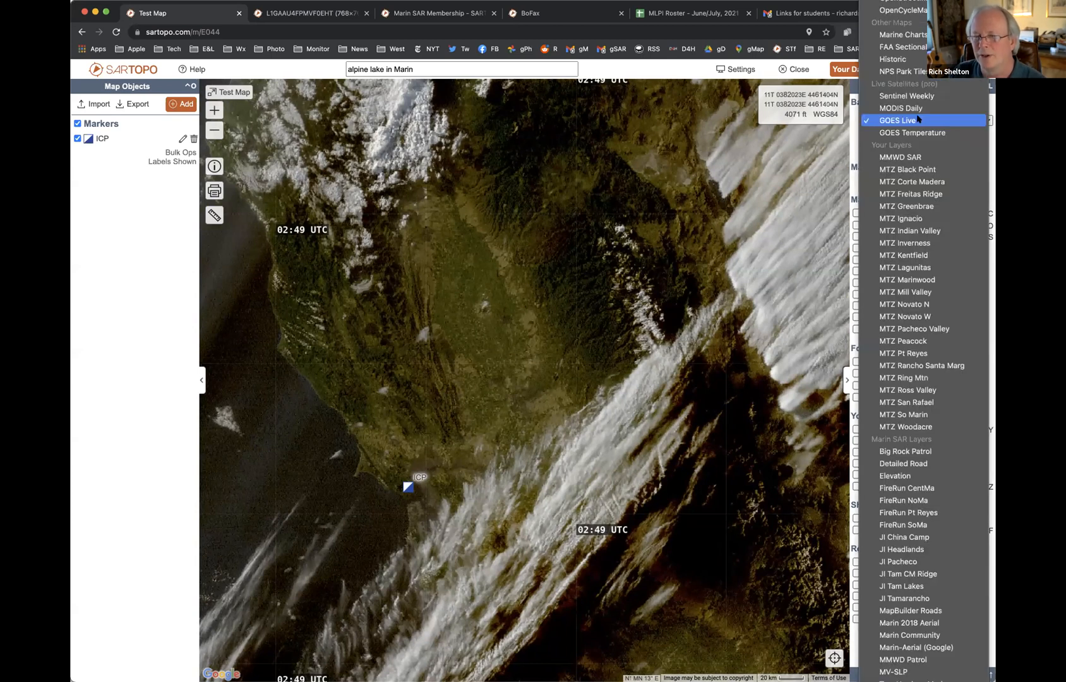
{"action": "left_click", "coordinate": [811, 171]}
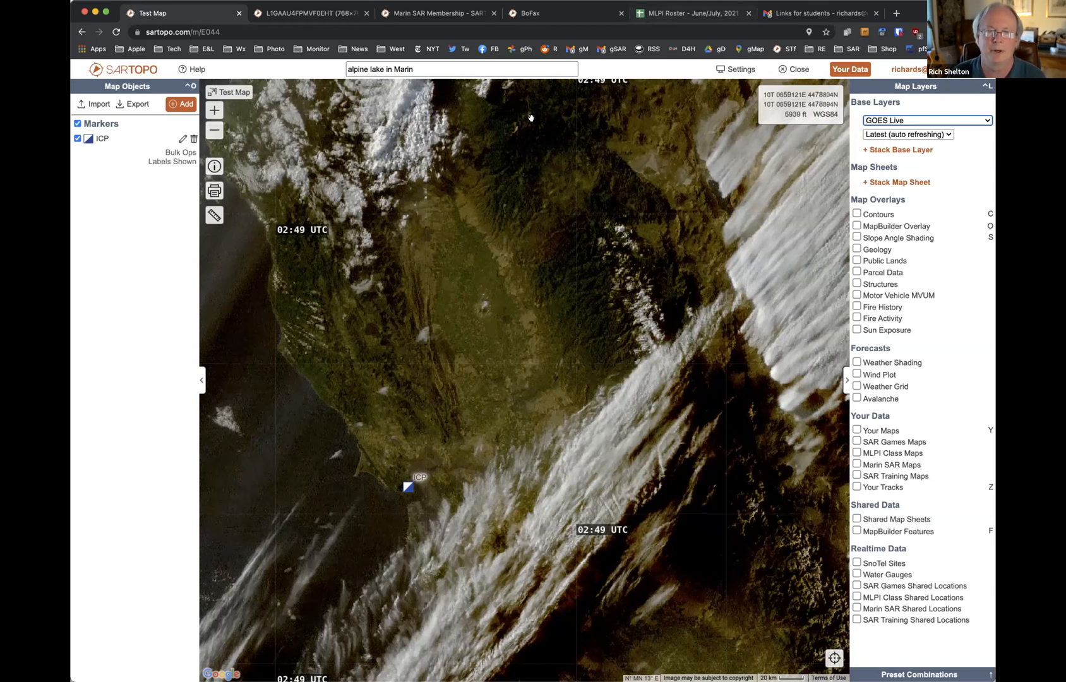
Return to the searched location "alpine lake in Marin" and change the base layer to MMWD Patrol
{"action": "left_click", "coordinate": [474, 71]}
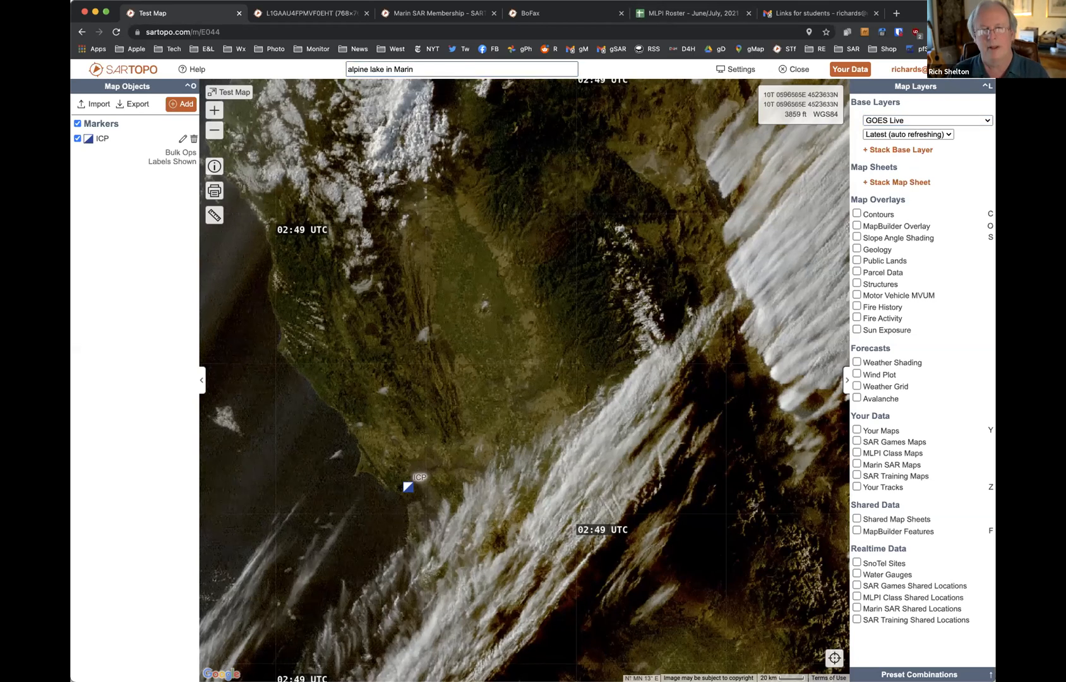
{"action": "key", "text": "Return"}
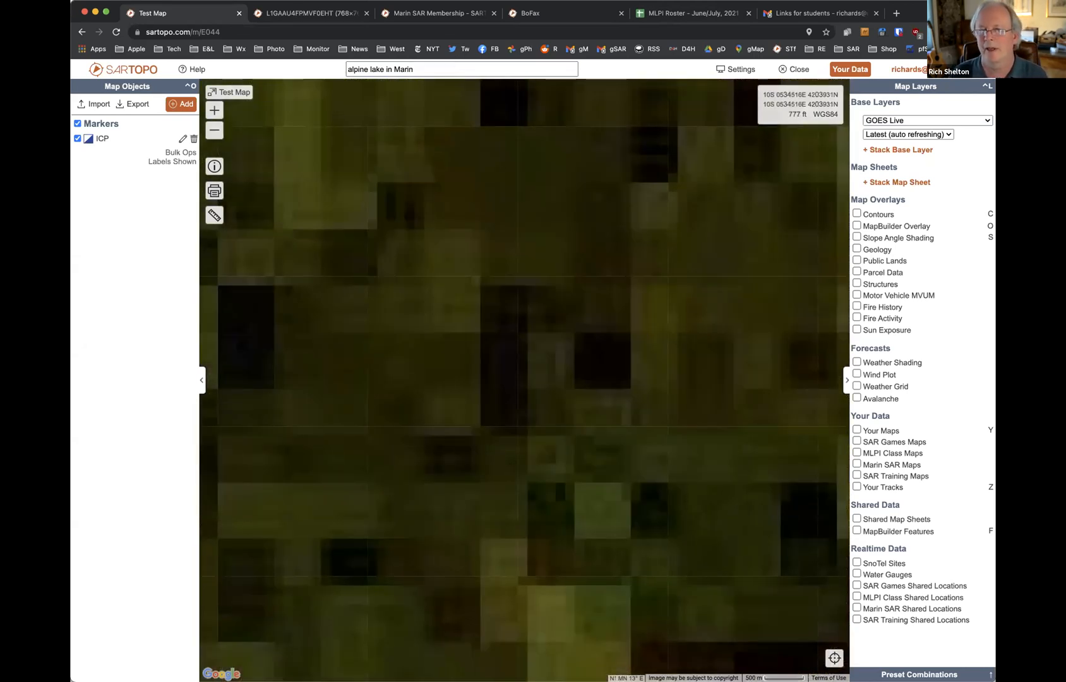
{"action": "left_click", "coordinate": [982, 120]}
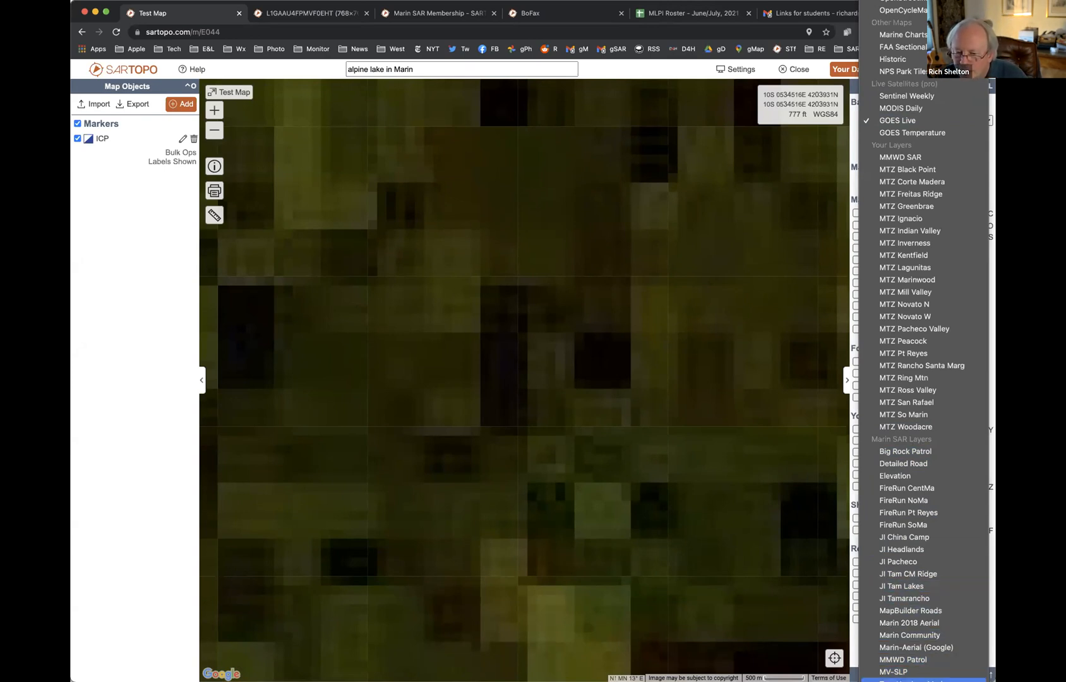
{"action": "left_click", "coordinate": [925, 658]}
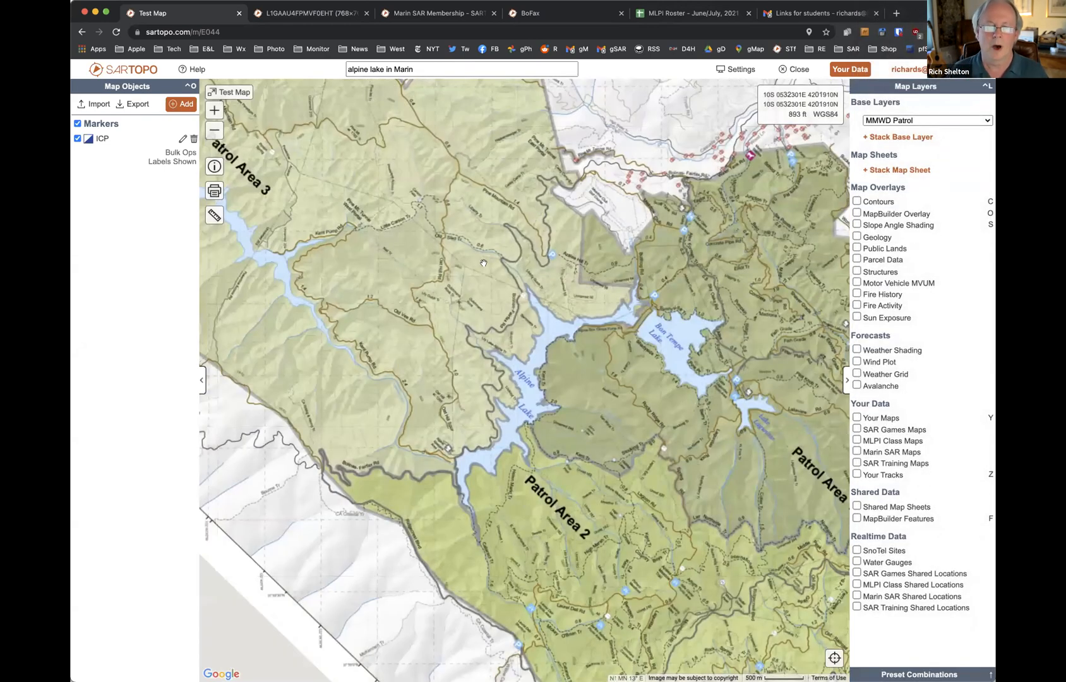
{"action": "left_click", "coordinate": [215, 110]}
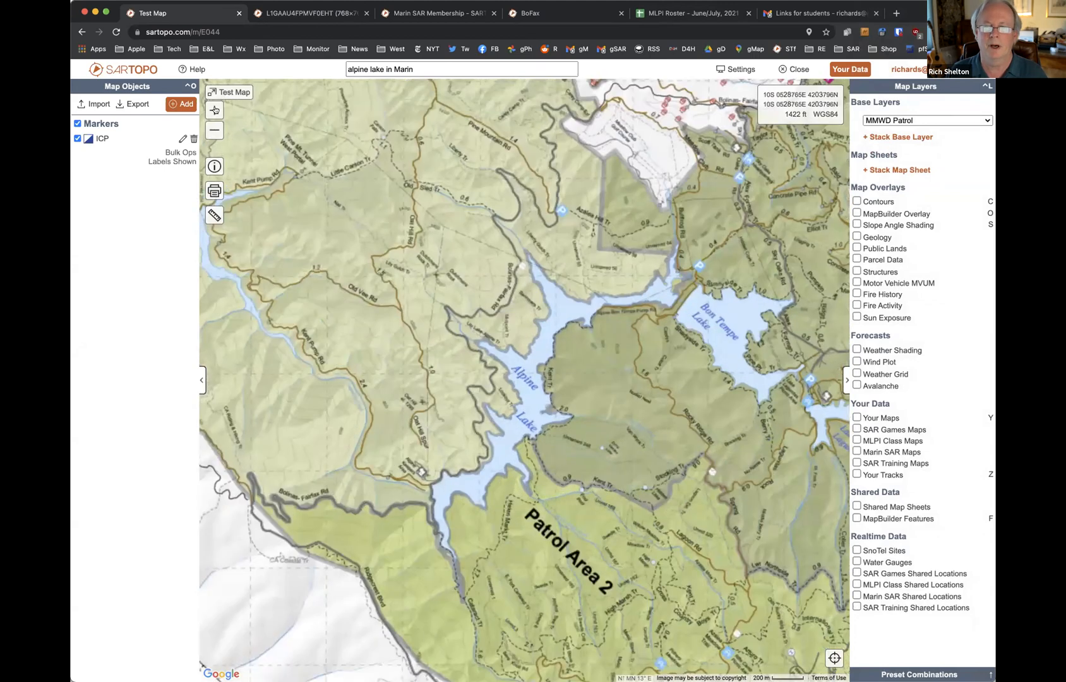
Look closer at Alpine Lake on the MMWD Patrol map and change the base layer to Marin 2018 Aerial
{"action": "left_click", "coordinate": [214, 110]}
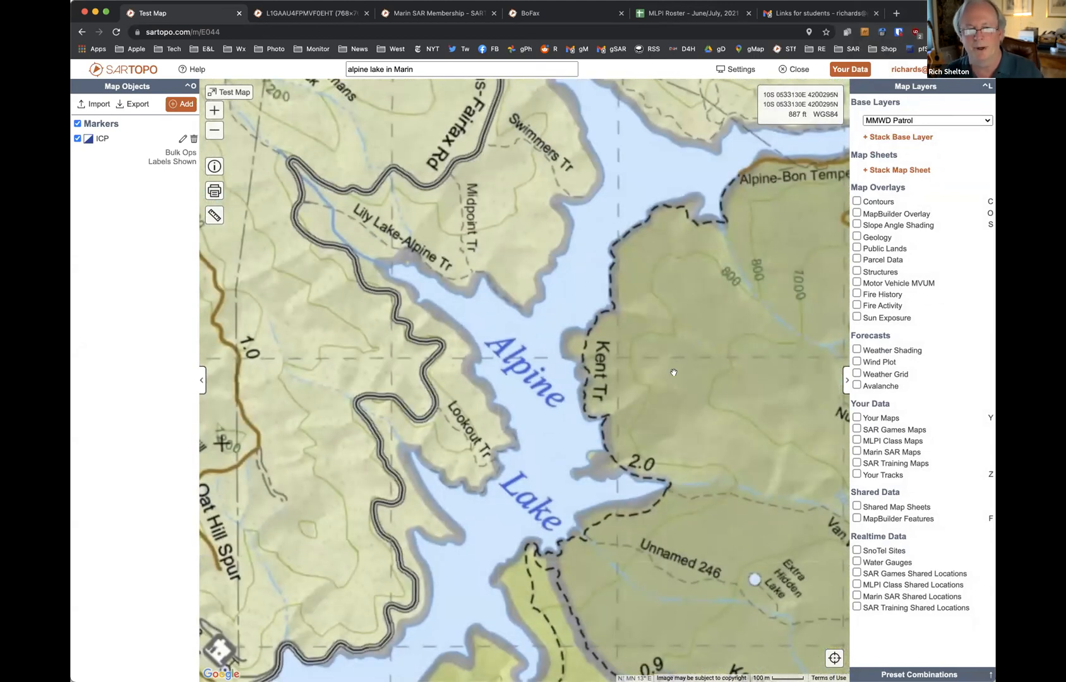
{"action": "left_click", "coordinate": [900, 118]}
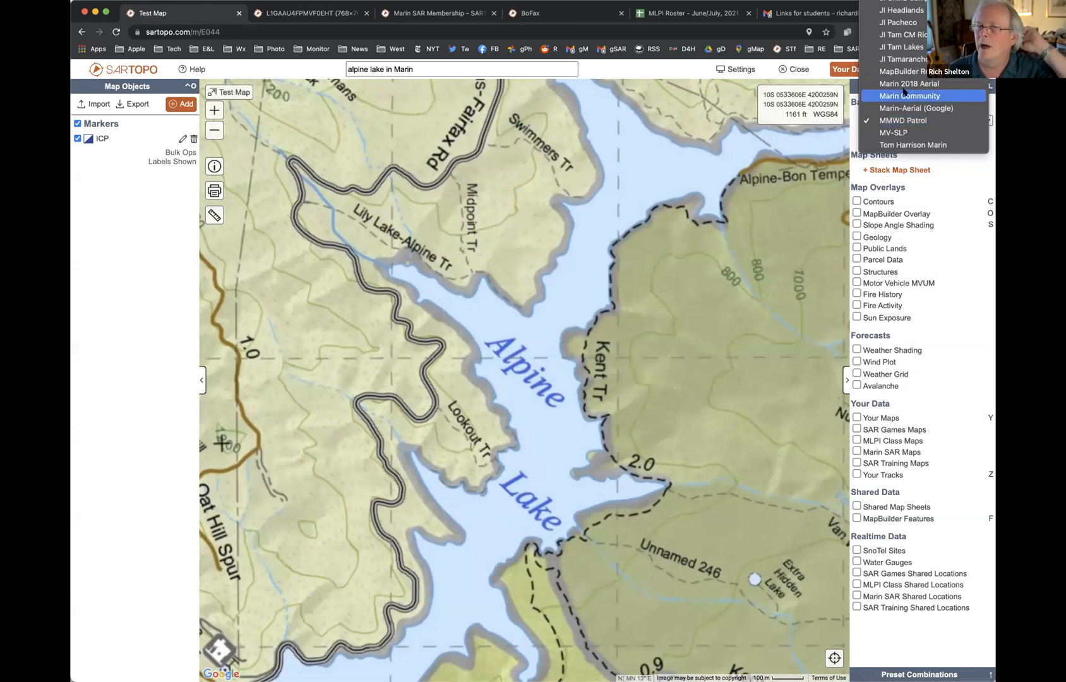
{"action": "left_click", "coordinate": [906, 84]}
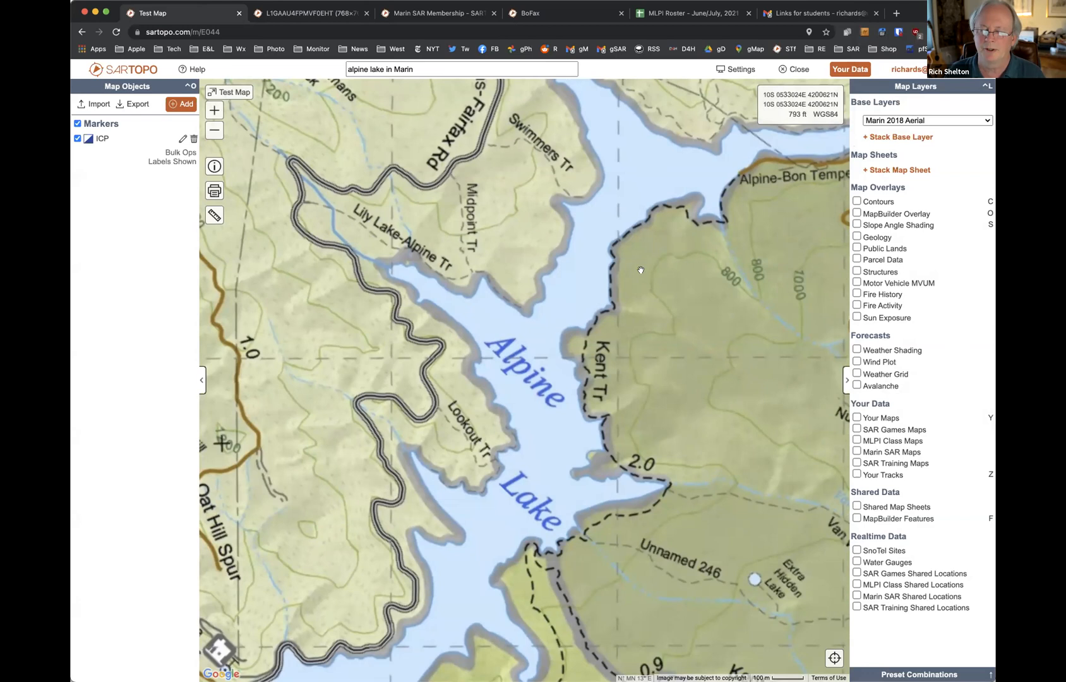
Examine the Marin 2018 Aerial imagery at close range over the brushy clearing and bare ground on Alpine Lake's western shore
{"action": "left_click", "coordinate": [214, 111]}
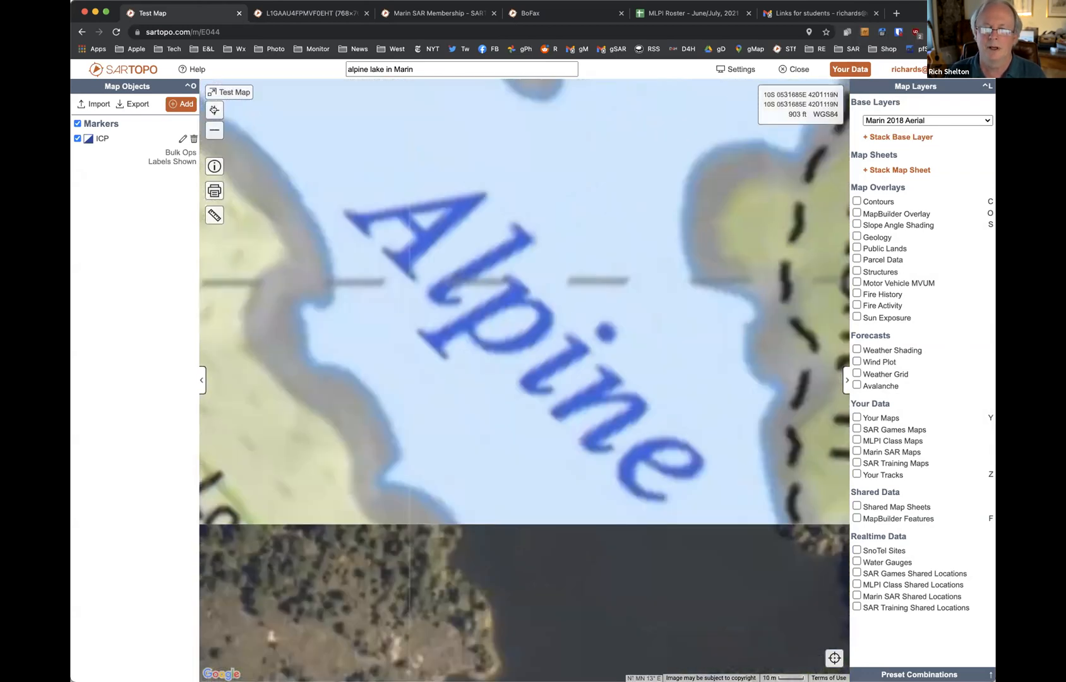
{"action": "left_click_drag", "start_coordinate": [486, 449], "coordinate": [662, 178]}
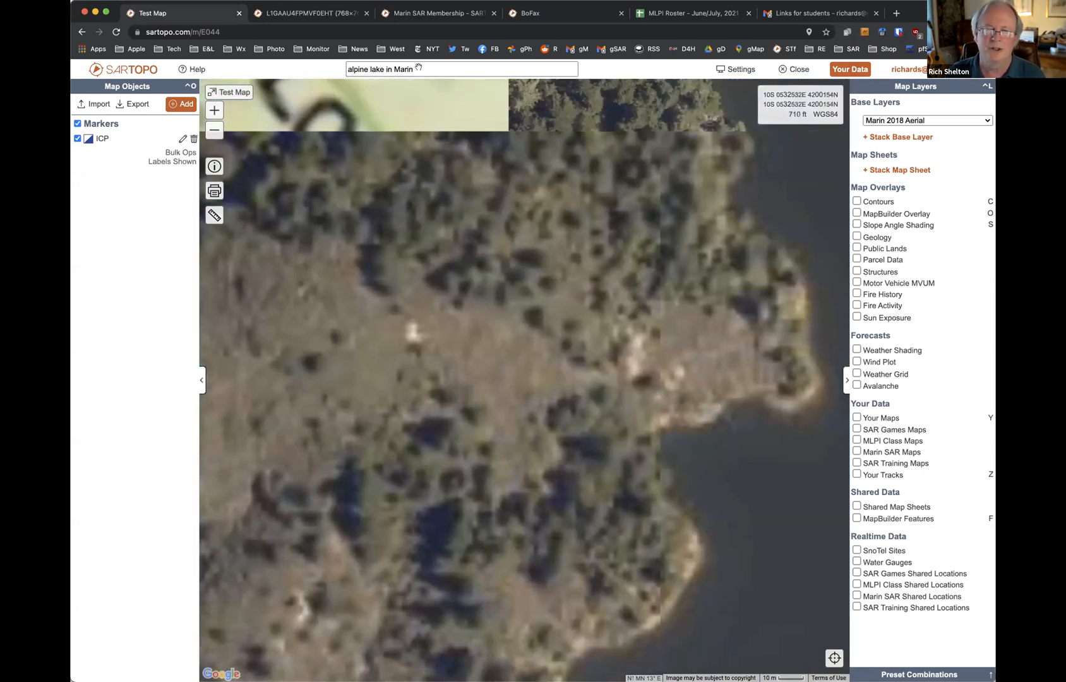
{"action": "left_click", "coordinate": [214, 112]}
{"action": "left_click", "coordinate": [214, 112]}
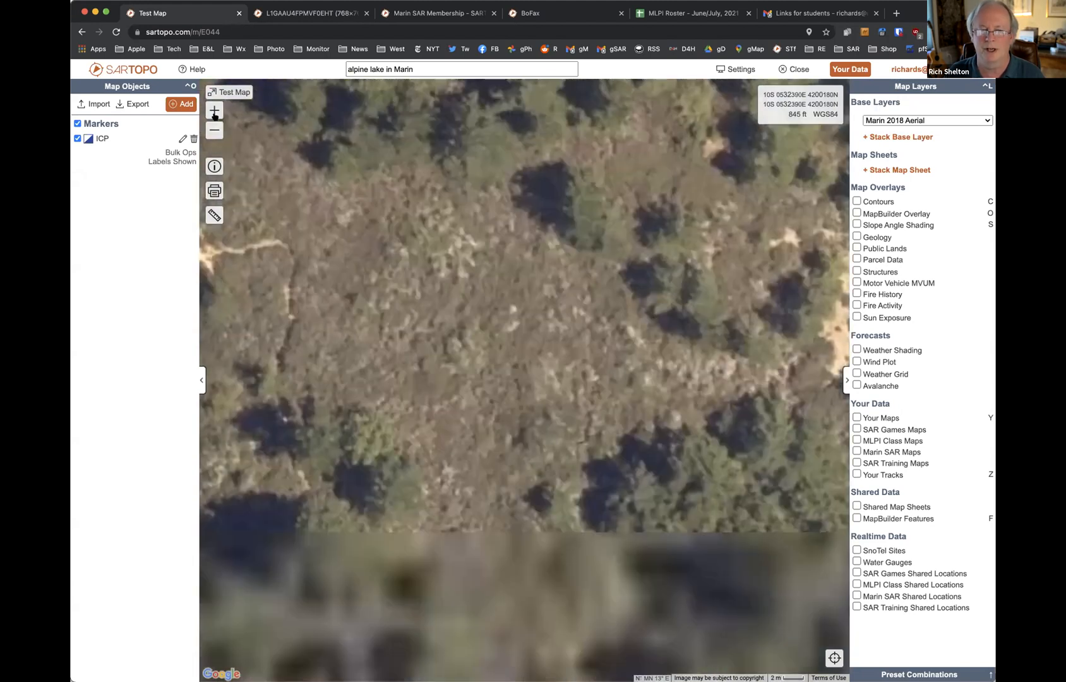
{"action": "left_click", "coordinate": [214, 131]}
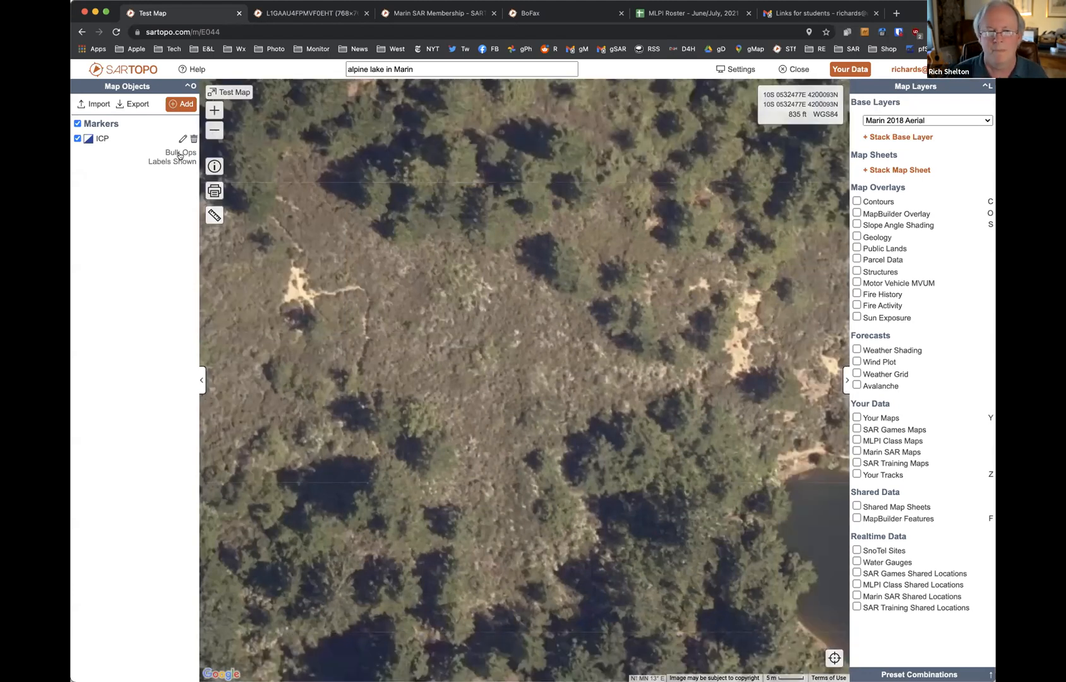
{"action": "left_click_drag", "start_coordinate": [500, 264], "coordinate": [631, 245]}
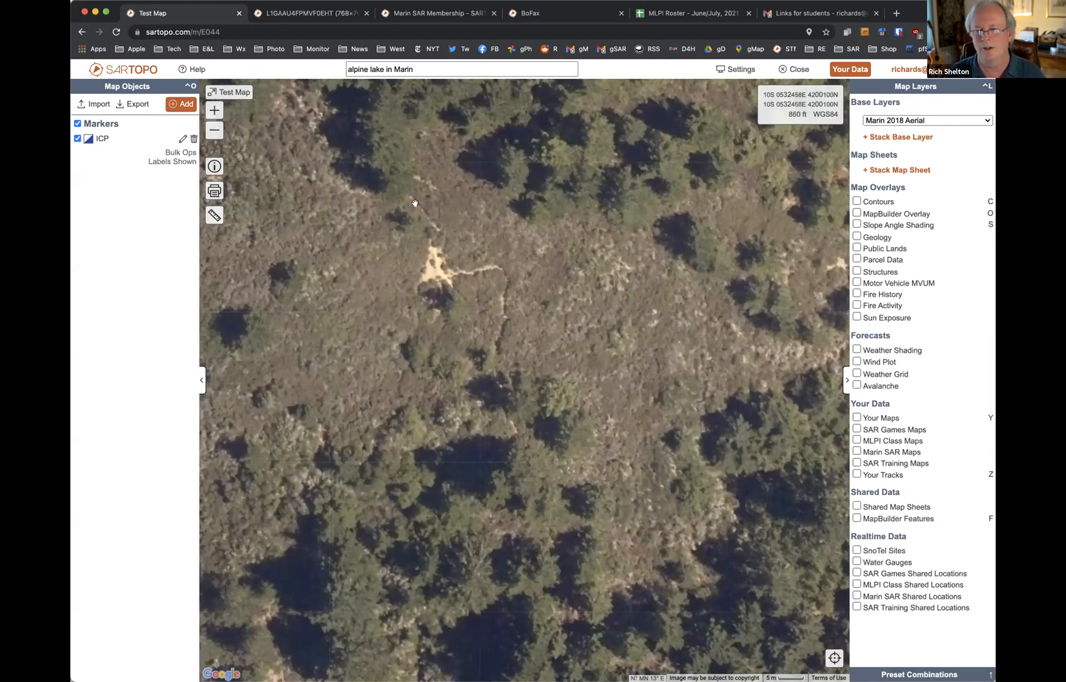
{"action": "left_click", "coordinate": [208, 134]}
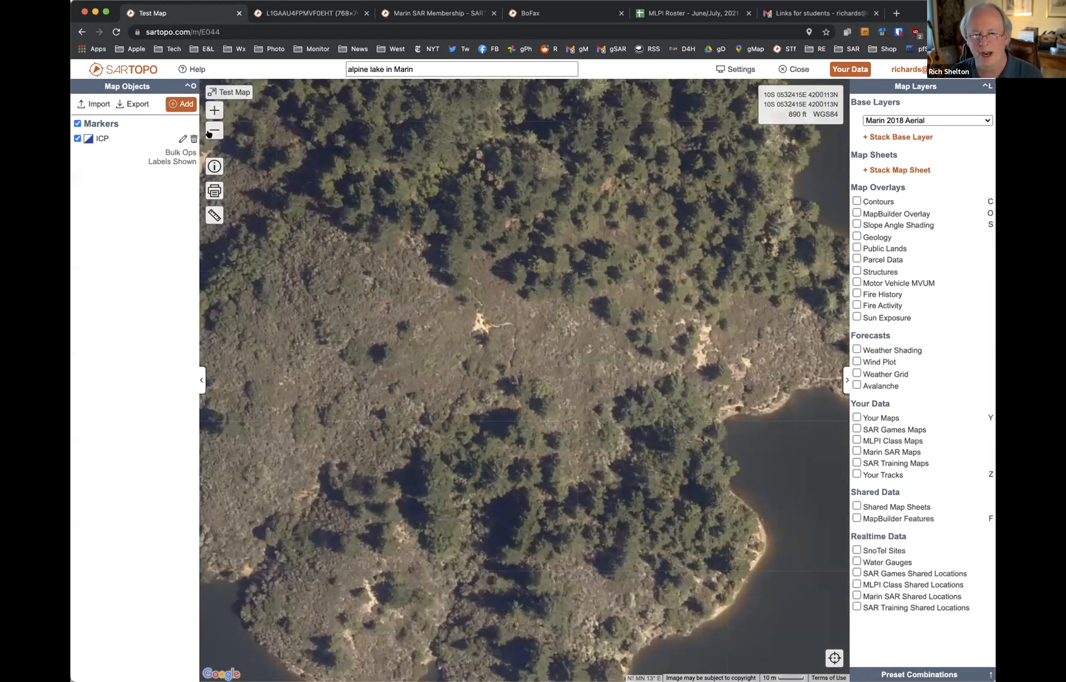
Check the available base layers without changing the current one, and look over the wooded peninsula and dirt roads west of Alpine Lake
{"action": "left_click", "coordinate": [970, 120]}
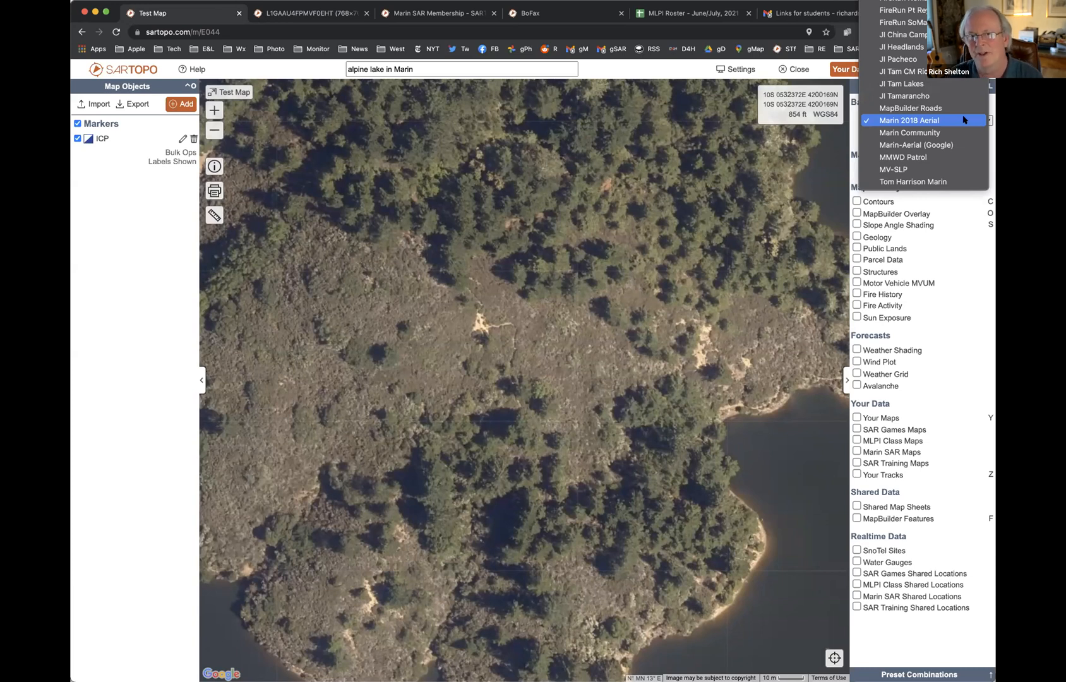
{"action": "left_click", "coordinate": [816, 168]}
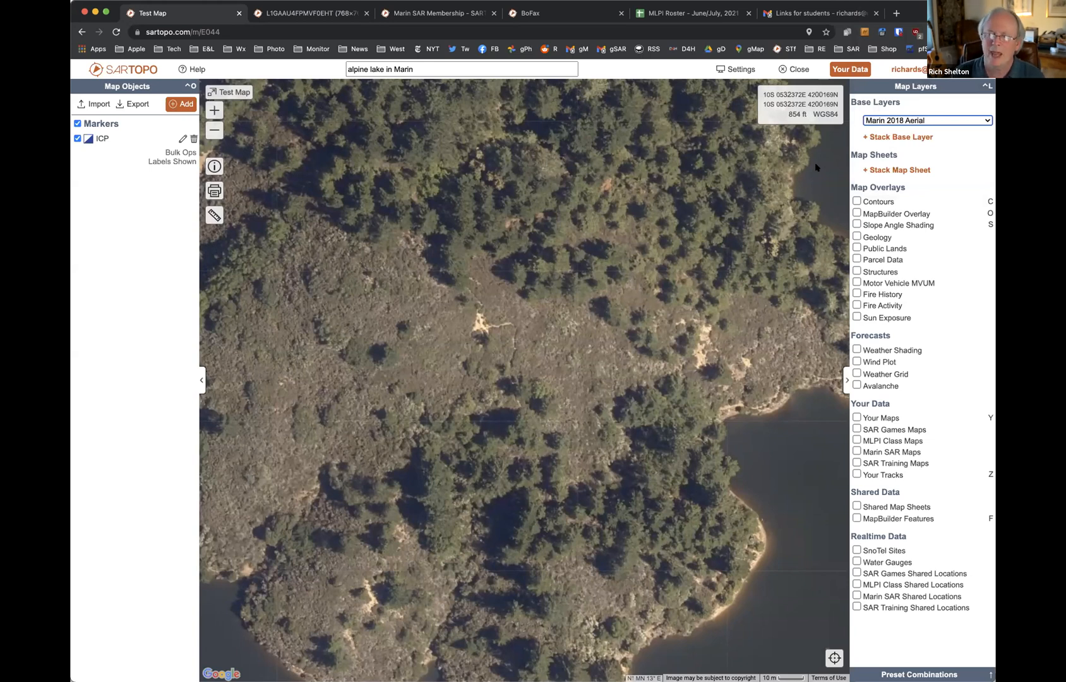
{"action": "left_click_drag", "start_coordinate": [629, 179], "coordinate": [685, 347]}
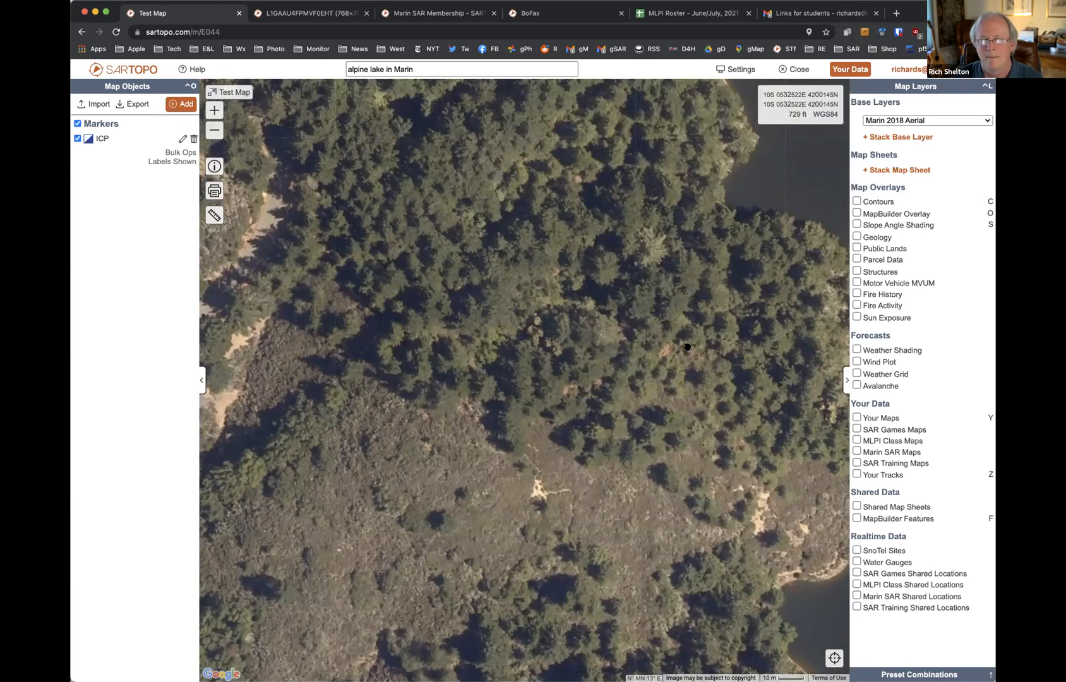
{"action": "left_click", "coordinate": [214, 132]}
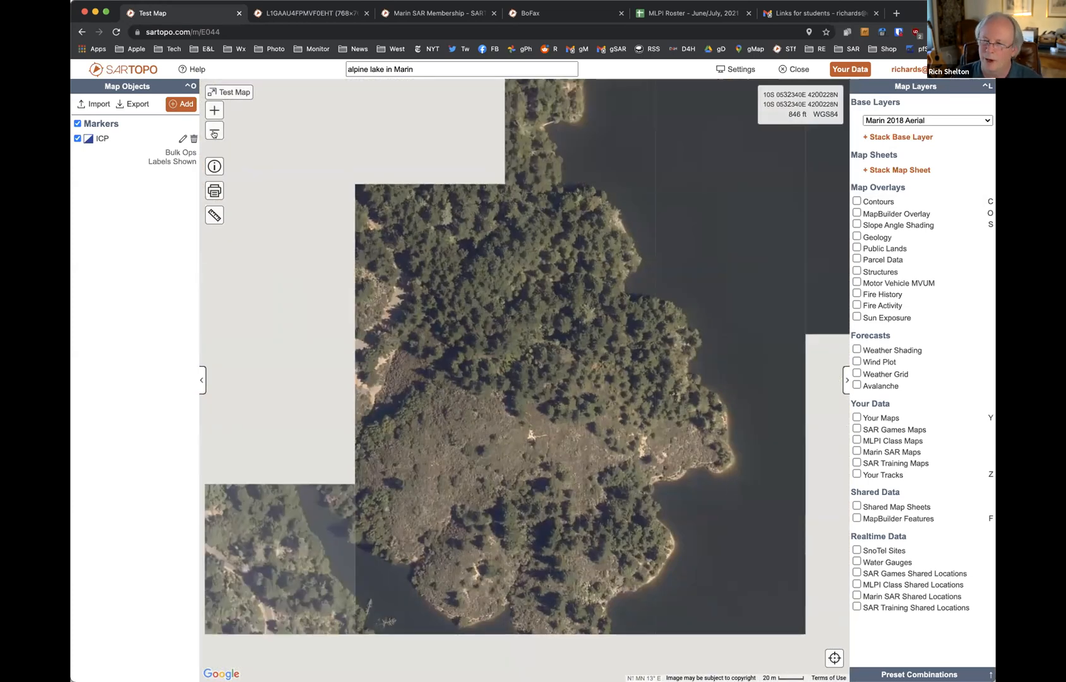
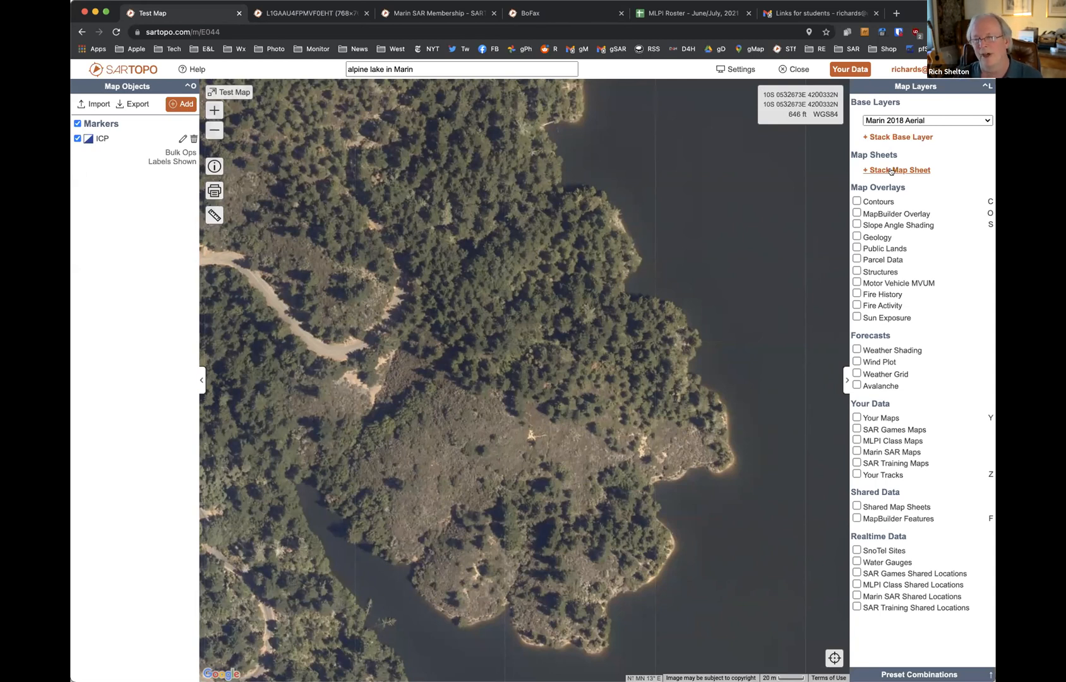
{"action": "left_click_drag", "start_coordinate": [597, 306], "coordinate": [656, 253]}
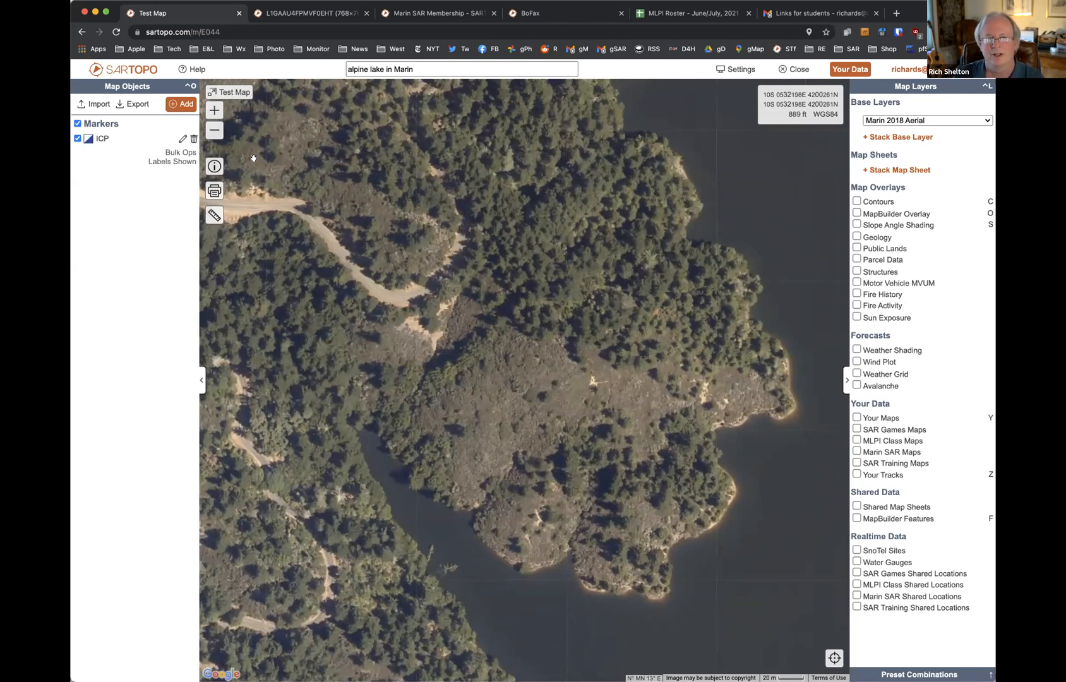
{"action": "left_click", "coordinate": [216, 131]}
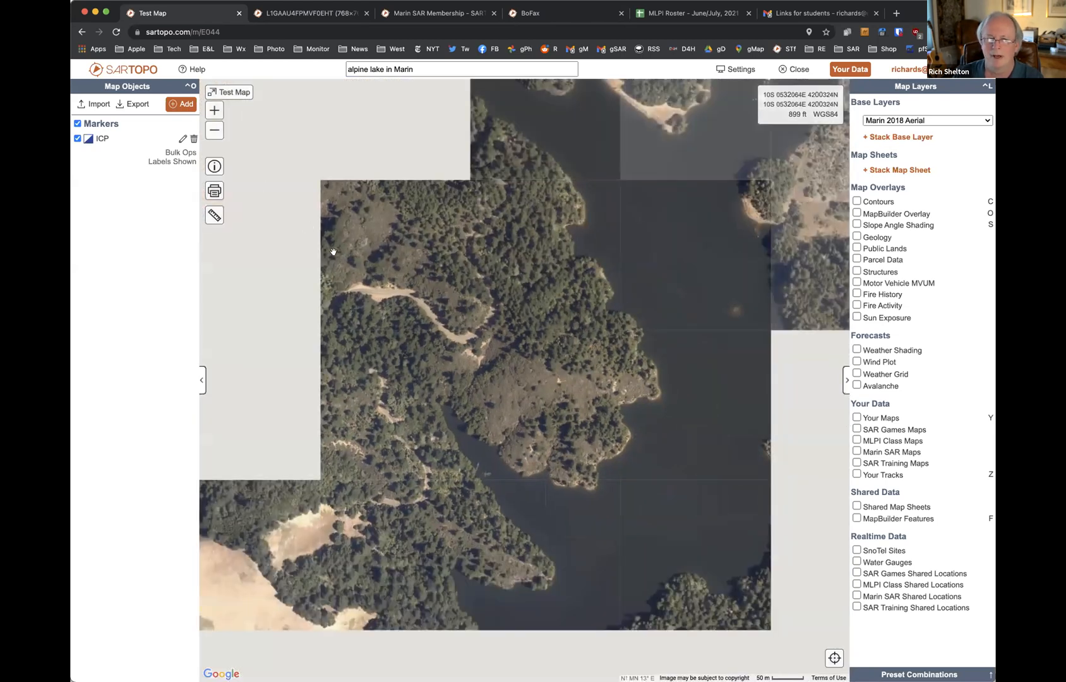
{"action": "left_click_drag", "start_coordinate": [539, 376], "coordinate": [424, 385]}
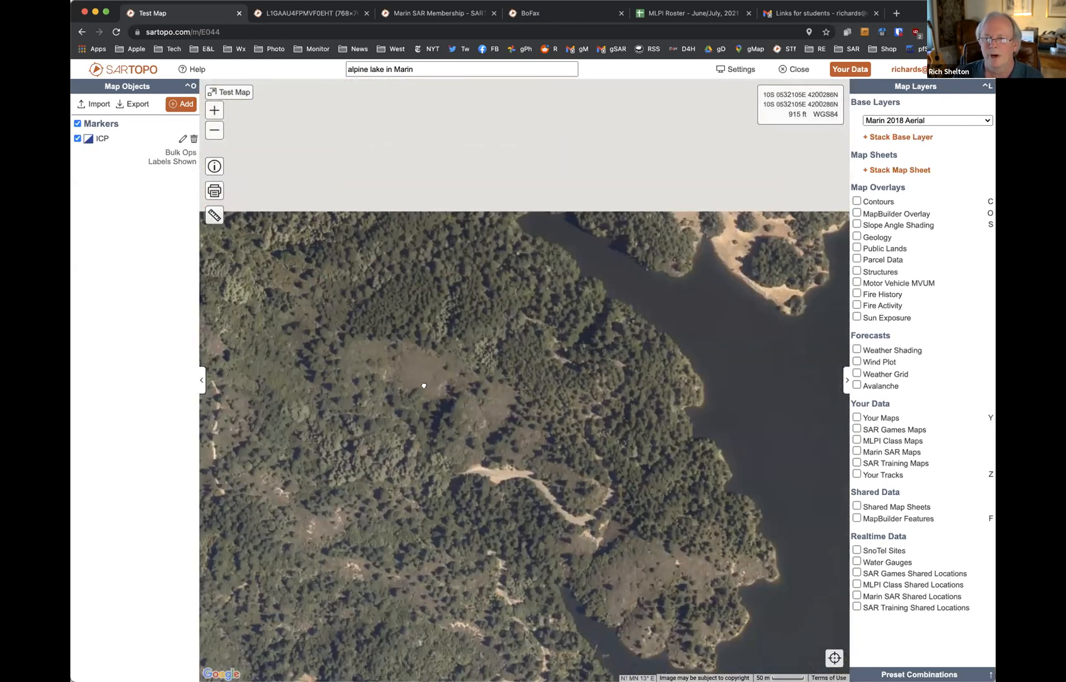
Stack the shared Mount Tamalpais Trail Map sheet over the aerial base layer and view it around the whole of Alpine Lake
{"action": "left_click", "coordinate": [924, 170]}
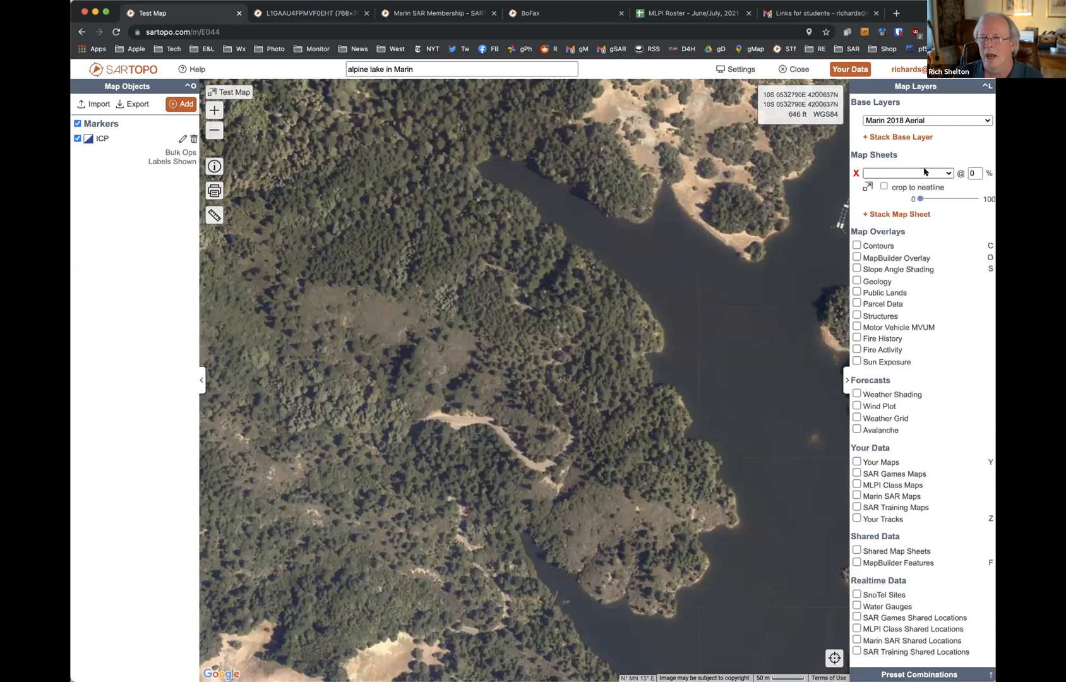
{"action": "left_click", "coordinate": [925, 170]}
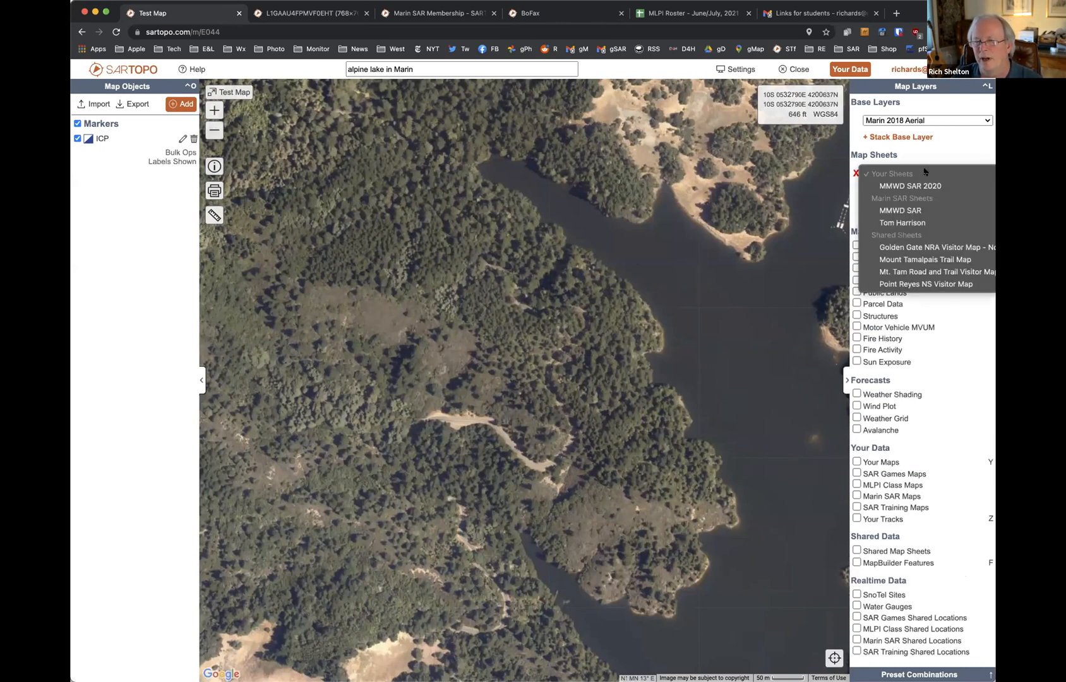
{"action": "left_click", "coordinate": [928, 260]}
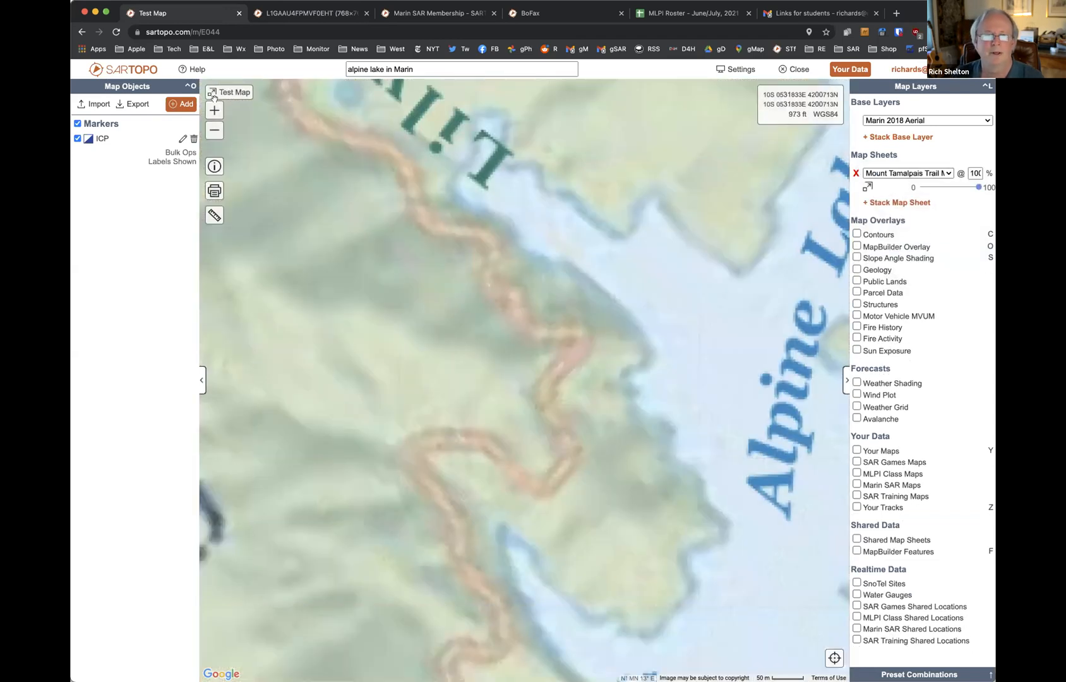
{"action": "left_click", "coordinate": [214, 130]}
{"action": "left_click", "coordinate": [214, 130]}
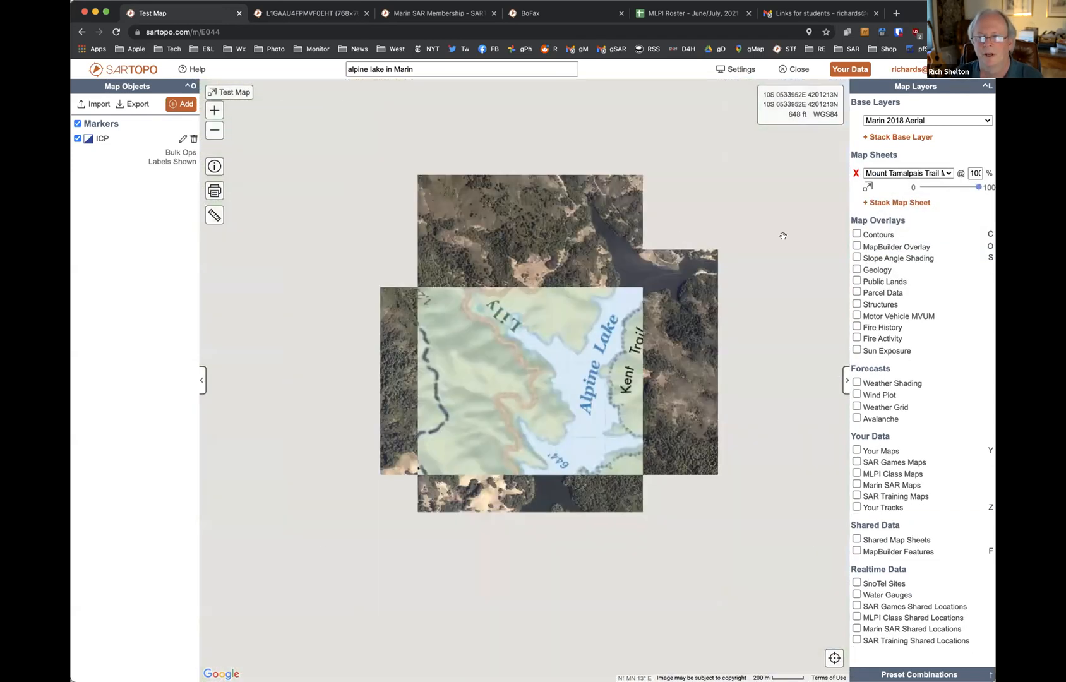
Switch the stacked map sheet to Tom Harrison for comparison, and replace it with the MMWD SAR sheet
{"action": "left_click", "coordinate": [930, 175]}
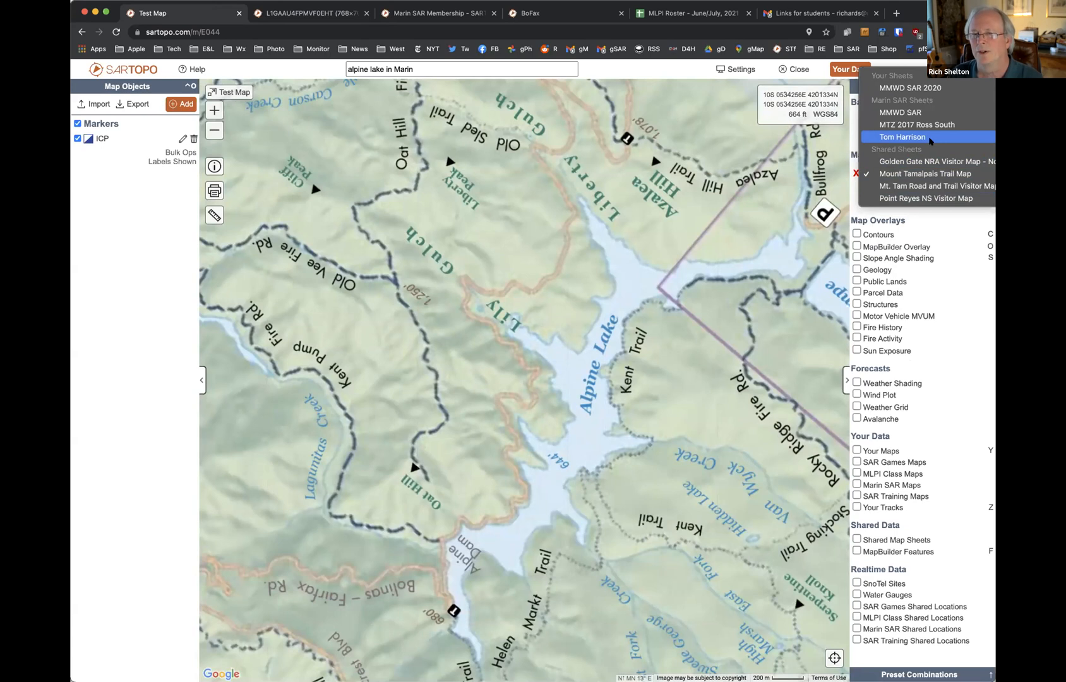
{"action": "left_click", "coordinate": [929, 138]}
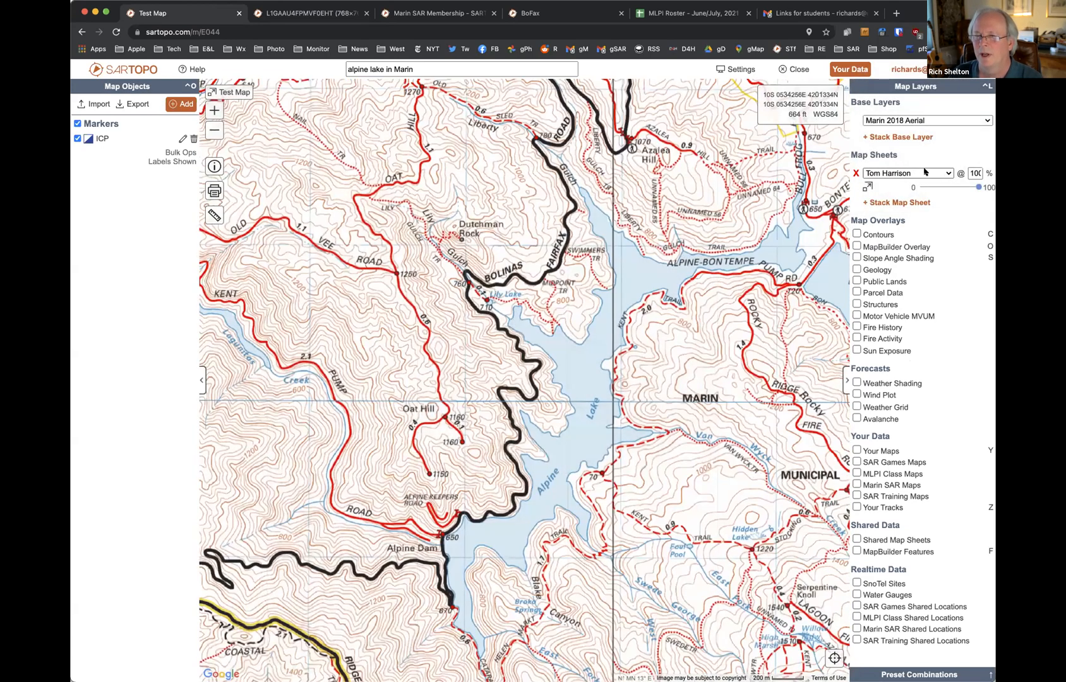
{"action": "left_click", "coordinate": [926, 170]}
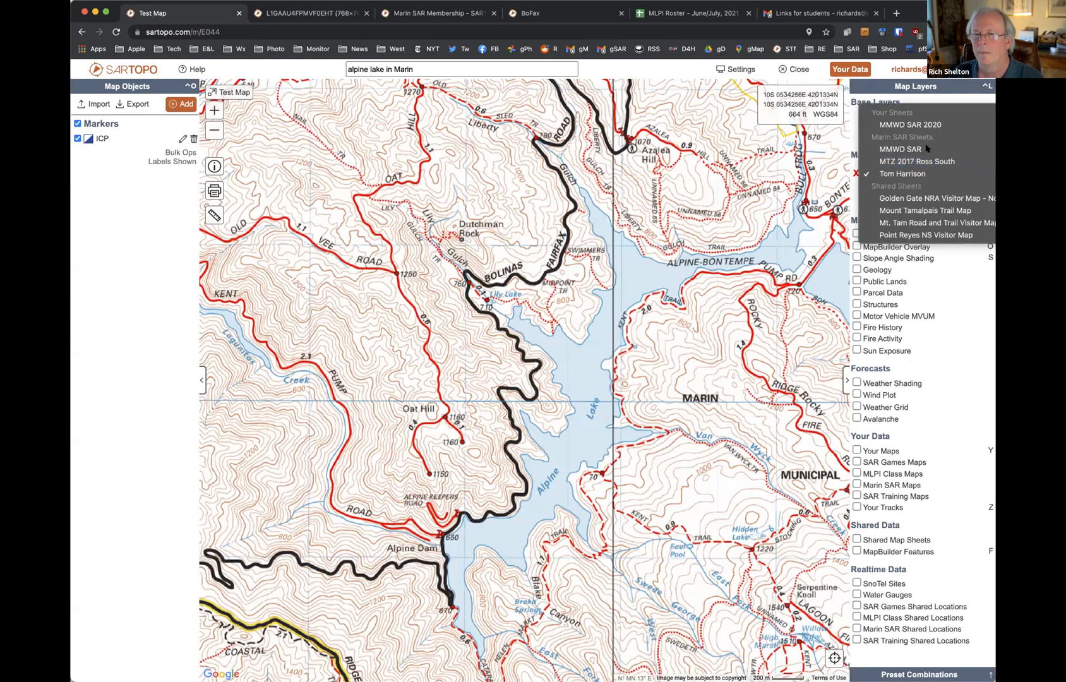
{"action": "left_click", "coordinate": [926, 149]}
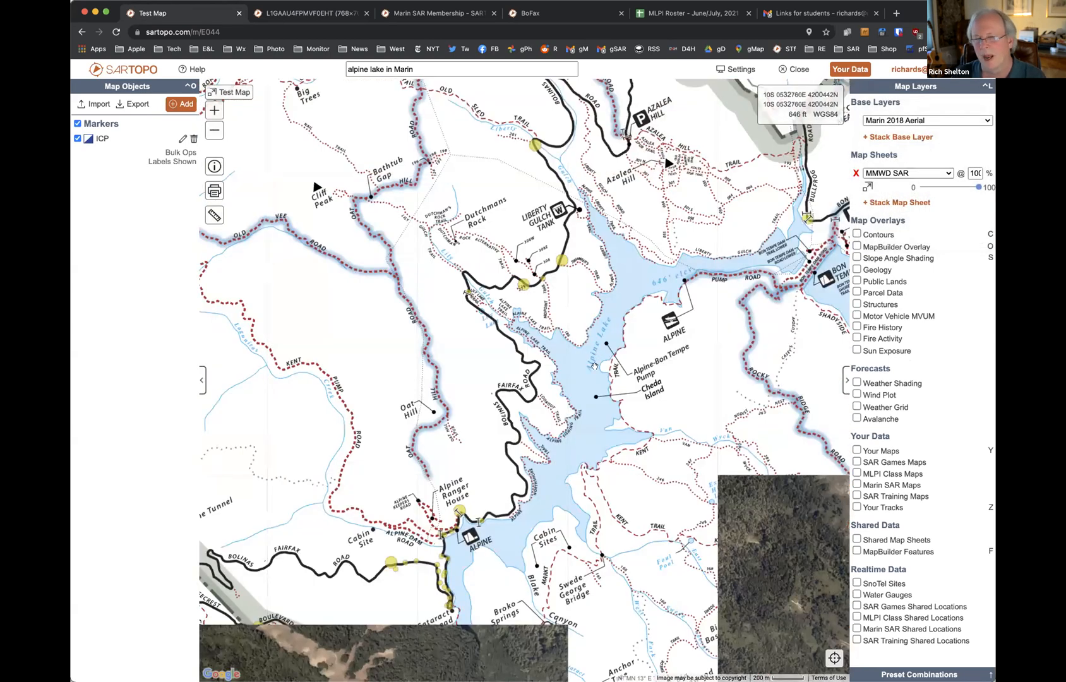
Look over the MMWD SAR sheet's trails and landmarks from Alpine Lake southeast to Mt. Tamalpais State Park and Muir Woods
{"action": "left_click_drag", "start_coordinate": [610, 384], "coordinate": [572, 232]}
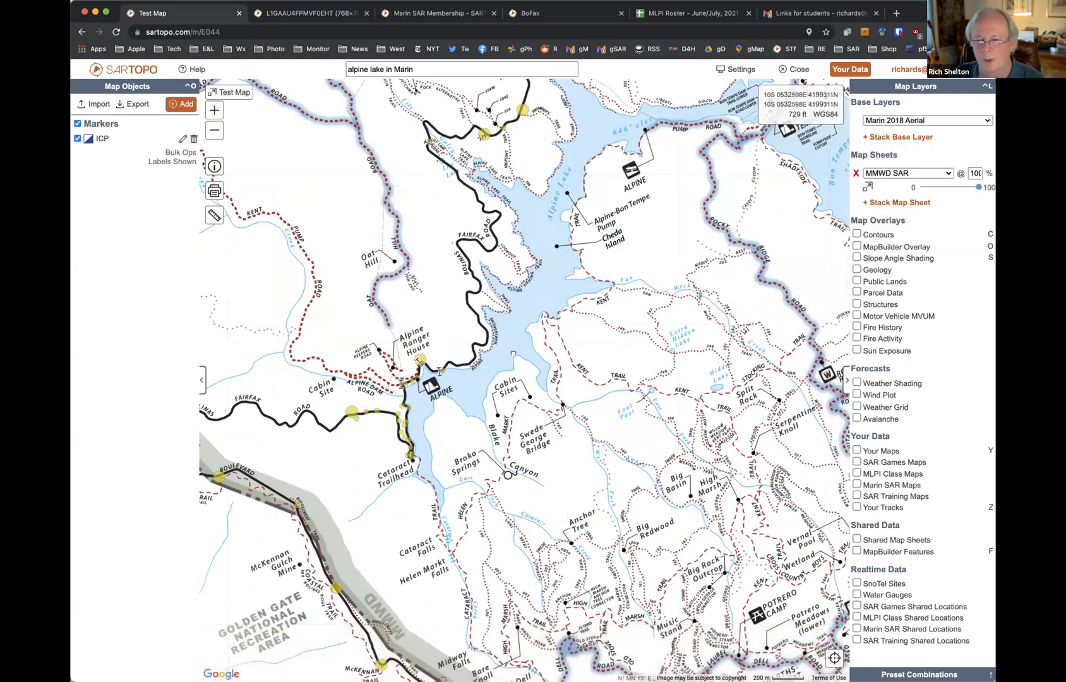
{"action": "left_click_drag", "start_coordinate": [513, 352], "coordinate": [420, 215]}
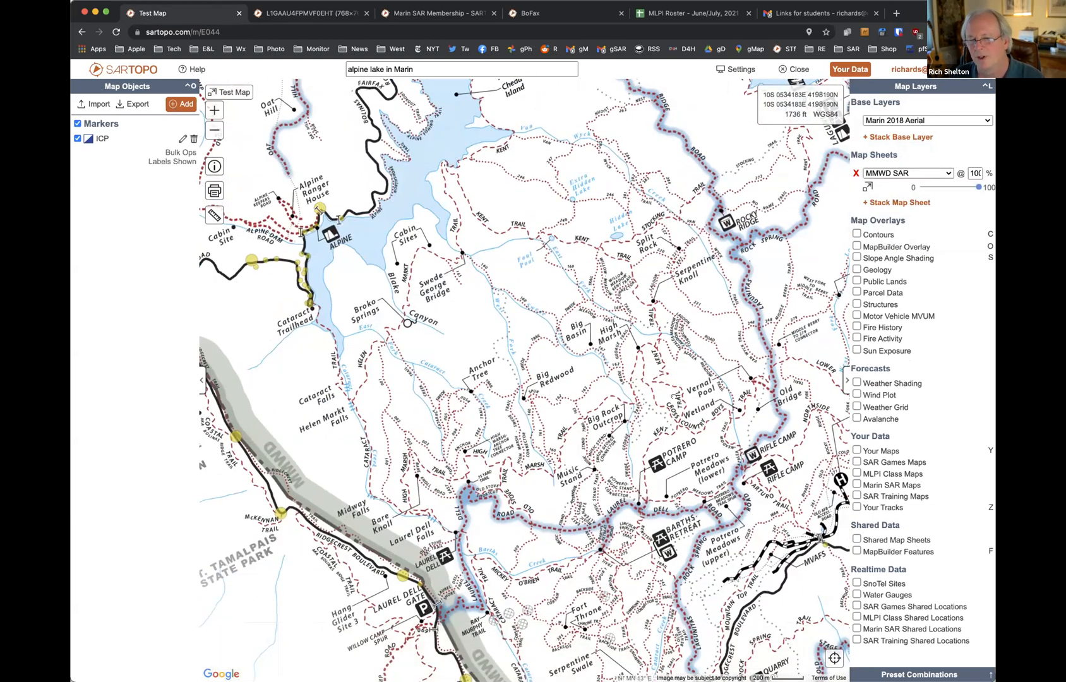
{"action": "left_click_drag", "start_coordinate": [675, 399], "coordinate": [622, 294]}
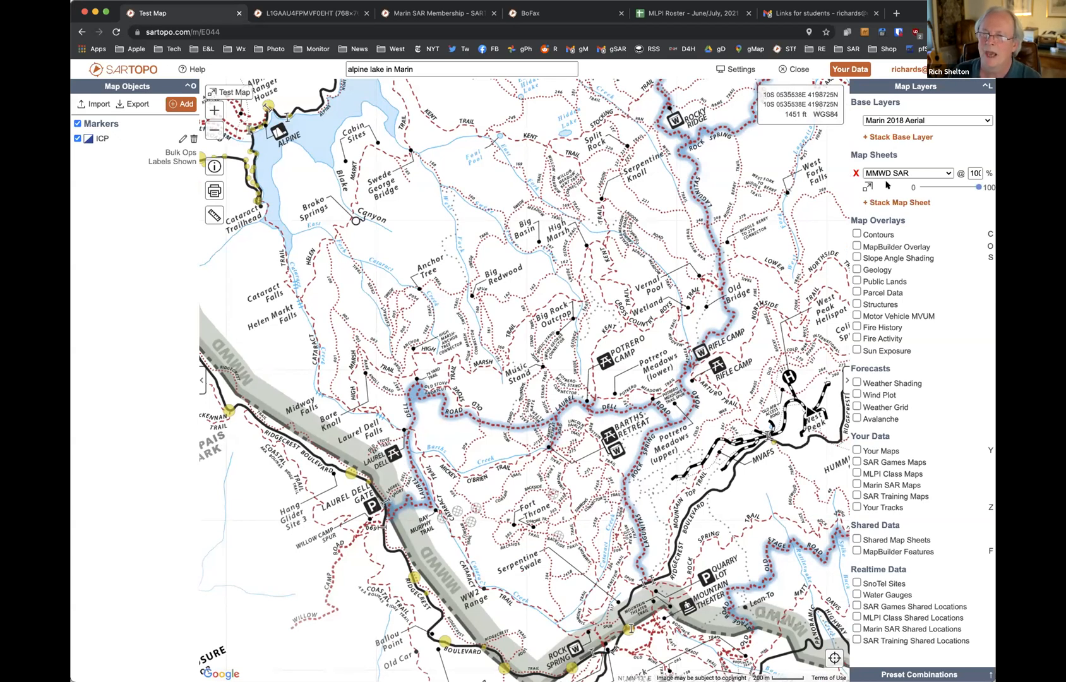
{"action": "left_click_drag", "start_coordinate": [696, 235], "coordinate": [755, 373]}
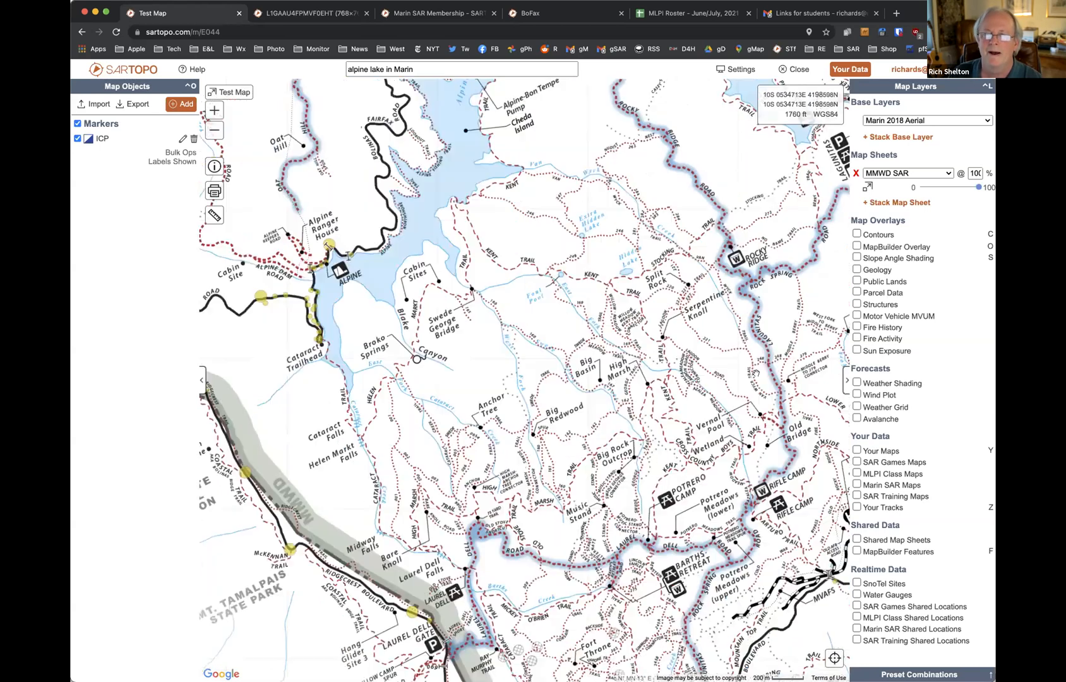
{"action": "left_click_drag", "start_coordinate": [765, 599], "coordinate": [564, 189]}
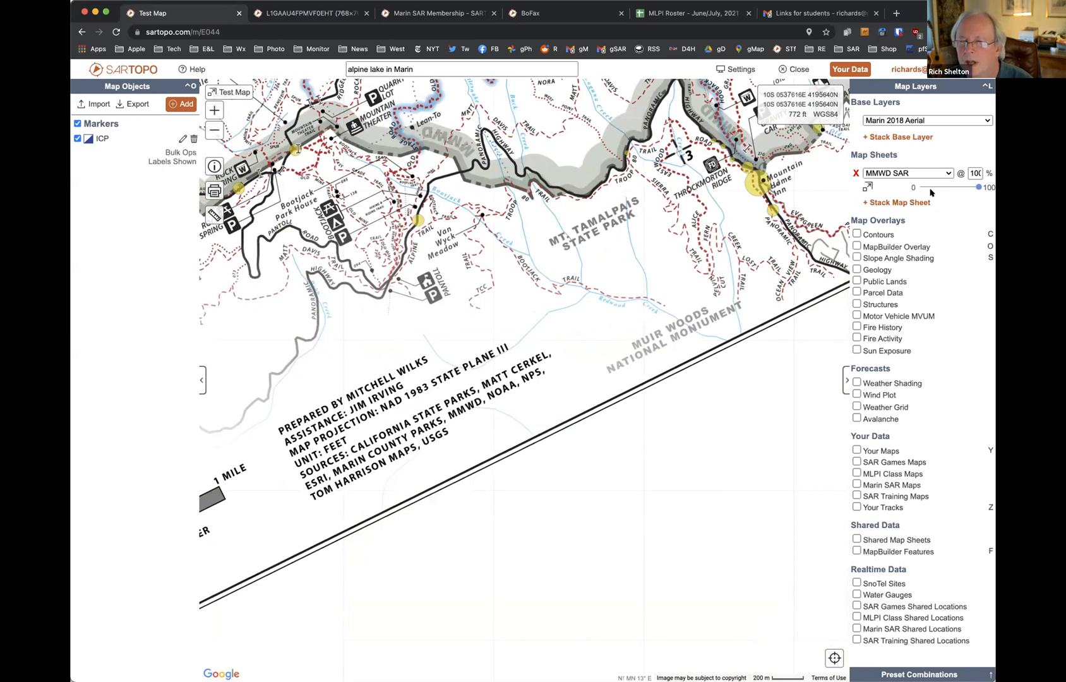
{"action": "left_click_drag", "start_coordinate": [765, 237], "coordinate": [782, 373]}
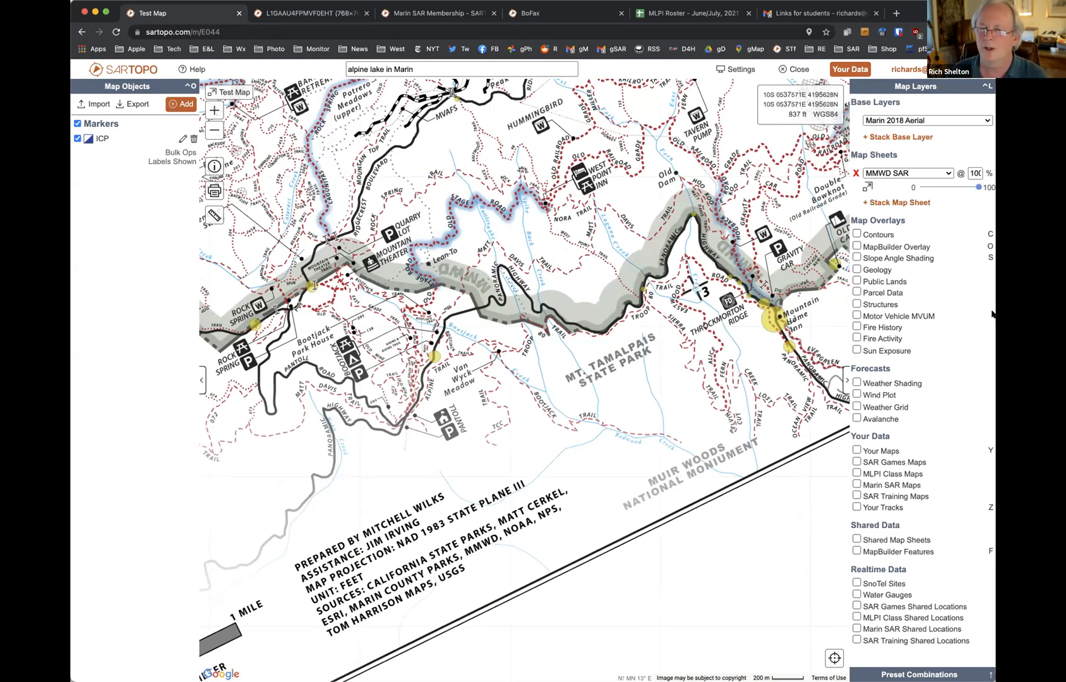
Change the stacked map sheet to MTZ 2017 Kentfield and view its structure defense zones legend and the Kentfield area map
{"action": "left_click", "coordinate": [935, 170]}
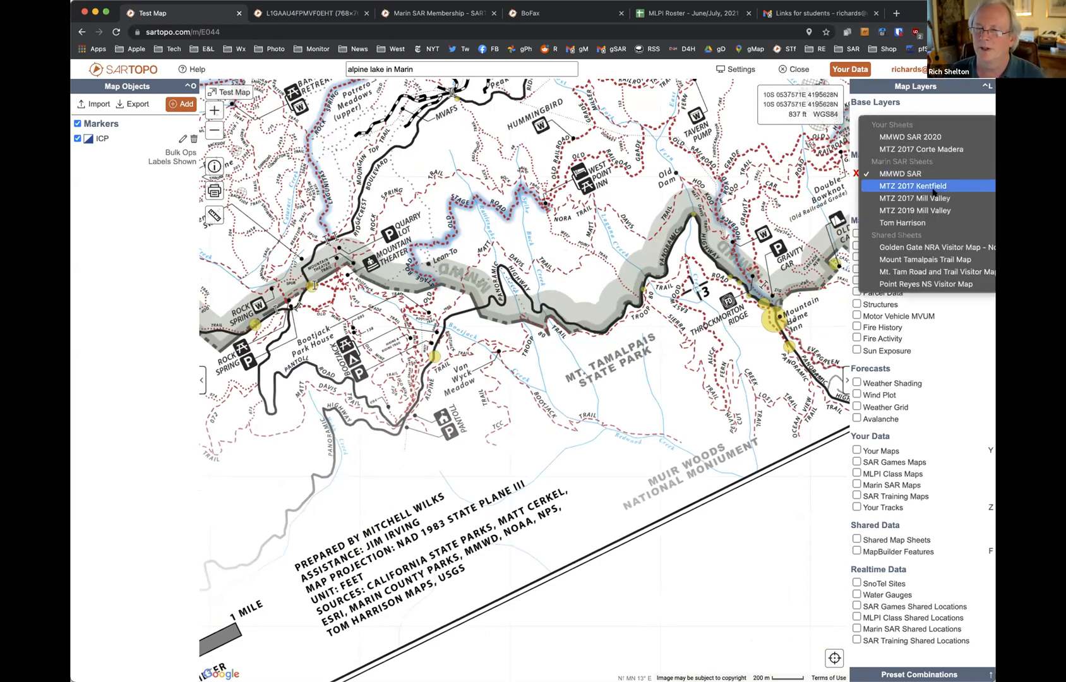
{"action": "left_click", "coordinate": [932, 187]}
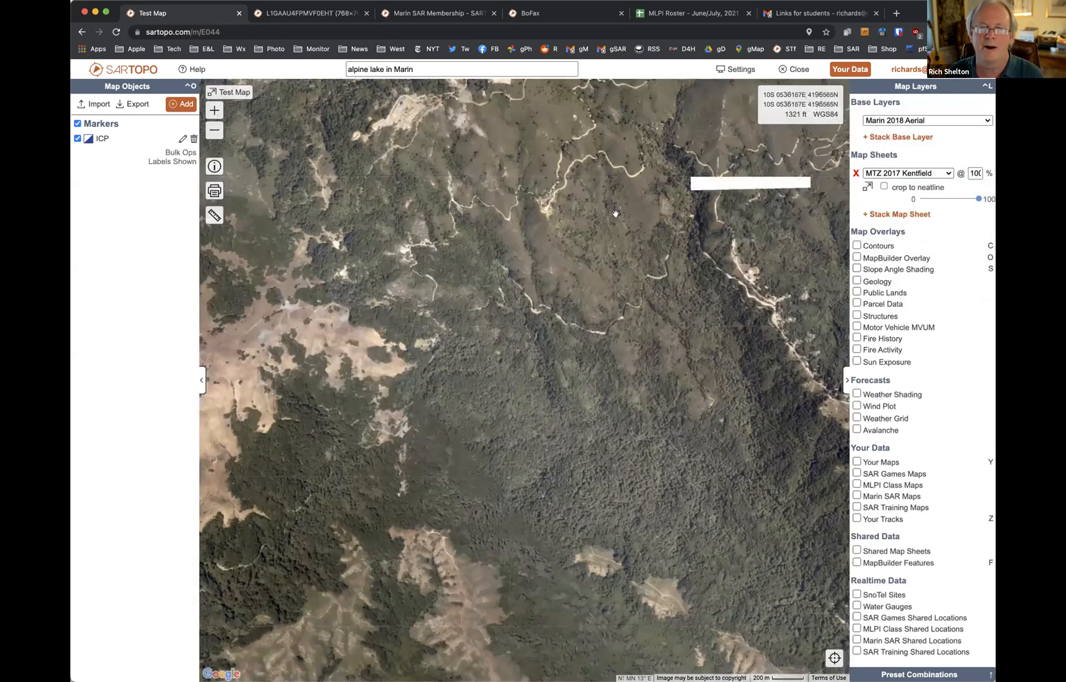
{"action": "left_click_drag", "start_coordinate": [518, 157], "coordinate": [287, 492]}
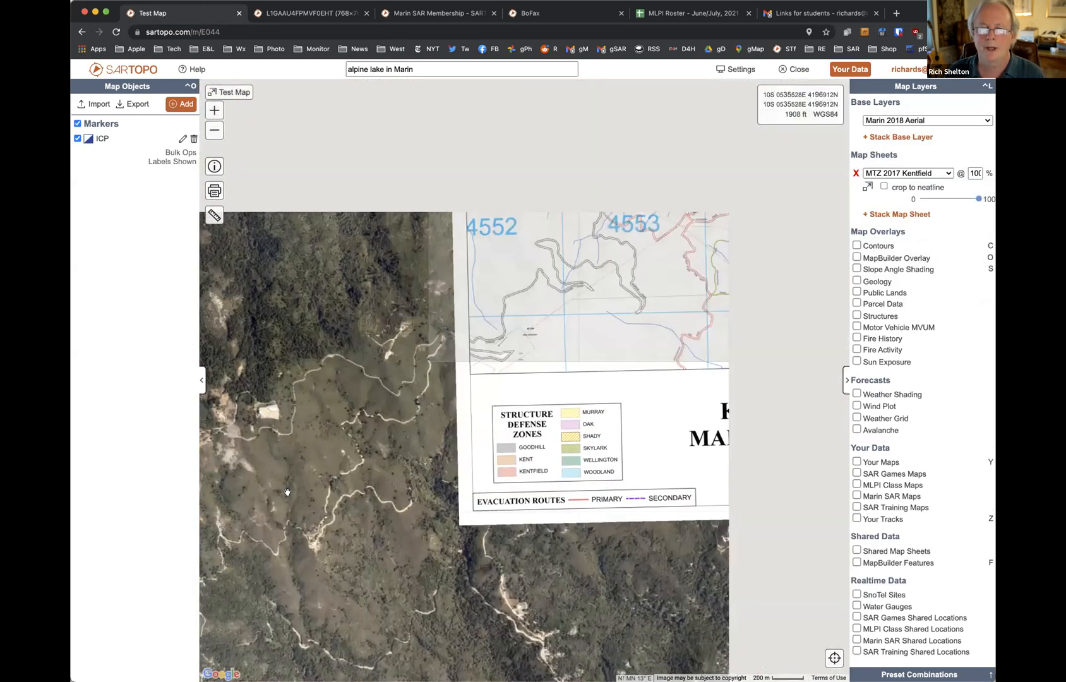
{"action": "left_click_drag", "start_coordinate": [714, 88], "coordinate": [412, 347]}
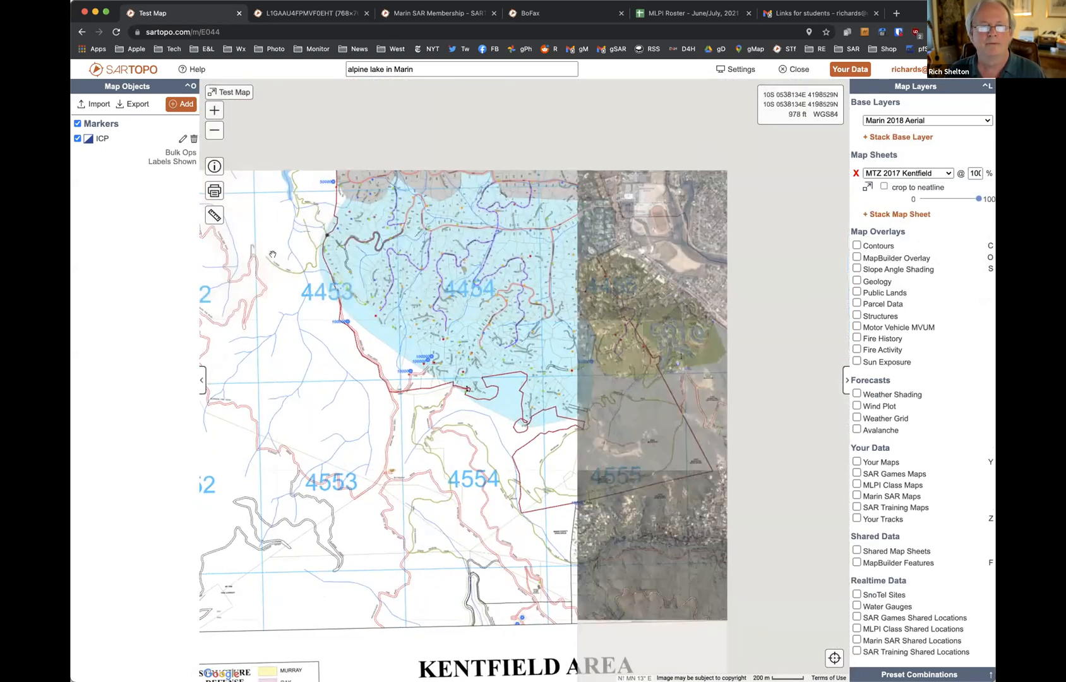
Examine the whole MTZ 2017 Kentfield sheet, and the detail of its colored zones around grid 4455 and the College of Marin
{"action": "left_click", "coordinate": [214, 130]}
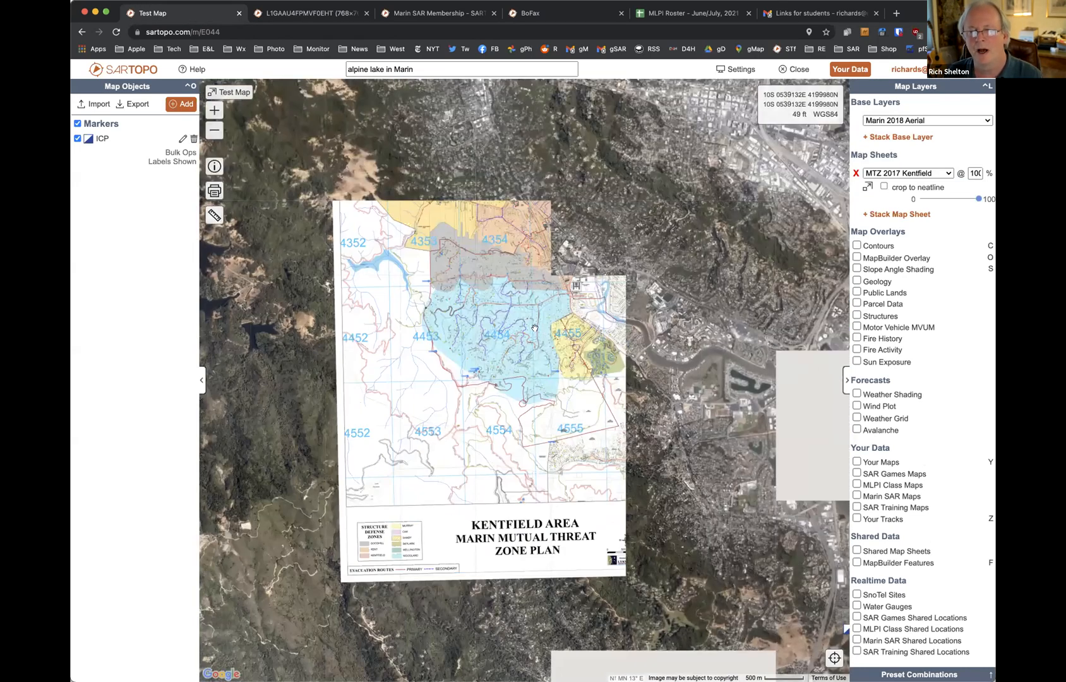
{"action": "left_click_drag", "start_coordinate": [530, 280], "coordinate": [633, 355]}
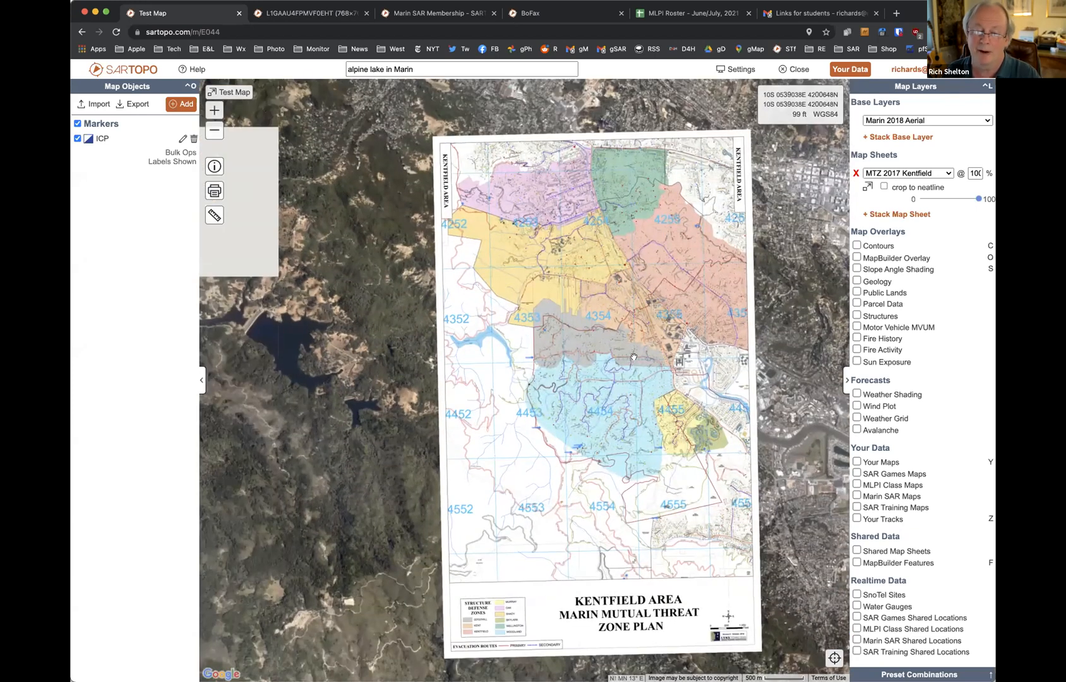
{"action": "scroll", "coordinate": [634, 355], "scroll_direction": "up", "scroll_amount": 3}
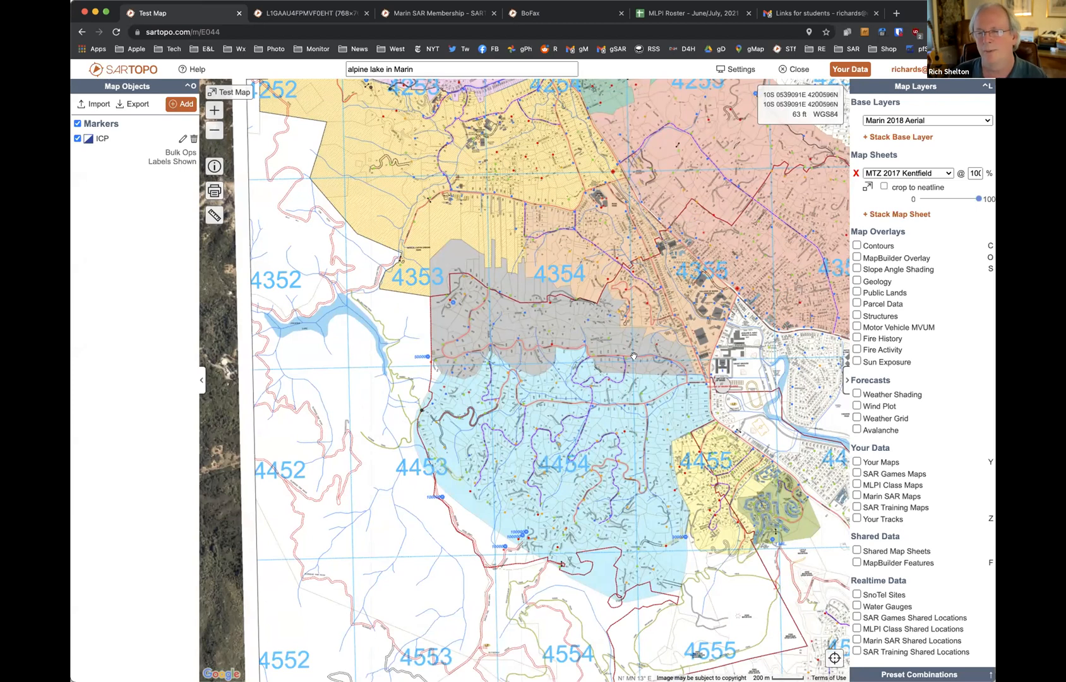
{"action": "scroll", "coordinate": [615, 347], "scroll_direction": "up", "scroll_amount": 3}
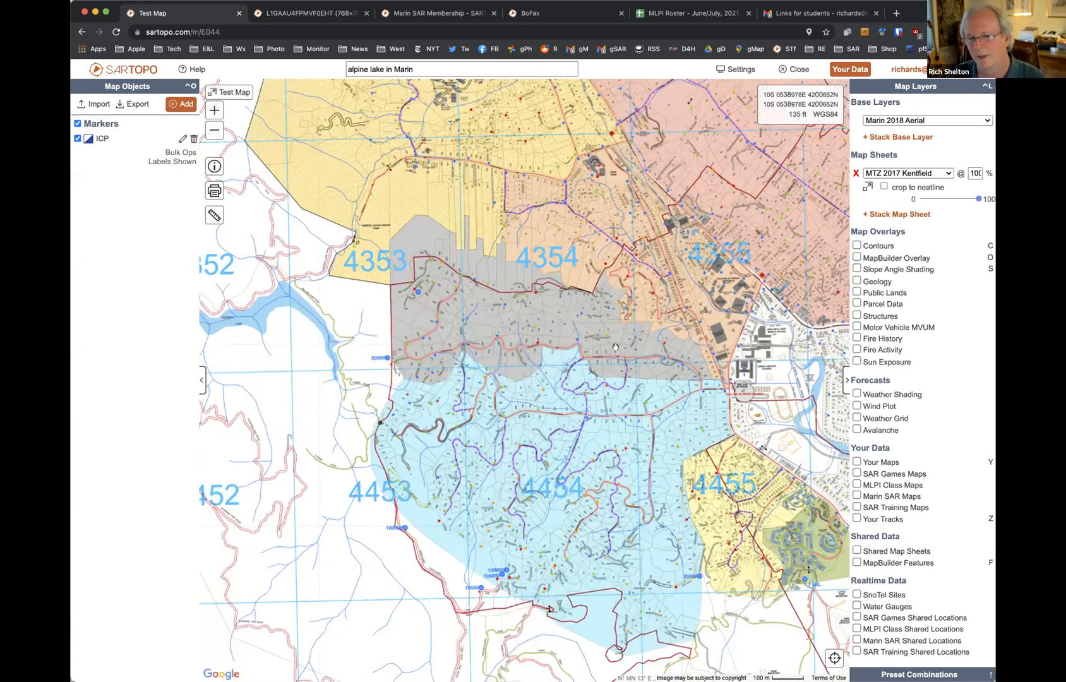
{"action": "left_click_drag", "start_coordinate": [695, 468], "coordinate": [424, 253]}
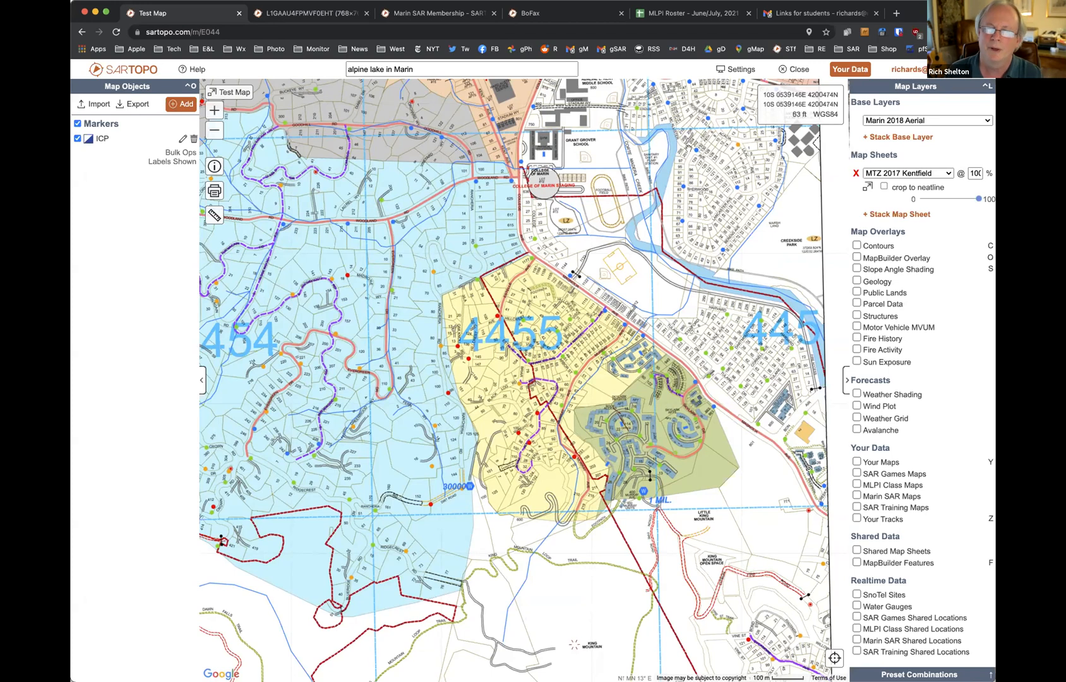
{"action": "left_click", "coordinate": [921, 173]}
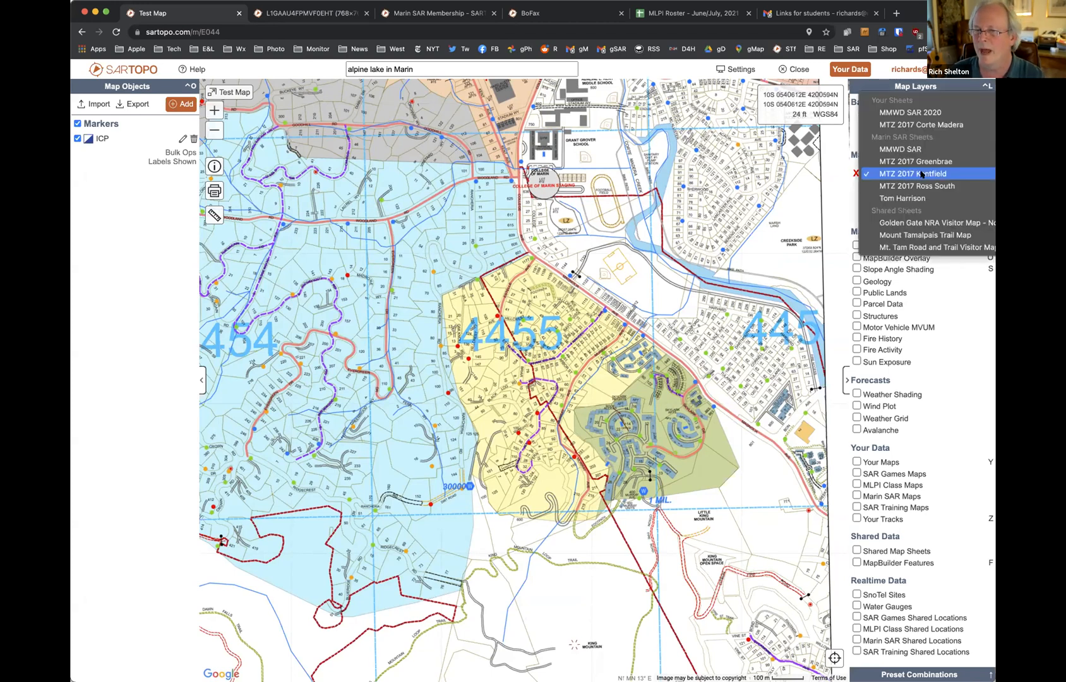
{"action": "left_click", "coordinate": [921, 173]}
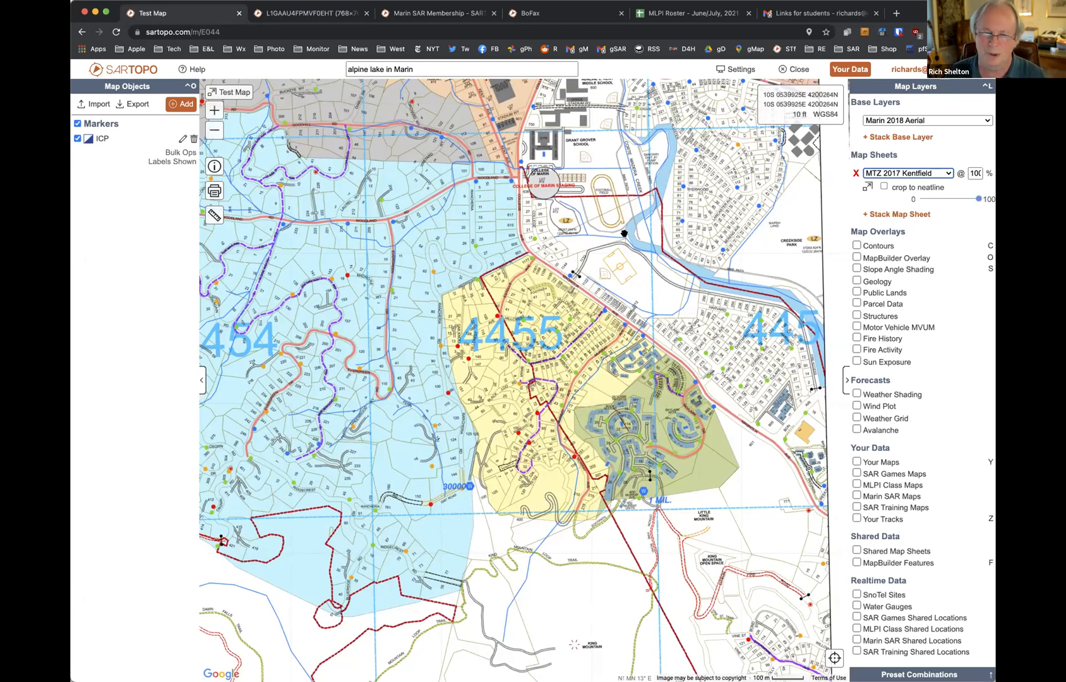
{"action": "left_click", "coordinate": [517, 317]}
{"action": "left_click_drag", "start_coordinate": [517, 318], "coordinate": [544, 431]}
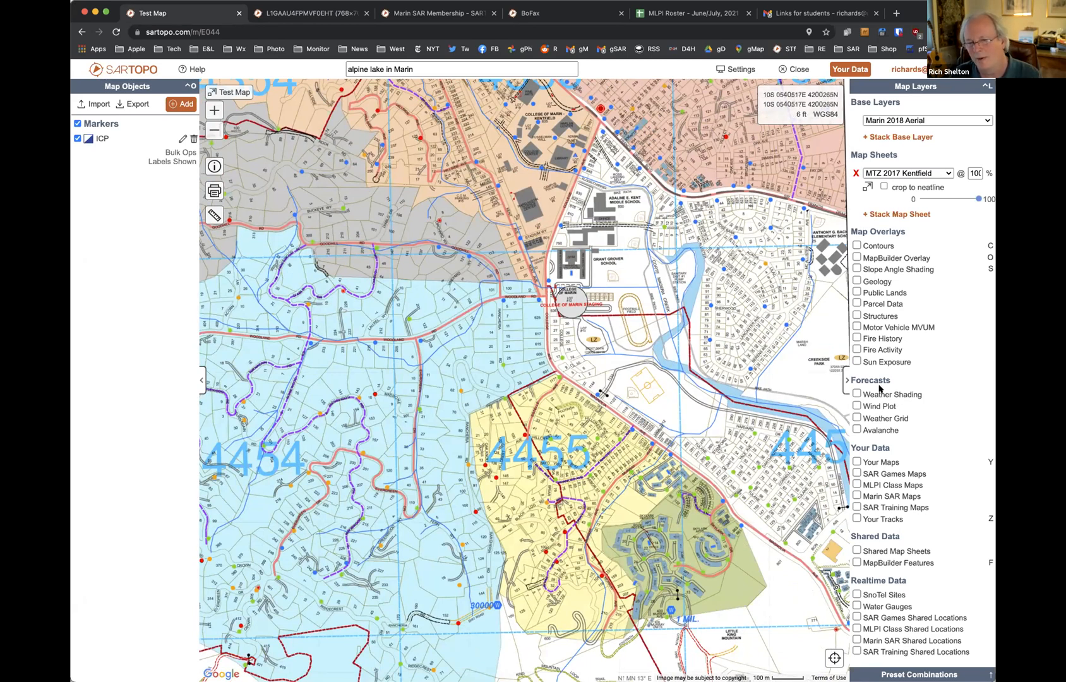
Turn on the Wind Plot forecast over the whole Kentfield sheet and set its forecast time to +12 hr
{"action": "left_click", "coordinate": [857, 406]}
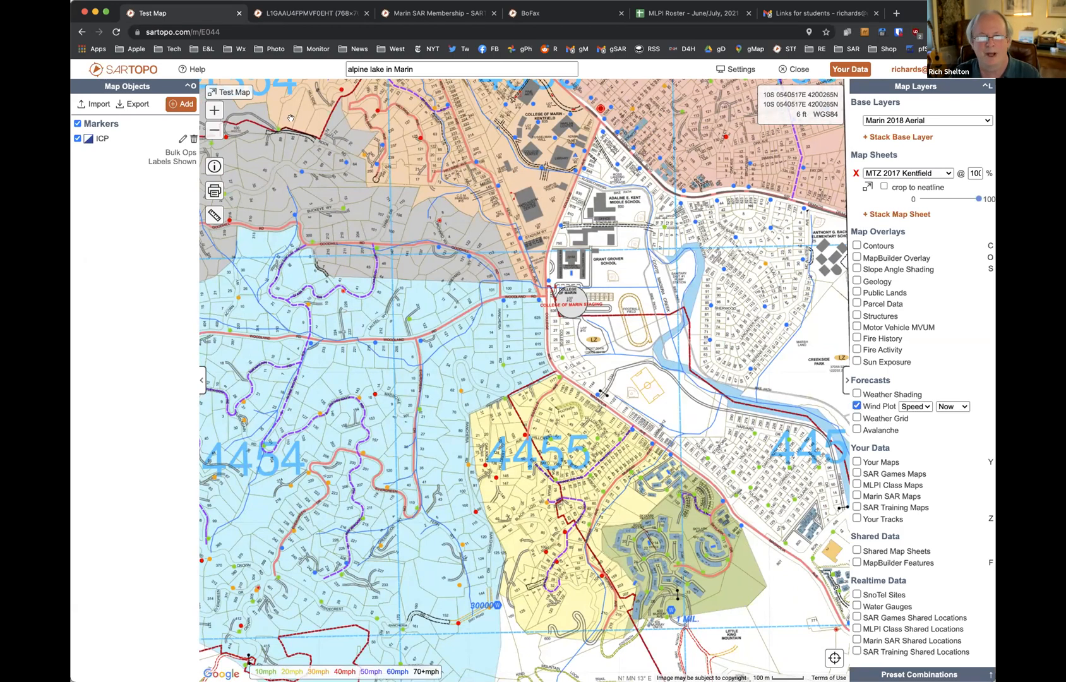
{"action": "double_click", "coordinate": [214, 128]}
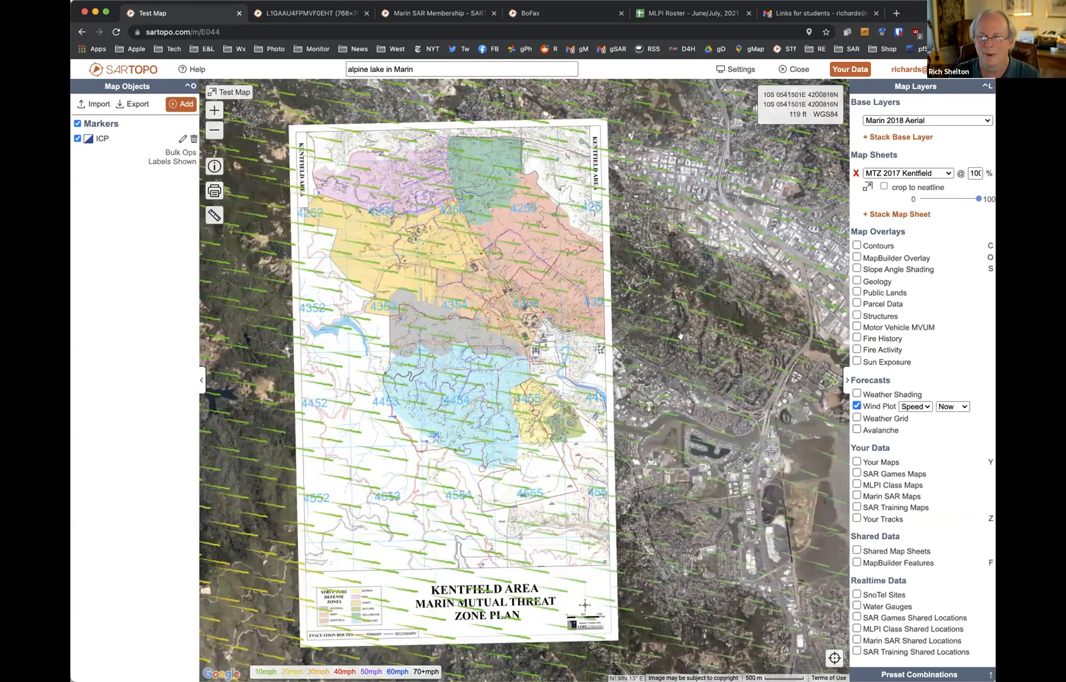
{"action": "left_click", "coordinate": [969, 406]}
{"action": "left_click", "coordinate": [966, 456]}
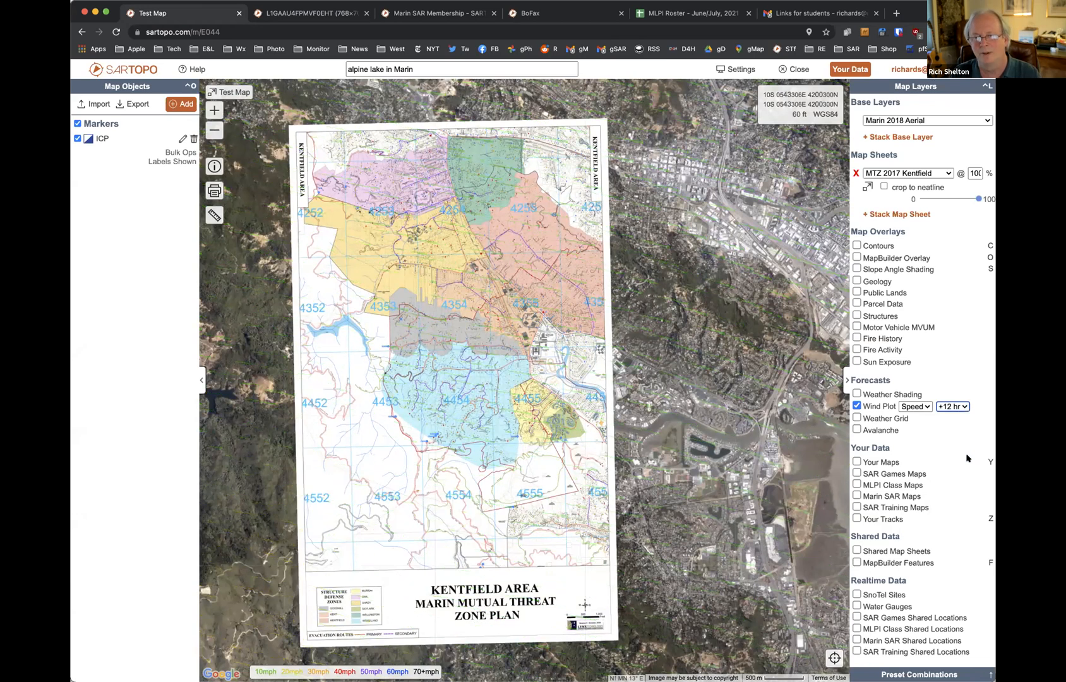
Set the Wind Plot forecast time to Now and turn the wind overlay off
{"action": "left_click", "coordinate": [954, 405]}
{"action": "left_click", "coordinate": [954, 359]}
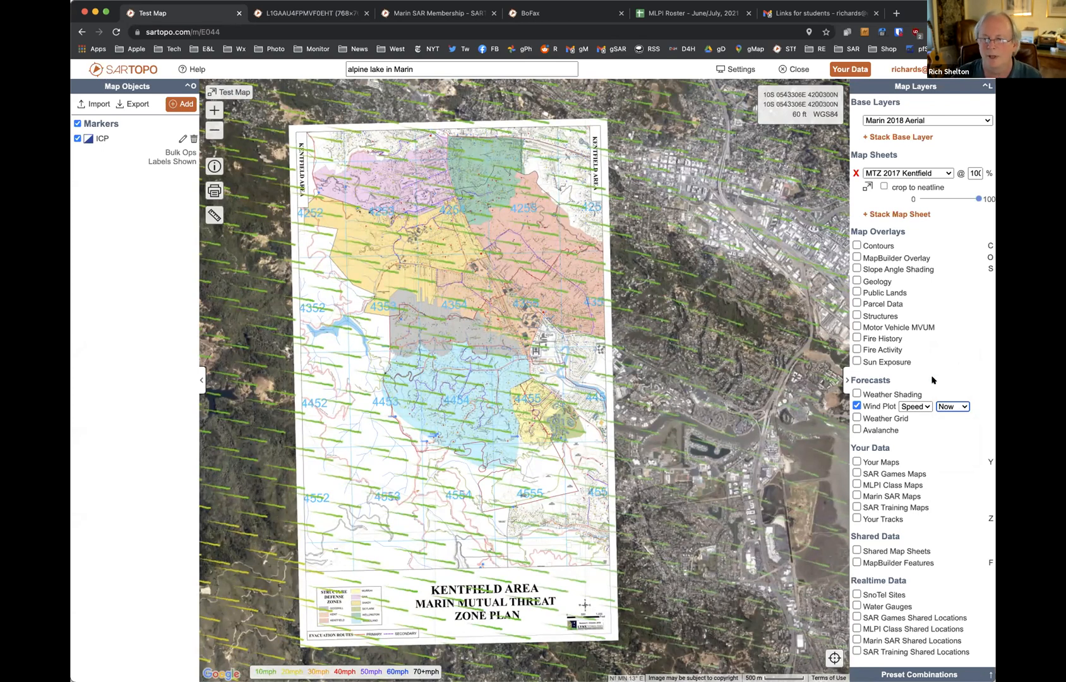
{"action": "left_click", "coordinate": [854, 405]}
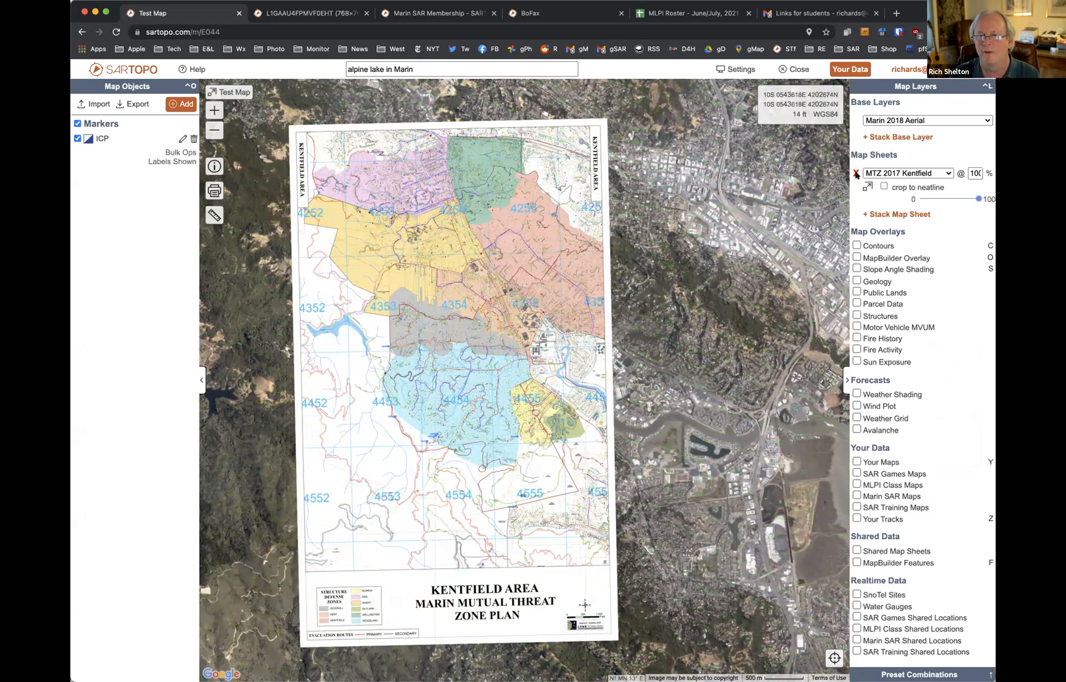
Change the base layer beneath the Kentfield sheet to MapBuilder Topo
{"action": "left_click", "coordinate": [906, 120]}
{"action": "scroll", "coordinate": [906, 120], "scroll_direction": "up", "scroll_amount": 5}
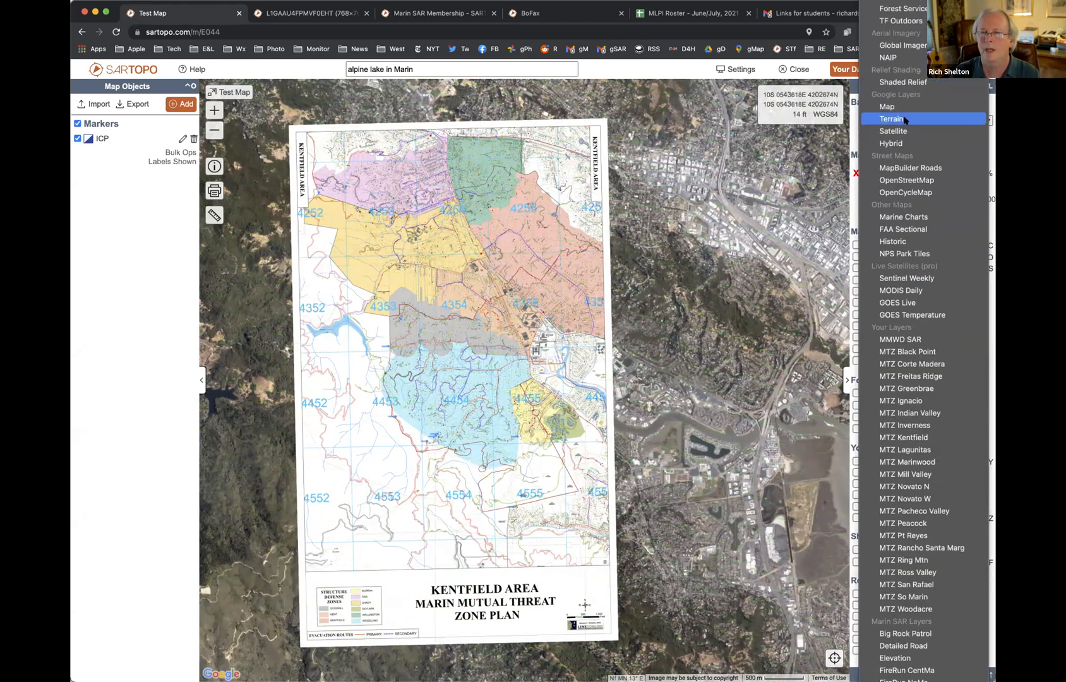
{"action": "left_click", "coordinate": [903, 2]}
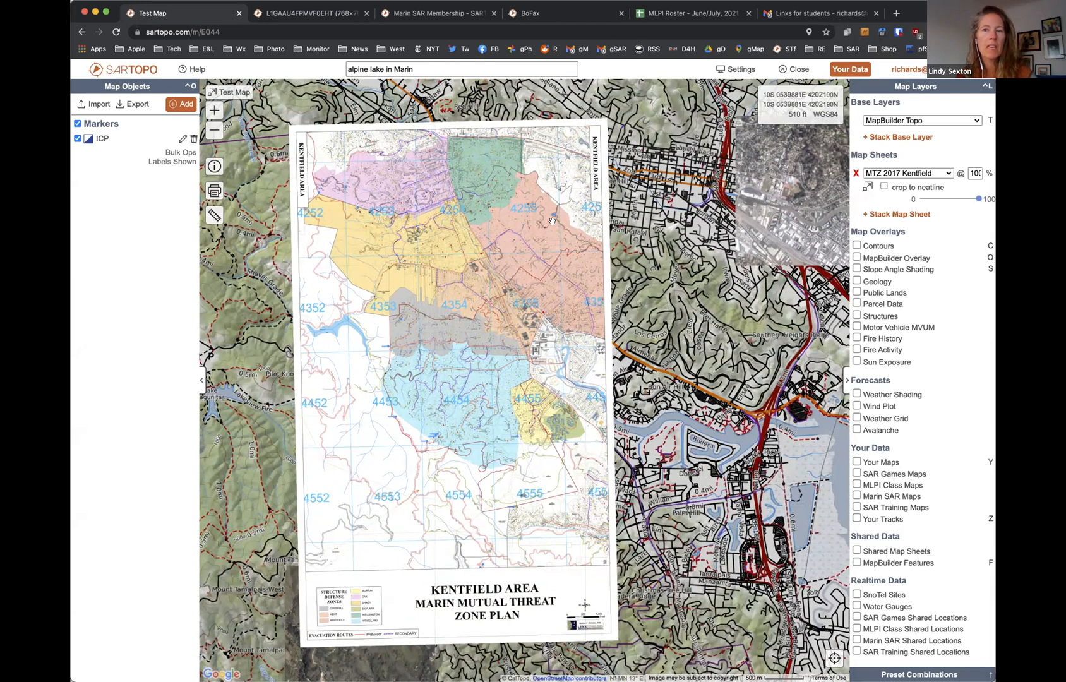
{"action": "left_click_drag", "start_coordinate": [553, 221], "coordinate": [590, 203]}
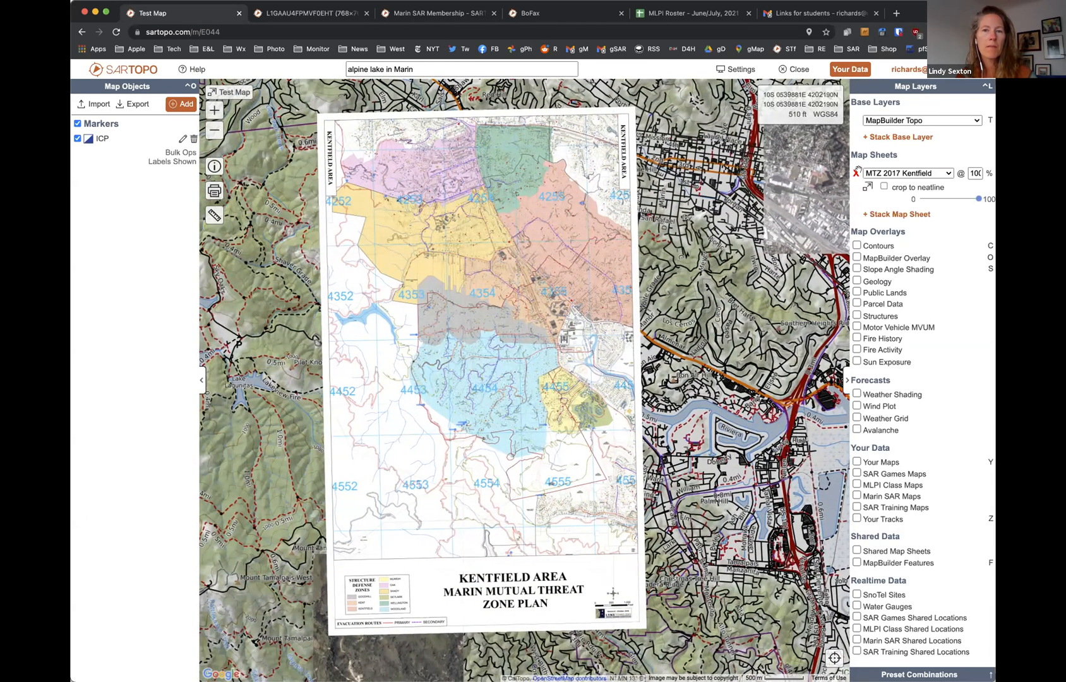
Switch the base layer to NAIP aerial imagery and view its available imagery date ranges
{"action": "left_click", "coordinate": [920, 123]}
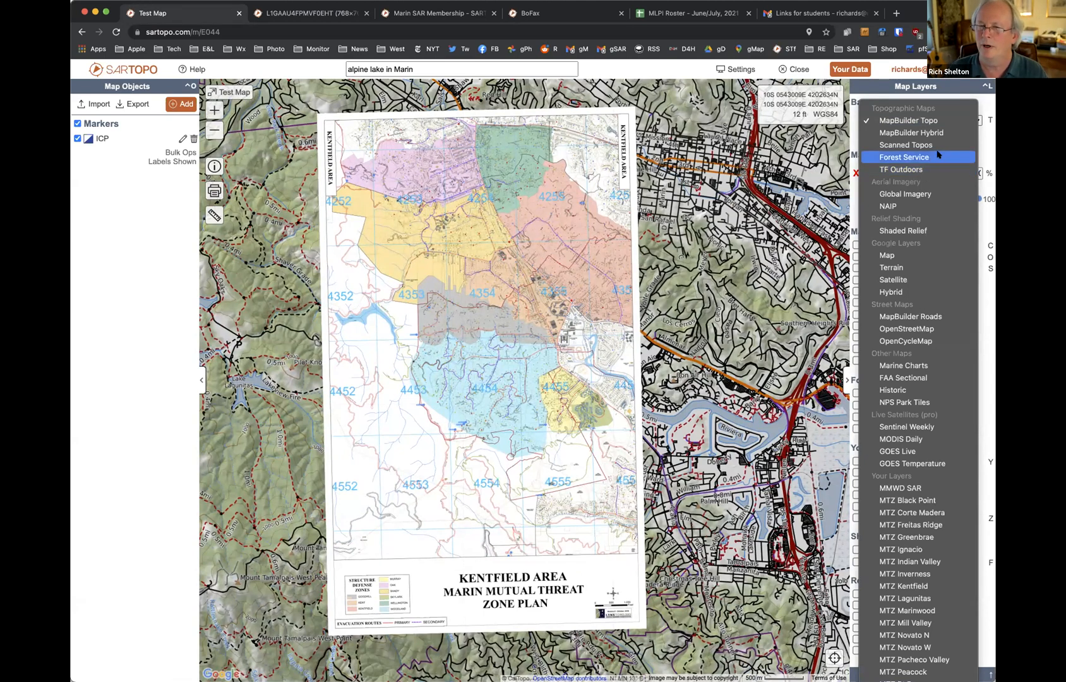
{"action": "left_click", "coordinate": [917, 207]}
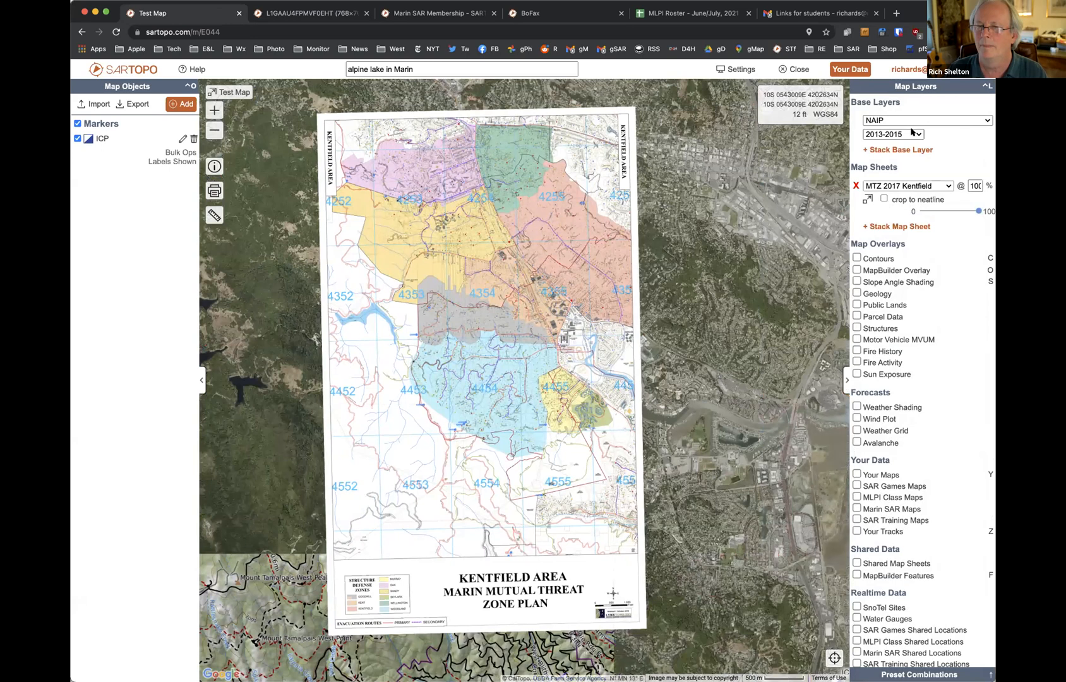
{"action": "left_click", "coordinate": [912, 132]}
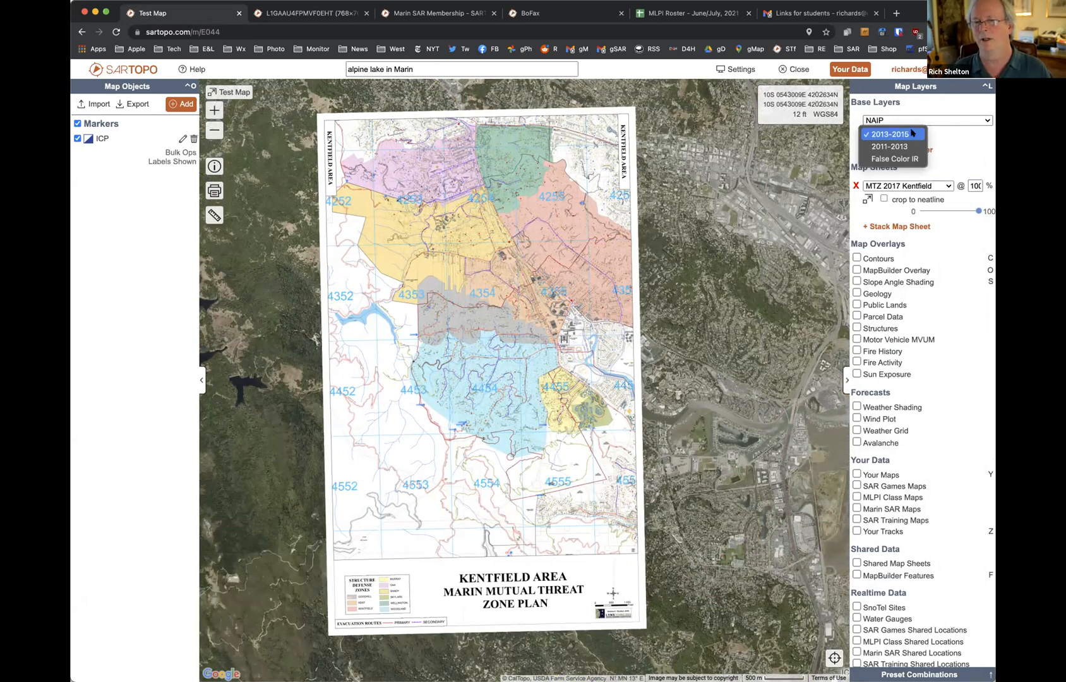
{"action": "left_click", "coordinate": [936, 118]}
Change the base layer to Global Imagery and view the aerial detail east of the Kentfield sheet
{"action": "left_click", "coordinate": [936, 118]}
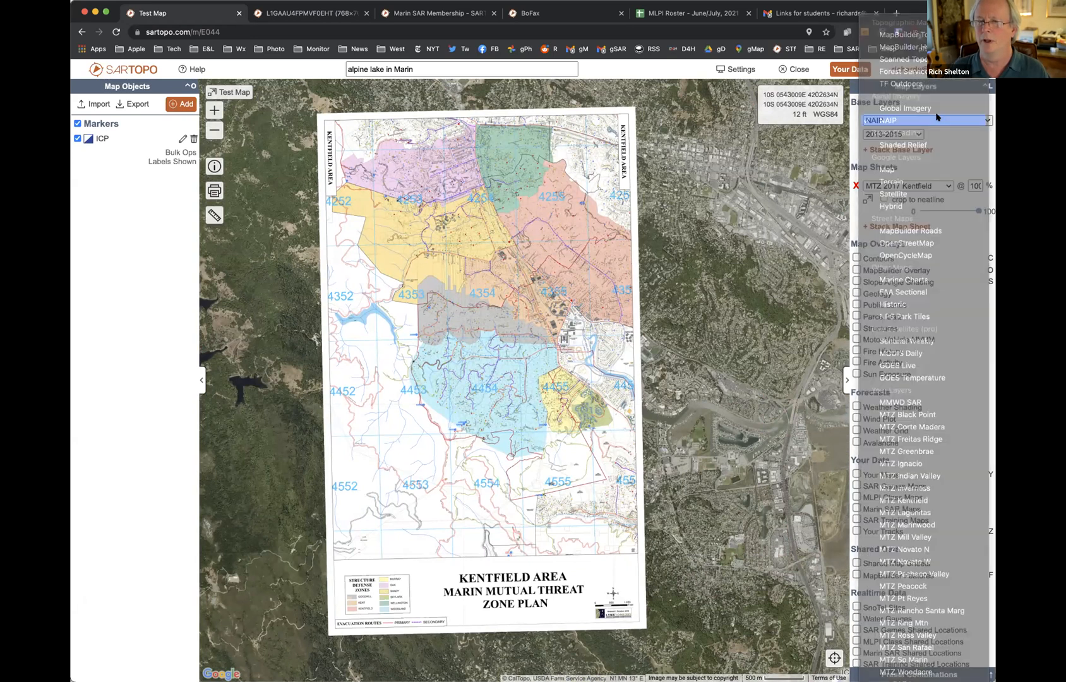
{"action": "left_click", "coordinate": [937, 118]}
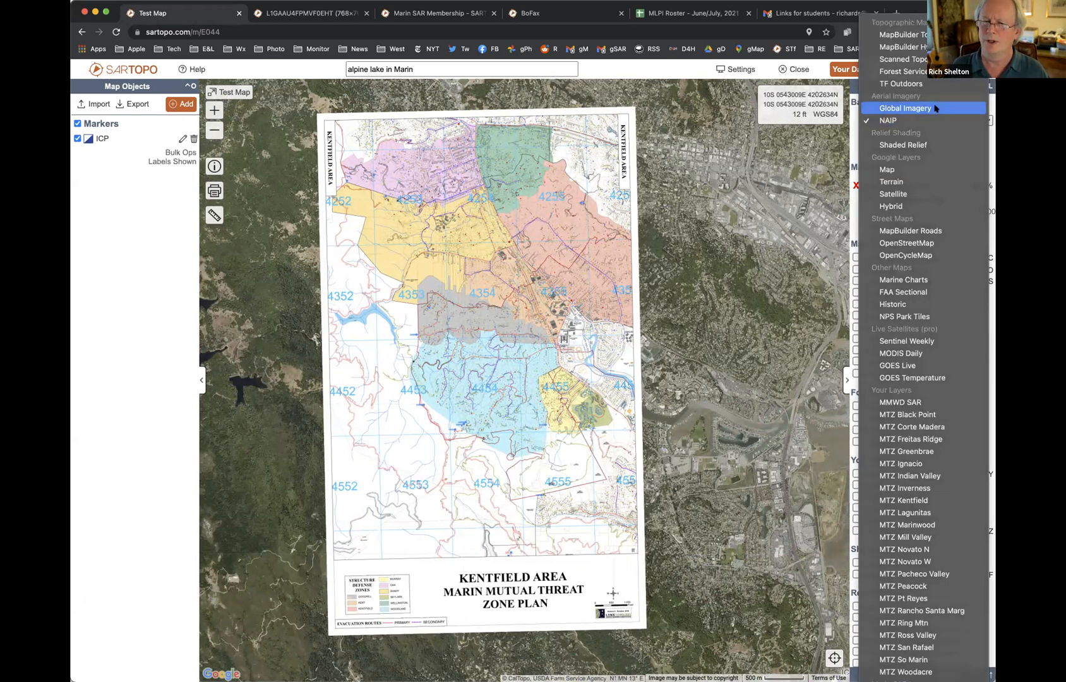
{"action": "left_click", "coordinate": [935, 108]}
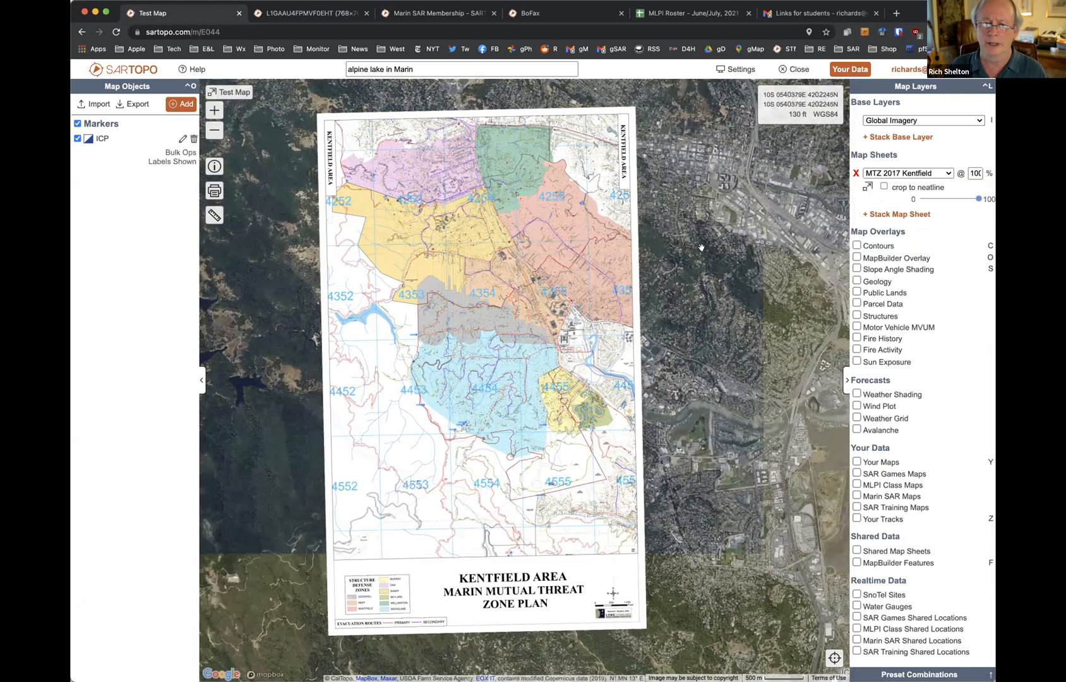
{"action": "scroll", "coordinate": [709, 255], "scroll_direction": "up", "scroll_amount": 2}
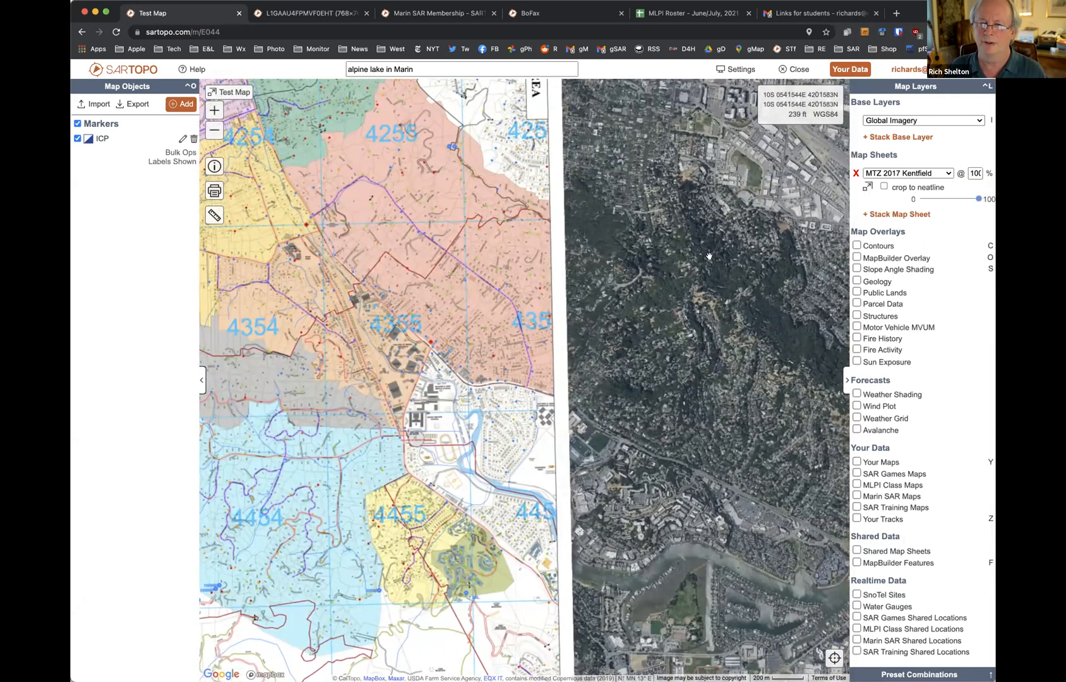
Remove the MTZ 2017 Kentfield map sheet from the map
{"action": "left_click", "coordinate": [213, 110]}
{"action": "left_click", "coordinate": [213, 110]}
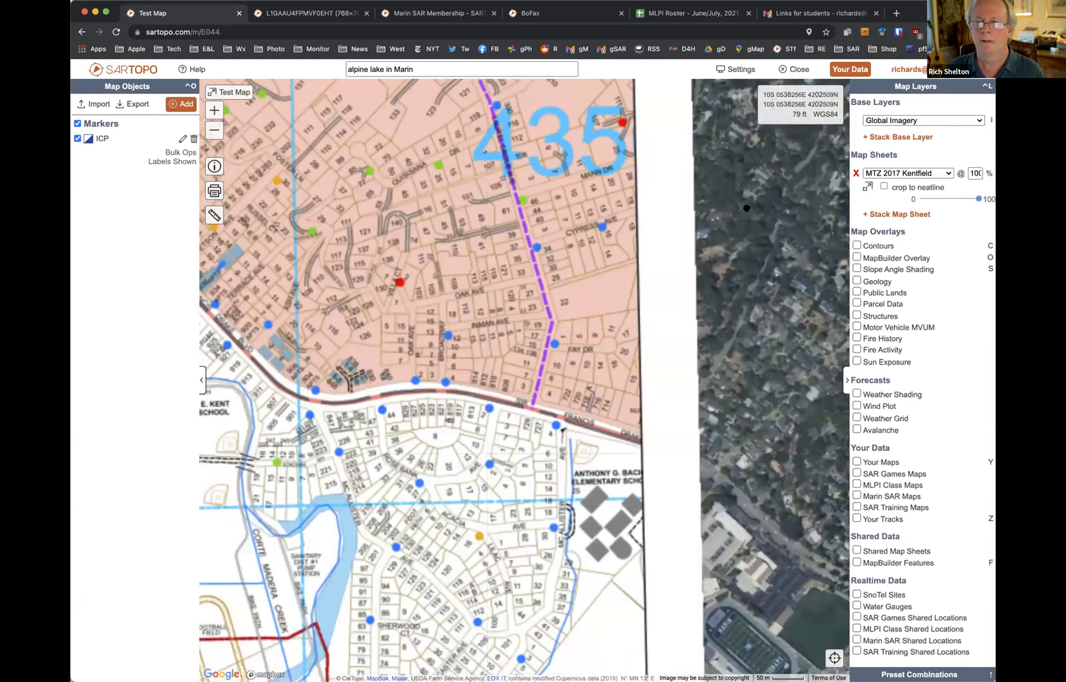
{"action": "left_click", "coordinate": [855, 172]}
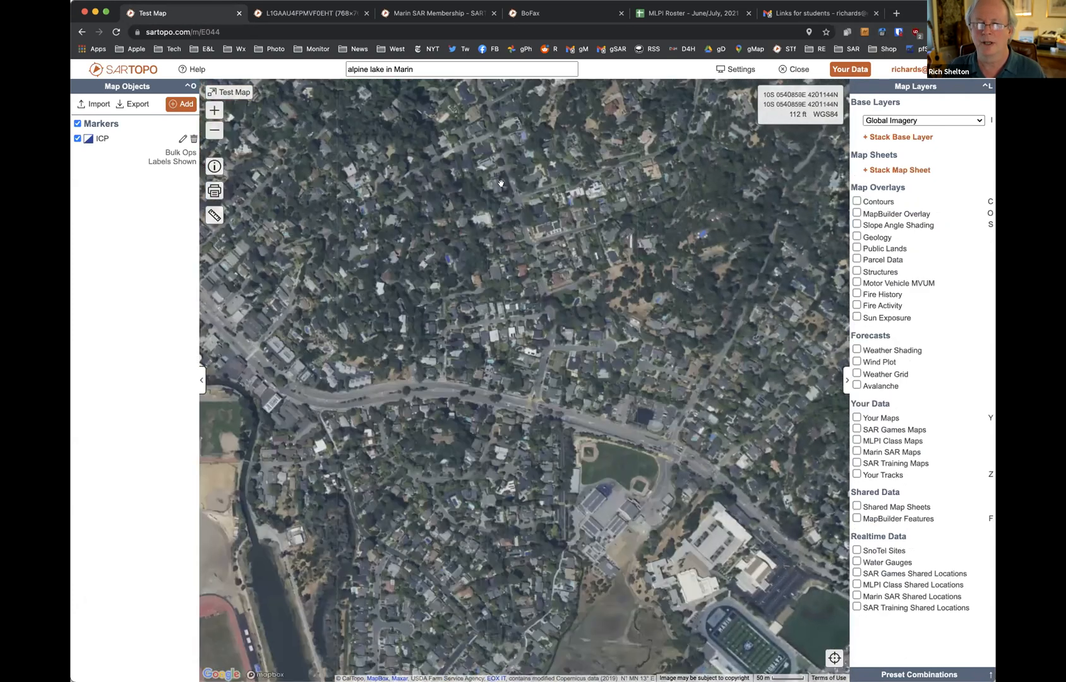
Inspect the Global Imagery around the street intersection up close and change the base layer to Hybrid
{"action": "left_click", "coordinate": [213, 110]}
{"action": "left_click", "coordinate": [213, 110]}
{"action": "left_click", "coordinate": [214, 109]}
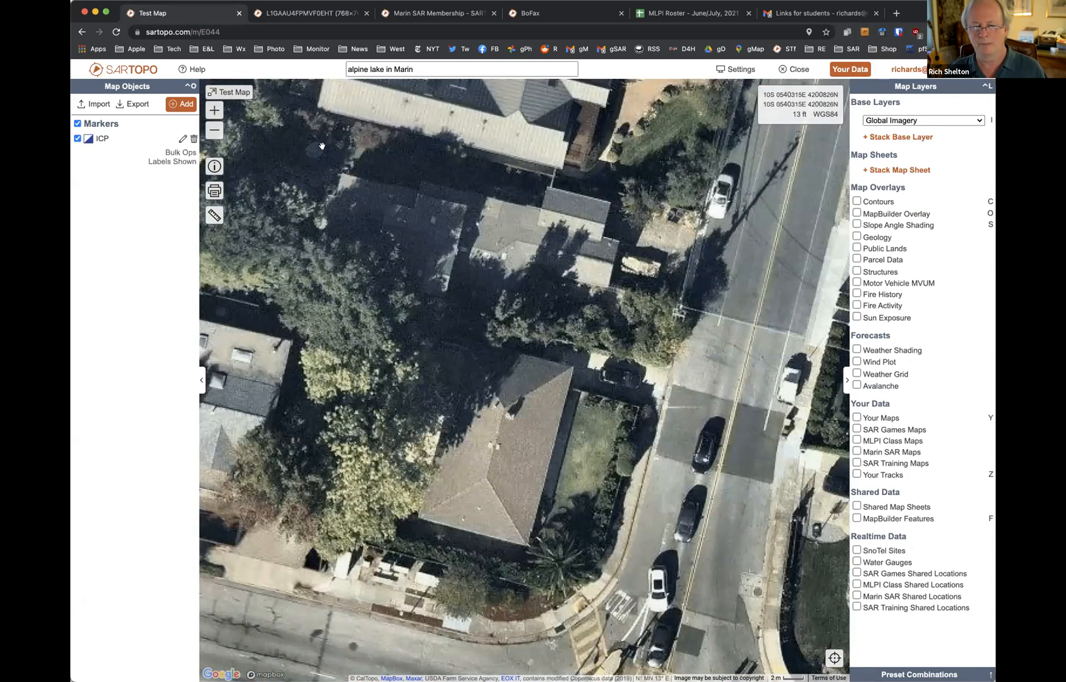
{"action": "left_click", "coordinate": [214, 129]}
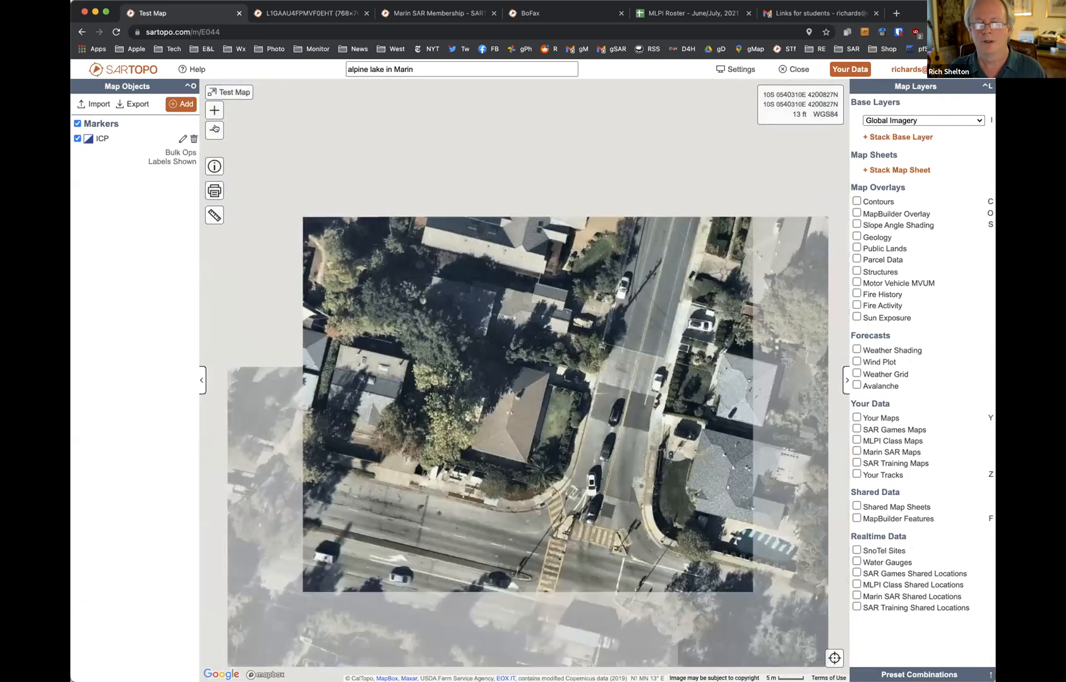
{"action": "left_click", "coordinate": [215, 129]}
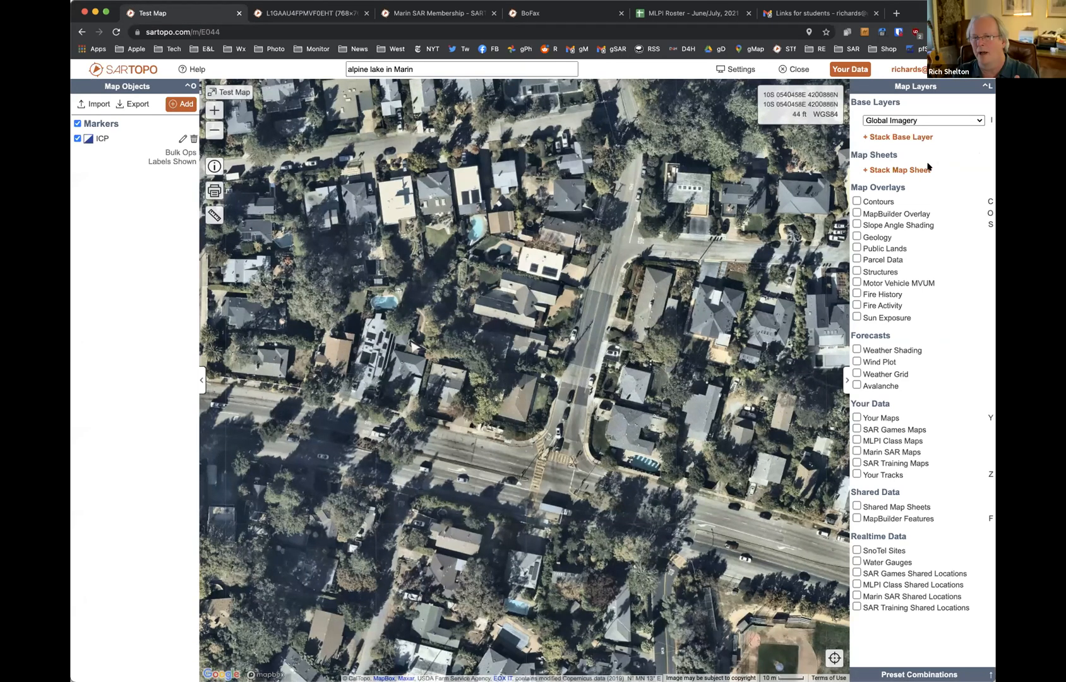
{"action": "left_click", "coordinate": [908, 121]}
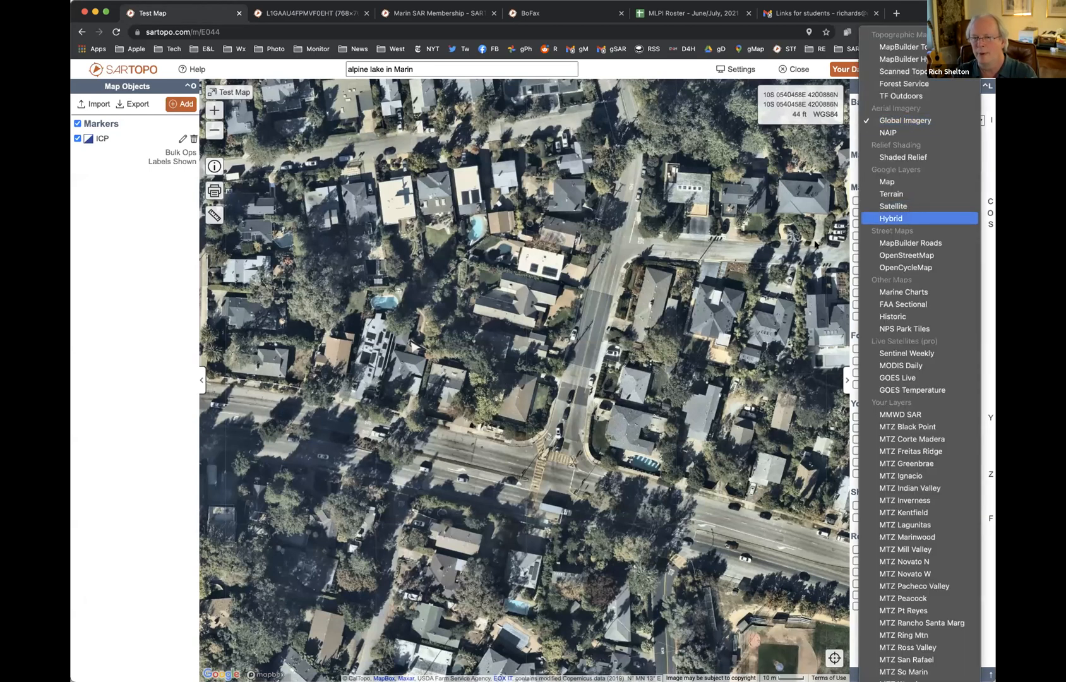
{"action": "left_click", "coordinate": [890, 219]}
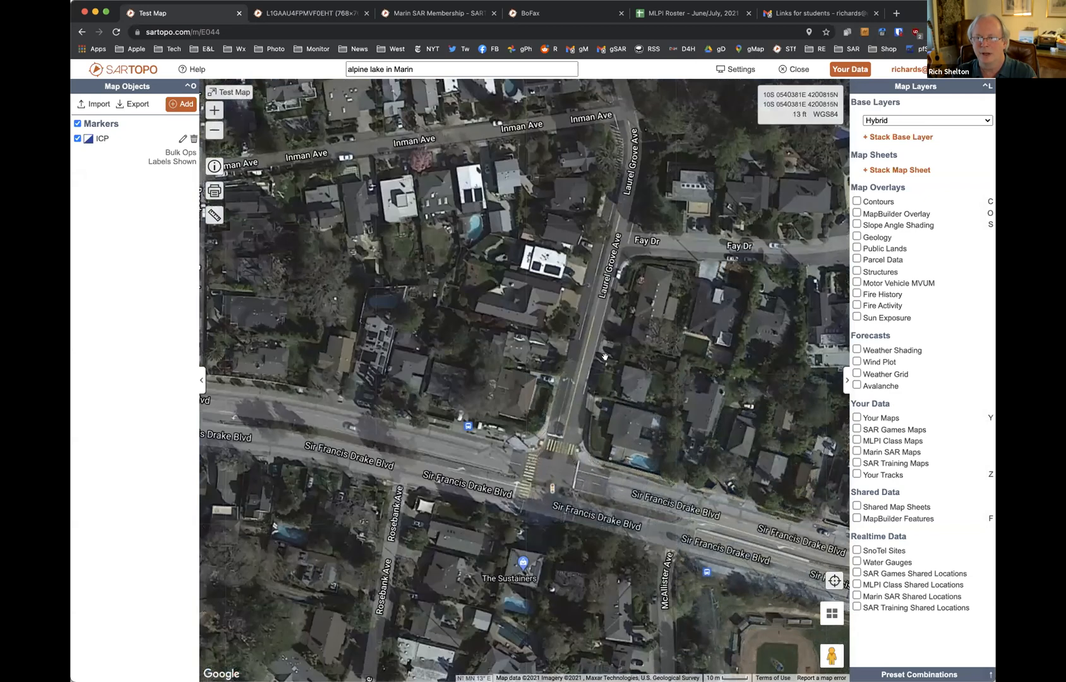
Show the Slope Angle Shading overlay, examine the shaded slopes northeast of Fay Dr, and hide it again
{"action": "scroll", "coordinate": [565, 381], "scroll_direction": "up", "scroll_amount": 1}
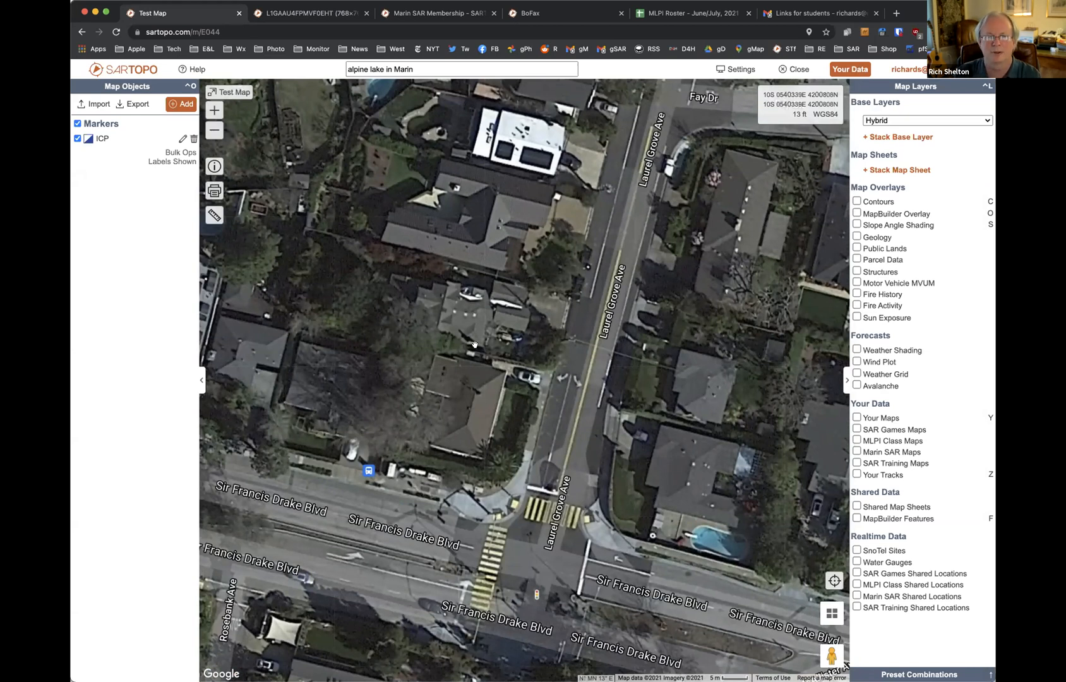
{"action": "left_click", "coordinate": [215, 137]}
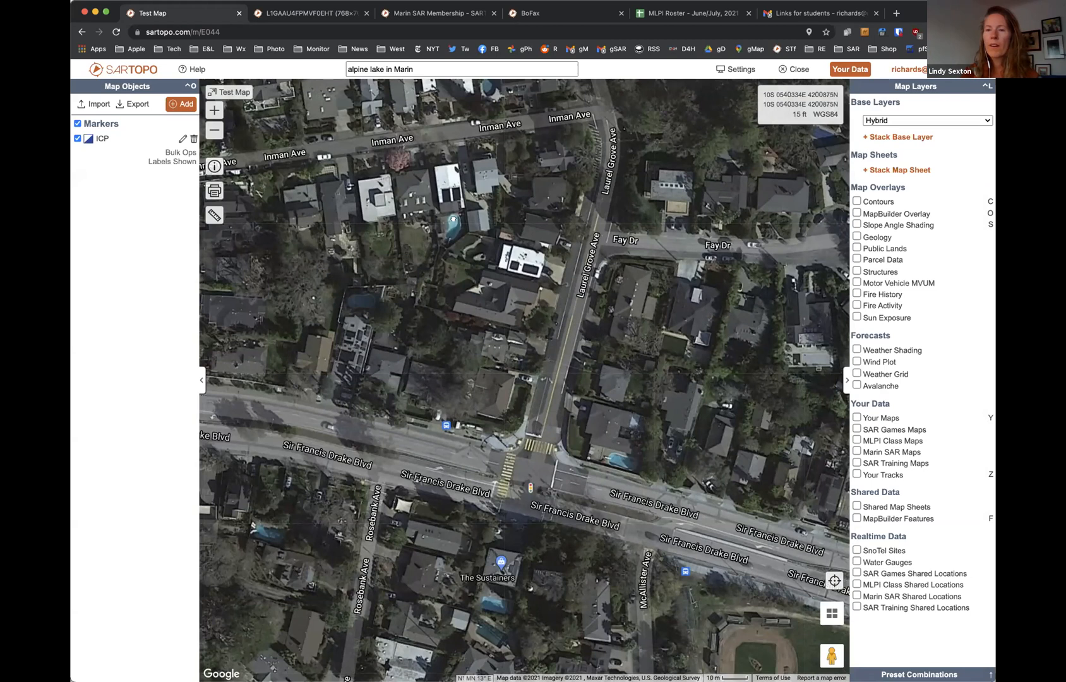
{"action": "left_click_drag", "start_coordinate": [486, 196], "coordinate": [453, 219]}
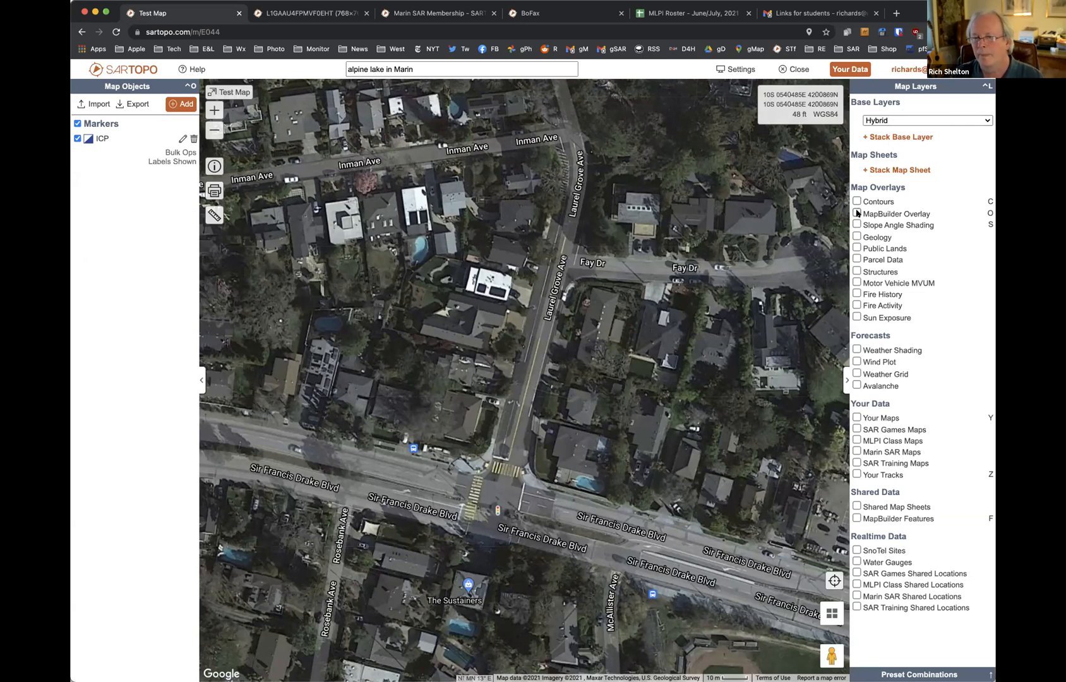
{"action": "left_click", "coordinate": [856, 224]}
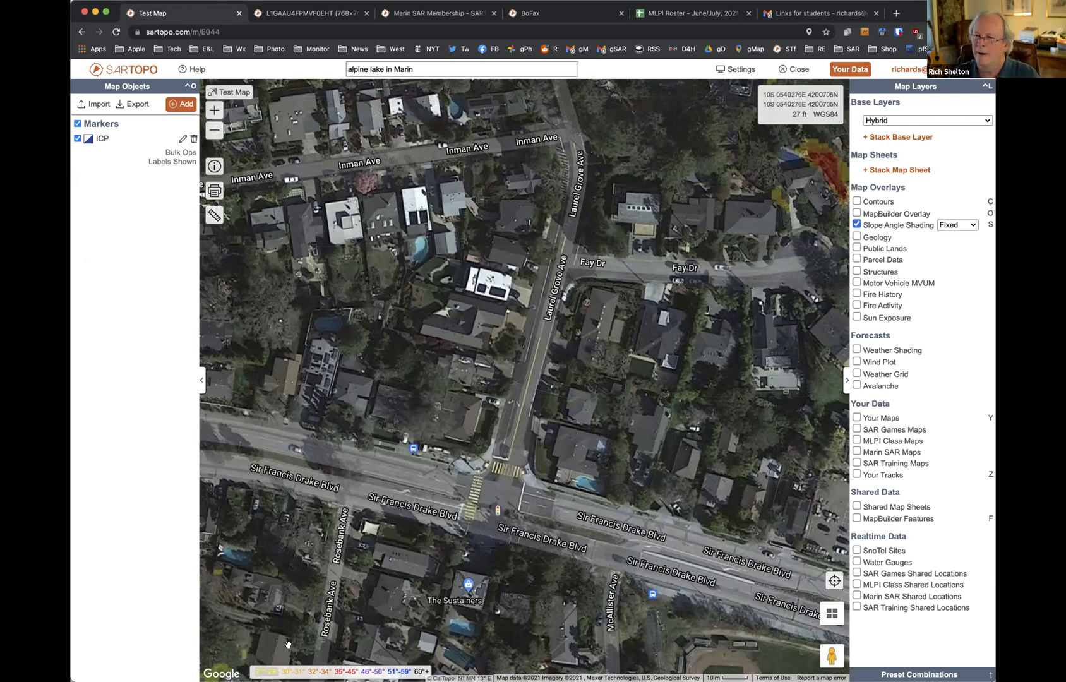
{"action": "left_click_drag", "start_coordinate": [707, 252], "coordinate": [346, 366]}
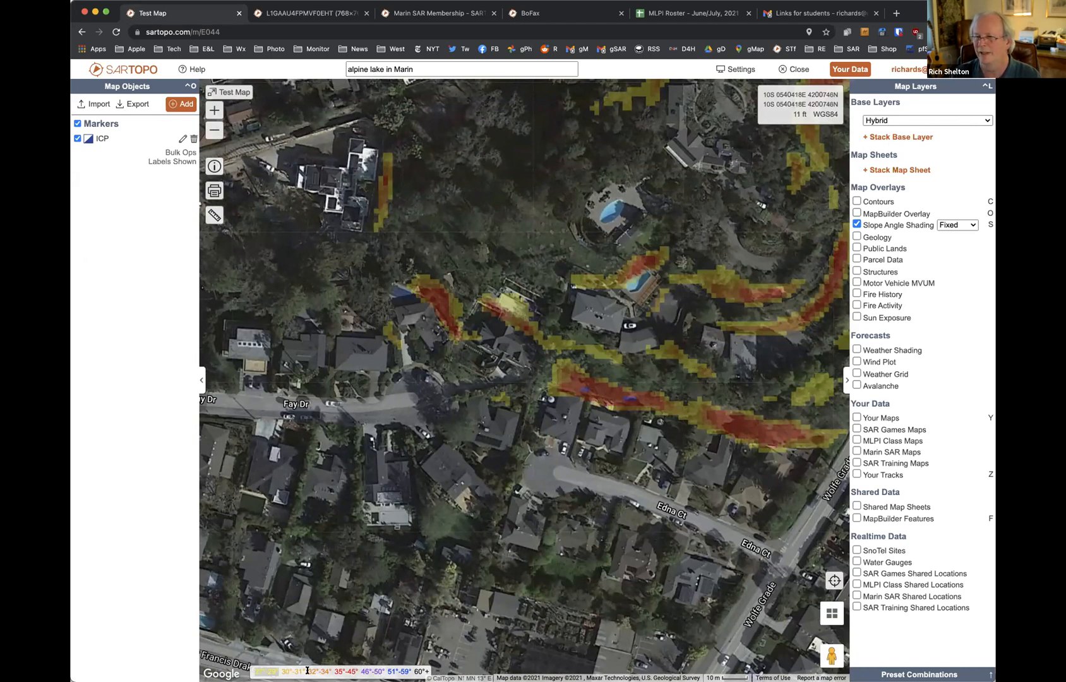
{"action": "left_click", "coordinate": [856, 225]}
Show the Geology overlay, examine it around Fay Dr and Wolfe Grade, and turn it off
{"action": "left_click", "coordinate": [857, 236]}
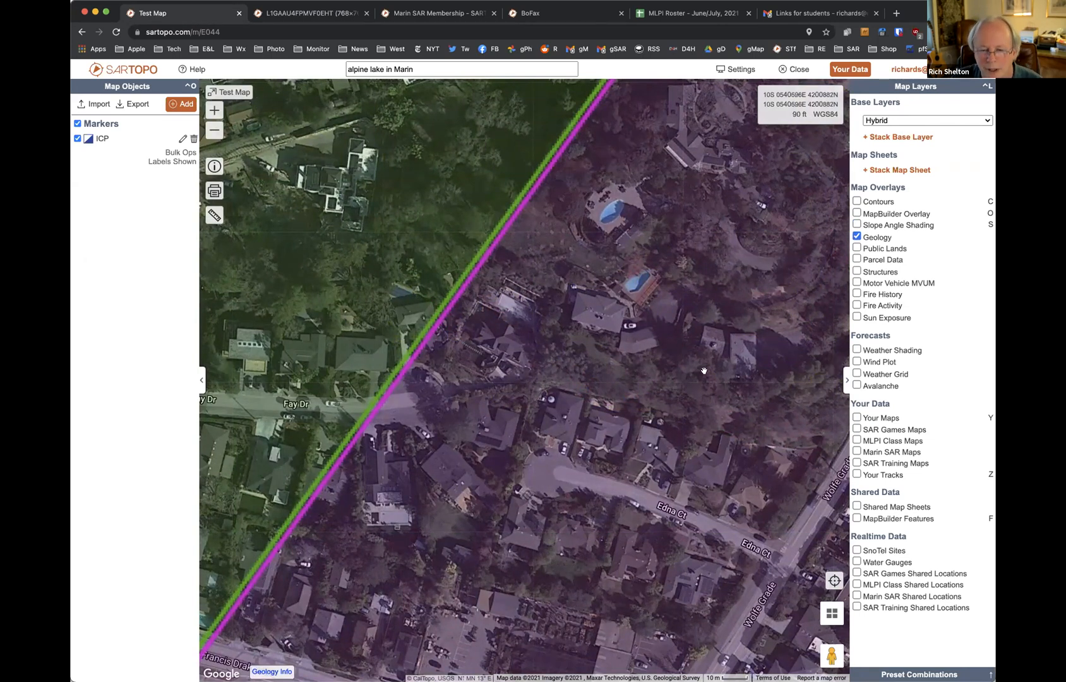
{"action": "left_click_drag", "start_coordinate": [704, 280], "coordinate": [695, 217]}
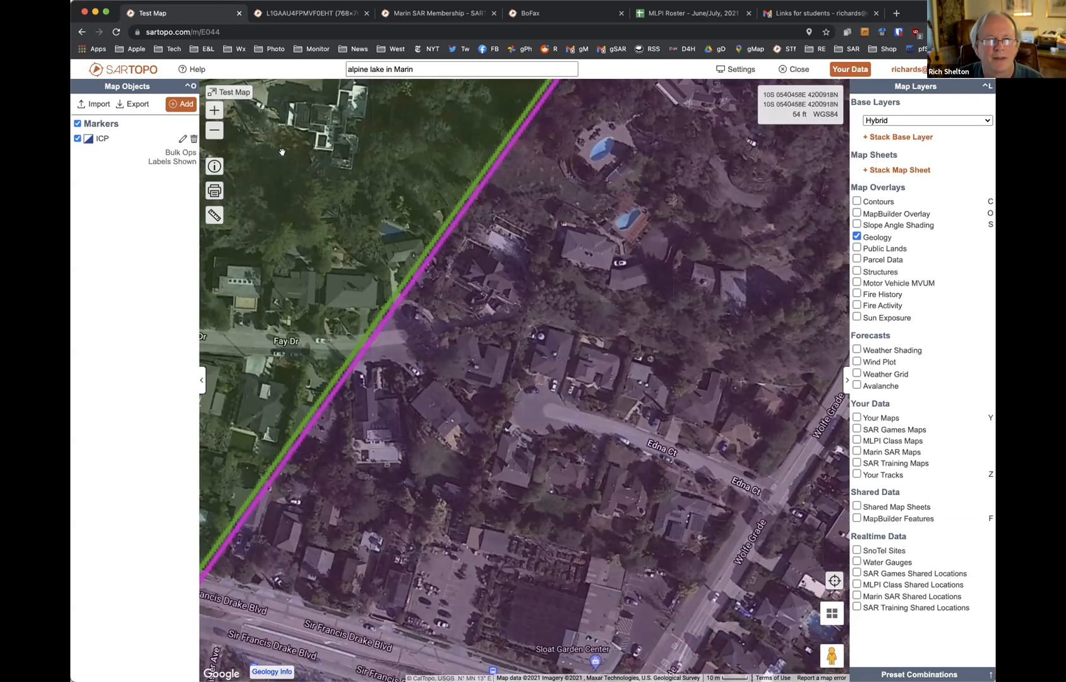
{"action": "left_click", "coordinate": [212, 128]}
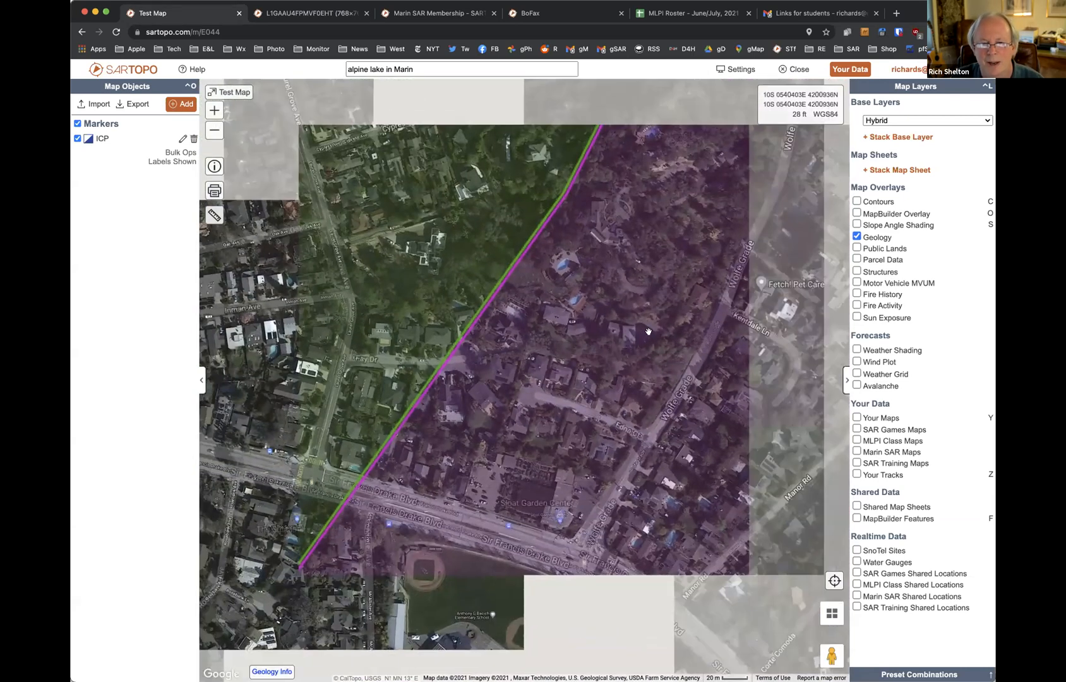
{"action": "left_click_drag", "start_coordinate": [741, 345], "coordinate": [413, 392]}
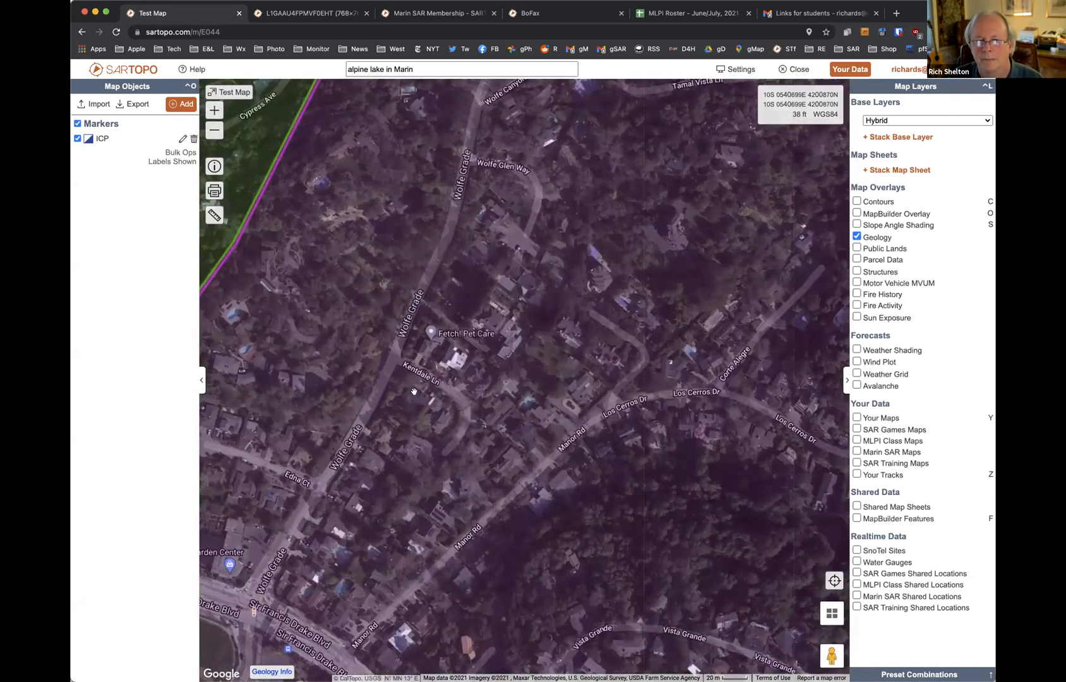
{"action": "left_click", "coordinate": [857, 237]}
Check the Public Lands overlay and the Motor Vehicle MVUM overlay with its map key, leaving both overlays off
{"action": "left_click", "coordinate": [857, 247]}
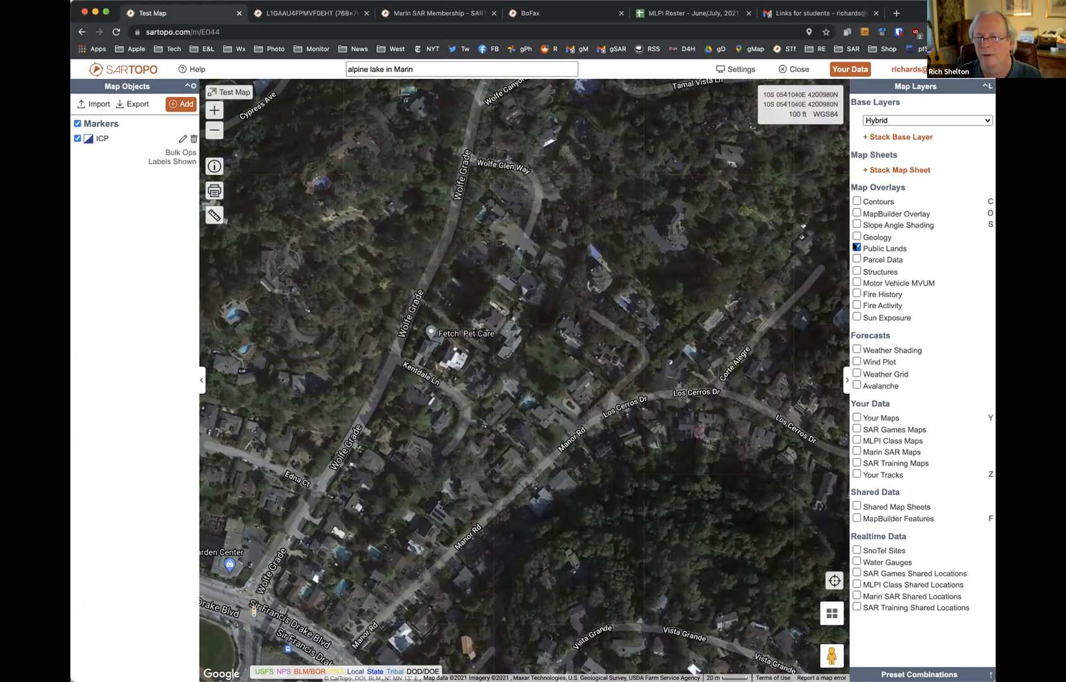
{"action": "left_click", "coordinate": [856, 246]}
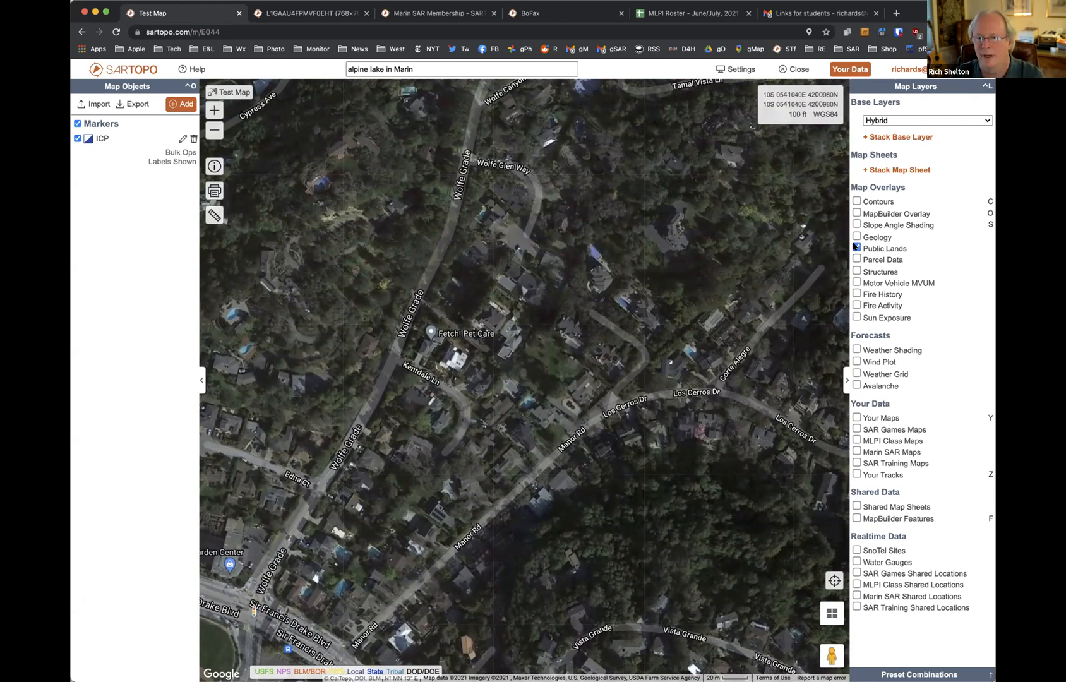
{"action": "left_click", "coordinate": [857, 281]}
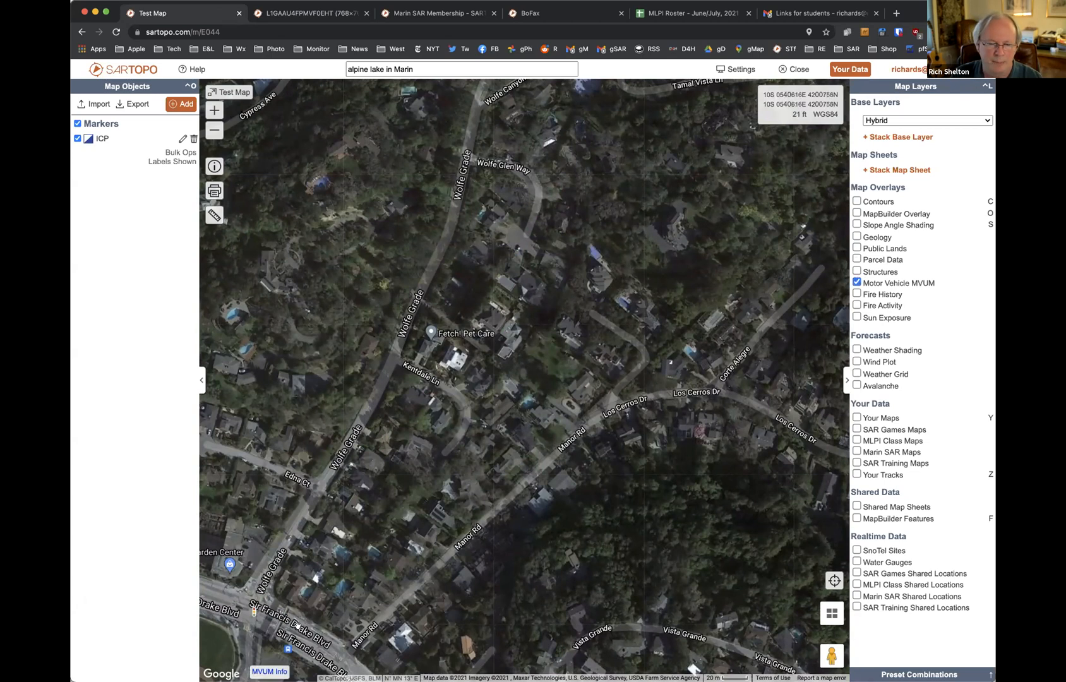
{"action": "left_click", "coordinate": [281, 671]}
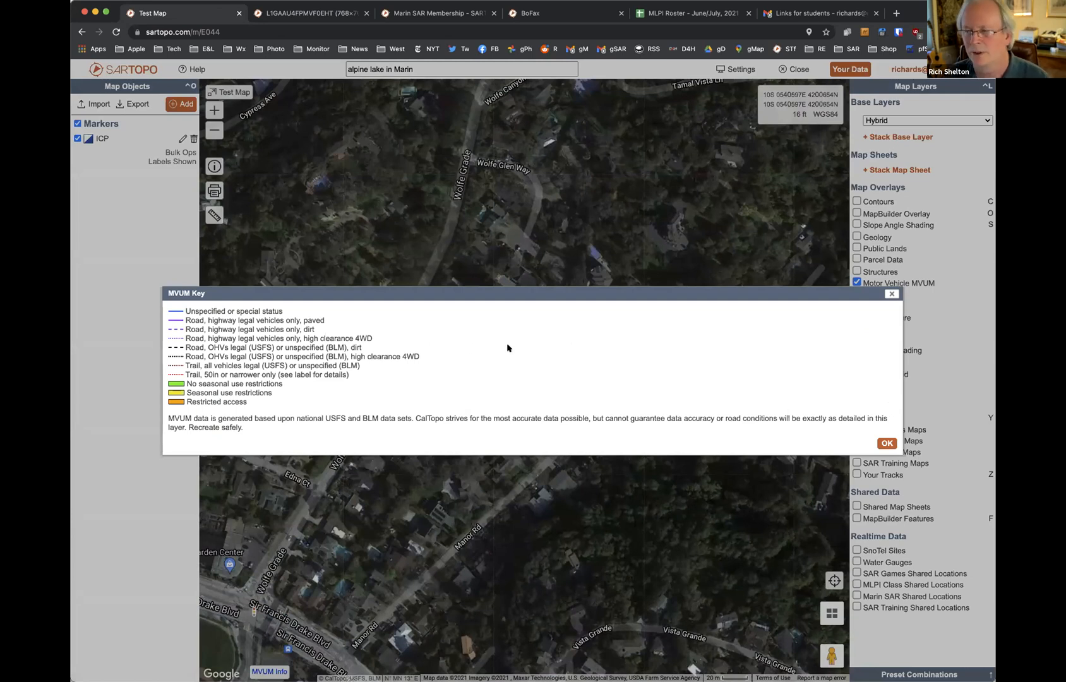
{"action": "left_click", "coordinate": [885, 445]}
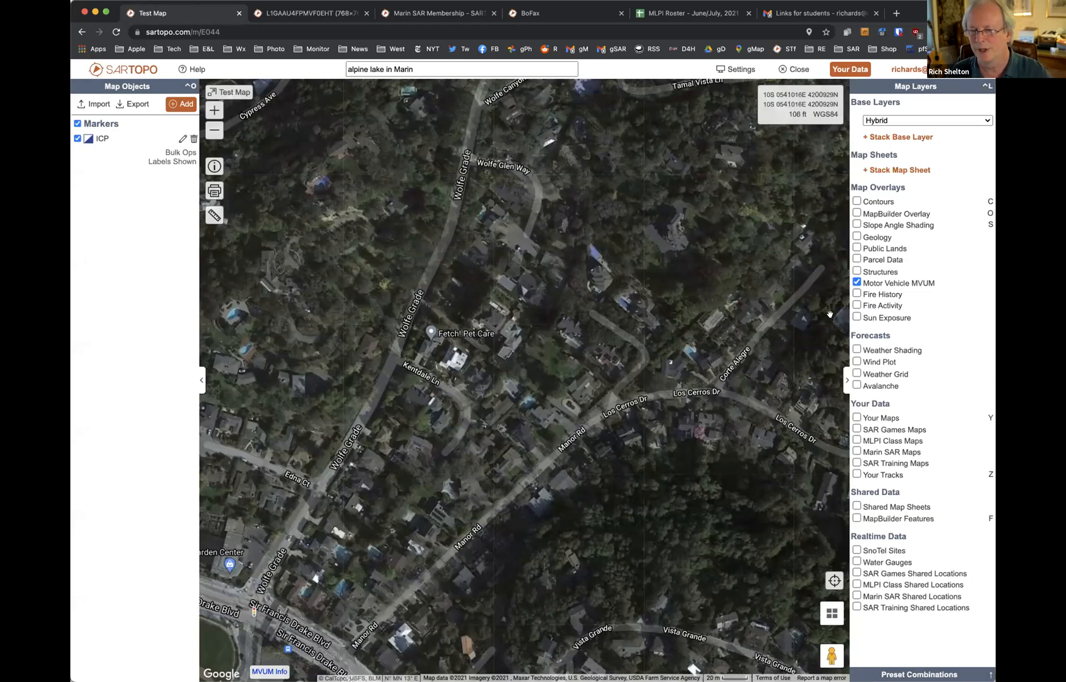
{"action": "left_click", "coordinate": [857, 283]}
{"action": "left_click", "coordinate": [857, 282]}
{"action": "left_click", "coordinate": [856, 283]}
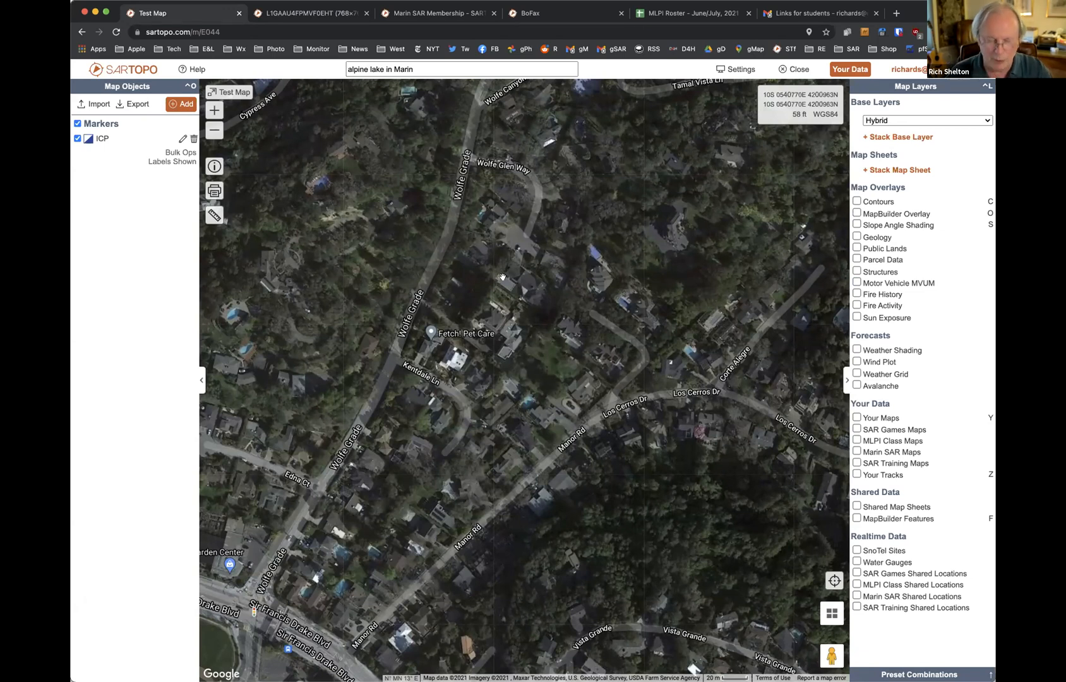
Look up the position and elevation of a map point beside Wolfe Grade, just south of Wolfe Glen Way
{"action": "left_click", "coordinate": [214, 216]}
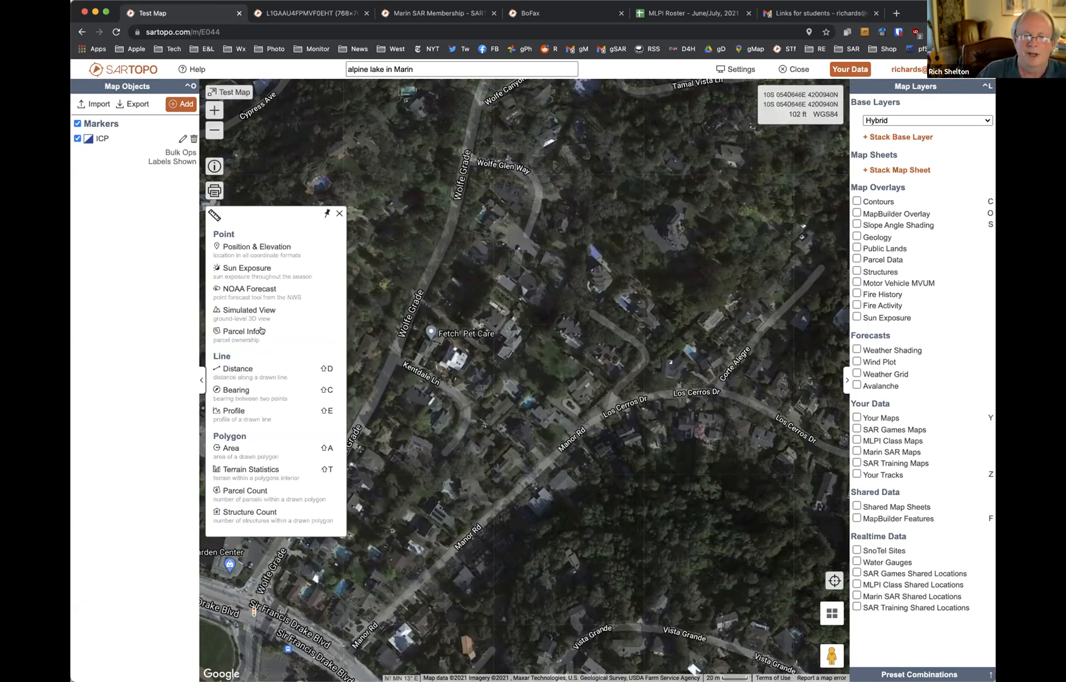
{"action": "left_click", "coordinate": [469, 241]}
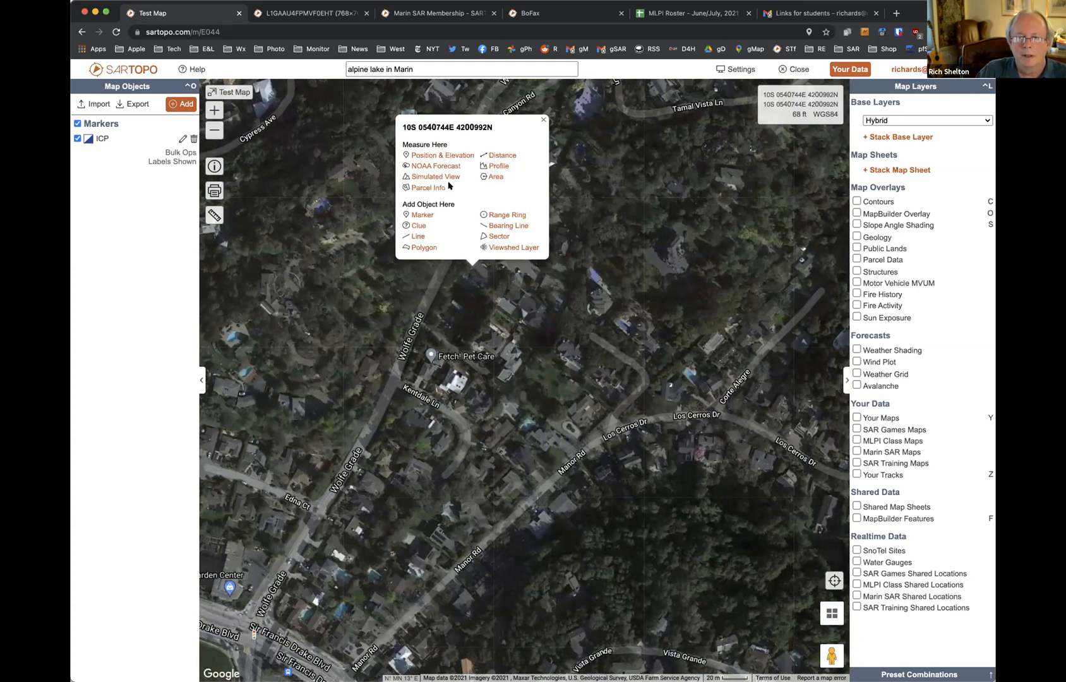
{"action": "left_click", "coordinate": [439, 154]}
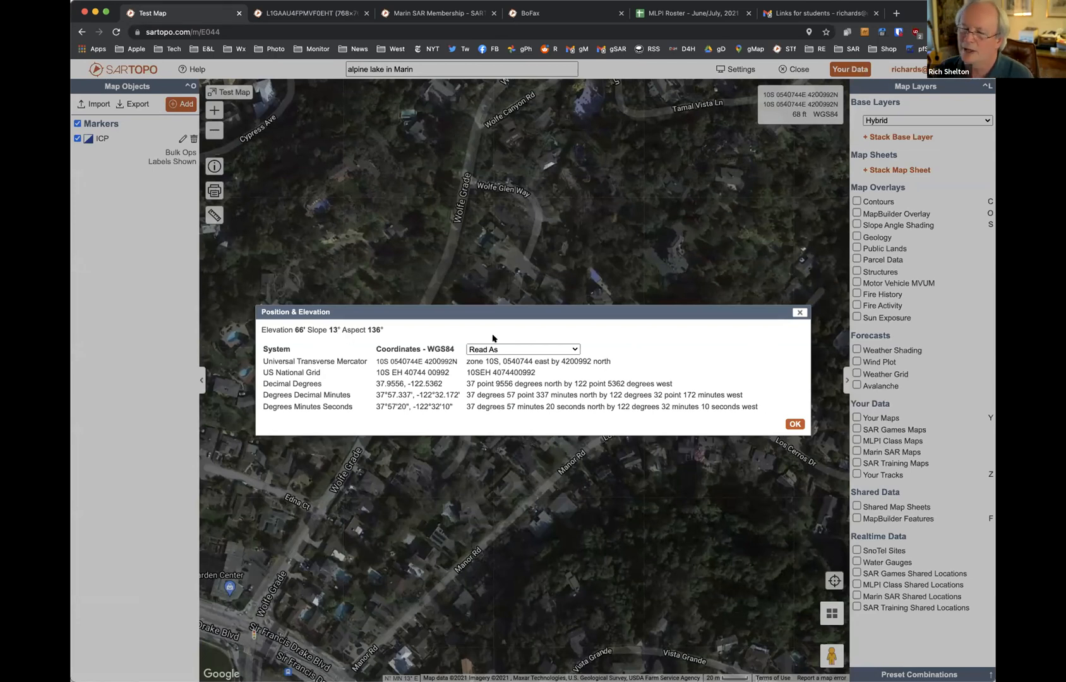
{"action": "left_click", "coordinate": [795, 423]}
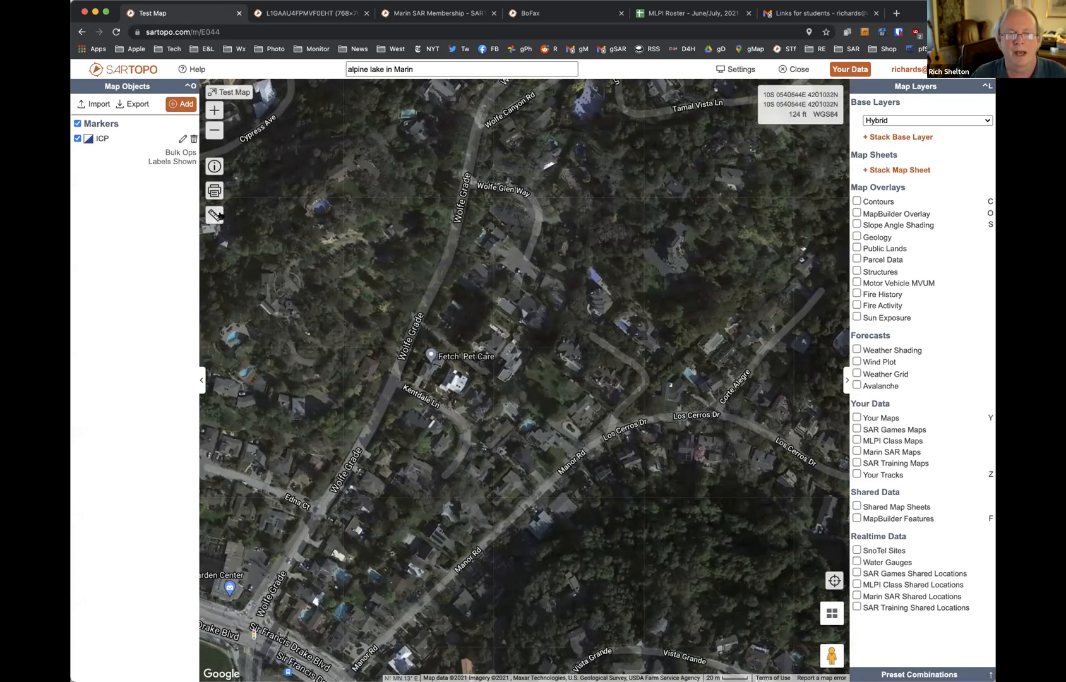
Measure the distance along a four-point line from Wolfe Grade southeast past Los Cerros Dr and back north past Corte Alegre
{"action": "mouse_move", "coordinate": [218, 222]}
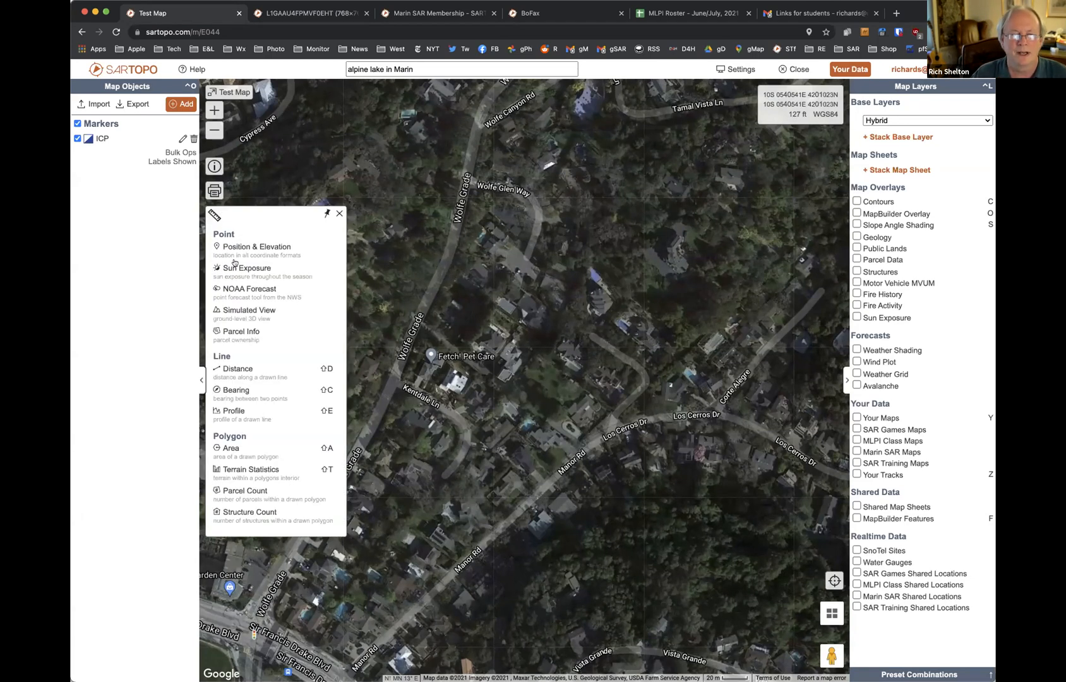
{"action": "left_click", "coordinate": [244, 370]}
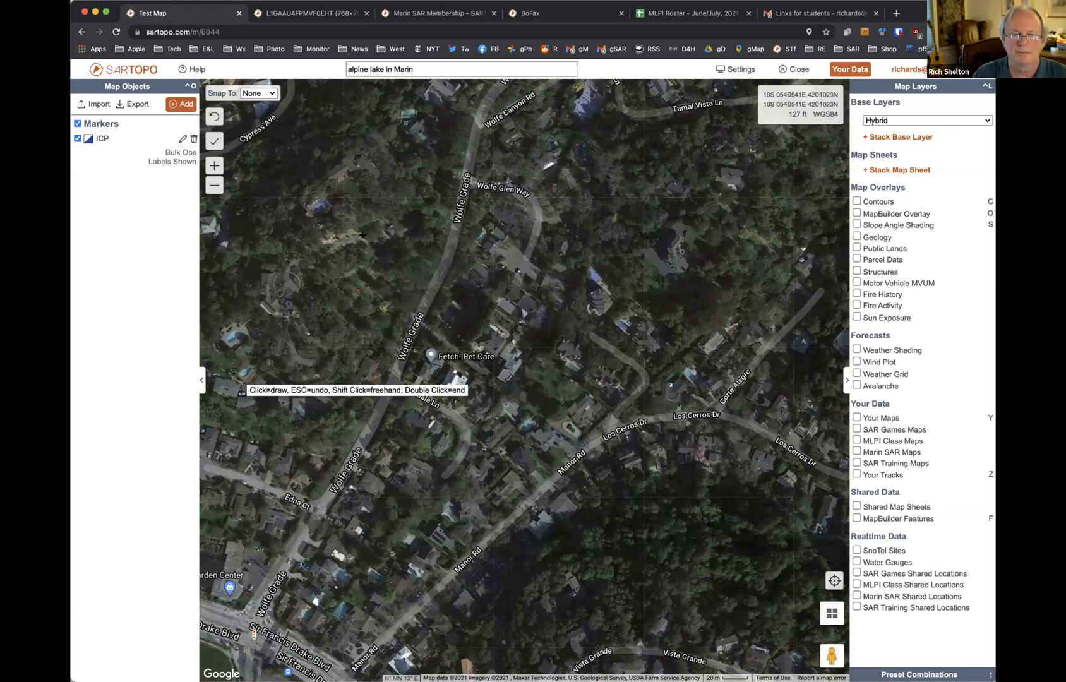
{"action": "left_click", "coordinate": [424, 341]}
{"action": "left_click", "coordinate": [663, 450]}
{"action": "left_click", "coordinate": [758, 339]}
{"action": "double_click", "coordinate": [734, 231]}
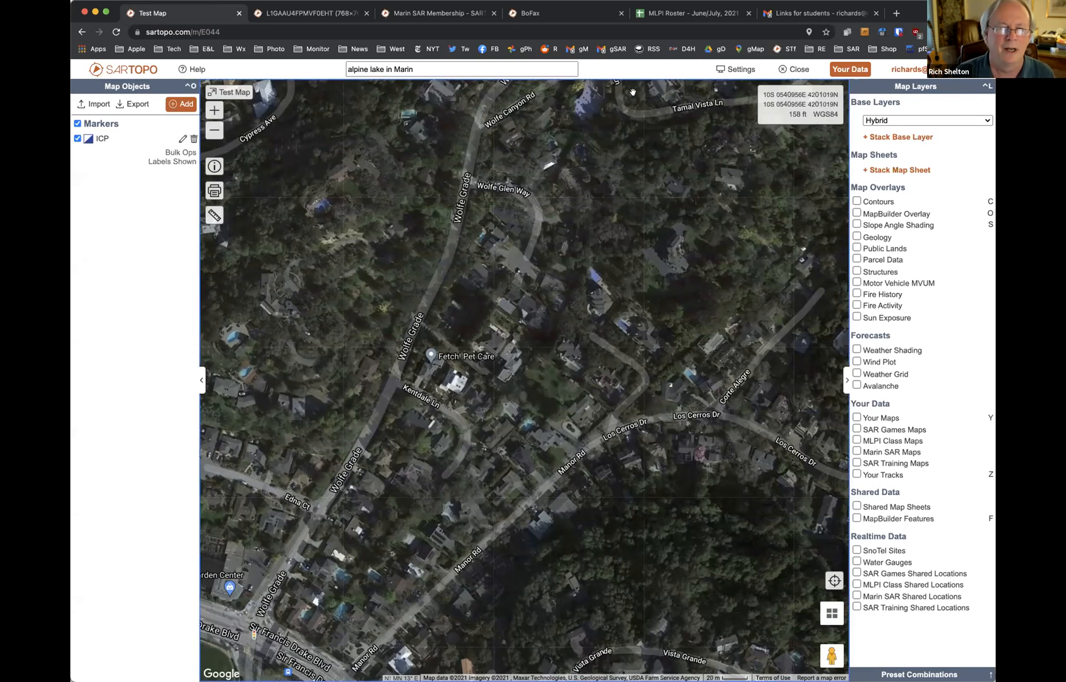
Measure the area of a five-corner polygon running along Wolfe Grade, across Manor Rd and Los Cerros Dr, and back to Wolfe Glen Way
{"action": "left_click", "coordinate": [214, 215]}
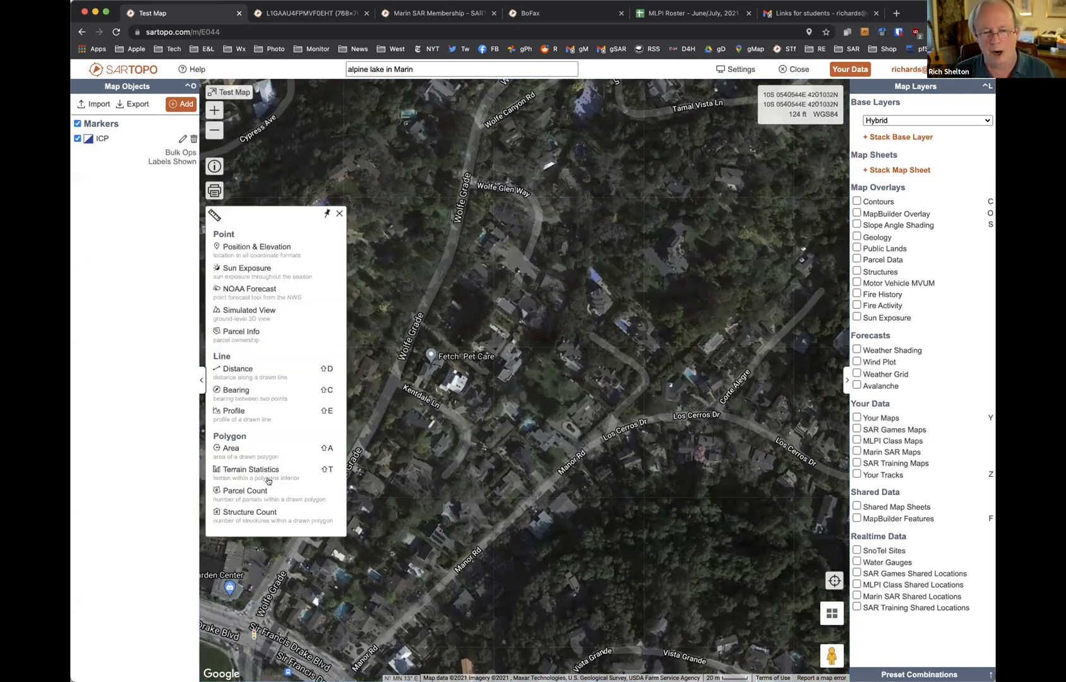
{"action": "left_click", "coordinate": [234, 447]}
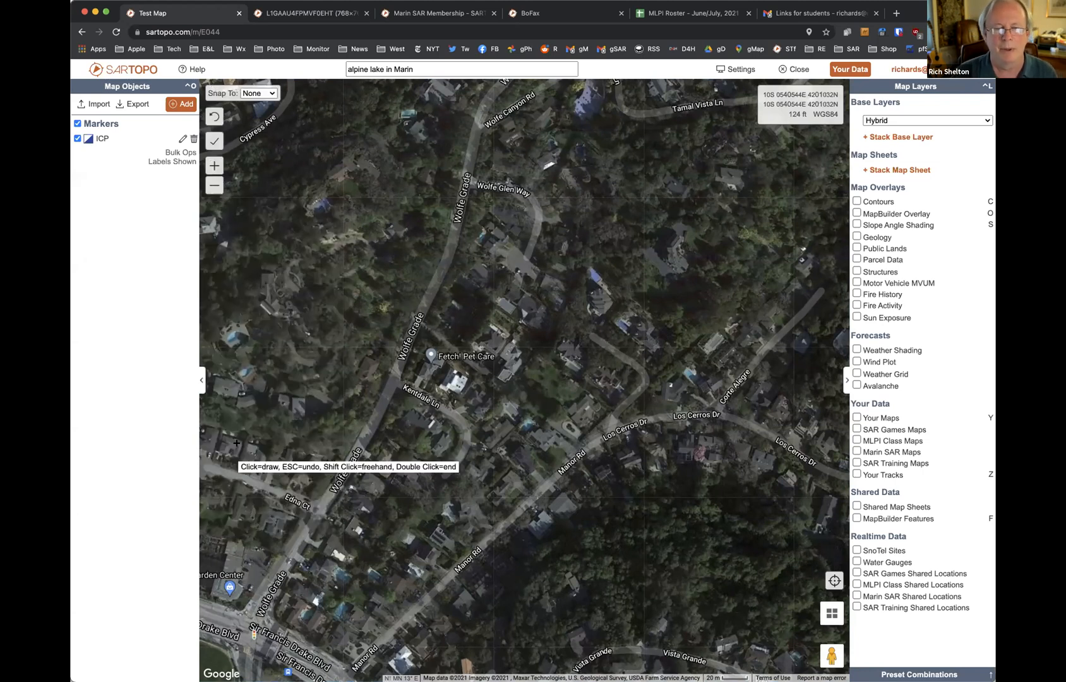
{"action": "left_click", "coordinate": [469, 181]}
{"action": "left_click", "coordinate": [386, 396]}
{"action": "left_click", "coordinate": [577, 520]}
{"action": "left_click", "coordinate": [750, 330]}
{"action": "left_click", "coordinate": [770, 222]}
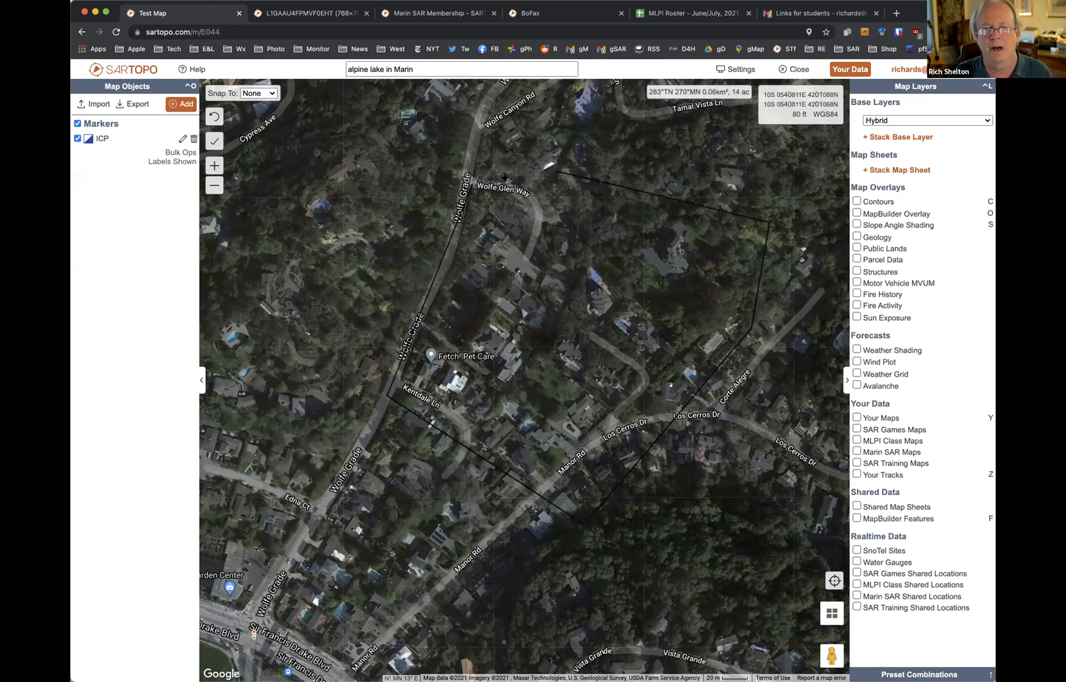
{"action": "left_click", "coordinate": [469, 185]}
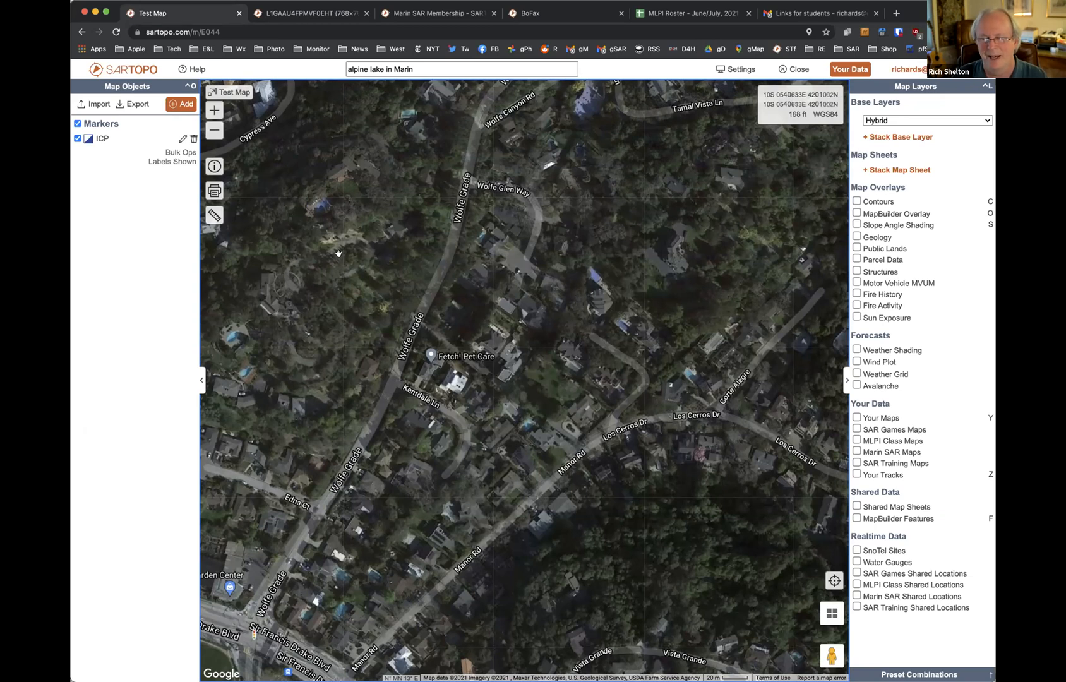
Check the data import options and the GPS I/O plugin's import filter settings without importing any file
{"action": "left_click", "coordinate": [214, 128]}
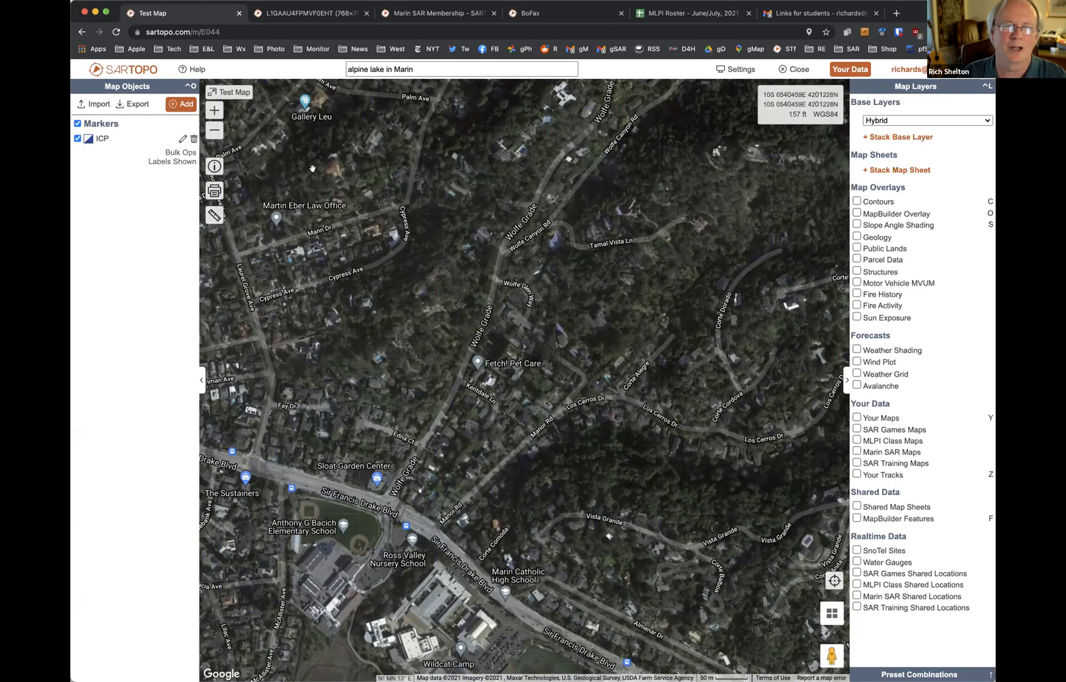
{"action": "left_click", "coordinate": [101, 103]}
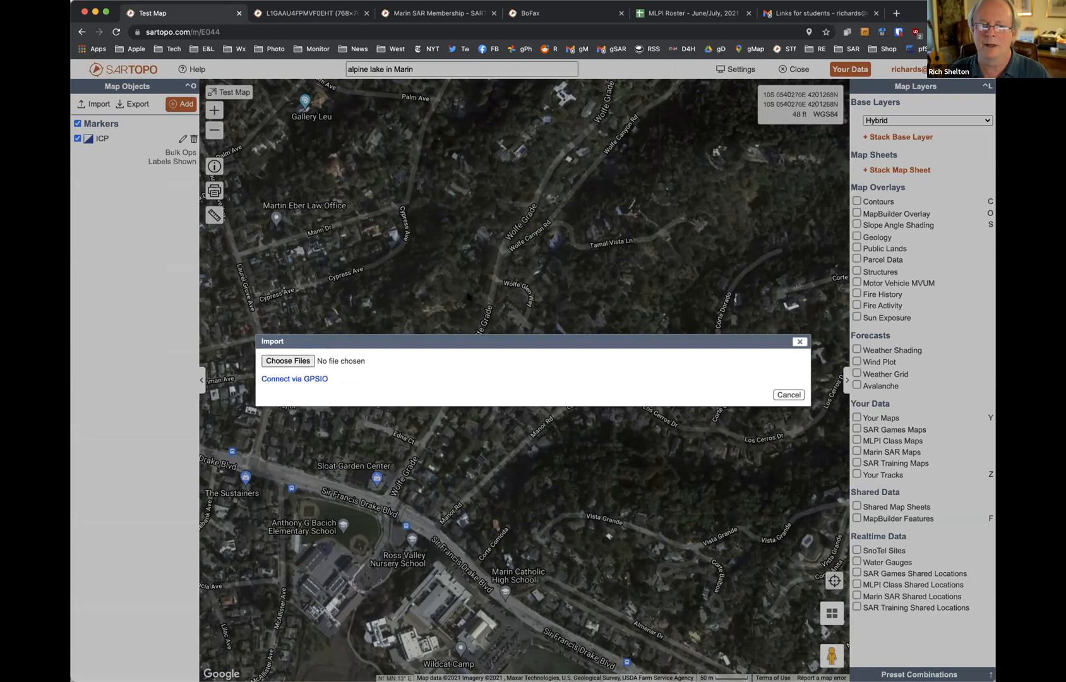
{"action": "left_click", "coordinate": [299, 362]}
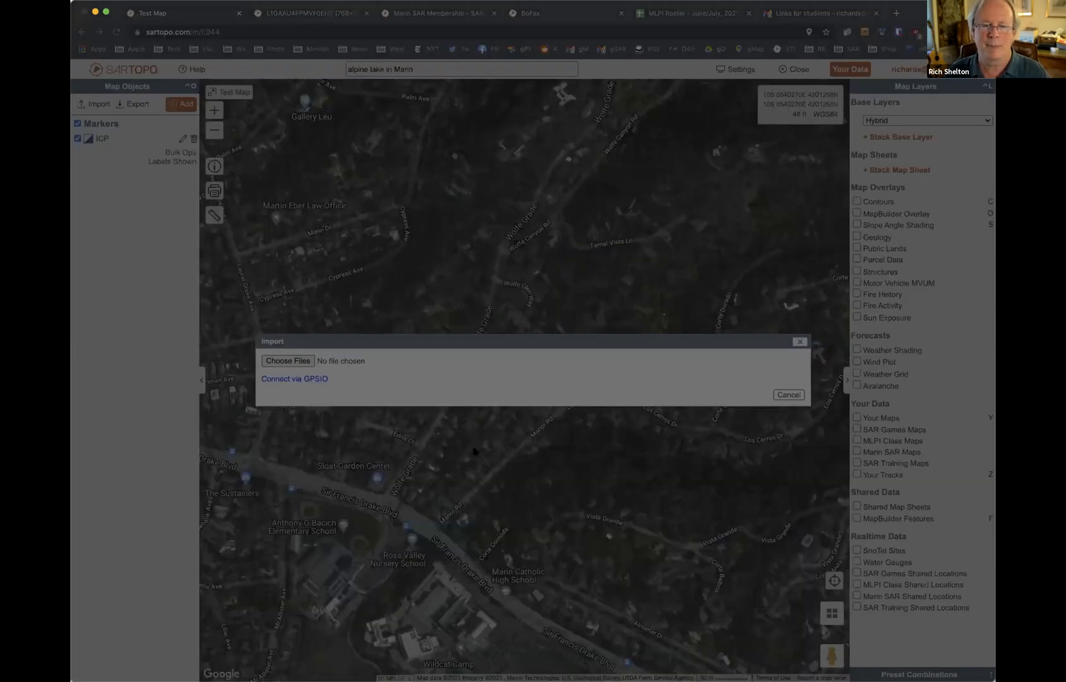
{"action": "left_click", "coordinate": [714, 442]}
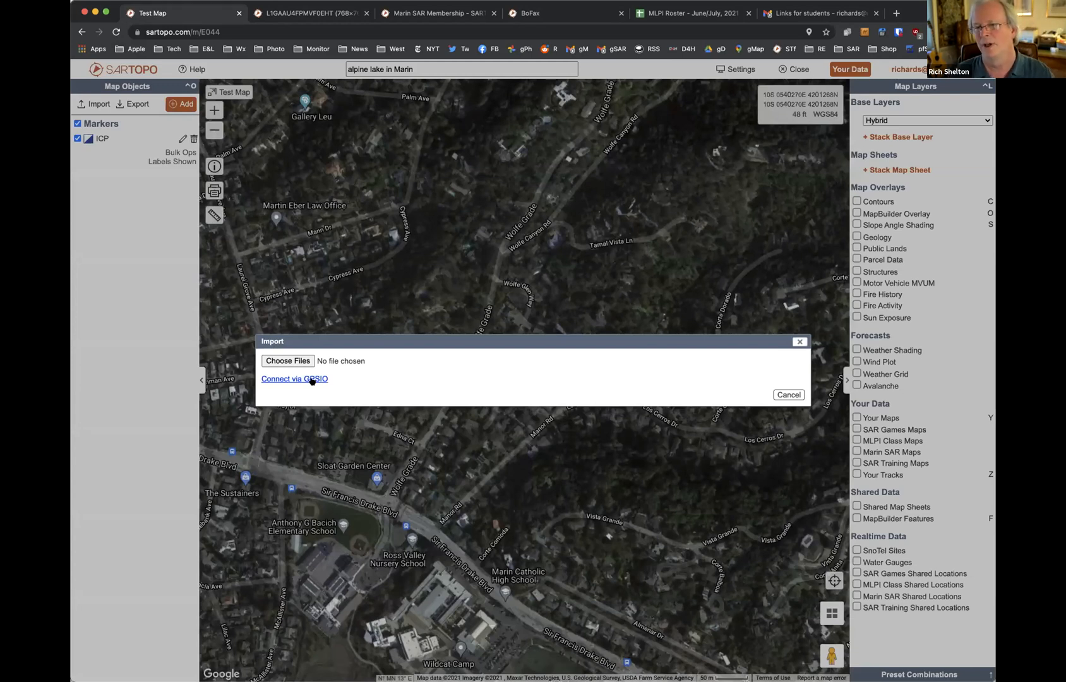
{"action": "left_click", "coordinate": [403, 323]}
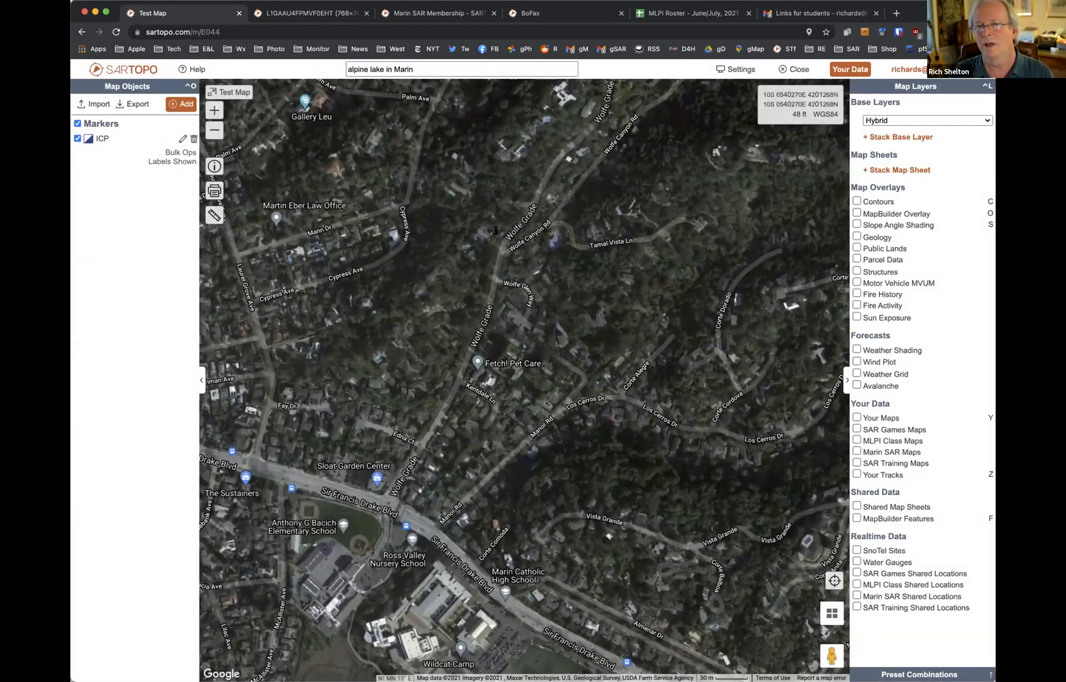
{"action": "left_click", "coordinate": [883, 32]}
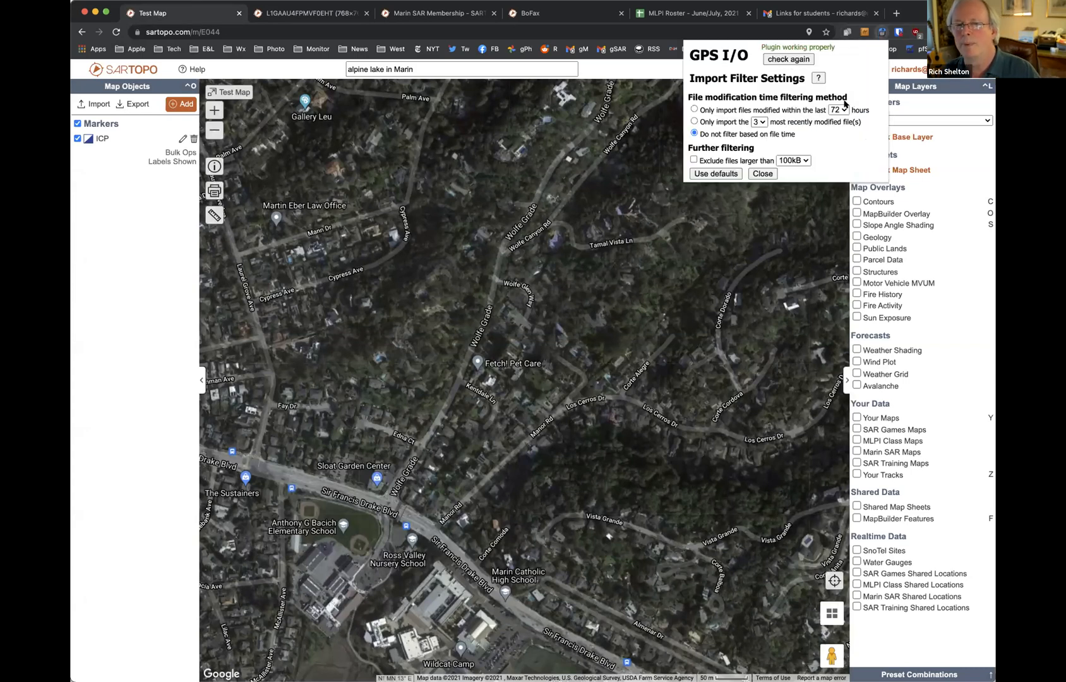
{"action": "left_click", "coordinate": [510, 336]}
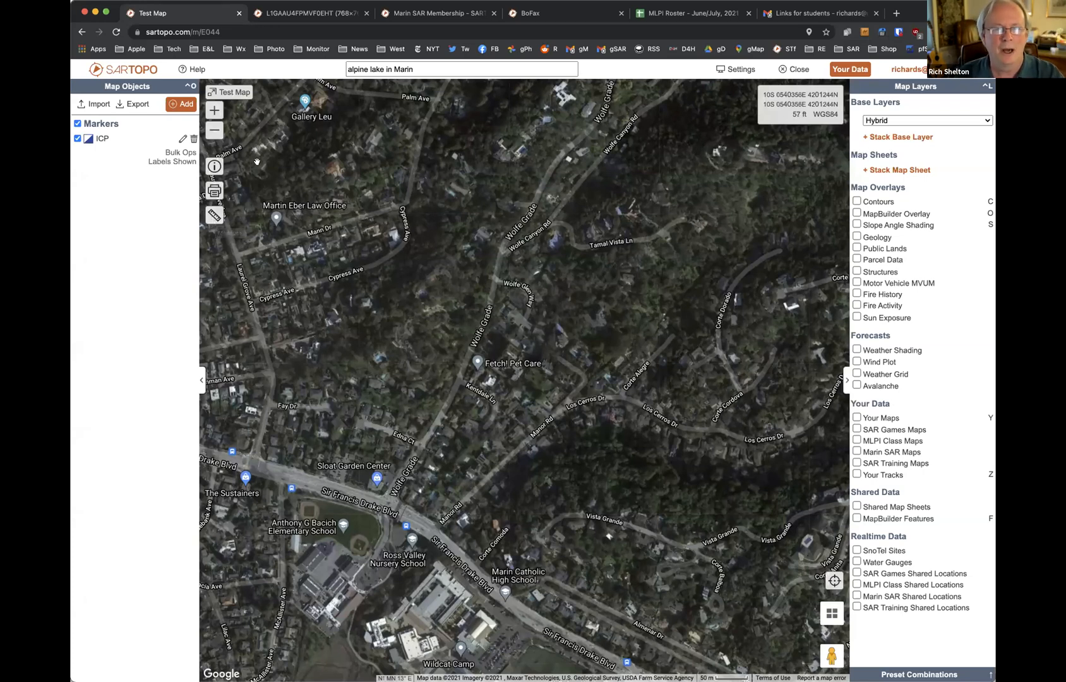
Check the export formats available for the ICP marker, leaving without exporting anything
{"action": "left_click", "coordinate": [133, 104]}
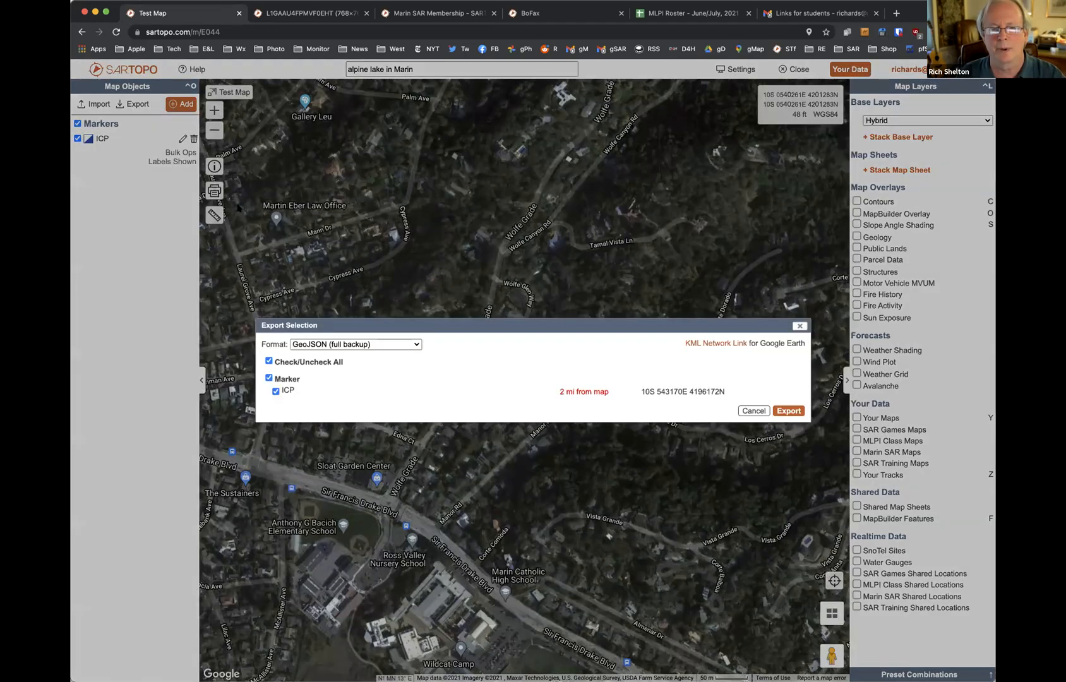
{"action": "left_click", "coordinate": [414, 344]}
{"action": "left_click", "coordinate": [414, 344]}
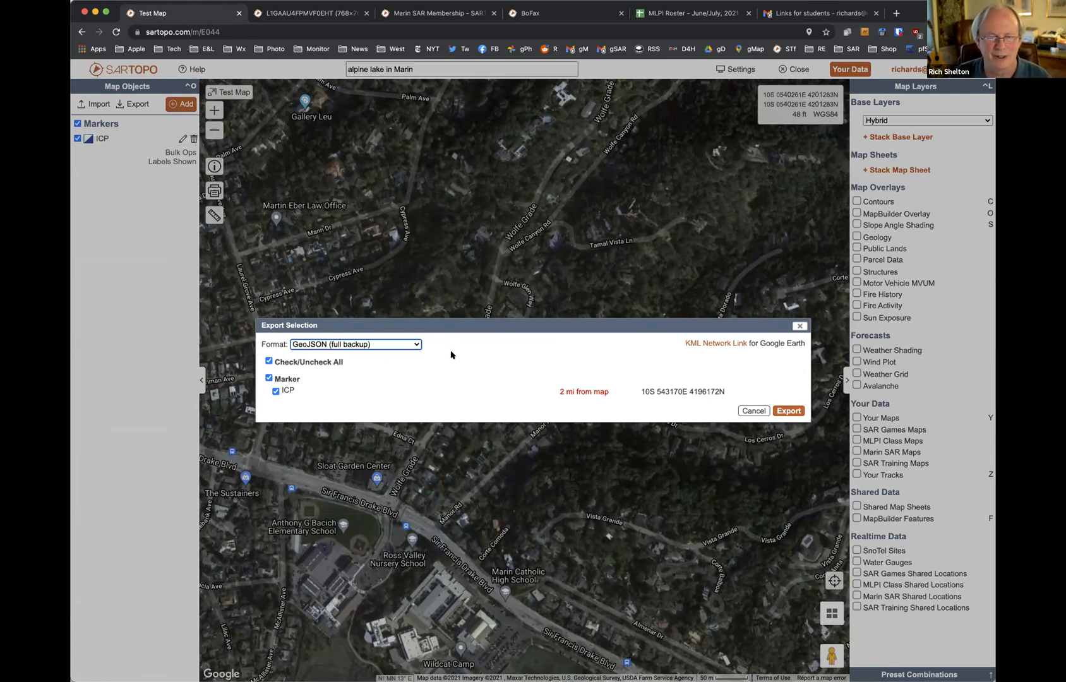
{"action": "left_click", "coordinate": [413, 342]}
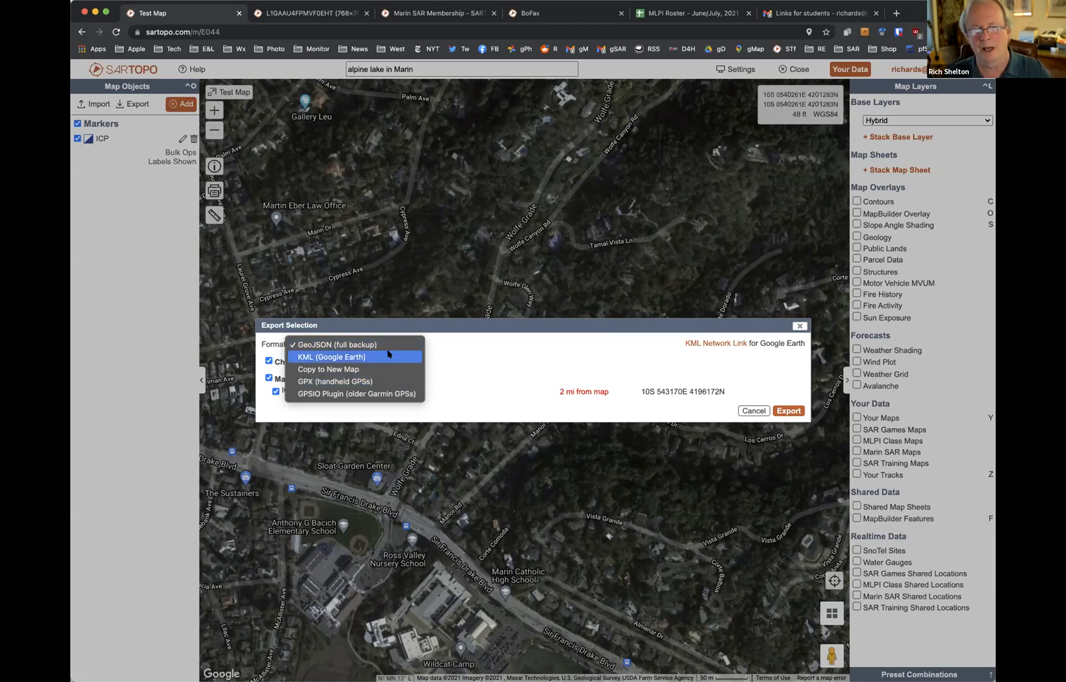
{"action": "left_click", "coordinate": [617, 367]}
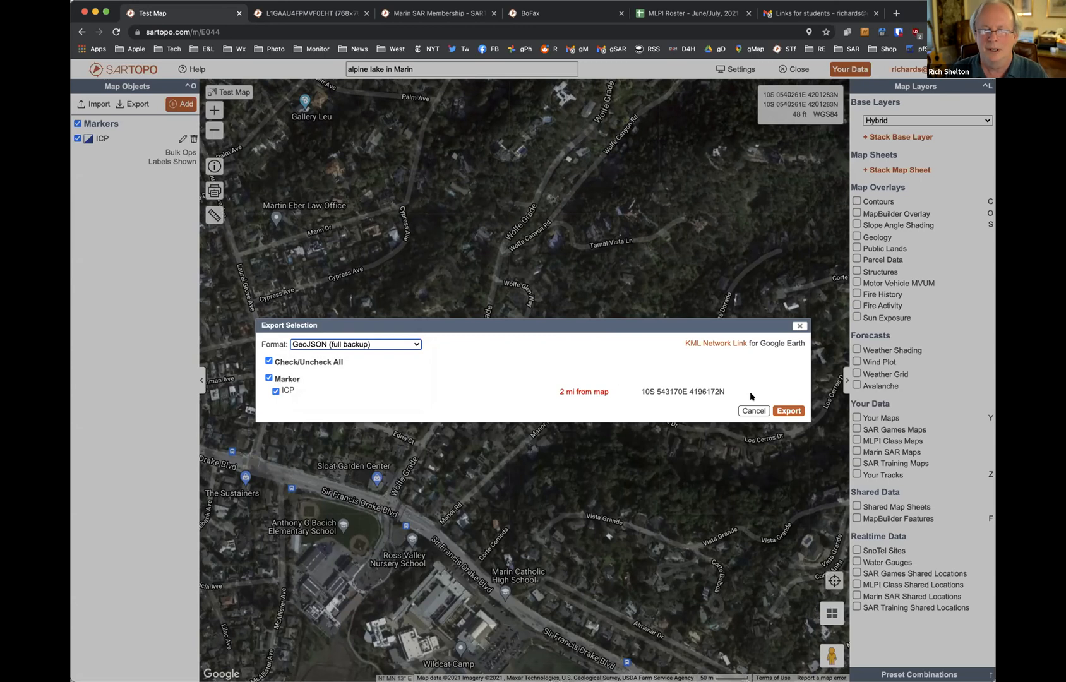
{"action": "left_click", "coordinate": [753, 410]}
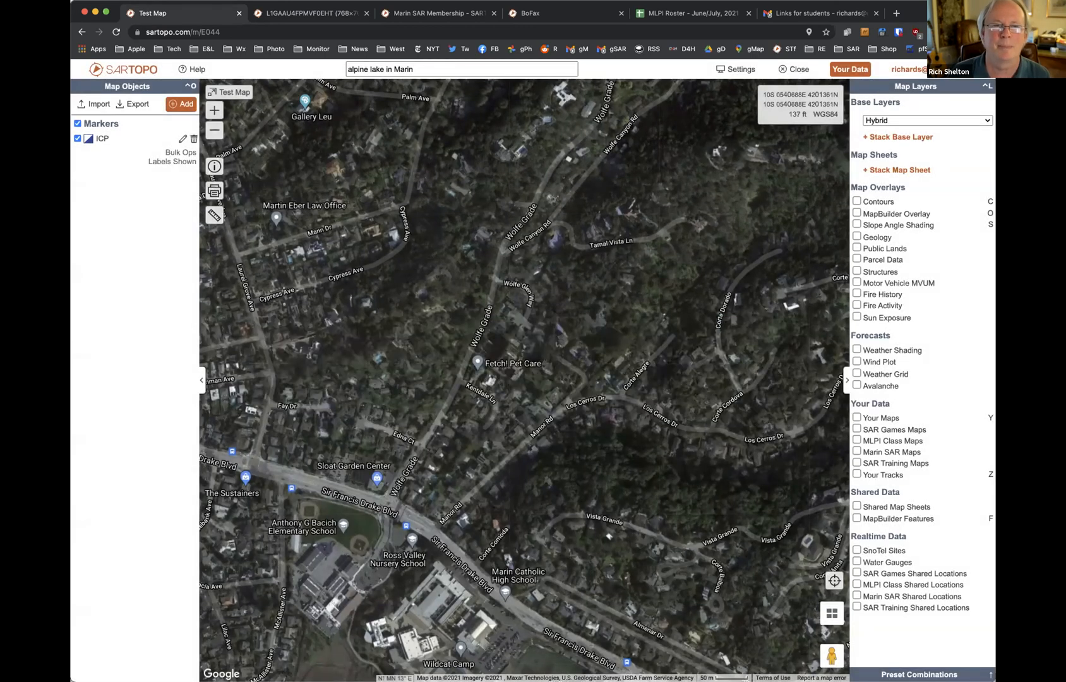
Open the BoFax map and download its KML Network Link for Google Earth
{"action": "left_click", "coordinate": [530, 14]}
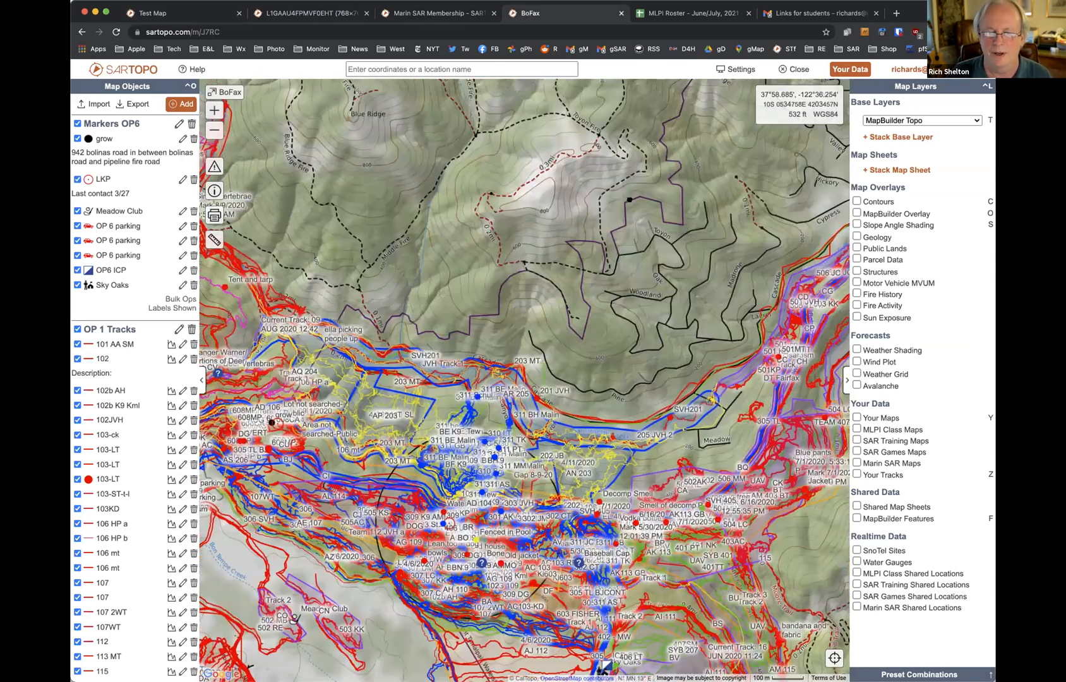
{"action": "left_click_drag", "start_coordinate": [602, 326], "coordinate": [629, 198]}
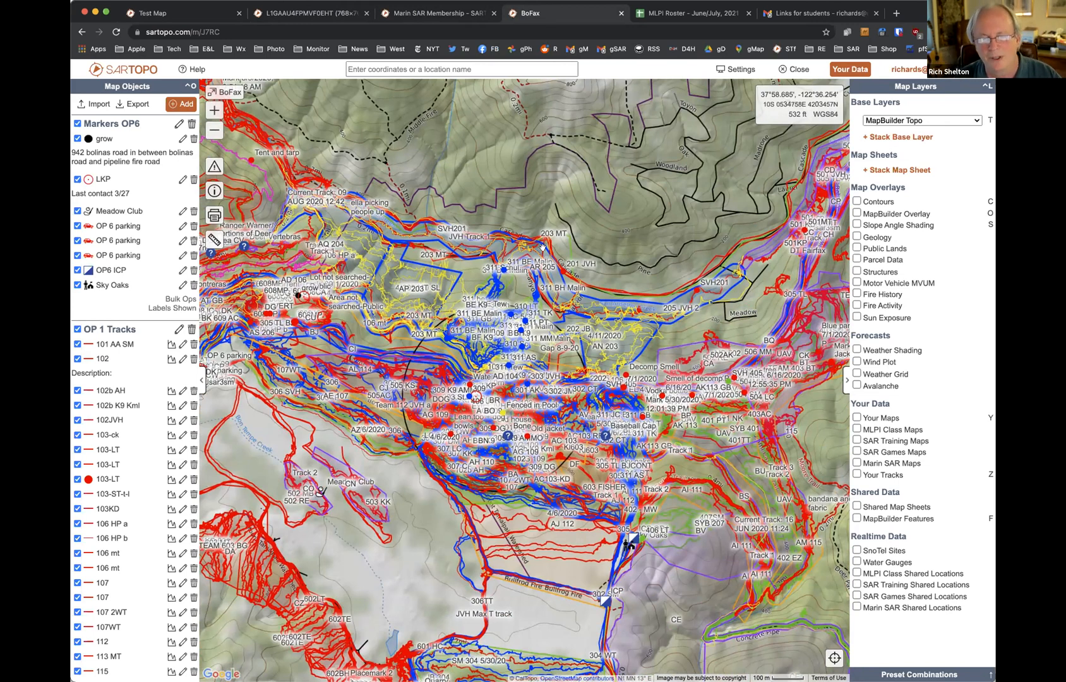
{"action": "left_click_drag", "start_coordinate": [517, 296], "coordinate": [488, 299]}
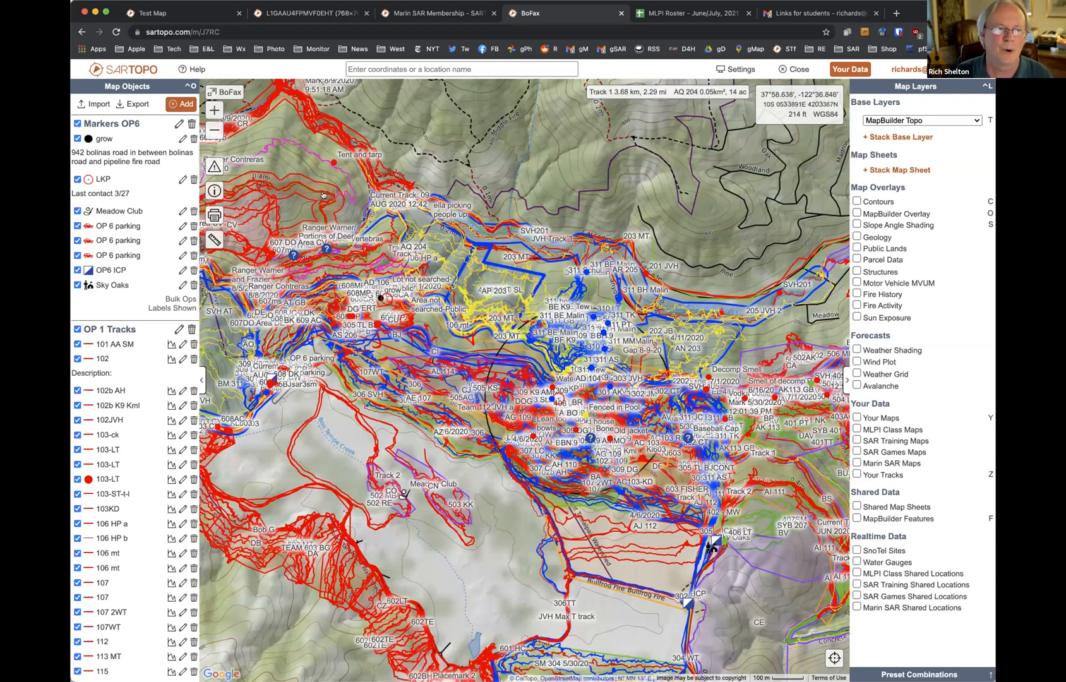
{"action": "left_click", "coordinate": [137, 106]}
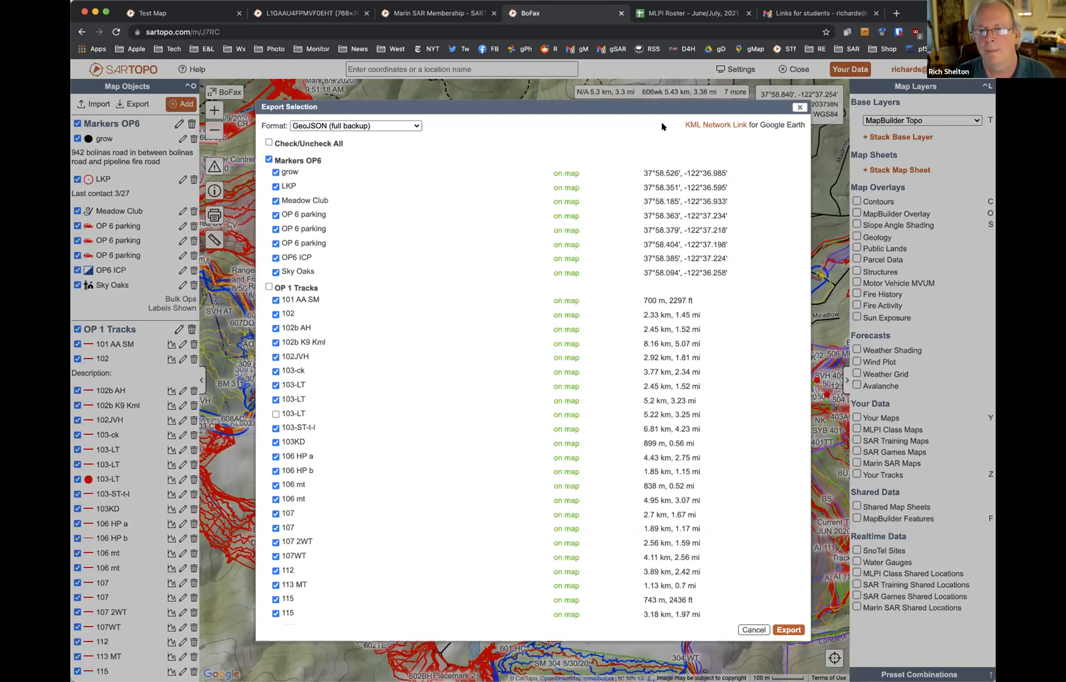
{"action": "left_click", "coordinate": [710, 124]}
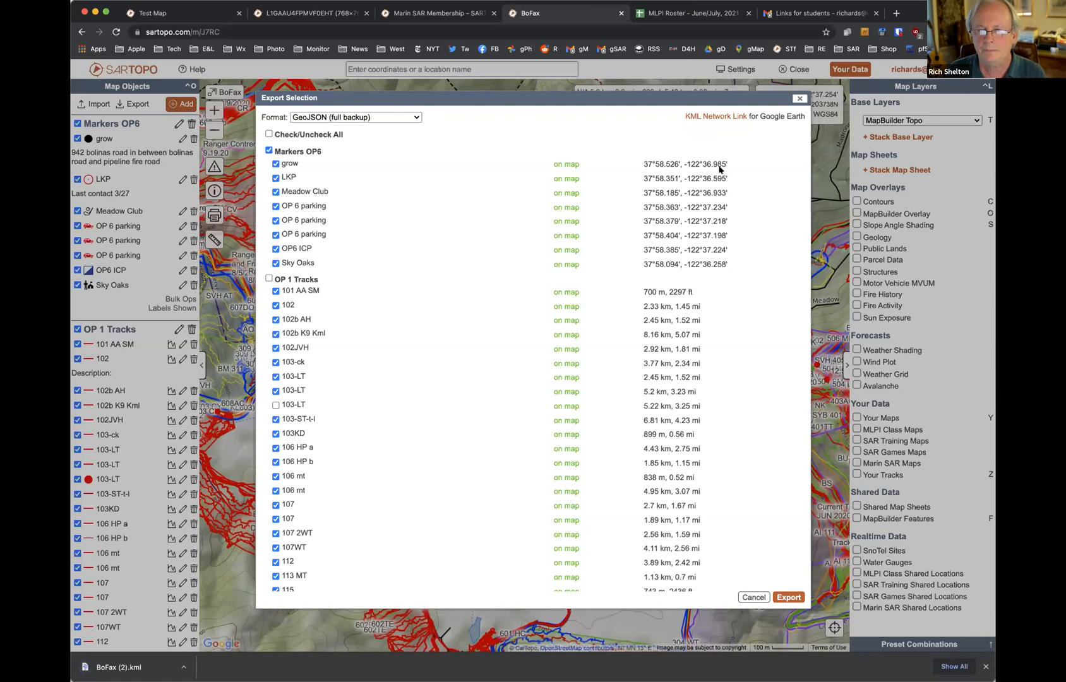
{"action": "left_click", "coordinate": [798, 100]}
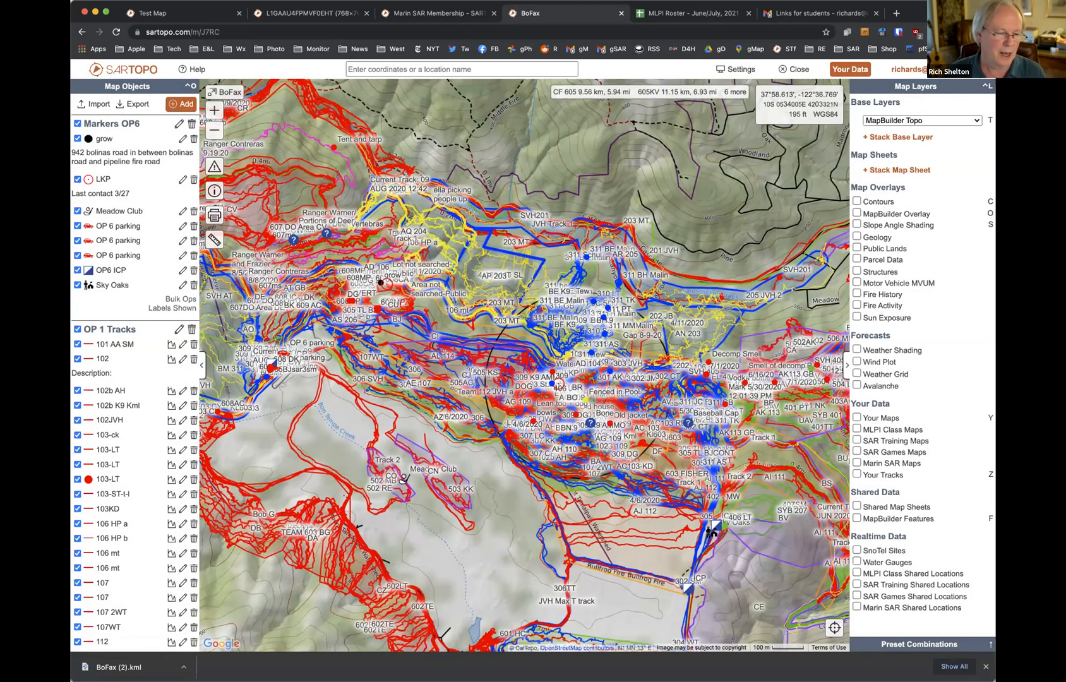
Switch to Google Earth Pro and examine the search tracks in 3D around the Tent and tarp, Deer Vertebras and Portions of Deer Skull markers
{"action": "key", "text": "super+Tab"}
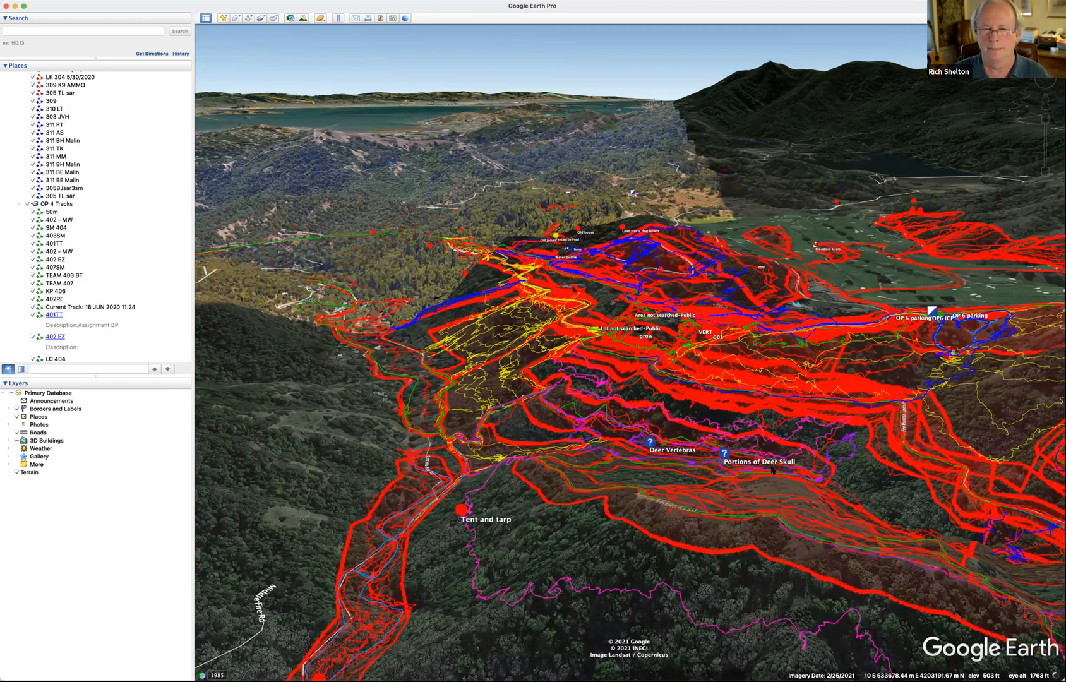
{"action": "left_click_drag", "start_coordinate": [669, 416], "coordinate": [643, 404]}
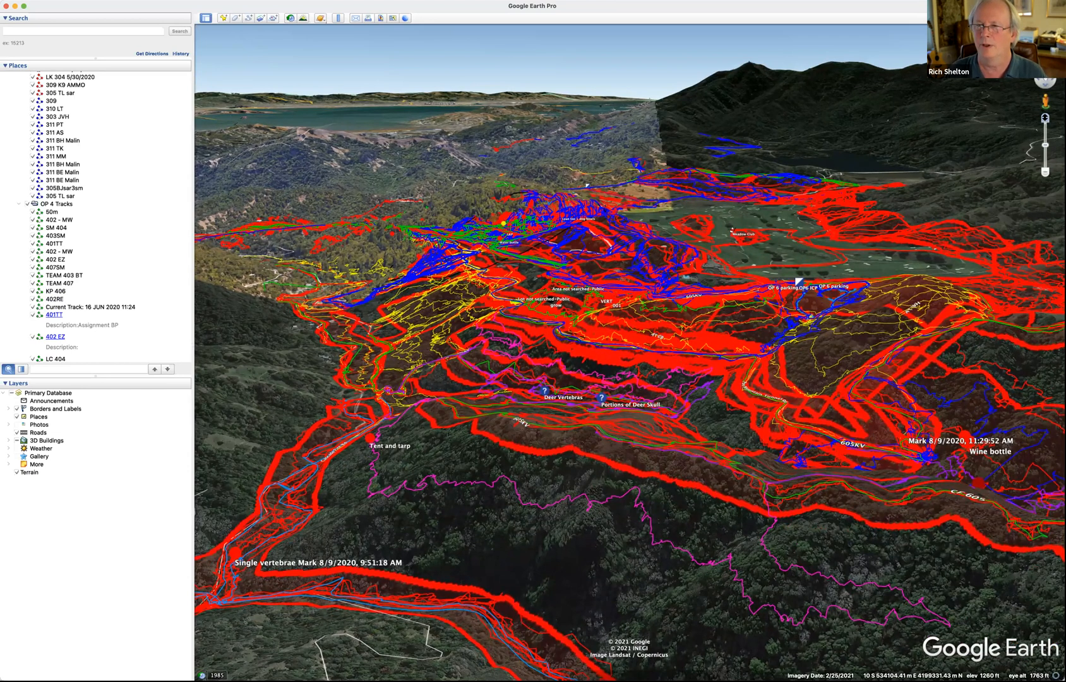
{"action": "left_click", "coordinate": [1045, 118]}
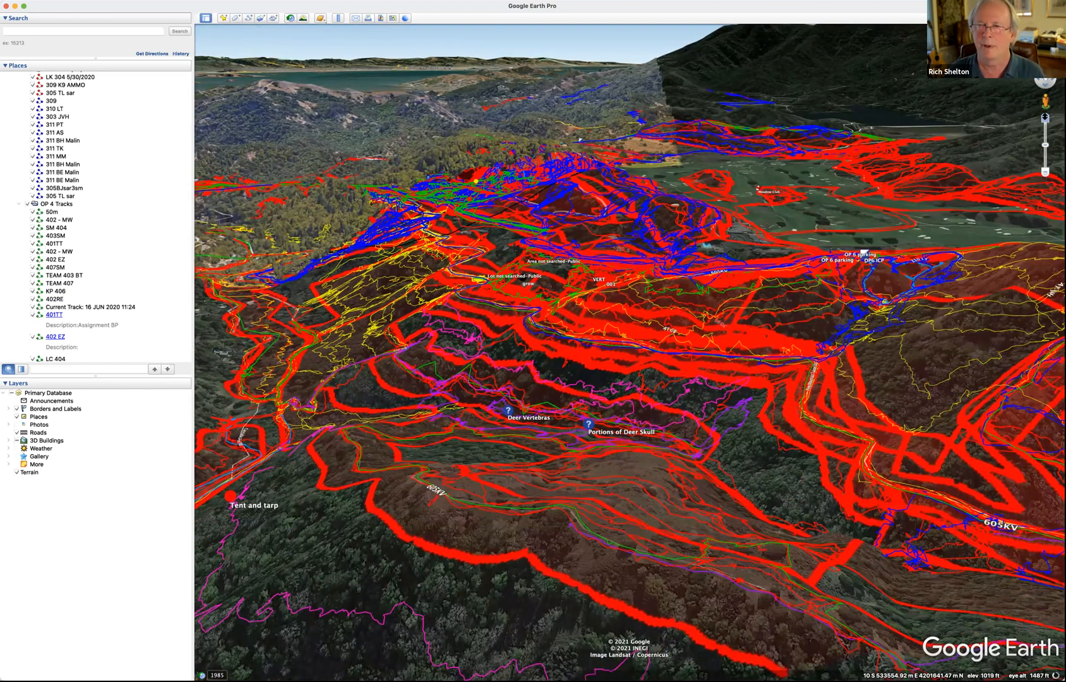
{"action": "left_click", "coordinate": [1045, 118]}
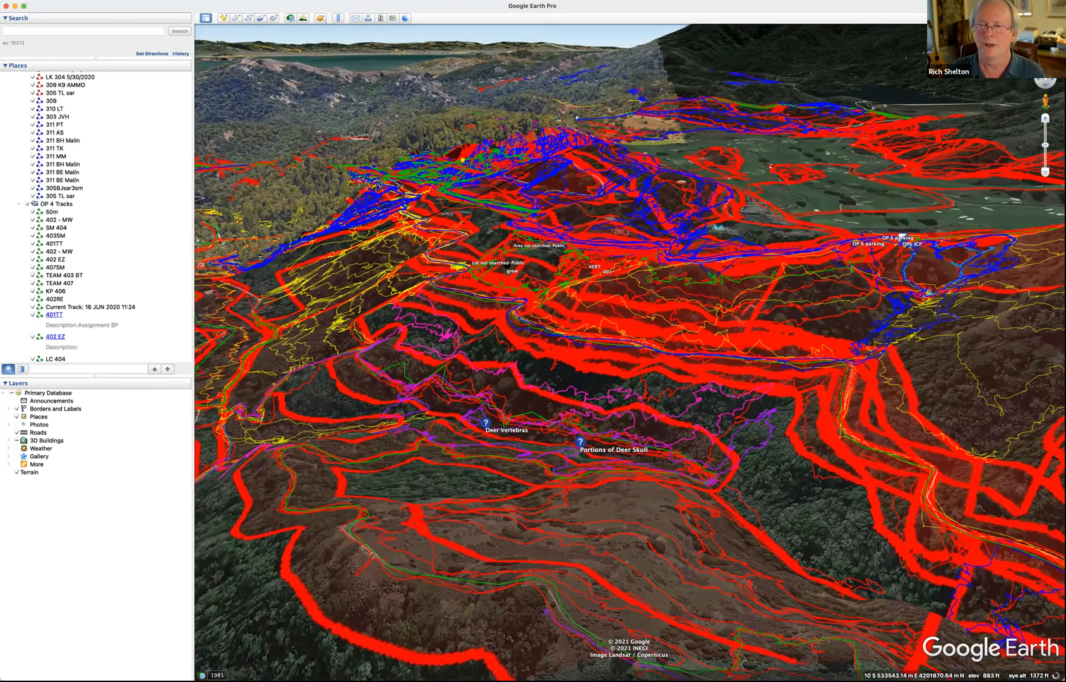
{"action": "left_click_drag", "start_coordinate": [1045, 31], "coordinate": [1060, 42]}
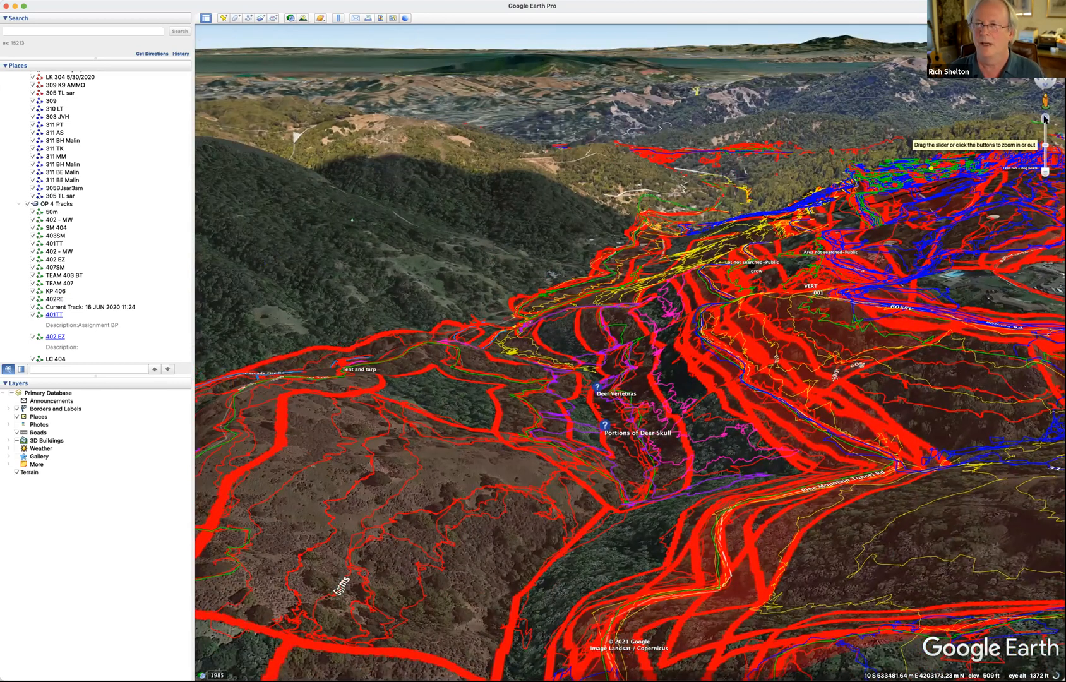
{"action": "left_click_drag", "start_coordinate": [714, 265], "coordinate": [792, 178]}
{"action": "left_click_drag", "start_coordinate": [691, 255], "coordinate": [645, 473]}
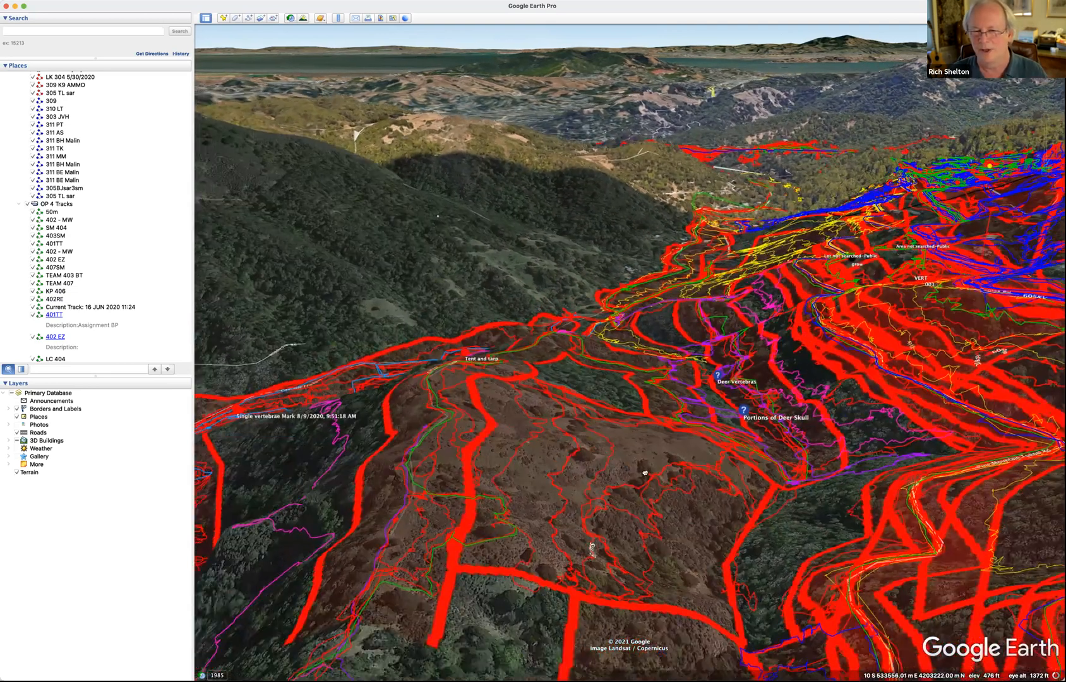
{"action": "left_click_drag", "start_coordinate": [744, 410], "coordinate": [618, 480]}
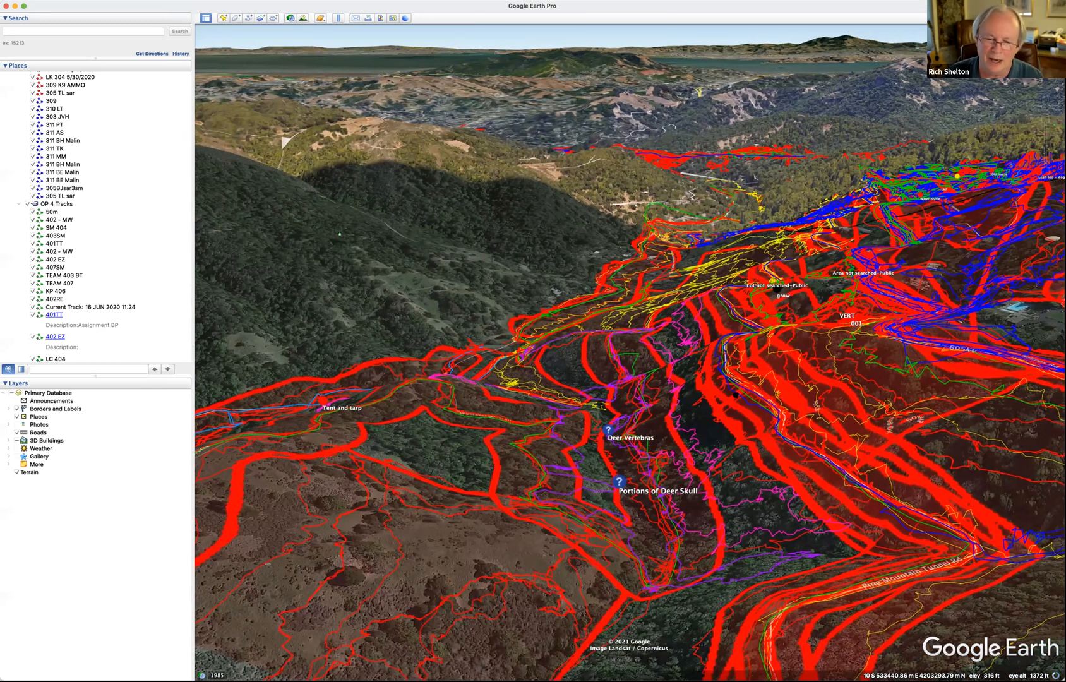
{"action": "left_click_drag", "start_coordinate": [762, 380], "coordinate": [877, 292]}
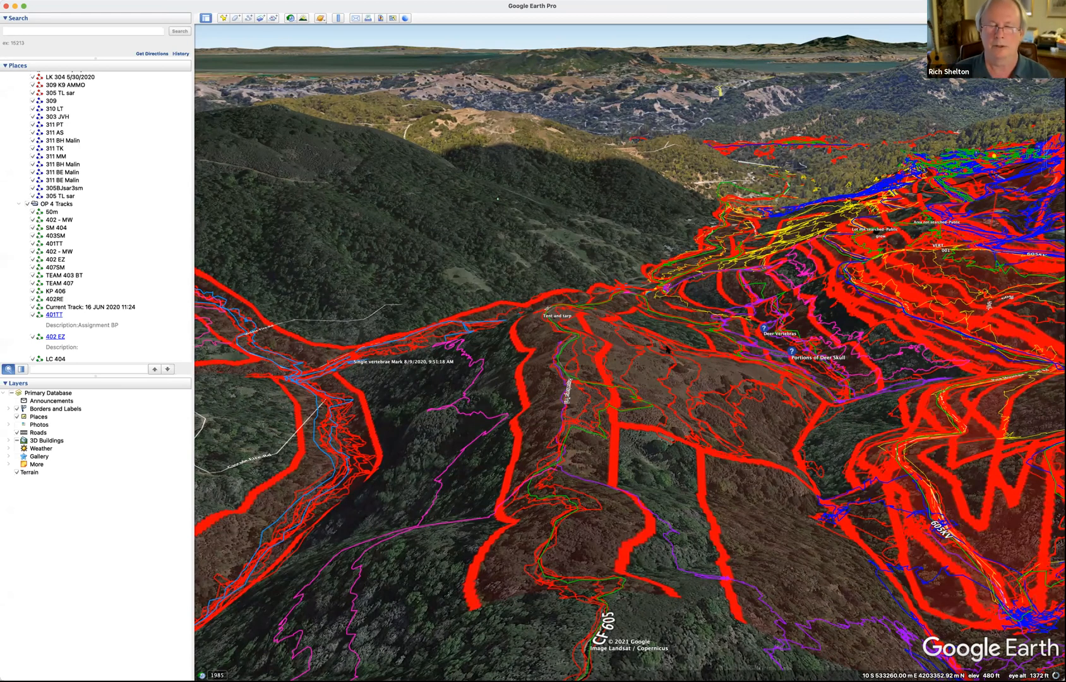
{"action": "left_click_drag", "start_coordinate": [572, 326], "coordinate": [600, 360]}
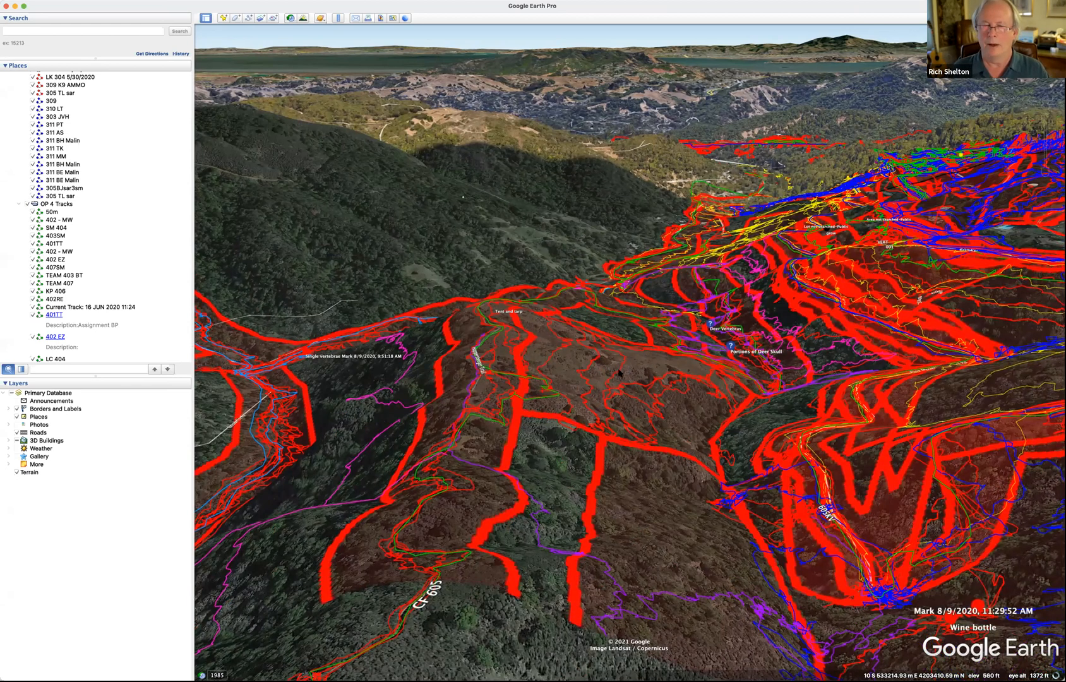
{"action": "left_click_drag", "start_coordinate": [618, 374], "coordinate": [592, 368]}
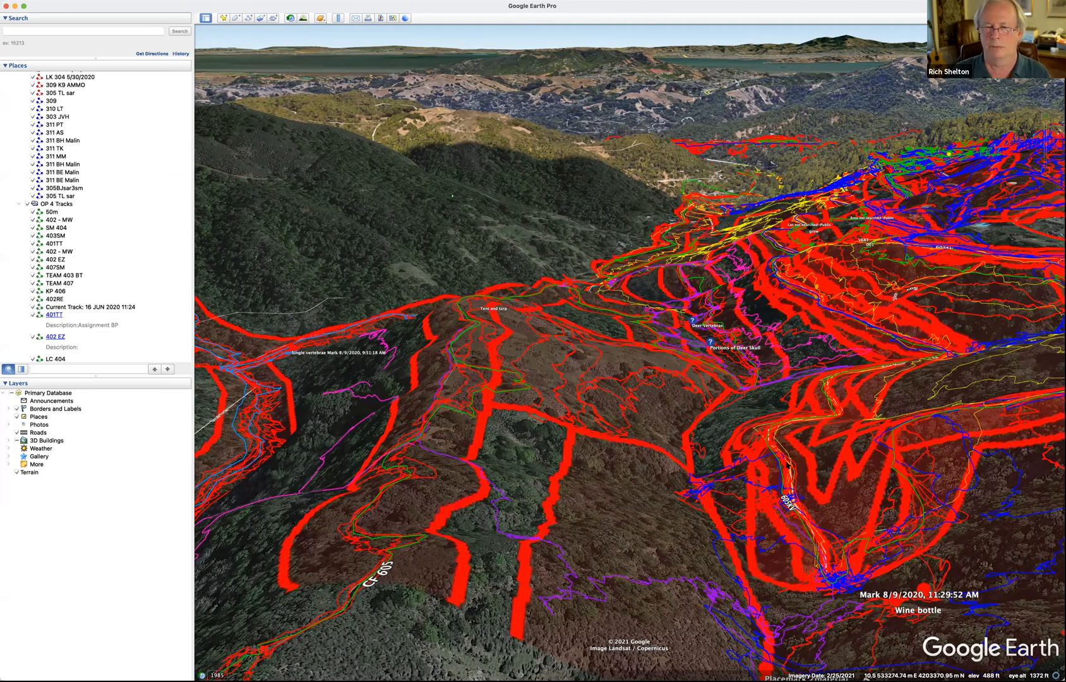
Switch back to the Test Map in SARTopo and set its base layer to OpenStreetMap
{"action": "key", "text": "super+Tab"}
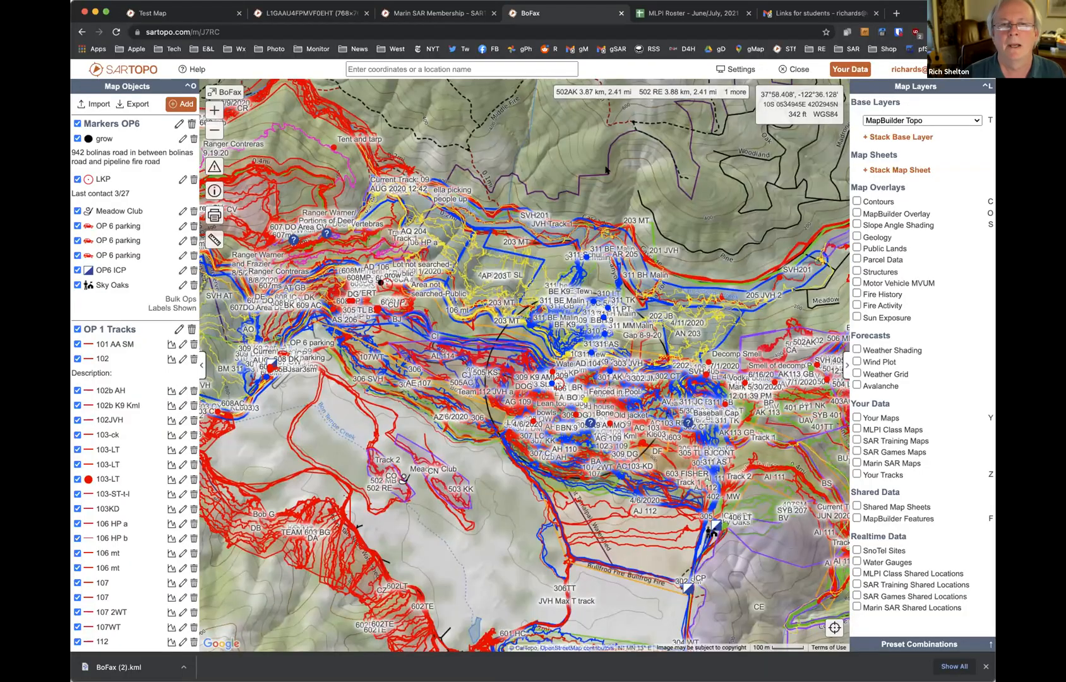
{"action": "left_click", "coordinate": [205, 19]}
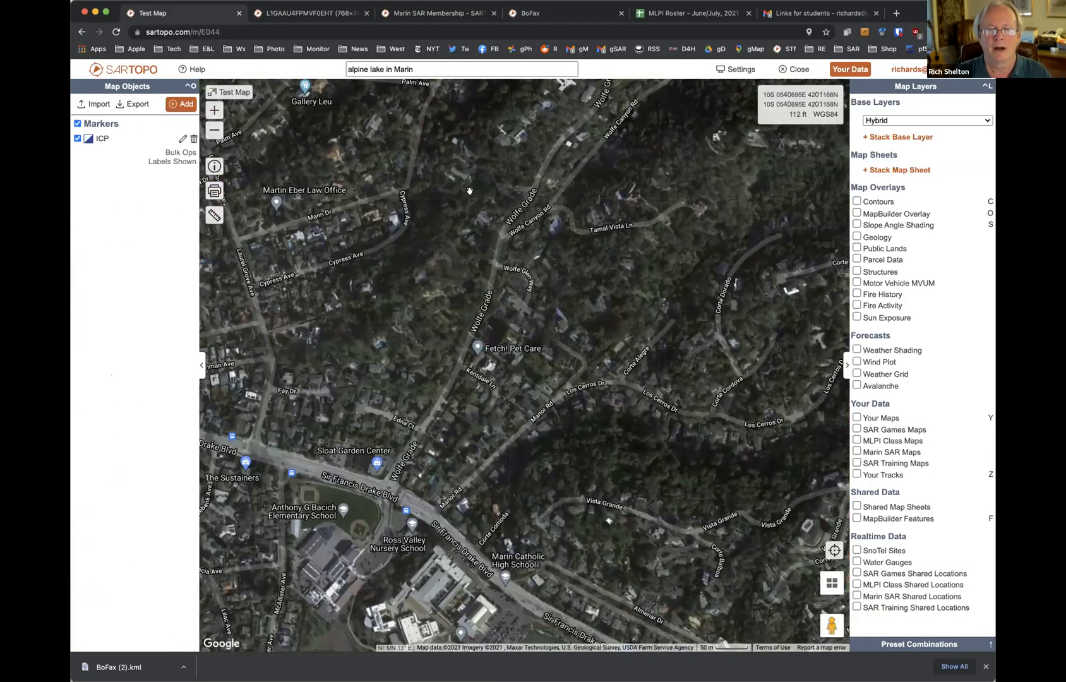
{"action": "left_click", "coordinate": [947, 120]}
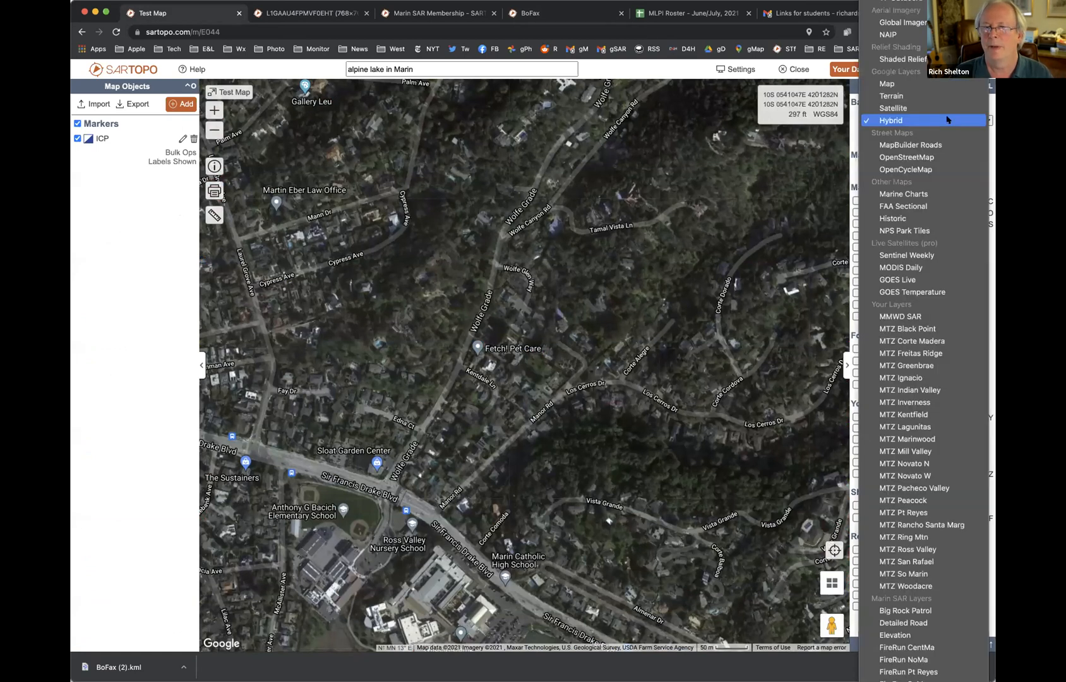
{"action": "scroll", "coordinate": [947, 120], "scroll_direction": "up", "scroll_amount": 2}
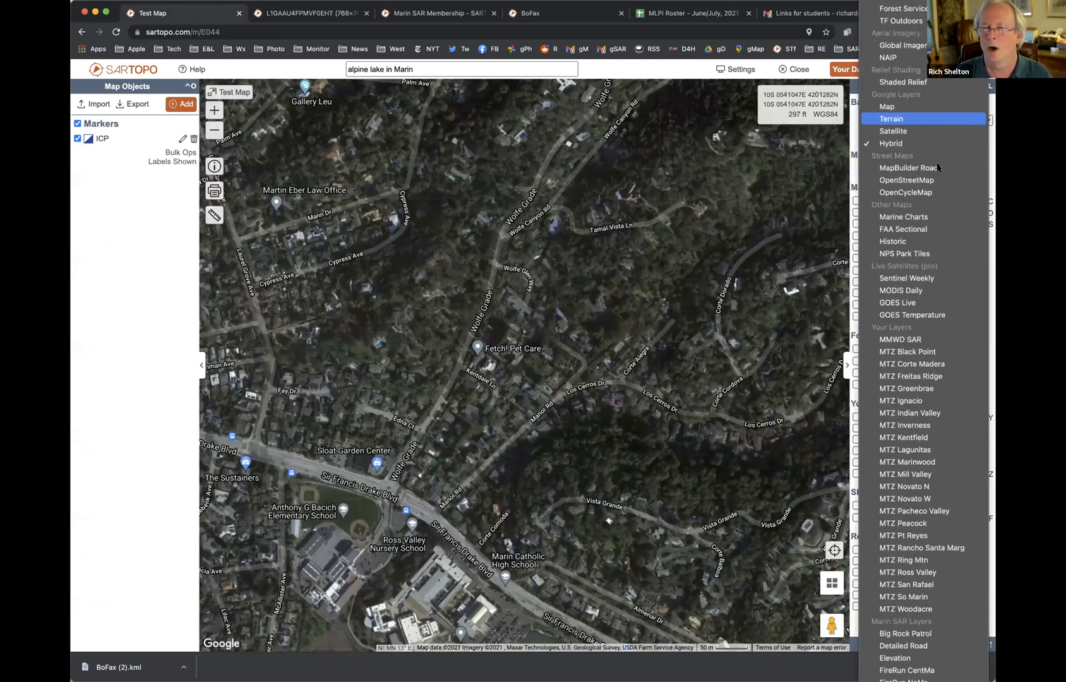
{"action": "left_click", "coordinate": [784, 217]}
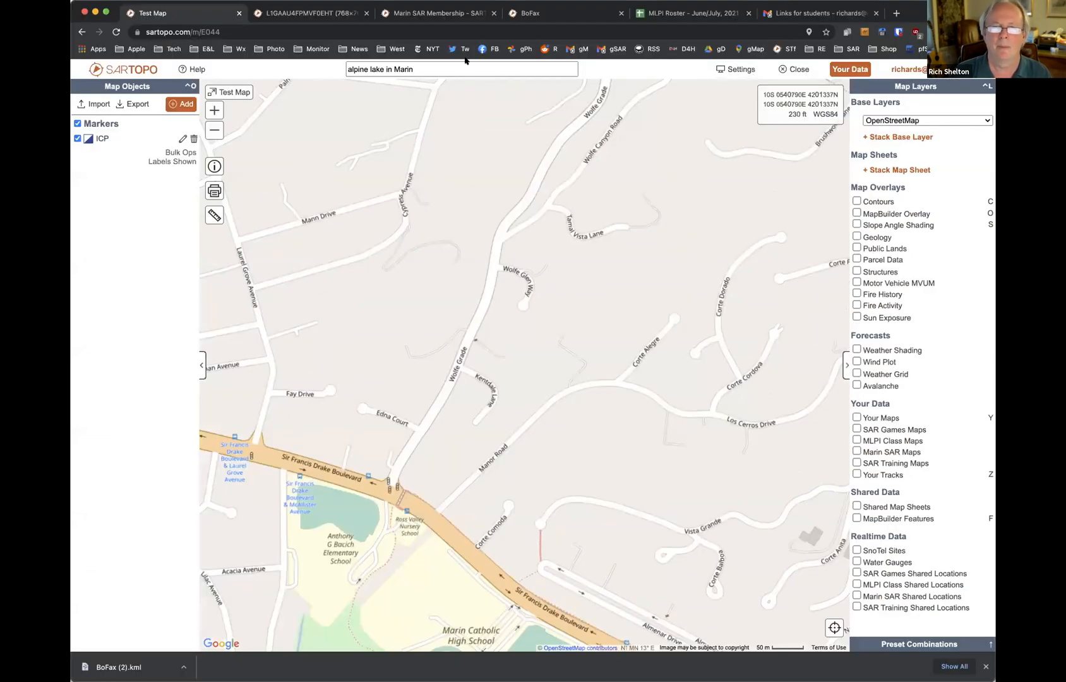
Move the map to the location "alpine lake in Marin" using the location search
{"action": "left_click", "coordinate": [463, 67]}
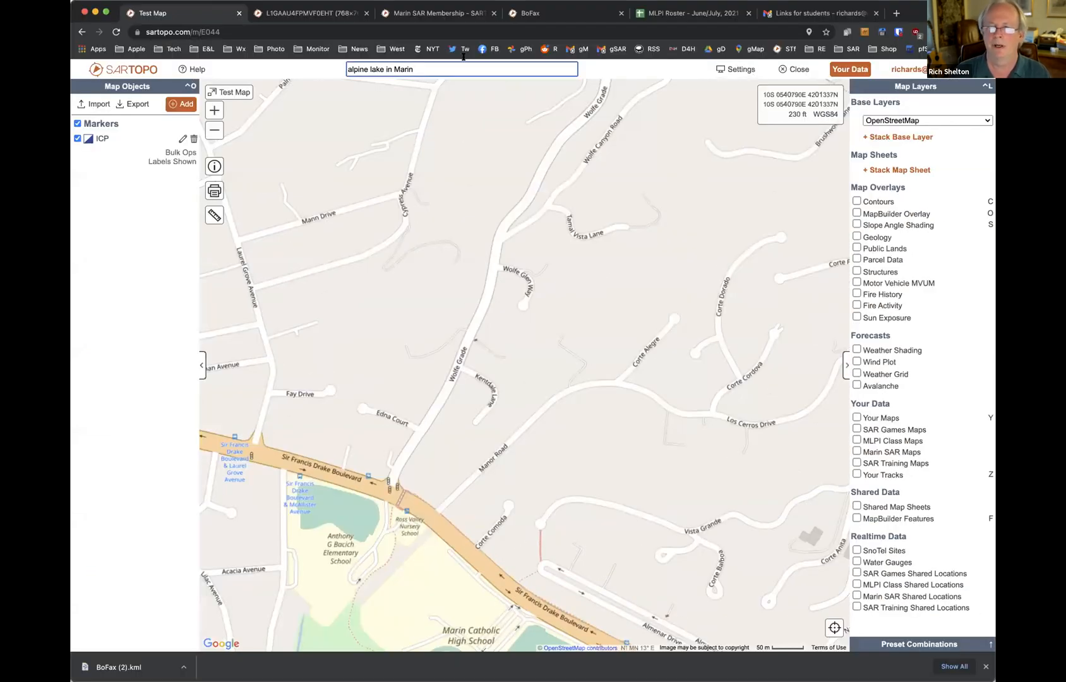
{"action": "key", "text": "Return"}
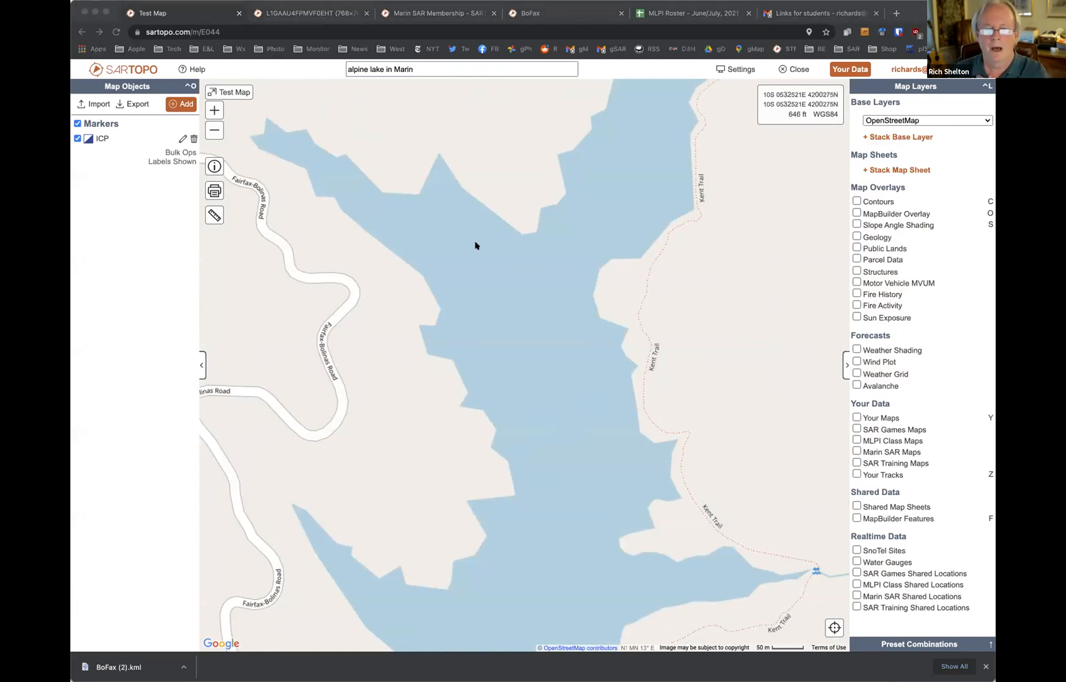
Add a marker on the land northwest of Alpine Lake and move it near the shoreline, at about 10S 532695E 4200654N
{"action": "left_click", "coordinate": [215, 127]}
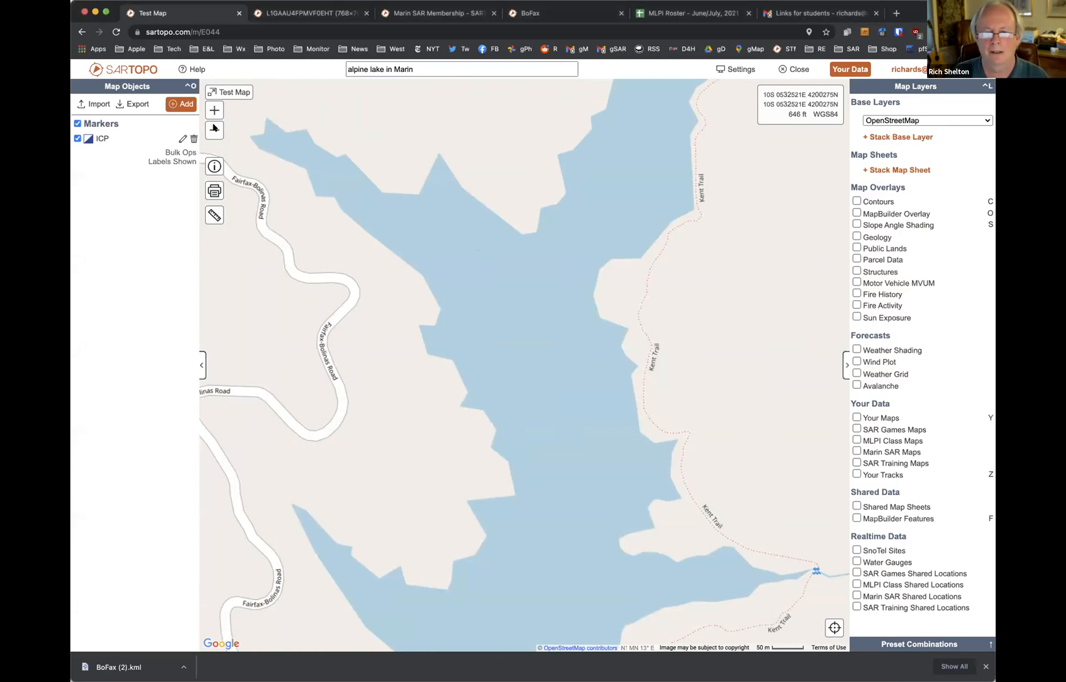
{"action": "left_click", "coordinate": [214, 129]}
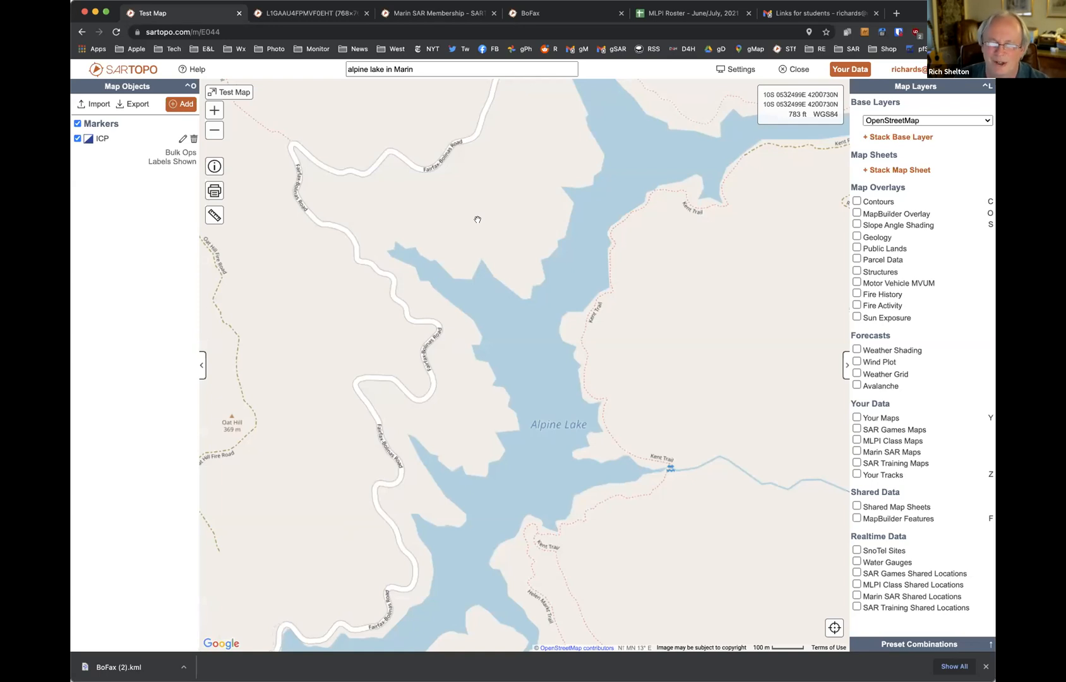
{"action": "left_click_drag", "start_coordinate": [467, 211], "coordinate": [598, 264]}
{"action": "left_click_drag", "start_coordinate": [374, 260], "coordinate": [272, 269]}
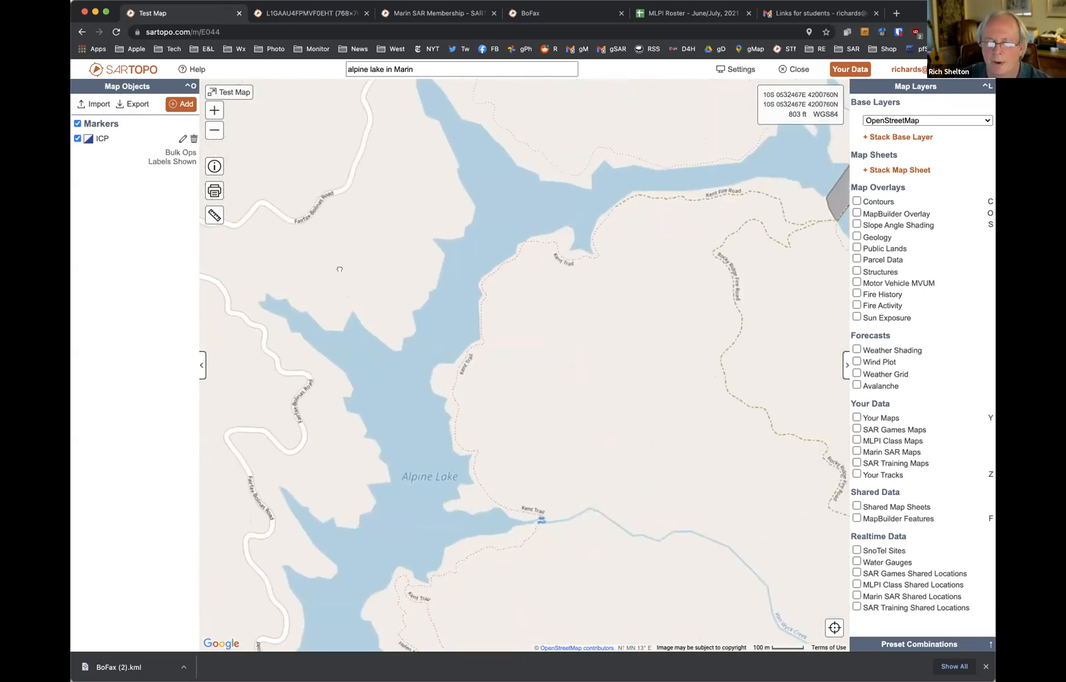
{"action": "left_click_drag", "start_coordinate": [574, 319], "coordinate": [673, 323]}
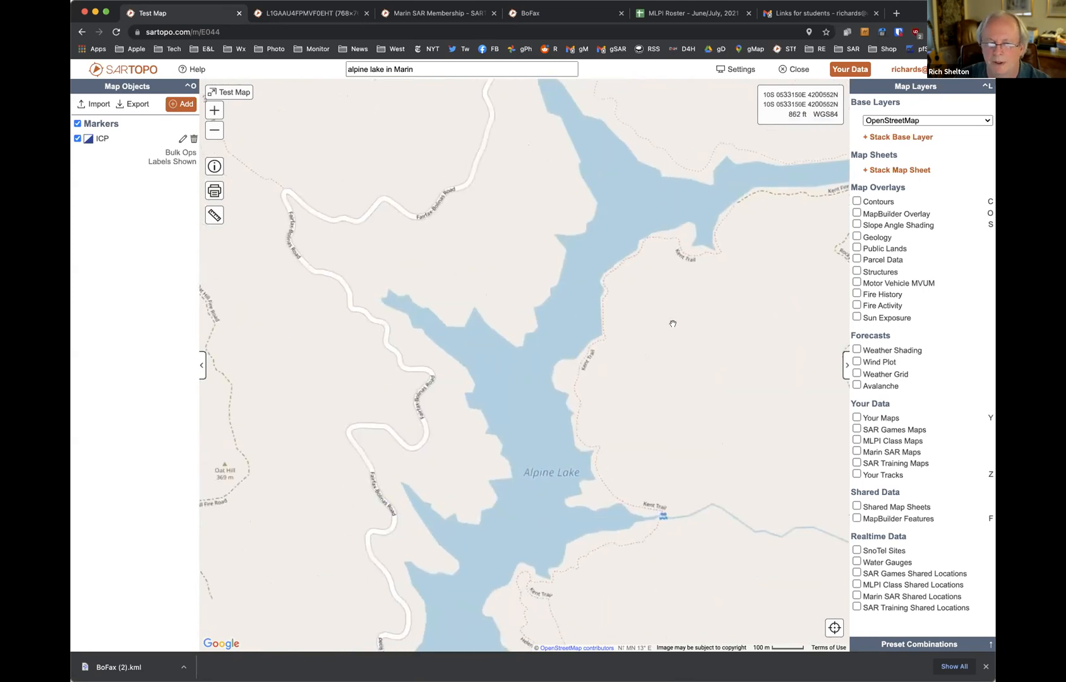
{"action": "left_click", "coordinate": [215, 112]}
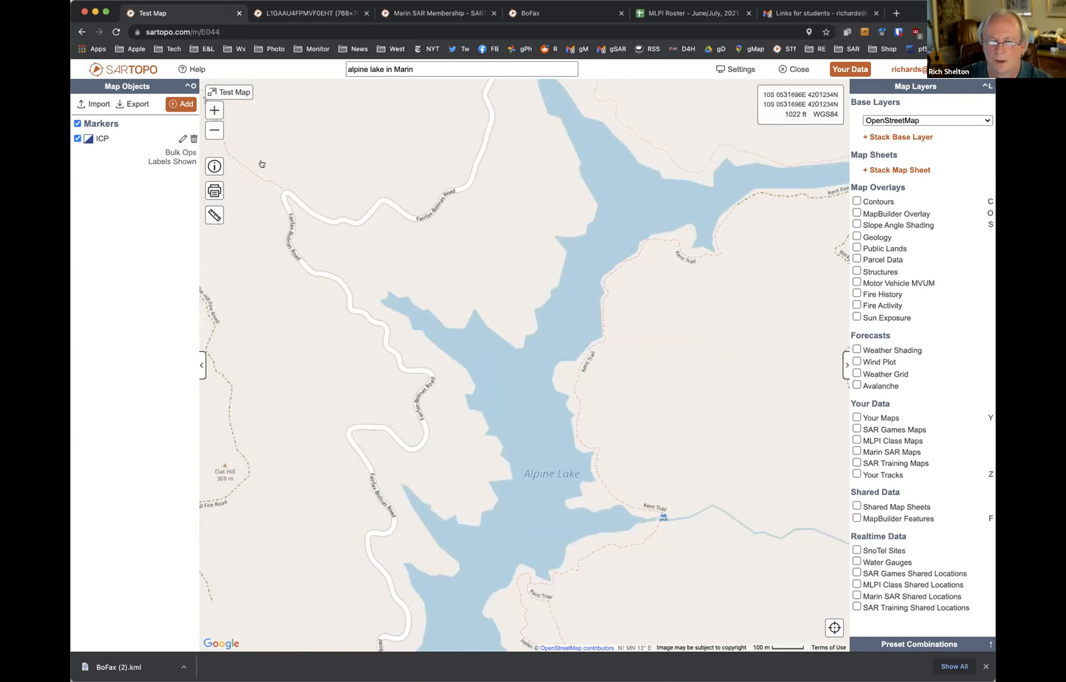
{"action": "left_click", "coordinate": [467, 247]}
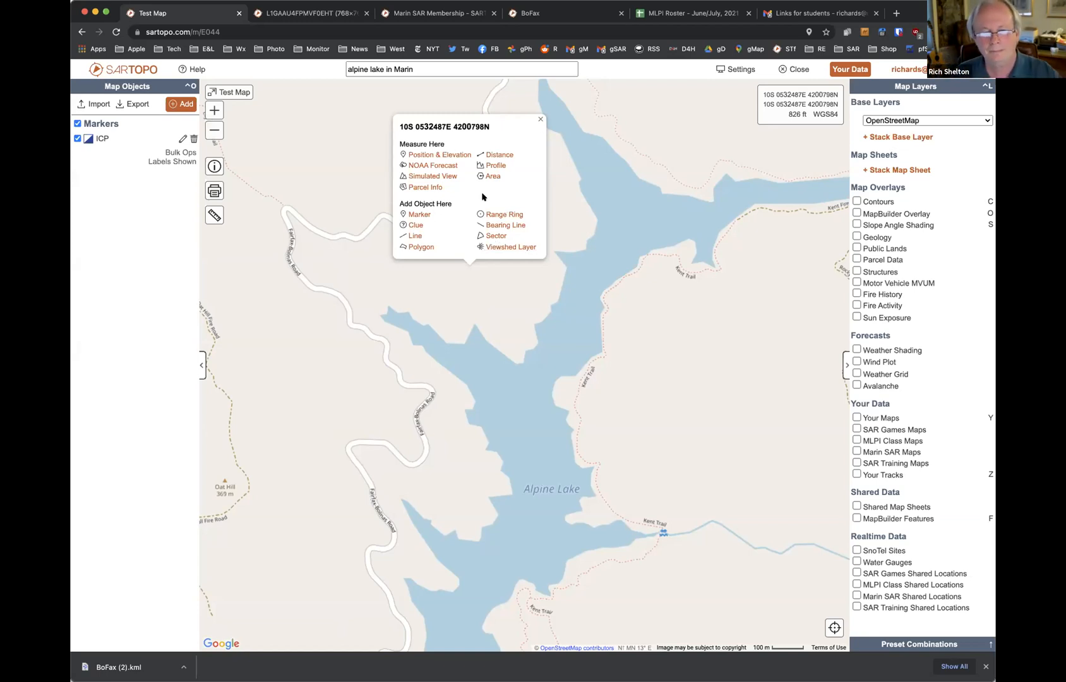
{"action": "left_click", "coordinate": [422, 215]}
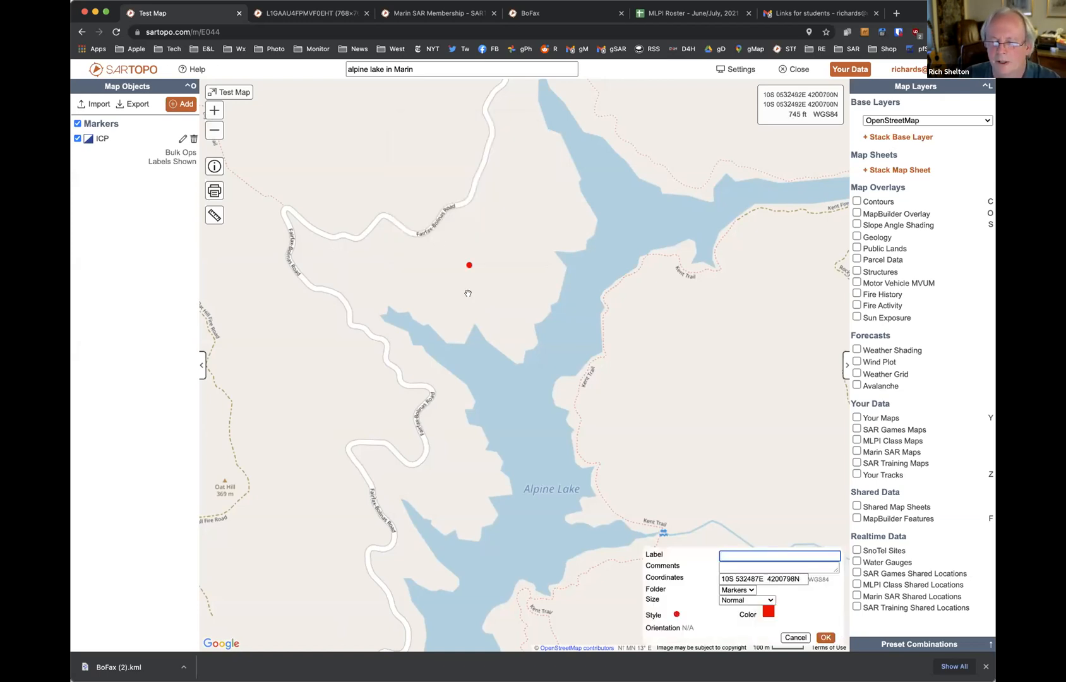
{"action": "mouse_move", "coordinate": [469, 265]}
{"action": "left_mouse_down"}
{"action": "mouse_move", "coordinate": [558, 330]}
{"action": "mouse_move", "coordinate": [567, 309]}
{"action": "mouse_move", "coordinate": [535, 310]}
{"action": "left_mouse_up"}
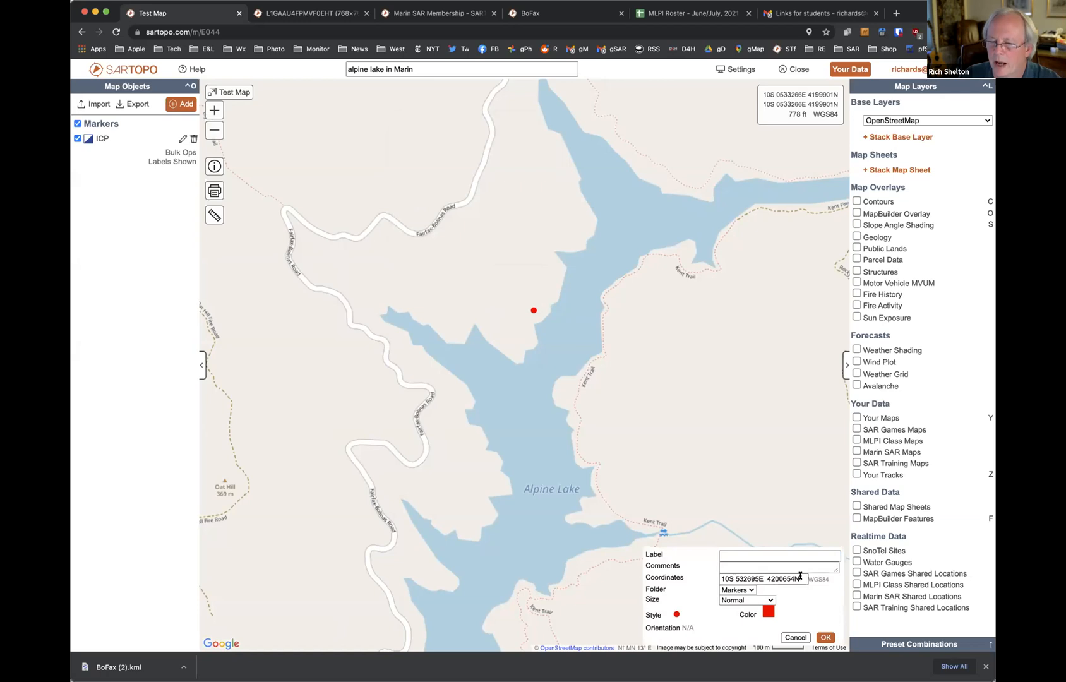
Set the new marker's coordinates to 10S 532695E 4200684N and label it "Marker 1"
{"action": "left_click", "coordinate": [789, 577]}
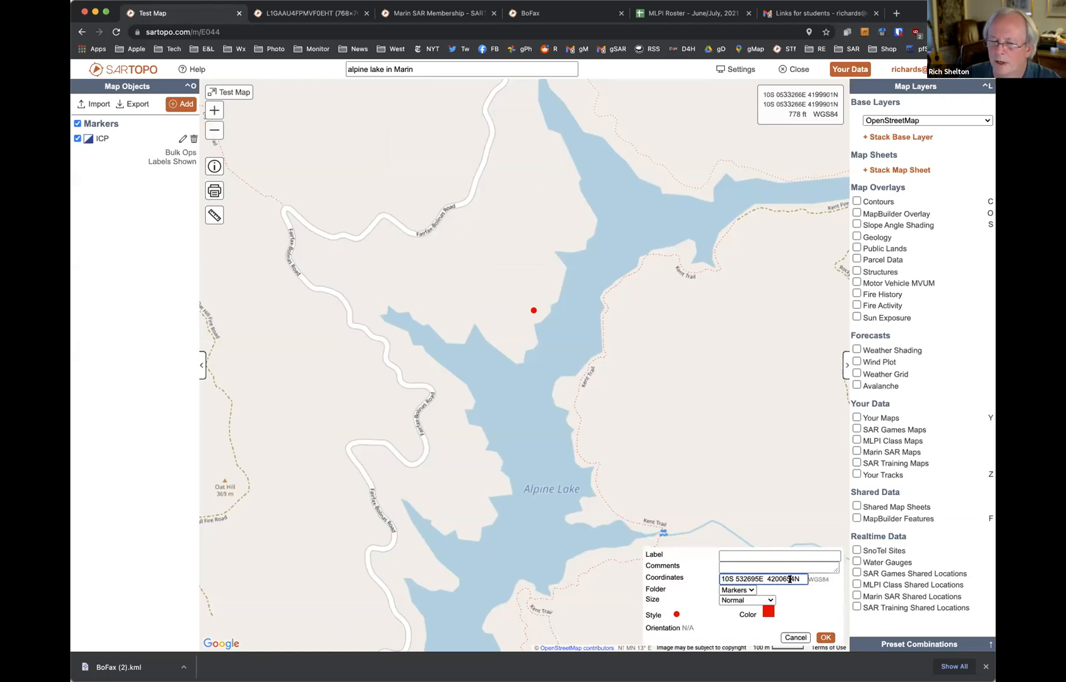
{"action": "key", "text": "BackSpace"}
{"action": "type", "text": "8"}
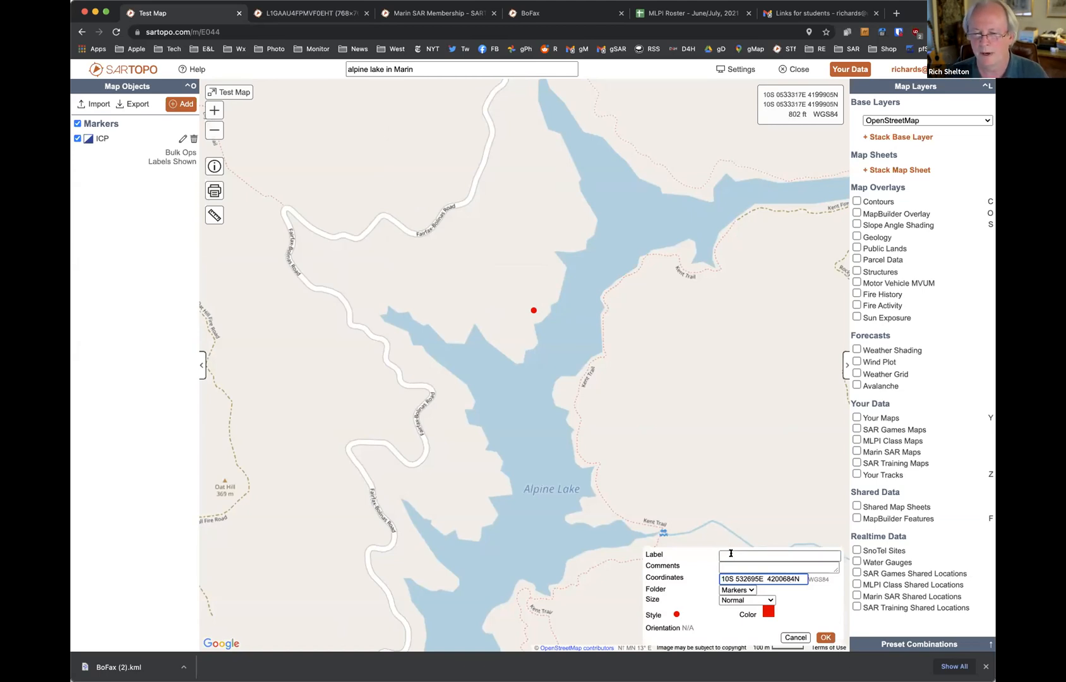
{"action": "left_click", "coordinate": [730, 554]}
{"action": "type", "text": "Marker 1"}
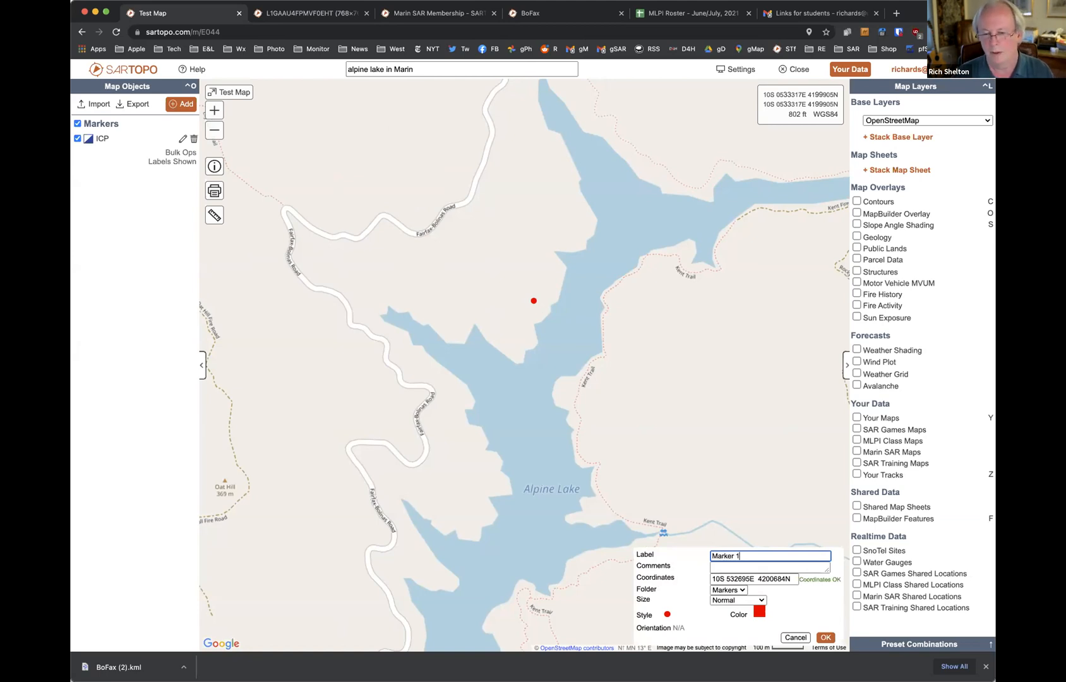
Give Marker 1 the red circled X icon from the ICS/Fire set and save the marker
{"action": "left_click", "coordinate": [667, 614]}
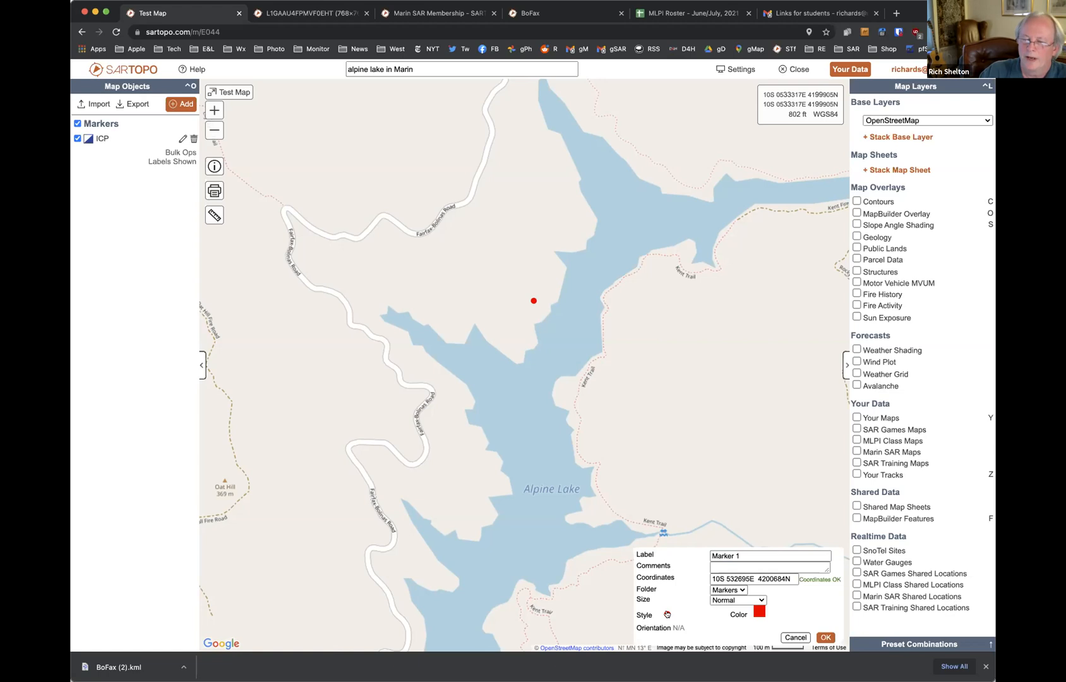
{"action": "left_click", "coordinate": [667, 615]}
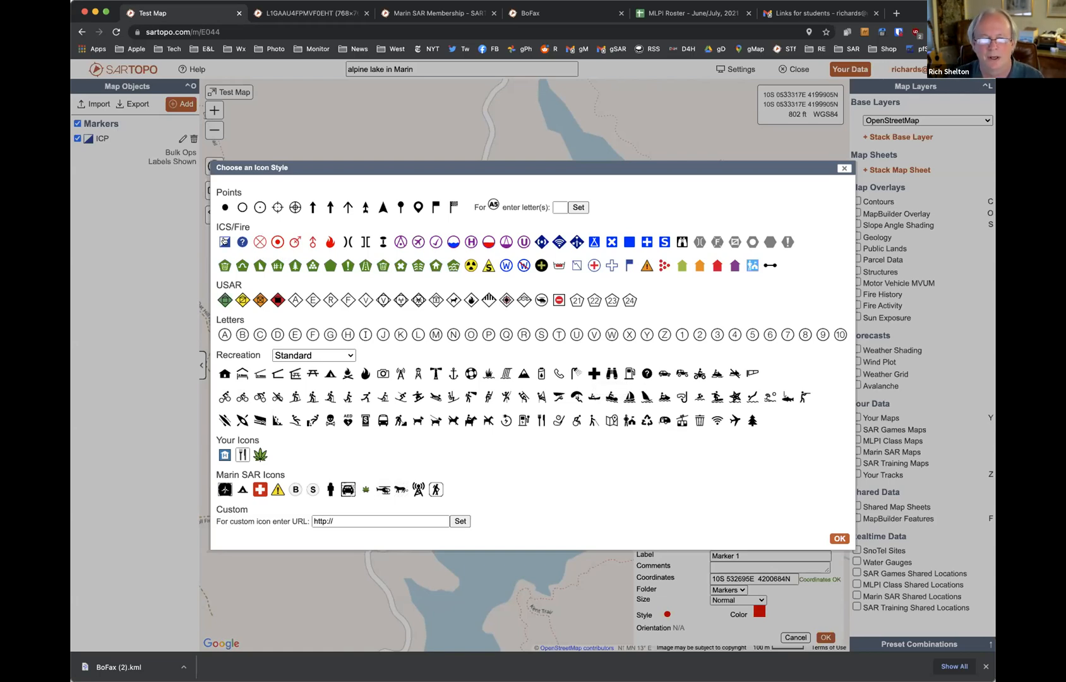
{"action": "left_click", "coordinate": [258, 242]}
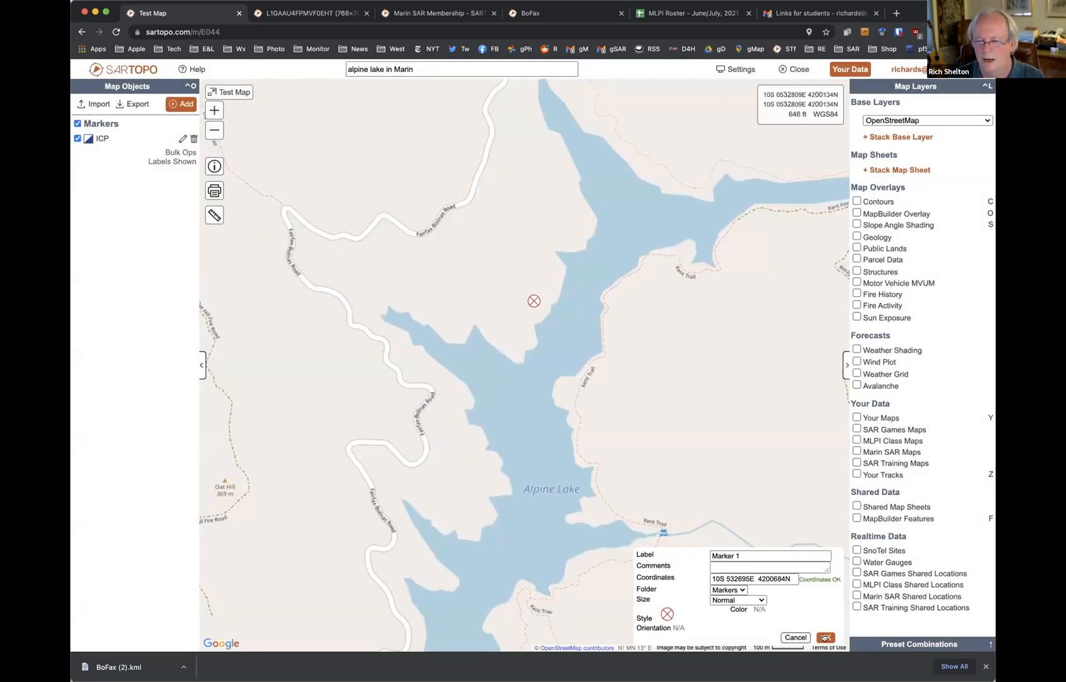
{"action": "left_click", "coordinate": [825, 638]}
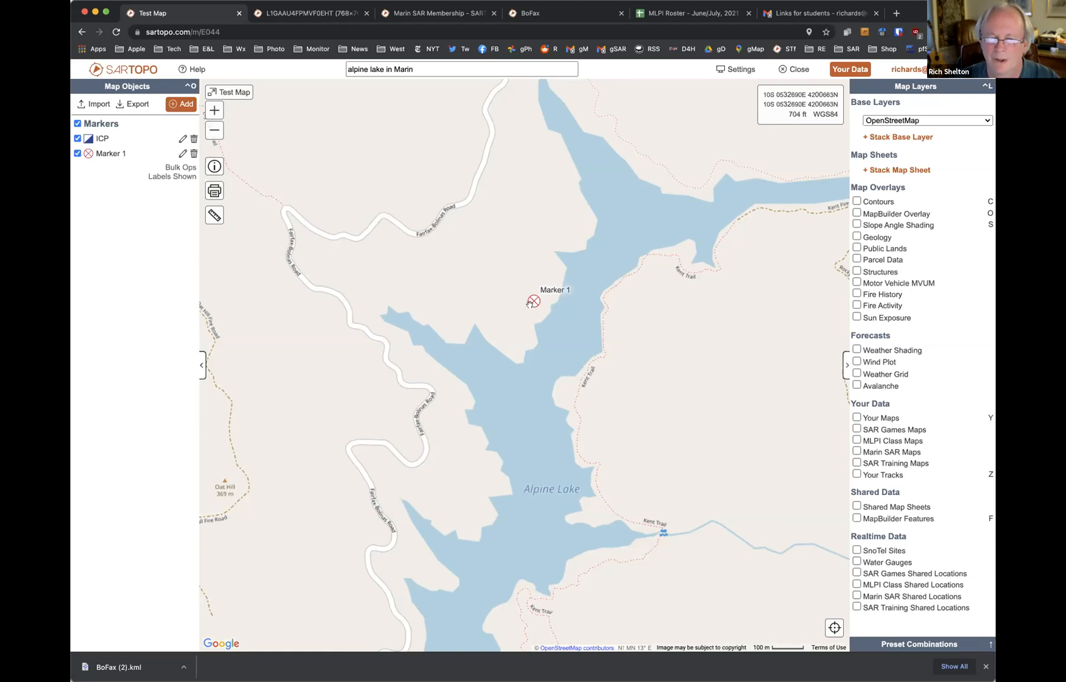
Edit Marker 1, moving it west to about 10S 532544E 4200657N and relabeling it "Marker 2"
{"action": "right_click", "coordinate": [533, 306]}
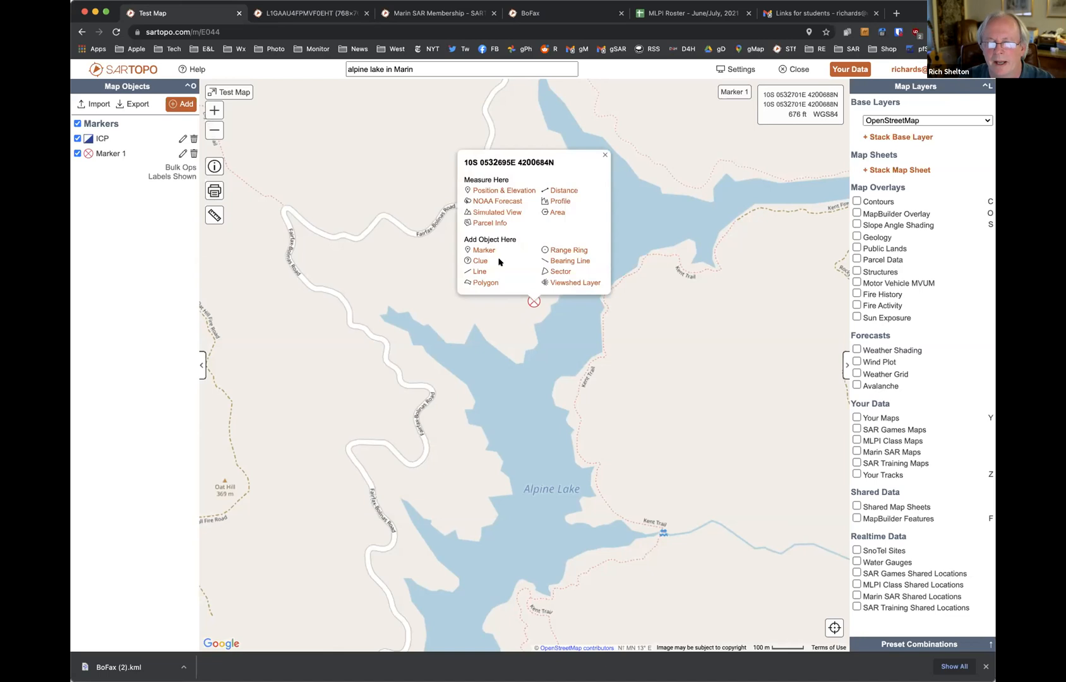
{"action": "left_click", "coordinate": [505, 323]}
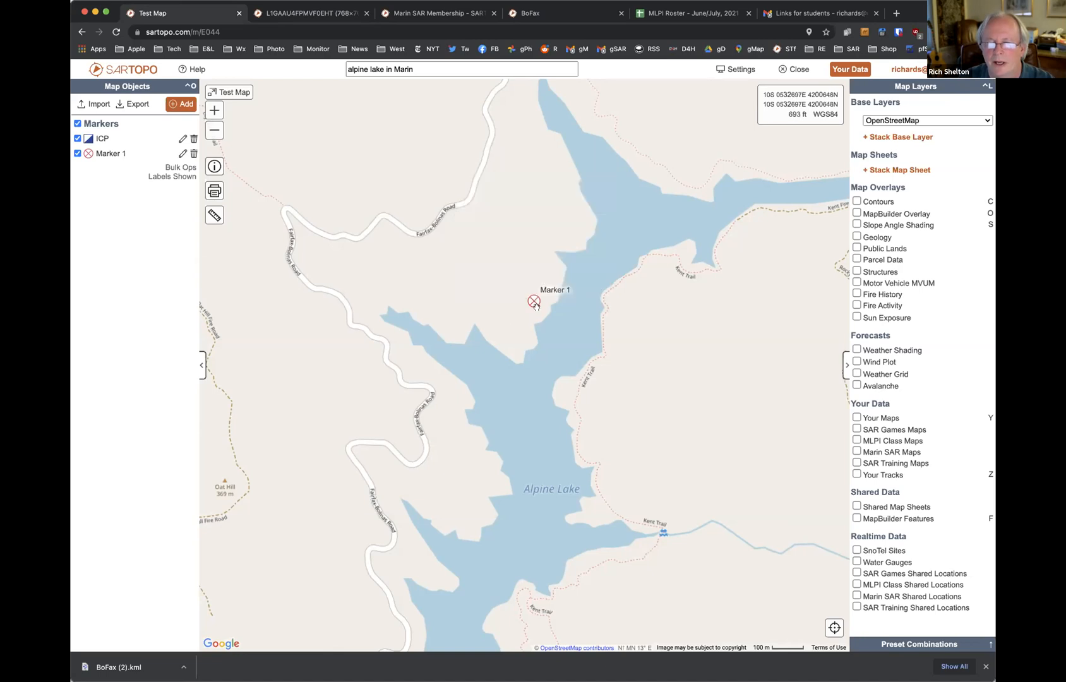
{"action": "left_click", "coordinate": [532, 301]}
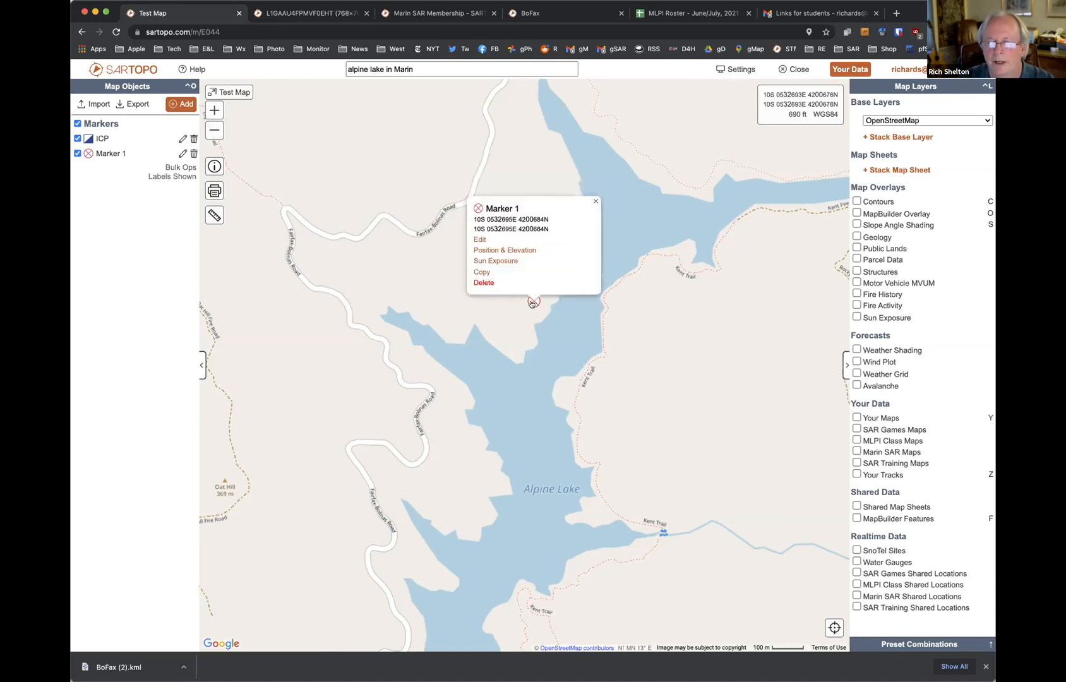
{"action": "left_click", "coordinate": [479, 240]}
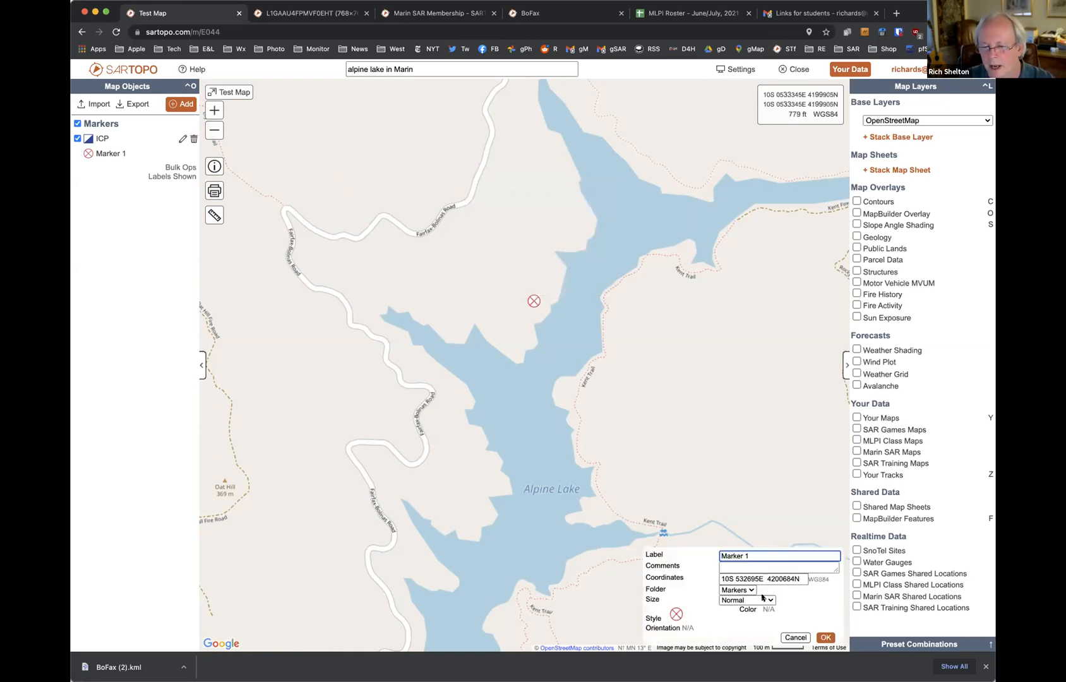
{"action": "mouse_move", "coordinate": [534, 303]}
{"action": "left_mouse_down"}
{"action": "mouse_move", "coordinate": [500, 277]}
{"action": "mouse_move", "coordinate": [487, 310]}
{"action": "left_mouse_up"}
{"action": "left_click", "coordinate": [766, 557]}
{"action": "key", "text": "BackSpace"}
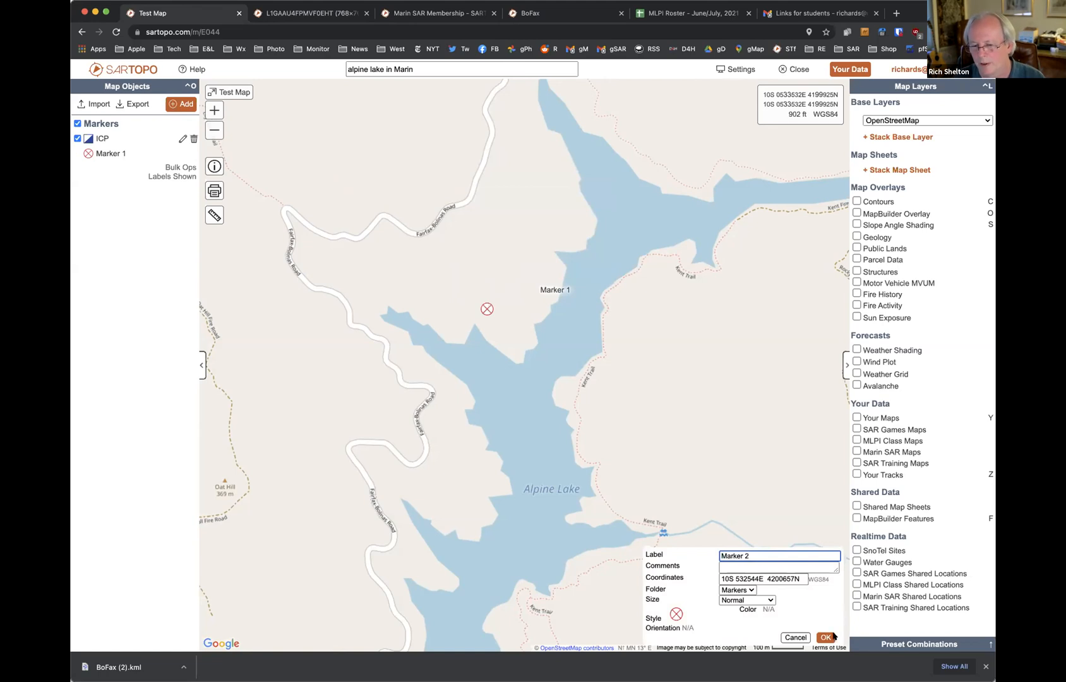
{"action": "left_click", "coordinate": [828, 638]}
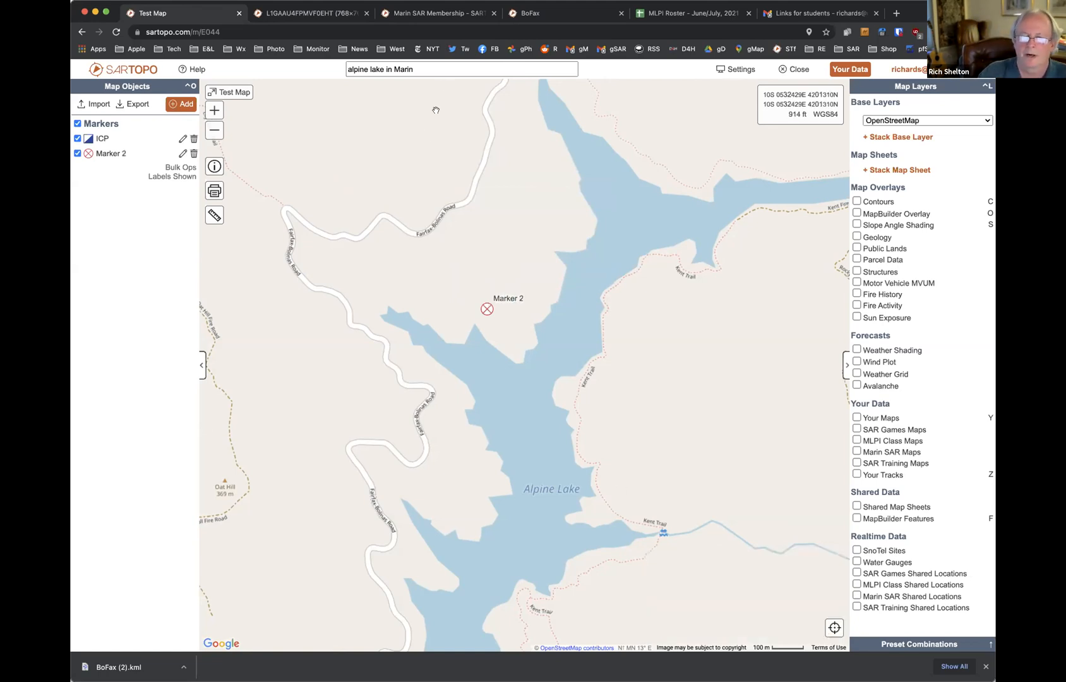
Draw a zigzag line about 2.46 km long from west of Fairfax-Bolinas Road across Alpine Lake's northern arm to the land southeast of it
{"action": "right_click", "coordinate": [425, 148]}
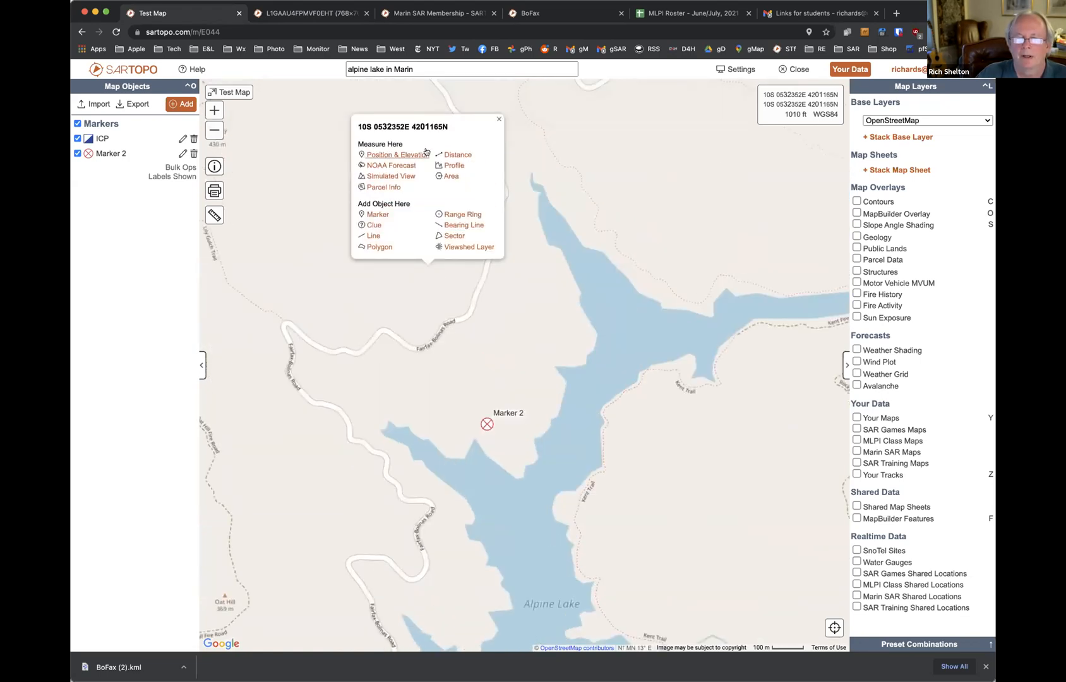
{"action": "left_click", "coordinate": [374, 236]}
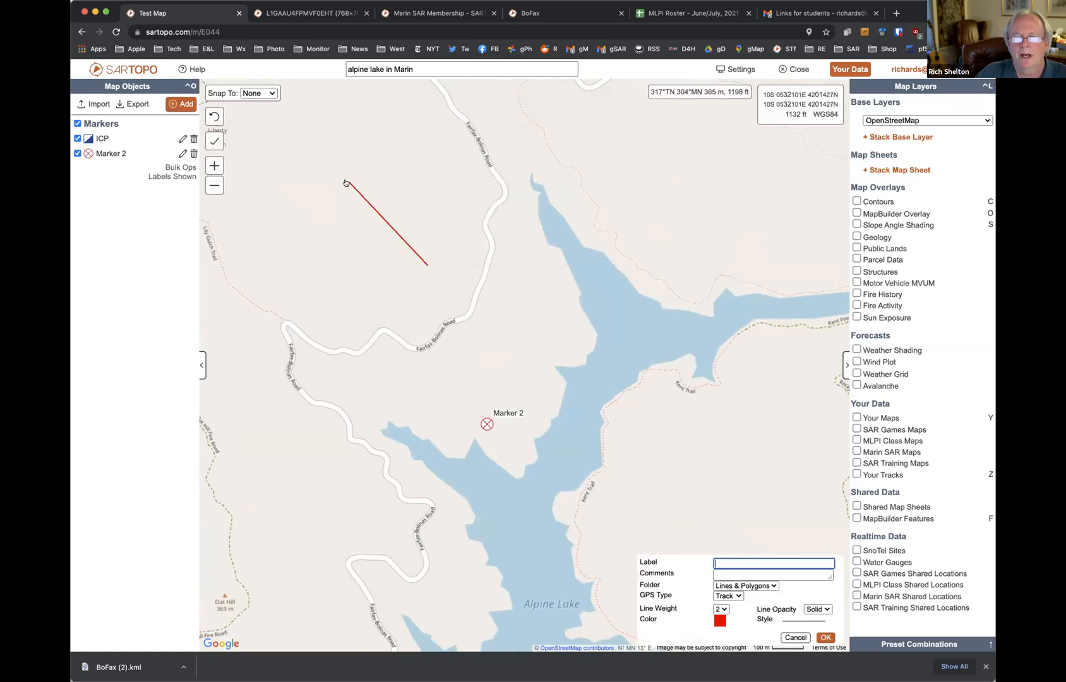
{"action": "key", "text": "Escape"}
{"action": "left_click", "coordinate": [363, 206]}
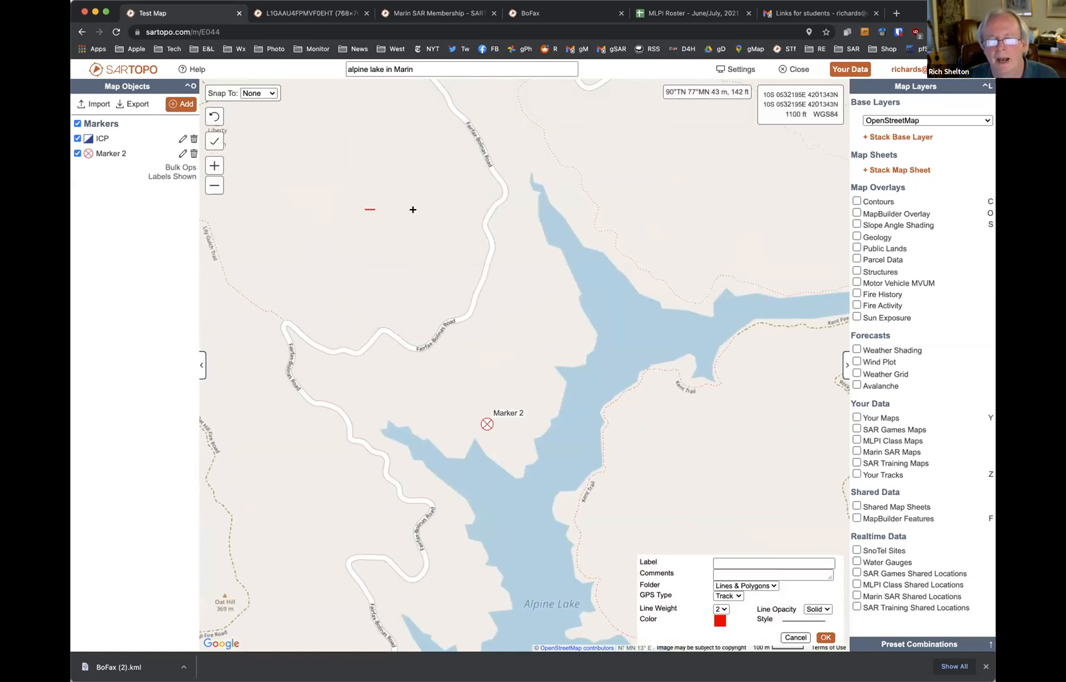
{"action": "left_click", "coordinate": [446, 213]}
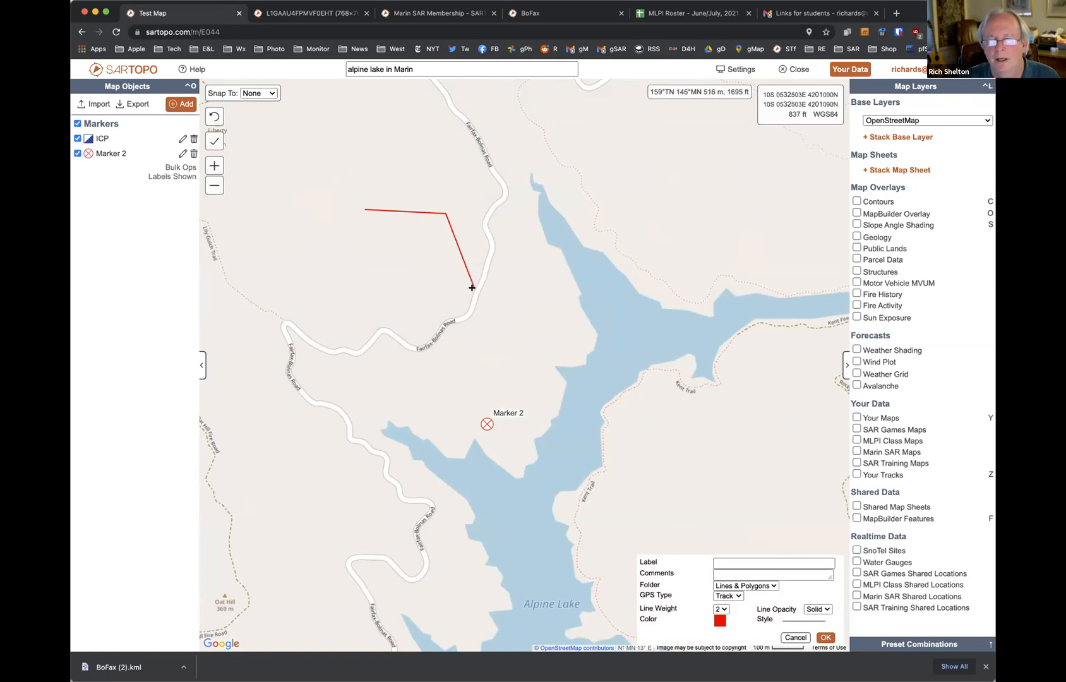
{"action": "left_click", "coordinate": [620, 223]}
{"action": "left_click", "coordinate": [709, 295]}
{"action": "left_click", "coordinate": [676, 444]}
{"action": "left_click", "coordinate": [634, 460]}
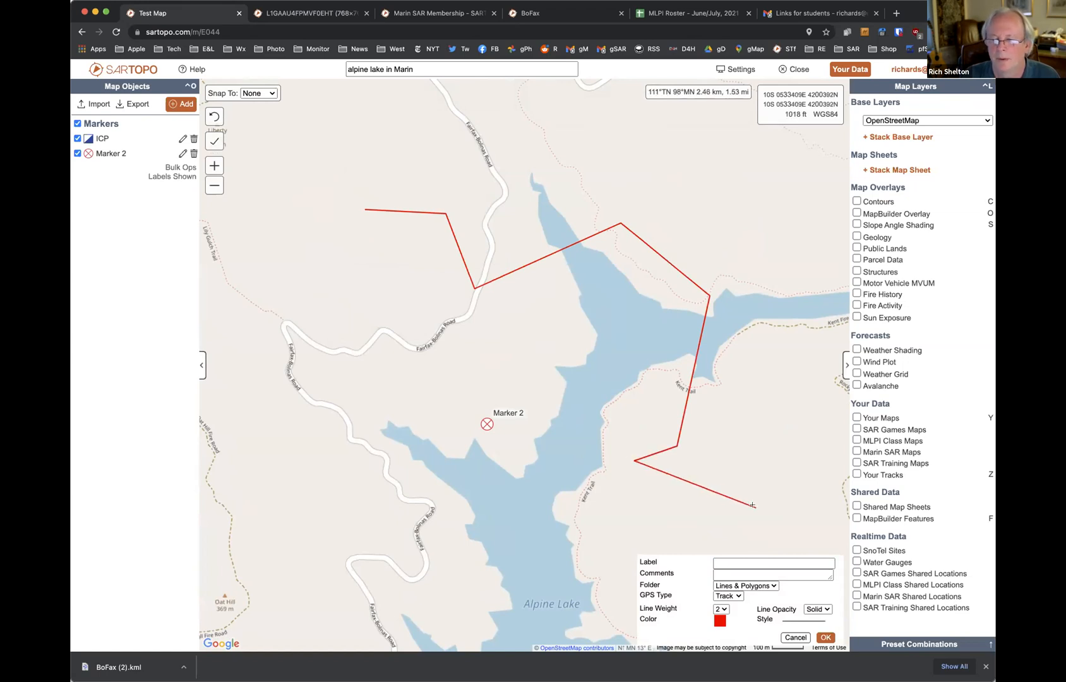
{"action": "key", "text": "Return"}
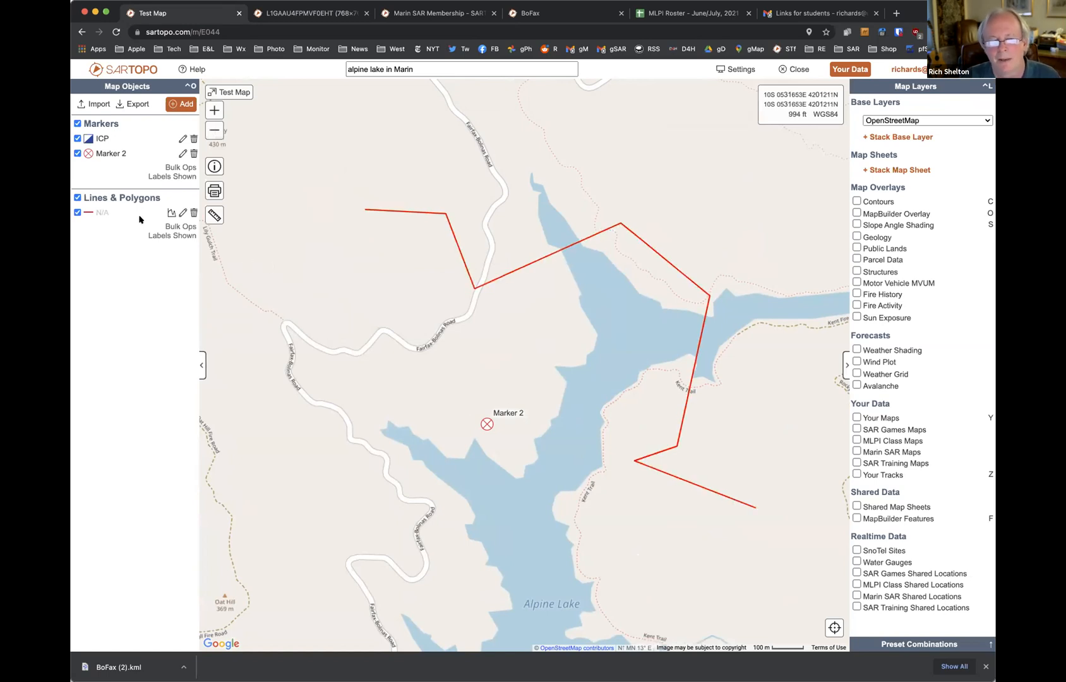
Label the unnamed line "Line 1" and give it the finely dotted style from the basic lines, keeping its color red
{"action": "left_click", "coordinate": [454, 241]}
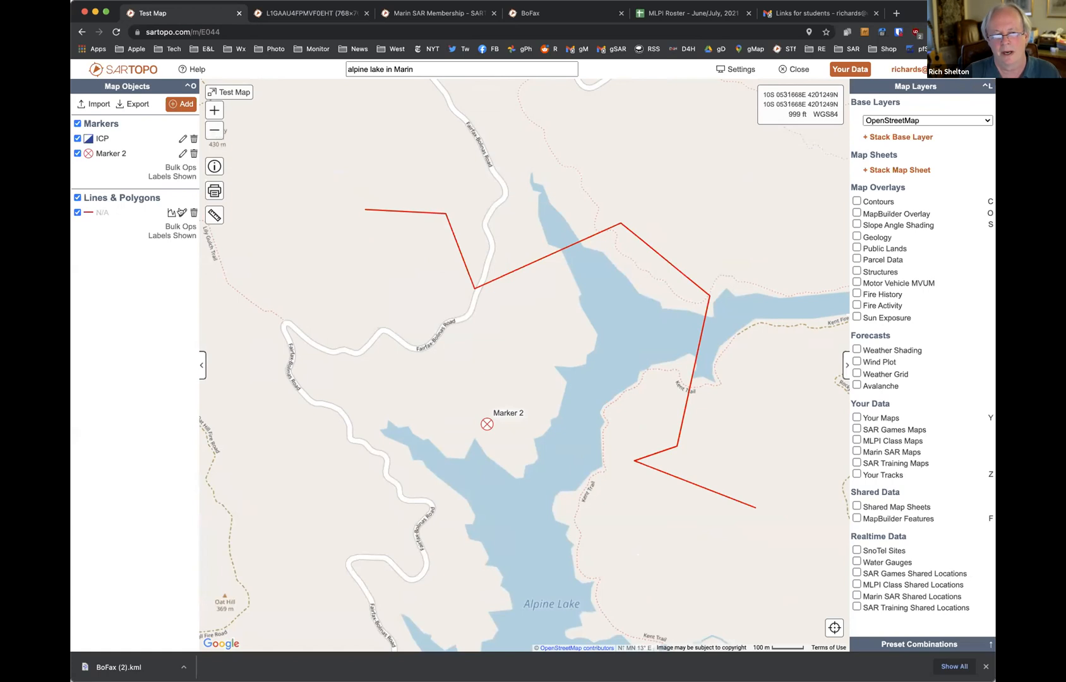
{"action": "left_click", "coordinate": [181, 212]}
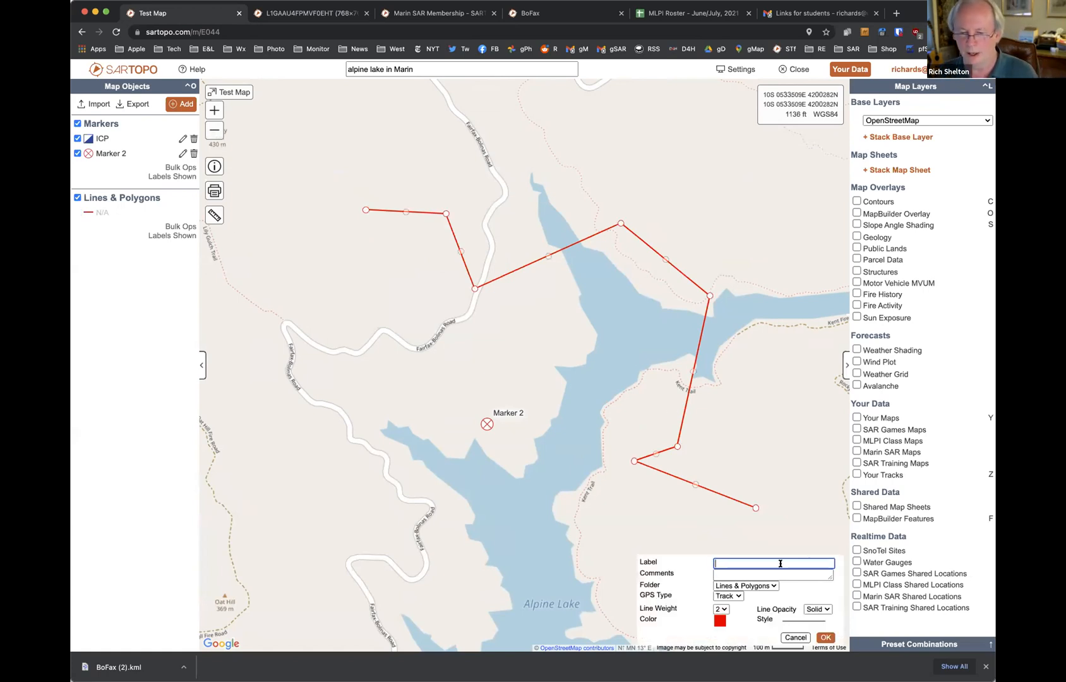
{"action": "type", "text": "Line 1"}
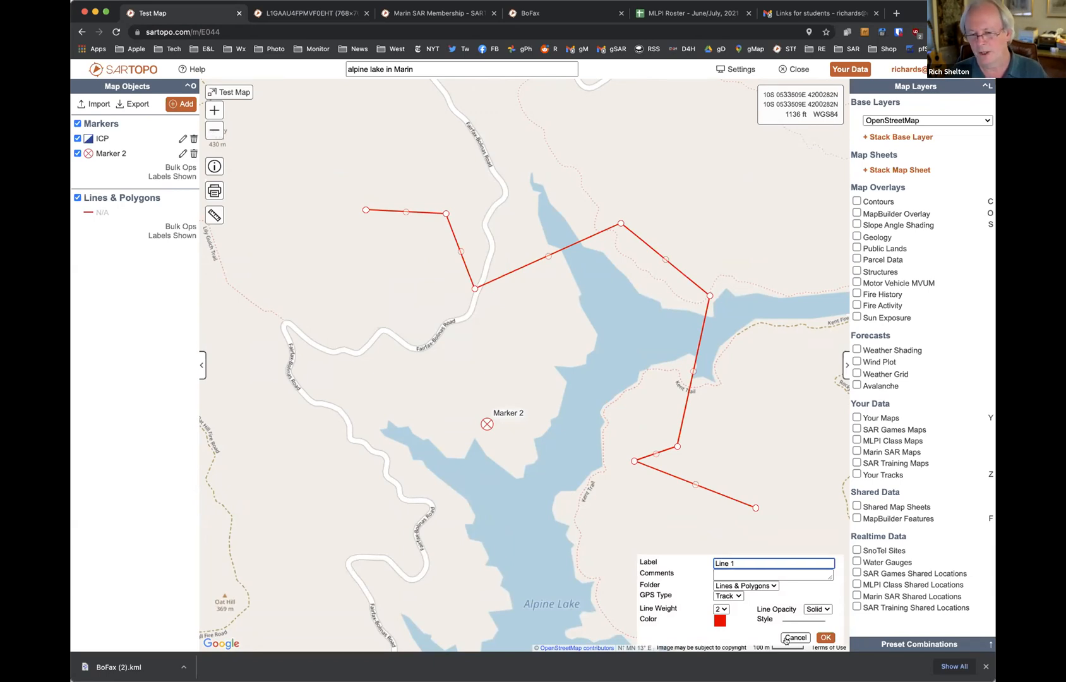
{"action": "left_click", "coordinate": [719, 621]}
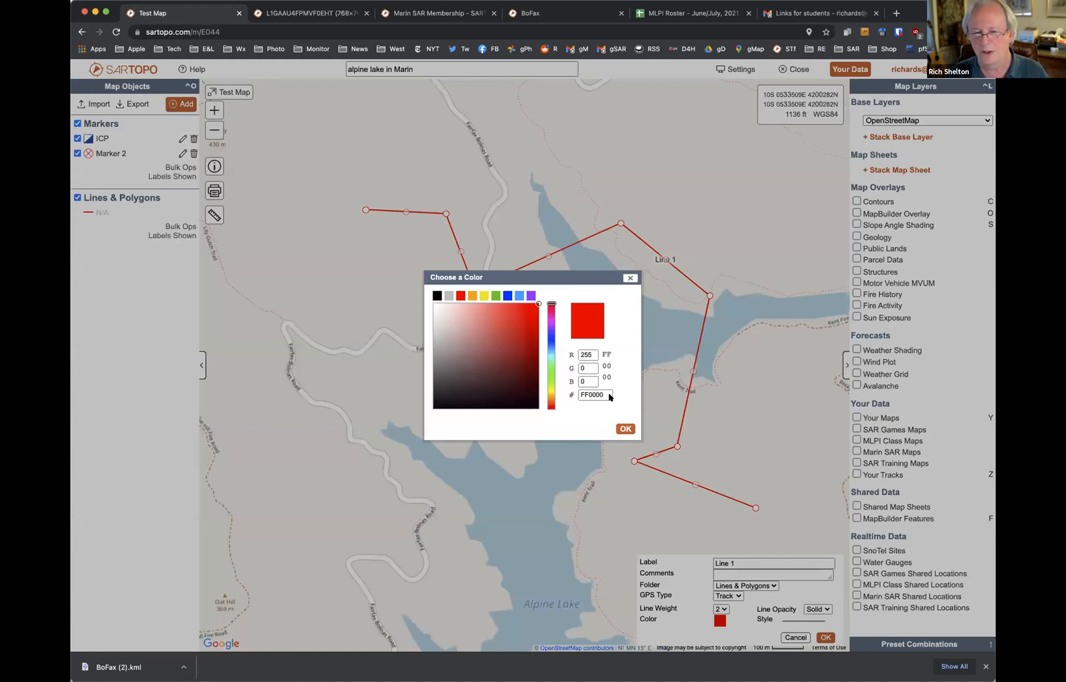
{"action": "left_click", "coordinate": [624, 428]}
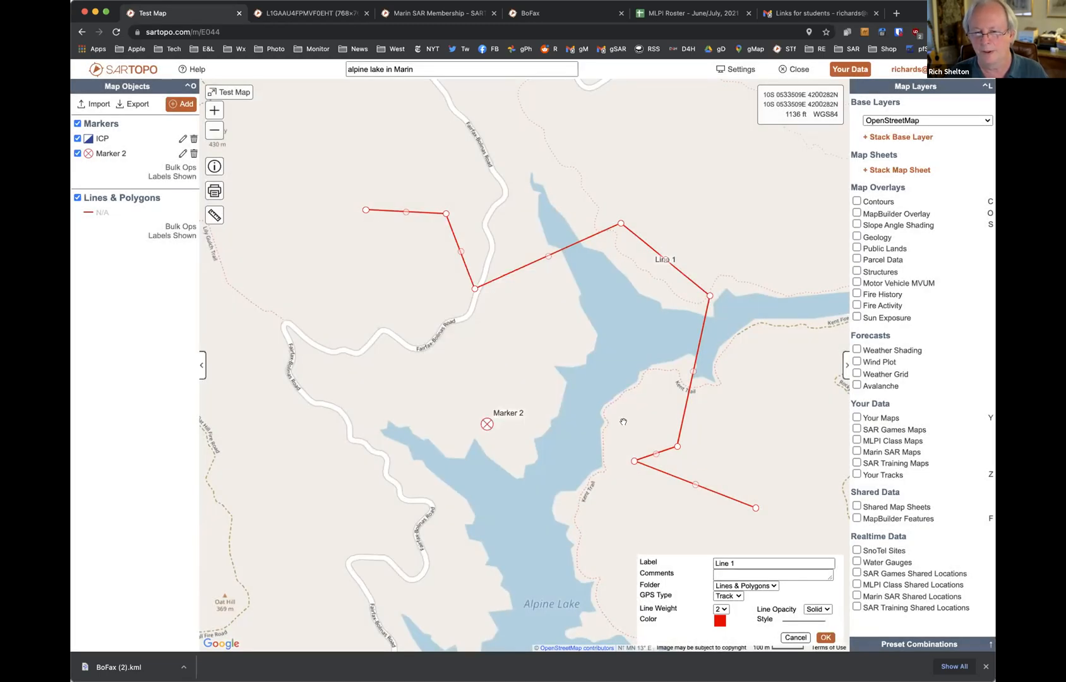
{"action": "left_click", "coordinate": [788, 618]}
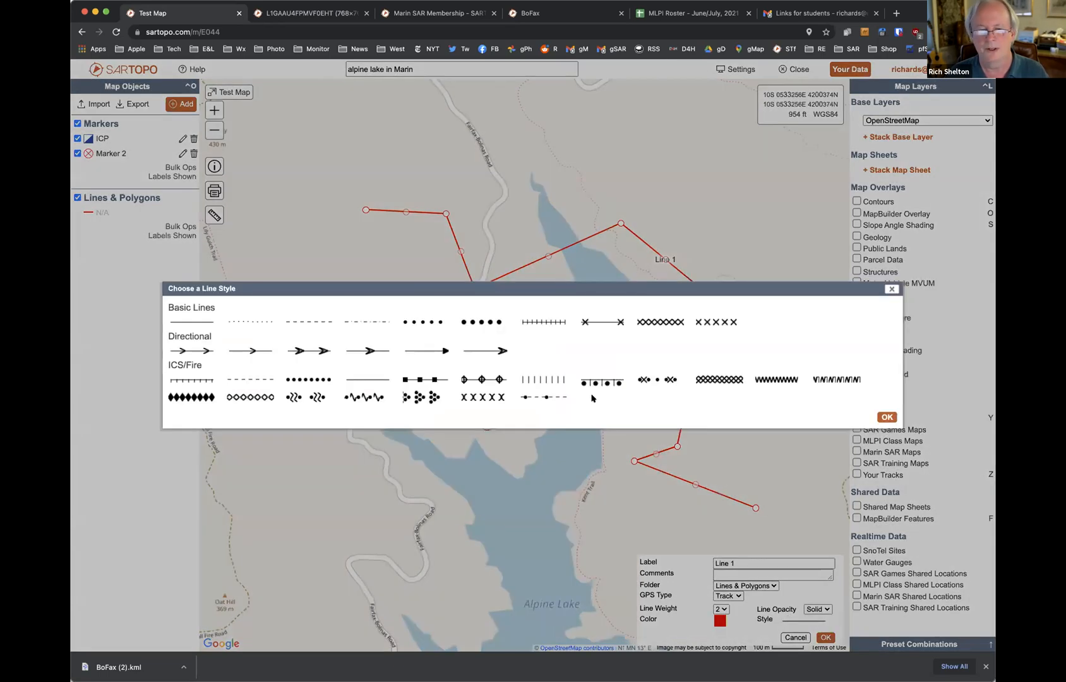
{"action": "left_click", "coordinate": [253, 325]}
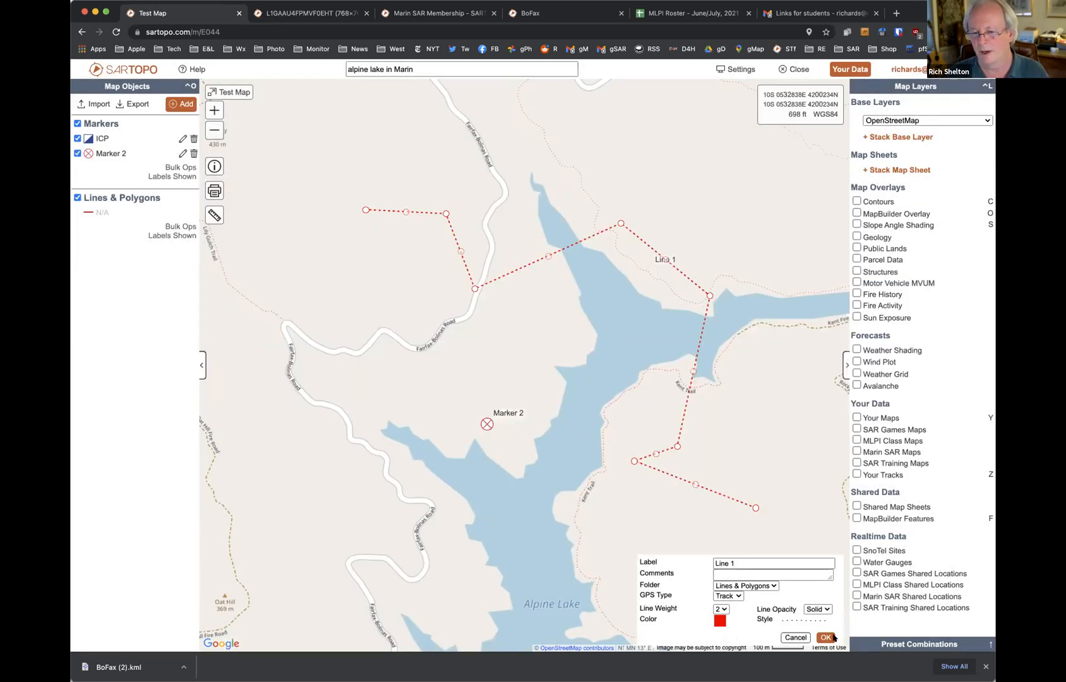
Change Line 1's color to blue and save the line
{"action": "left_click", "coordinate": [715, 617]}
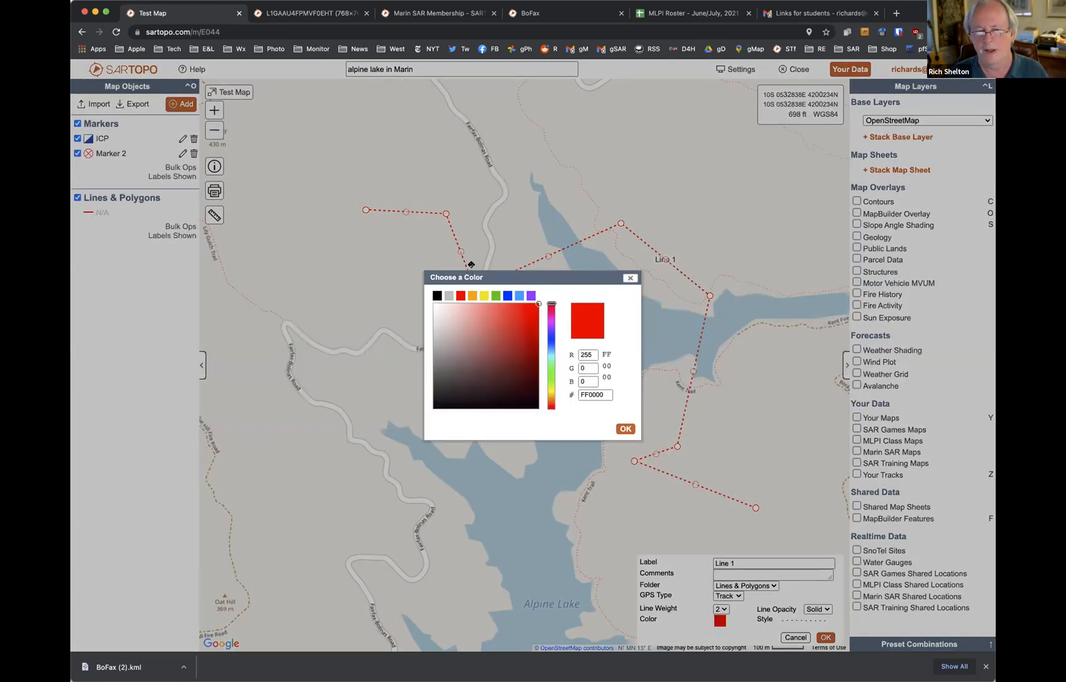
{"action": "left_click", "coordinate": [507, 297]}
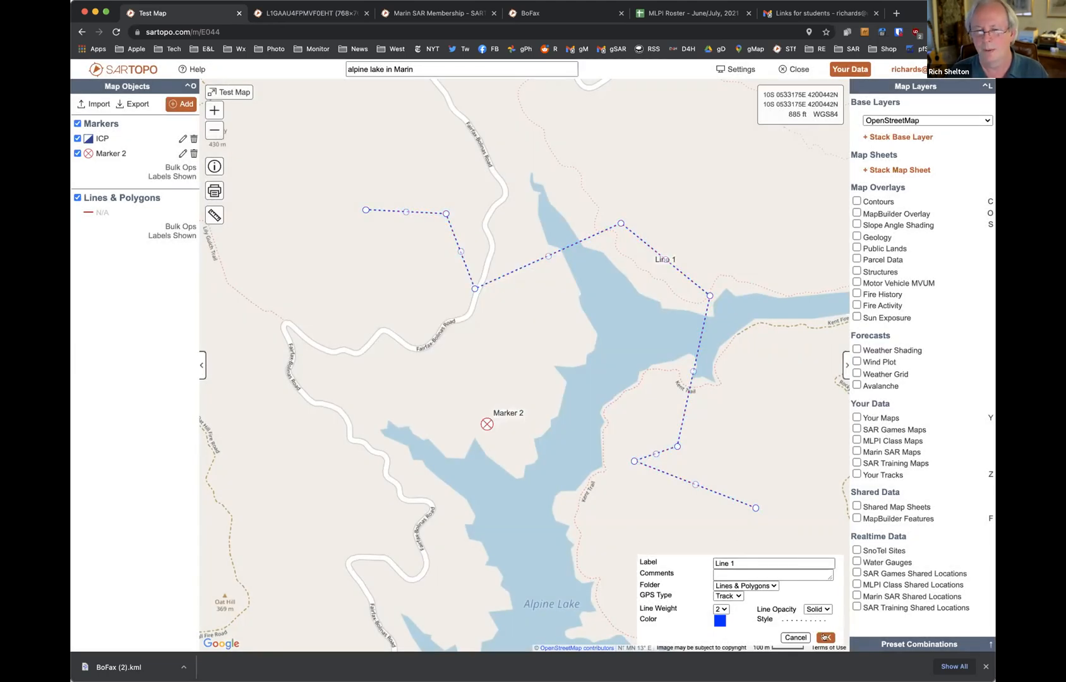
{"action": "left_click", "coordinate": [825, 637]}
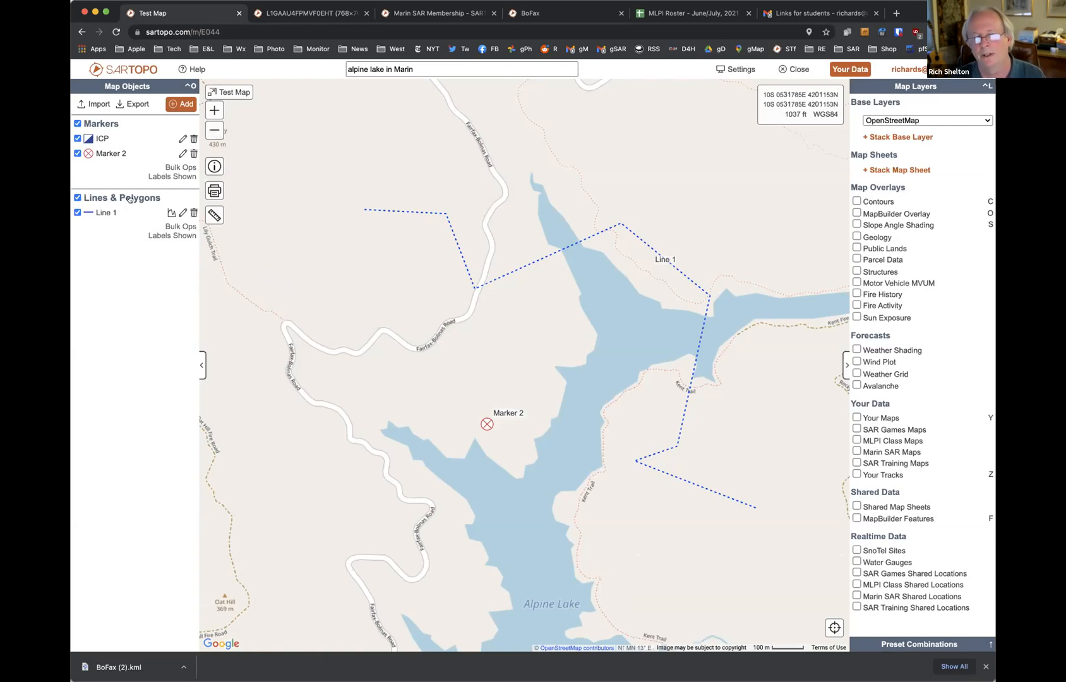
Hide and show the whole Lines & Polygons folder again, and do the same for Line 1 alone
{"action": "left_click", "coordinate": [77, 198]}
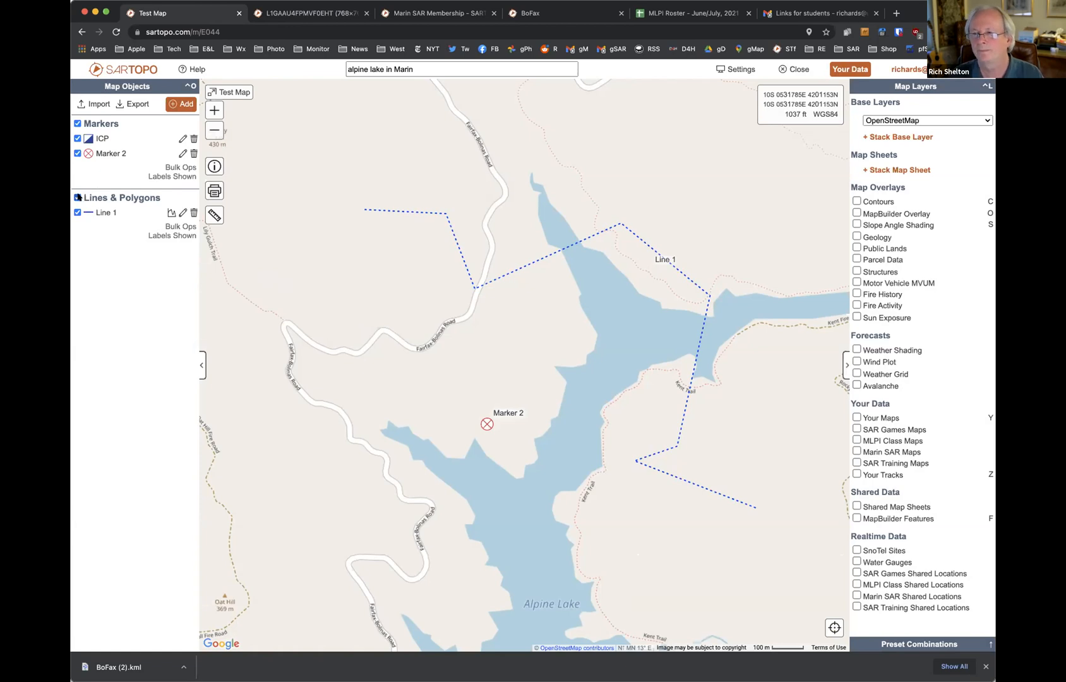
{"action": "left_click", "coordinate": [77, 198]}
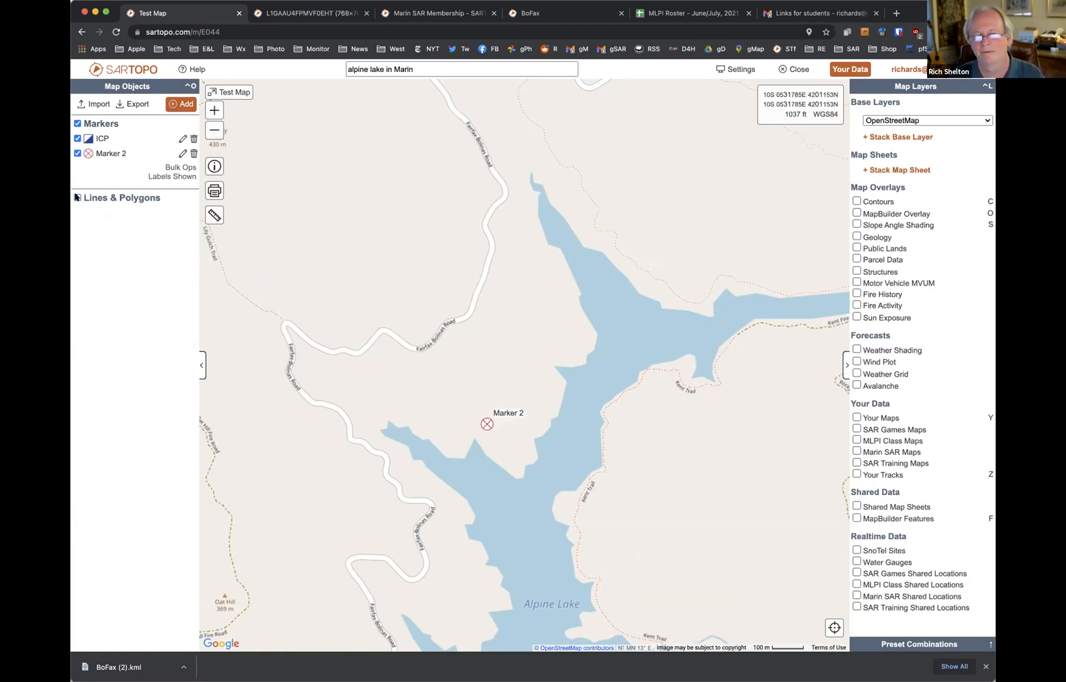
{"action": "left_click", "coordinate": [77, 197]}
{"action": "left_click", "coordinate": [77, 197]}
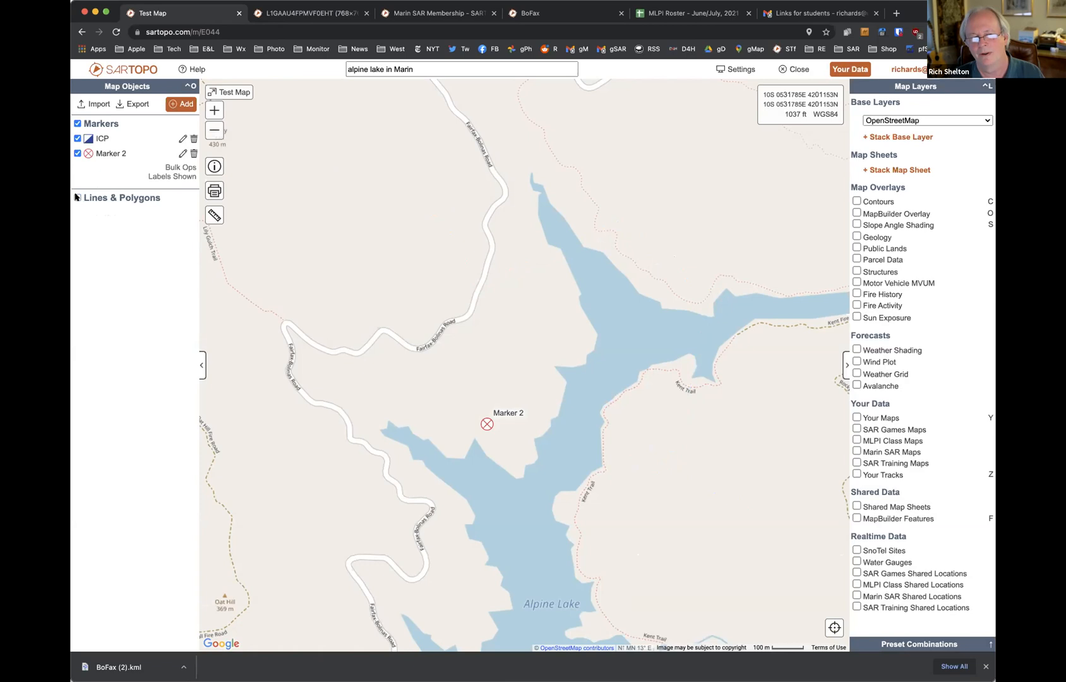
{"action": "left_click", "coordinate": [78, 197]}
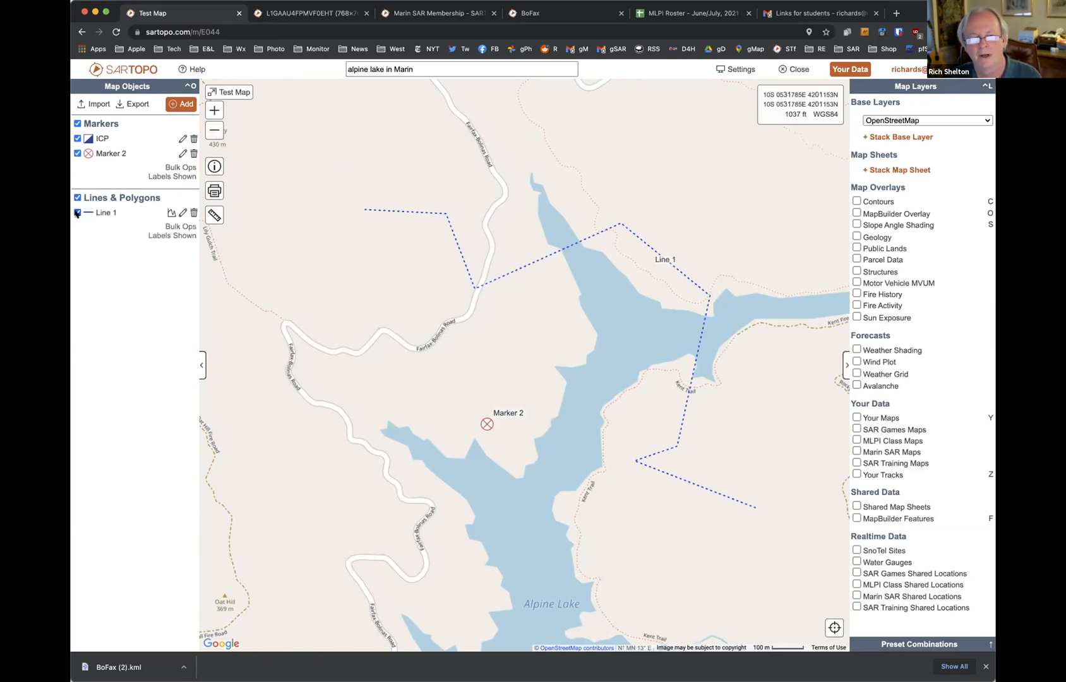
{"action": "left_click", "coordinate": [77, 213]}
{"action": "left_click", "coordinate": [77, 213]}
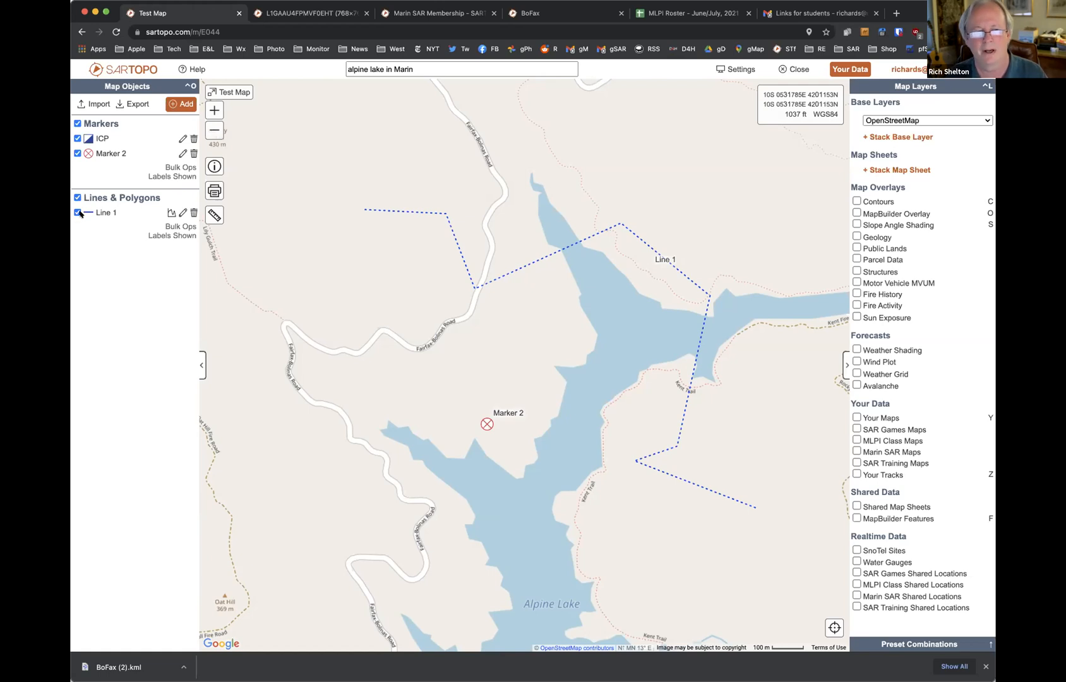
{"action": "left_click", "coordinate": [77, 212]}
{"action": "left_click", "coordinate": [77, 212]}
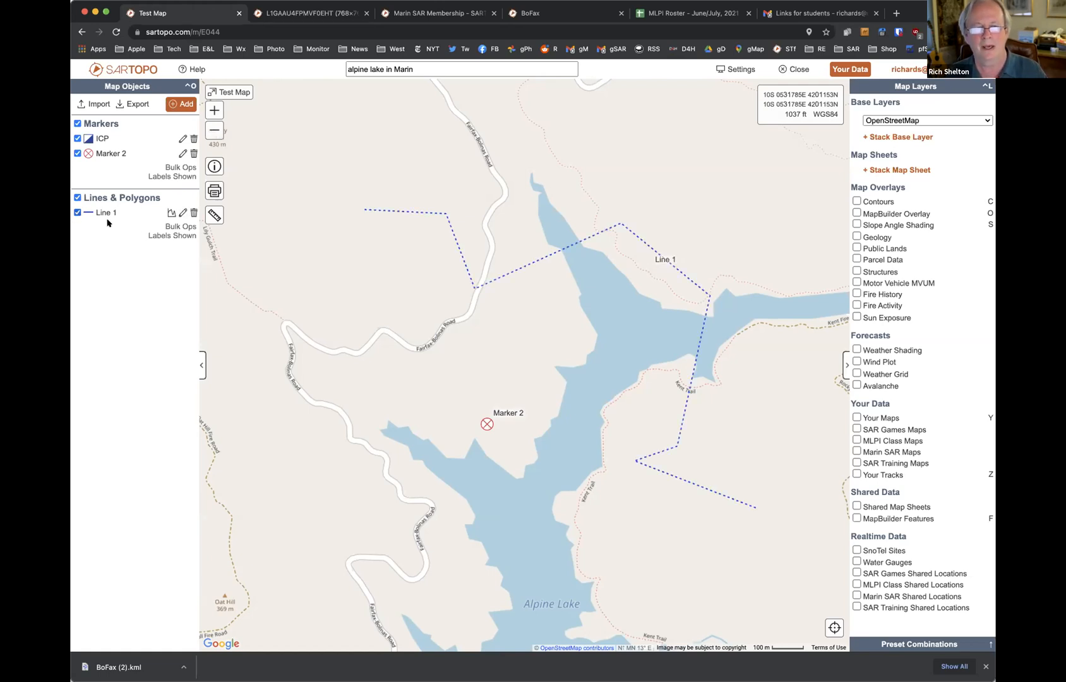
Turn the labels of the Lines & Polygons folder off and back on
{"action": "left_click", "coordinate": [175, 233]}
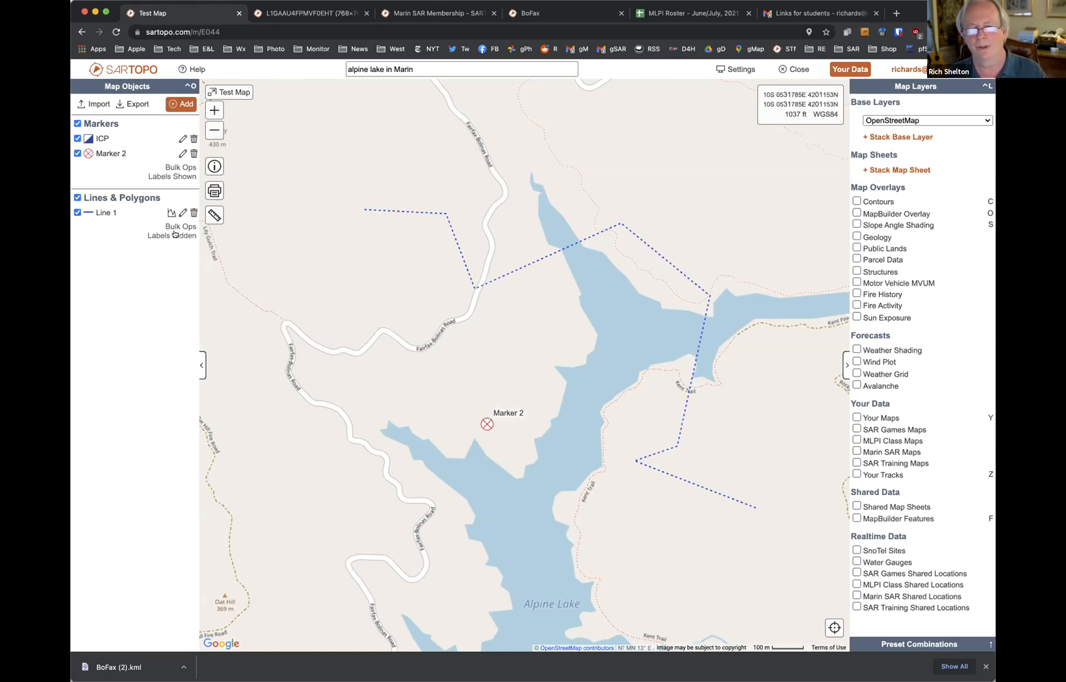
{"action": "left_click", "coordinate": [175, 234]}
{"action": "left_click", "coordinate": [175, 233]}
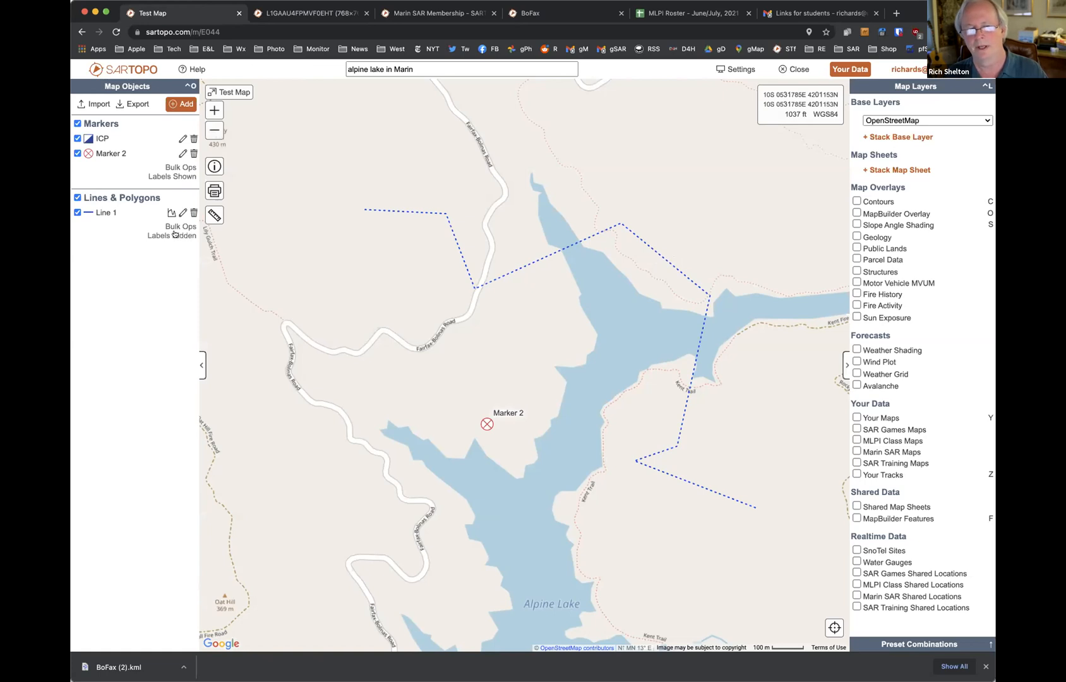
{"action": "left_click", "coordinate": [163, 236]}
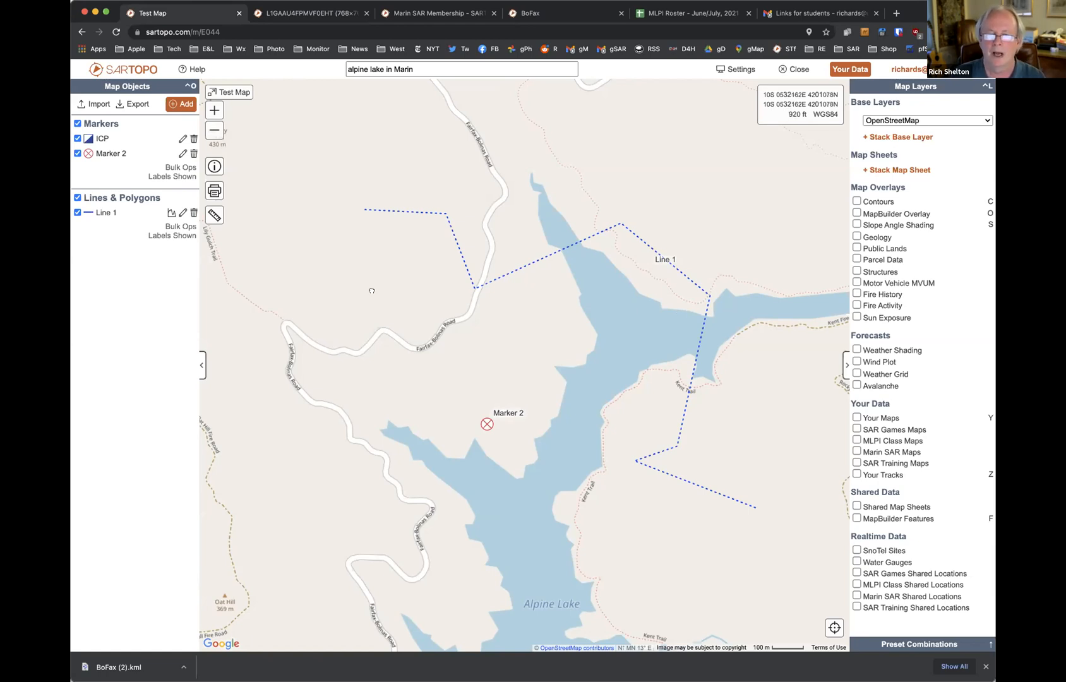
Draw an unnamed six-sided polygon of about 0.47 km² southwest of Liberty Peak, enclosing parts of Lily Gulch Trail and Oat Hill Fire Road
{"action": "left_click_drag", "start_coordinate": [371, 291], "coordinate": [648, 260]}
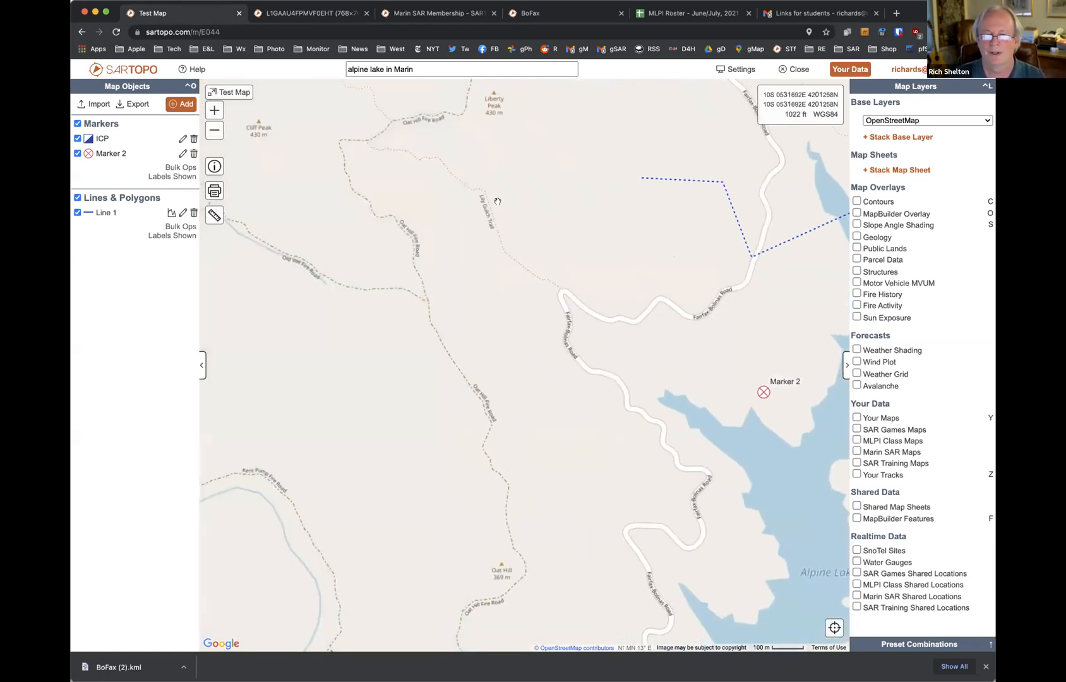
{"action": "left_click", "coordinate": [498, 200]}
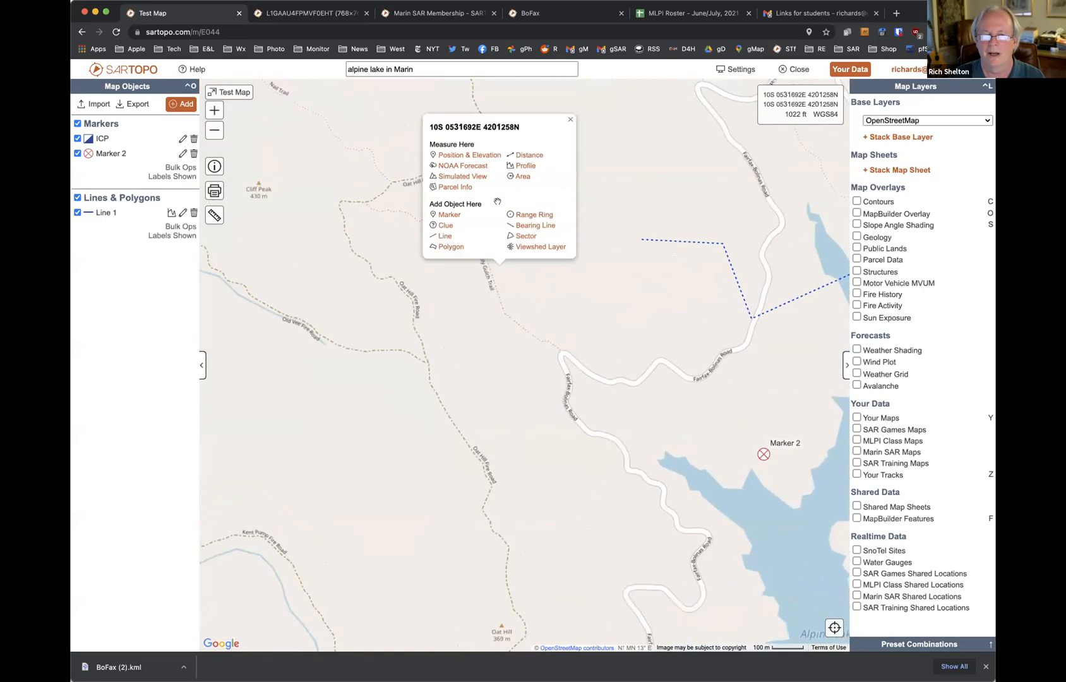
{"action": "left_click", "coordinate": [459, 245]}
{"action": "left_click", "coordinate": [500, 265]}
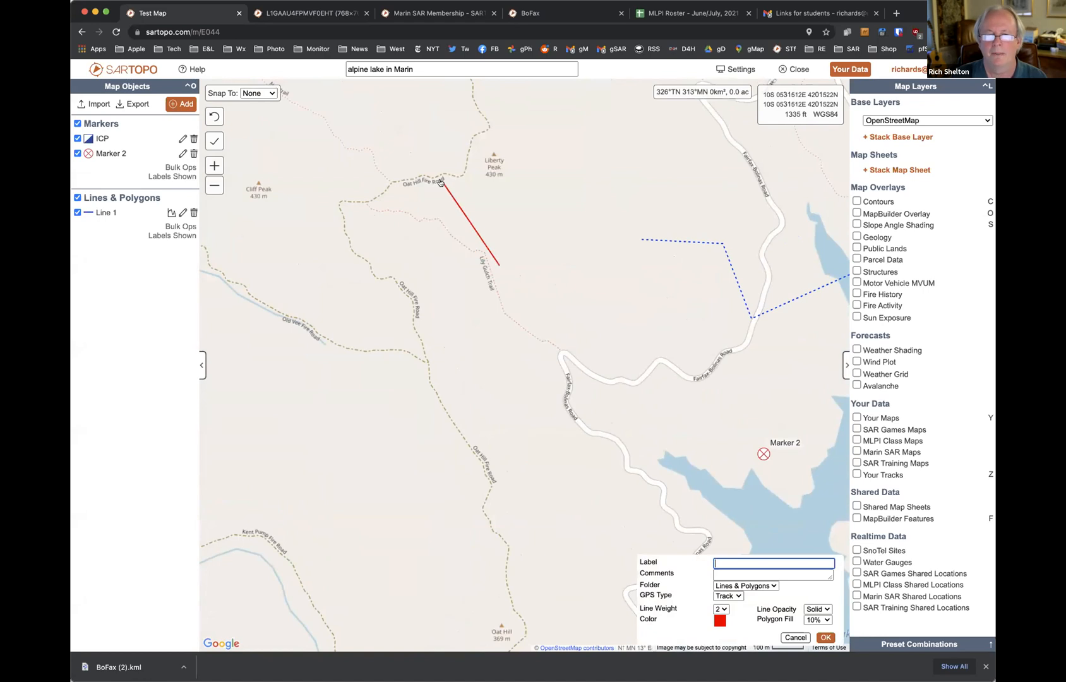
{"action": "left_click", "coordinate": [416, 198]}
{"action": "left_click", "coordinate": [357, 326]}
{"action": "left_click", "coordinate": [385, 457]}
{"action": "left_click", "coordinate": [621, 423]}
{"action": "left_click", "coordinate": [625, 309]}
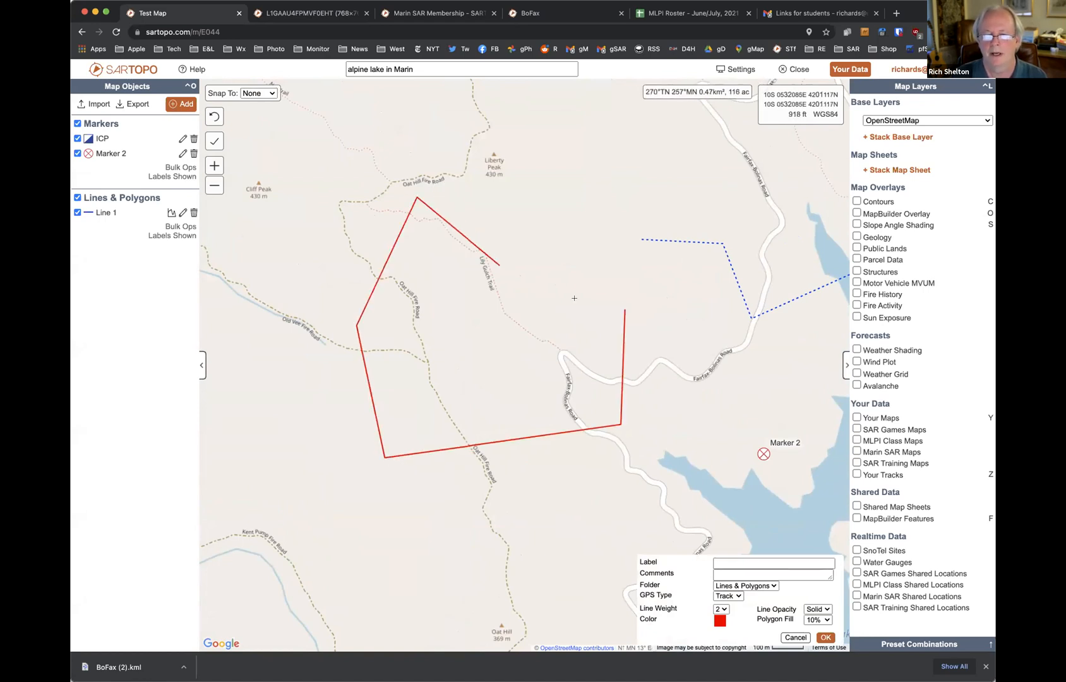
{"action": "left_click", "coordinate": [498, 267]}
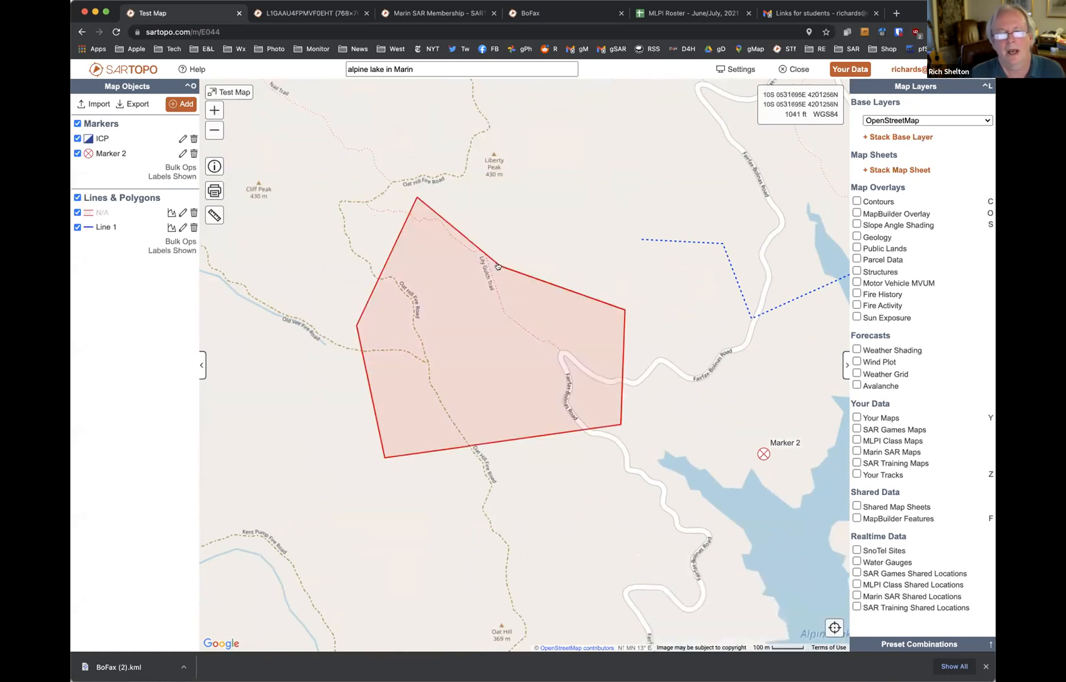
Examine the unnamed polygon's terrain statistics and elevation profile
{"action": "left_click", "coordinate": [490, 328]}
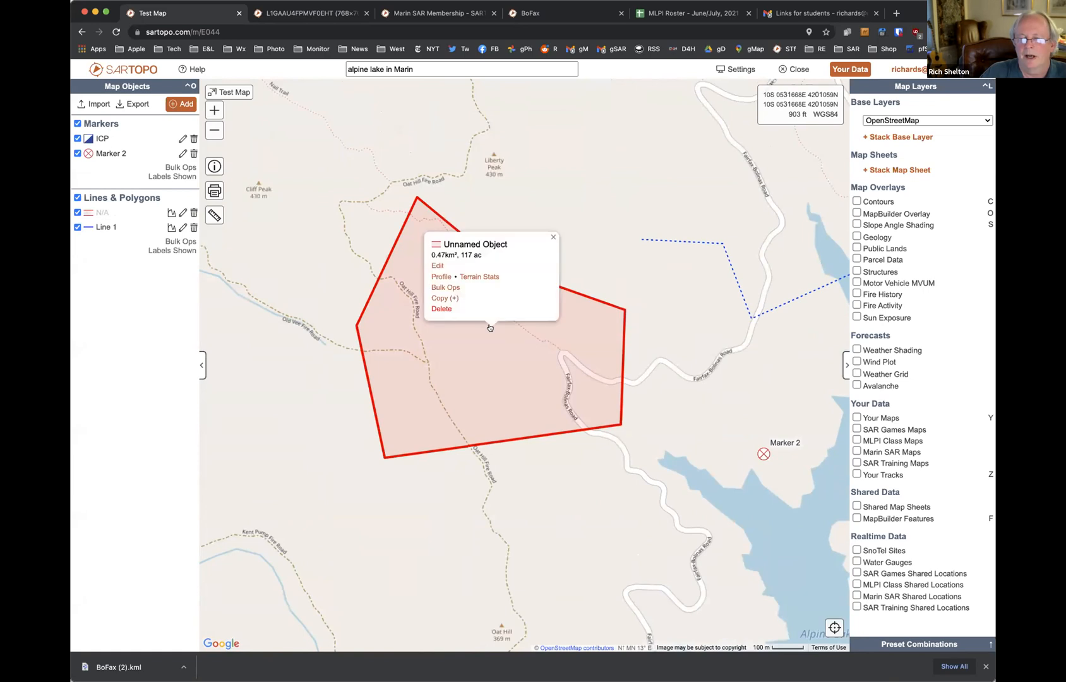
{"action": "left_click", "coordinate": [481, 275]}
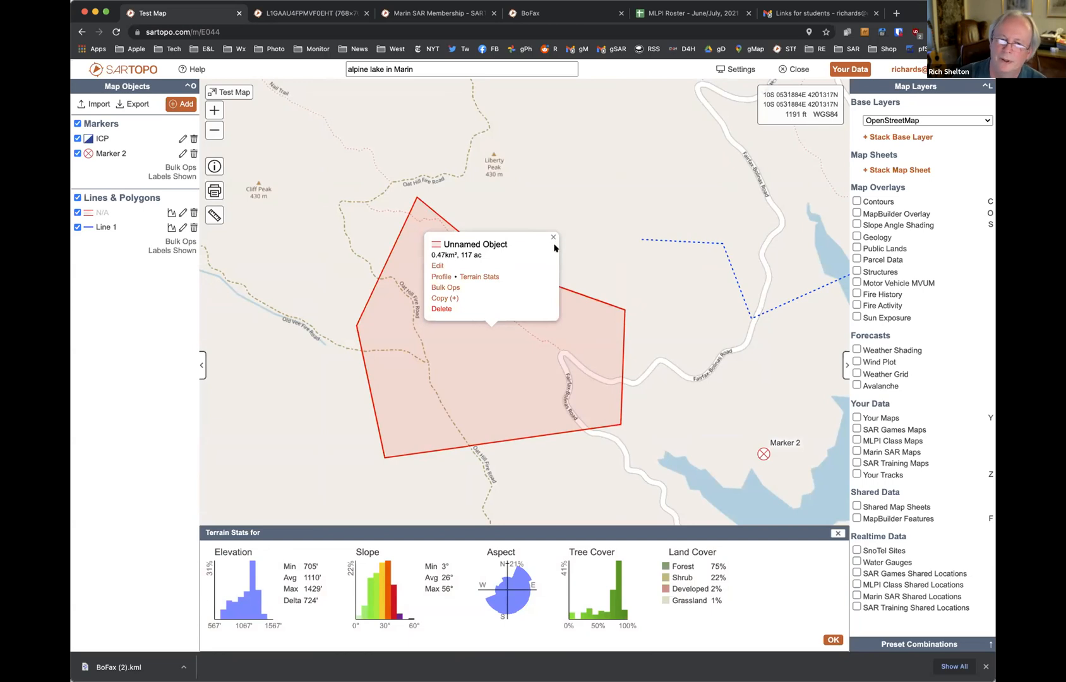
{"action": "left_click", "coordinate": [442, 276]}
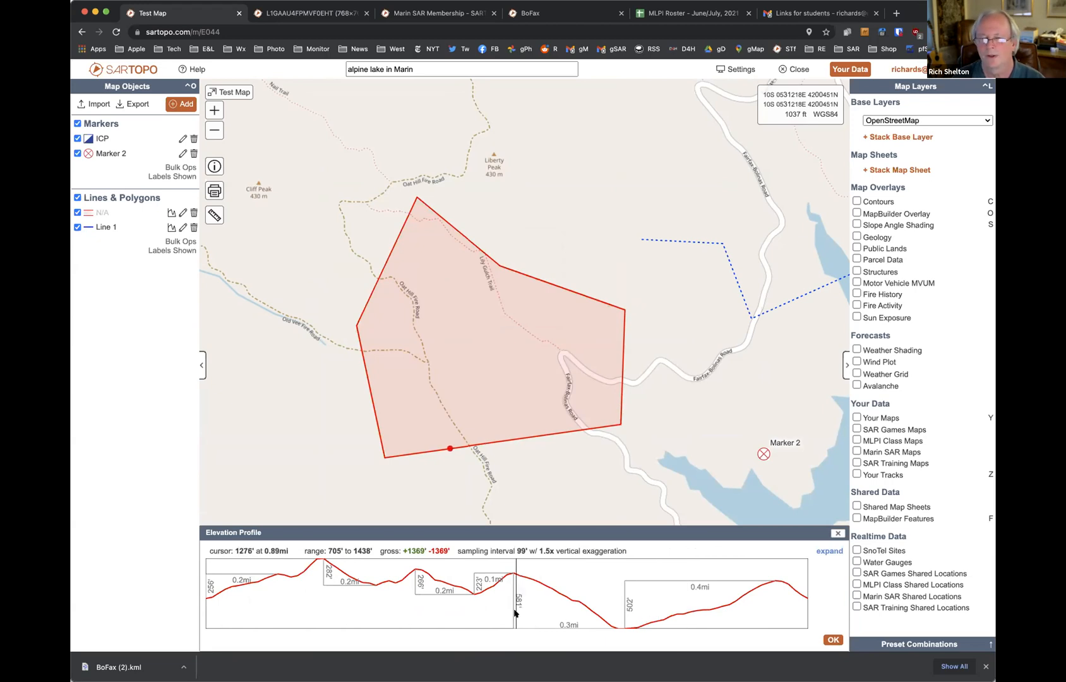
{"action": "left_click", "coordinate": [830, 639]}
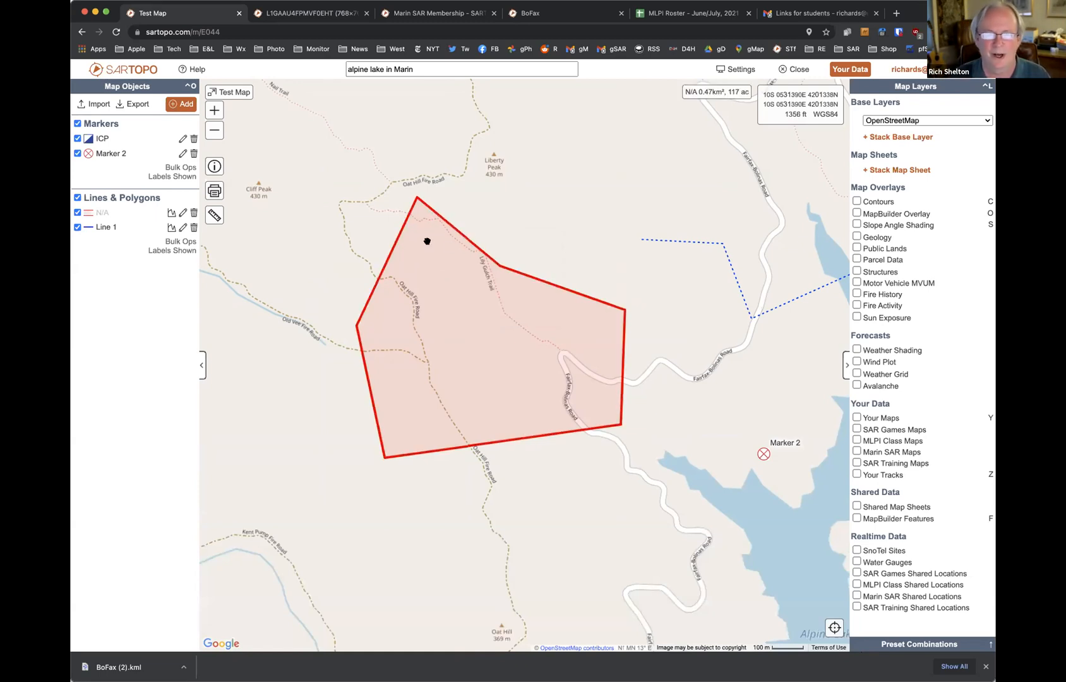
Add range rings at 0.5, 1, 2 and 5 miles around the ICP marker
{"action": "left_click_drag", "start_coordinate": [403, 177], "coordinate": [535, 361]}
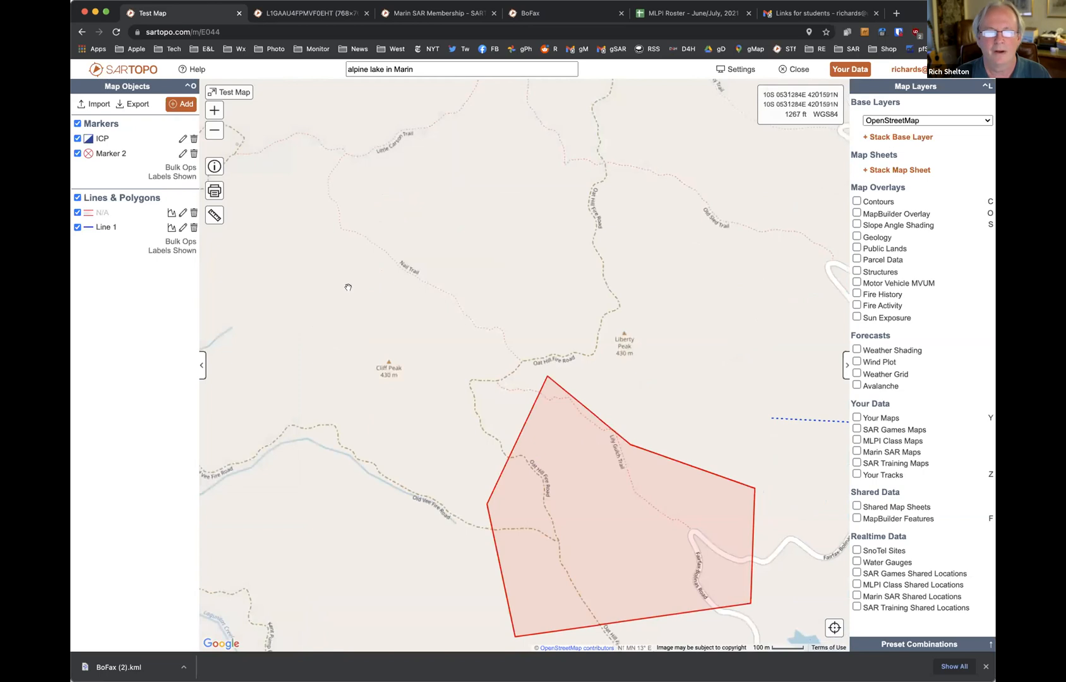
{"action": "left_click", "coordinate": [102, 140]}
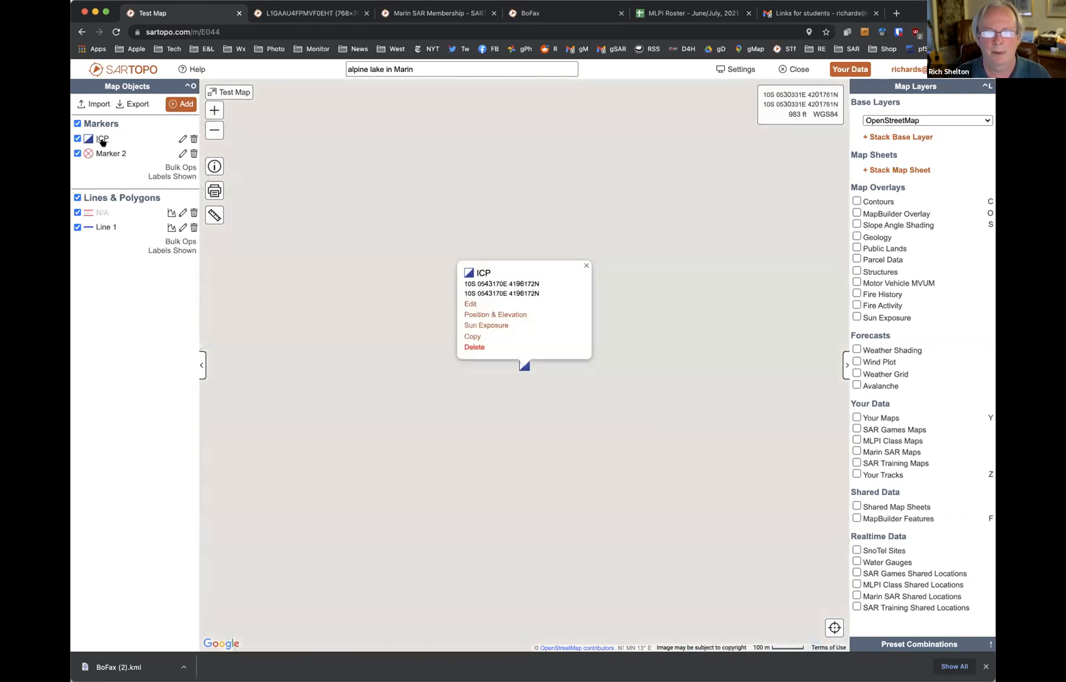
{"action": "left_click", "coordinate": [585, 262]}
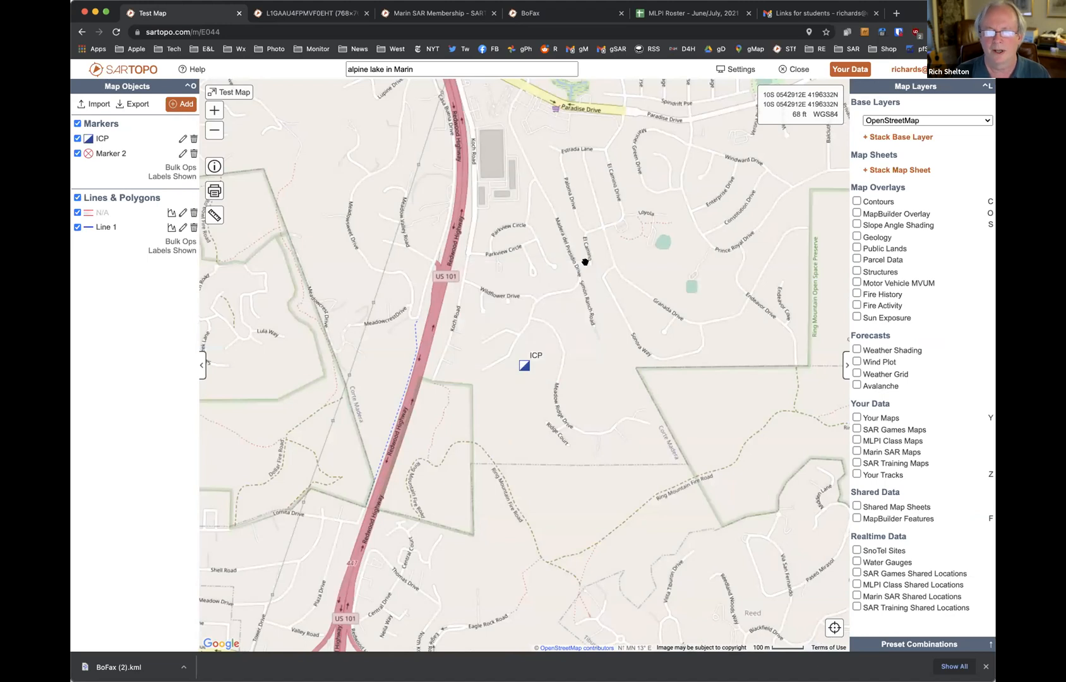
{"action": "right_click", "coordinate": [523, 366]}
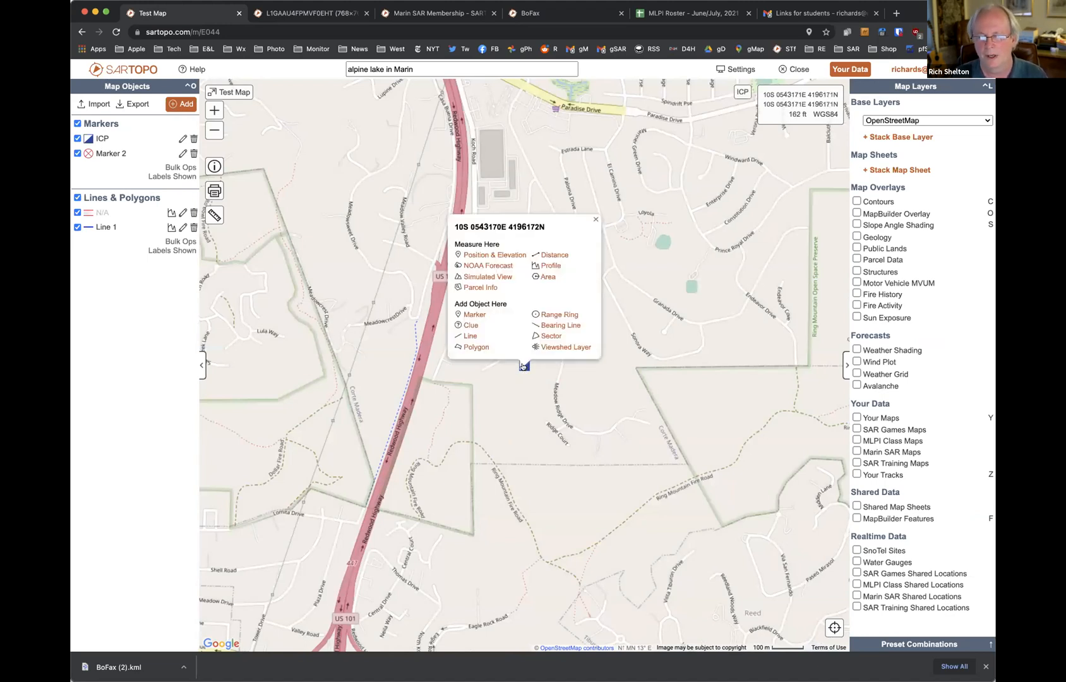
{"action": "left_click", "coordinate": [549, 314]}
{"action": "left_click", "coordinate": [393, 359]}
{"action": "left_click", "coordinate": [355, 360]}
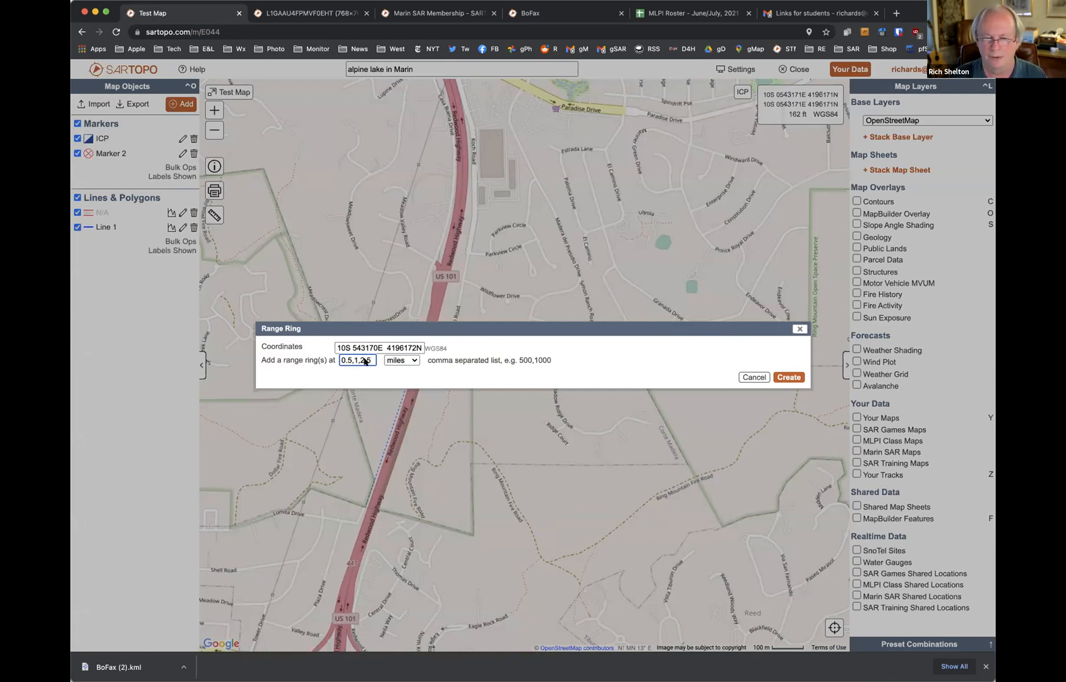
{"action": "left_click", "coordinate": [790, 377]}
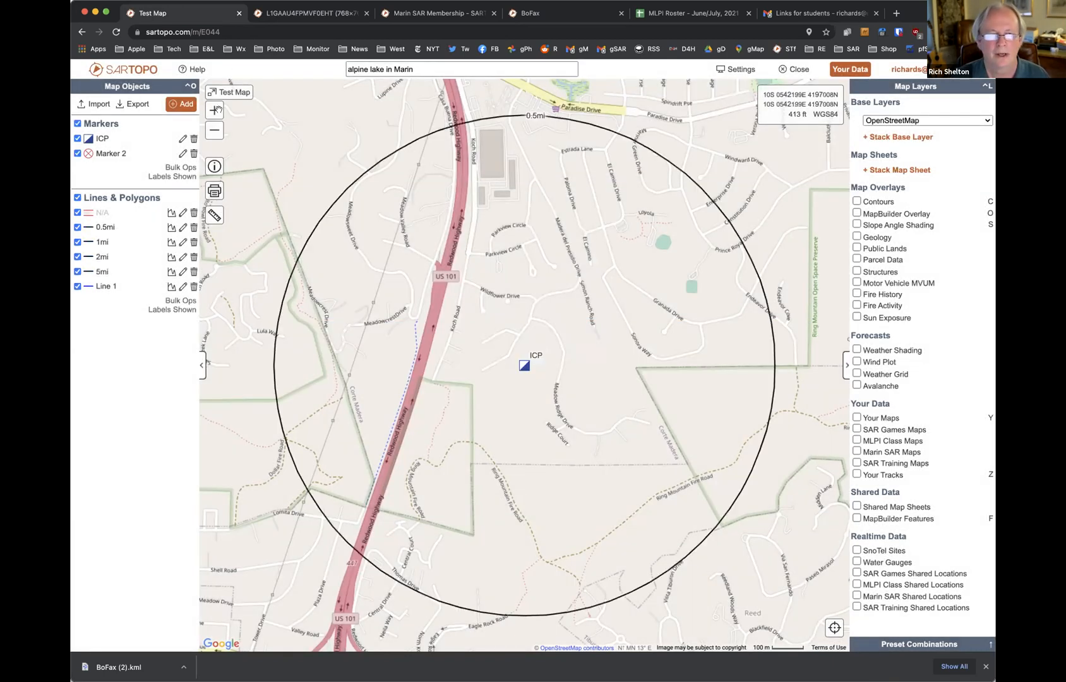
Examine the extent of all the range rings around the ICP marker
{"action": "left_click", "coordinate": [214, 133]}
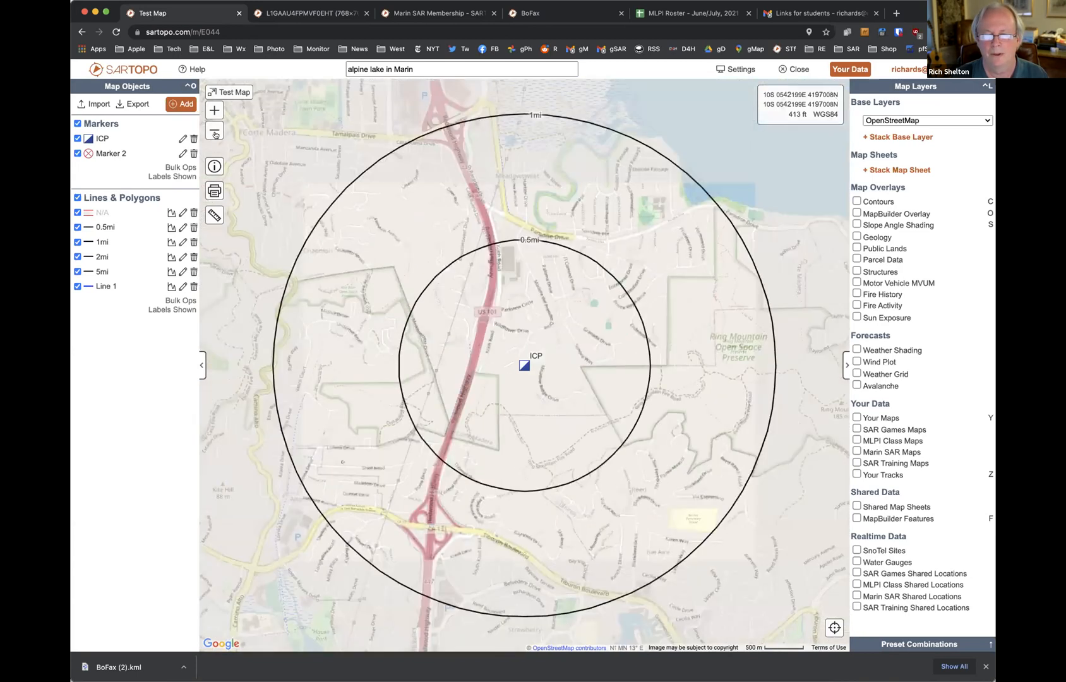
{"action": "left_click", "coordinate": [215, 133]}
{"action": "left_click", "coordinate": [215, 132]}
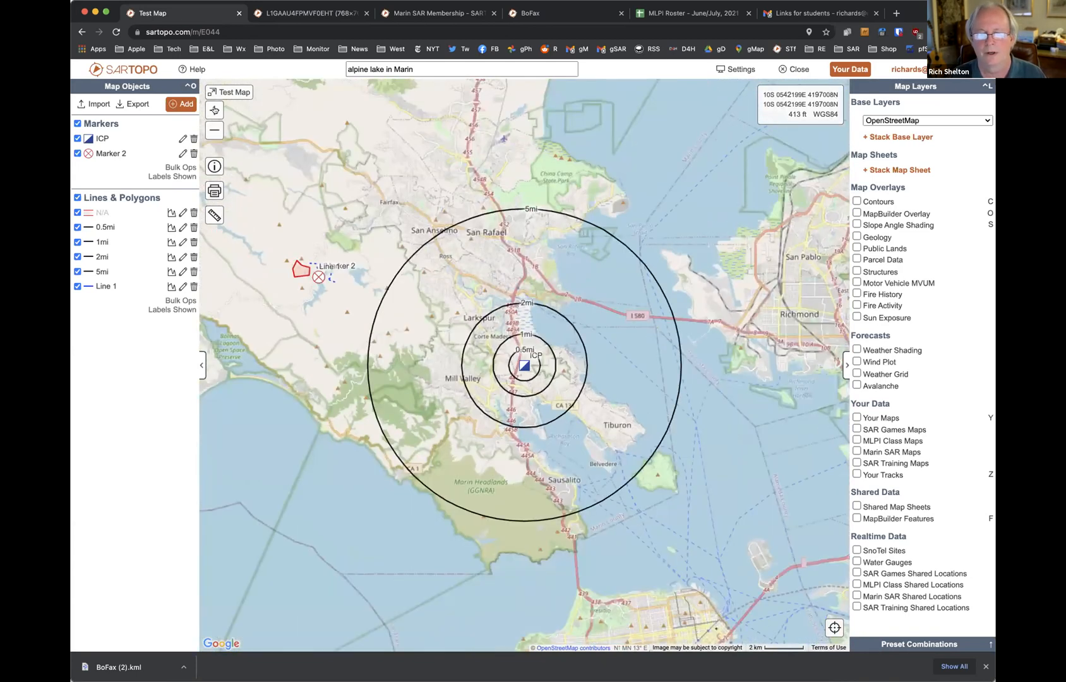
{"action": "left_click", "coordinate": [215, 107]}
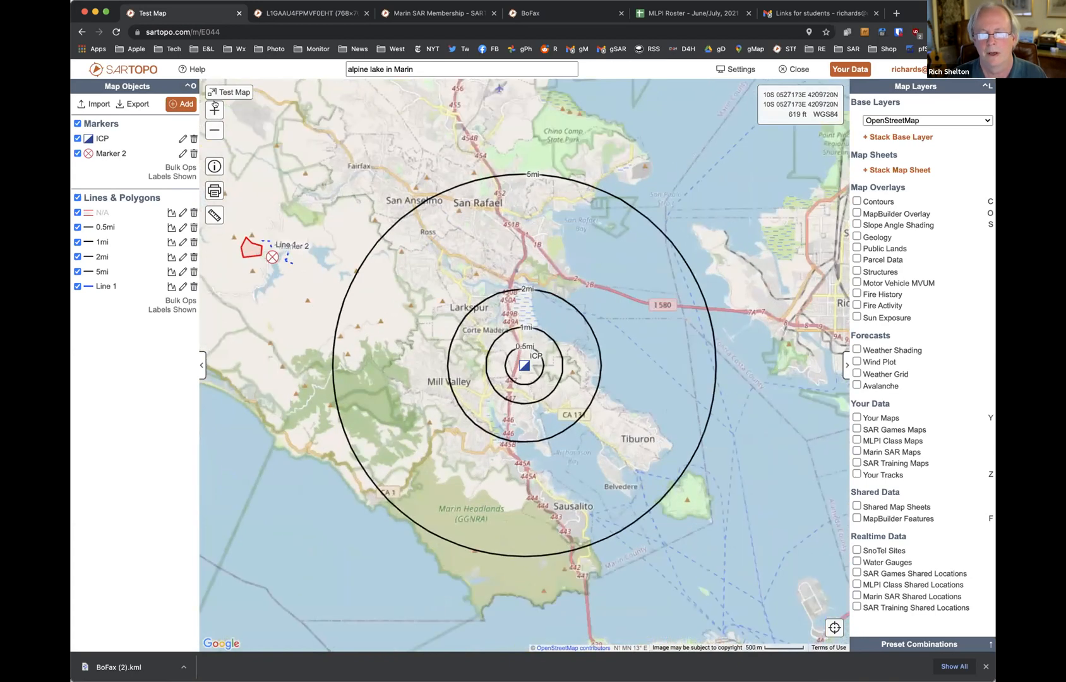
{"action": "left_click", "coordinate": [215, 107]}
{"action": "left_click", "coordinate": [214, 107]}
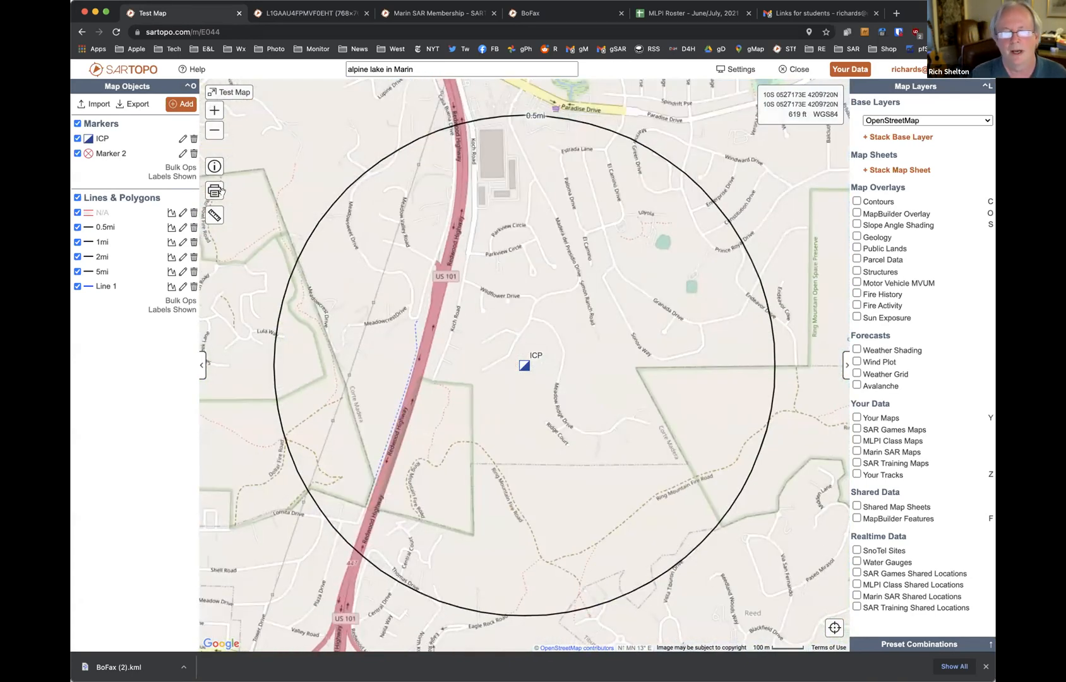
Add a clue labelled Shoe northwest of Mill Valley Golf Course, in the Clues folder, with its instructions set to MARK
{"action": "left_click_drag", "start_coordinate": [359, 276], "coordinate": [562, 284]}
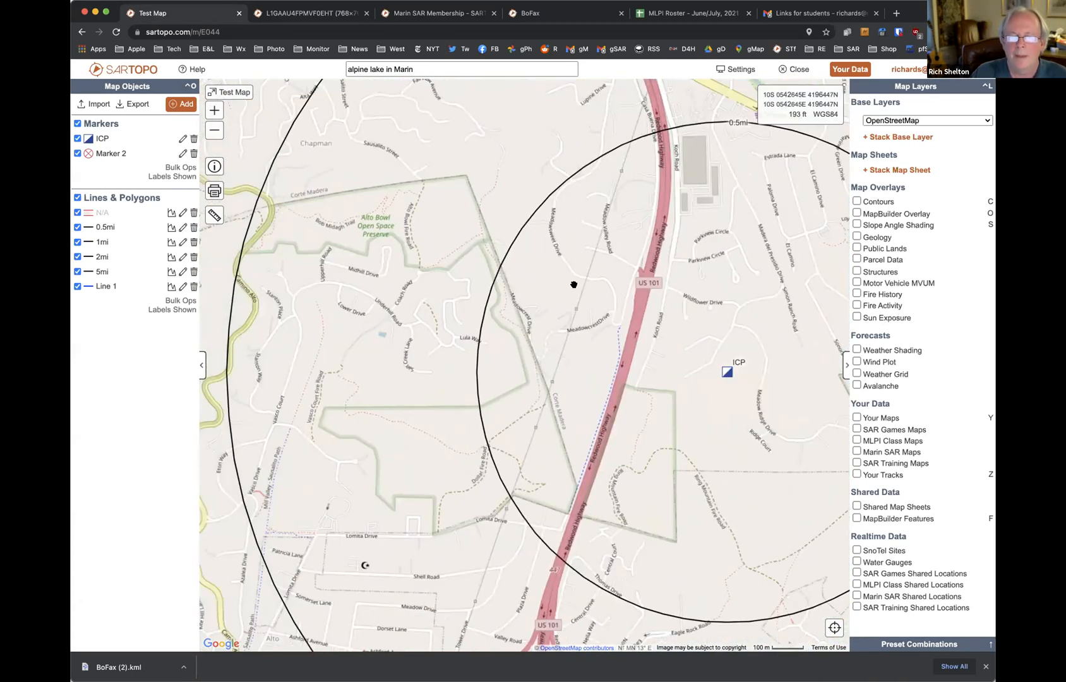
{"action": "left_click_drag", "start_coordinate": [589, 194], "coordinate": [827, 173]}
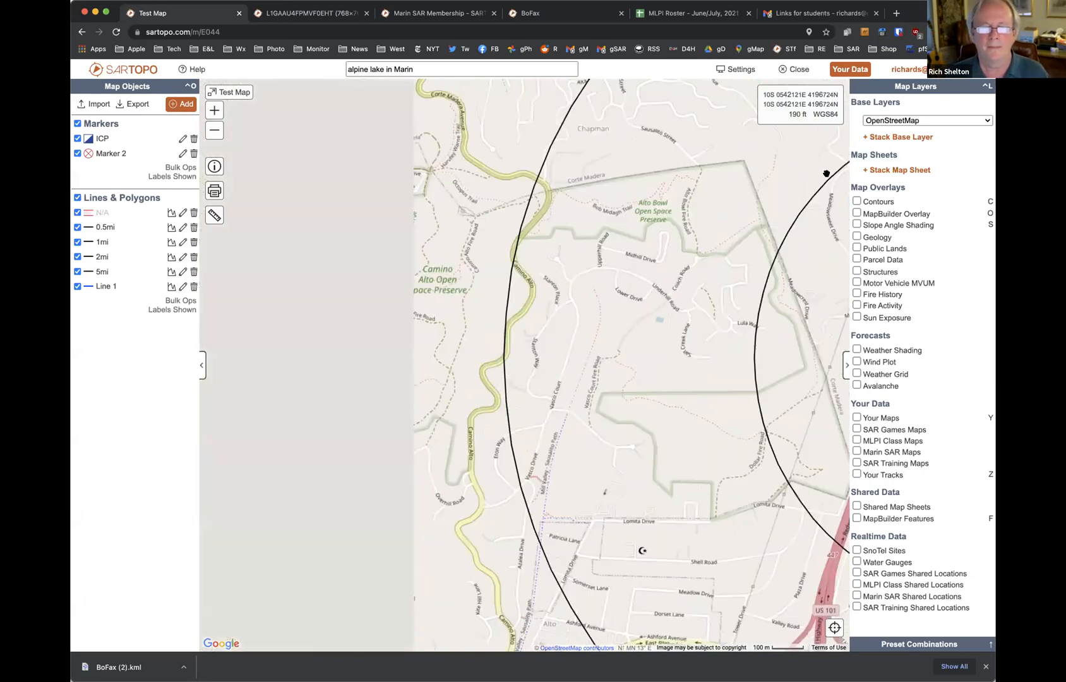
{"action": "left_click_drag", "start_coordinate": [453, 237], "coordinate": [531, 263]}
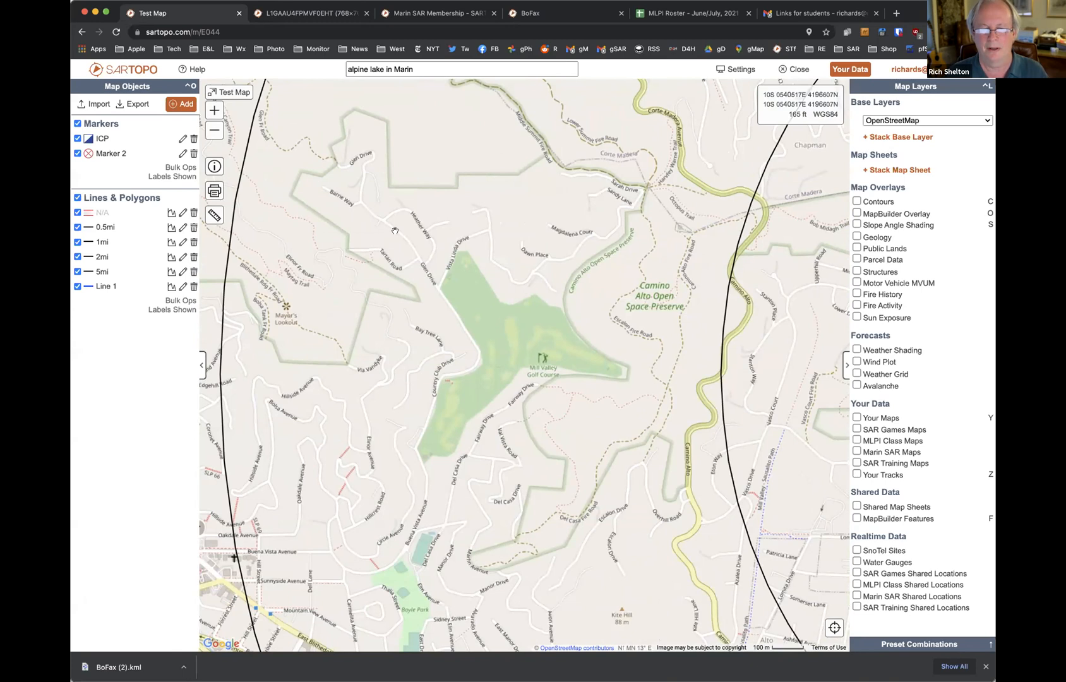
{"action": "left_click", "coordinate": [395, 231]}
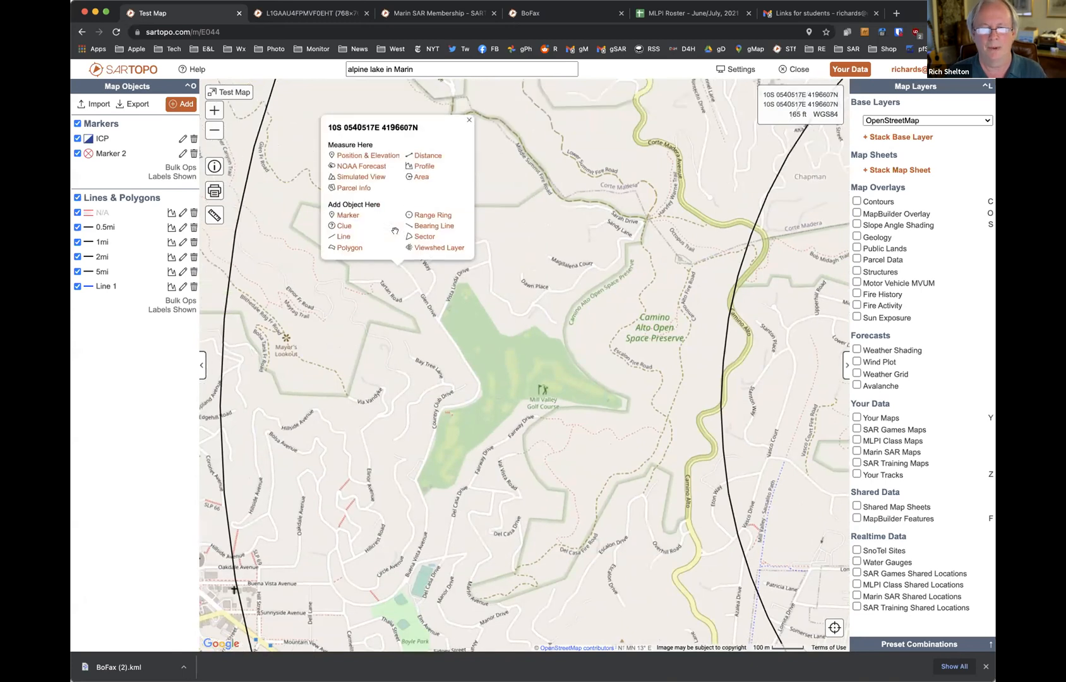
{"action": "left_click", "coordinate": [343, 225]}
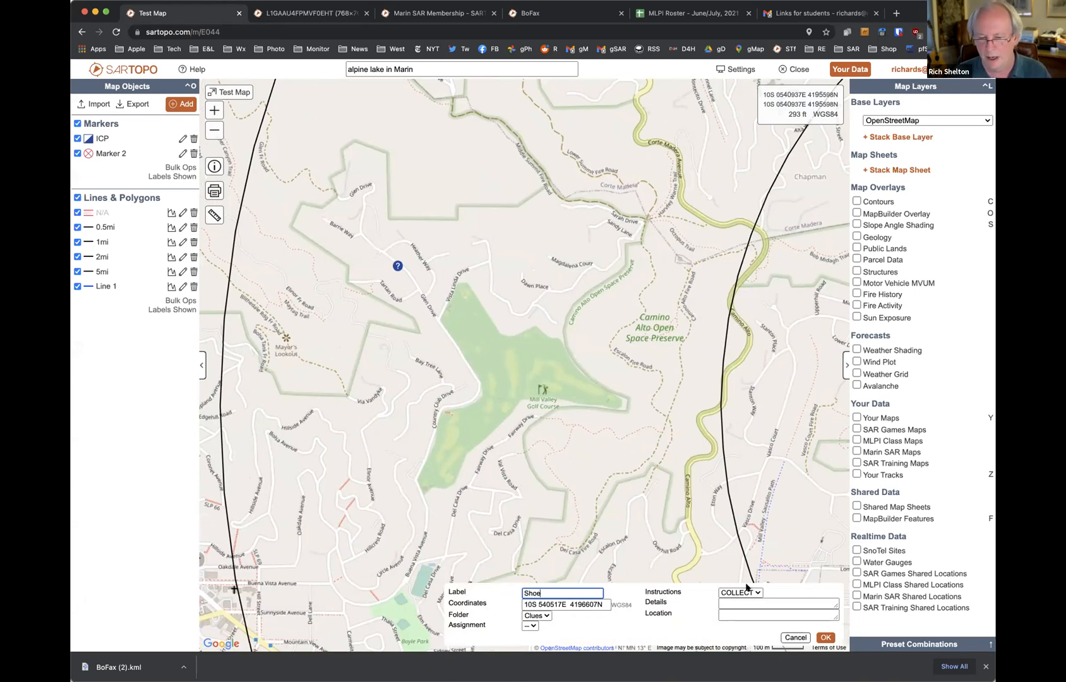
{"action": "left_click", "coordinate": [755, 591]}
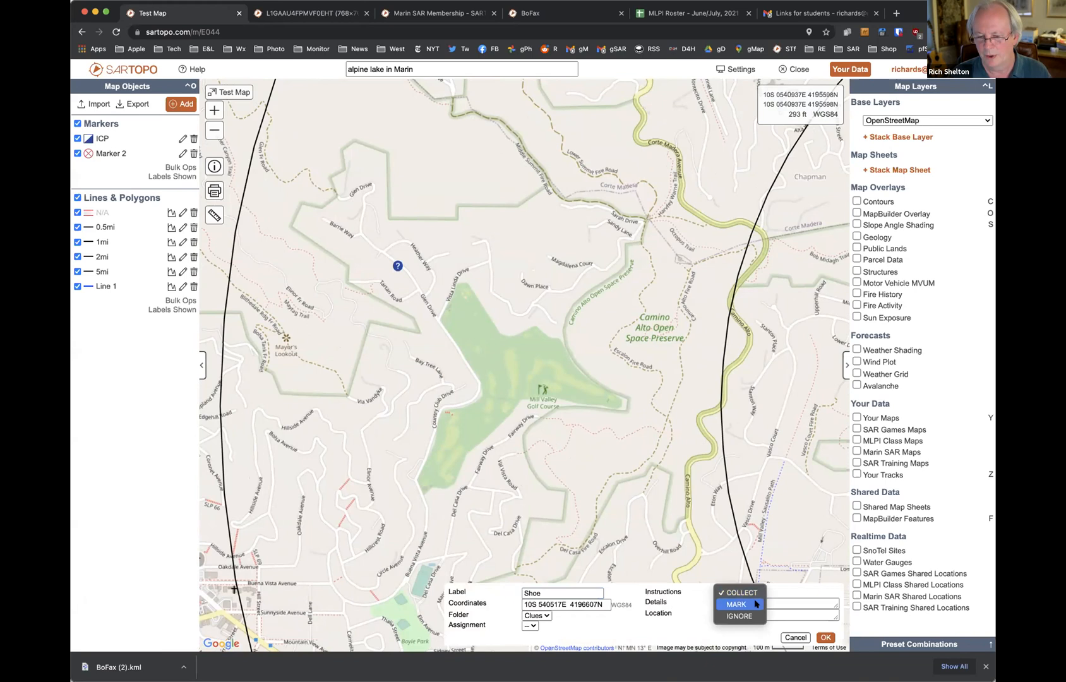
{"action": "left_click", "coordinate": [755, 604]}
{"action": "left_click", "coordinate": [755, 601]}
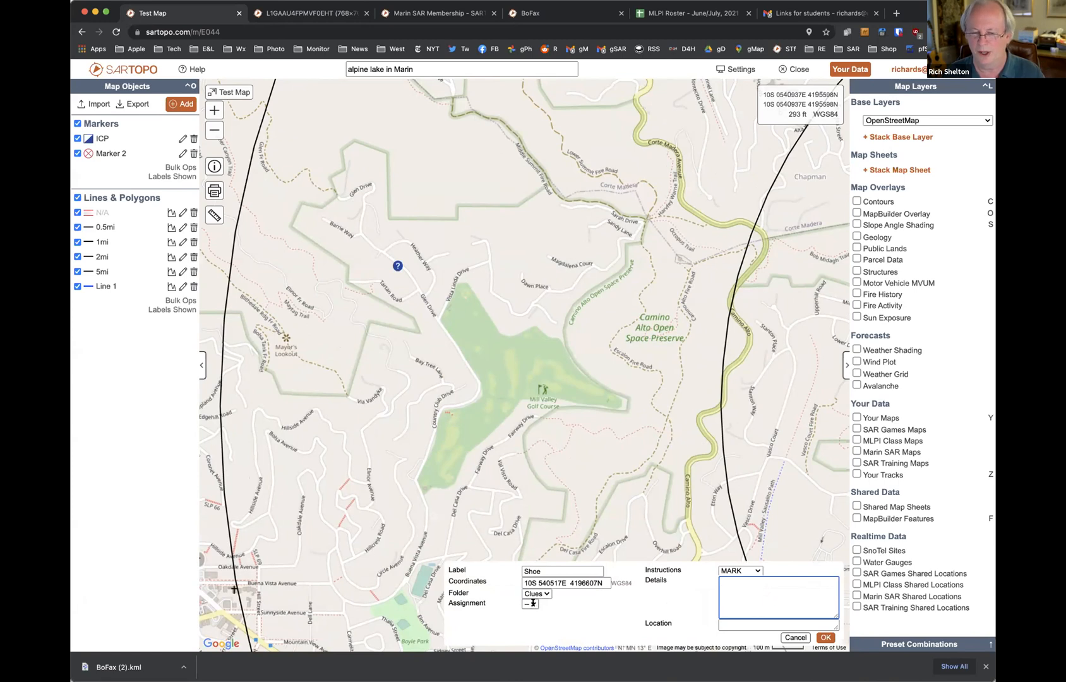
{"action": "left_click", "coordinate": [531, 603]}
{"action": "left_click", "coordinate": [828, 641]}
{"action": "left_click", "coordinate": [827, 638]}
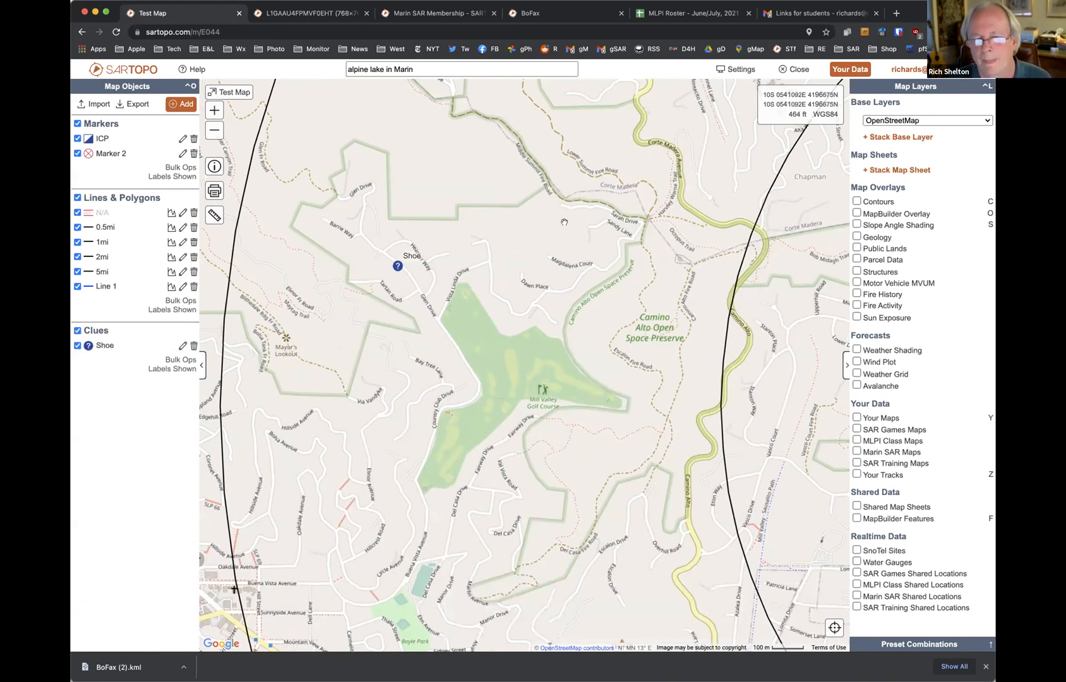
Find Alpine Lake in Marin again and delete the unnamed red polygon southwest of Liberty Peak
{"action": "left_click_drag", "start_coordinate": [478, 118], "coordinate": [497, 169]}
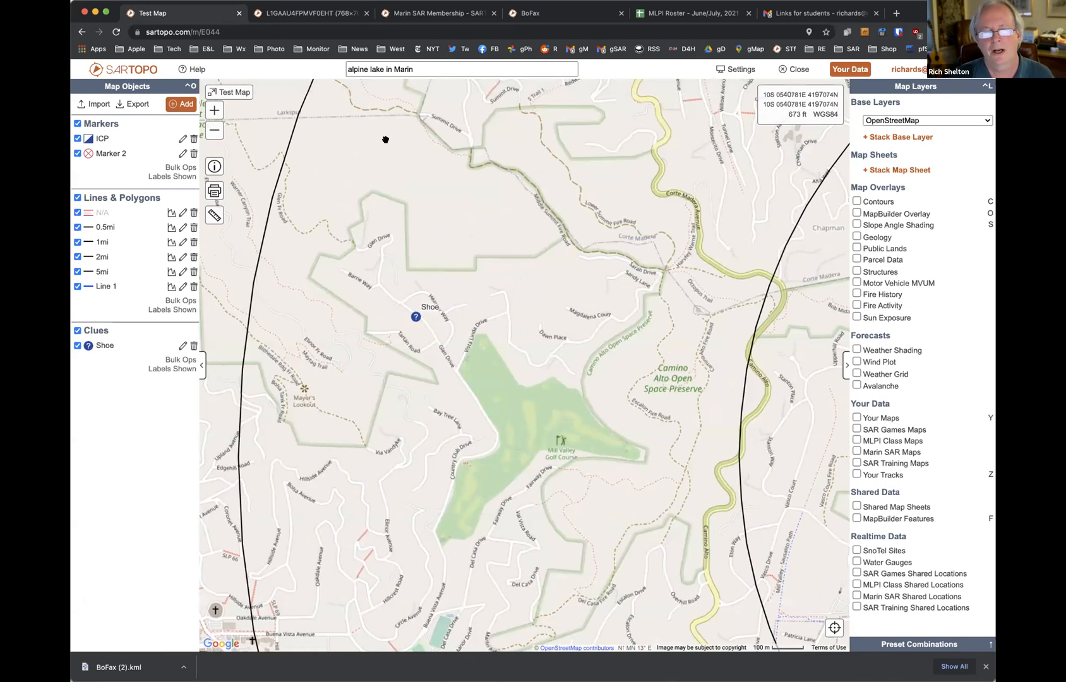
{"action": "left_click", "coordinate": [216, 132]}
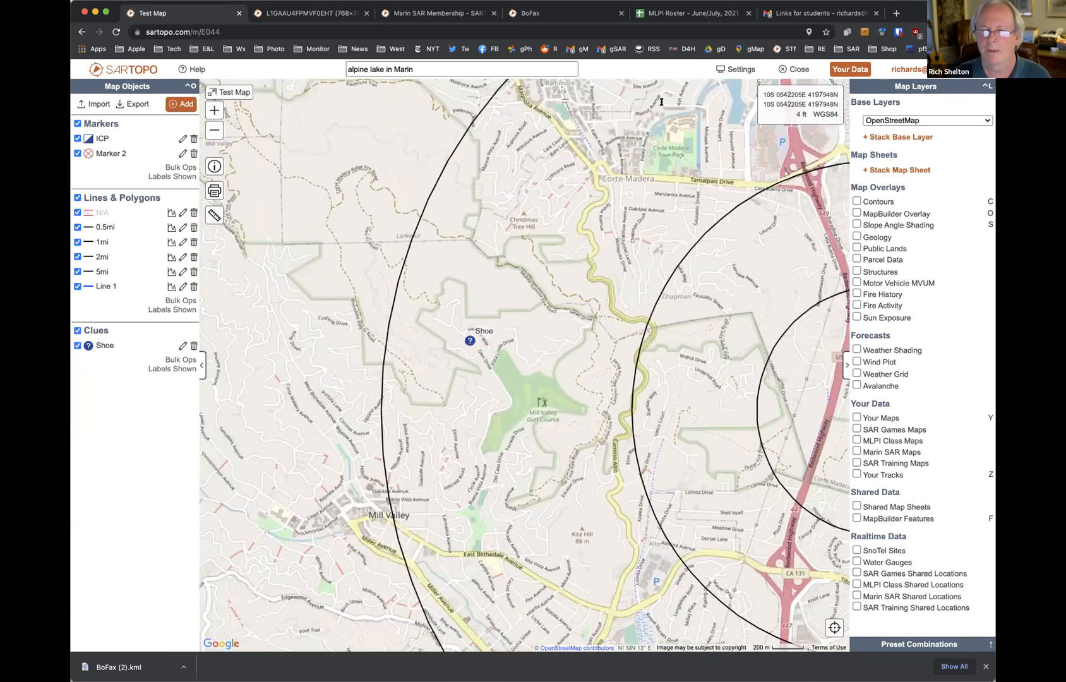
{"action": "left_click", "coordinate": [454, 71]}
{"action": "key", "text": "Return"}
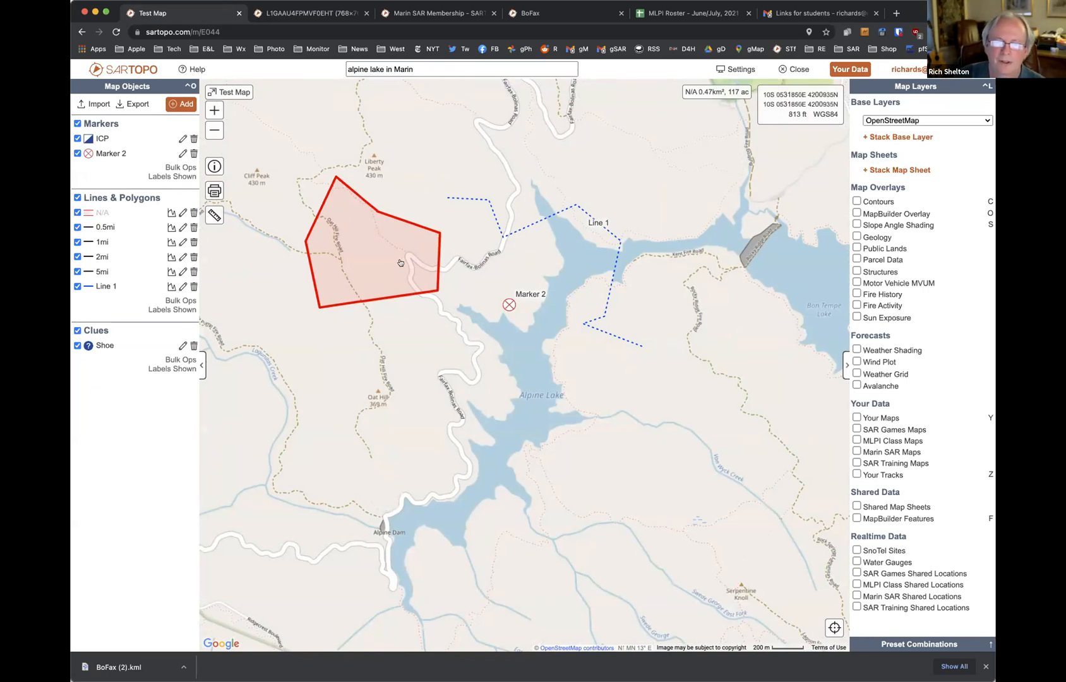
{"action": "left_click", "coordinate": [400, 259]}
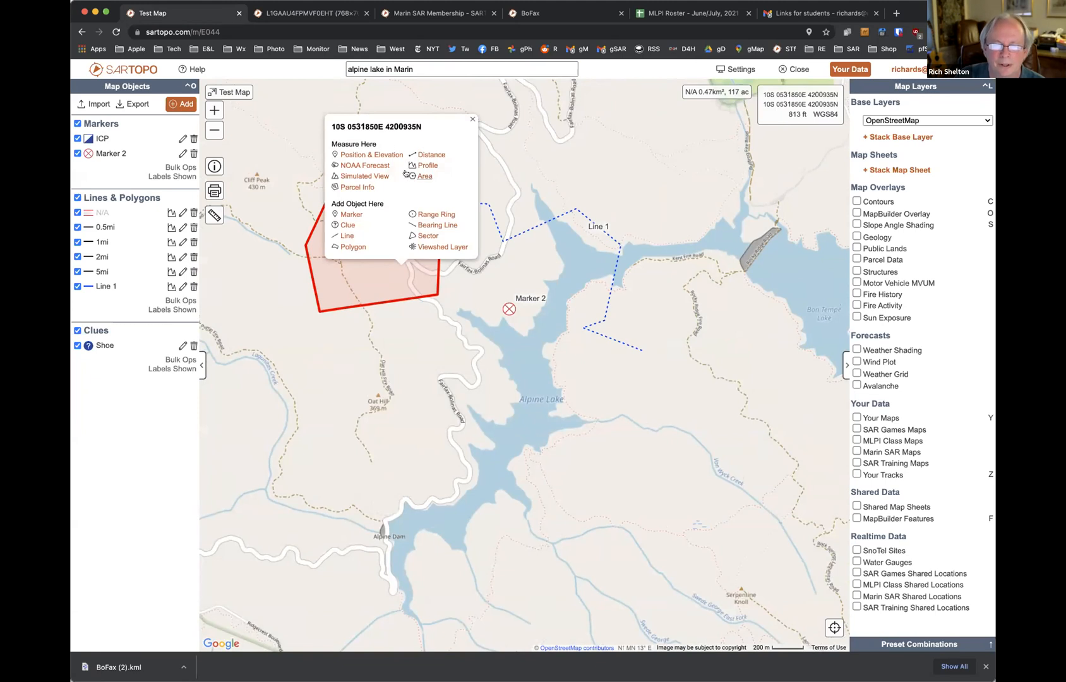
{"action": "left_click", "coordinate": [363, 259]}
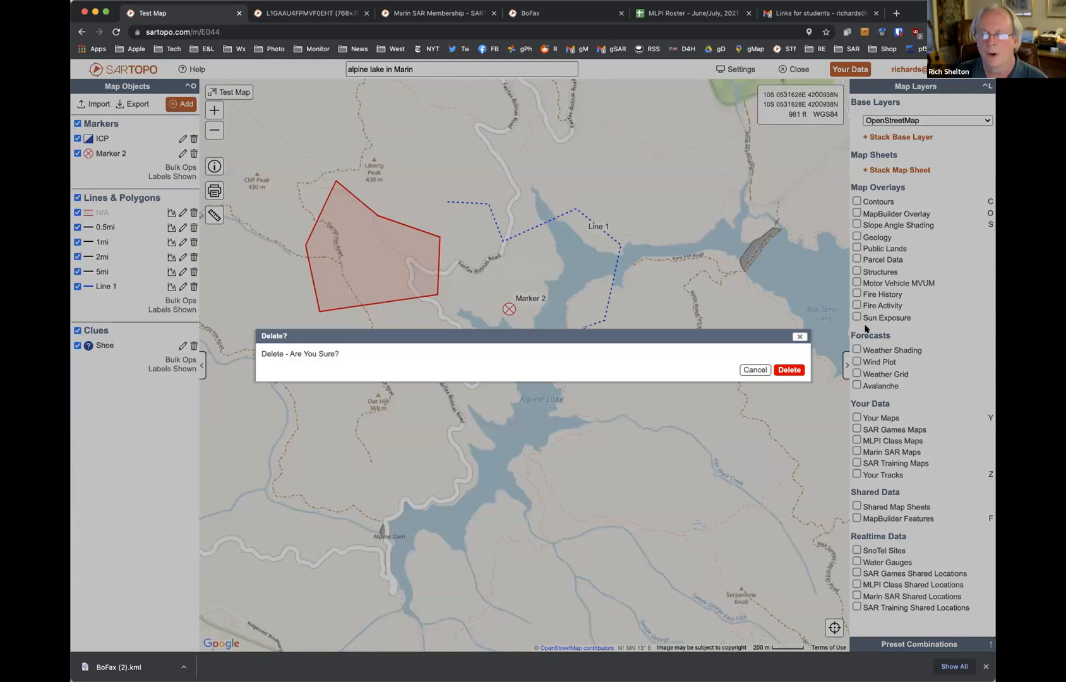
{"action": "left_click", "coordinate": [789, 370]}
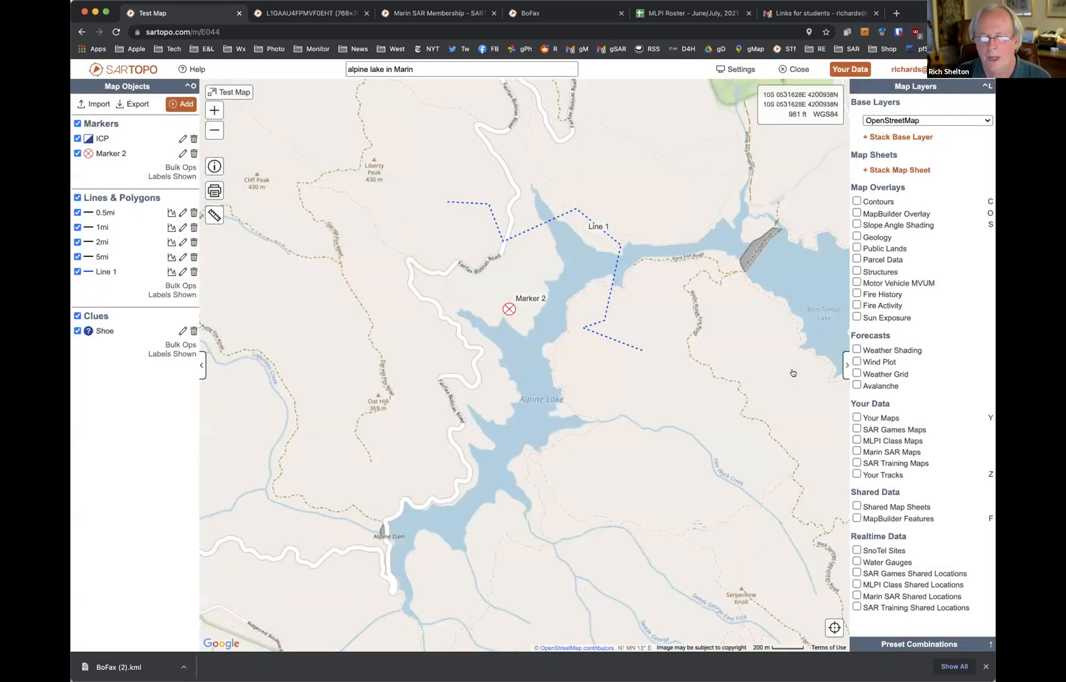
Start a new line near Pine Mountain Fire Road, set it to snap to OSM, and discard its unsnapped starting point
{"action": "left_click_drag", "start_coordinate": [563, 364], "coordinate": [439, 248]}
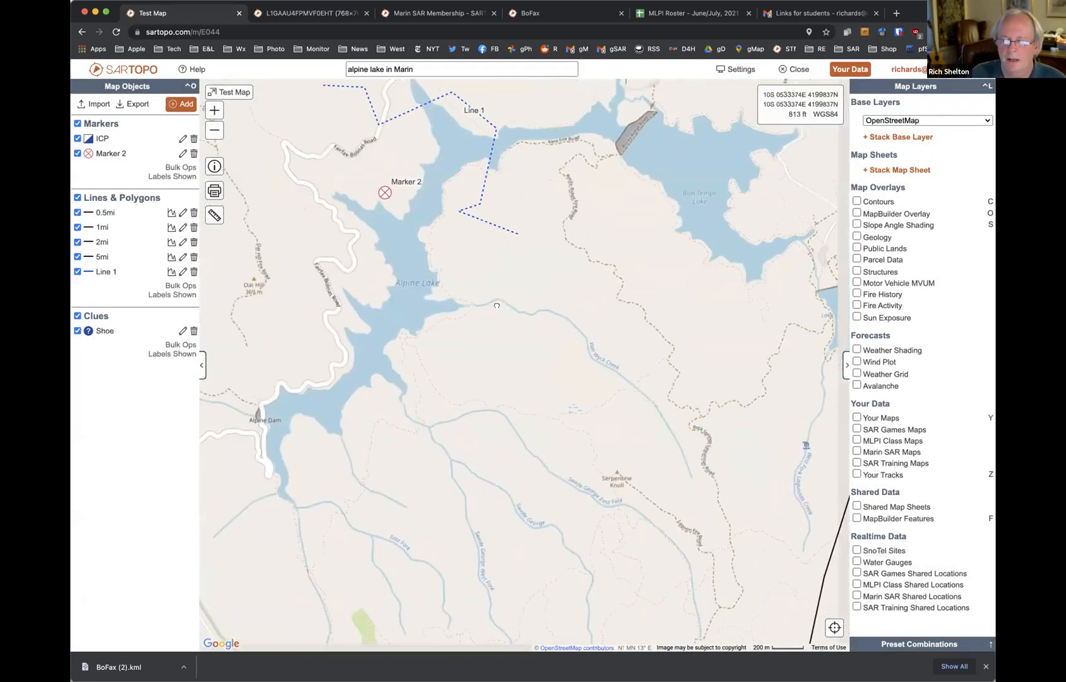
{"action": "left_click_drag", "start_coordinate": [504, 139], "coordinate": [497, 570]}
{"action": "left_click_drag", "start_coordinate": [497, 305], "coordinate": [497, 602]}
{"action": "left_click_drag", "start_coordinate": [517, 295], "coordinate": [765, 341]}
{"action": "left_click_drag", "start_coordinate": [589, 179], "coordinate": [655, 343]}
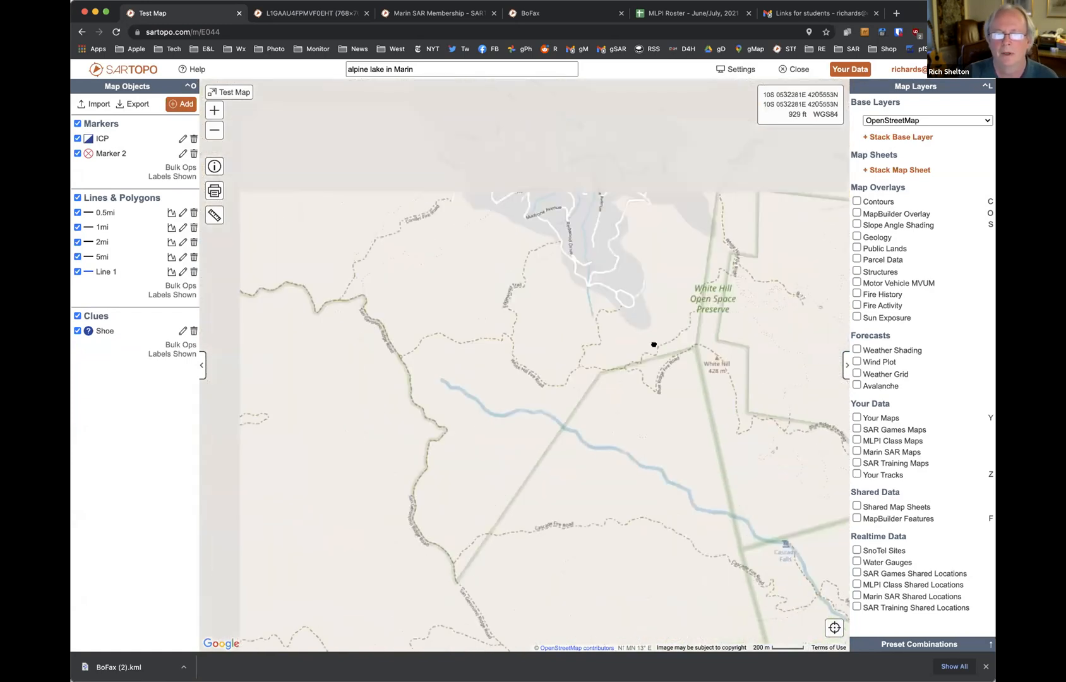
{"action": "left_click_drag", "start_coordinate": [429, 281], "coordinate": [549, 445]}
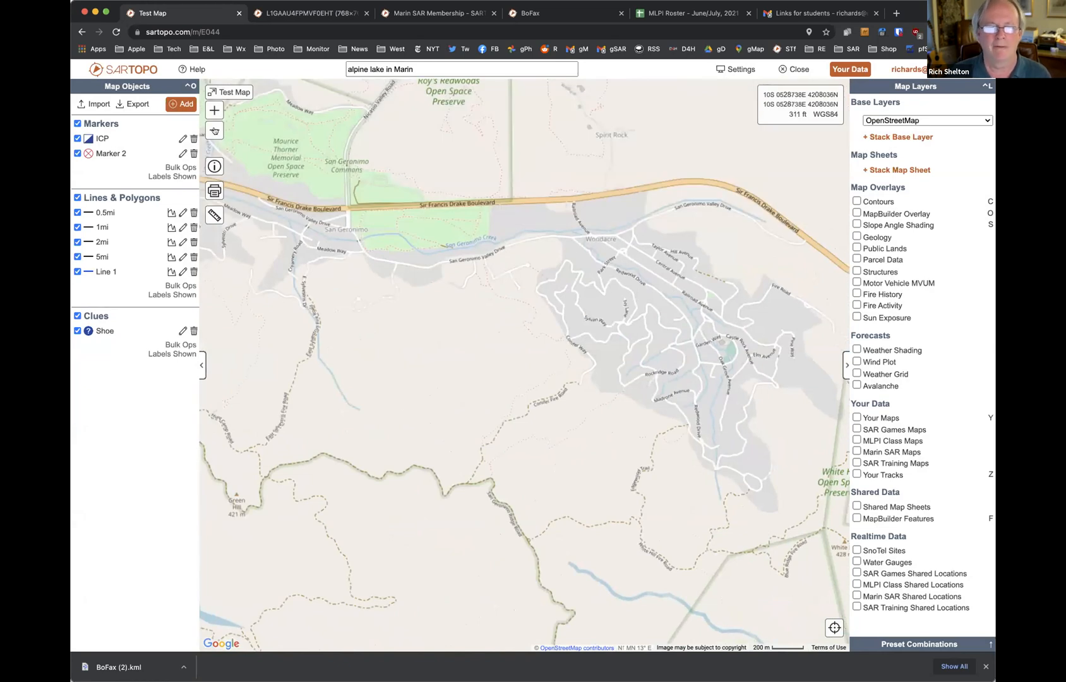
{"action": "left_click", "coordinate": [215, 130]}
{"action": "left_click_drag", "start_coordinate": [576, 335], "coordinate": [584, 236]}
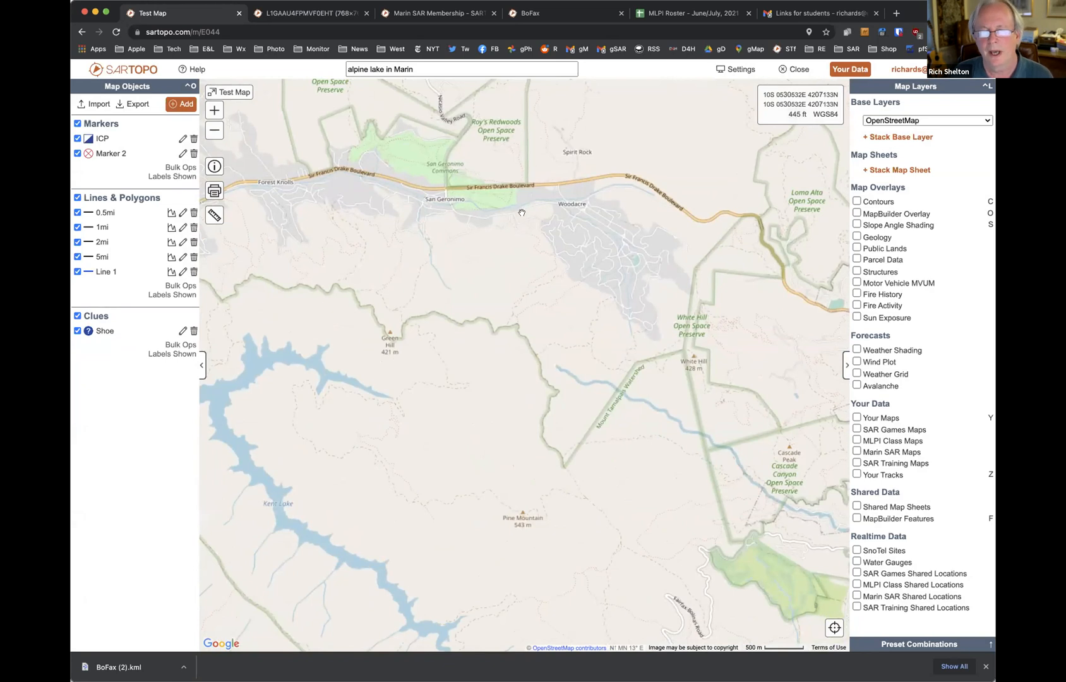
{"action": "left_click_drag", "start_coordinate": [654, 550], "coordinate": [587, 283]}
{"action": "scroll", "coordinate": [587, 282], "scroll_direction": "up", "scroll_amount": 3}
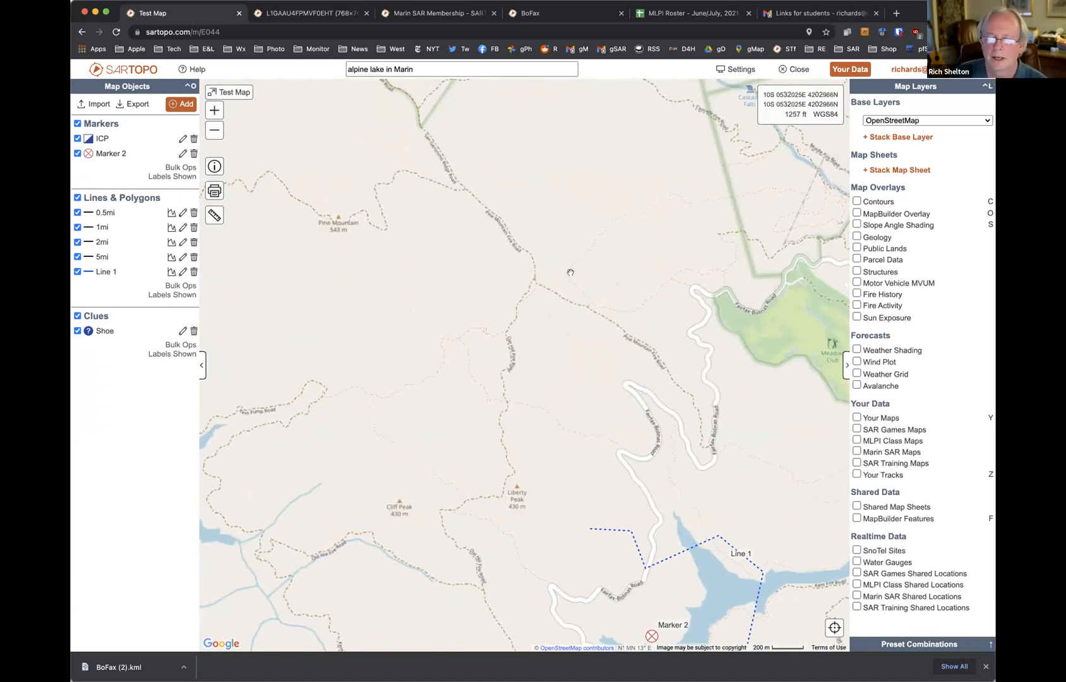
{"action": "left_click", "coordinate": [571, 272]}
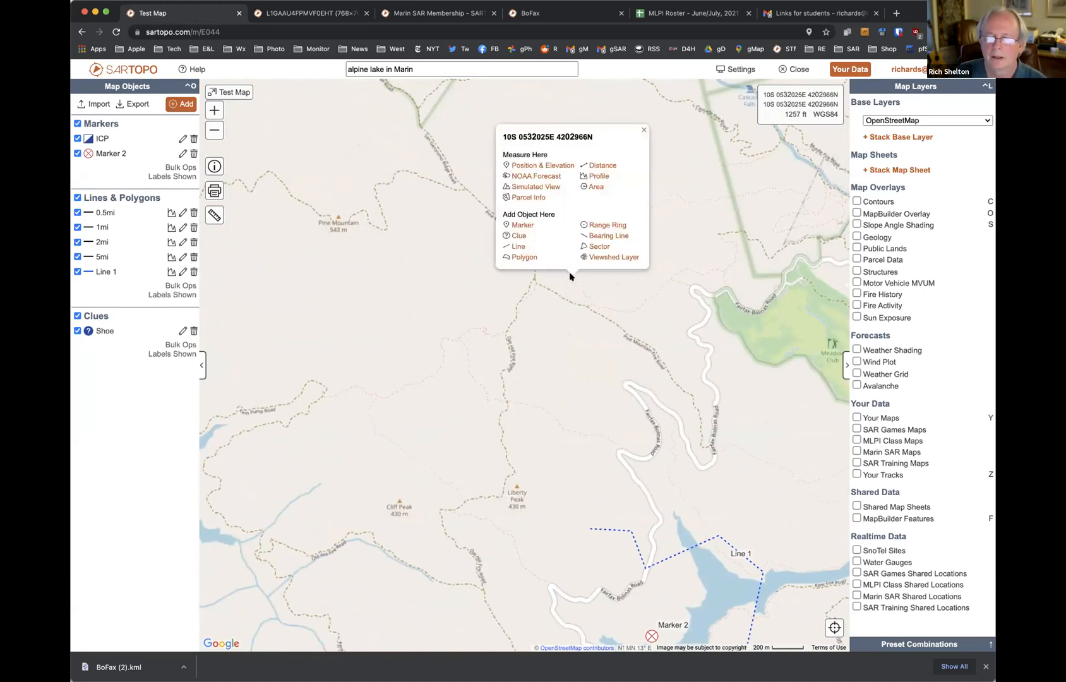
{"action": "left_click", "coordinate": [518, 246]}
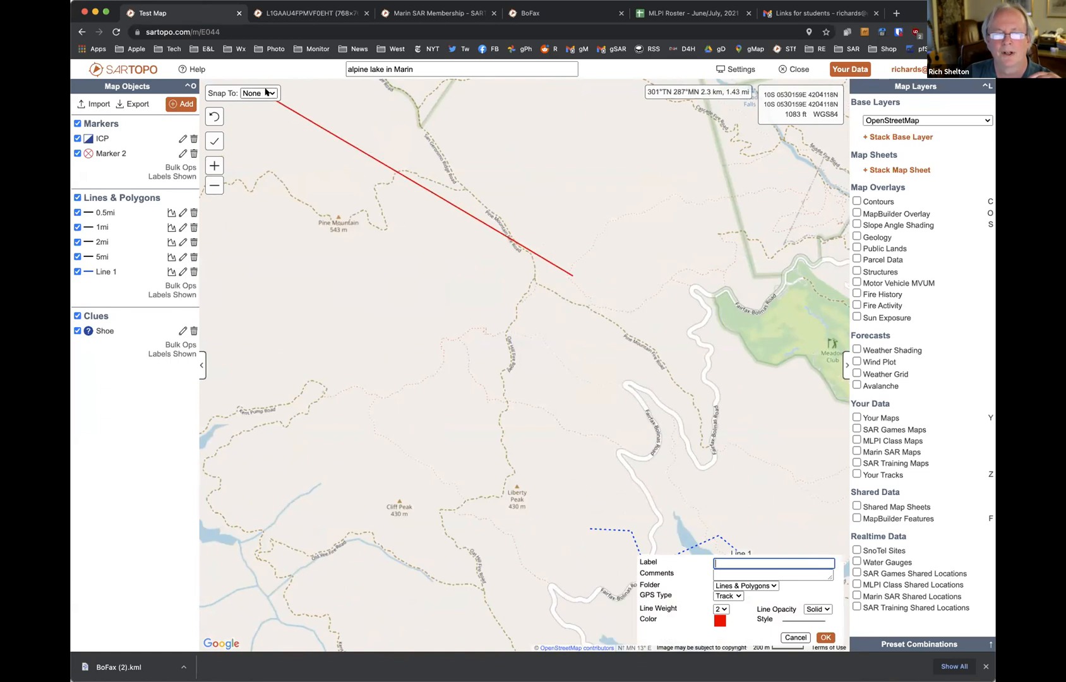
{"action": "left_click", "coordinate": [266, 92]}
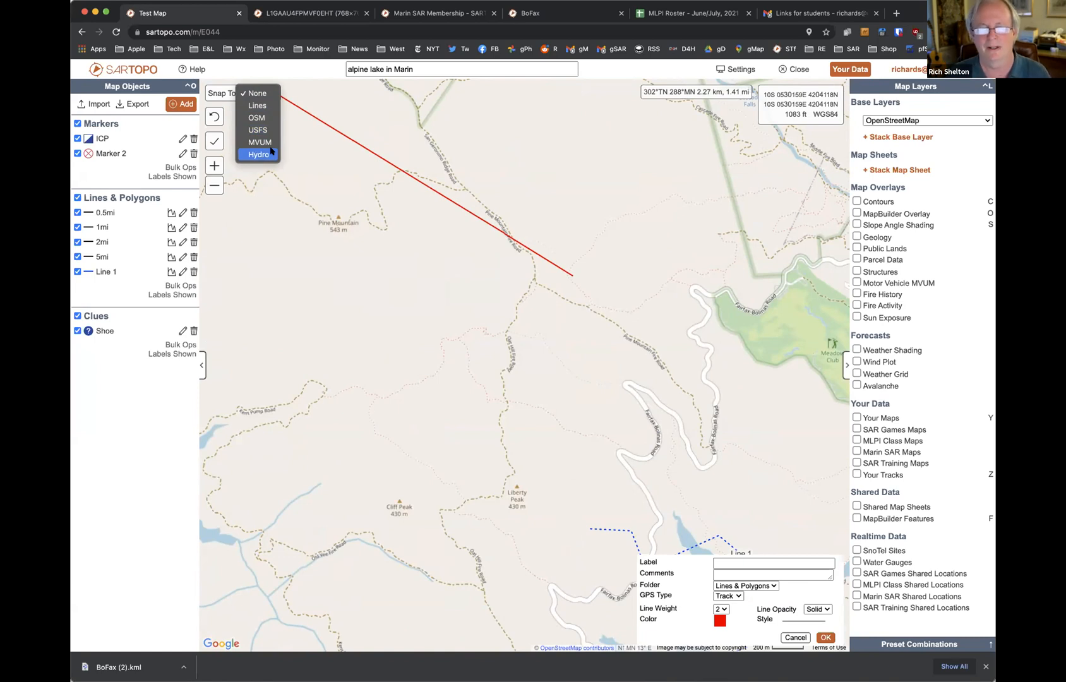
{"action": "left_click", "coordinate": [263, 118]}
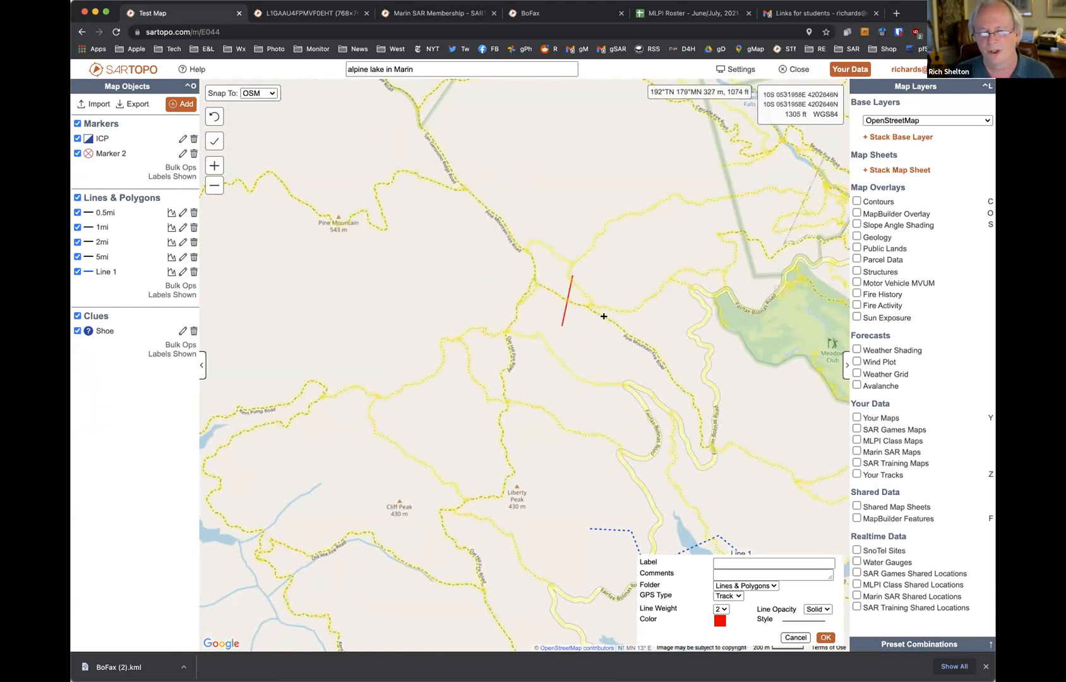
{"action": "key", "text": "Escape"}
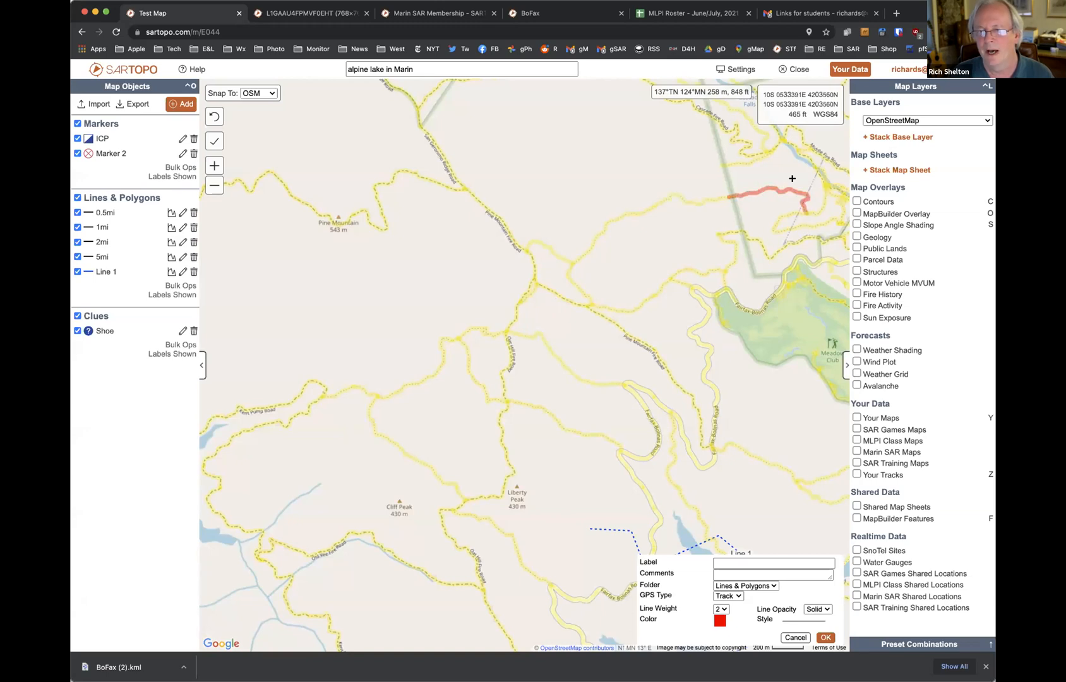
Draw an unnamed red line snapped along the trails from south of Cascade Falls westward onto Pine Mountain Fire Road
{"action": "left_click", "coordinate": [803, 208]}
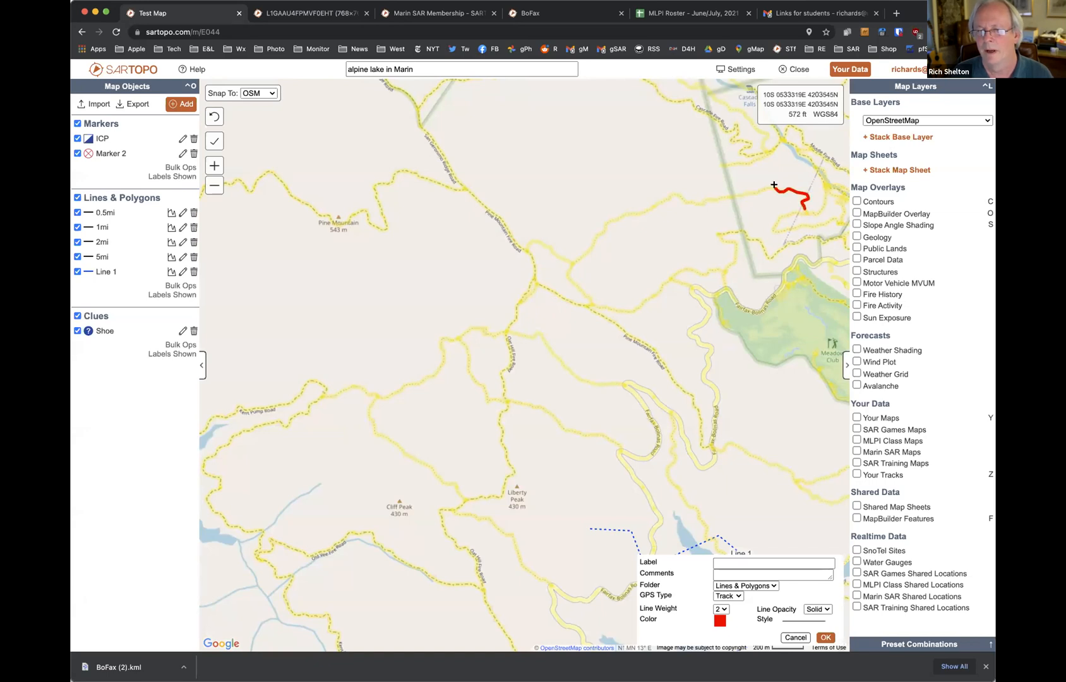
{"action": "left_click", "coordinate": [691, 202]}
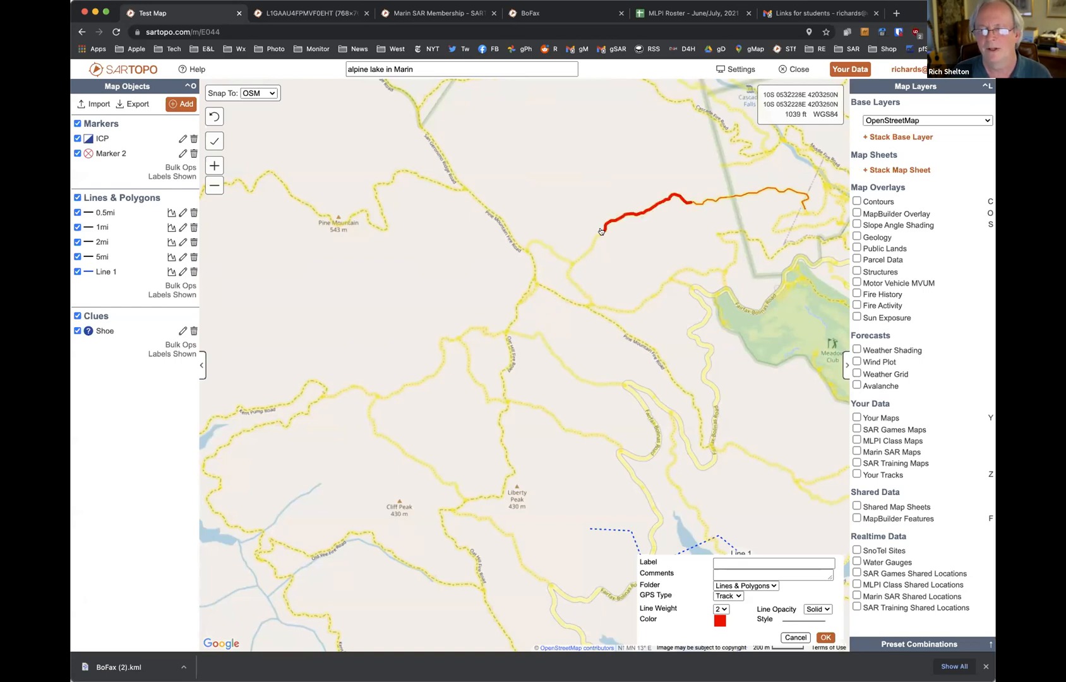
{"action": "left_click", "coordinate": [601, 231]}
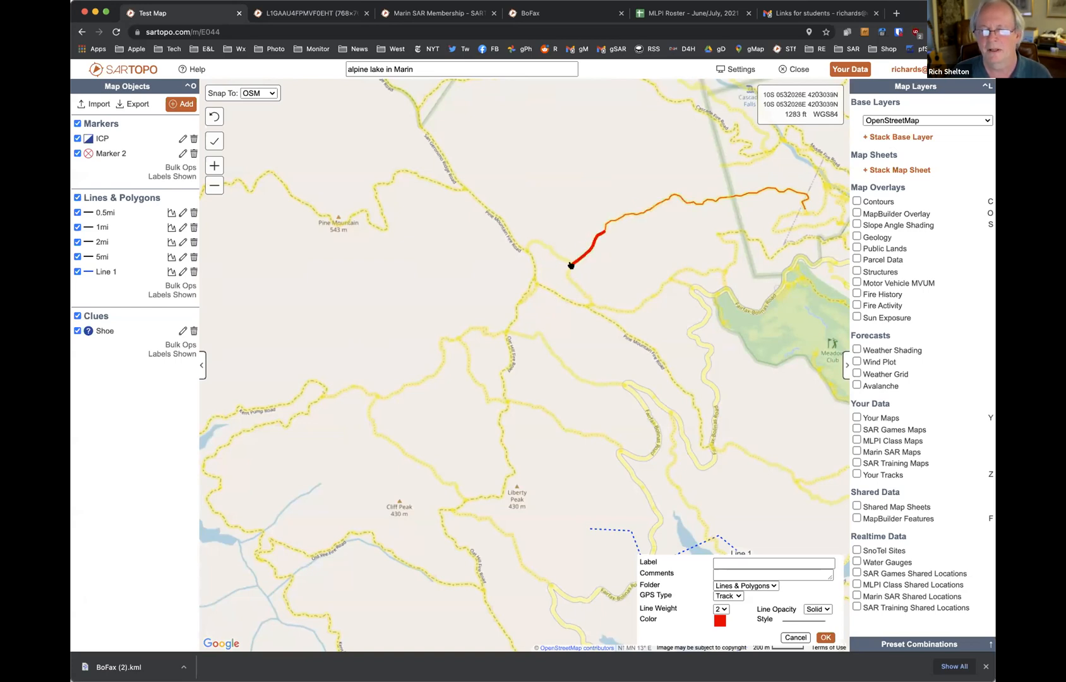
{"action": "left_click", "coordinate": [571, 264]}
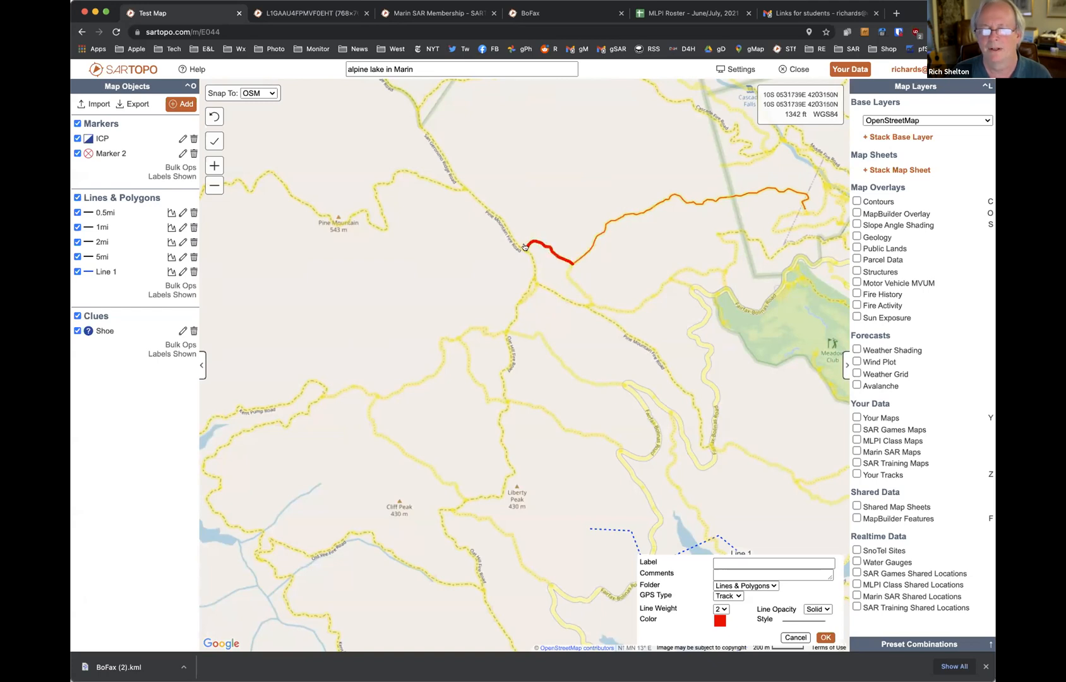
{"action": "left_click", "coordinate": [525, 247]}
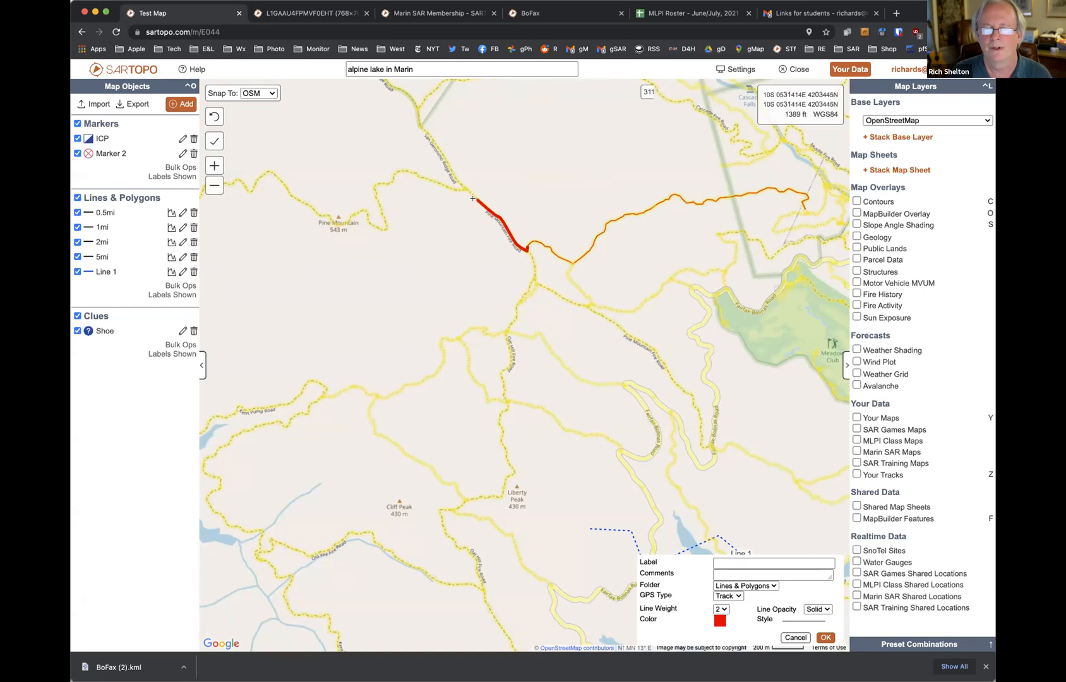
{"action": "left_click", "coordinate": [474, 199]}
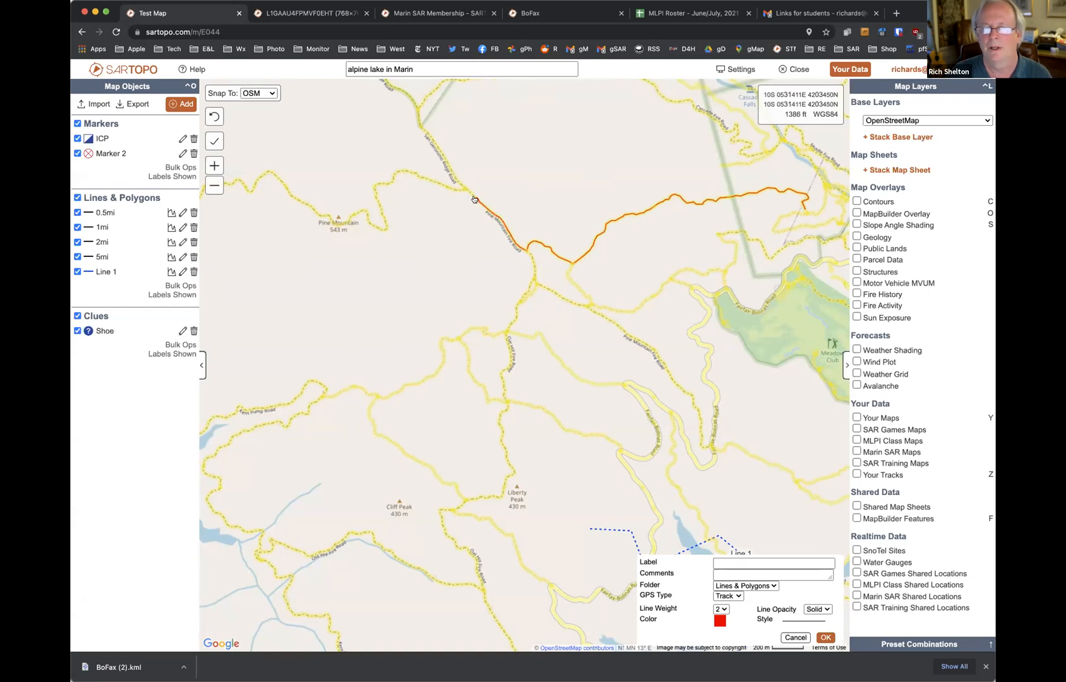
{"action": "key", "text": "Return"}
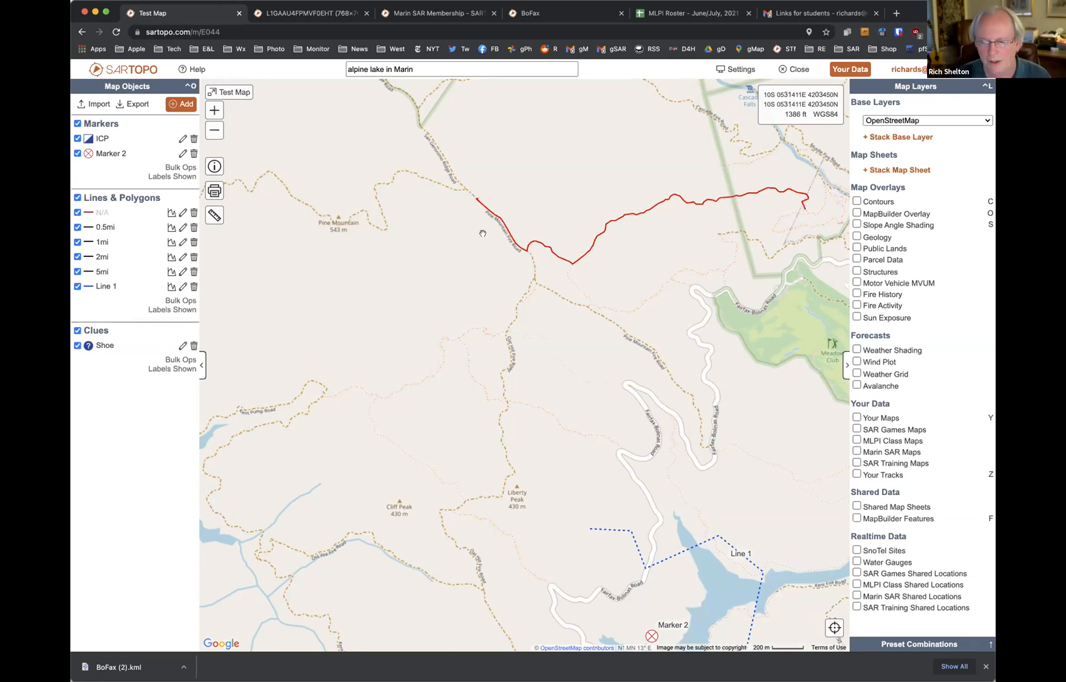
Start a new buffer assignment for the creeks southeast of Alpine Lake and set it to snap to Hydro
{"action": "left_click_drag", "start_coordinate": [730, 535], "coordinate": [497, 247]}
{"action": "left_click_drag", "start_coordinate": [530, 424], "coordinate": [512, 324]}
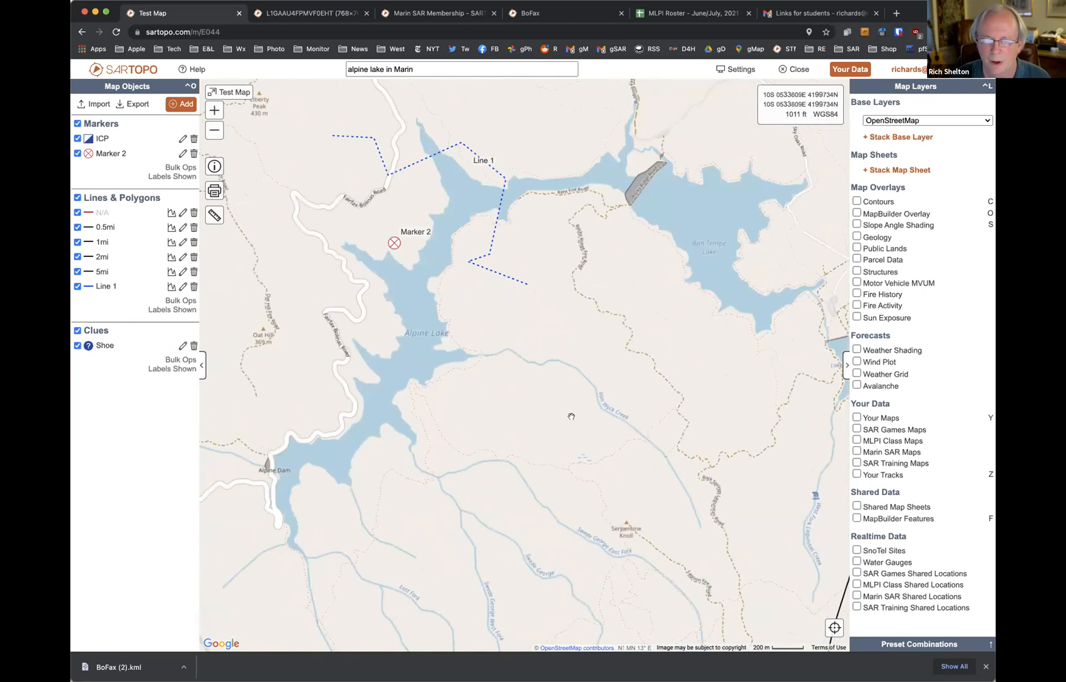
{"action": "left_click_drag", "start_coordinate": [571, 415], "coordinate": [477, 358]}
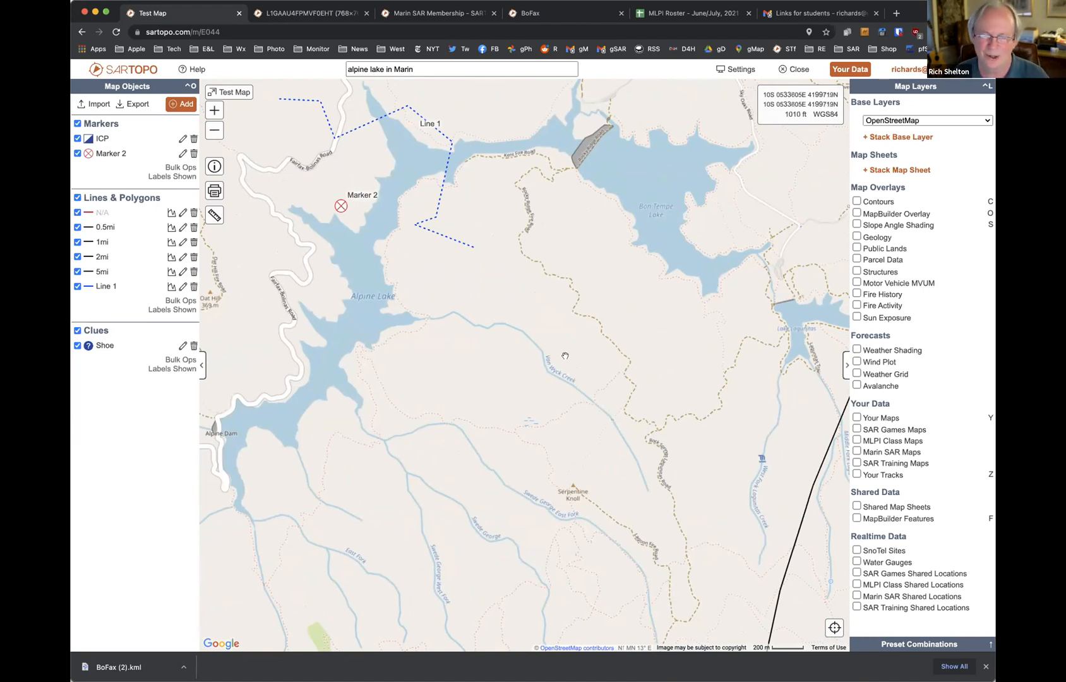
{"action": "left_click_drag", "start_coordinate": [612, 396], "coordinate": [544, 345]}
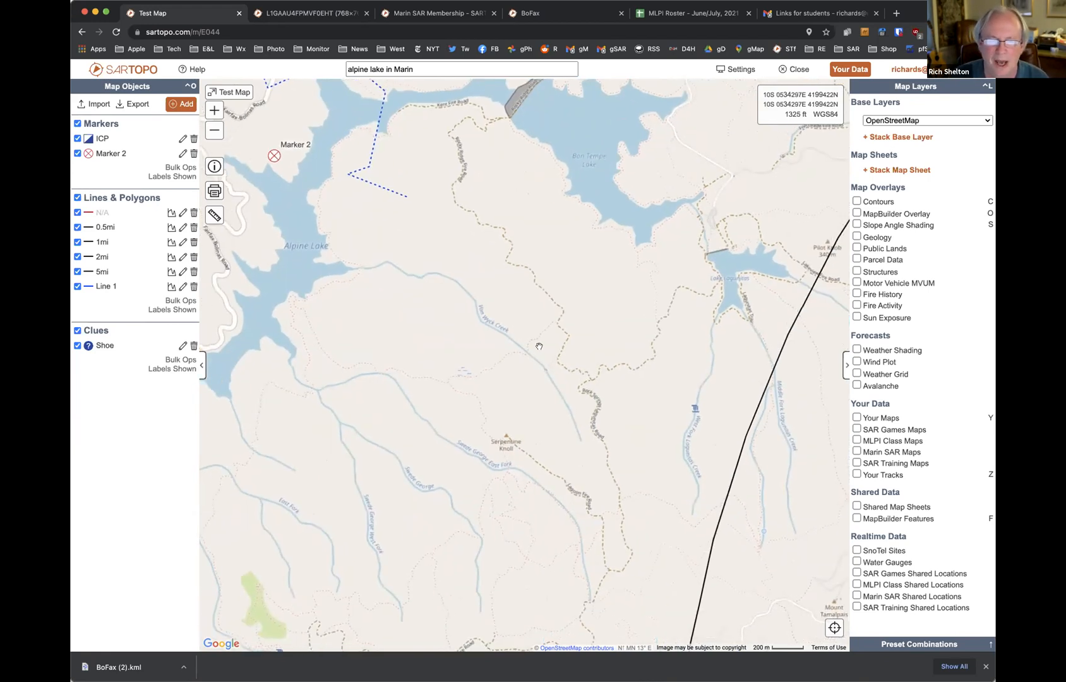
{"action": "left_click", "coordinate": [470, 355]}
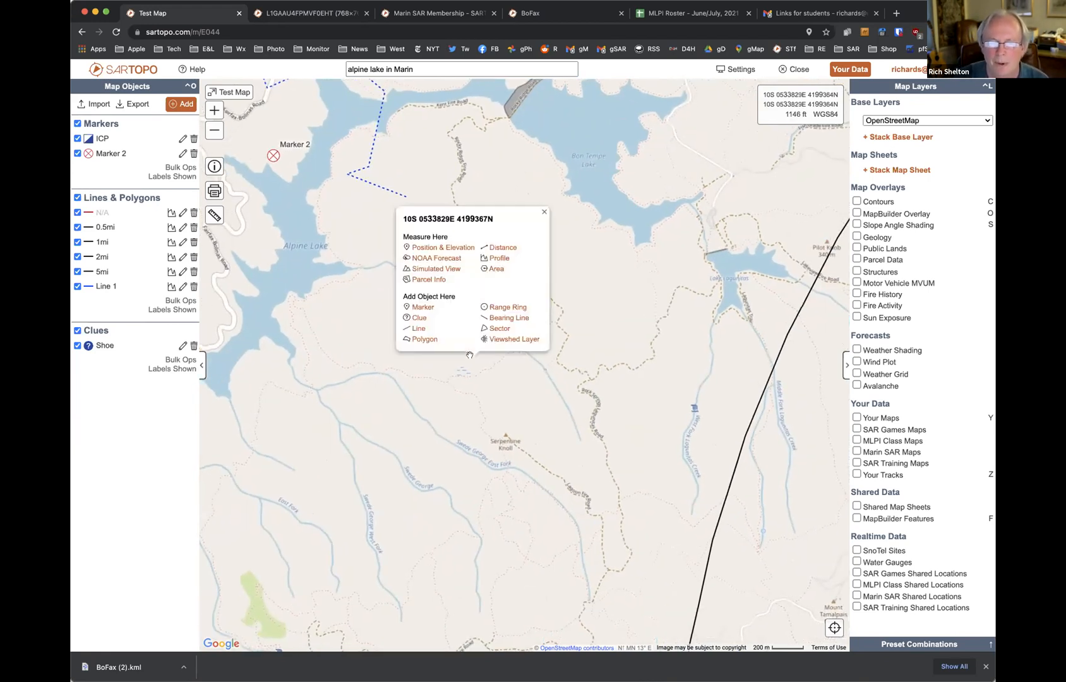
{"action": "double_click", "coordinate": [420, 364]}
{"action": "left_click_drag", "start_coordinate": [385, 344], "coordinate": [502, 334]}
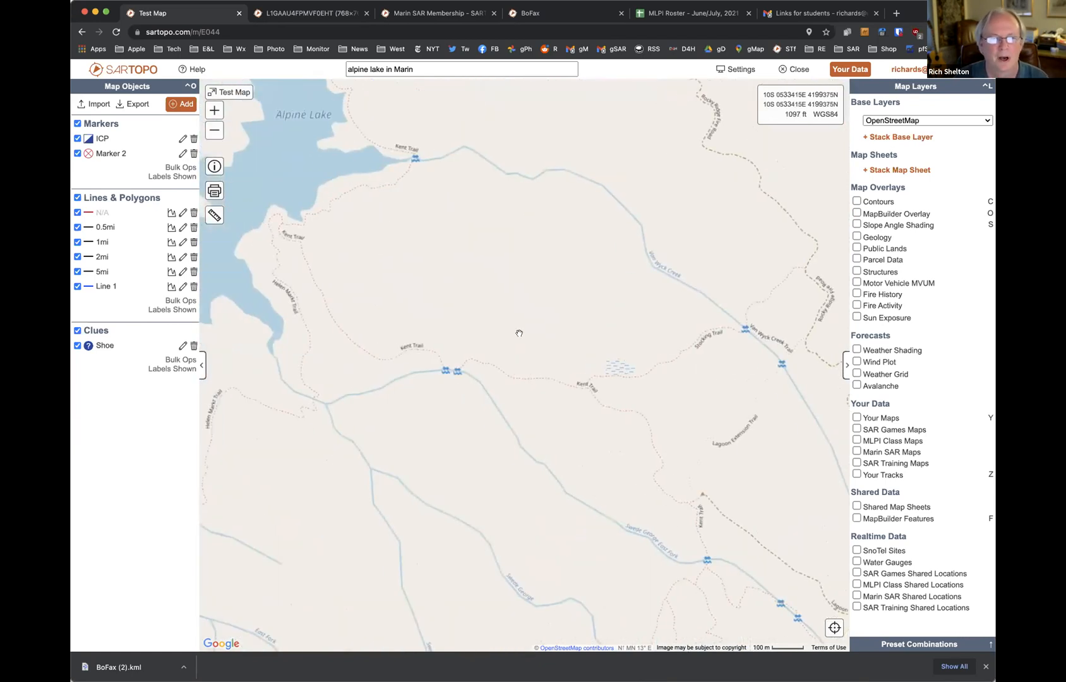
{"action": "left_click", "coordinate": [184, 102]}
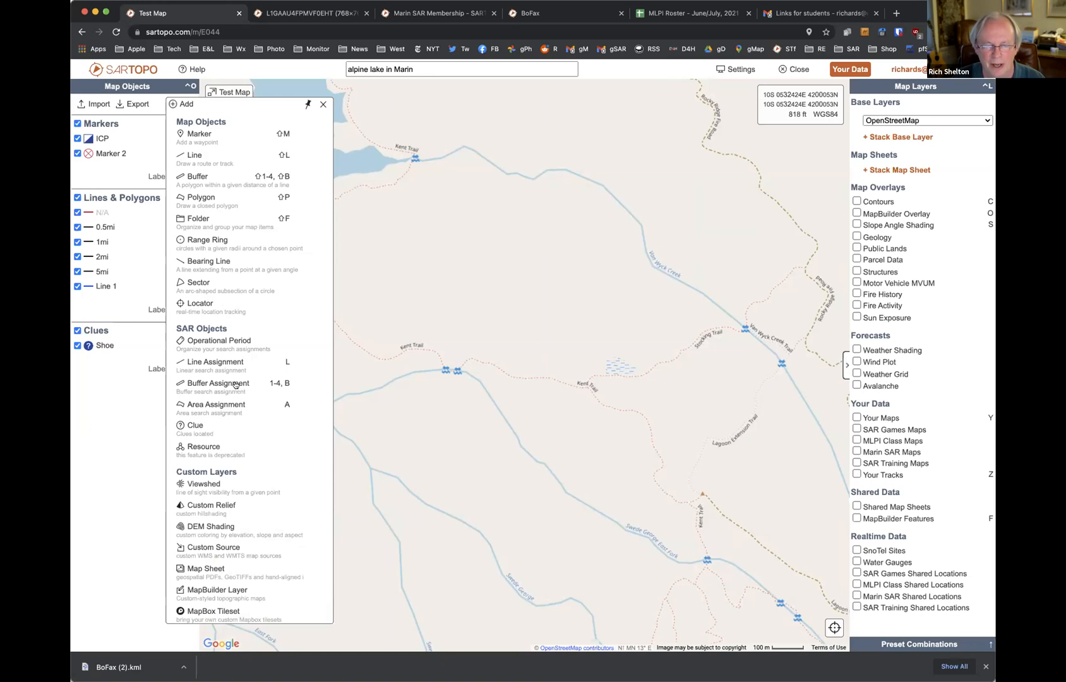
{"action": "left_click", "coordinate": [271, 387]}
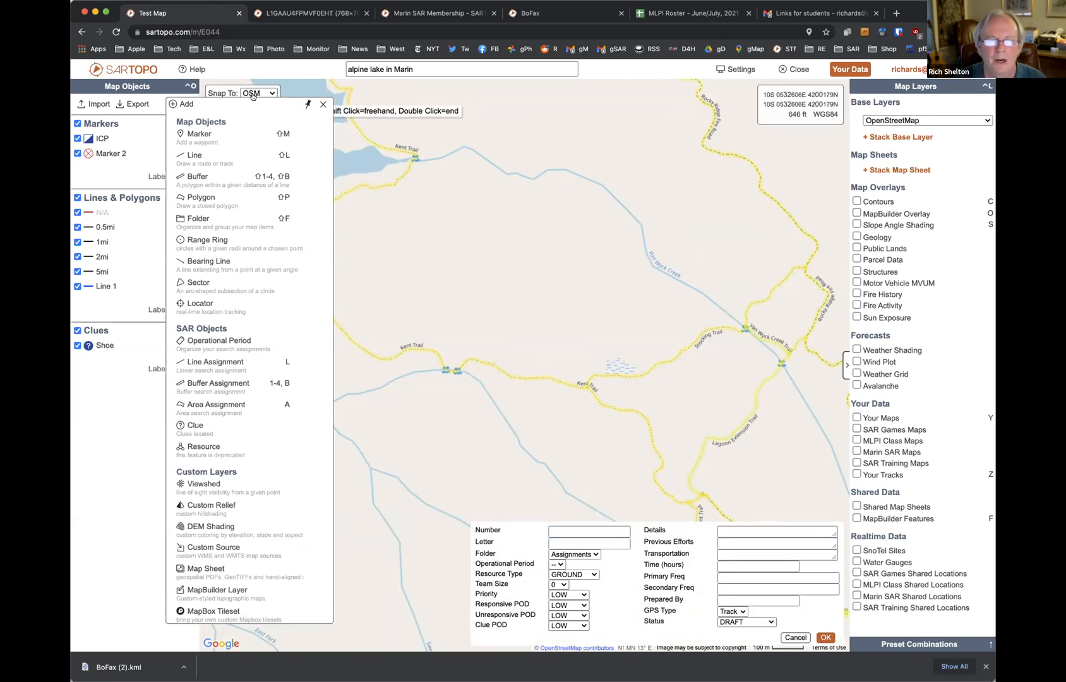
{"action": "left_click", "coordinate": [323, 105]}
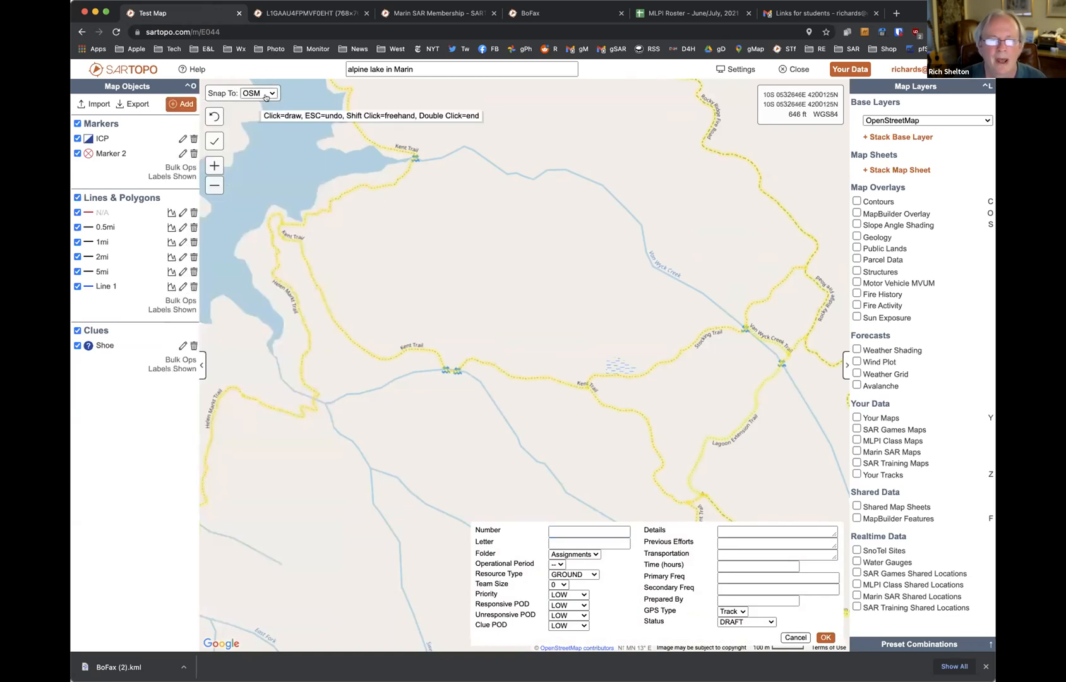
{"action": "left_click", "coordinate": [267, 94]}
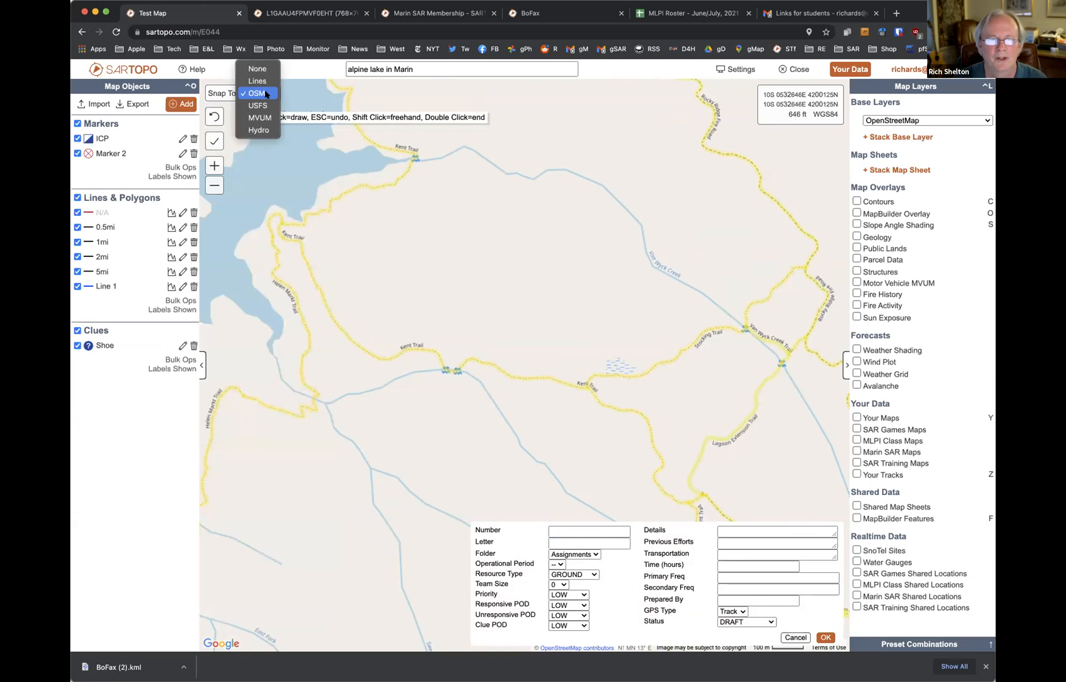
{"action": "left_click", "coordinate": [259, 130]}
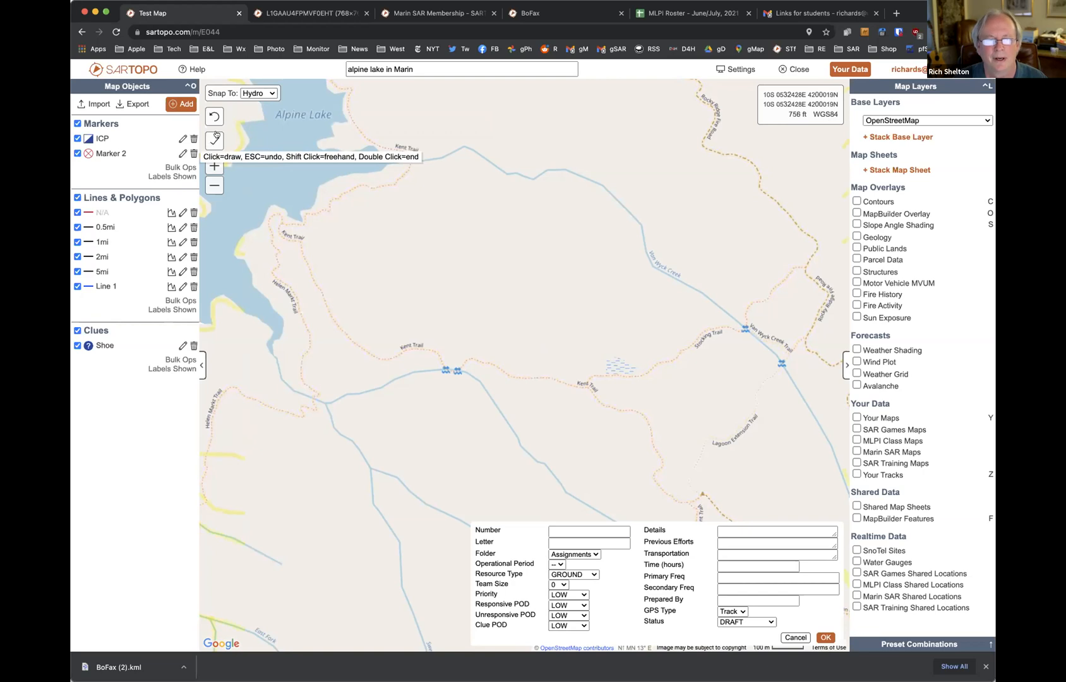
{"action": "left_click", "coordinate": [214, 185]}
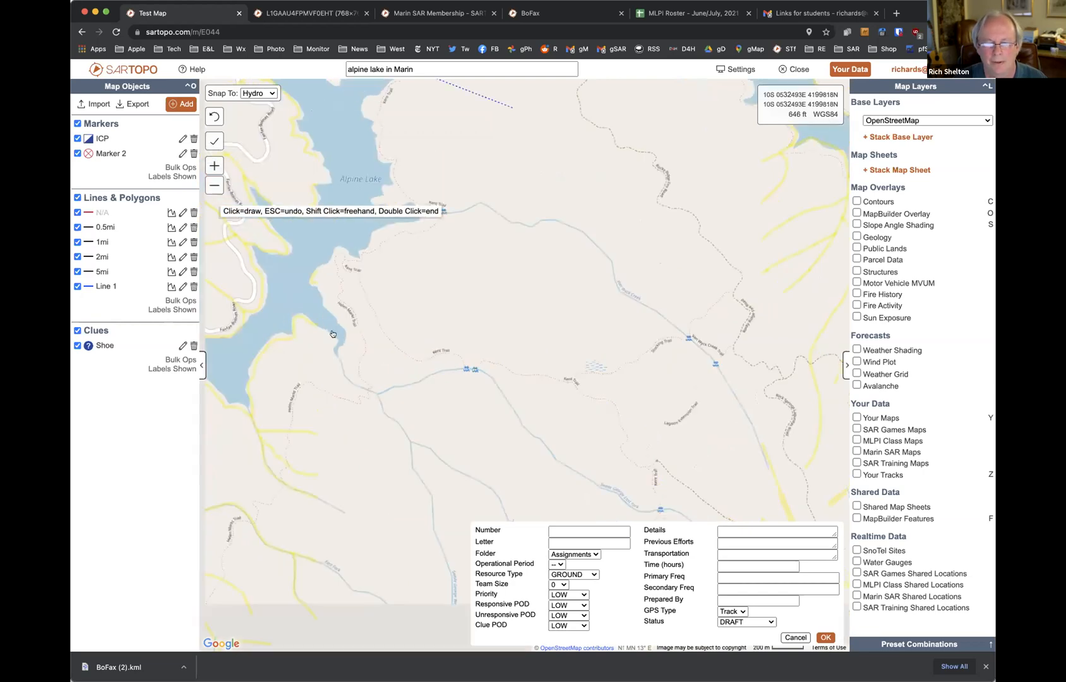
{"action": "left_click_drag", "start_coordinate": [407, 421], "coordinate": [458, 387]}
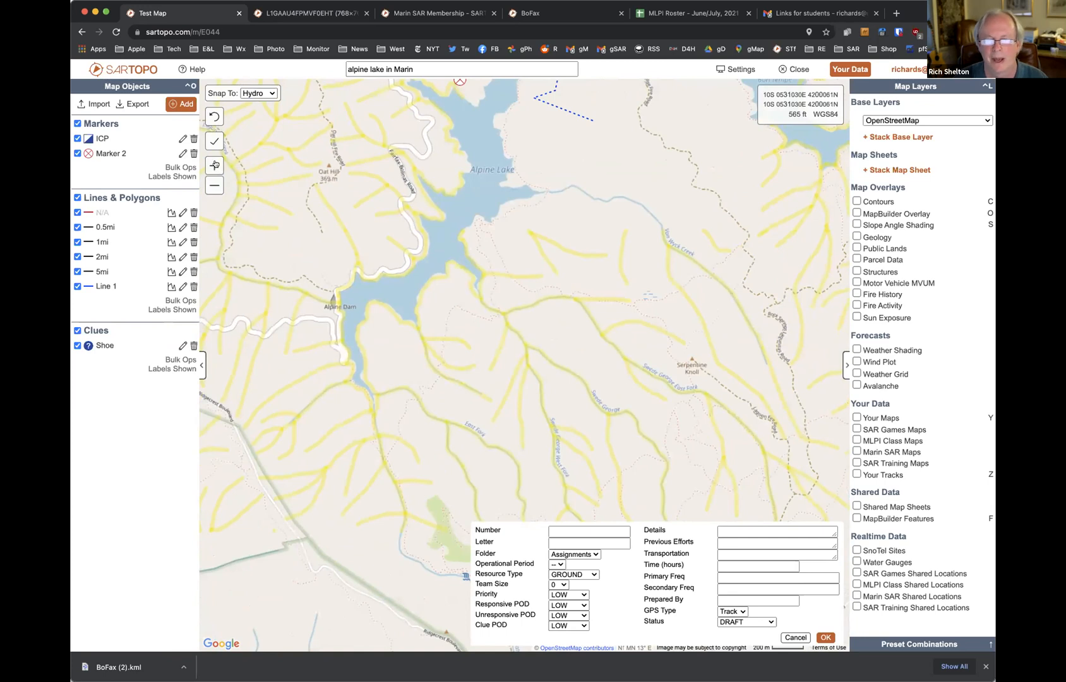
{"action": "double_click", "coordinate": [216, 165]}
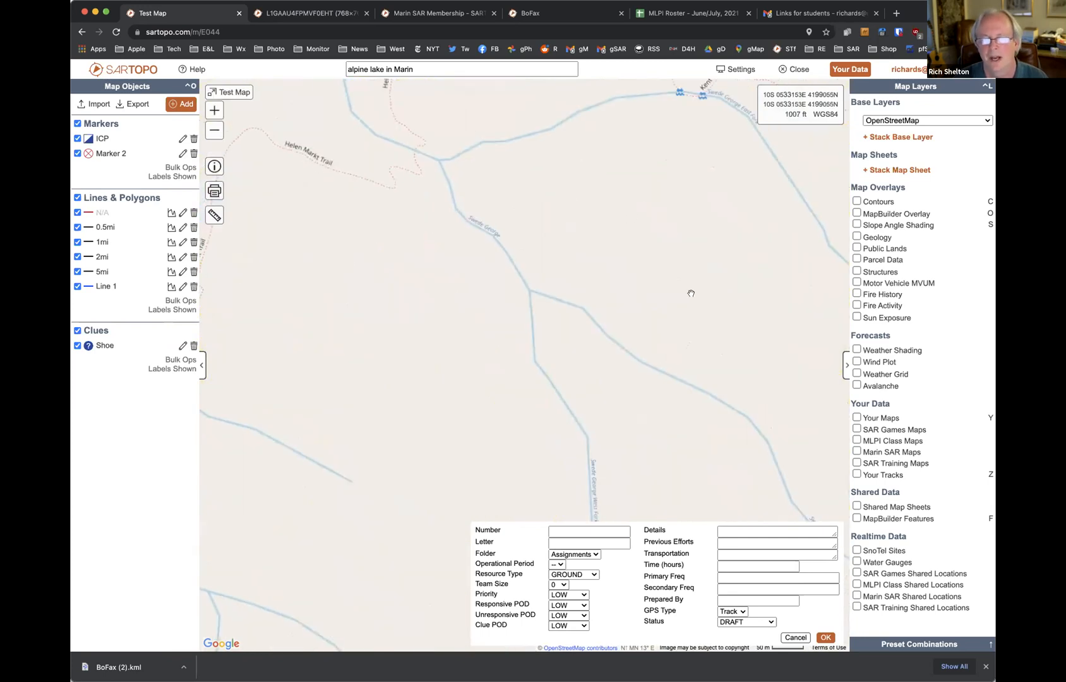
{"action": "left_click_drag", "start_coordinate": [648, 387], "coordinate": [647, 422]}
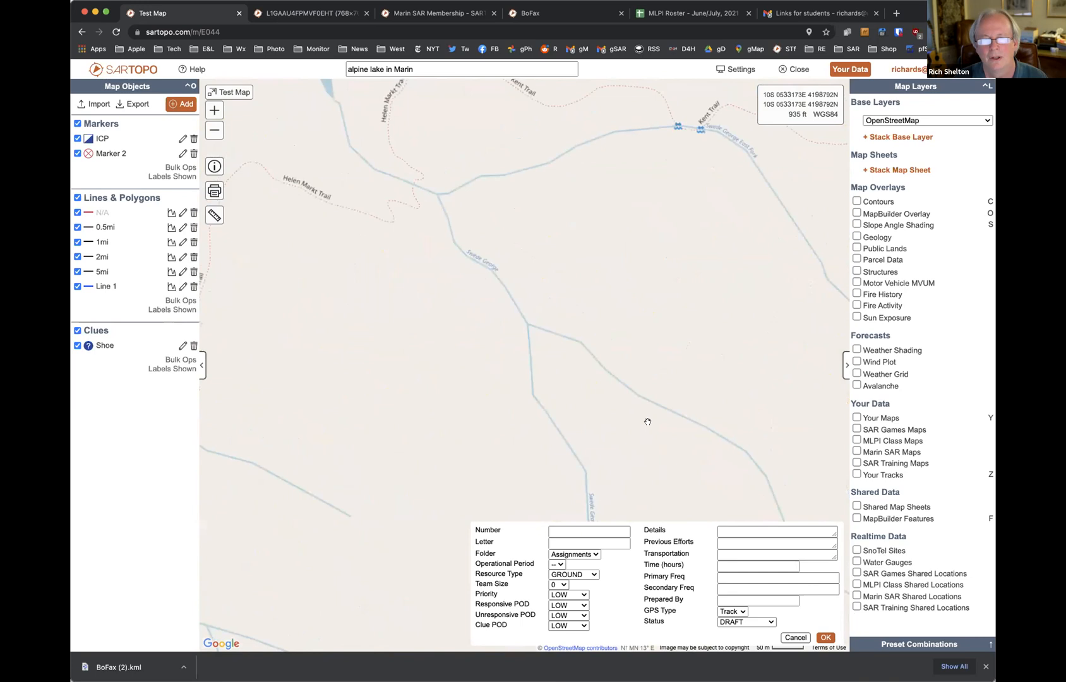
{"action": "left_click", "coordinate": [214, 129]}
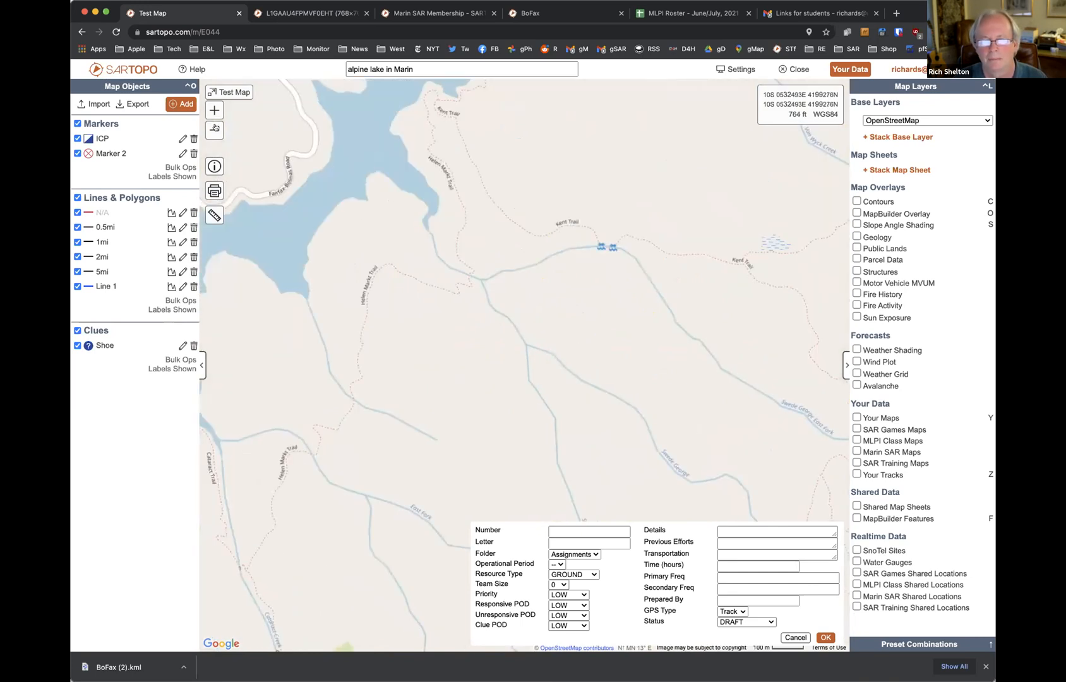
{"action": "left_click", "coordinate": [215, 129]}
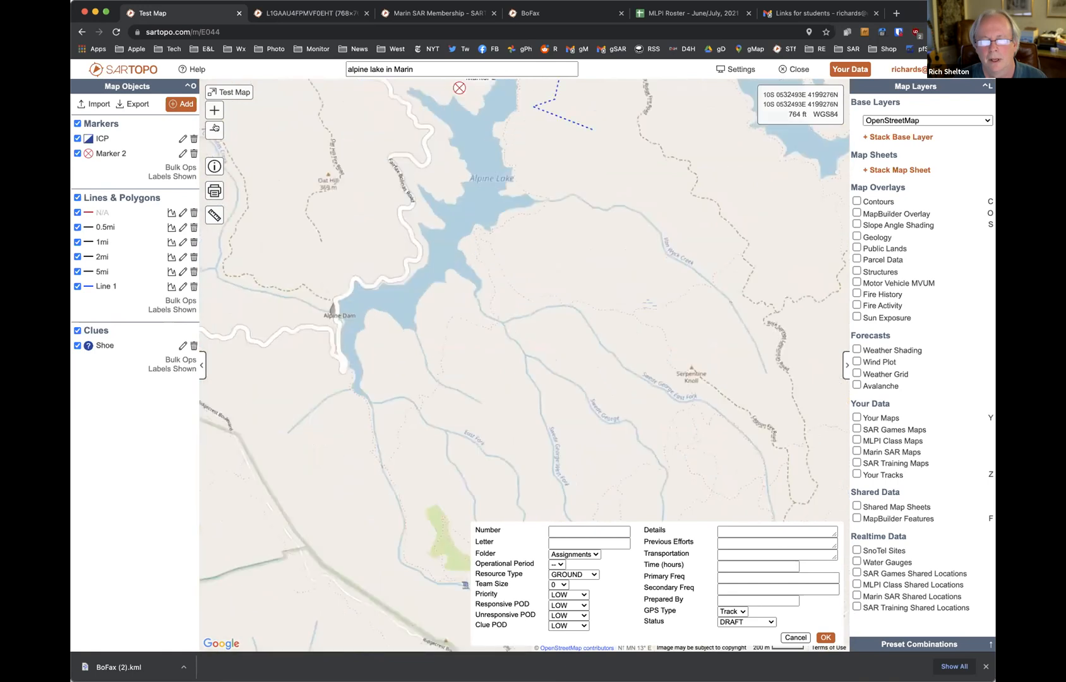
{"action": "left_click_drag", "start_coordinate": [357, 239], "coordinate": [295, 176]}
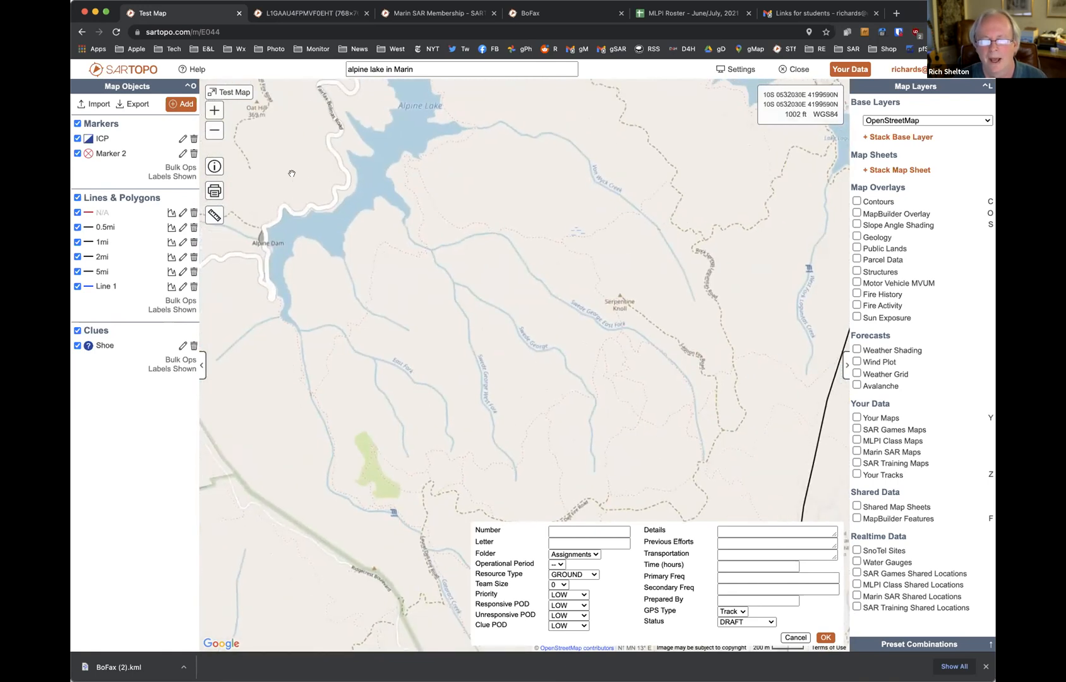
{"action": "left_click", "coordinate": [238, 93]}
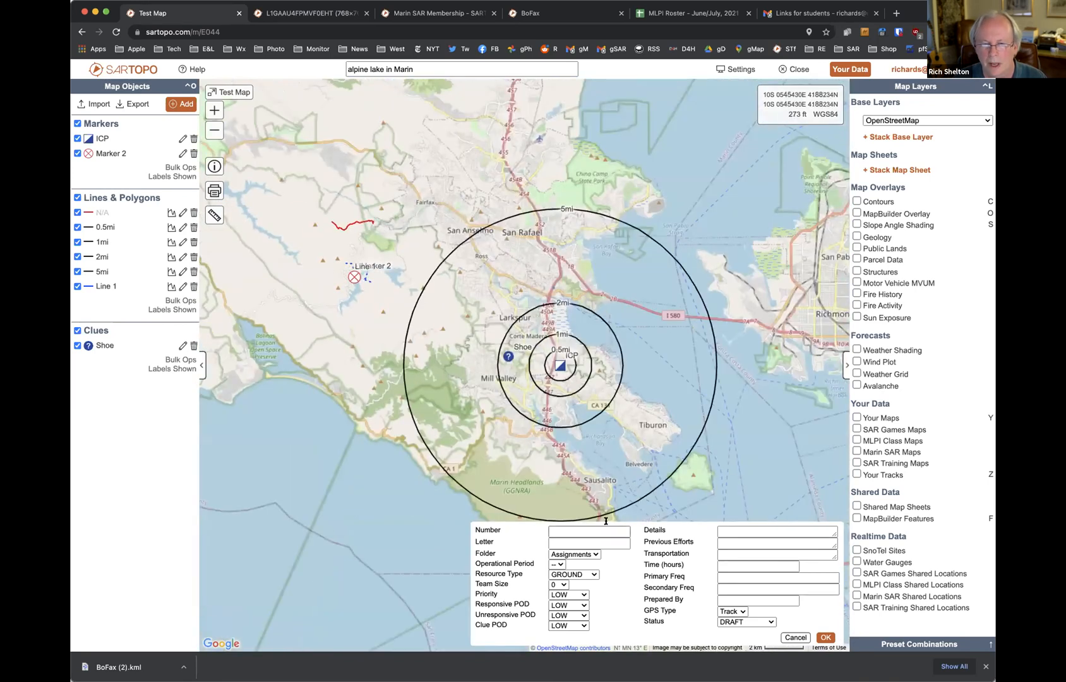
{"action": "left_click", "coordinate": [212, 111]}
{"action": "left_click", "coordinate": [213, 111]}
{"action": "left_click", "coordinate": [213, 110]}
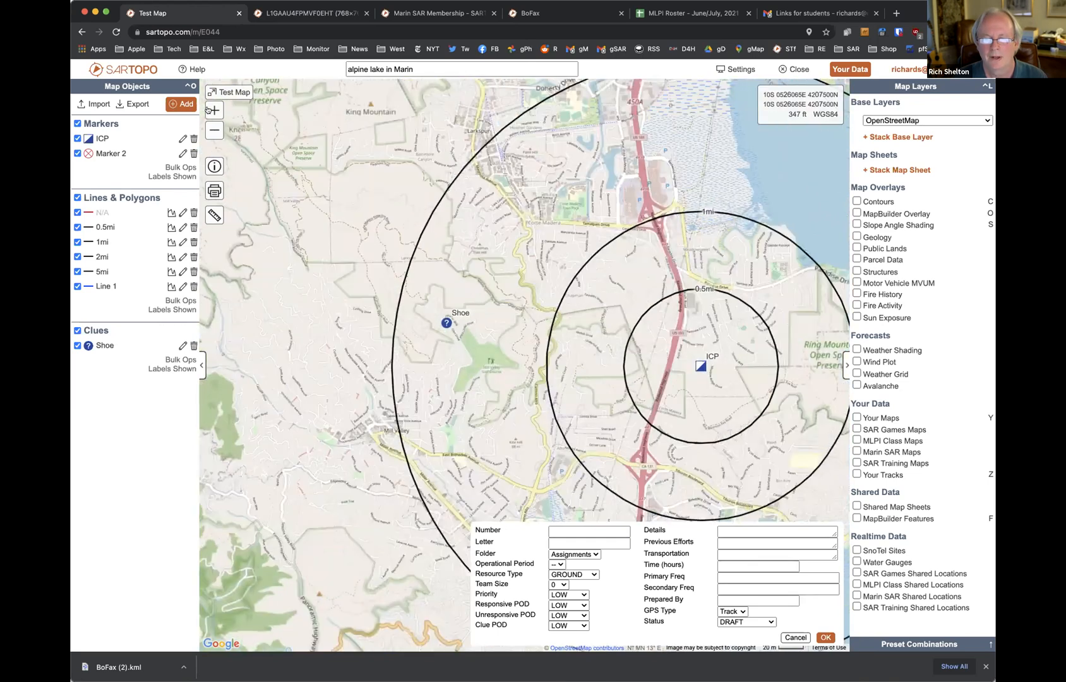
{"action": "left_click", "coordinate": [213, 111]}
{"action": "left_click_drag", "start_coordinate": [578, 302], "coordinate": [771, 302]}
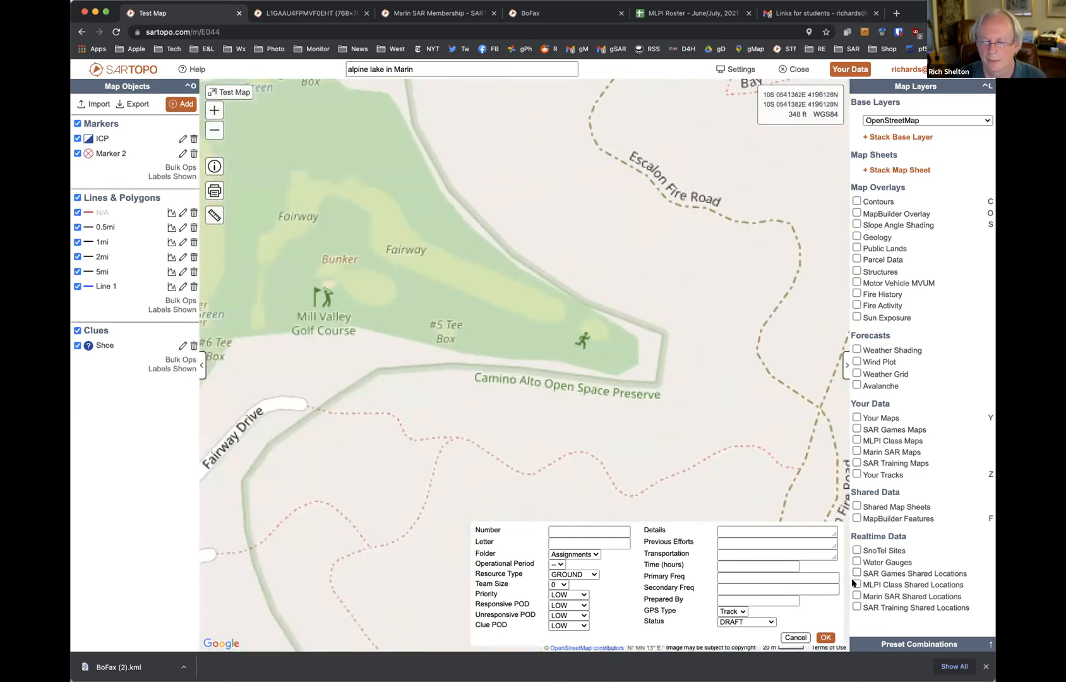
{"action": "left_click", "coordinate": [795, 637]}
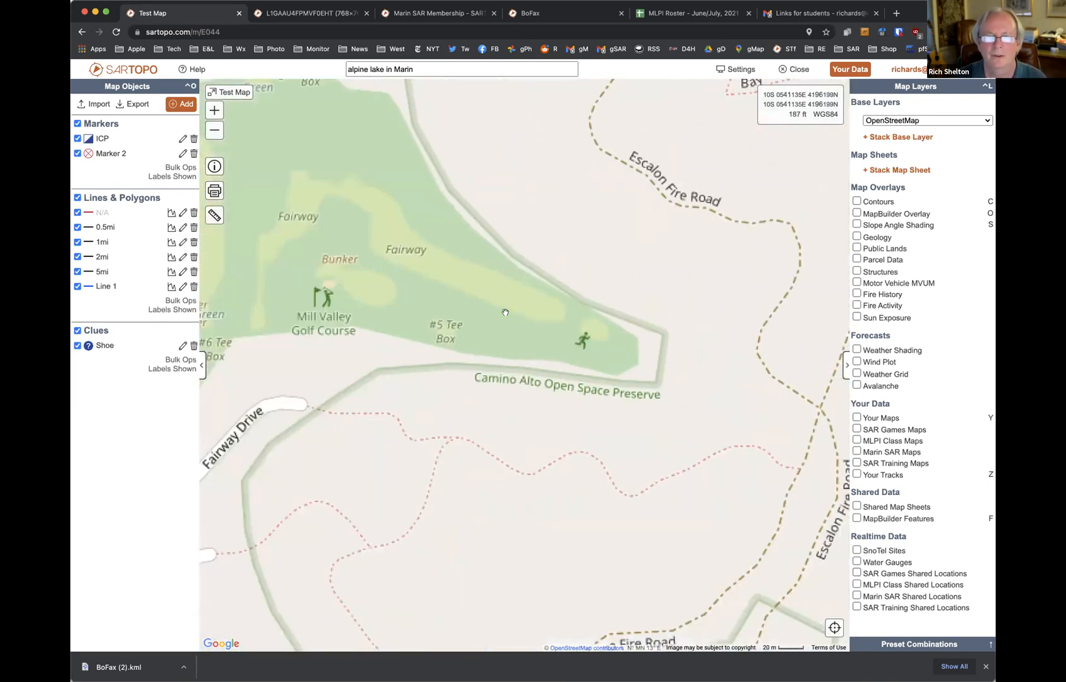
Find Alpine Lake in Marin again and draw a buffer assignment snapped along Van Wyck Creek from northeast of Serpentine Knoll to the lake
{"action": "left_click", "coordinate": [453, 66]}
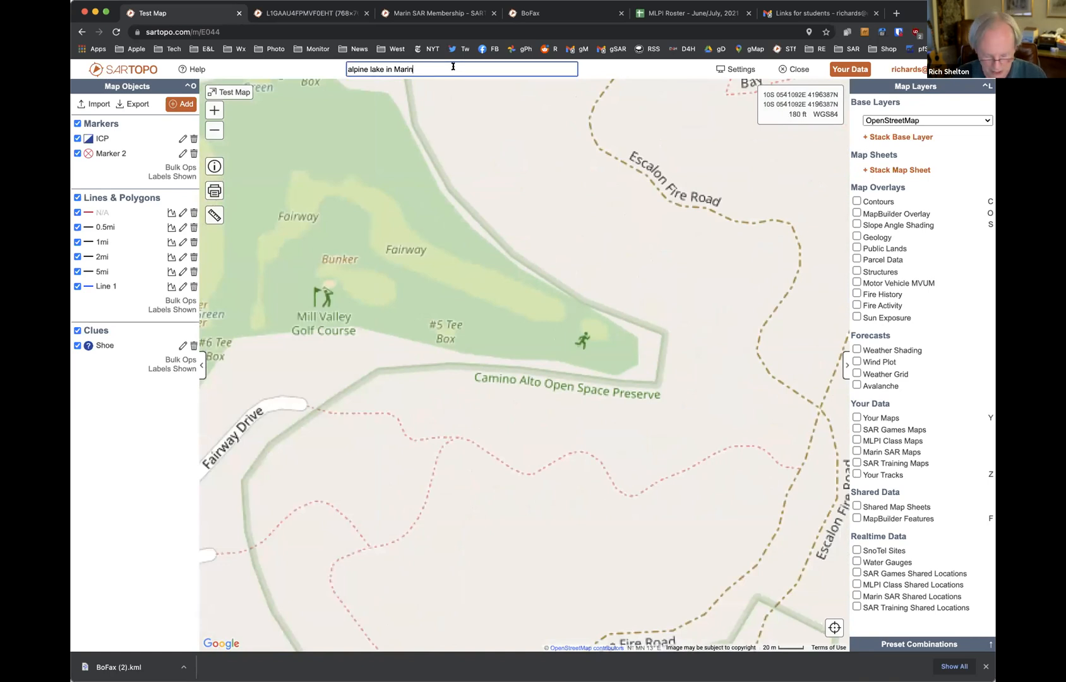
{"action": "key", "text": "Return"}
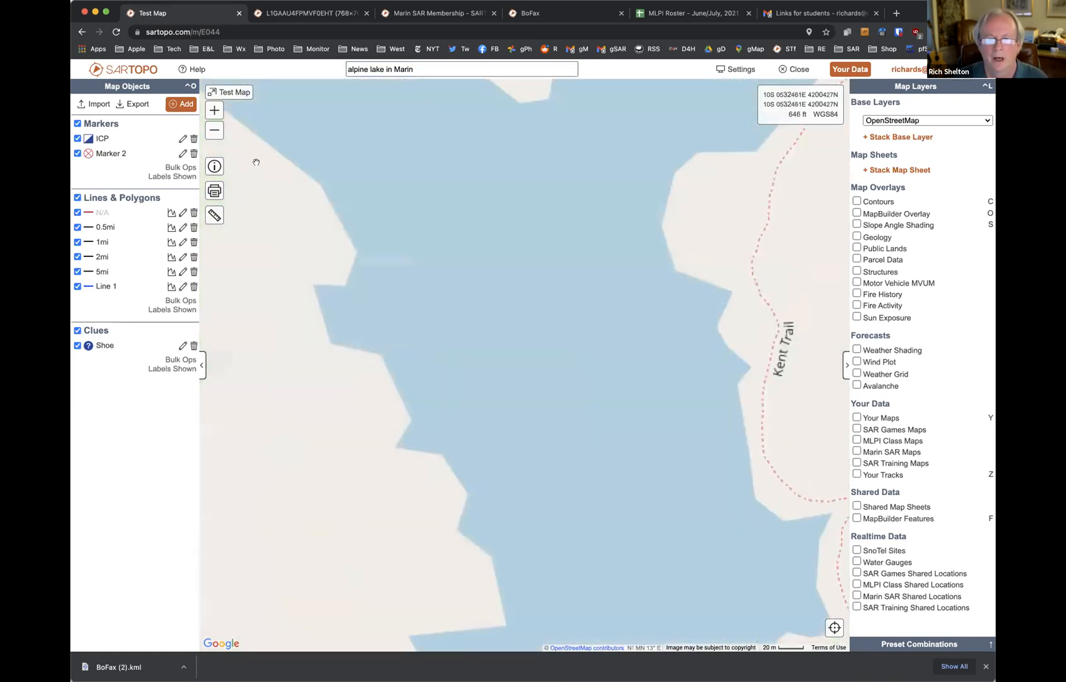
{"action": "left_click", "coordinate": [214, 130]}
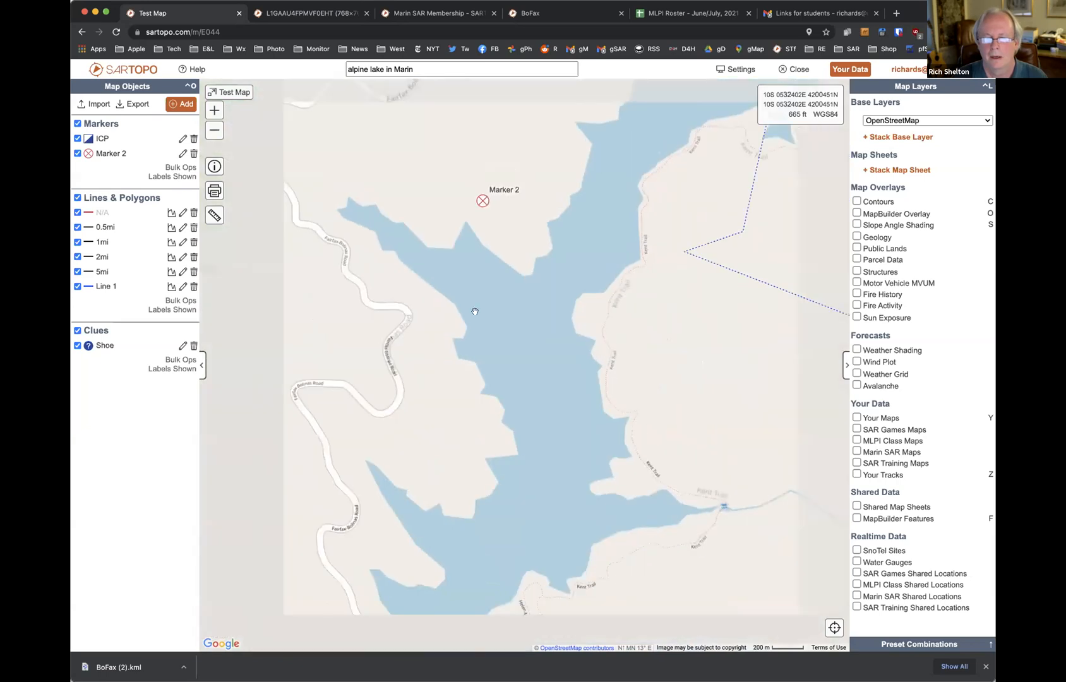
{"action": "left_click", "coordinate": [214, 130]}
{"action": "left_click_drag", "start_coordinate": [728, 365], "coordinate": [647, 317]}
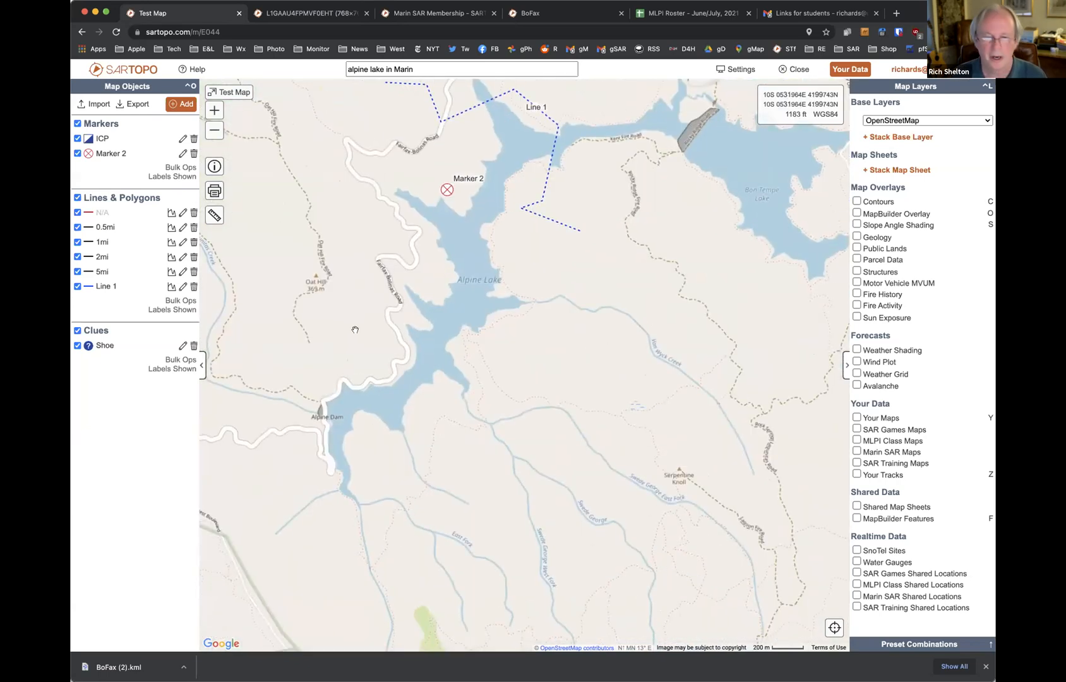
{"action": "key", "text": "shift+a"}
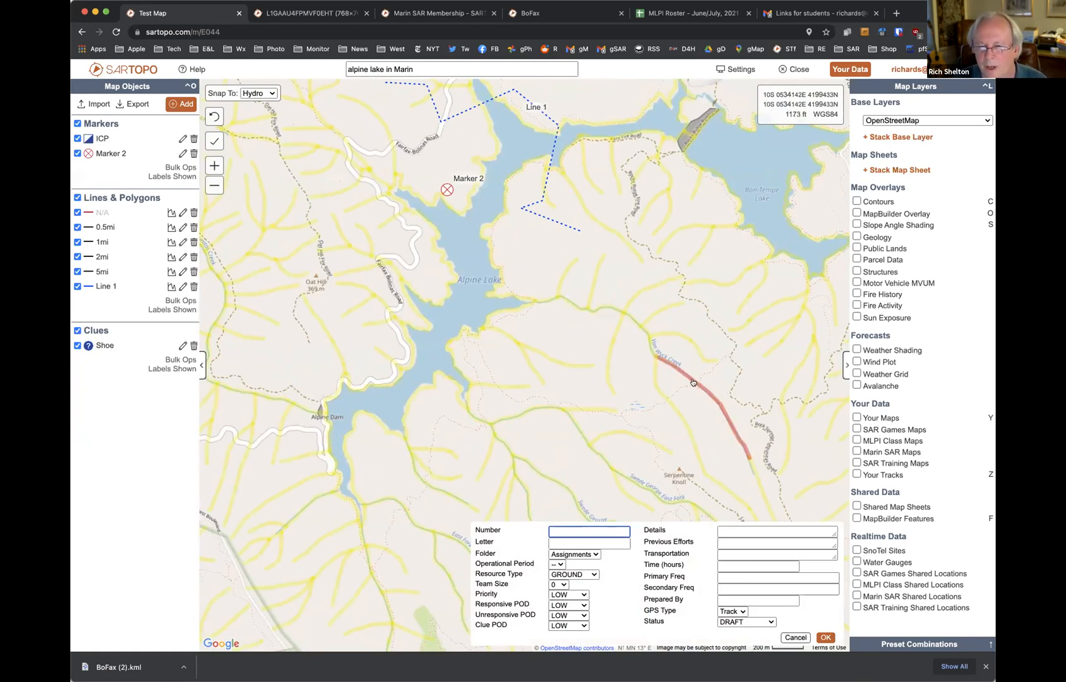
{"action": "left_click", "coordinate": [745, 459]}
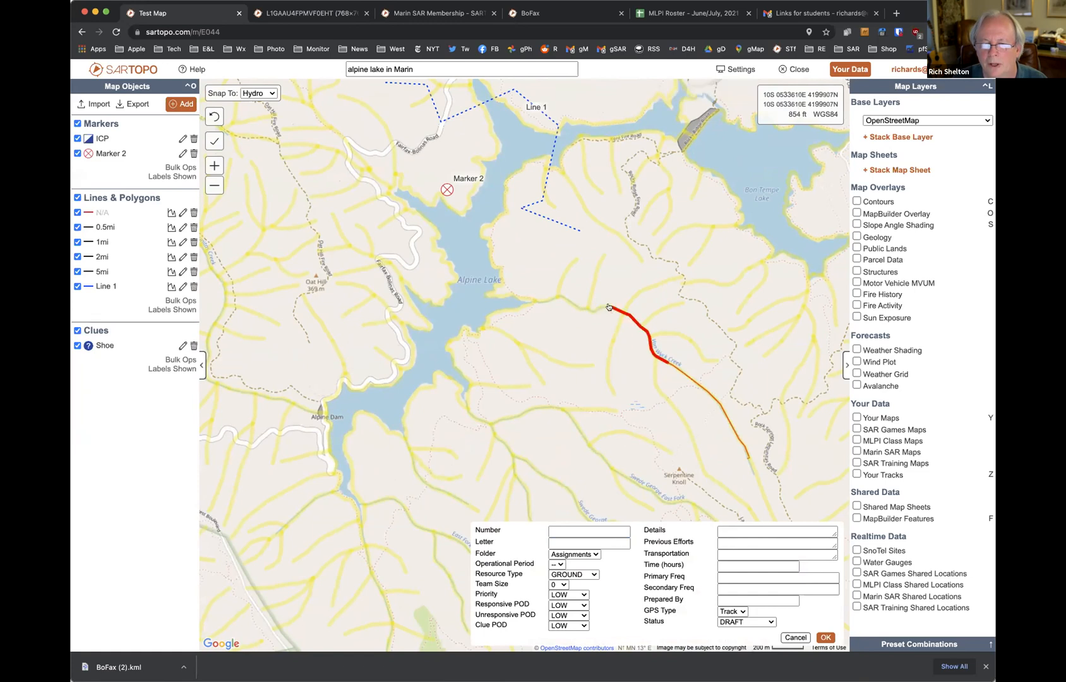
{"action": "left_click", "coordinate": [609, 307]}
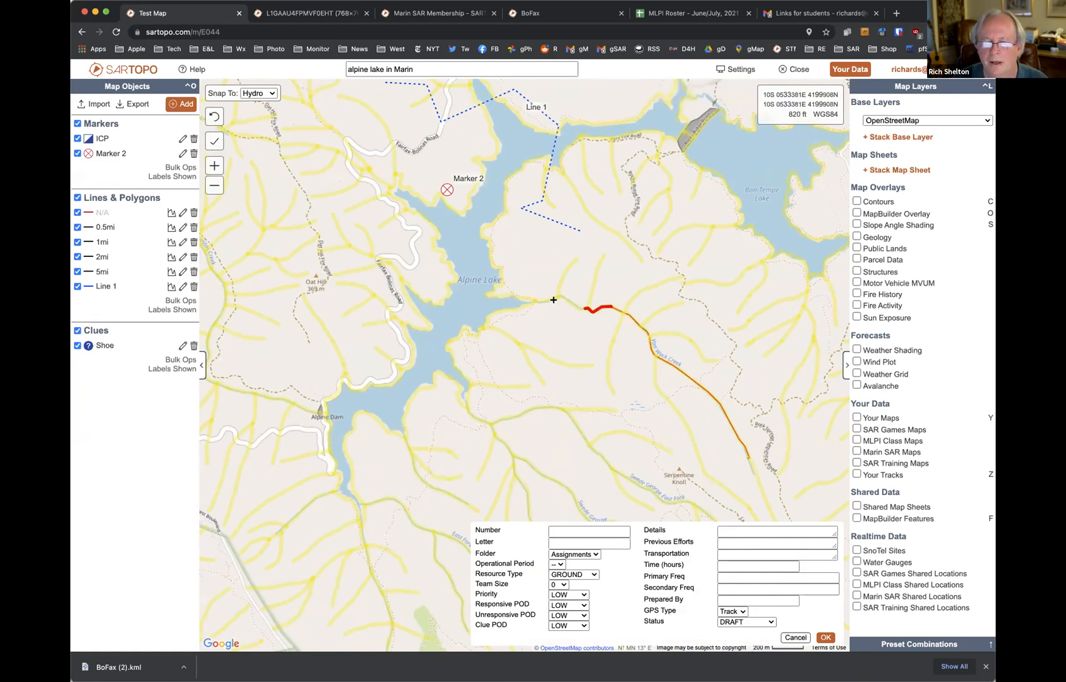
{"action": "left_click", "coordinate": [554, 296]}
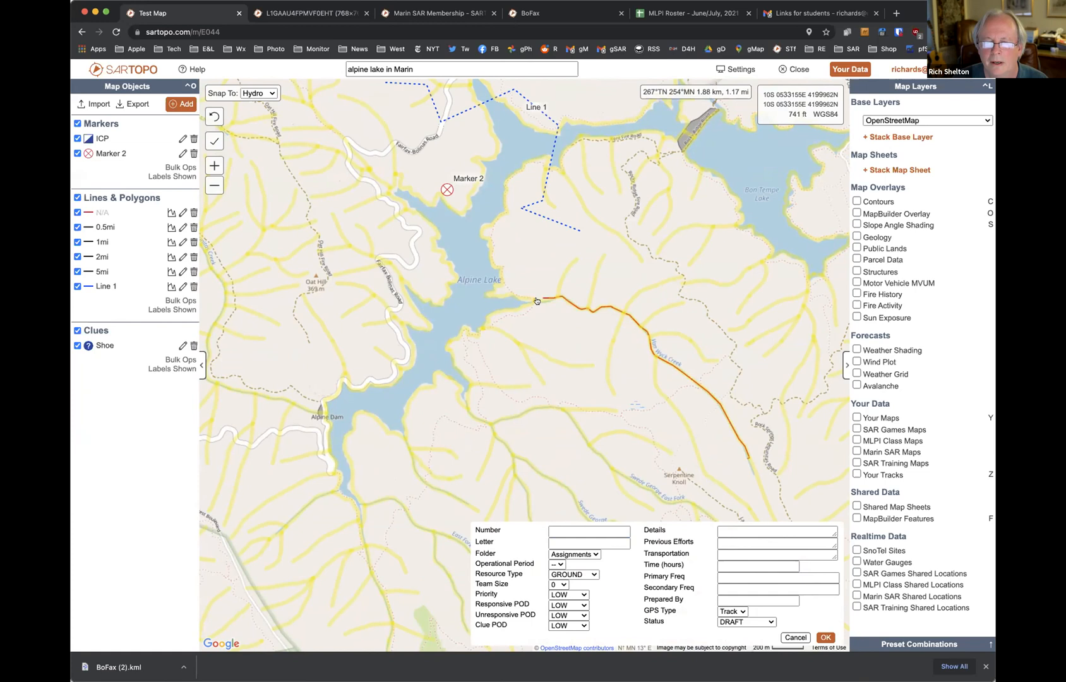
{"action": "left_click", "coordinate": [529, 299]}
{"action": "double_click", "coordinate": [530, 303]}
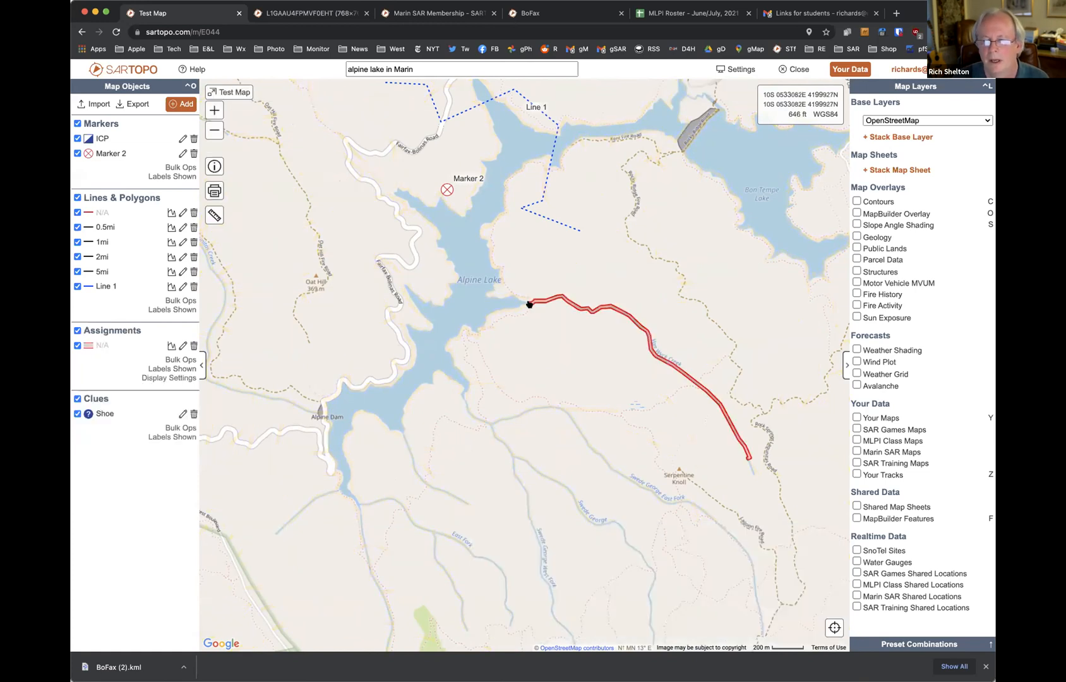
Inspect the buffer assignment along Van Wyck Creek up close and in its surroundings
{"action": "double_click", "coordinate": [214, 106]}
{"action": "left_click_drag", "start_coordinate": [672, 229], "coordinate": [460, 409]}
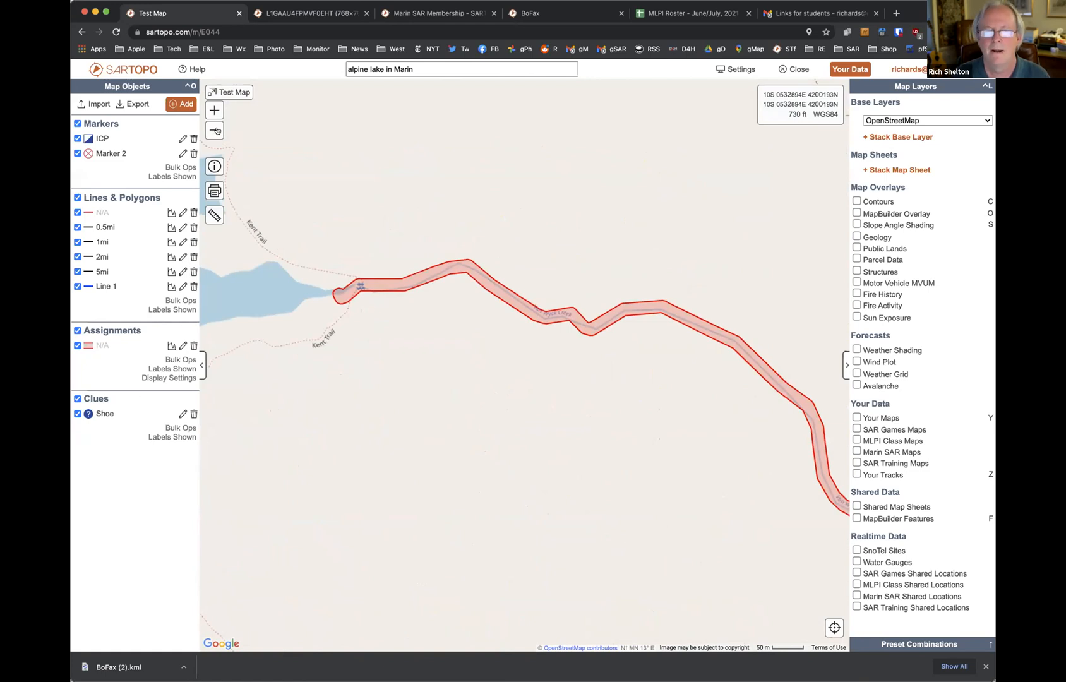
{"action": "left_click", "coordinate": [215, 129]}
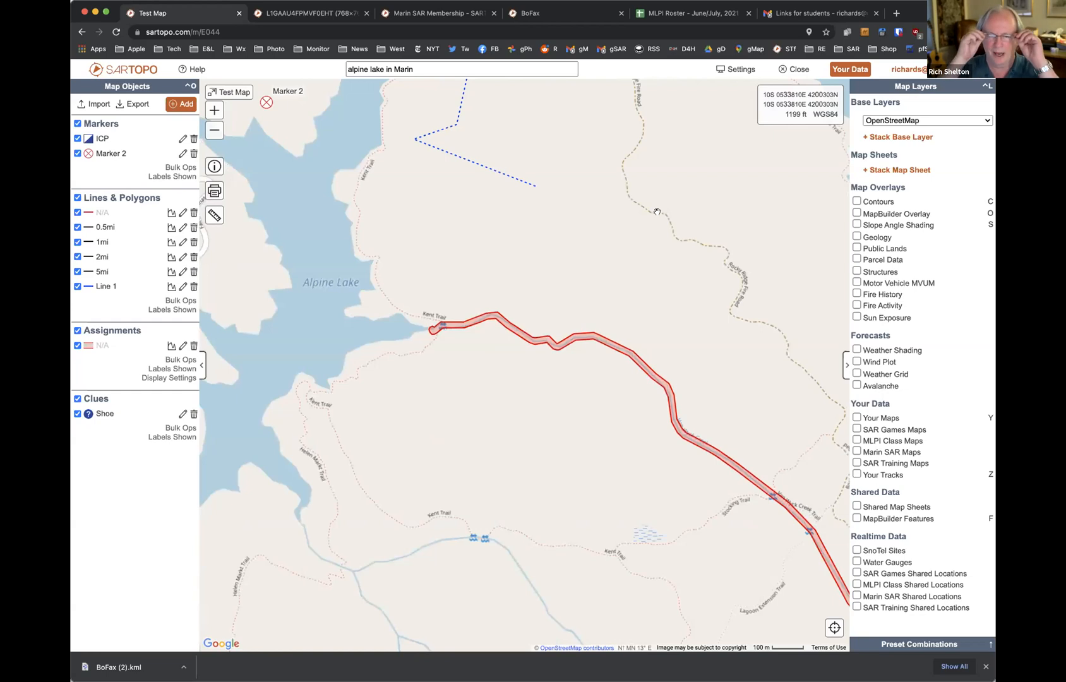
{"action": "left_click", "coordinate": [216, 132]}
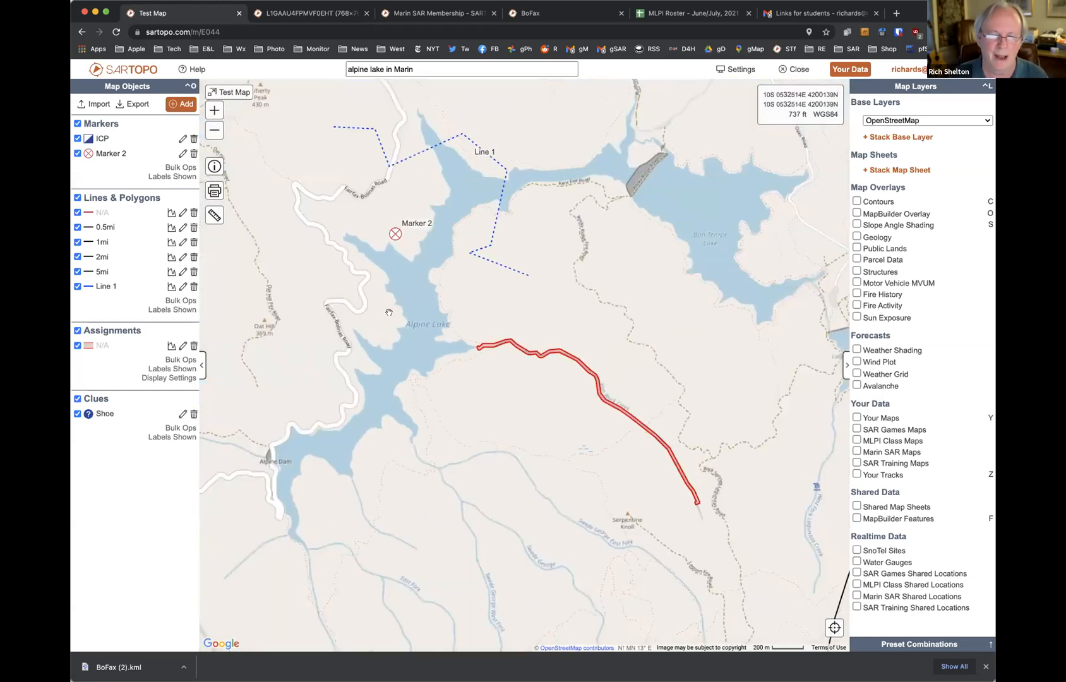
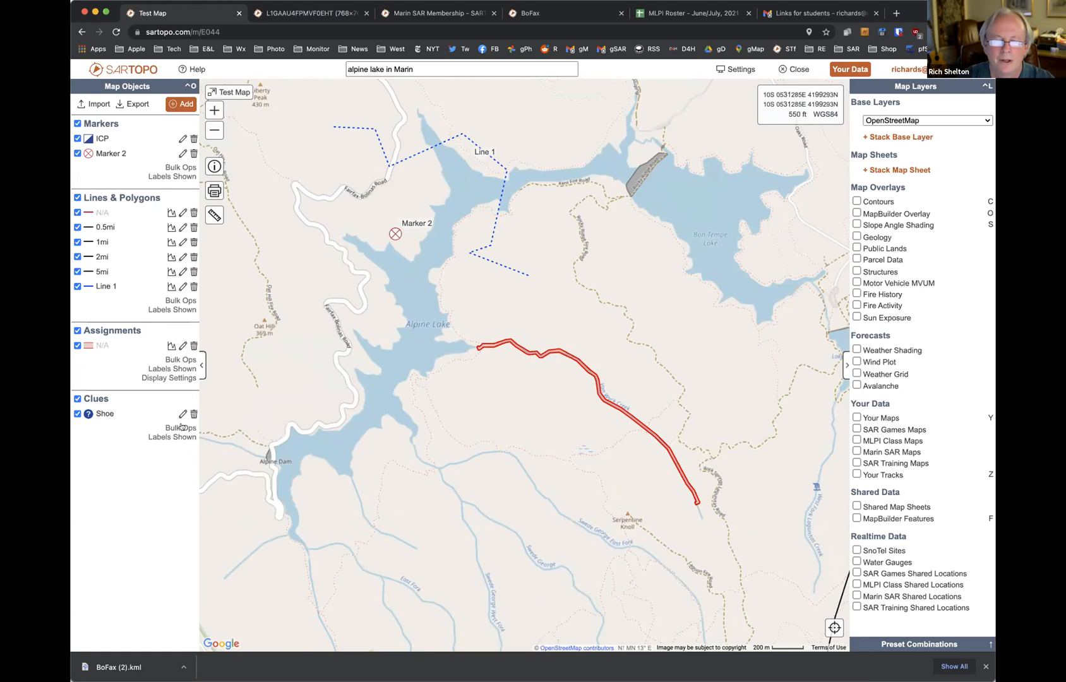
Add an operational period named OP 1 with the colour blue
{"action": "left_click", "coordinate": [179, 104]}
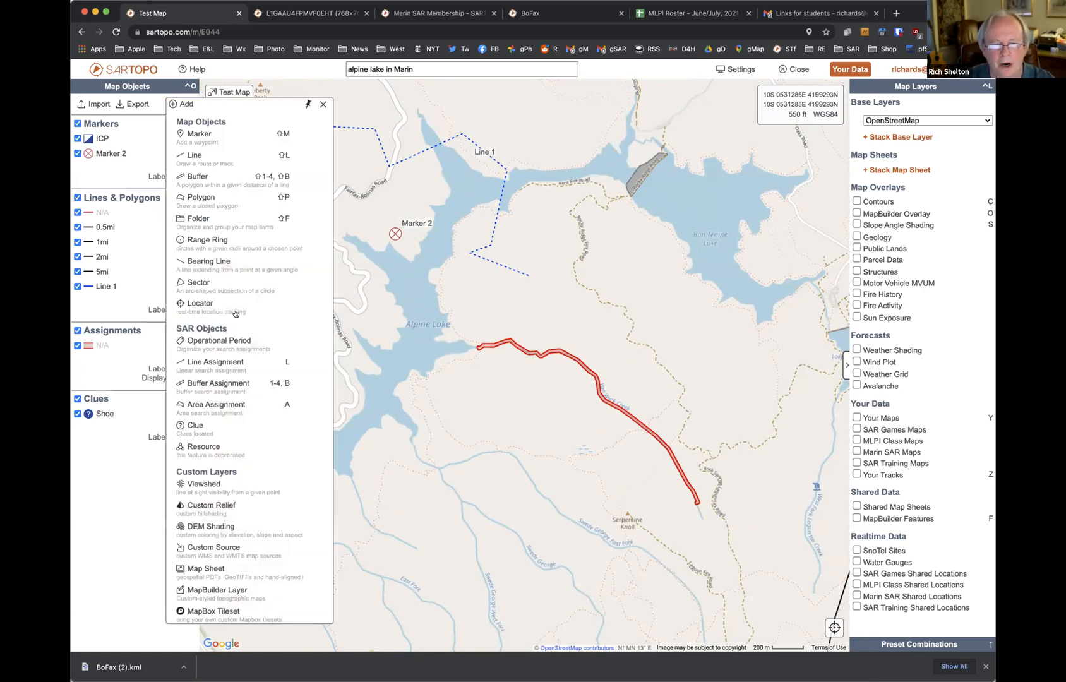
{"action": "left_click", "coordinate": [219, 341]}
{"action": "type", "text": "OP 1"}
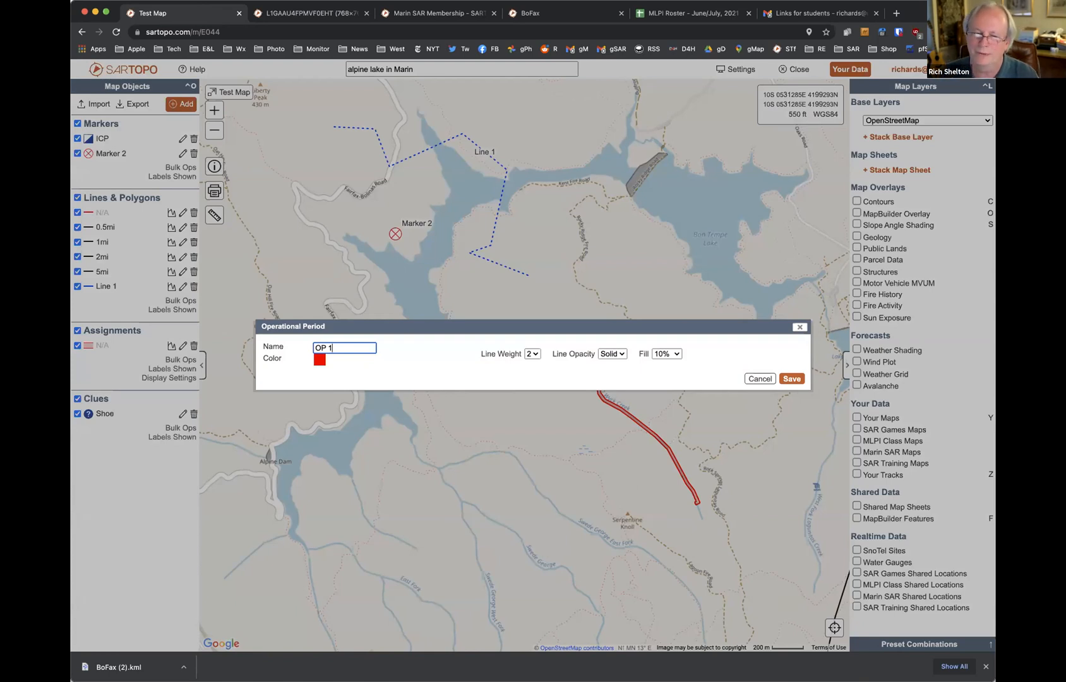
{"action": "left_click", "coordinate": [315, 360]}
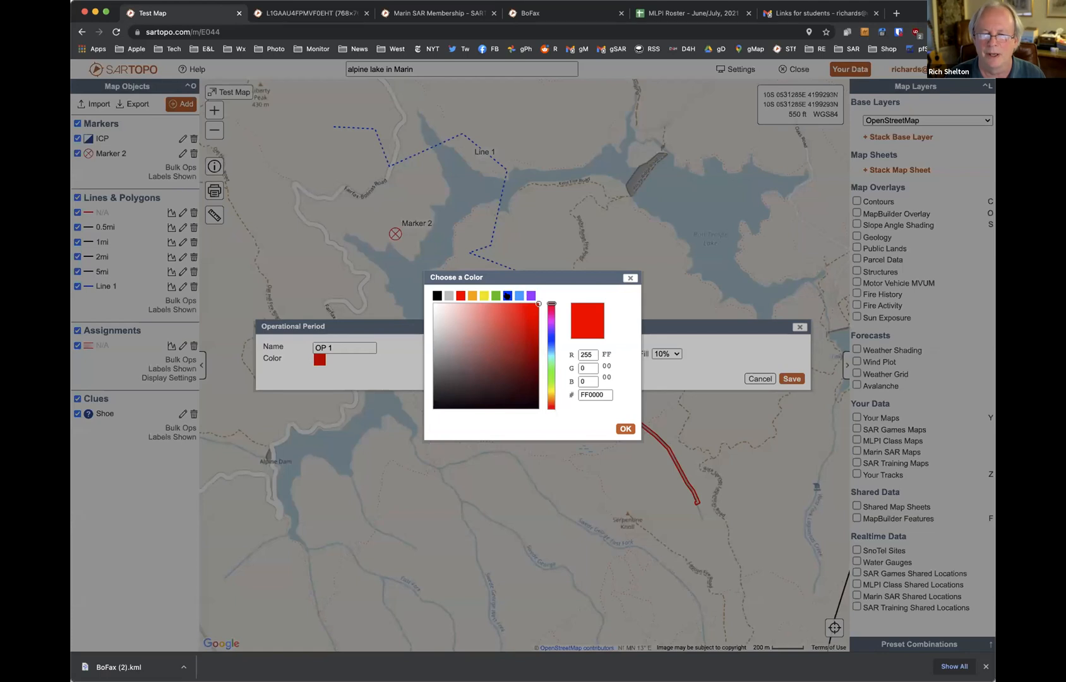
{"action": "left_click", "coordinate": [508, 296]}
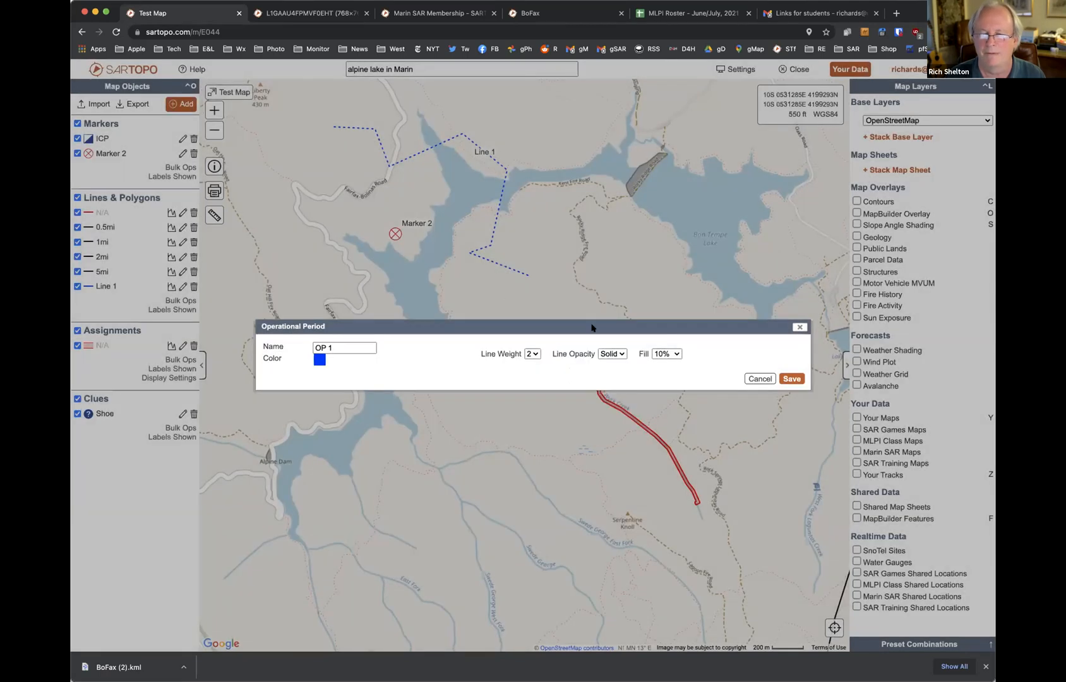
{"action": "left_click", "coordinate": [791, 379]}
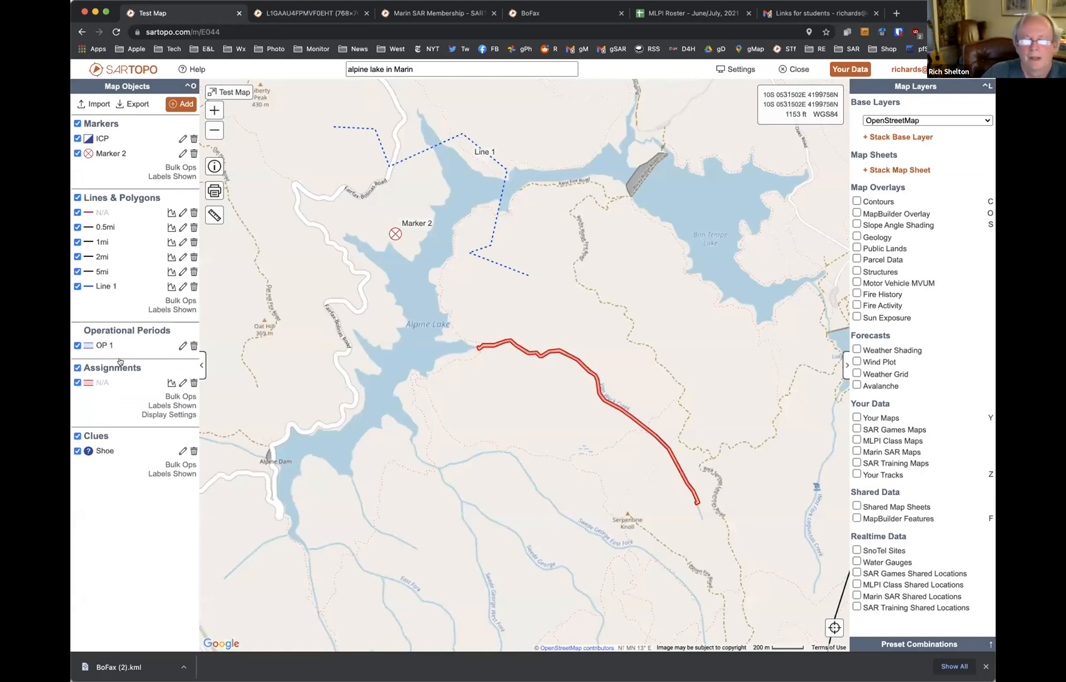
Edit the unnamed Van Wyck Creek assignment, giving it the letter AA, no number, and operational period OP 1
{"action": "right_click", "coordinate": [618, 408]}
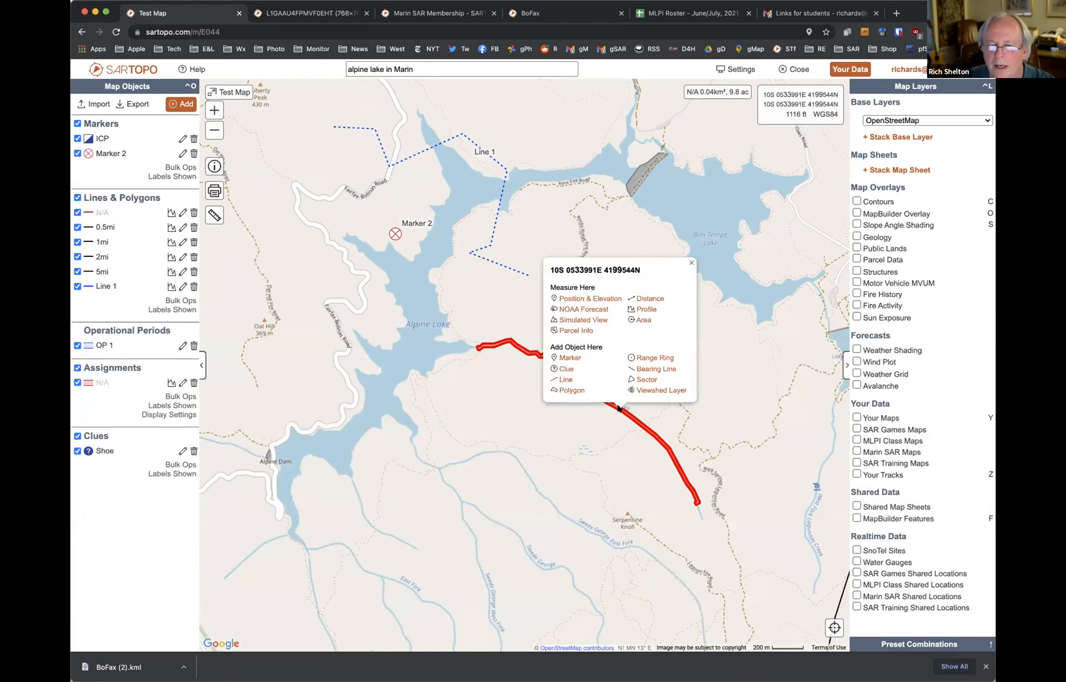
{"action": "left_click", "coordinate": [601, 415]}
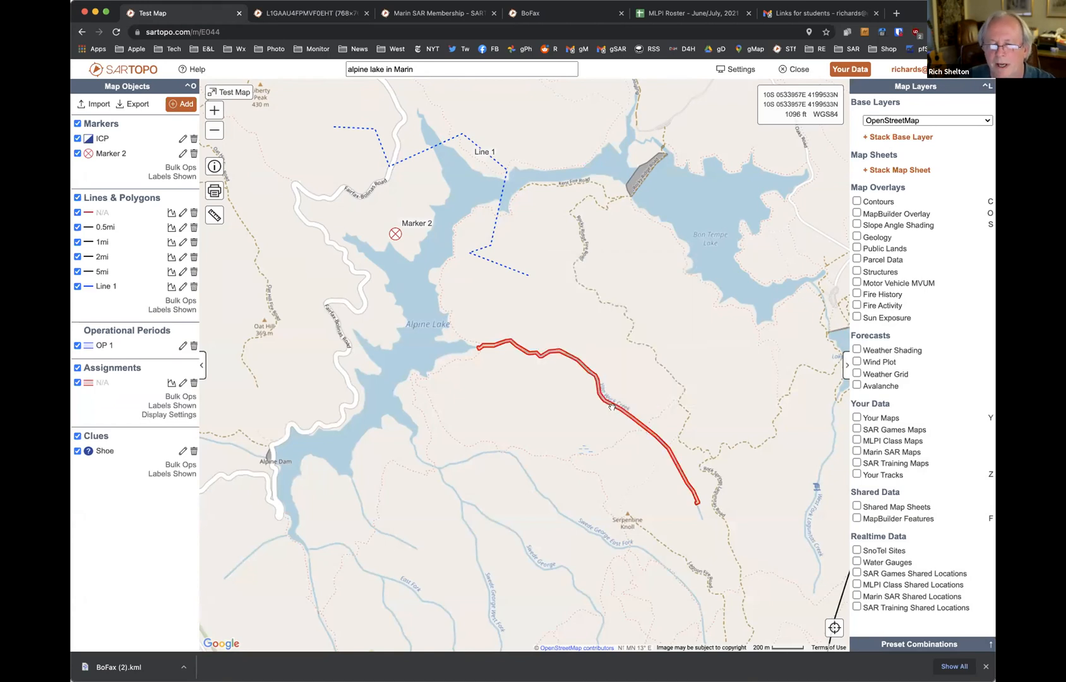
{"action": "left_click", "coordinate": [611, 406]}
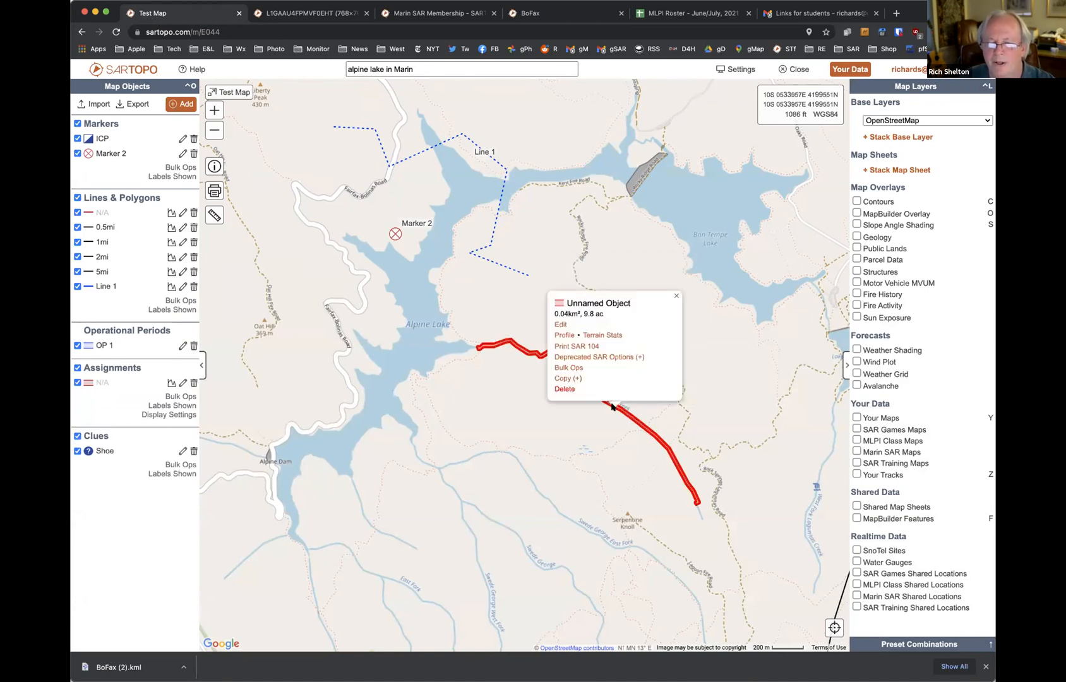
{"action": "left_click", "coordinate": [559, 324]}
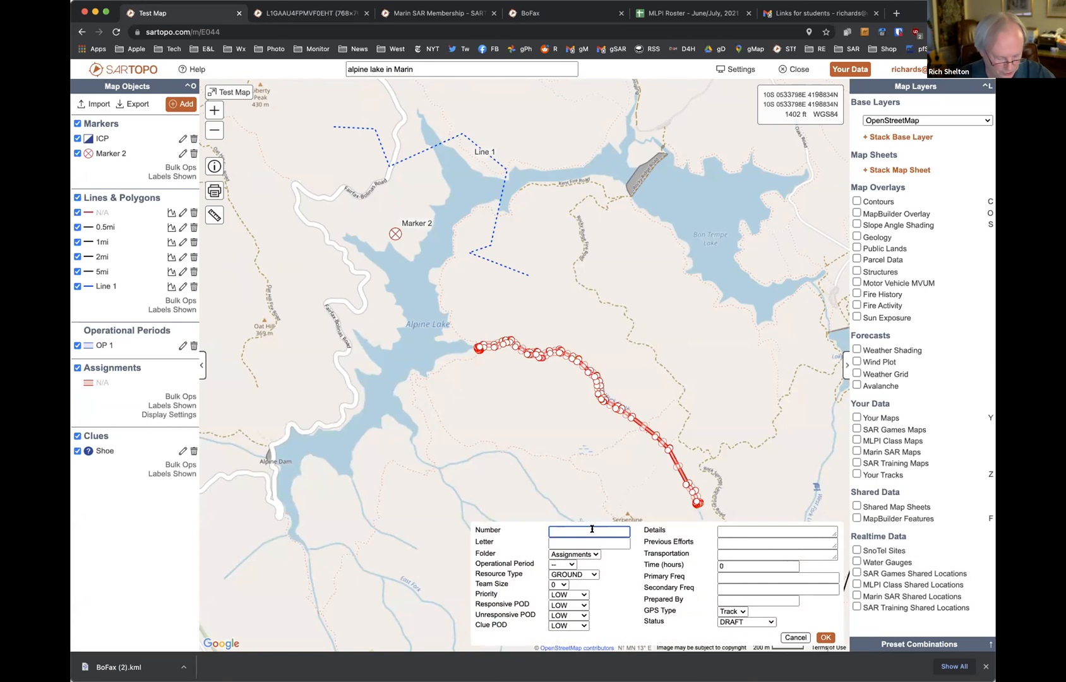
{"action": "type", "text": "AA"}
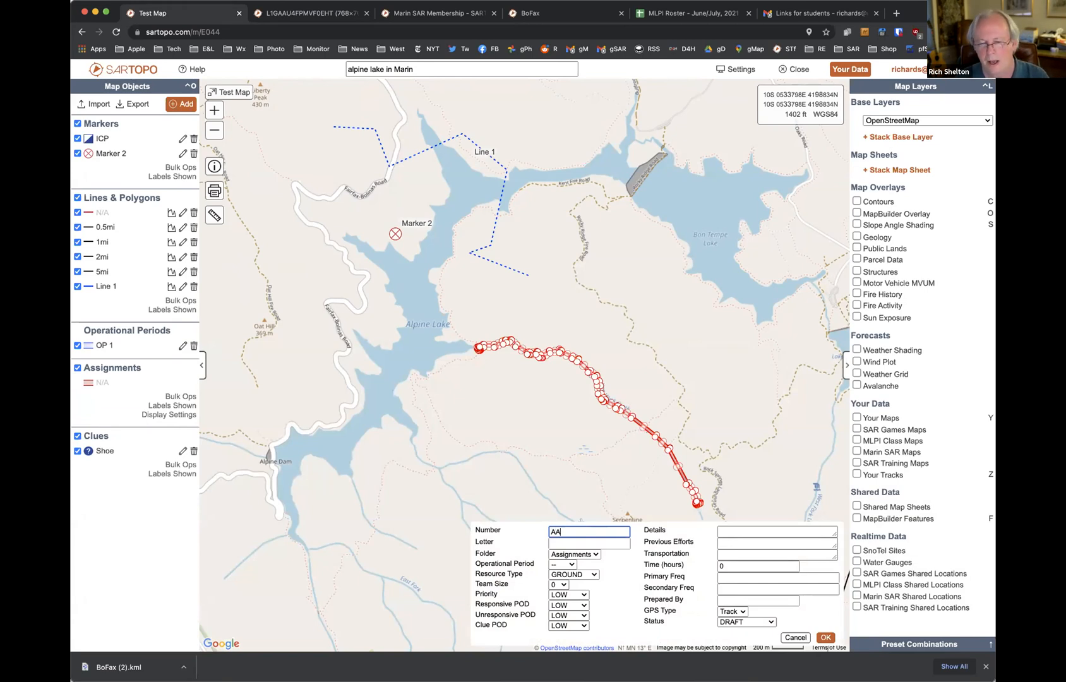
{"action": "key", "text": "Tab"}
{"action": "type", "text": "AA"}
{"action": "left_click_drag", "start_coordinate": [575, 532], "coordinate": [527, 533]}
{"action": "key", "text": "BackSpace"}
{"action": "left_click", "coordinate": [574, 564]}
{"action": "left_click", "coordinate": [570, 576]}
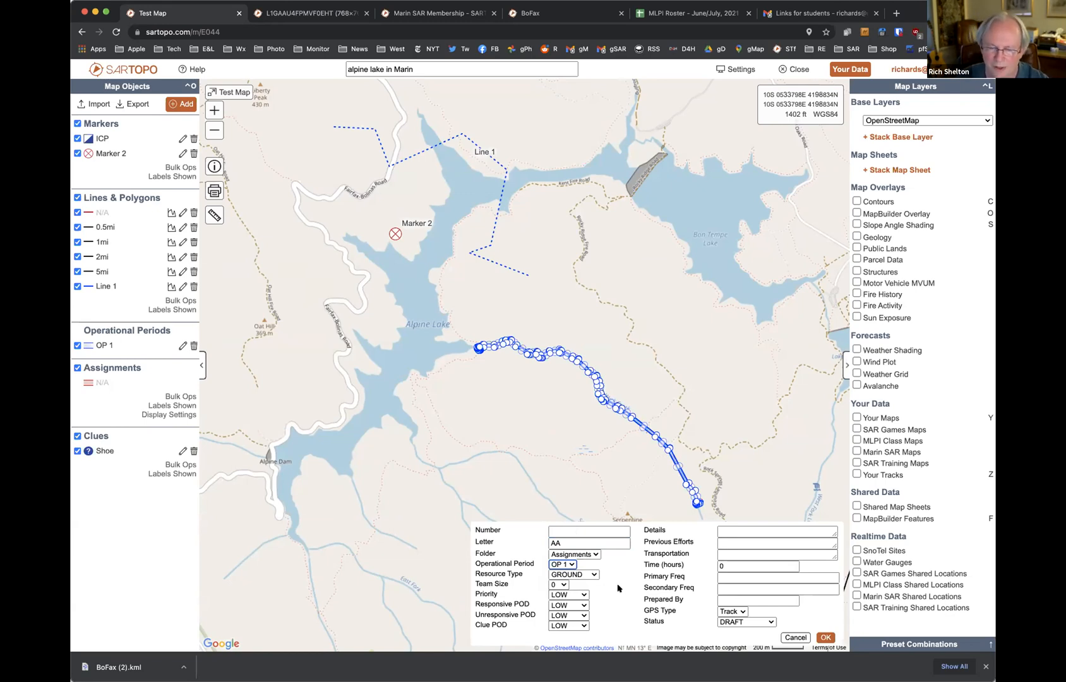
Set the assignment's team size to 4, priority and responsive POD to HIGH, and unresponsive POD to MEDIUM
{"action": "left_click", "coordinate": [564, 584]}
{"action": "left_click", "coordinate": [560, 630]}
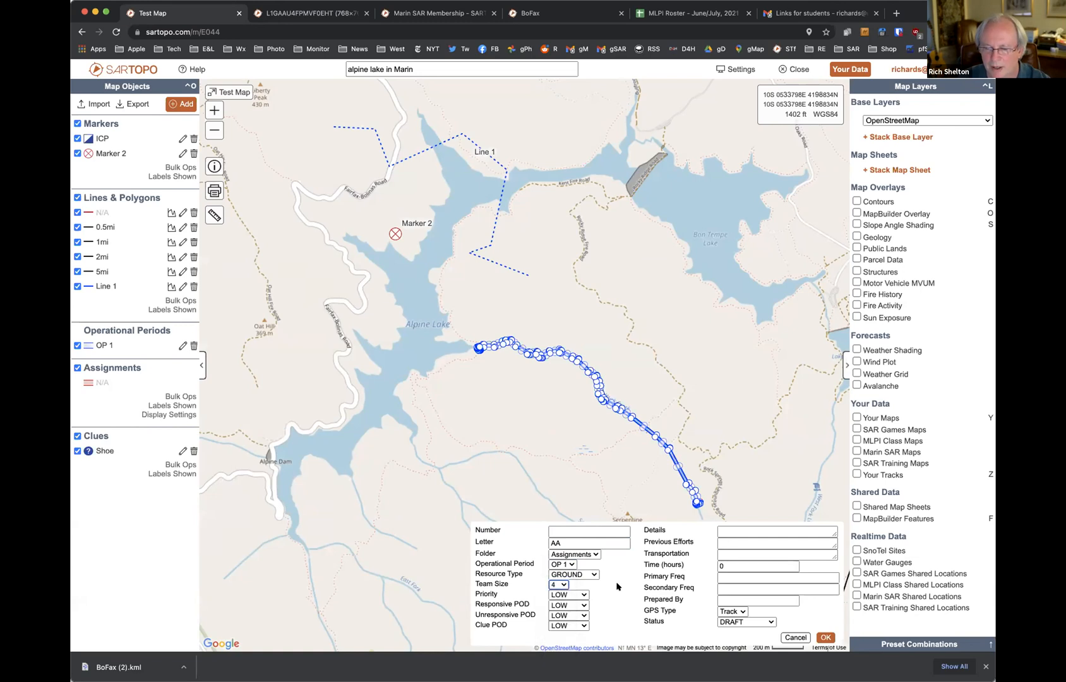
{"action": "left_click", "coordinate": [581, 595]}
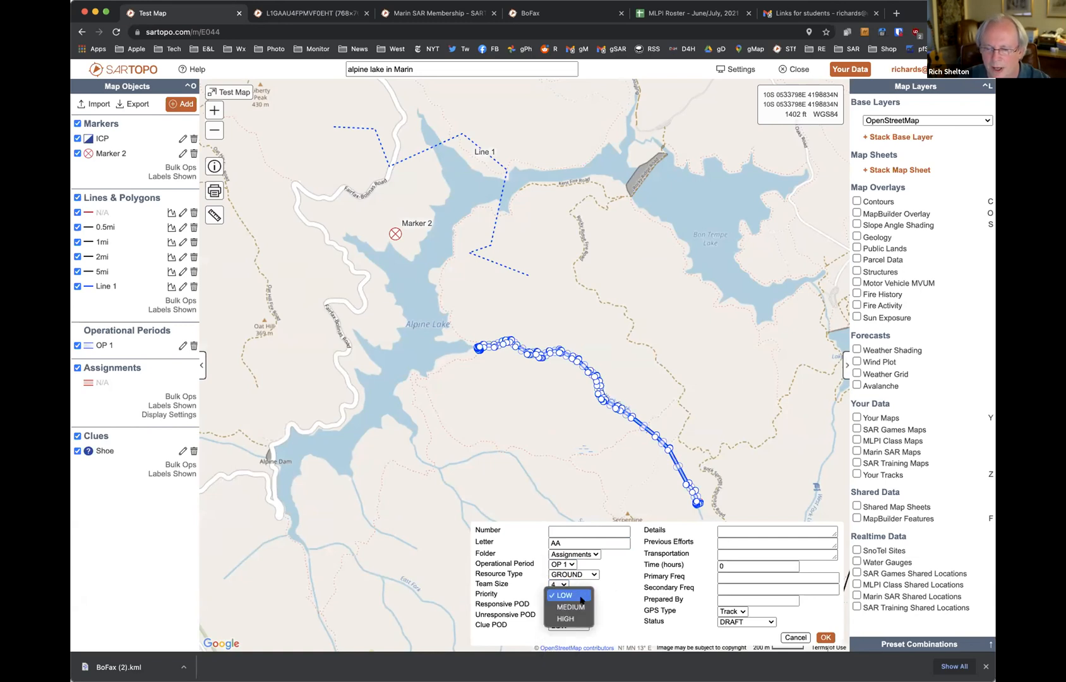
{"action": "left_click", "coordinate": [580, 619]}
{"action": "left_click", "coordinate": [579, 605]}
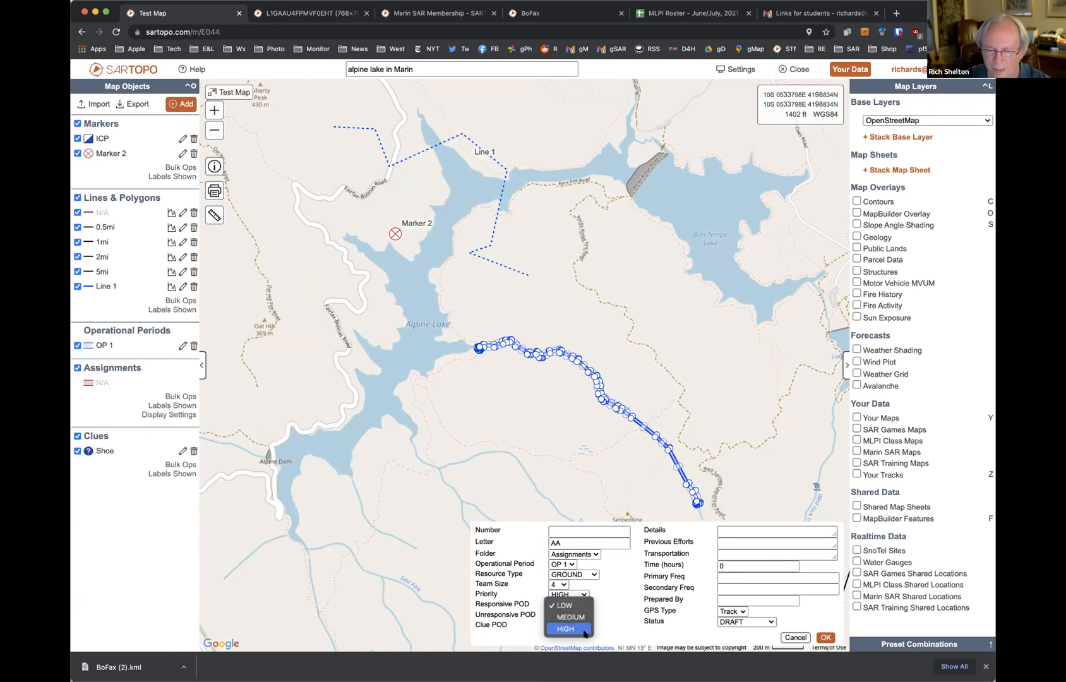
{"action": "left_click", "coordinate": [585, 630]}
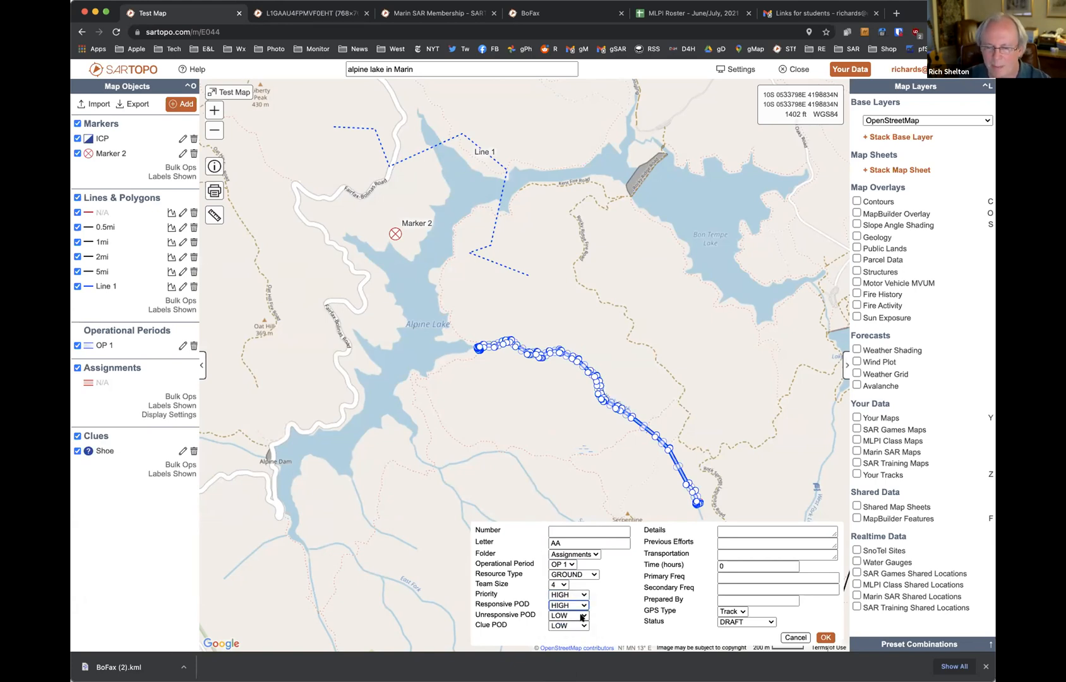
{"action": "left_click", "coordinate": [582, 616]}
{"action": "left_click", "coordinate": [581, 626]}
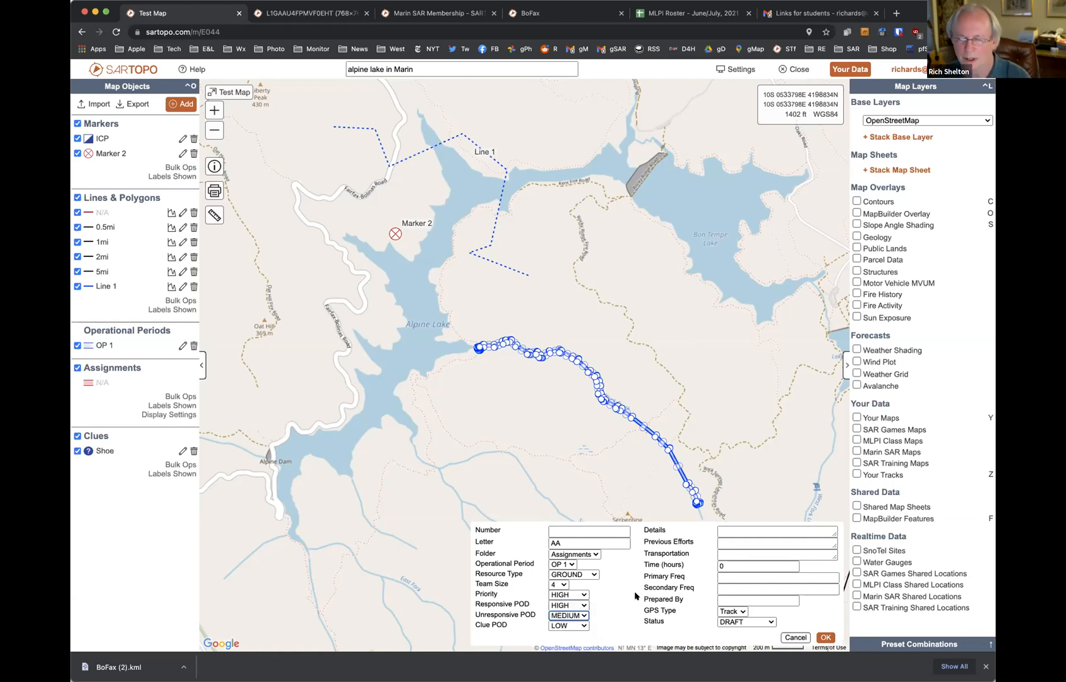
Enter "Search 50ft either povfjkasdfjsadflkd" as the assignment's details
{"action": "left_click", "coordinate": [744, 531]}
{"action": "type", "text": "Search"}
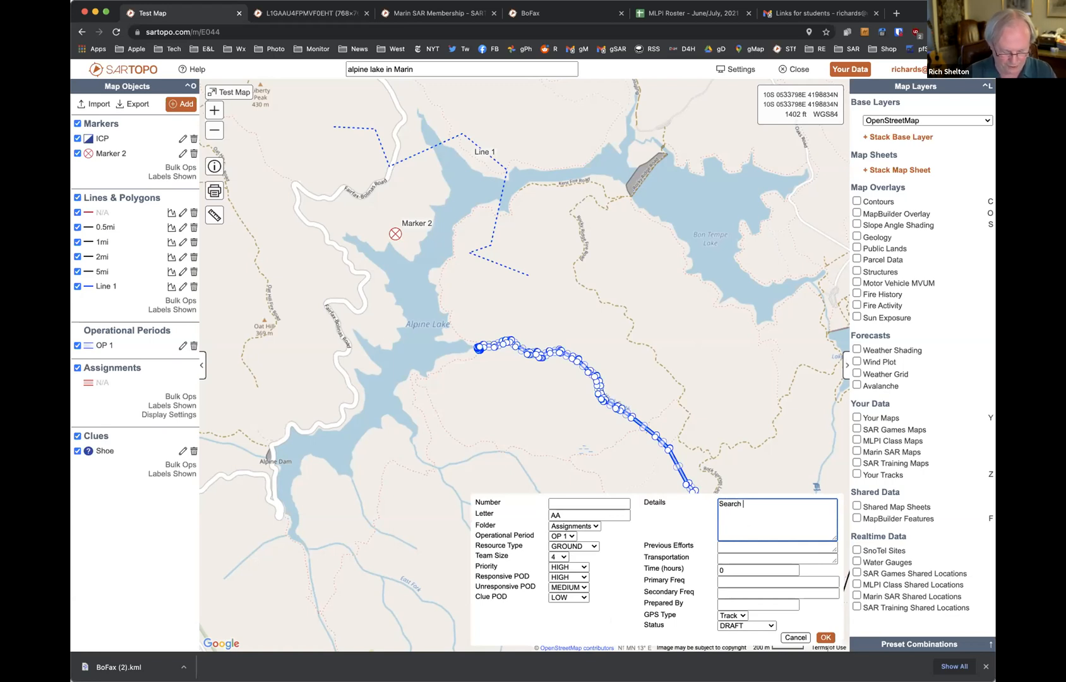
{"action": "type", "text": " 50ft eithe"}
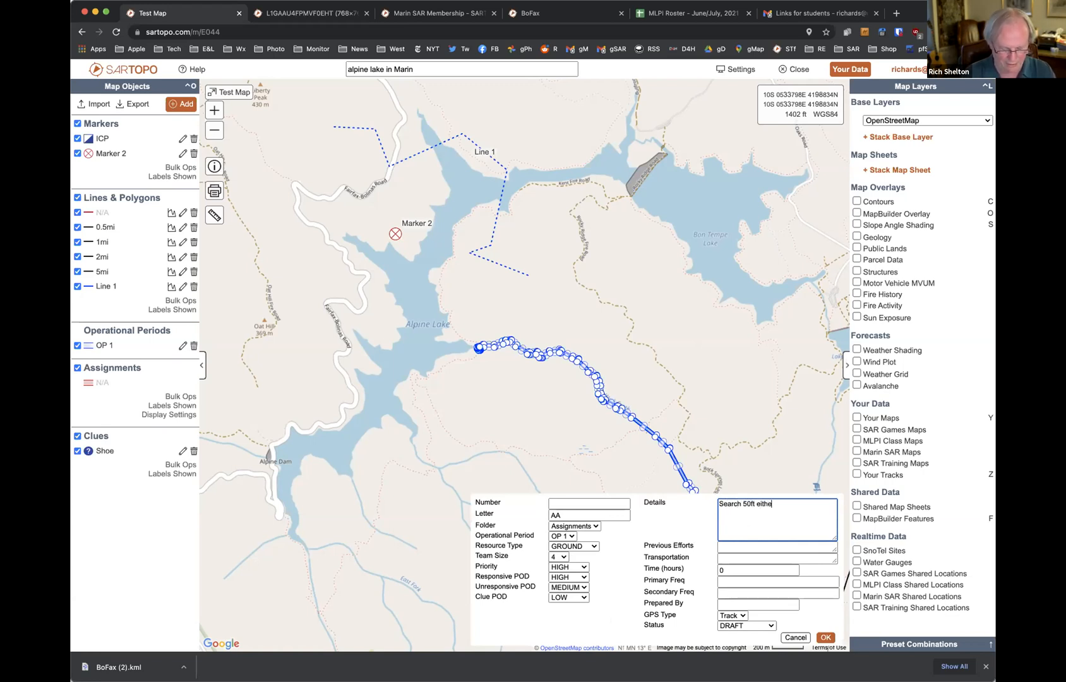
{"action": "type", "text": "r povfjkasdfjsadflkd"}
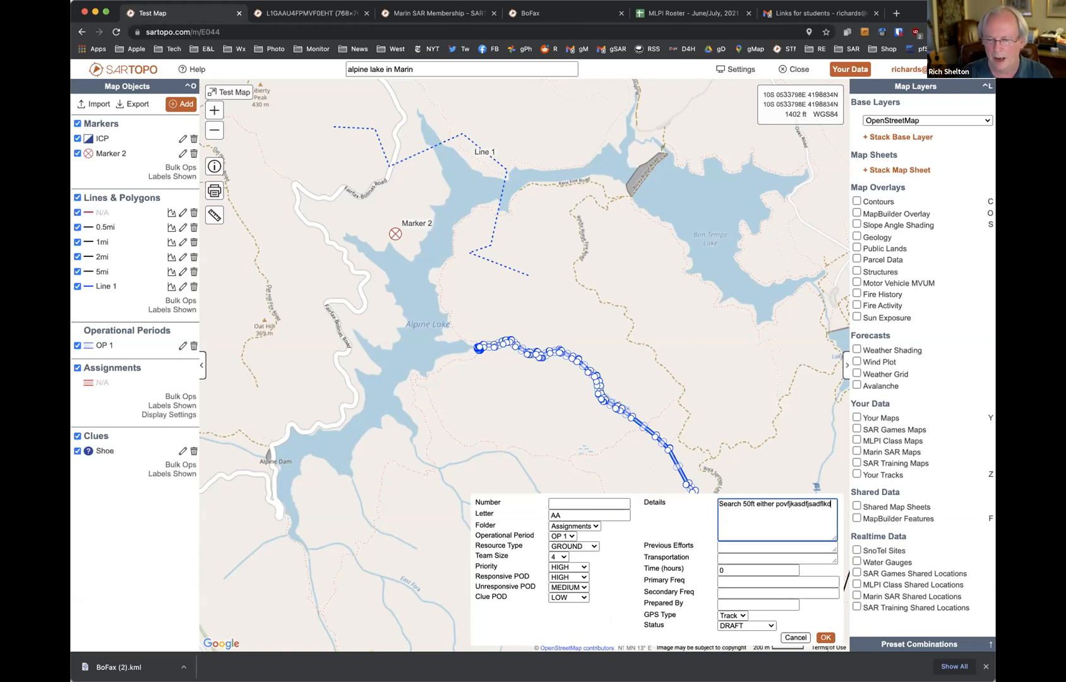
Fill in previous efforts "no", transportation "self" and primary frequency VTAC36R, and save the assignment
{"action": "left_click", "coordinate": [736, 543]}
{"action": "type", "text": "no"}
{"action": "left_click", "coordinate": [730, 560]}
{"action": "type", "text": "self"}
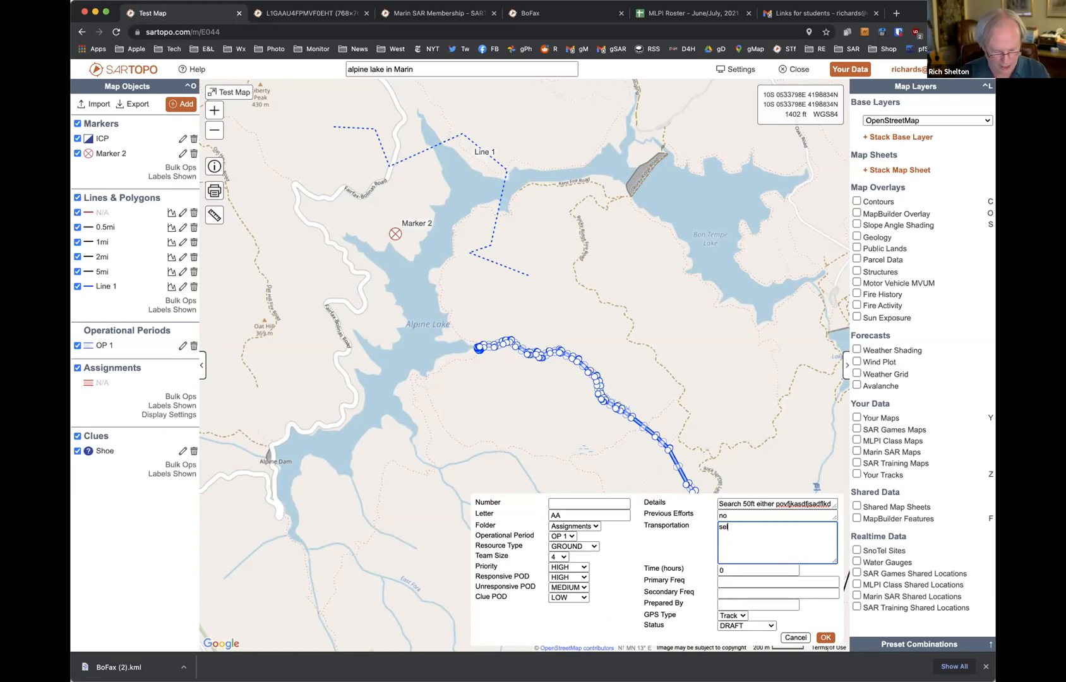
{"action": "left_click", "coordinate": [729, 582]}
{"action": "type", "text": "VT"}
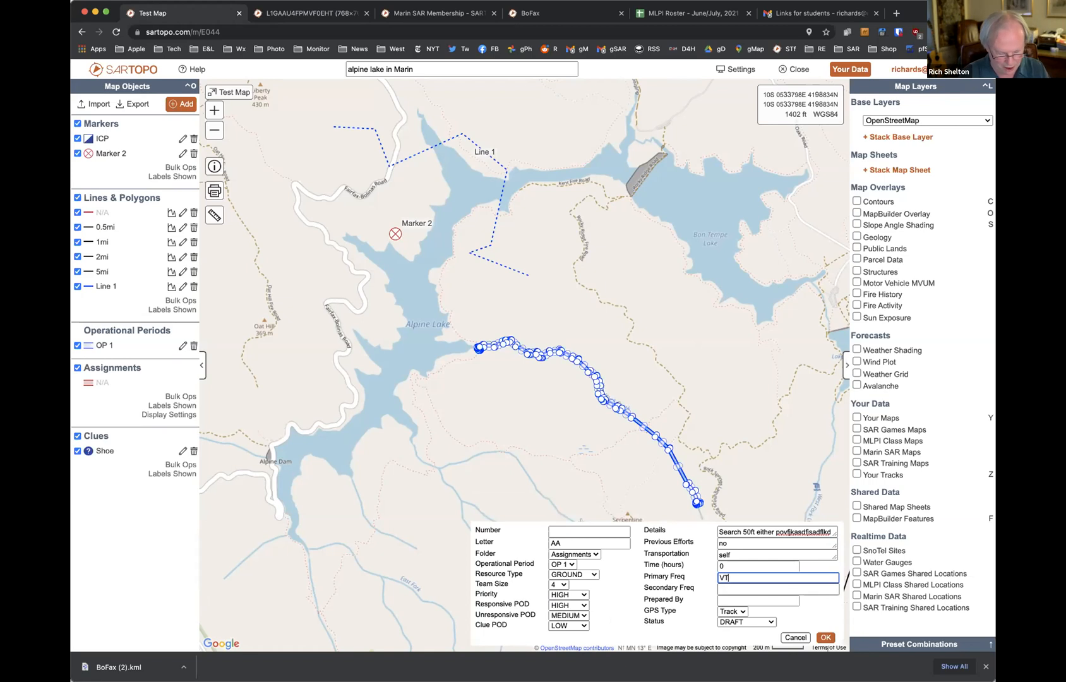
{"action": "type", "text": "AC36R"}
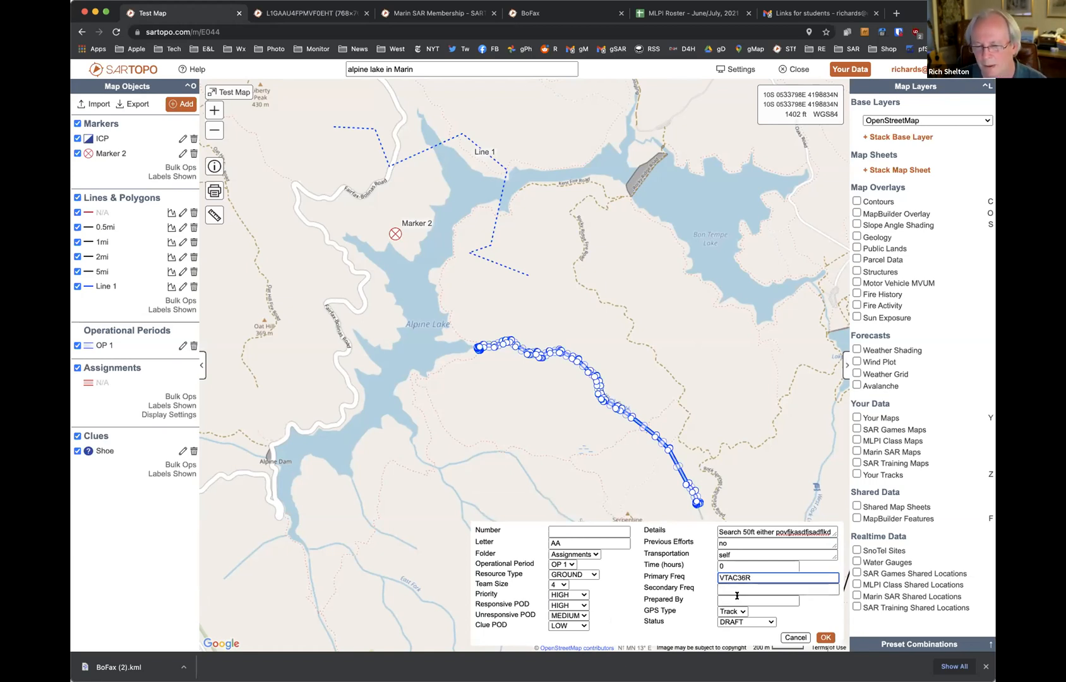
{"action": "left_click", "coordinate": [826, 637]}
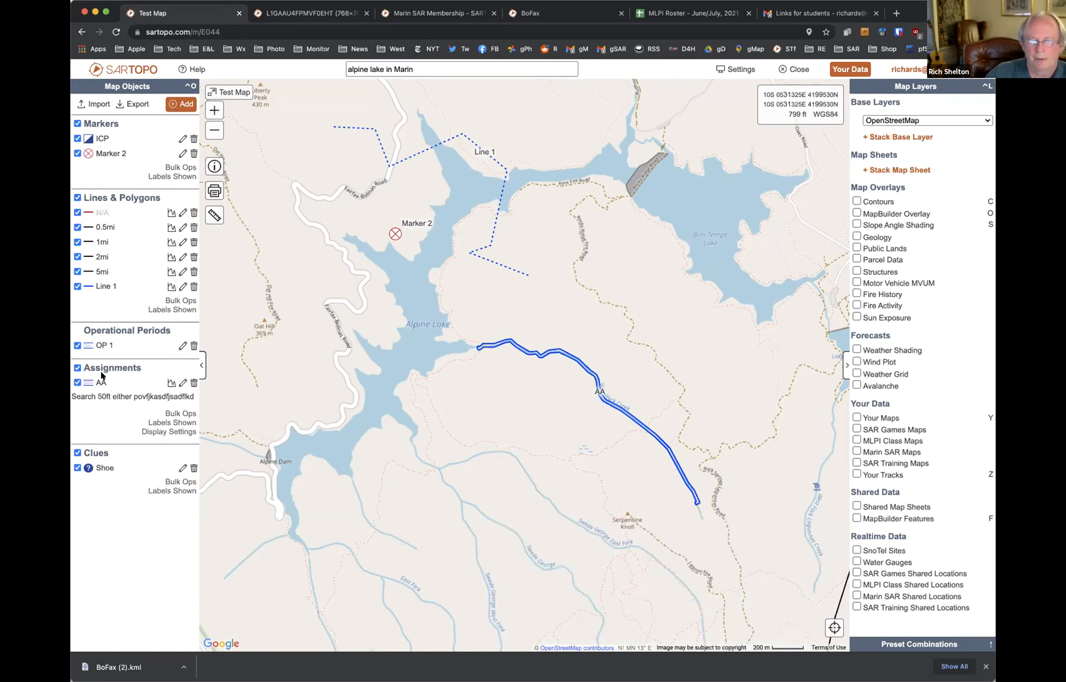
Toggle the visibility of assignment AA and of operational period OP 1 off and on to compare their effect on the map
{"action": "left_click", "coordinate": [77, 381]}
{"action": "left_click", "coordinate": [78, 381]}
{"action": "left_click", "coordinate": [77, 381]}
{"action": "left_click", "coordinate": [77, 381]}
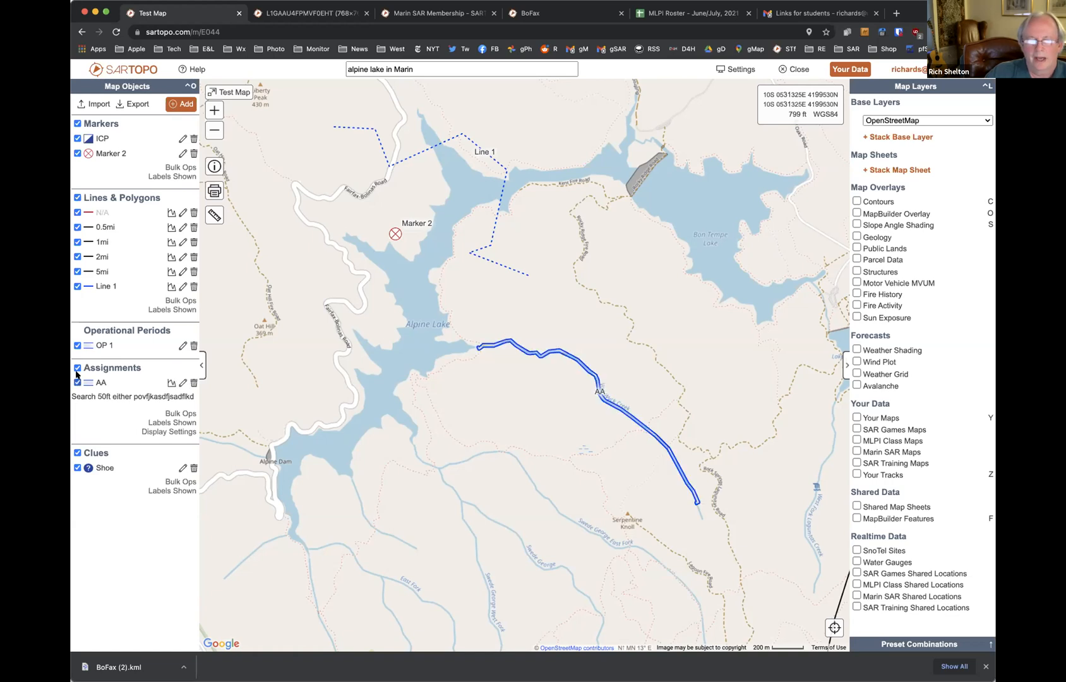
{"action": "left_click", "coordinate": [77, 346]}
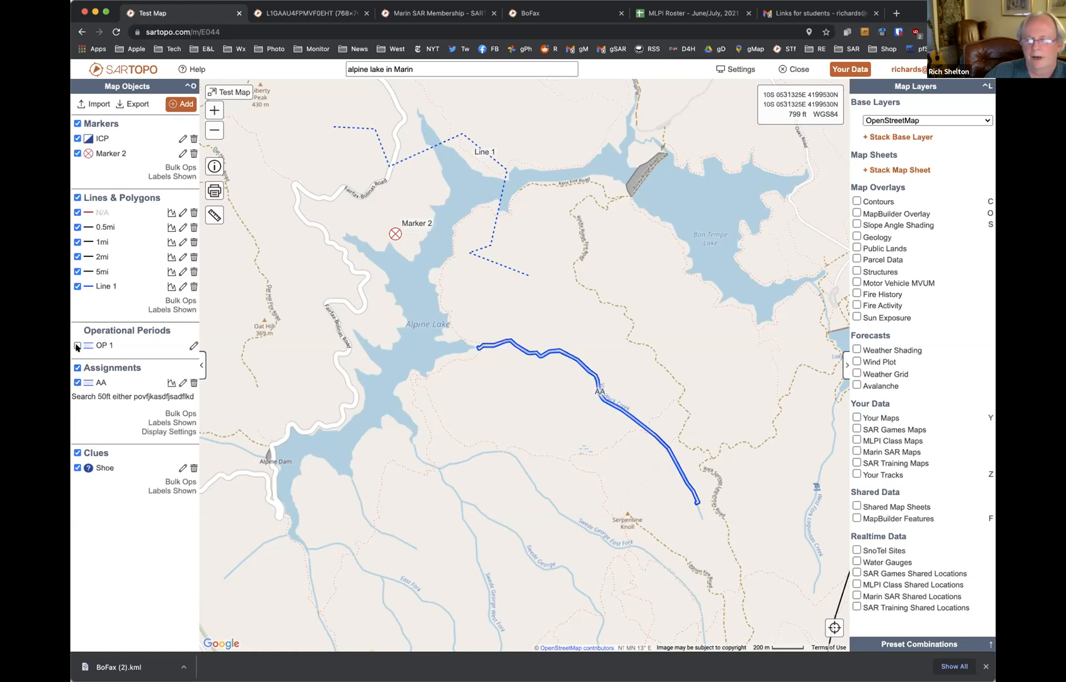
{"action": "left_click", "coordinate": [77, 346]}
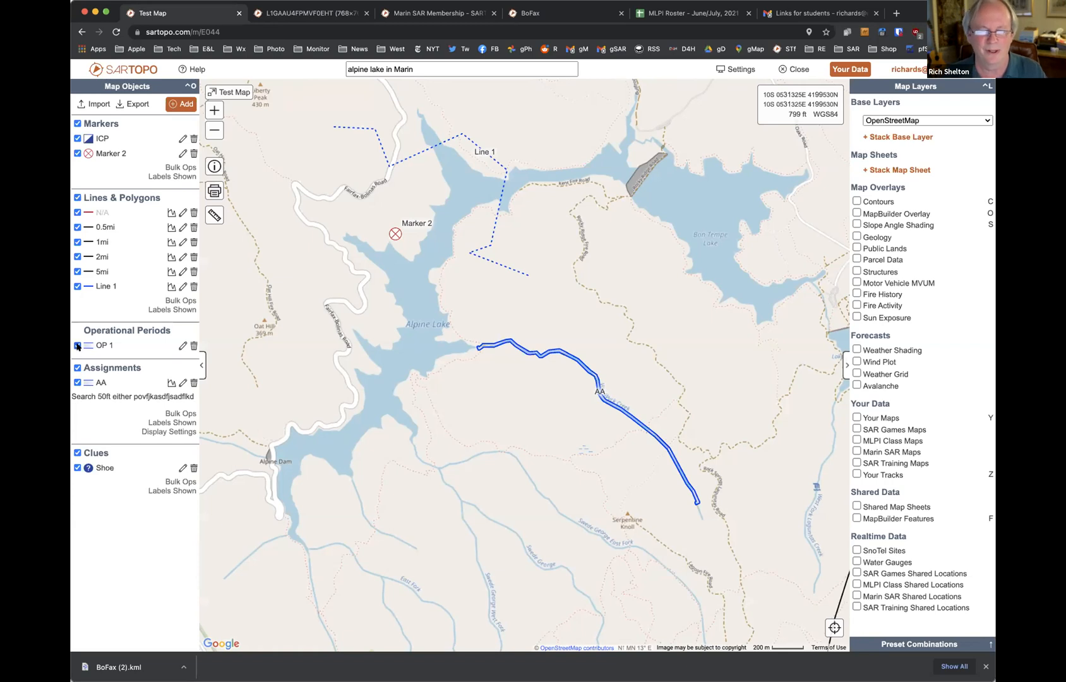
{"action": "left_click", "coordinate": [78, 347]}
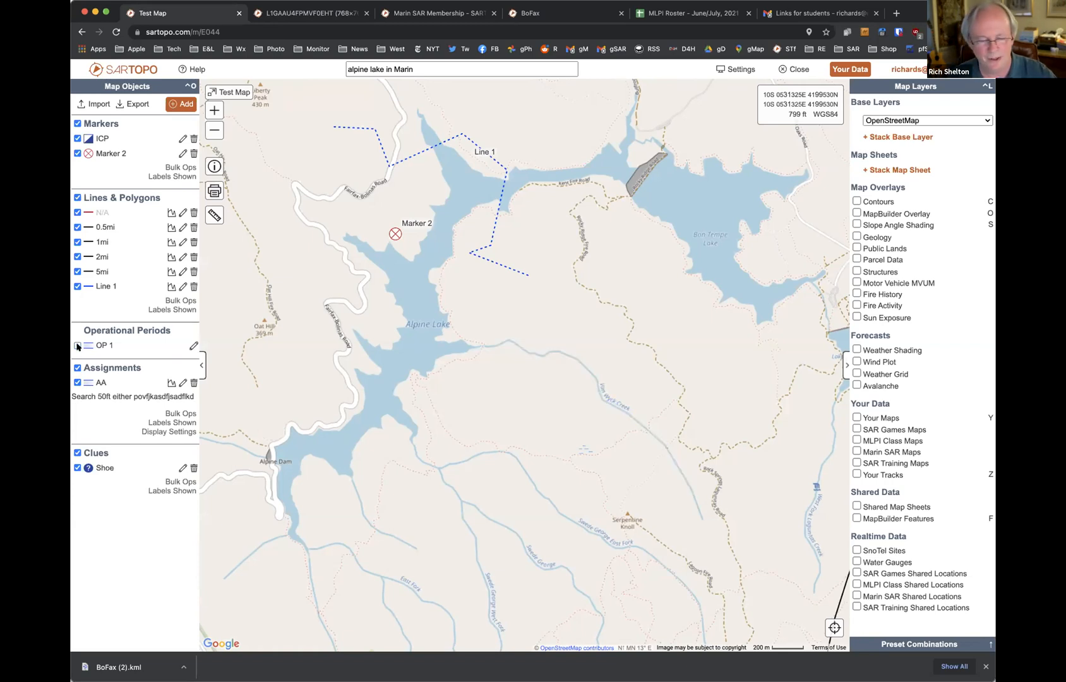
{"action": "left_click", "coordinate": [77, 346]}
{"action": "left_click", "coordinate": [78, 346]}
{"action": "left_click", "coordinate": [78, 346]}
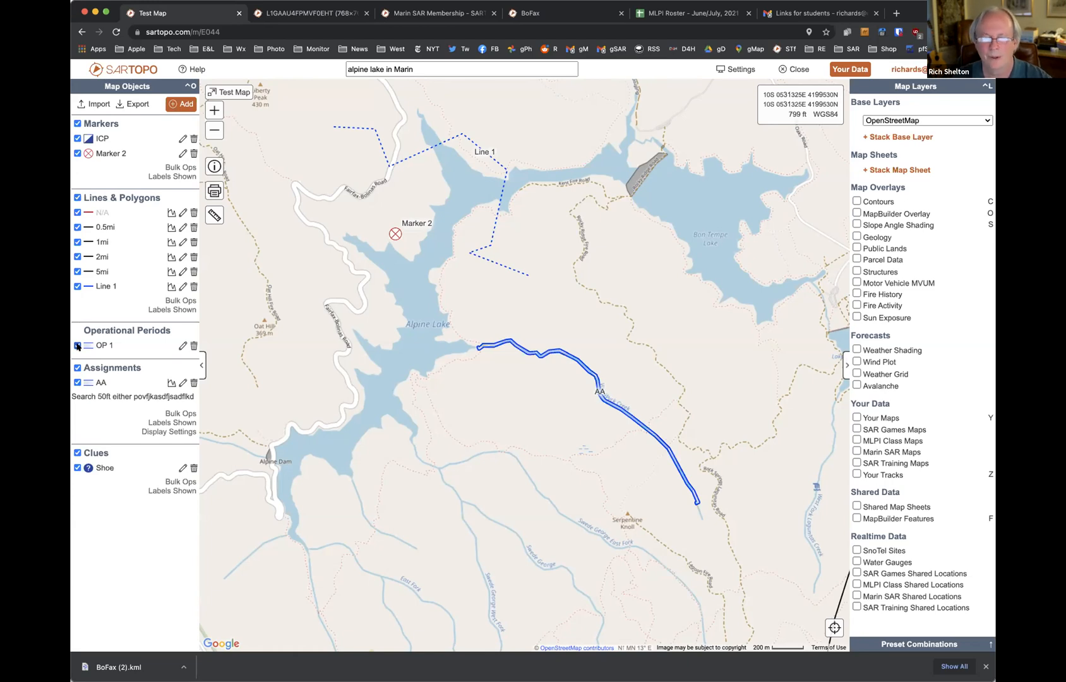
{"action": "left_click", "coordinate": [78, 346]}
{"action": "left_click", "coordinate": [78, 346]}
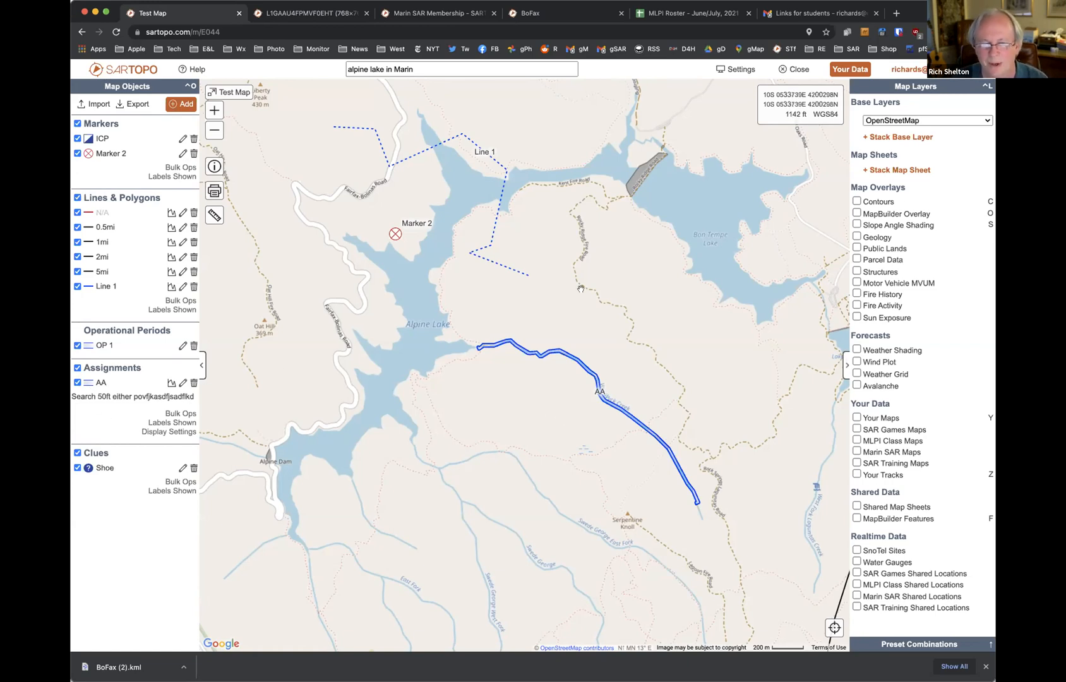
{"action": "left_click", "coordinate": [546, 192]}
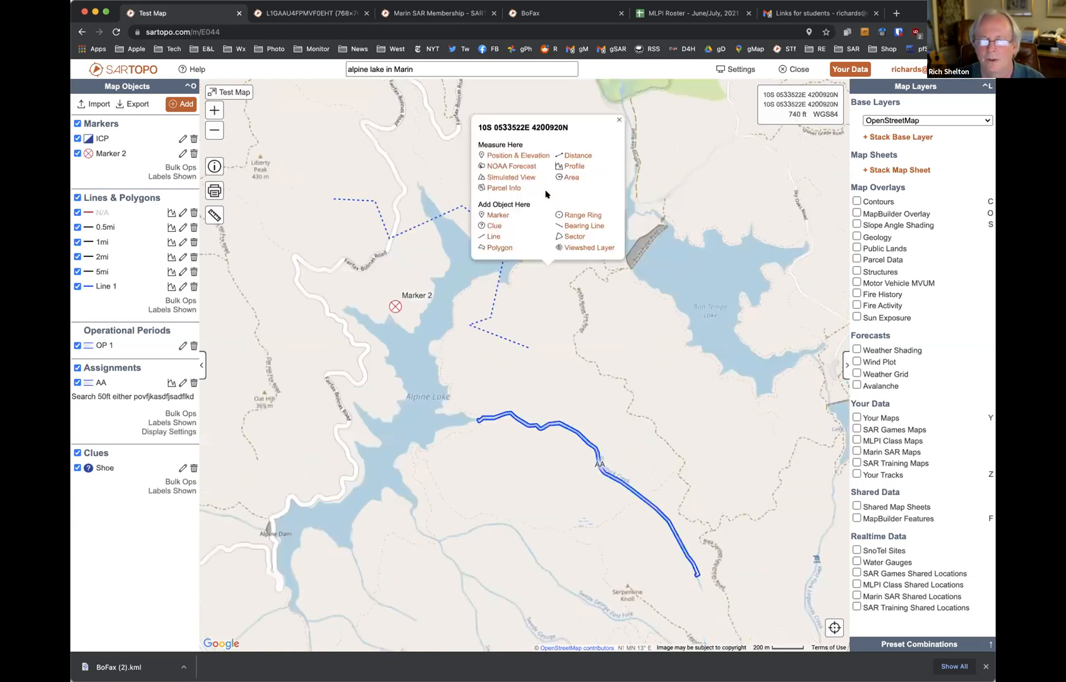
{"action": "left_click", "coordinate": [580, 324]}
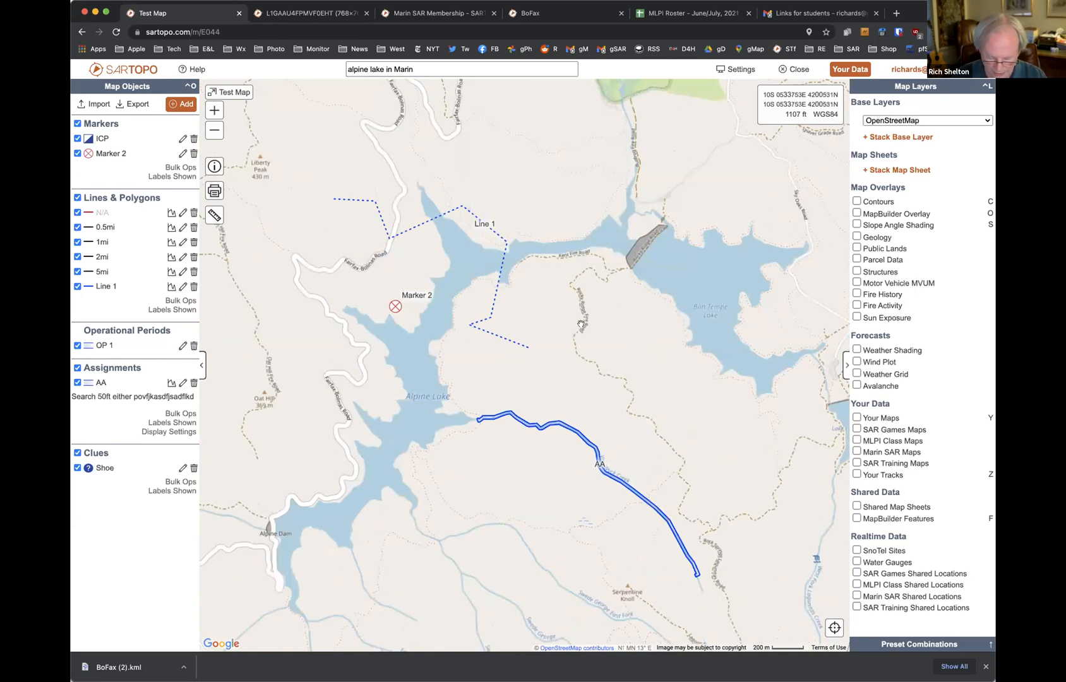
Add a line assignment lettered AB, snapped to OSM, from the dam south along Rocky Ridge Fire Road
{"action": "key", "text": "shift+a"}
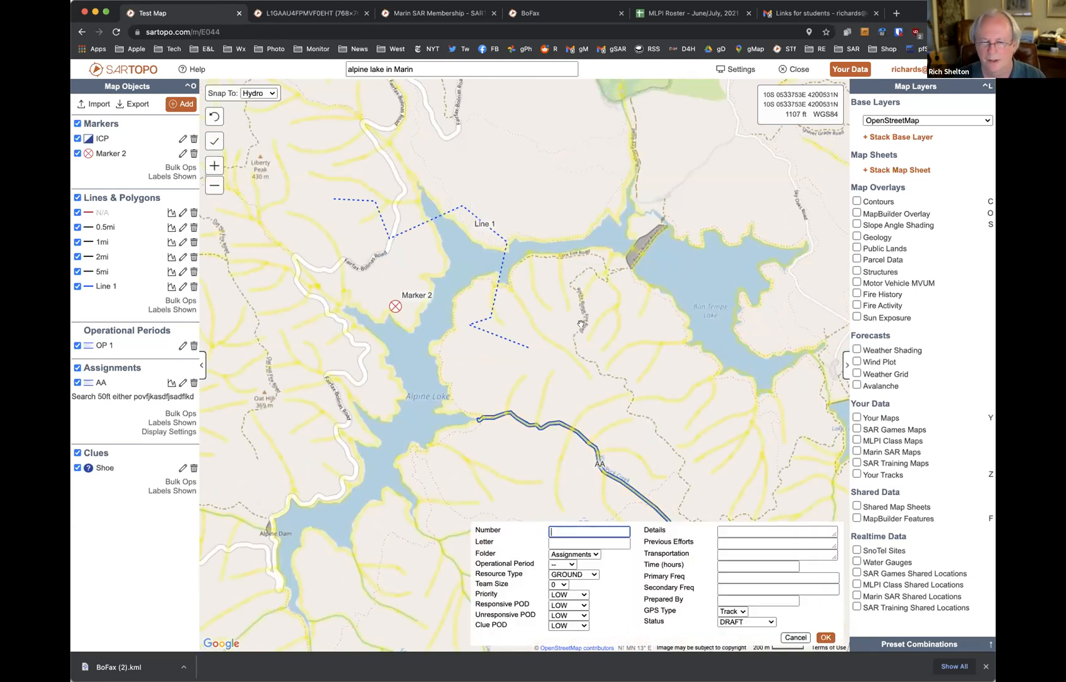
{"action": "left_click", "coordinate": [577, 541]}
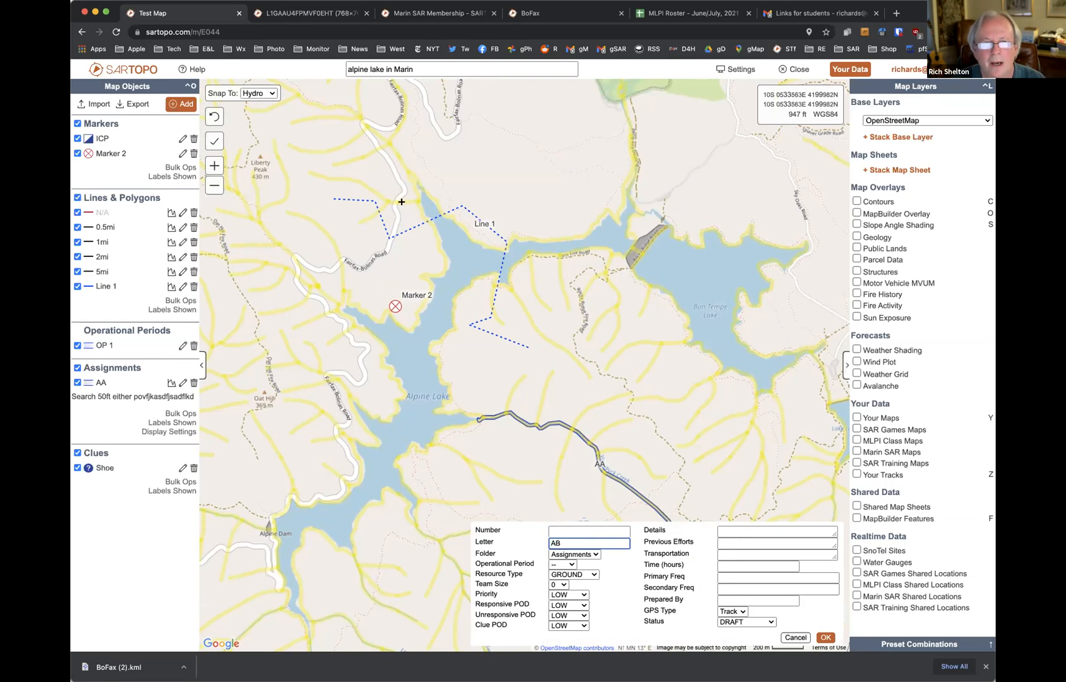
{"action": "left_click", "coordinate": [266, 93]}
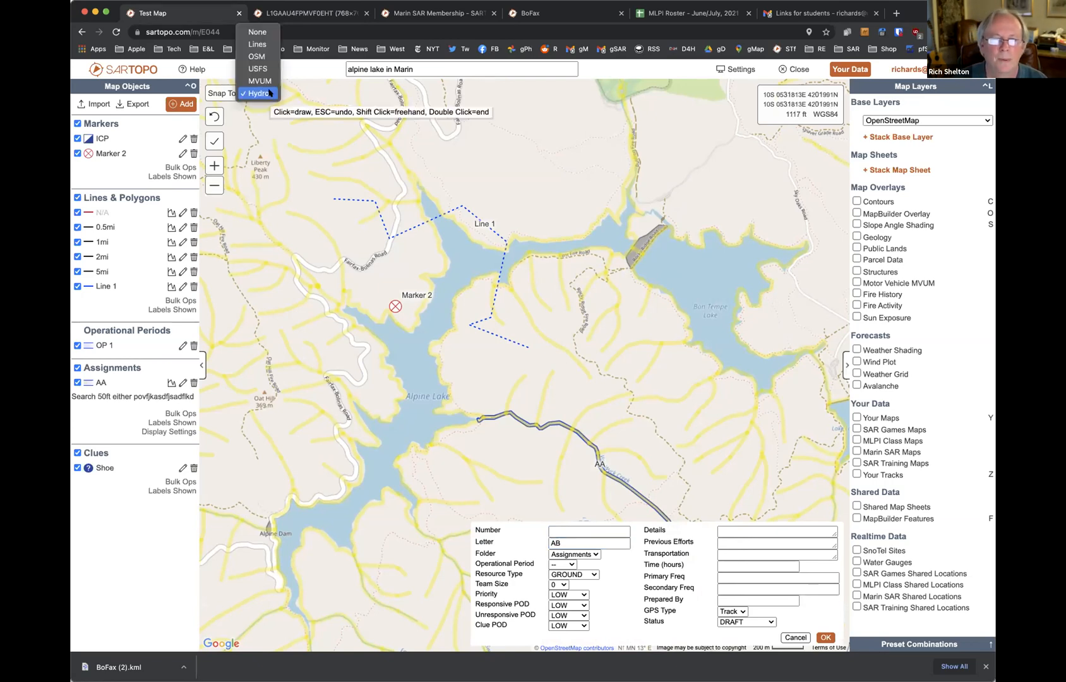
{"action": "left_click", "coordinate": [264, 56]}
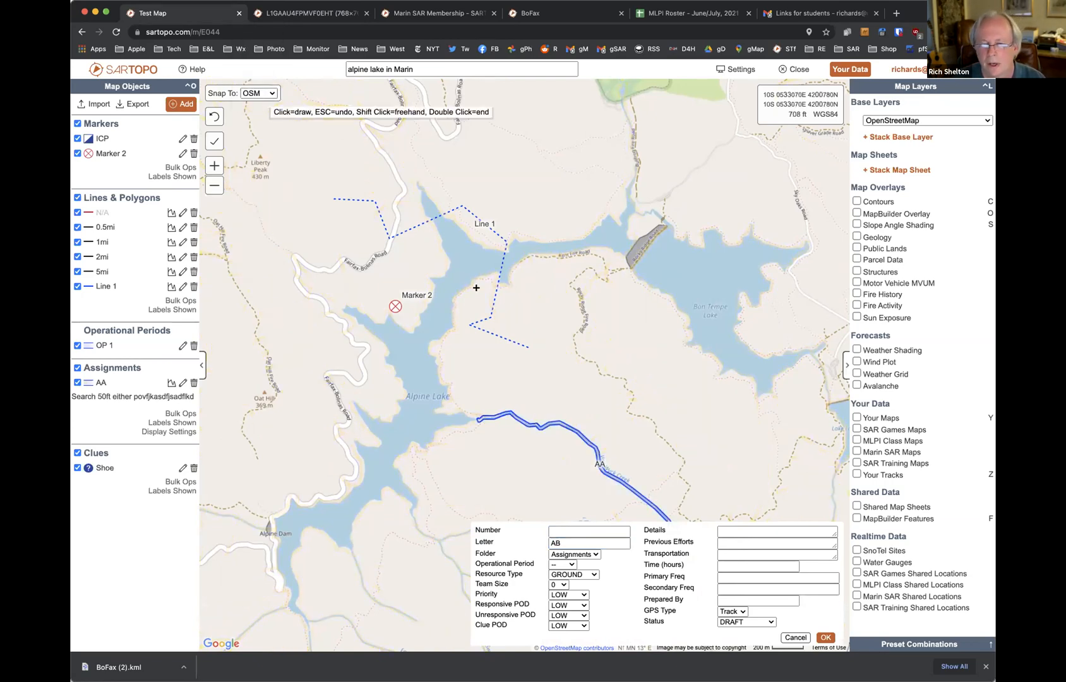
{"action": "left_click", "coordinate": [618, 272]}
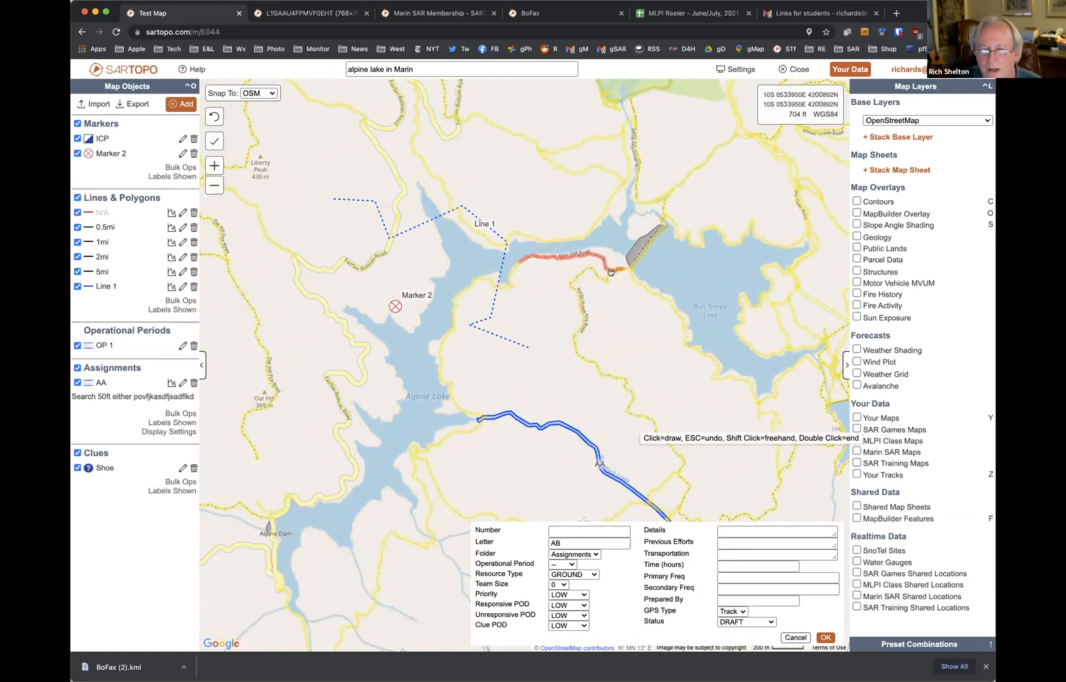
{"action": "left_click", "coordinate": [577, 305]}
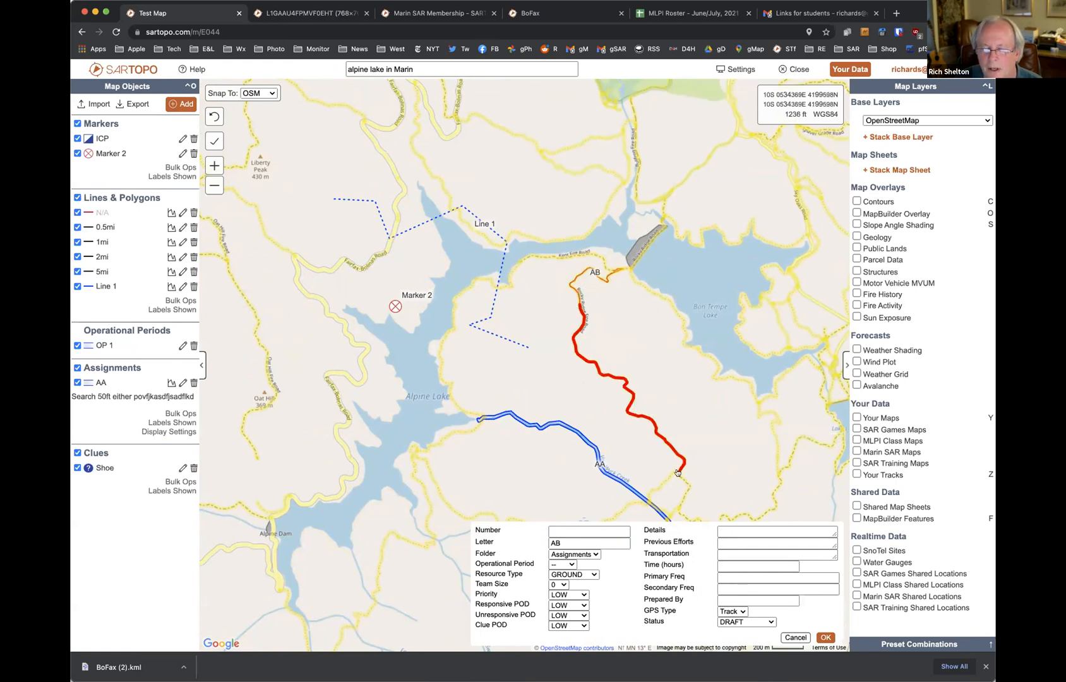
{"action": "key", "text": "Return"}
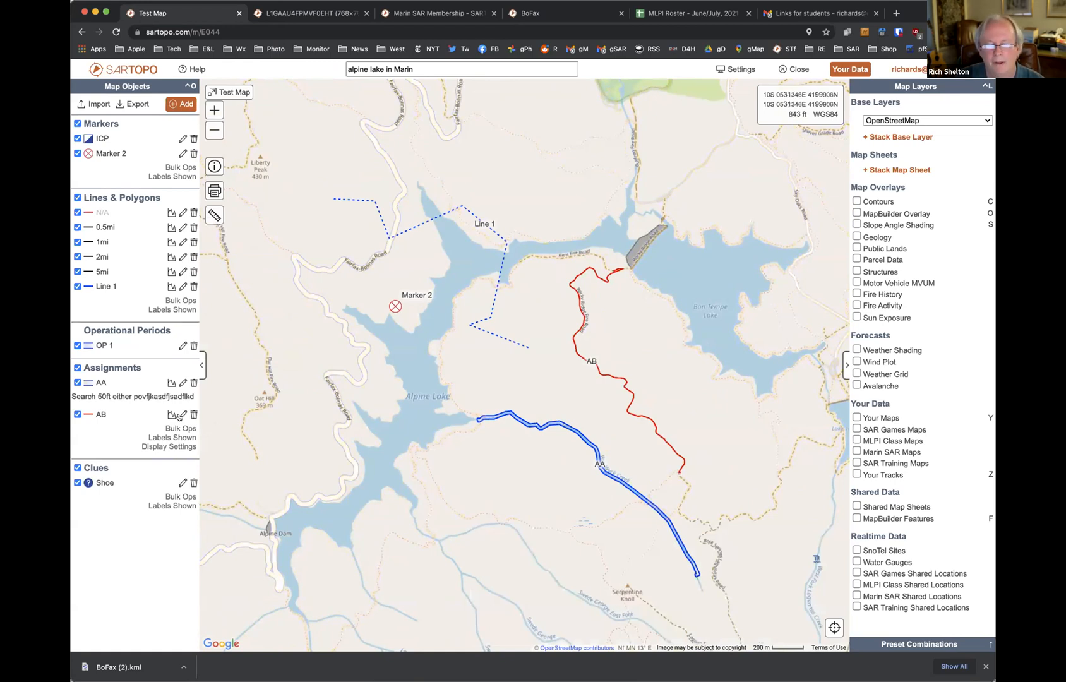
Assign line assignment AB to operational period OP 1 and save it
{"action": "left_click", "coordinate": [181, 415]}
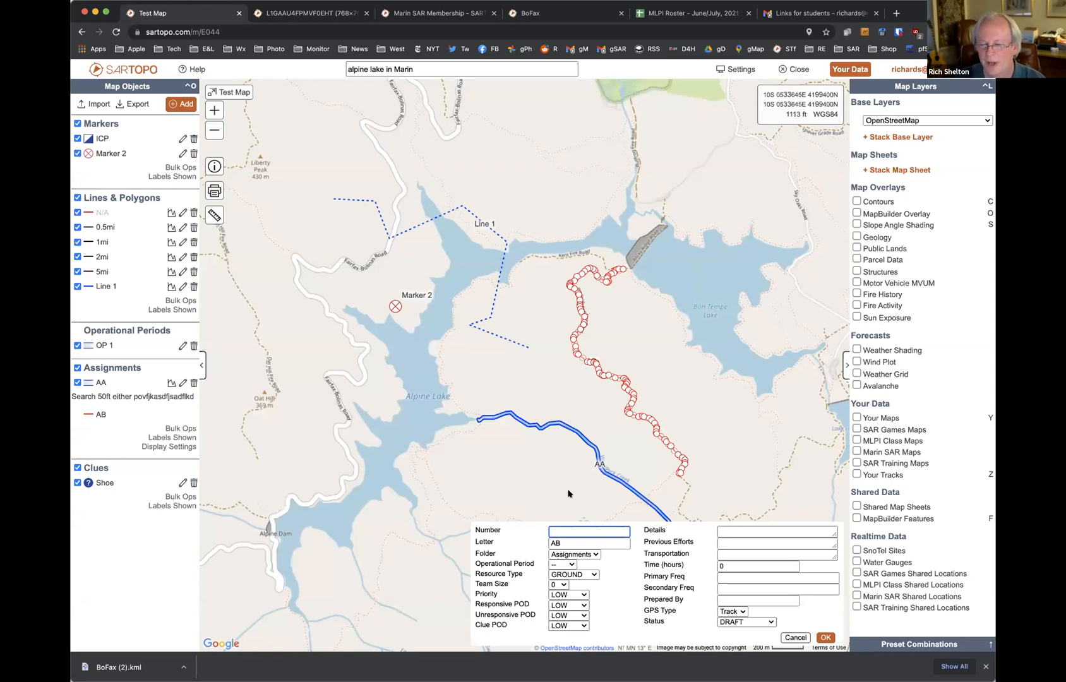
{"action": "left_click", "coordinate": [569, 563]}
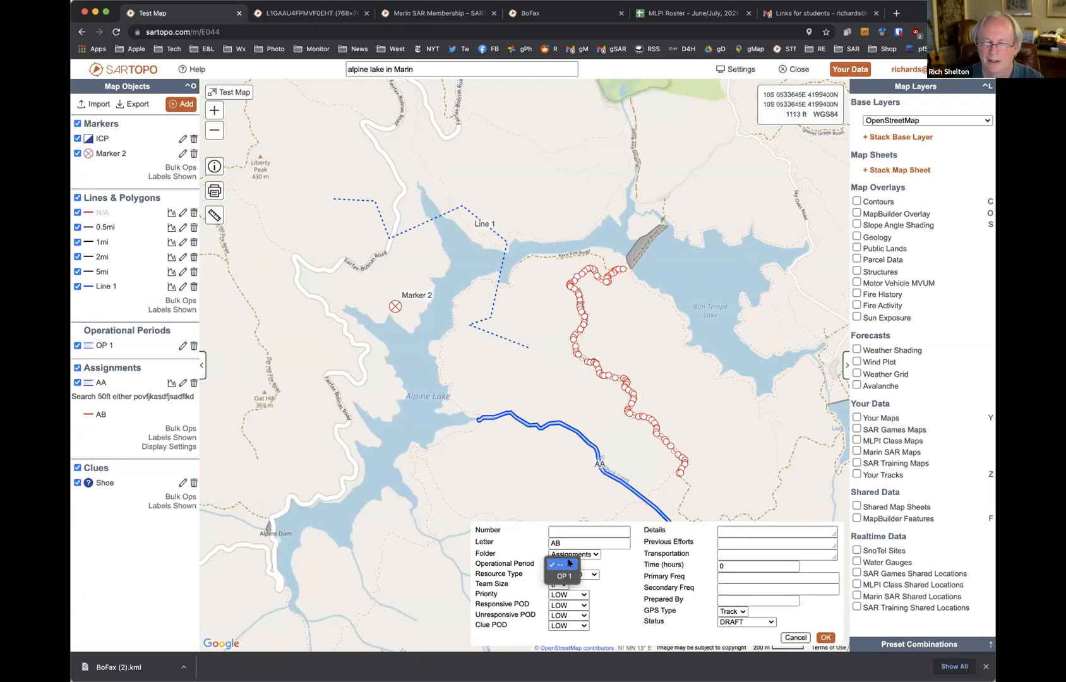
{"action": "left_click", "coordinate": [568, 575]}
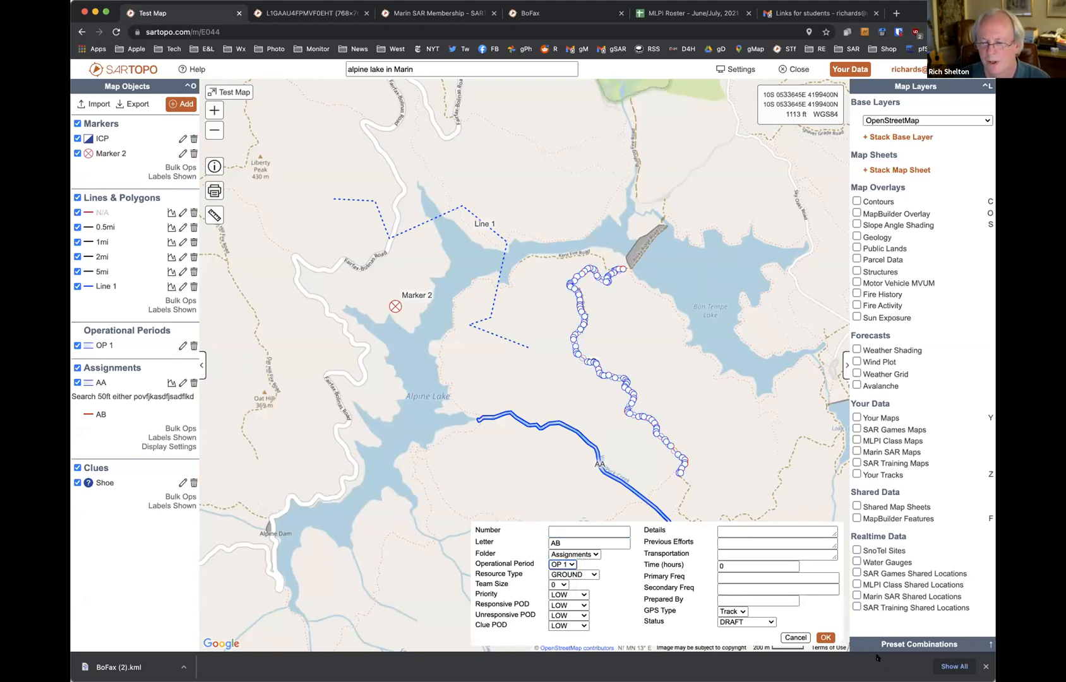
{"action": "left_click", "coordinate": [826, 638]}
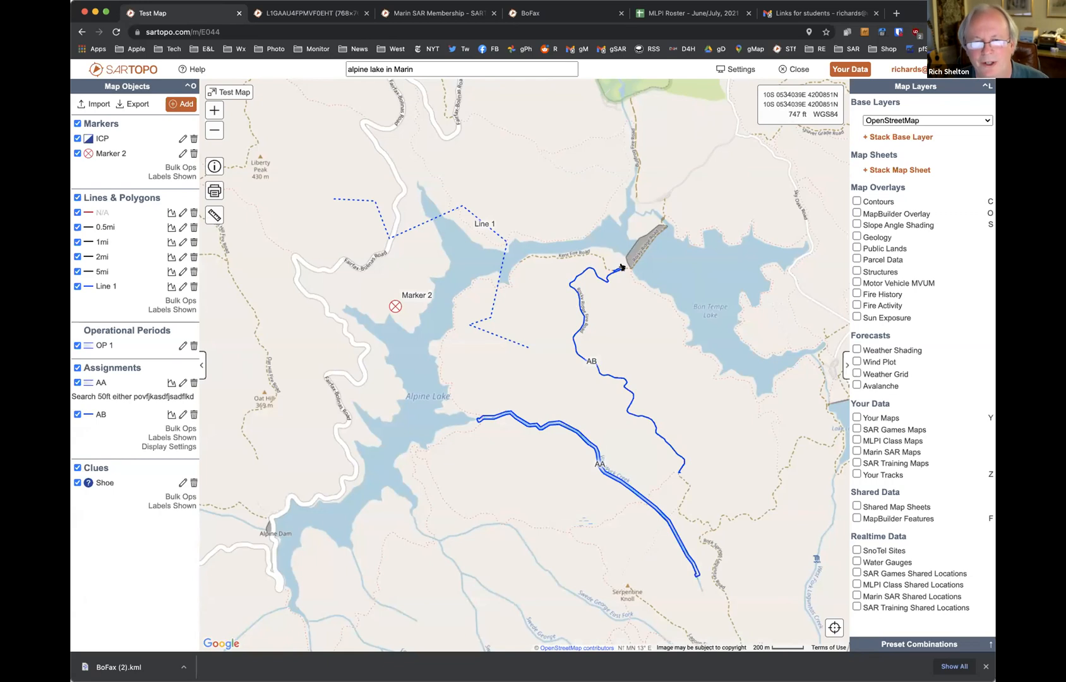
Start a new area assignment north of Alpine Lake and give it the letter AC
{"action": "left_click_drag", "start_coordinate": [620, 264], "coordinate": [573, 392]}
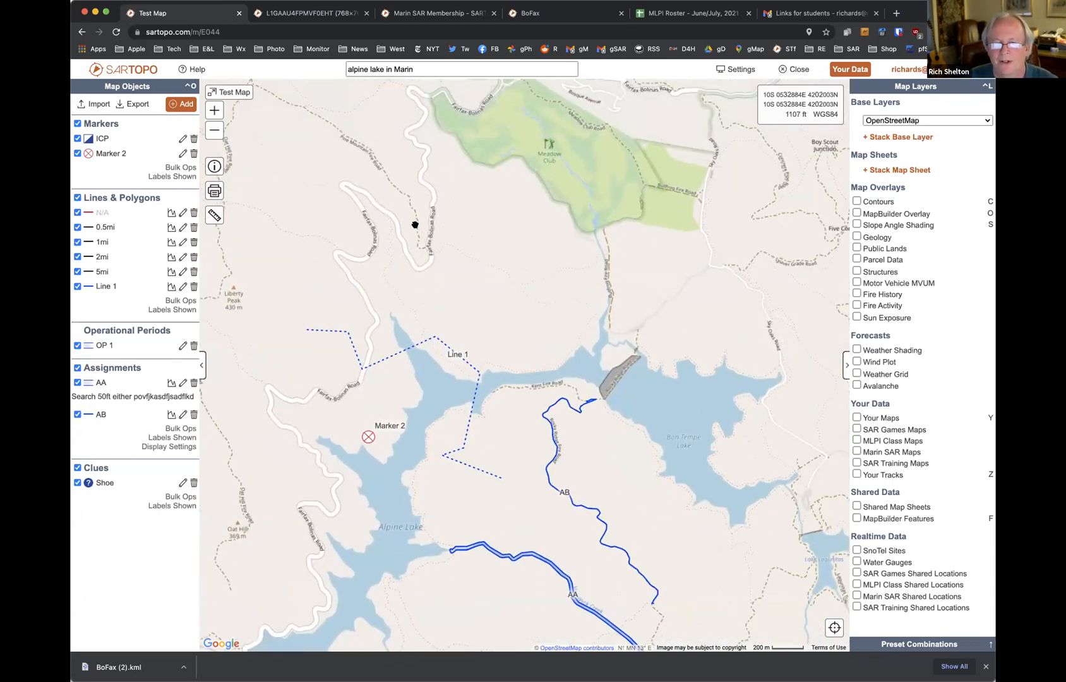
{"action": "scroll", "coordinate": [479, 259], "scroll_direction": "up", "scroll_amount": 3}
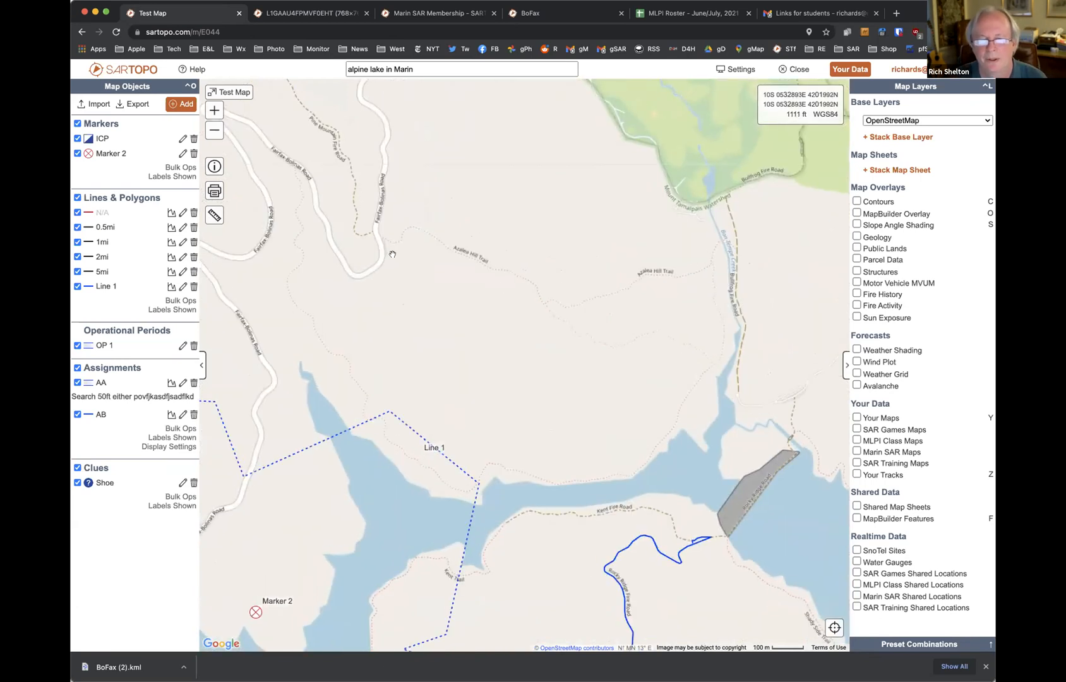
{"action": "right_click", "coordinate": [389, 293]}
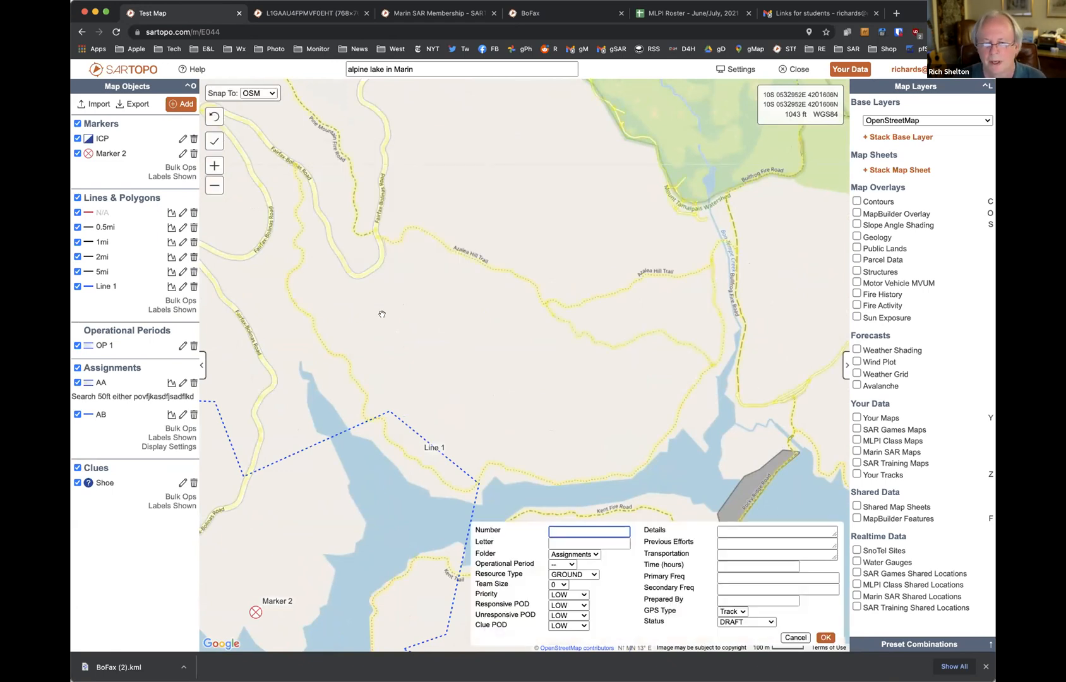
{"action": "left_click", "coordinate": [579, 544]}
{"action": "type", "text": "AC"}
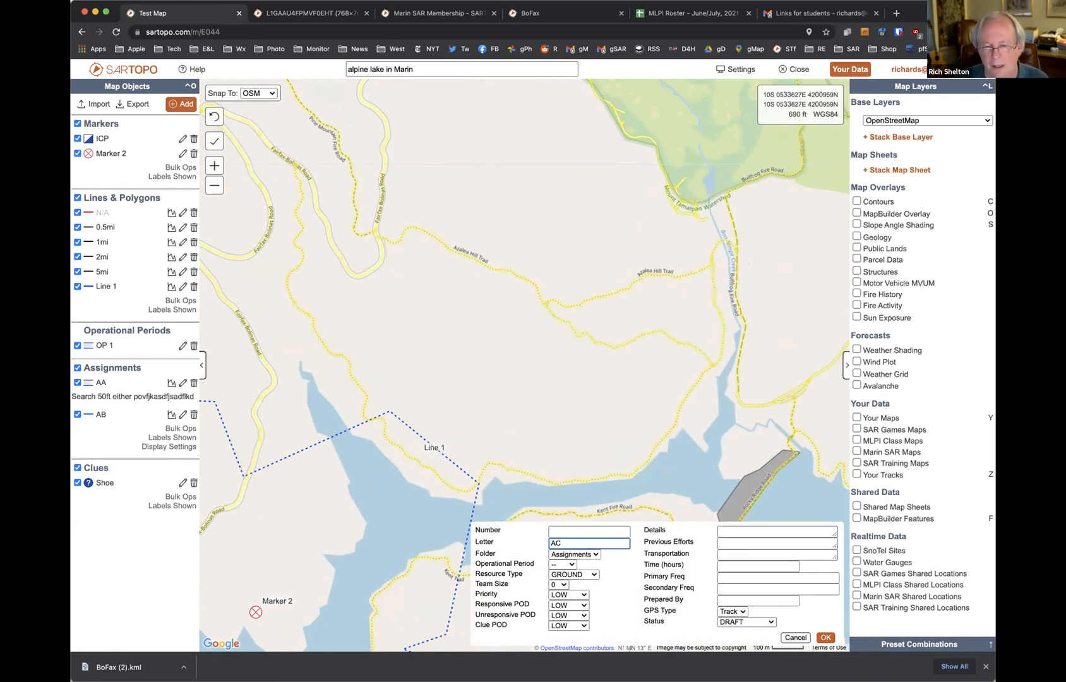
Outline area AC with OSM snapping along Azalea Hill Trail, Fairfax-Bolinas Road and the trail along the lake's north shore, closing the loop
{"action": "left_click", "coordinate": [547, 305]}
{"action": "left_click", "coordinate": [377, 237]}
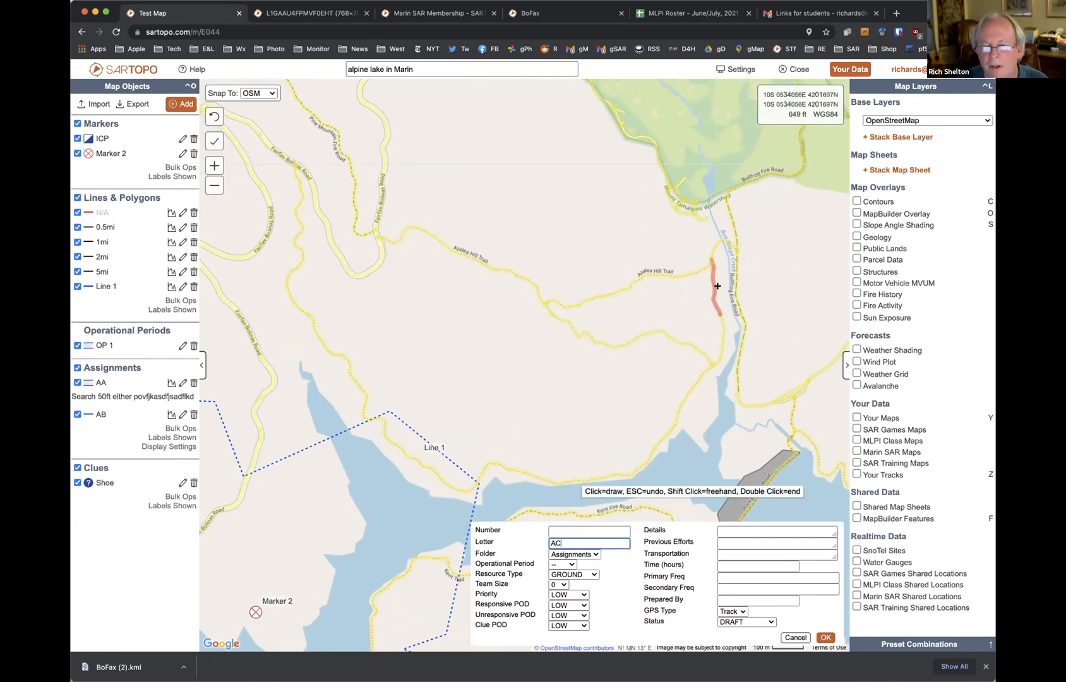
{"action": "left_click", "coordinate": [719, 237]}
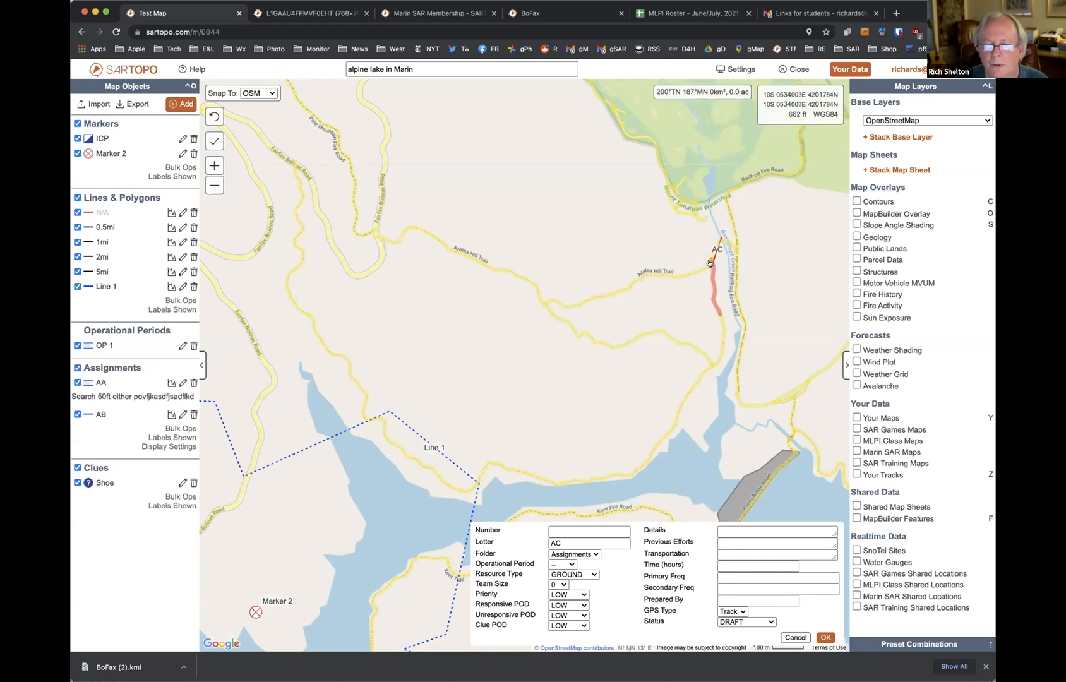
{"action": "left_click", "coordinate": [641, 275]}
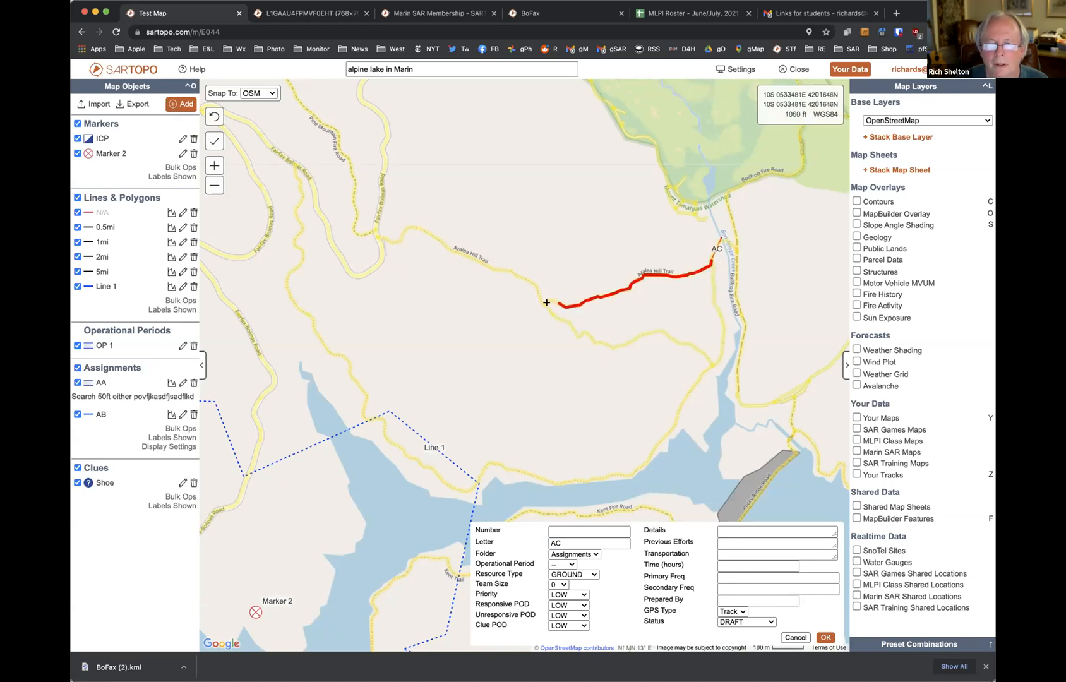
{"action": "left_click", "coordinate": [545, 303]}
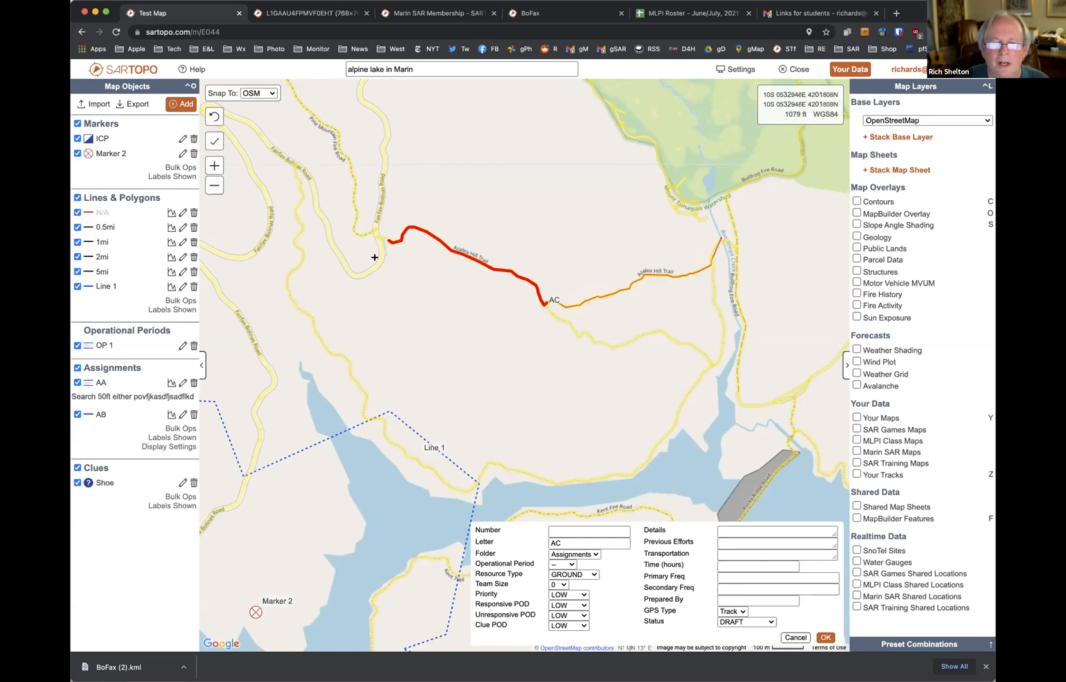
{"action": "left_click", "coordinate": [377, 254]}
{"action": "left_click", "coordinate": [357, 275]}
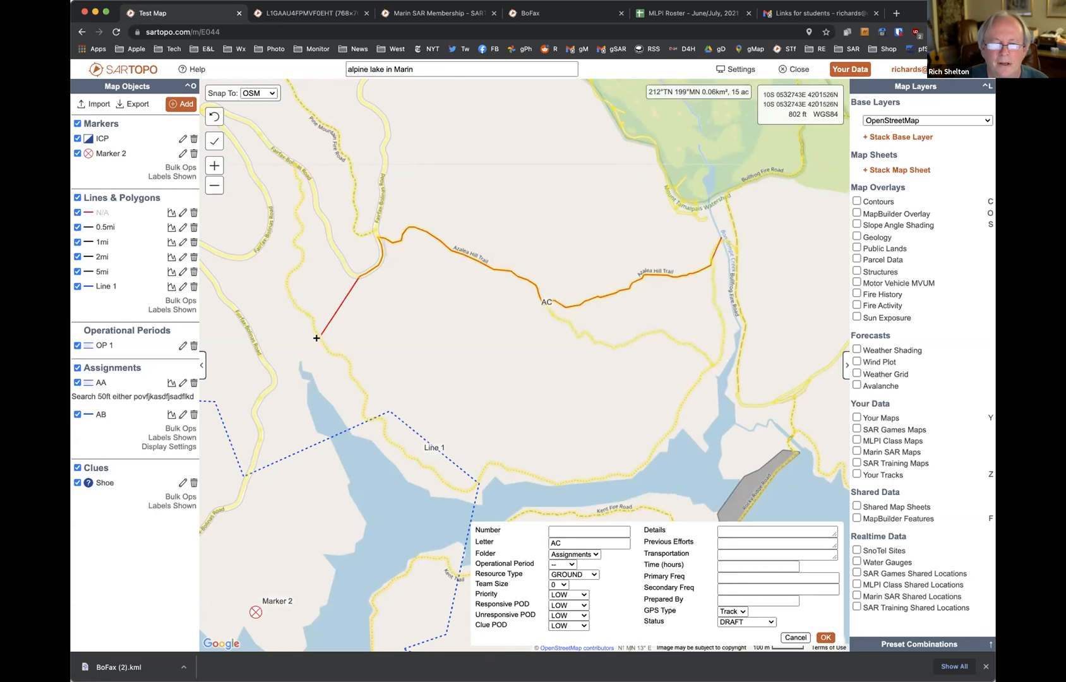
{"action": "left_click", "coordinate": [318, 341]}
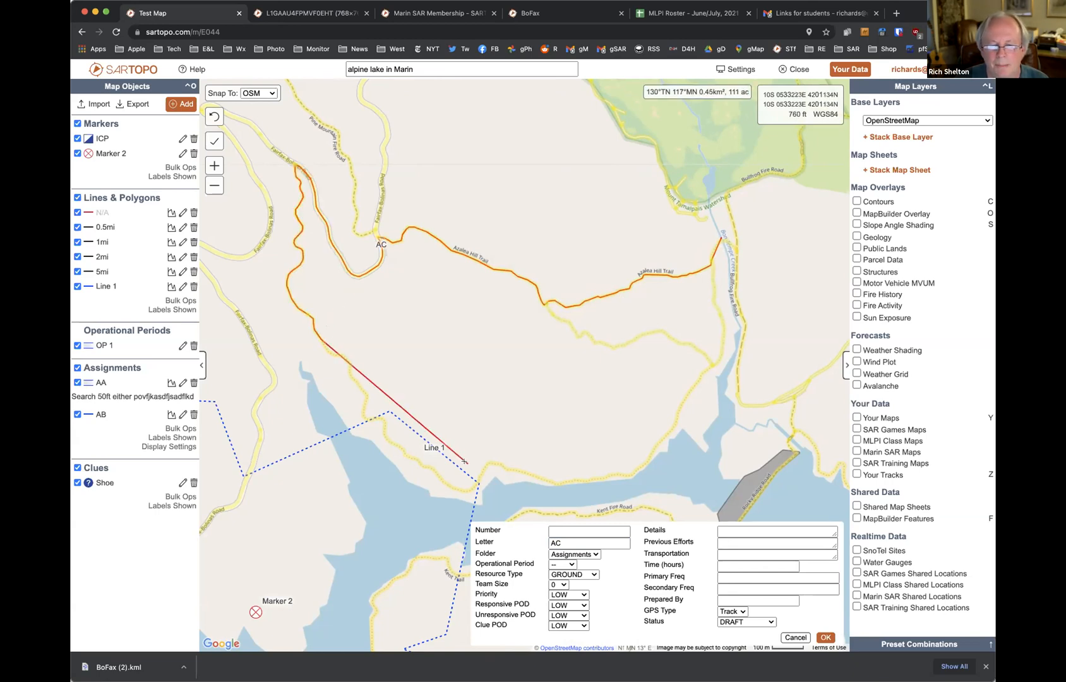
{"action": "left_click", "coordinate": [465, 493]}
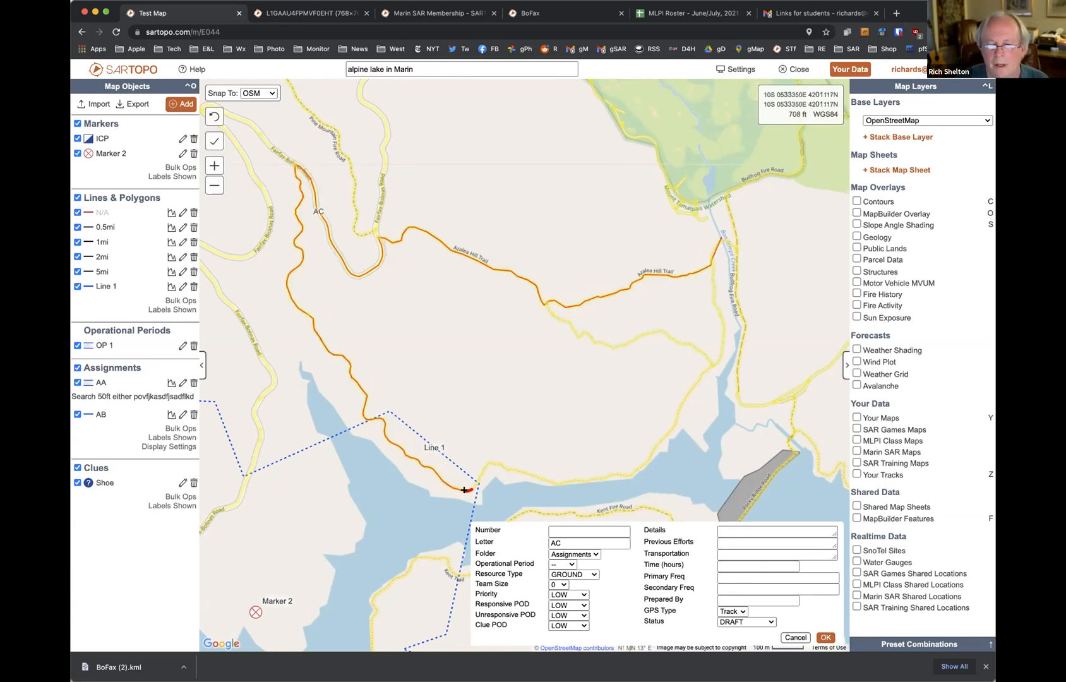
{"action": "left_click", "coordinate": [637, 469]}
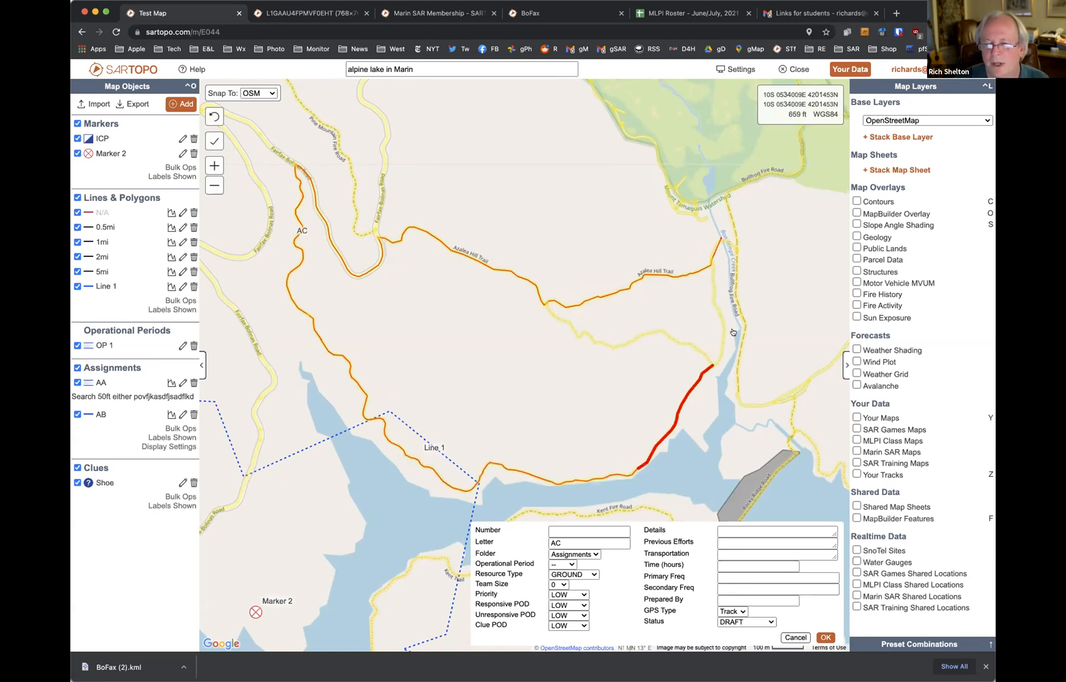
{"action": "left_click", "coordinate": [711, 363]}
{"action": "left_click", "coordinate": [709, 265]}
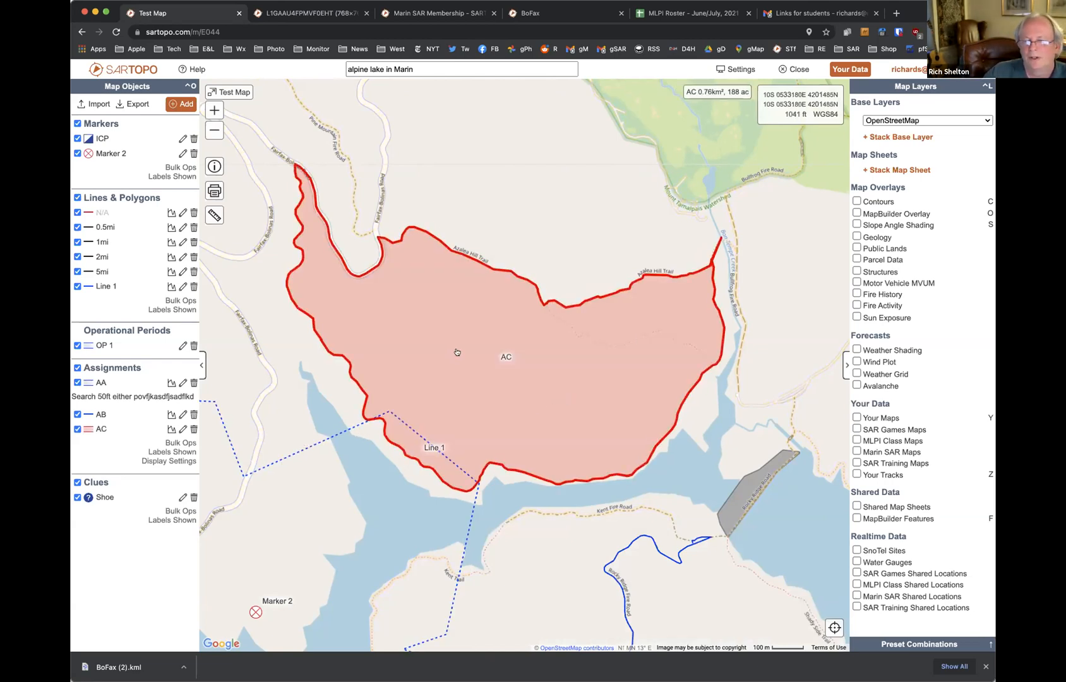
Assign area assignment AC to operational period OP 1 and save it
{"action": "left_click", "coordinate": [181, 428]}
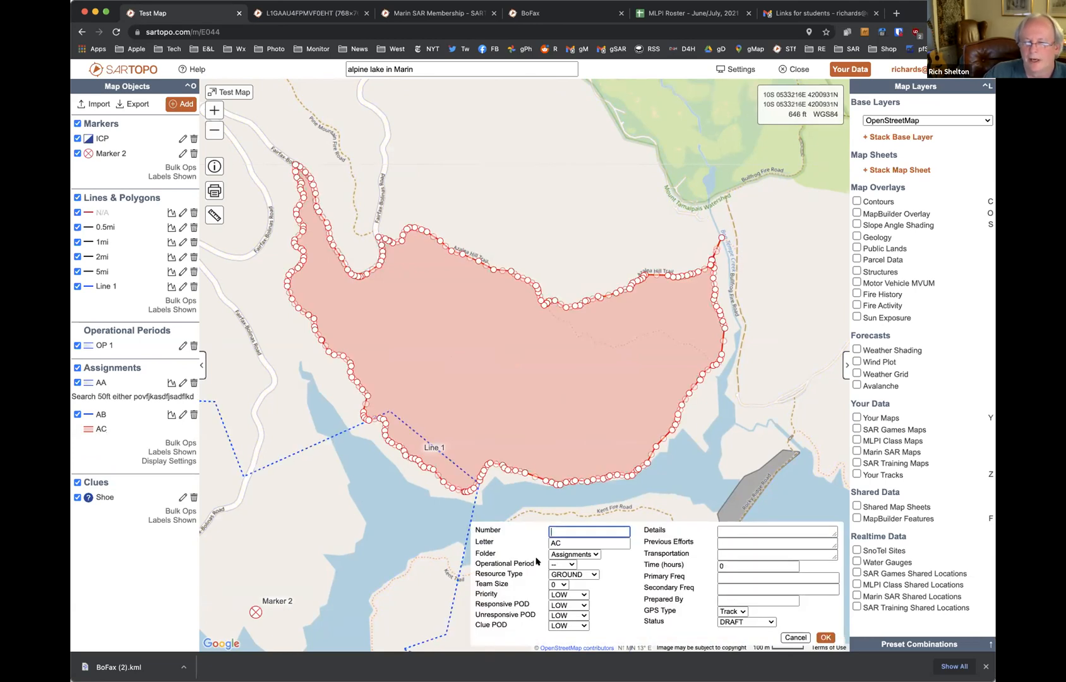
{"action": "left_click", "coordinate": [564, 563]}
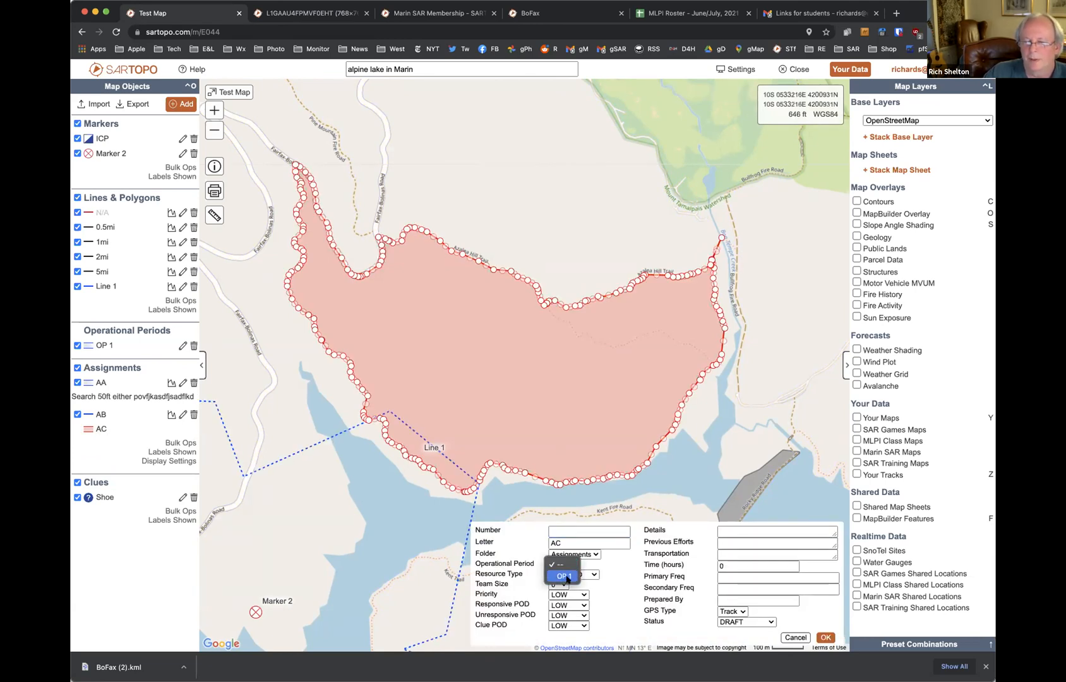
{"action": "left_click", "coordinate": [563, 576]}
{"action": "left_click", "coordinate": [824, 637]}
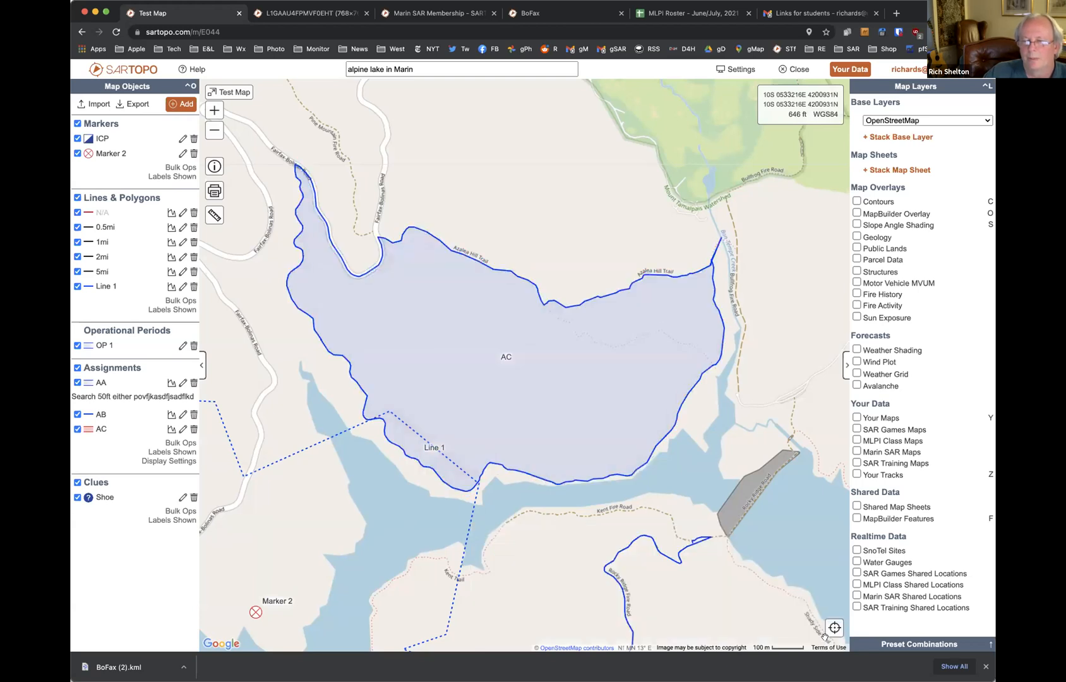
Bring all three assignments into view and set the assignment display to color by Random
{"action": "left_click", "coordinate": [215, 133]}
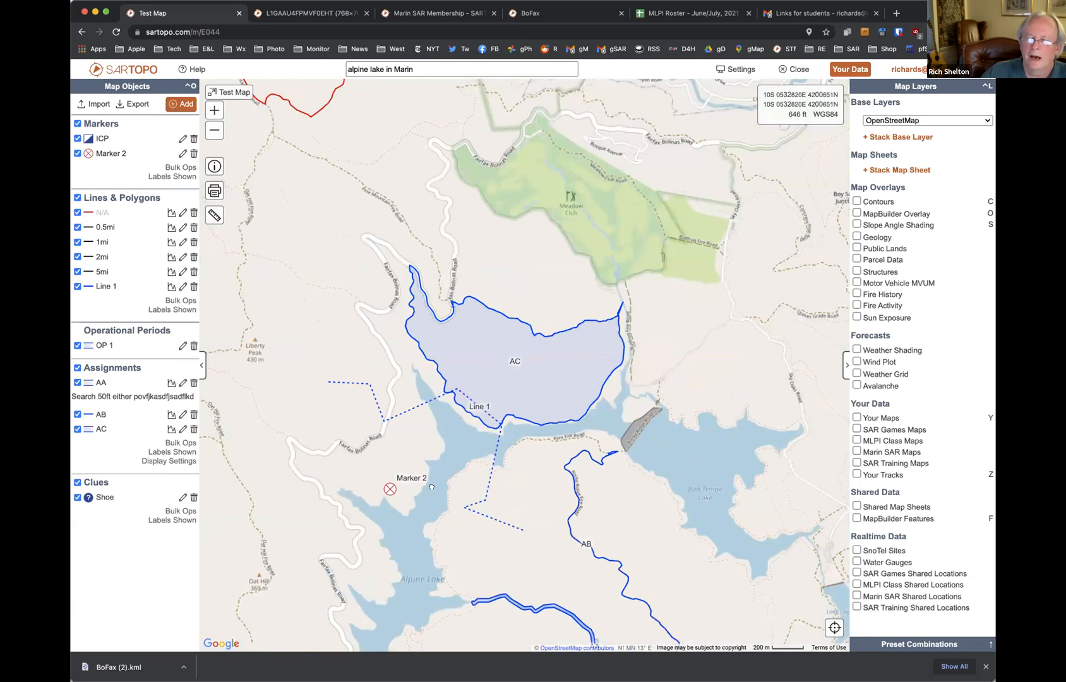
{"action": "left_click_drag", "start_coordinate": [431, 487], "coordinate": [399, 327]}
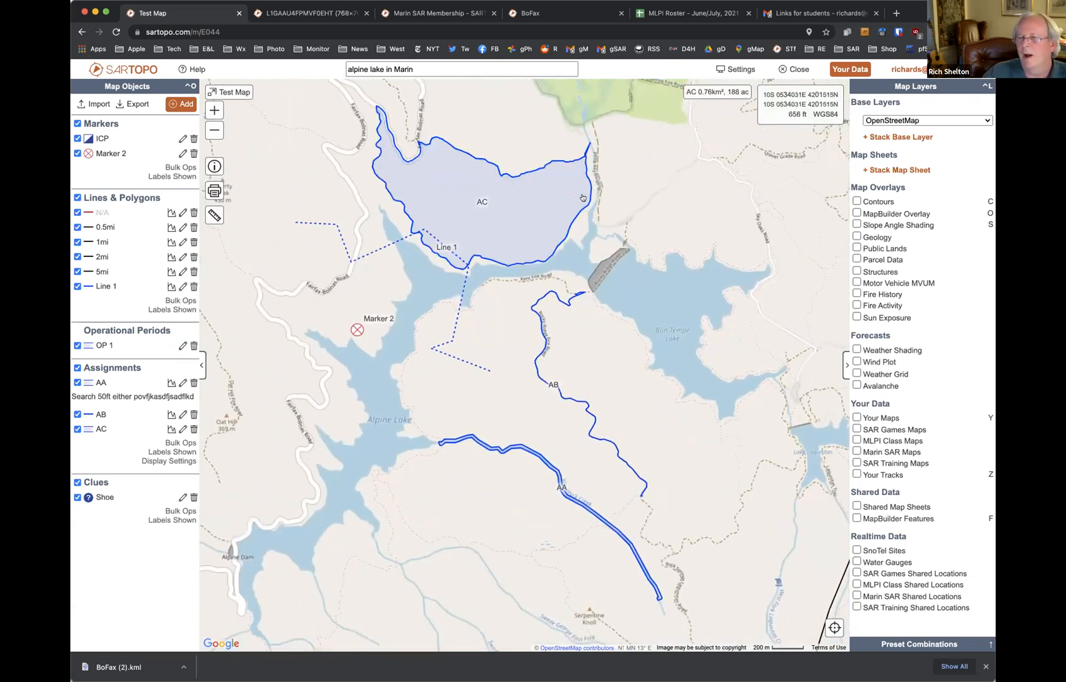
{"action": "left_click", "coordinate": [182, 460]}
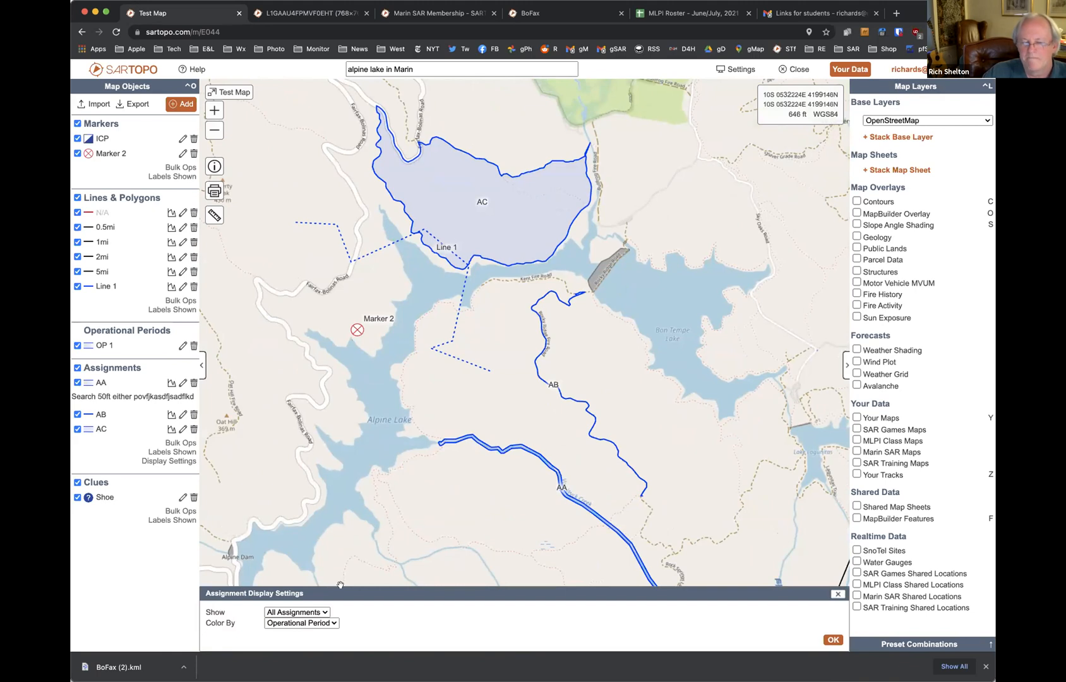
{"action": "left_click", "coordinate": [327, 622]}
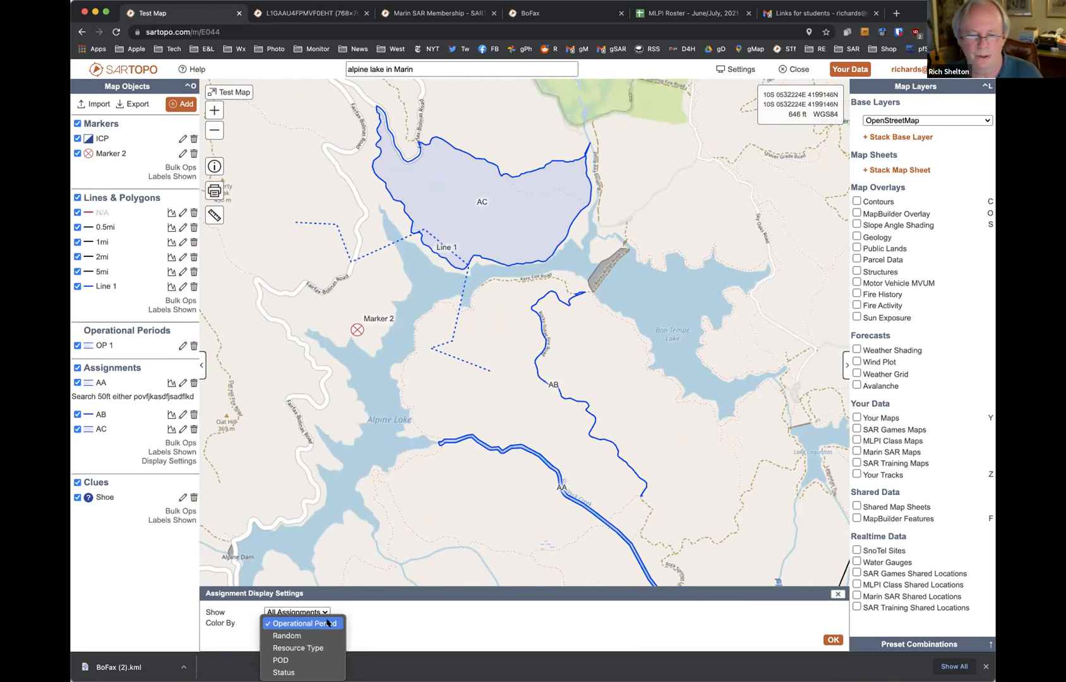
{"action": "left_click", "coordinate": [325, 634]}
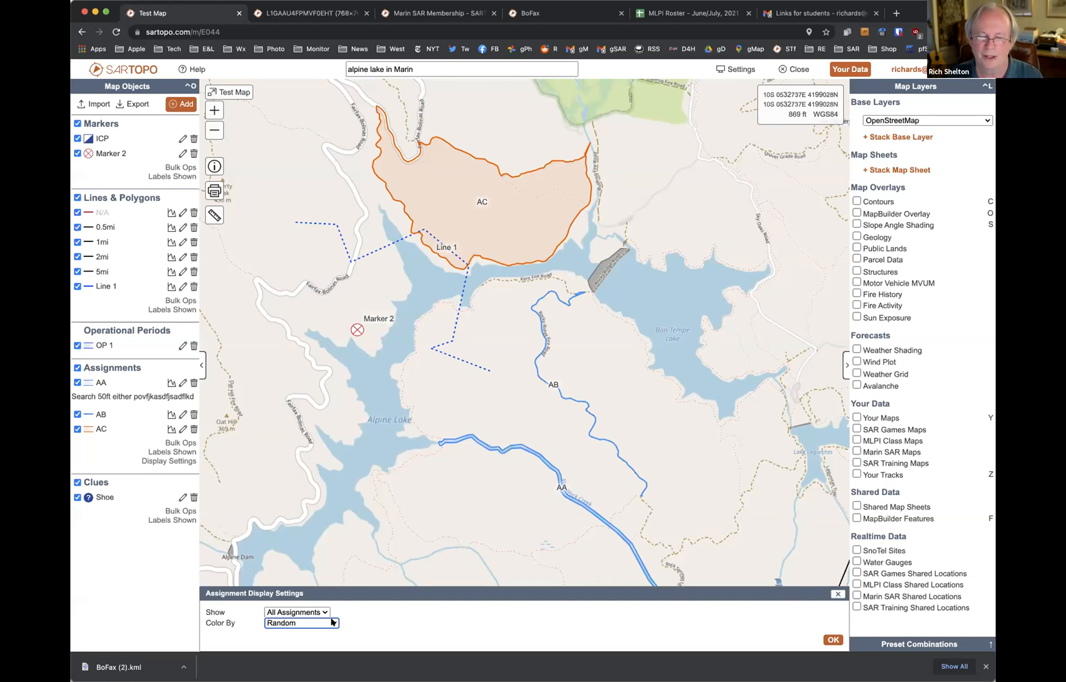
Color the displayed assignments by Resource Type, switch the coloring to Status and apply the display settings
{"action": "left_click", "coordinate": [332, 622]}
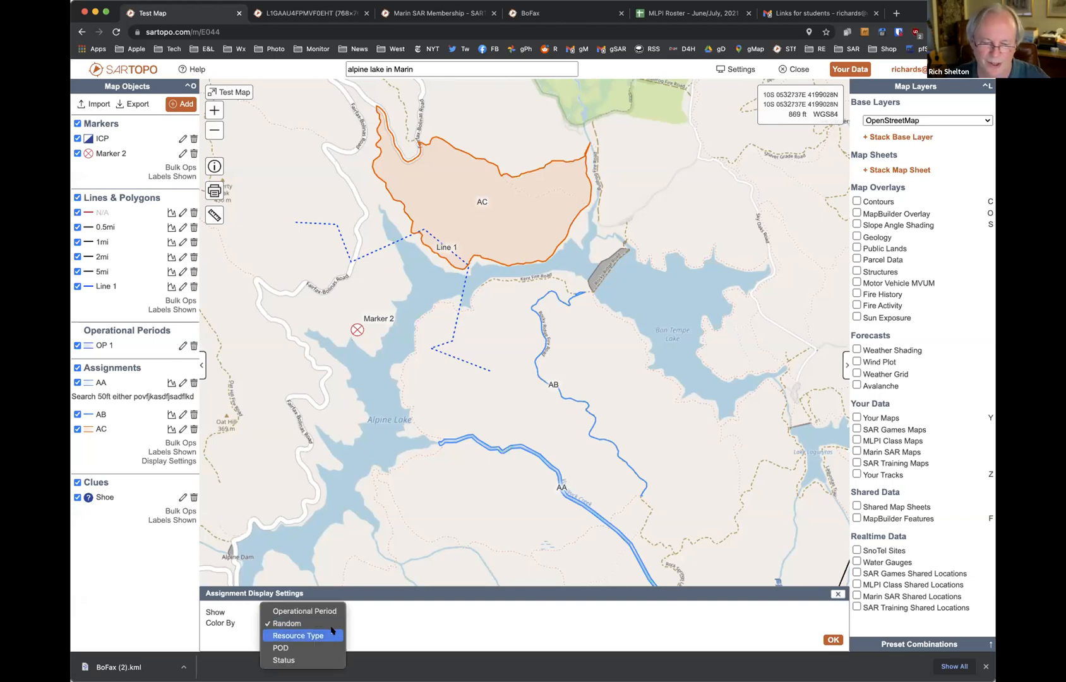
{"action": "left_click", "coordinate": [331, 631]}
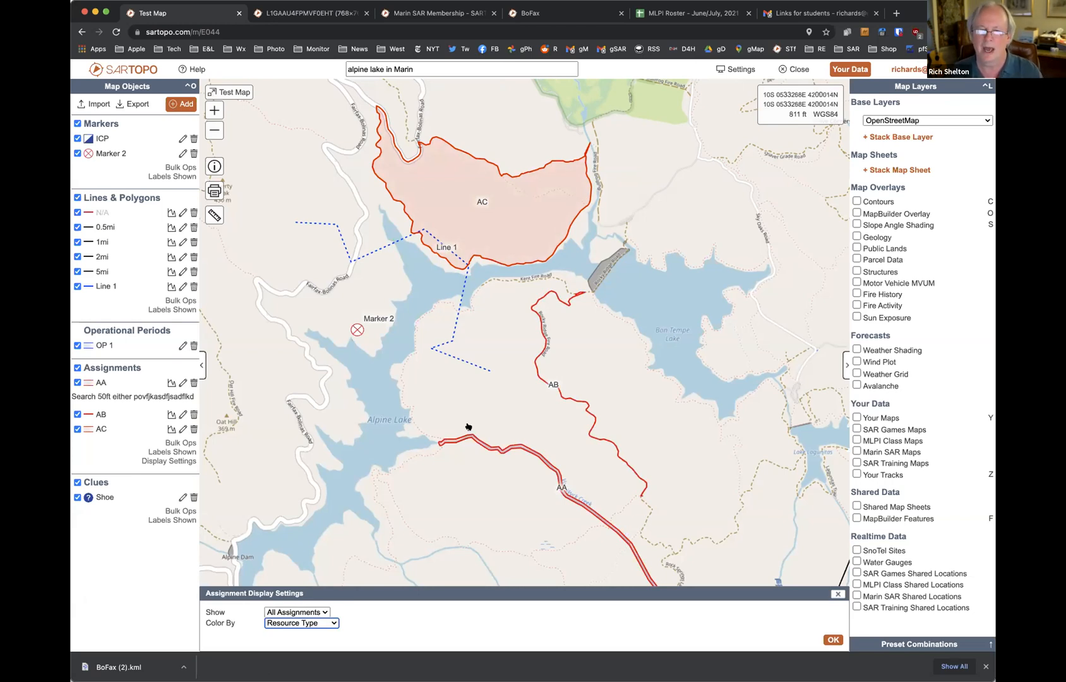
{"action": "left_click", "coordinate": [327, 612]}
{"action": "left_click", "coordinate": [358, 603]}
{"action": "left_click", "coordinate": [320, 623]}
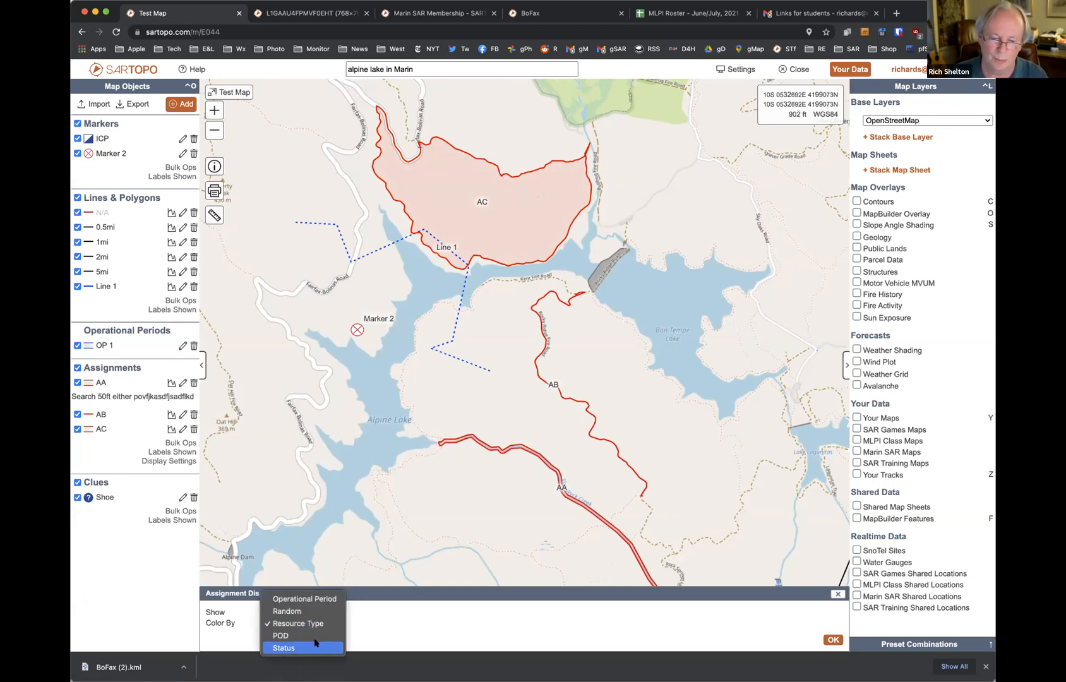
{"action": "left_click", "coordinate": [315, 643]}
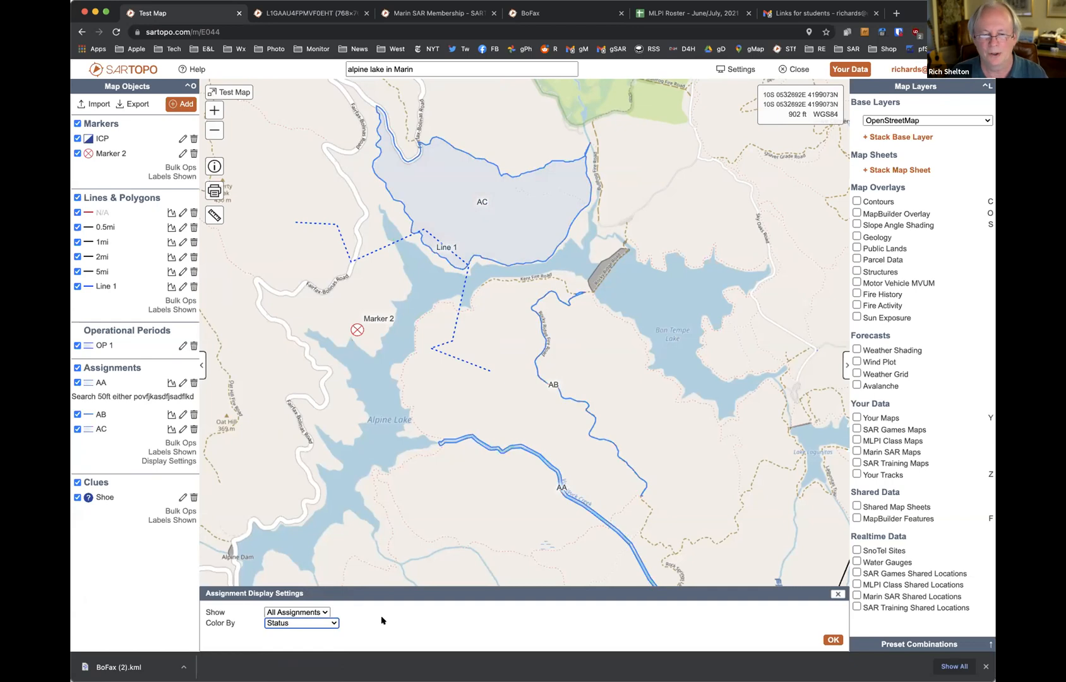
{"action": "left_click", "coordinate": [832, 640]}
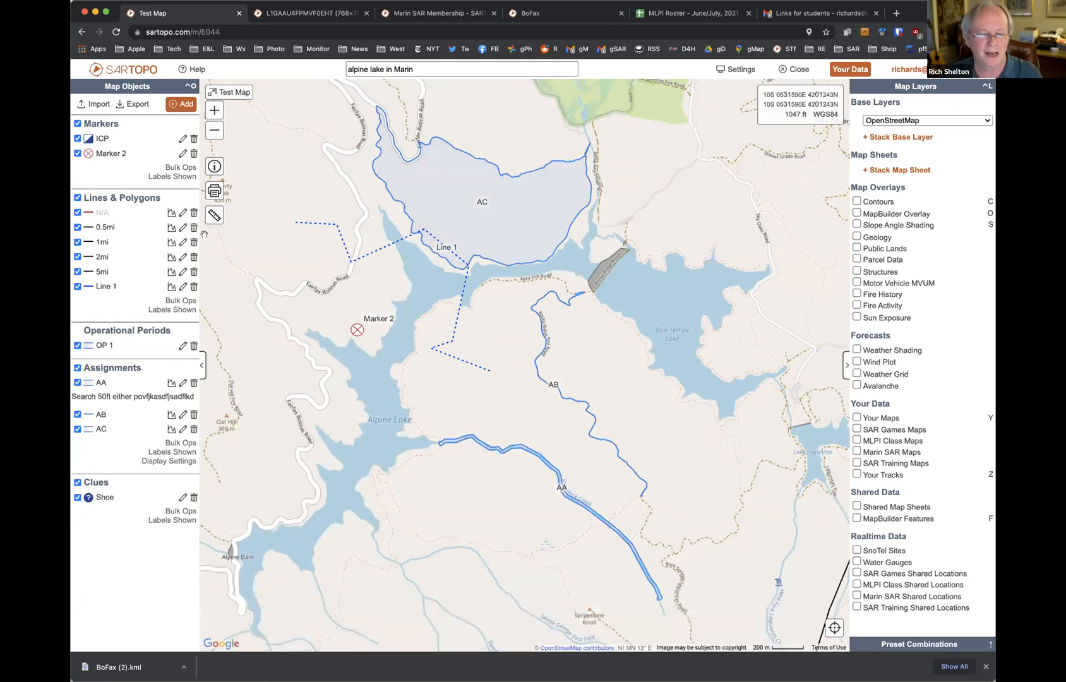
Step the status of assignment AA through PREPARED and INPROGRESS to COMPLETED and save the assignment
{"action": "left_click", "coordinate": [181, 384]}
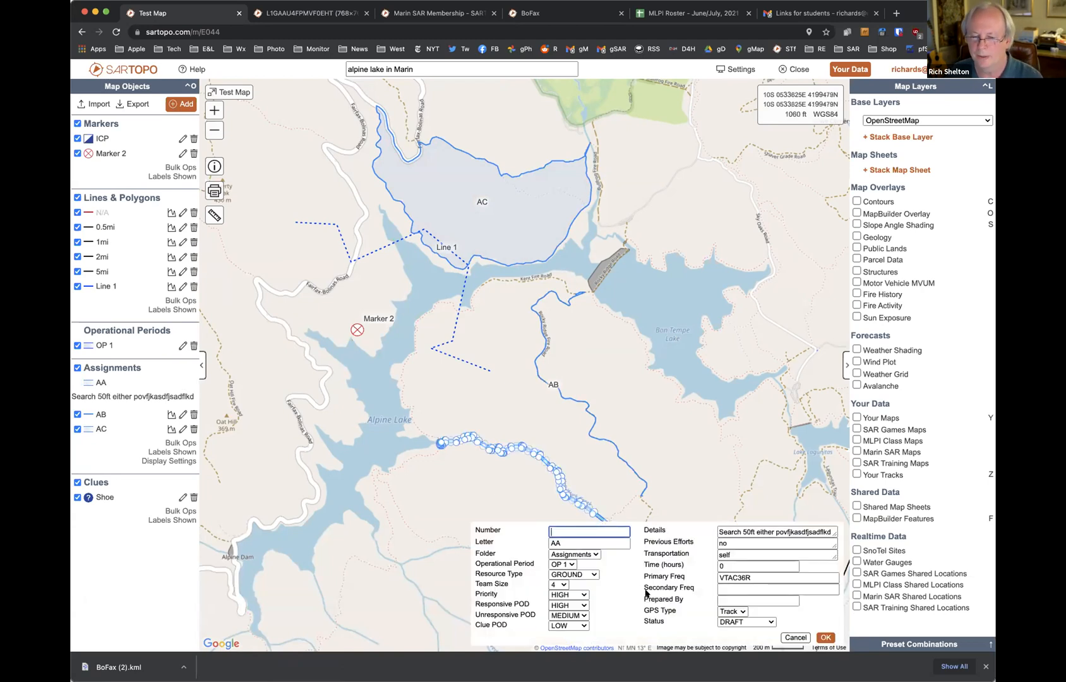
{"action": "left_click", "coordinate": [770, 622]}
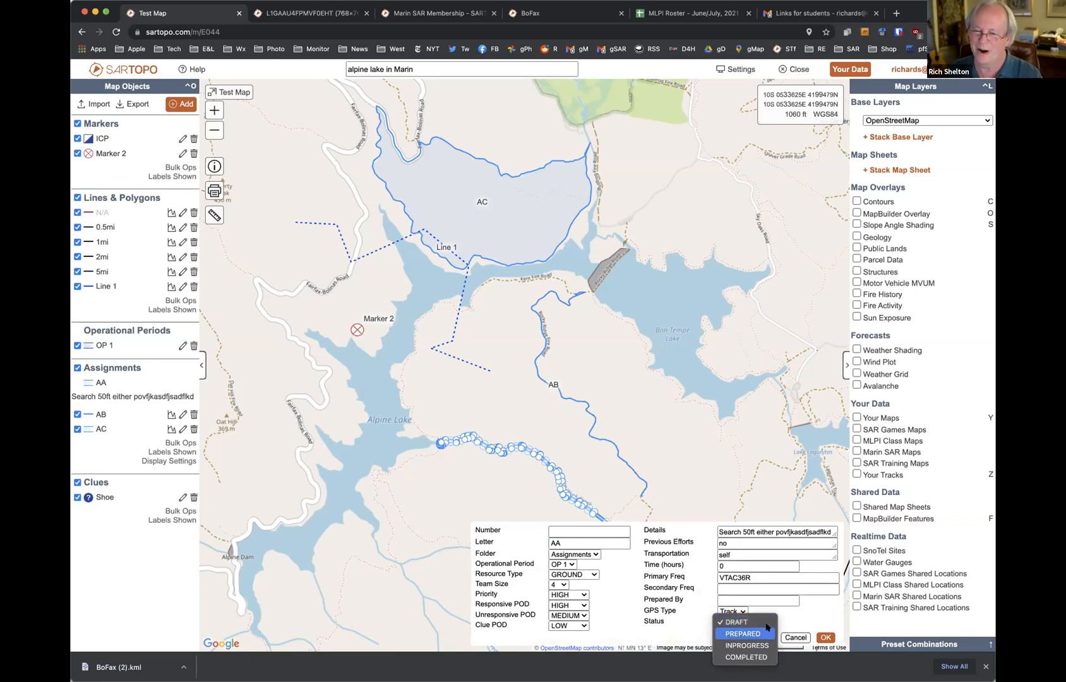
{"action": "left_click", "coordinate": [766, 628]}
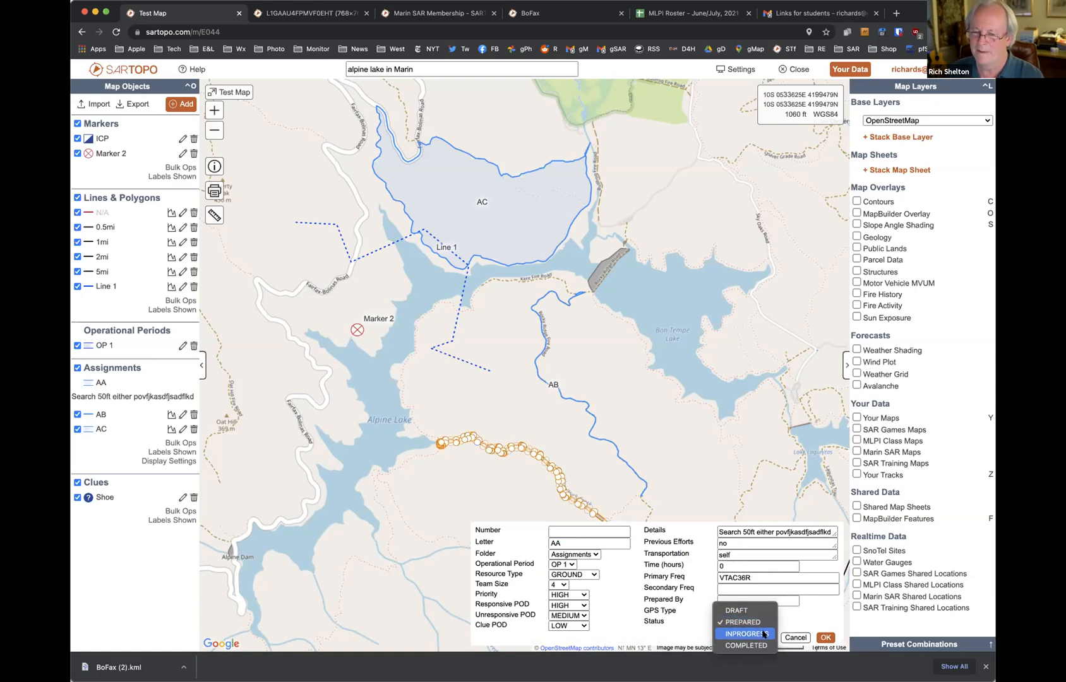
{"action": "left_click", "coordinate": [764, 633]}
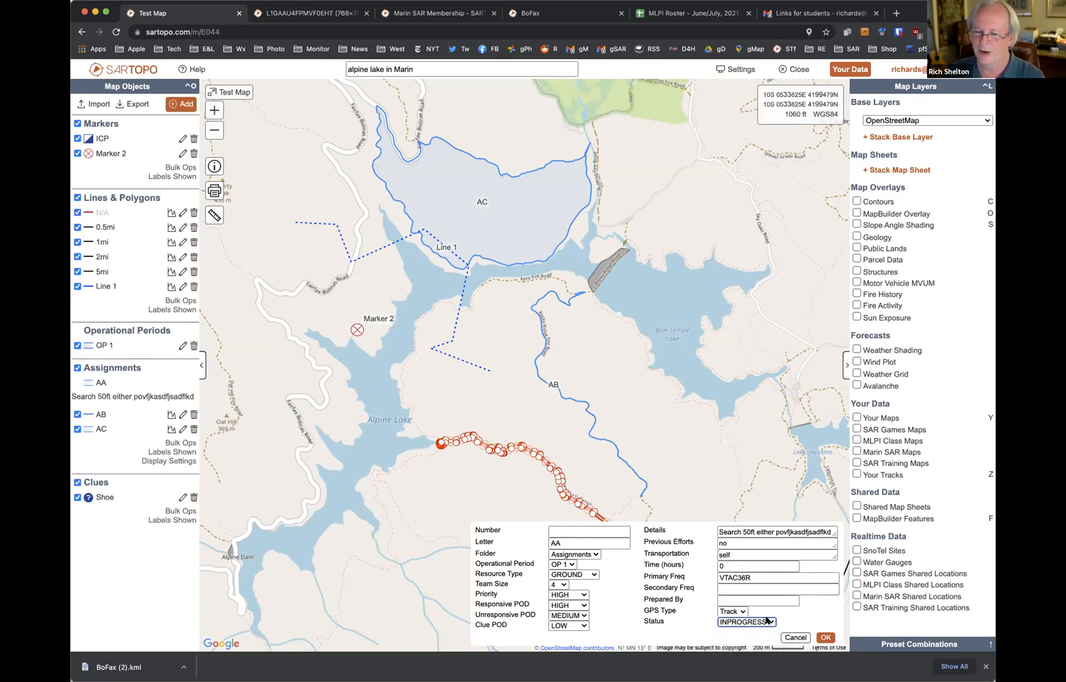
{"action": "left_click", "coordinate": [767, 622]}
{"action": "left_click", "coordinate": [761, 633]}
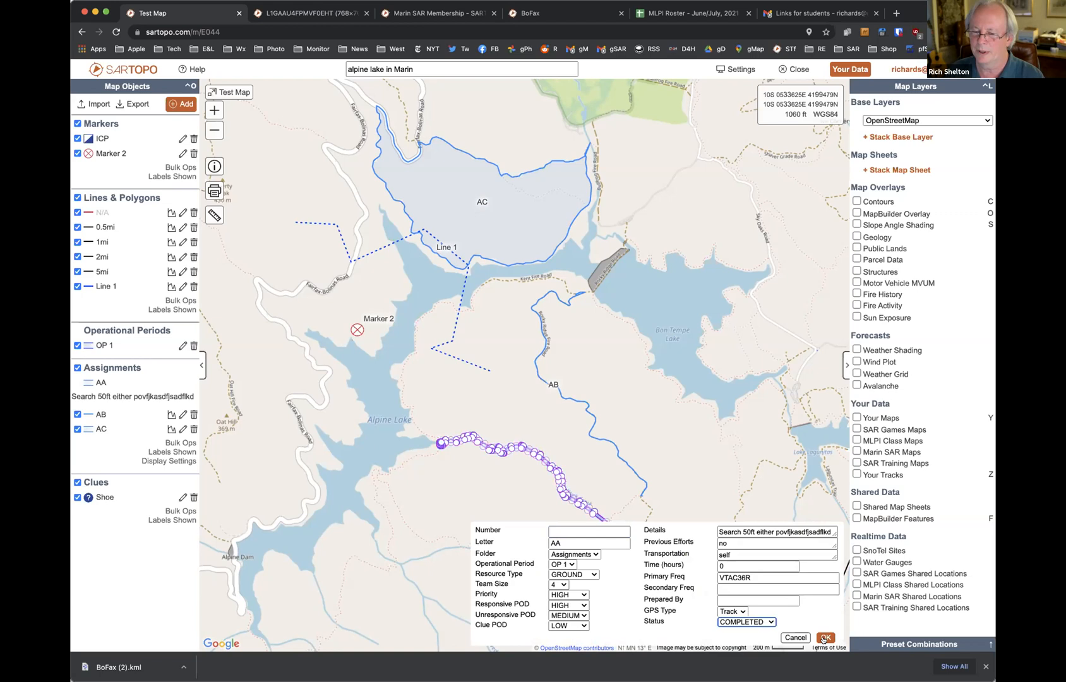
{"action": "left_click", "coordinate": [825, 637]}
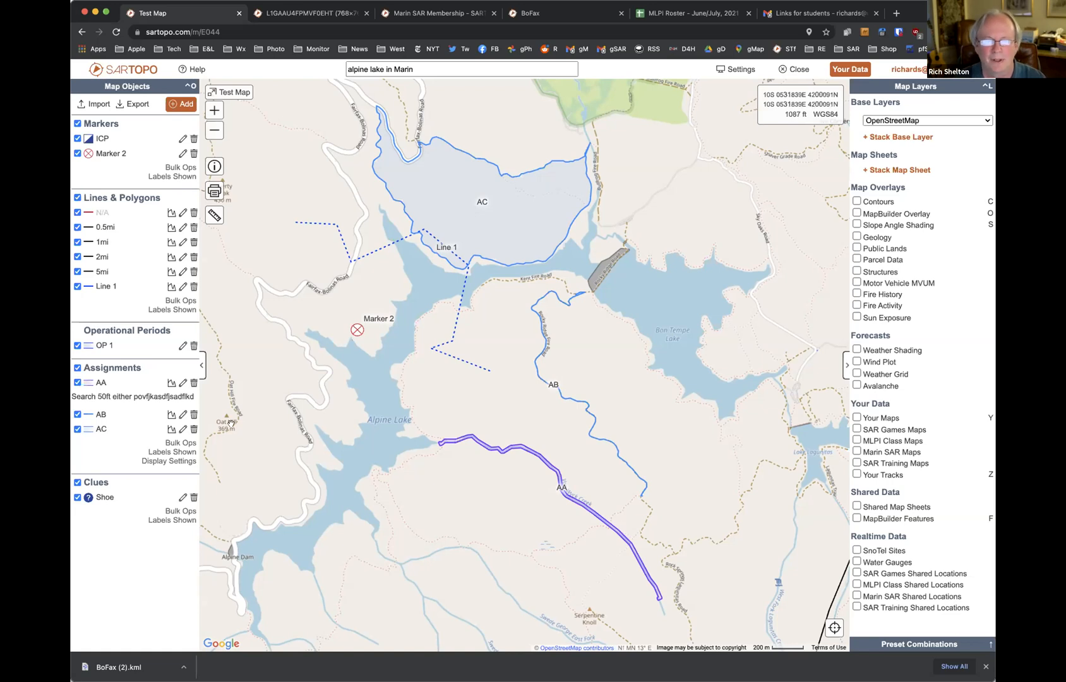
Set the assignment display to color by Random and apply the setting
{"action": "left_click", "coordinate": [187, 462]}
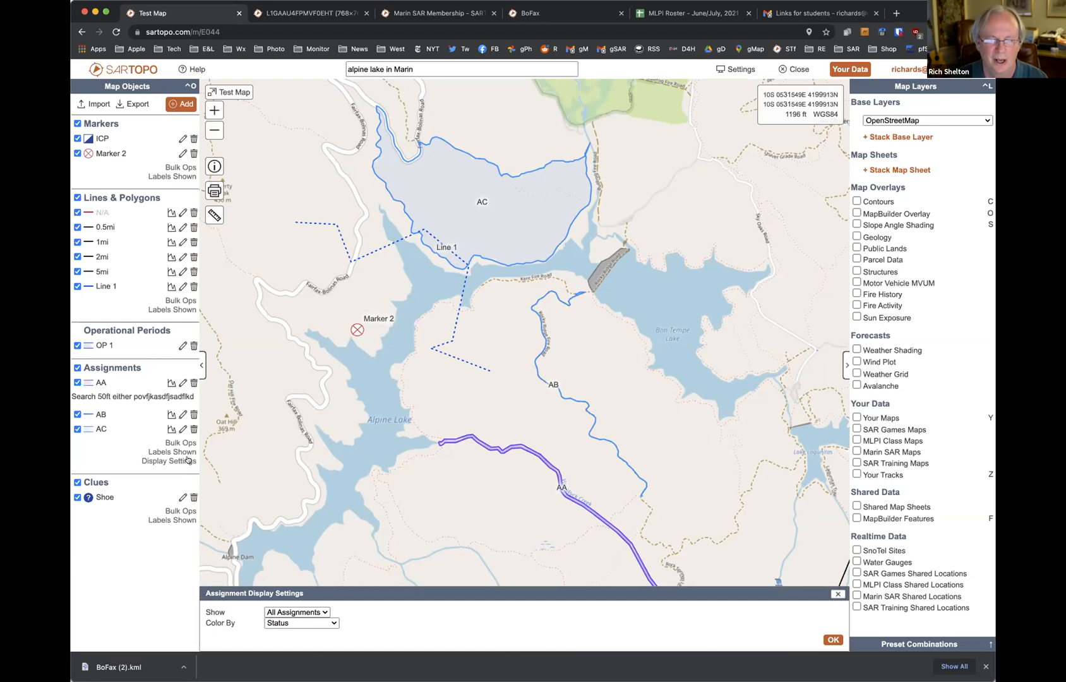
{"action": "left_click", "coordinate": [831, 639]}
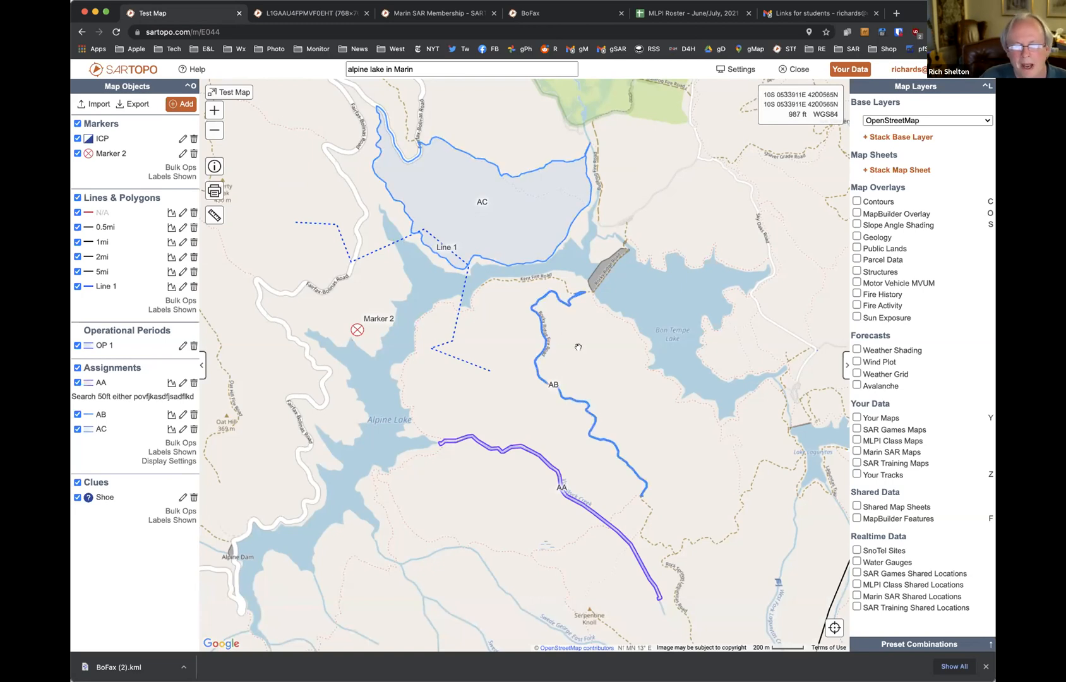
{"action": "left_click_drag", "start_coordinate": [585, 352], "coordinate": [589, 377]}
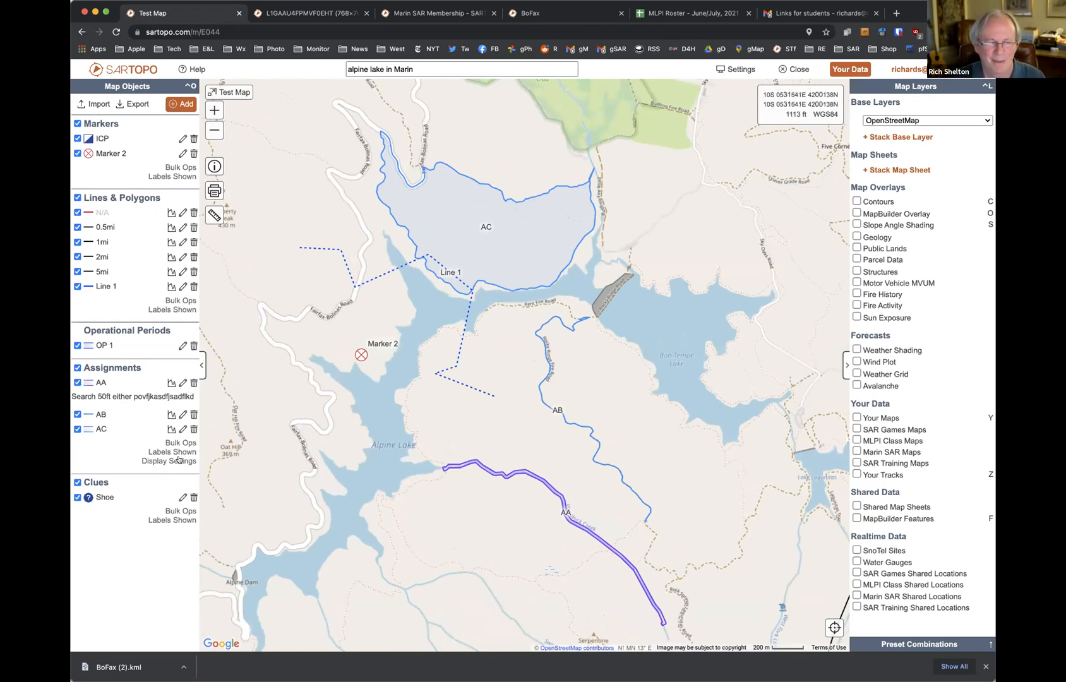
{"action": "left_click", "coordinate": [180, 460]}
{"action": "left_click", "coordinate": [316, 623]}
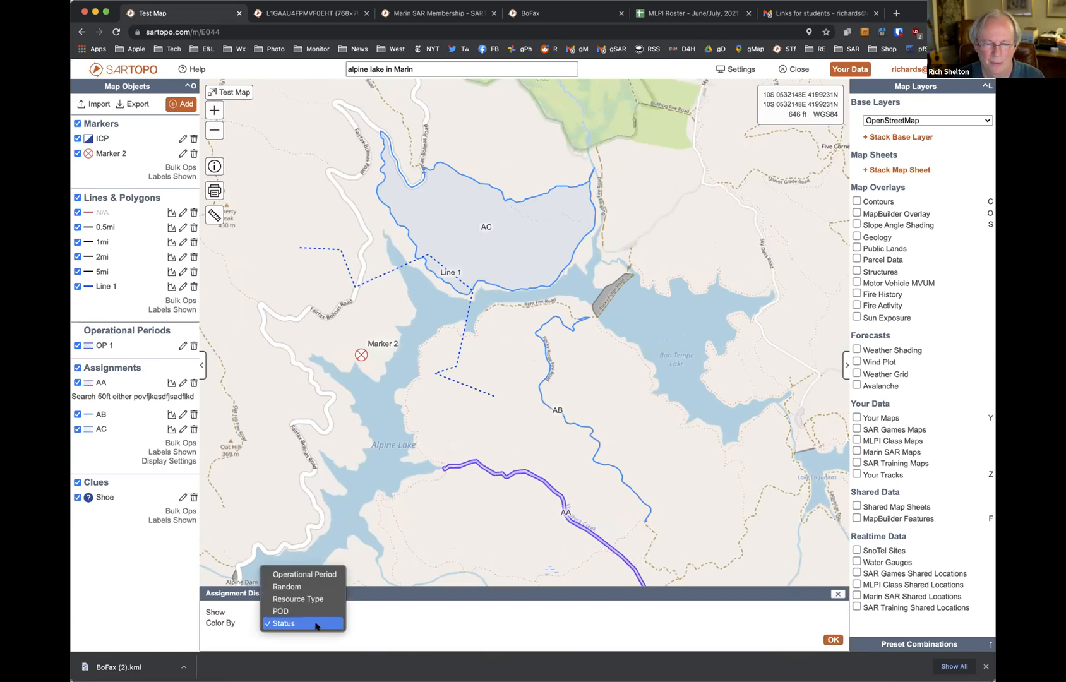
{"action": "left_click", "coordinate": [297, 586]}
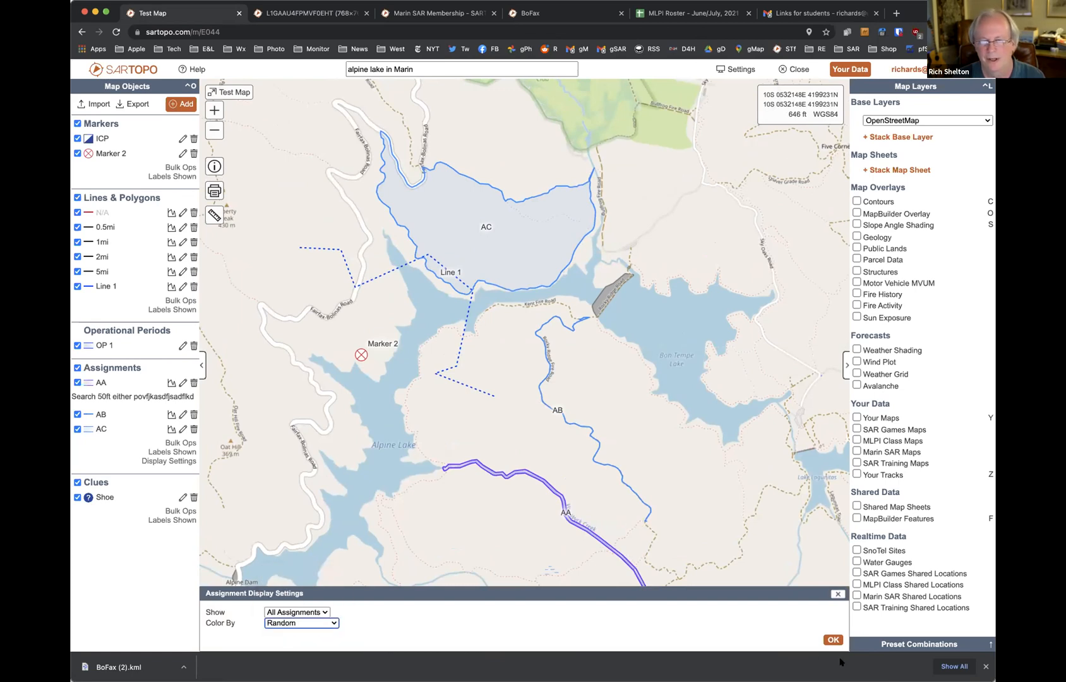
{"action": "left_click", "coordinate": [833, 639]}
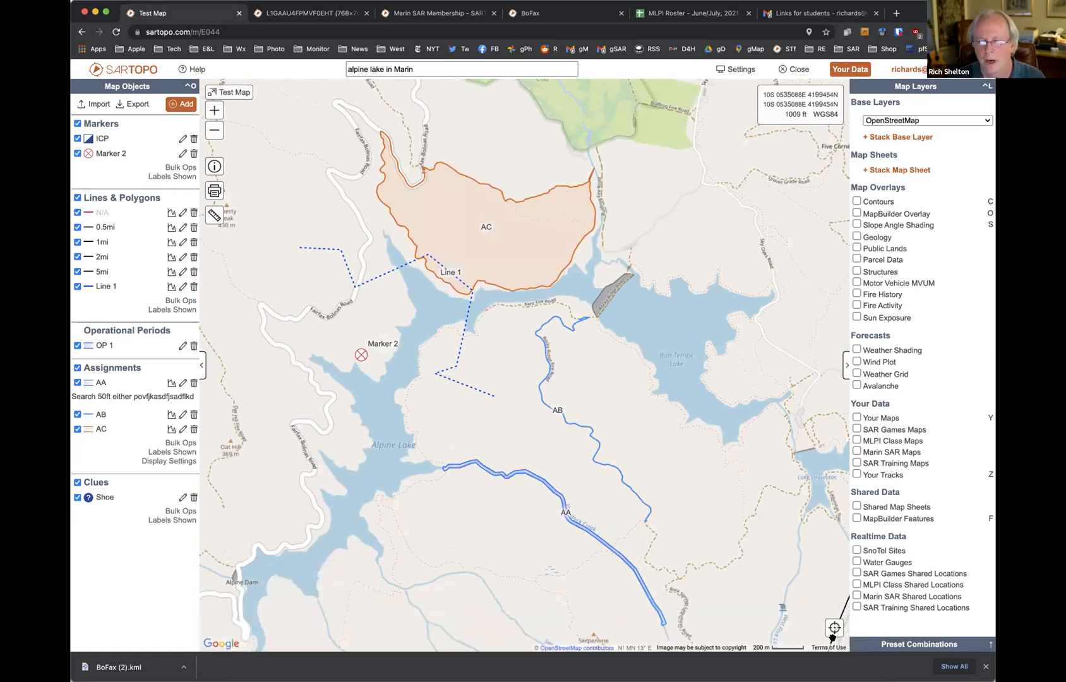
Edit Line 1 and reshape its western end into a zigzag by moving a vertex and pulling out new midpoints
{"action": "left_click_drag", "start_coordinate": [680, 388], "coordinate": [689, 429]}
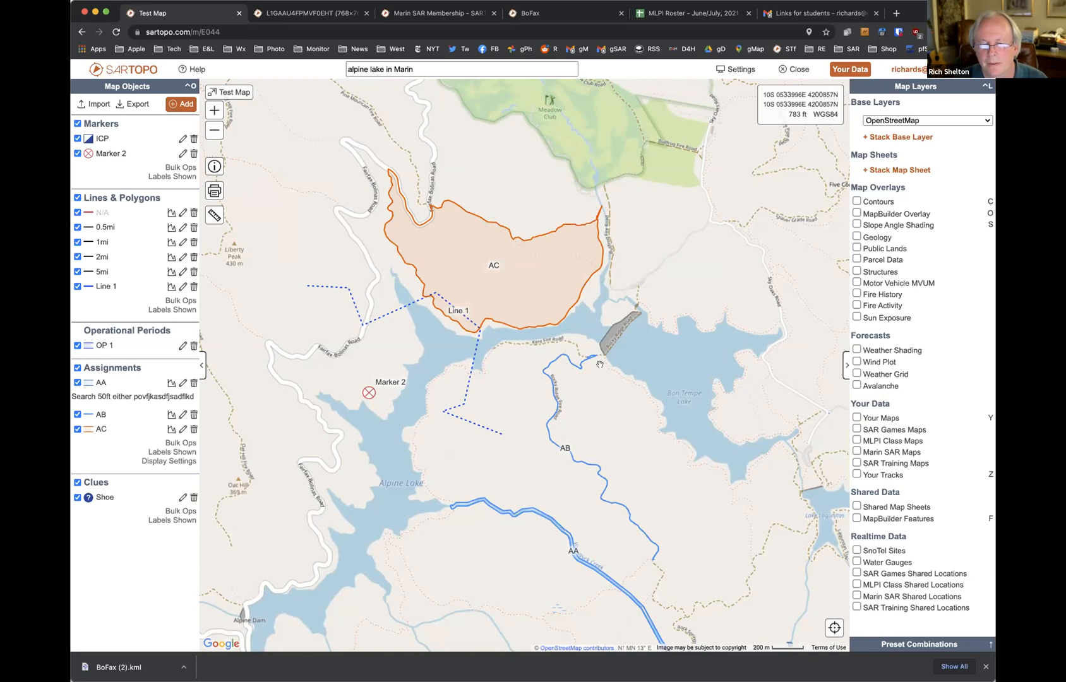
{"action": "left_click_drag", "start_coordinate": [593, 361], "coordinate": [637, 394]}
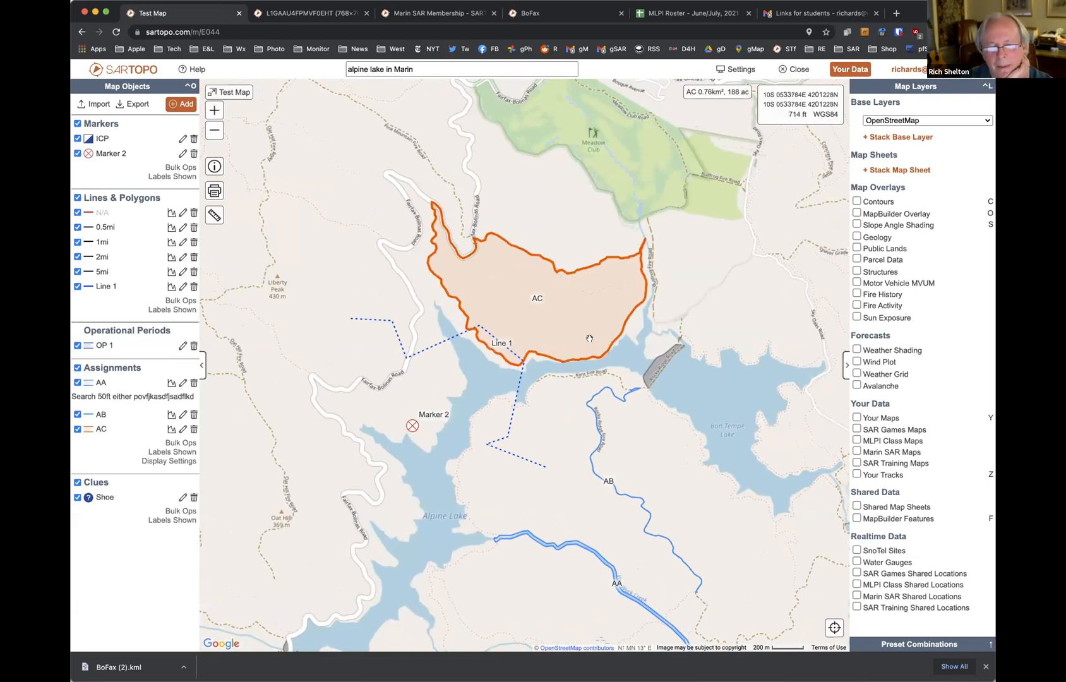
{"action": "left_click_drag", "start_coordinate": [445, 369], "coordinate": [445, 332]}
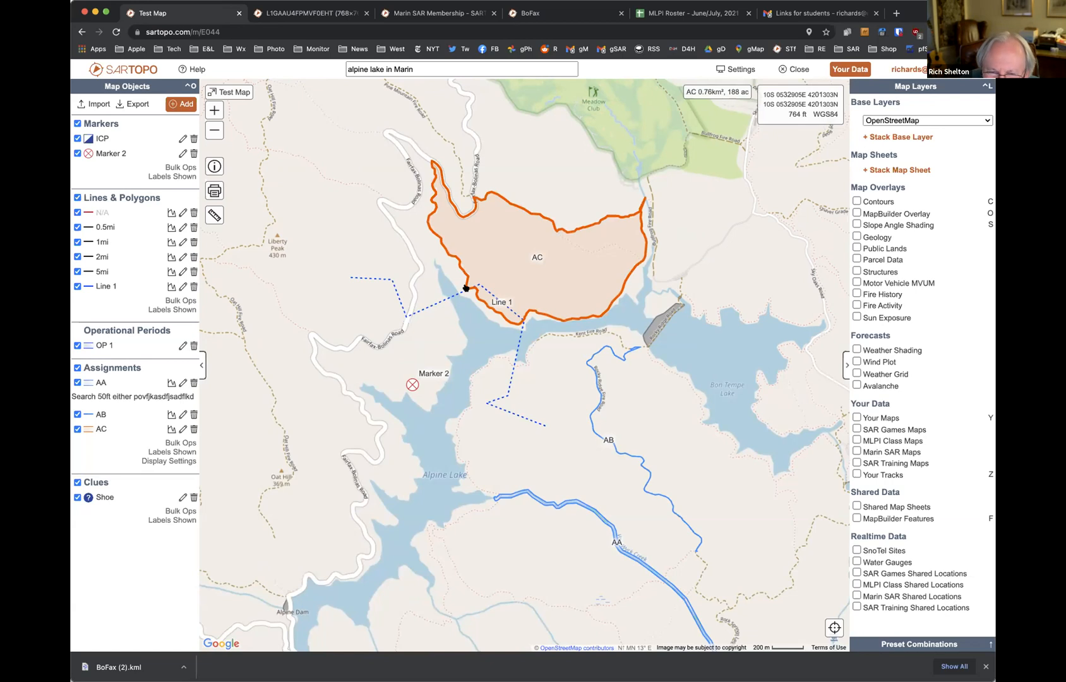
{"action": "left_click", "coordinate": [508, 309]}
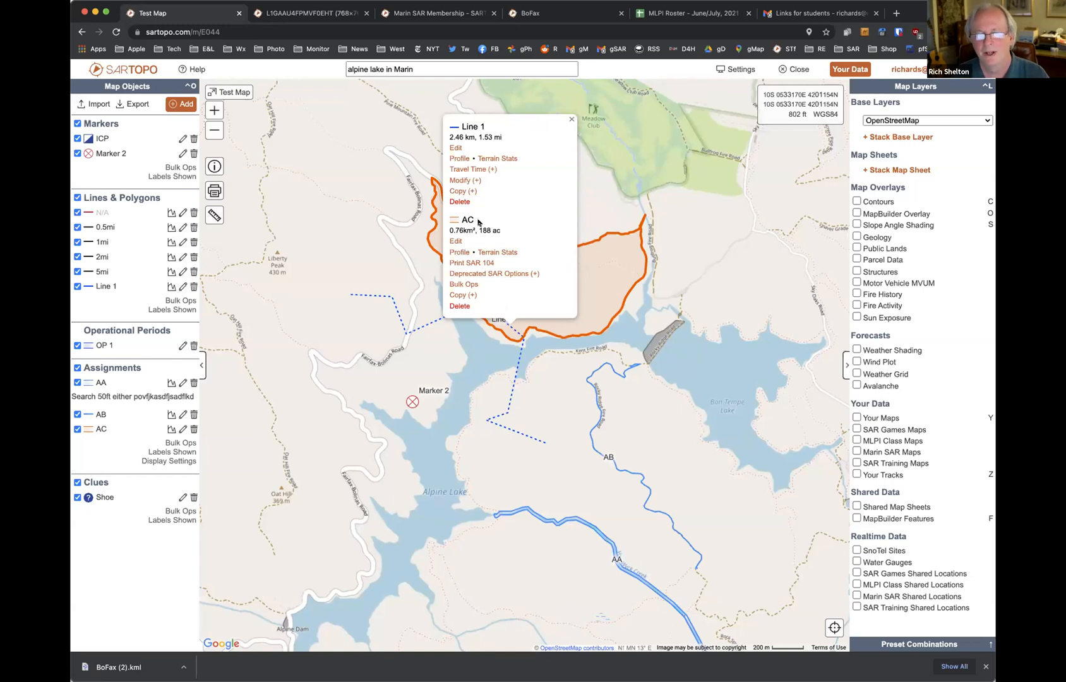
{"action": "left_click", "coordinate": [455, 148]}
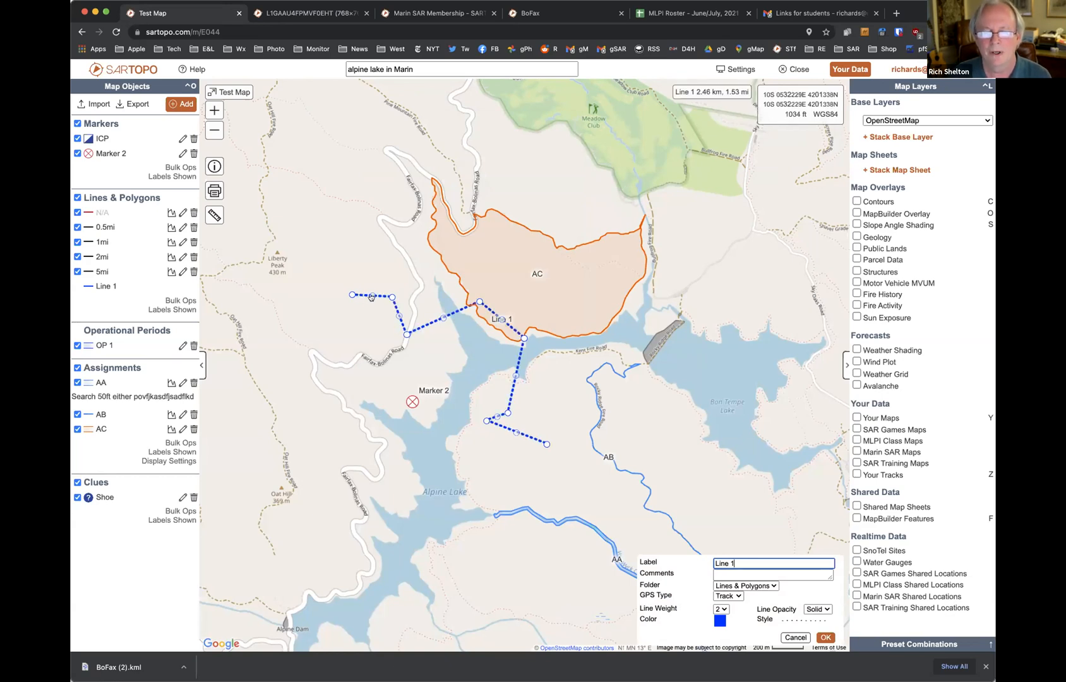
{"action": "left_click_drag", "start_coordinate": [391, 296], "coordinate": [347, 345]}
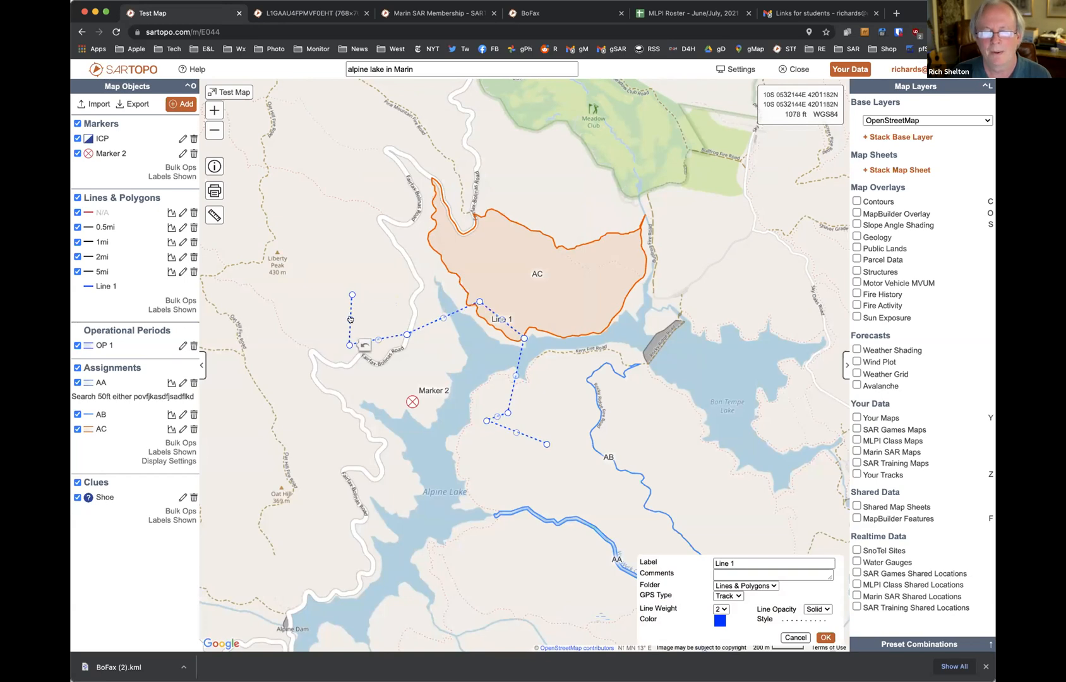
{"action": "left_click", "coordinate": [373, 316]}
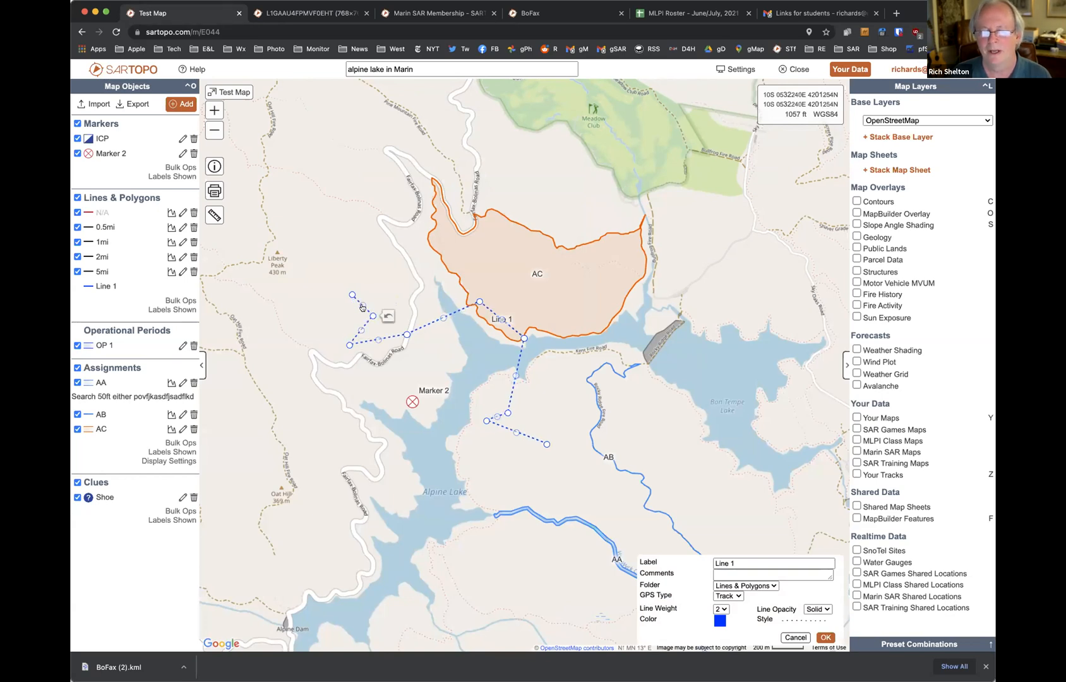
{"action": "left_click_drag", "start_coordinate": [332, 327], "coordinate": [332, 325]}
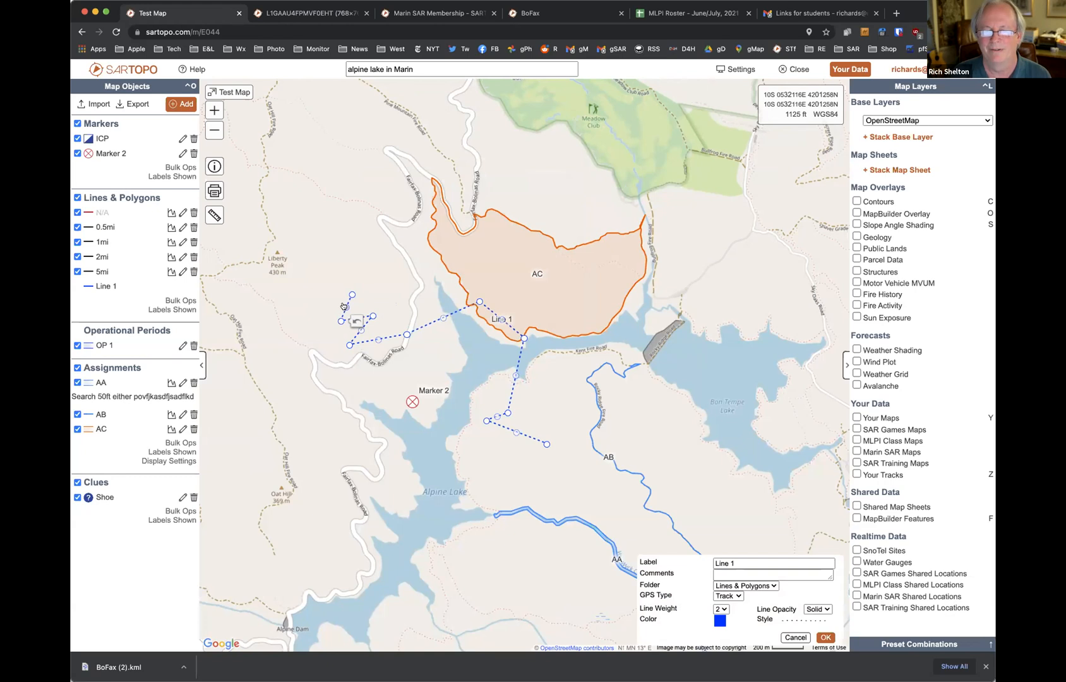
{"action": "left_click", "coordinate": [368, 304]}
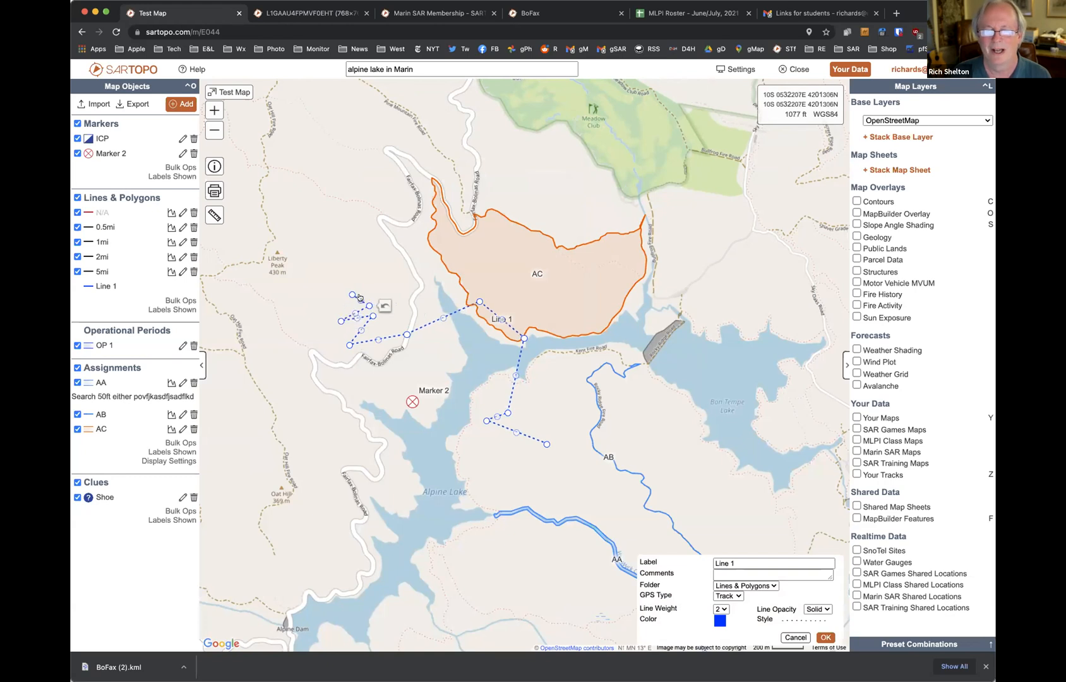
Move Line 1's free northern end to a point just west of Fairfax-Bolinas Road and save the line
{"action": "left_click_drag", "start_coordinate": [346, 93], "coordinate": [332, 141]}
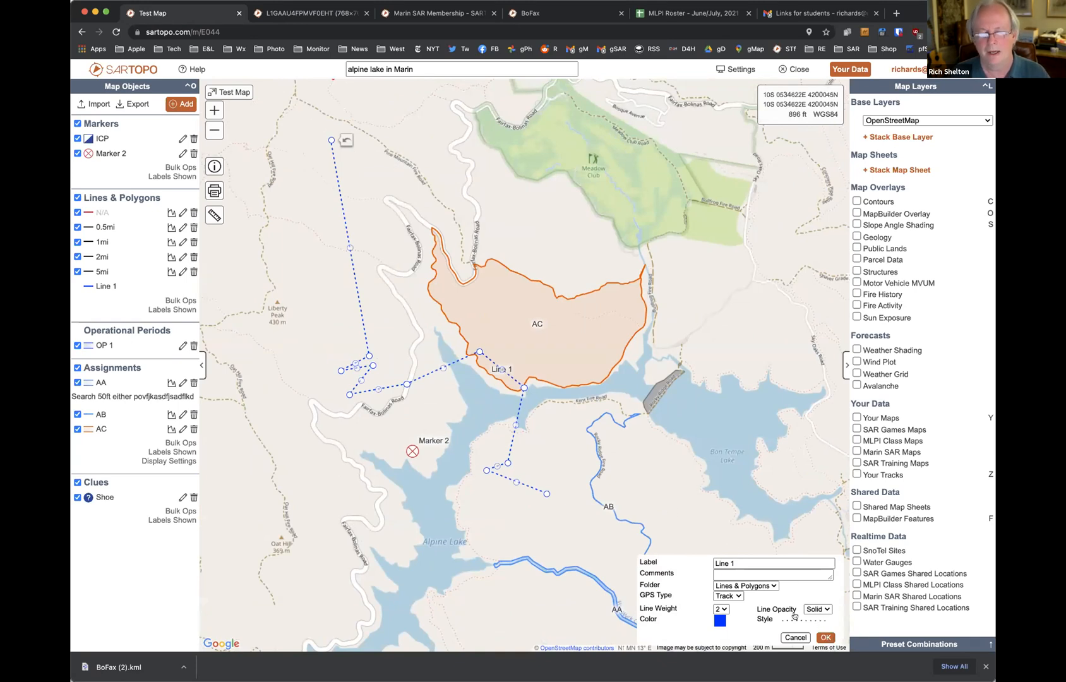
{"action": "left_click", "coordinate": [330, 140]}
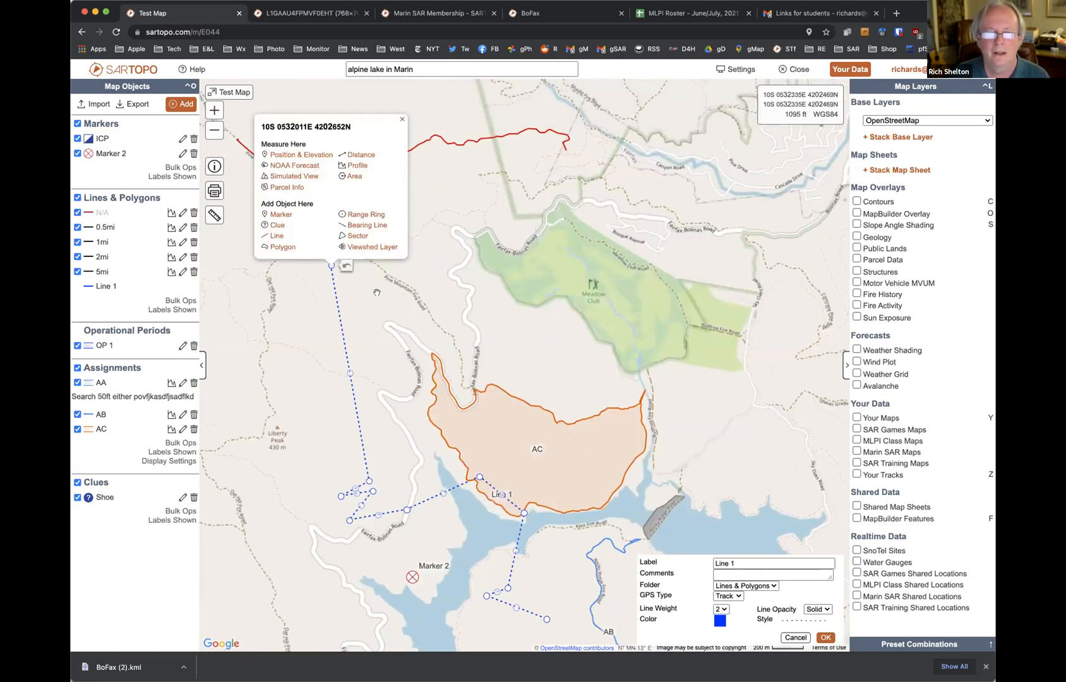
{"action": "left_click", "coordinate": [351, 282]}
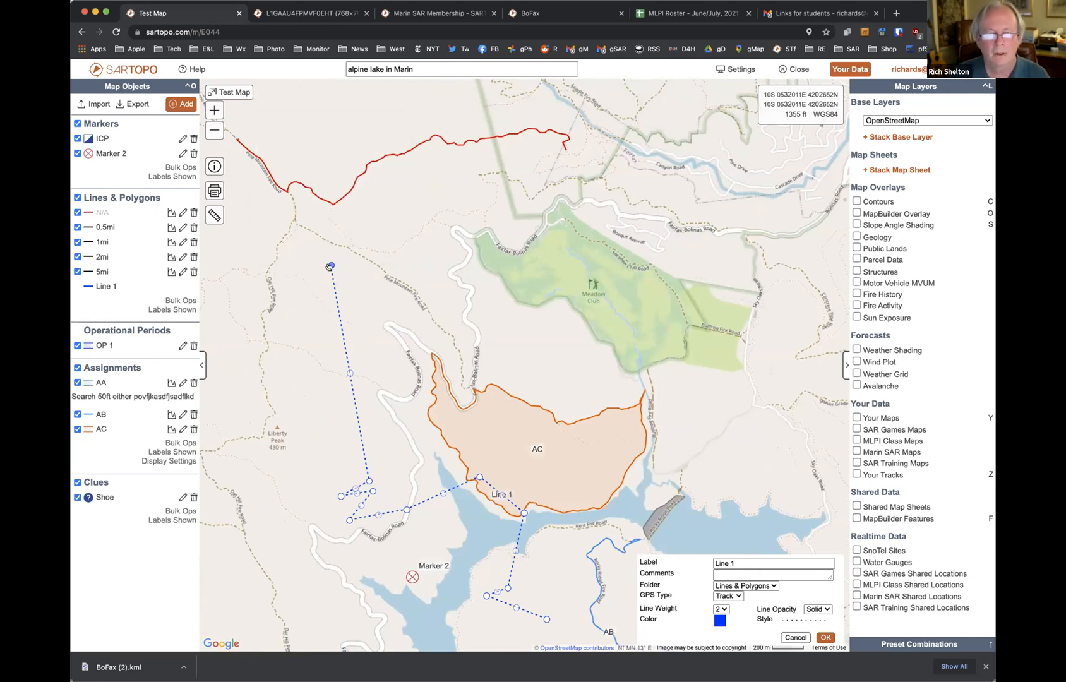
{"action": "left_click", "coordinate": [329, 266]}
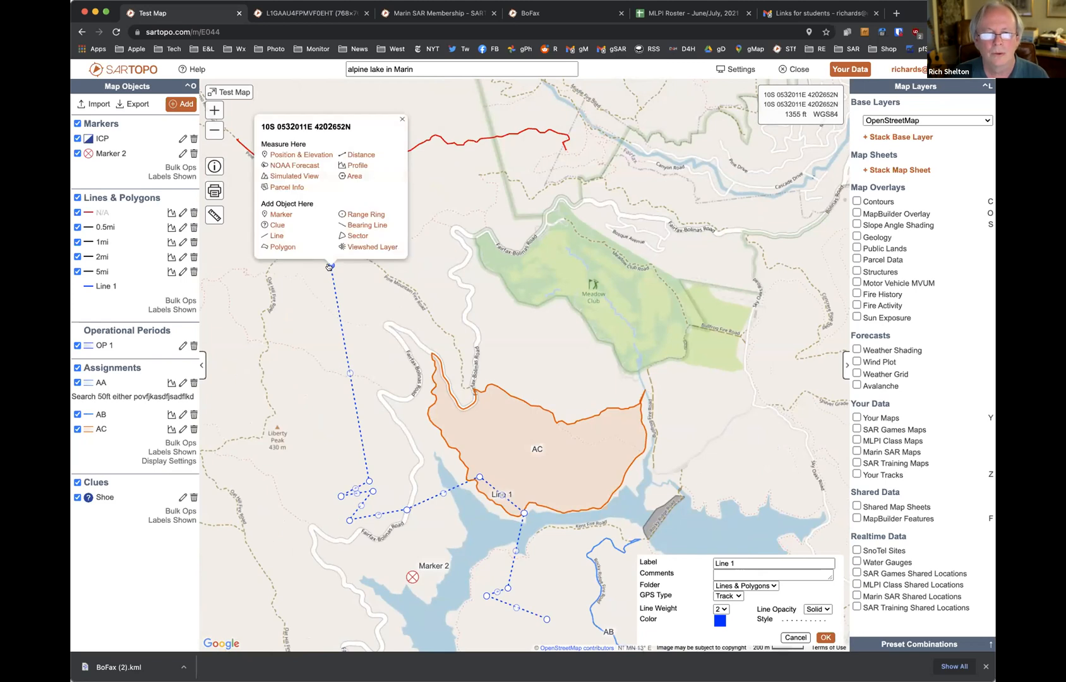
{"action": "left_click", "coordinate": [520, 335]}
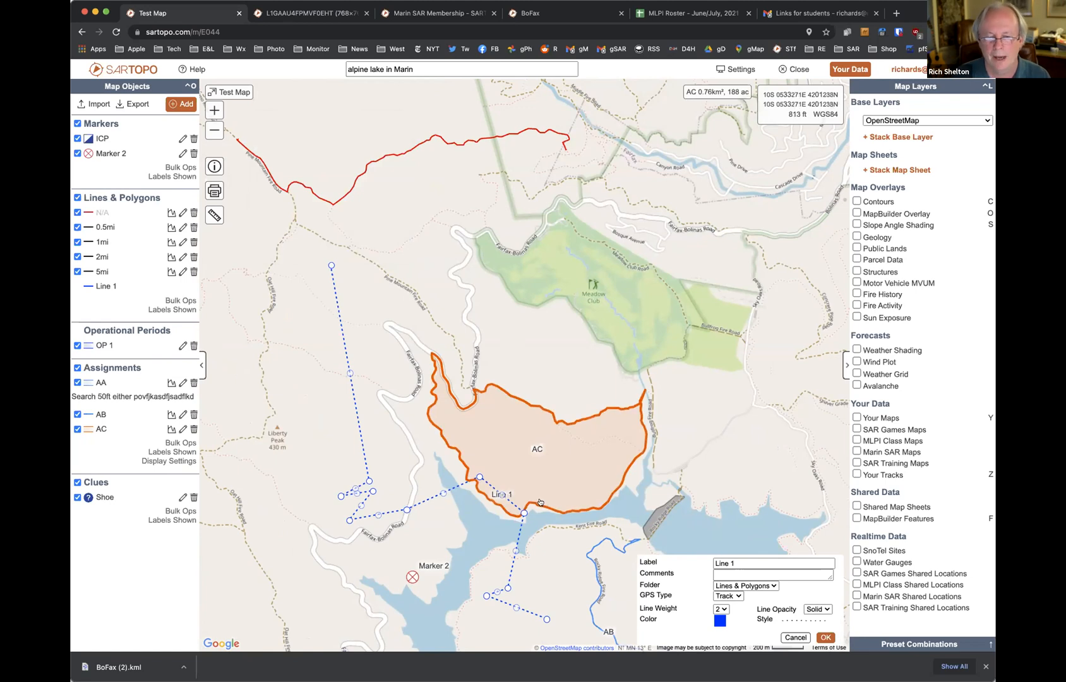
{"action": "left_click_drag", "start_coordinate": [330, 265], "coordinate": [364, 384]}
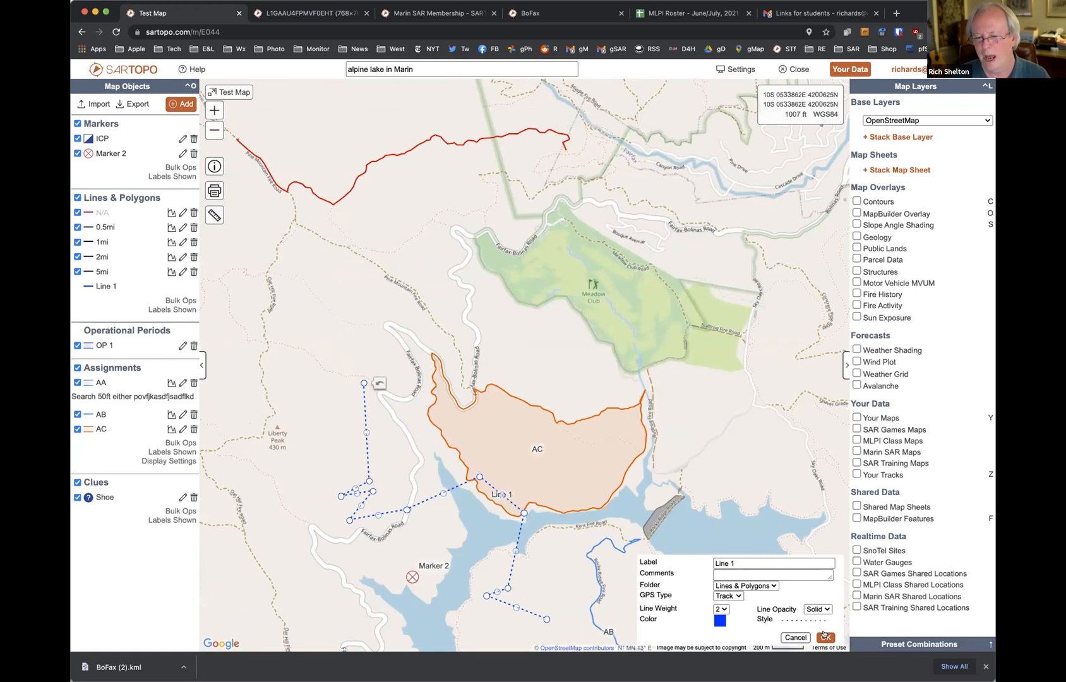
{"action": "left_click", "coordinate": [825, 636]}
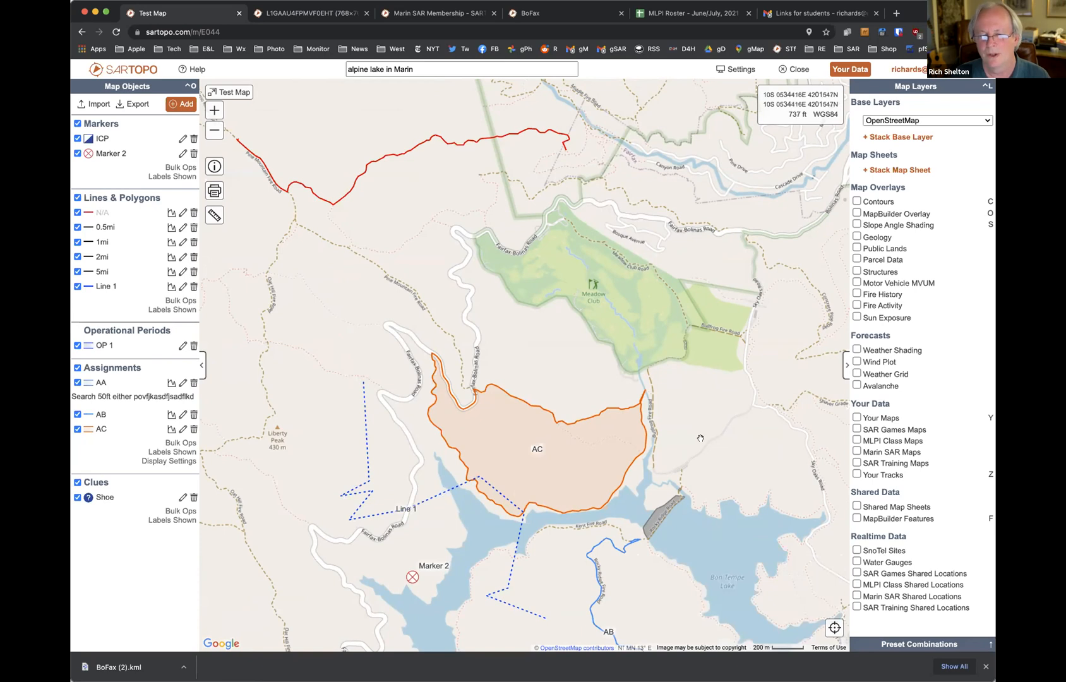
Edit assignment AC, stretch its northeastern corner into a small area east of the neighbouring road, and save the assignment
{"action": "scroll", "coordinate": [692, 336], "scroll_direction": "down", "scroll_amount": 3}
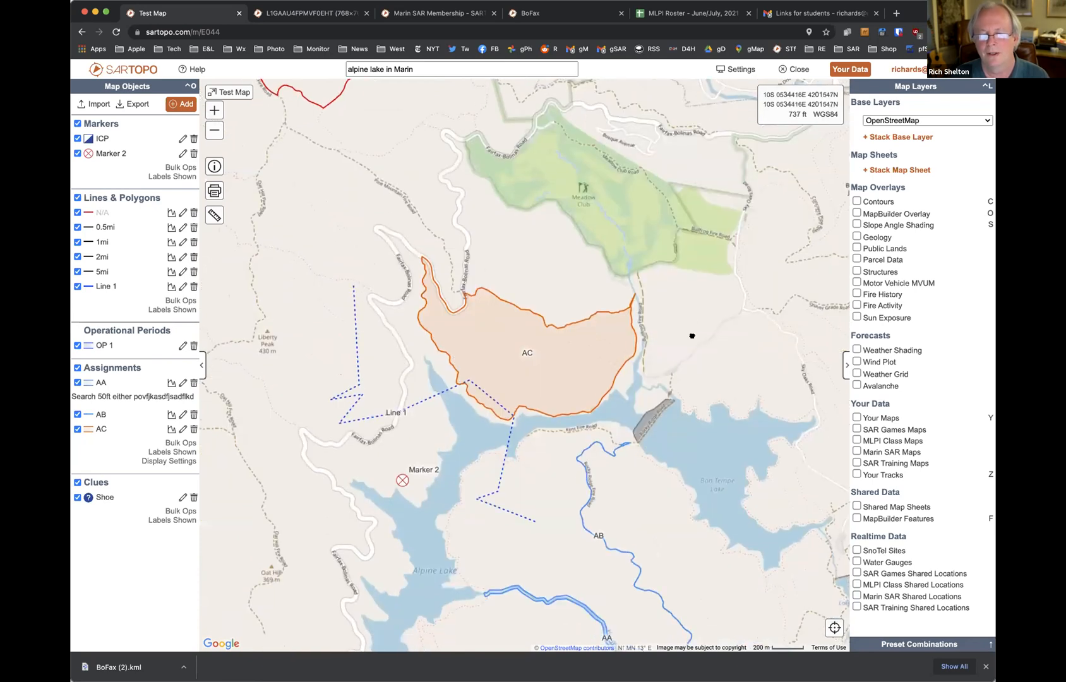
{"action": "left_click", "coordinate": [602, 336]}
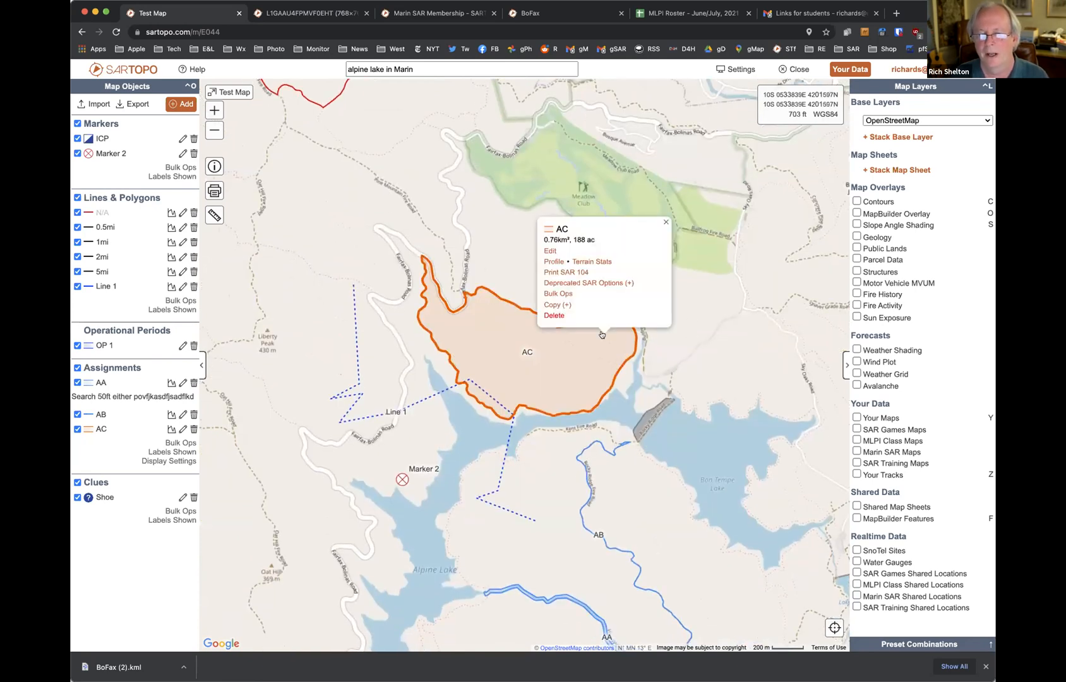
{"action": "left_click", "coordinate": [552, 251]}
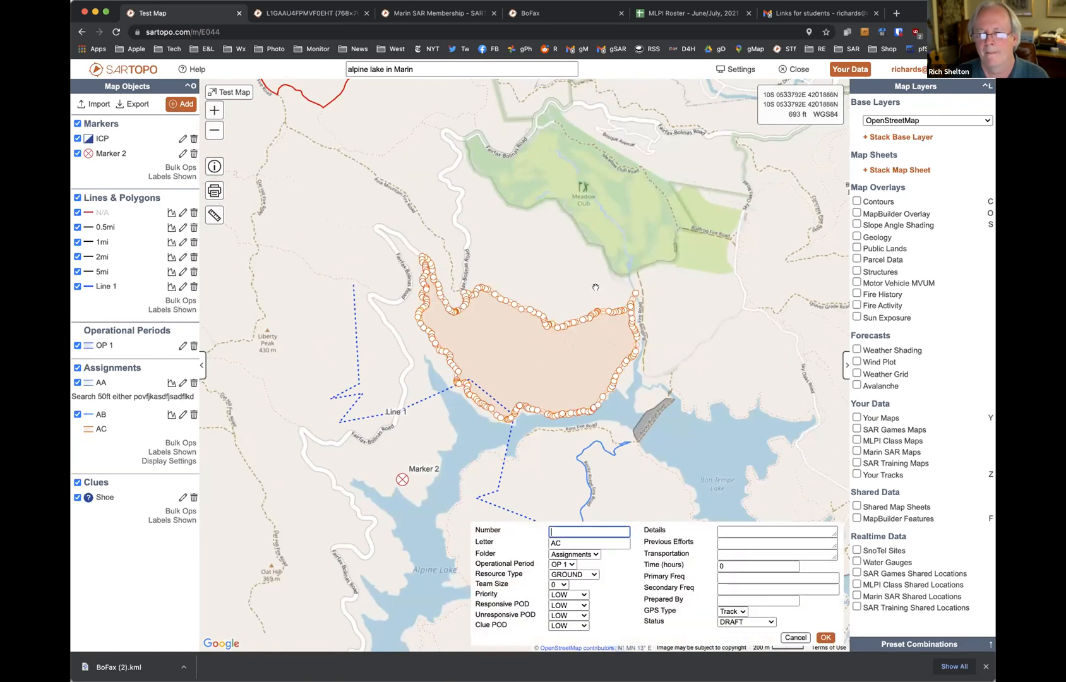
{"action": "left_click_drag", "start_coordinate": [635, 295], "coordinate": [648, 326]}
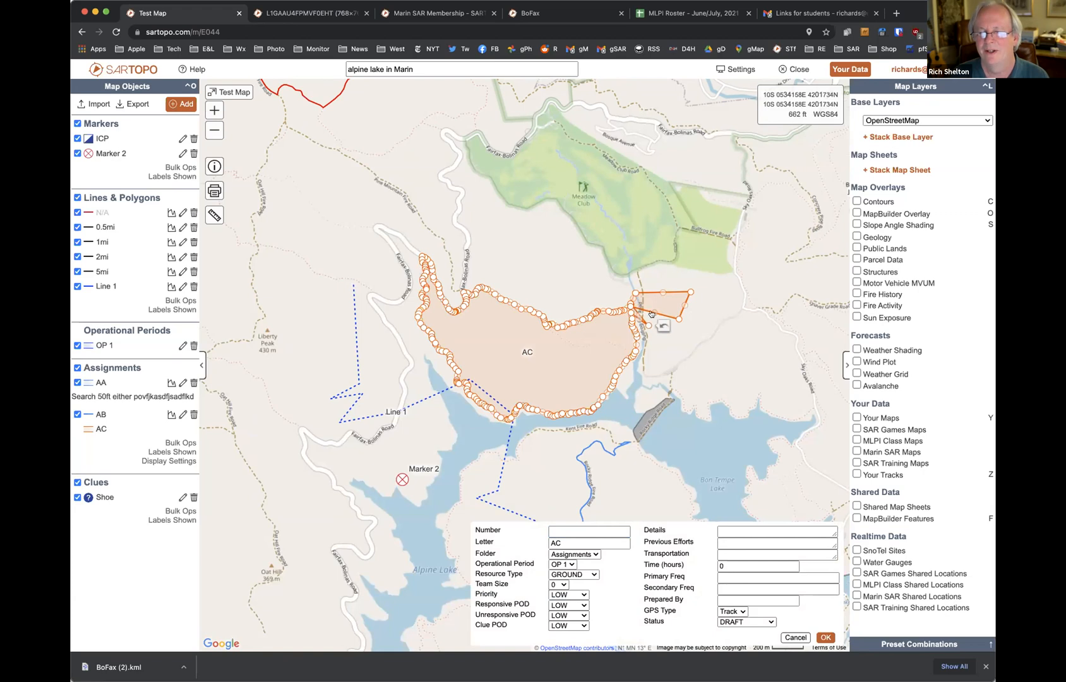
{"action": "left_click_drag", "start_coordinate": [647, 322], "coordinate": [648, 324]}
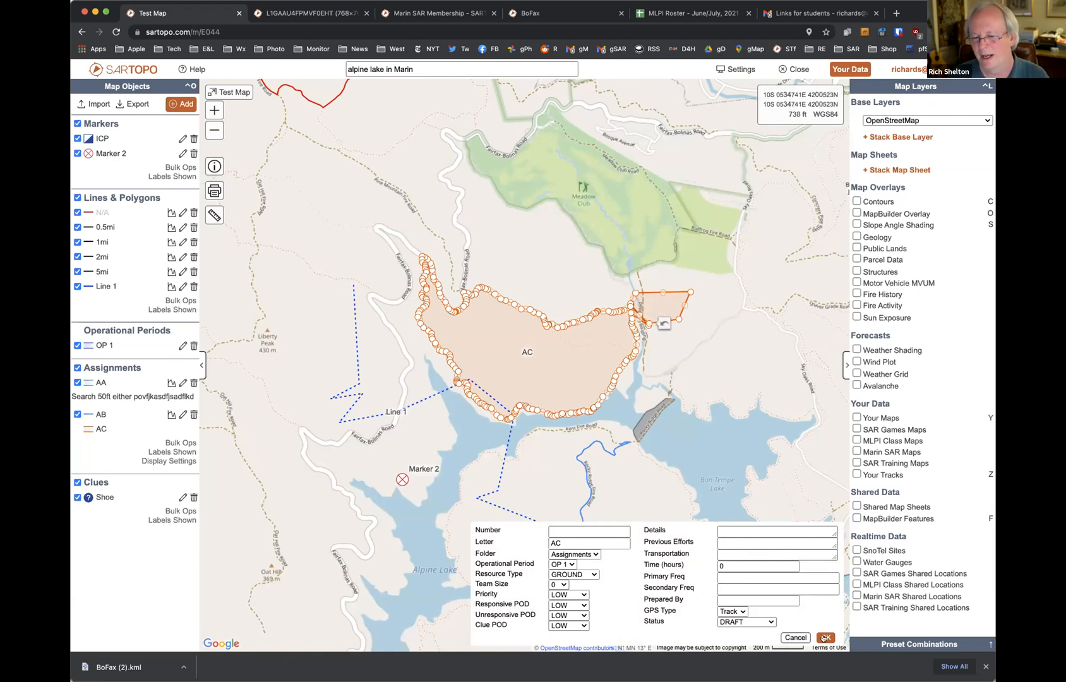
{"action": "left_click", "coordinate": [824, 637]}
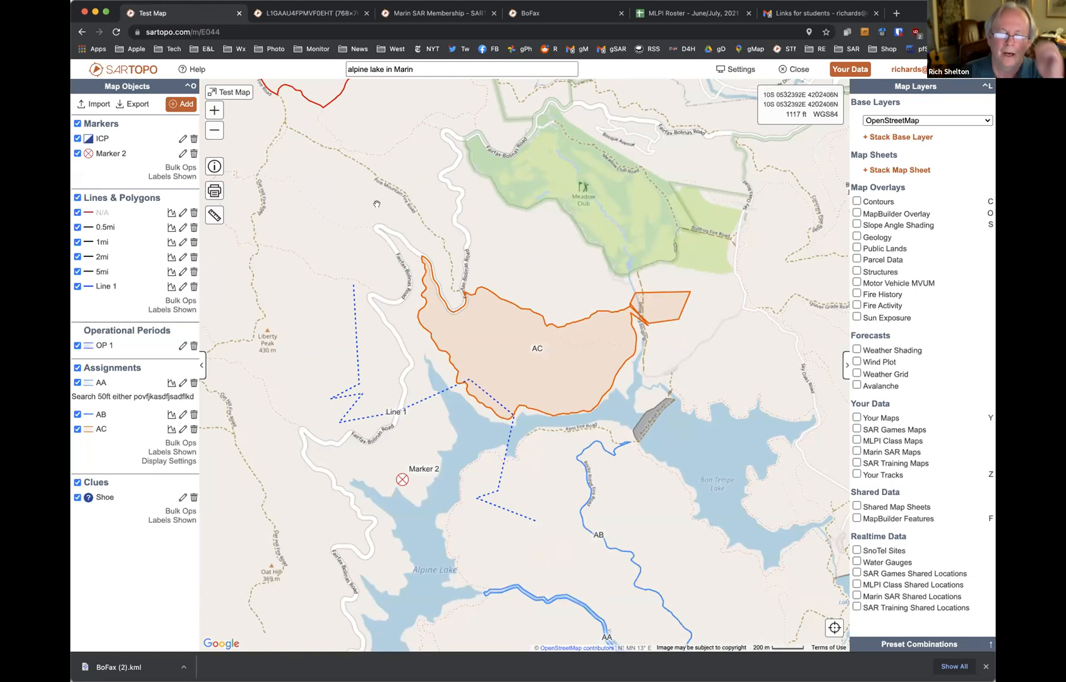
{"action": "left_click", "coordinate": [355, 331]}
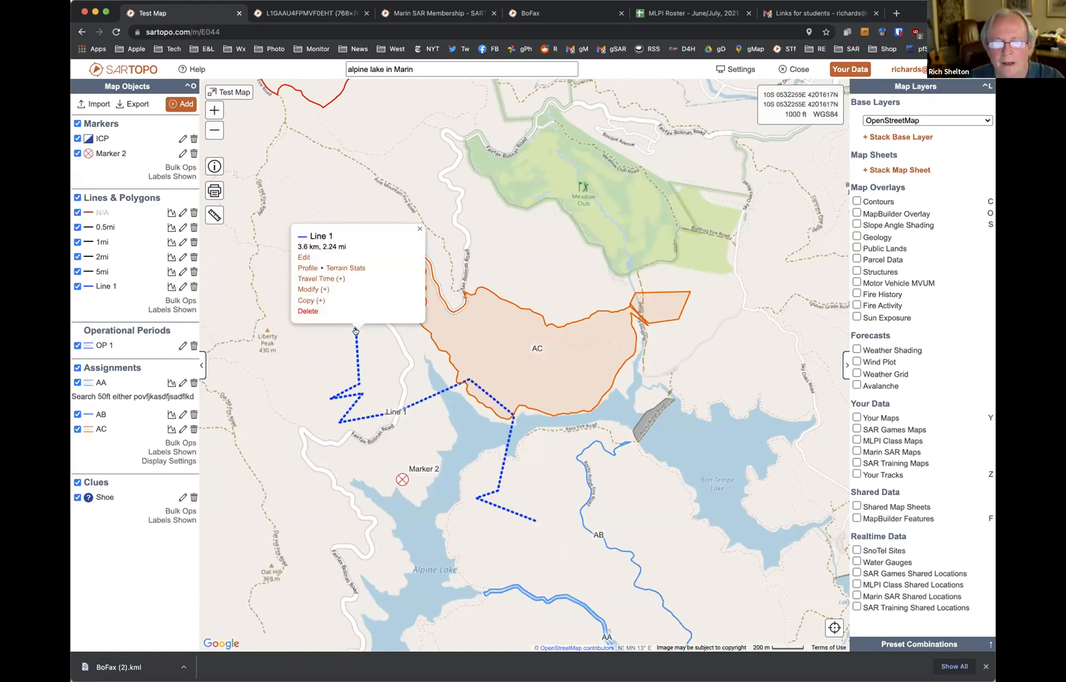
{"action": "left_click", "coordinate": [313, 289]}
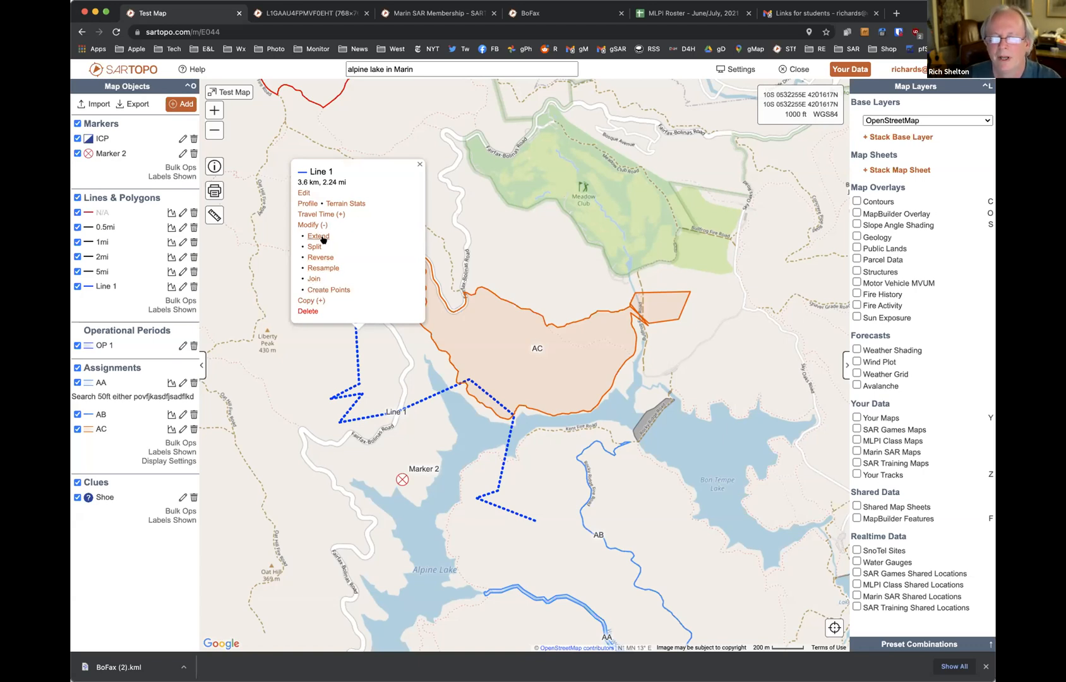
{"action": "left_click", "coordinate": [419, 164]}
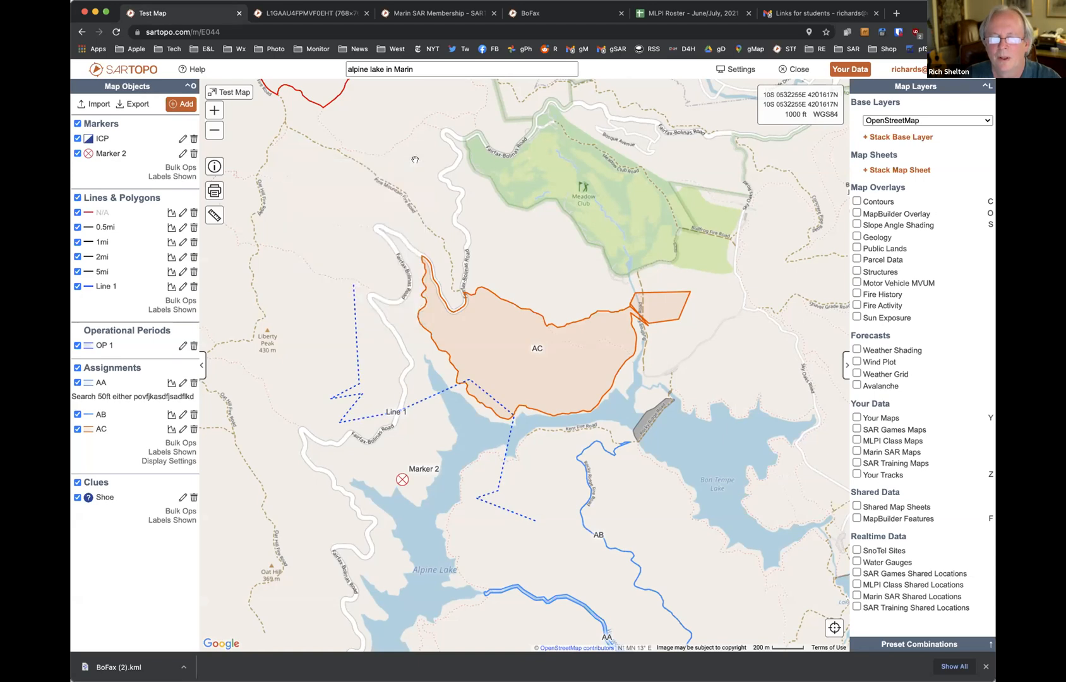
Split Line 1 at 10S 0532683E 4201187N, between Fairfax-Bolinas Road and the western edge of area AC
{"action": "left_click", "coordinate": [422, 399]}
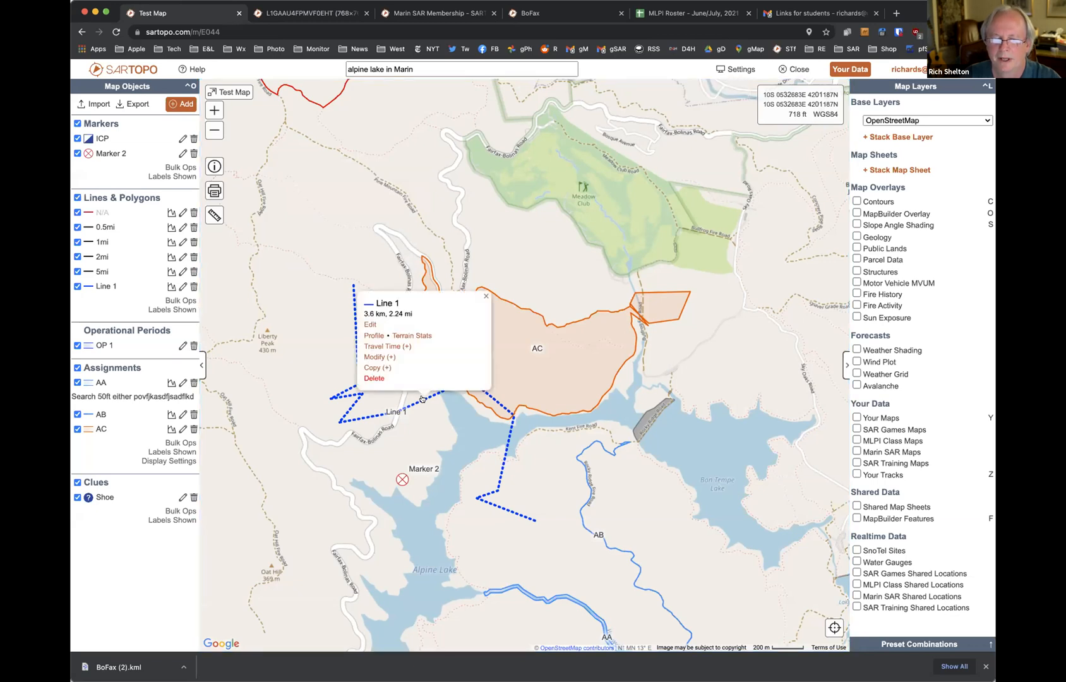
{"action": "left_click", "coordinate": [383, 358]}
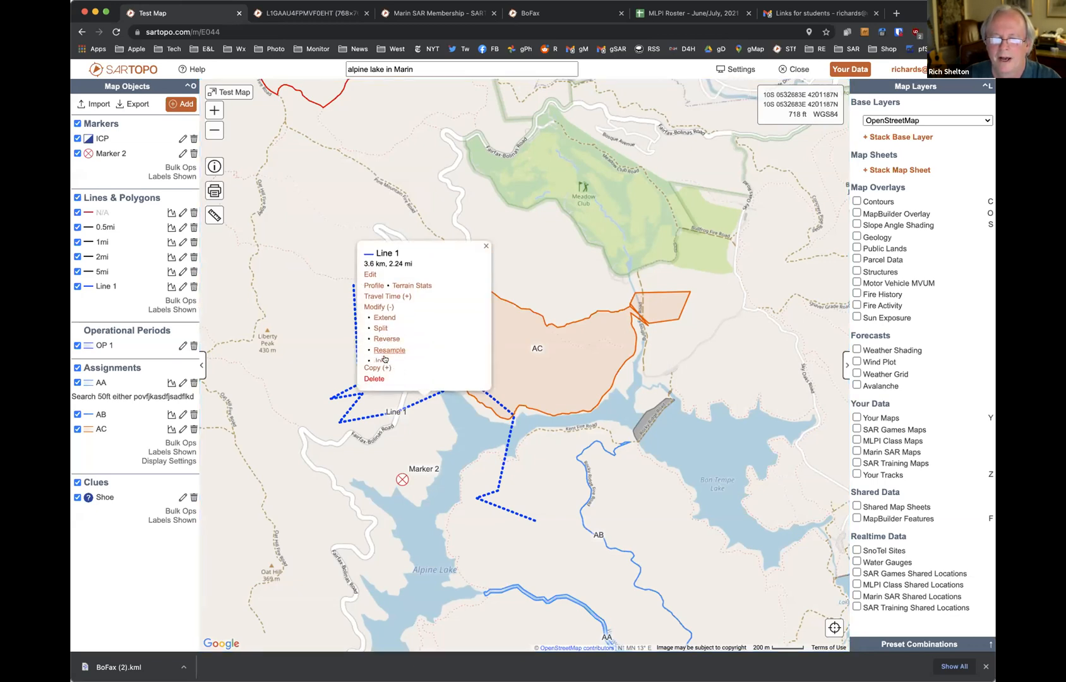
{"action": "left_click", "coordinate": [381, 316]}
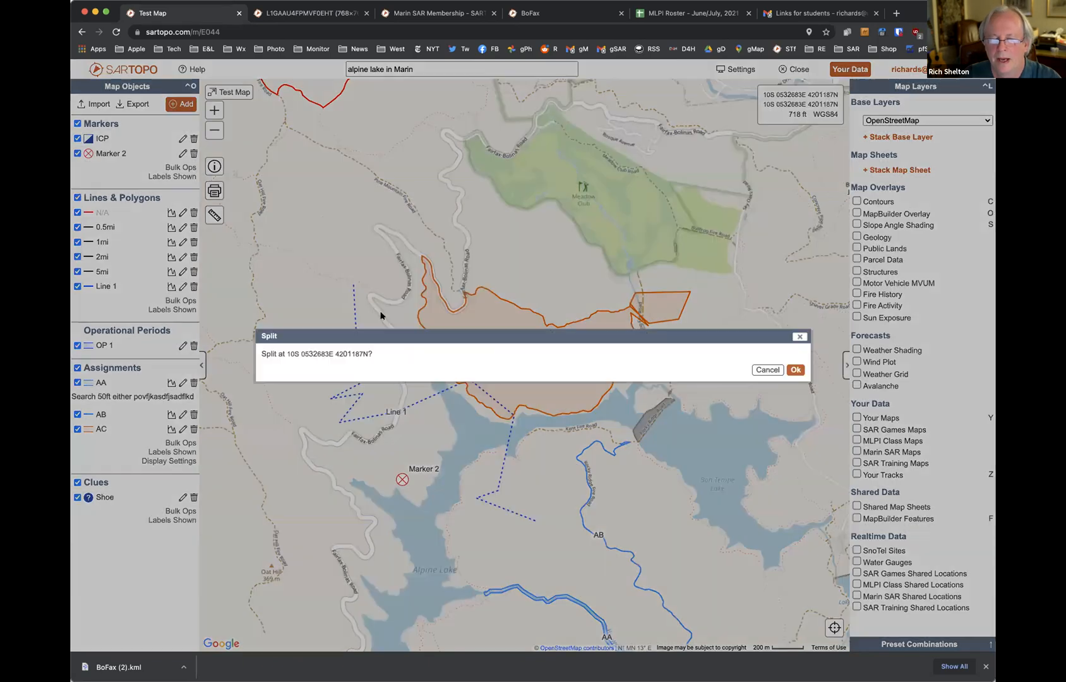
{"action": "left_click", "coordinate": [793, 371]}
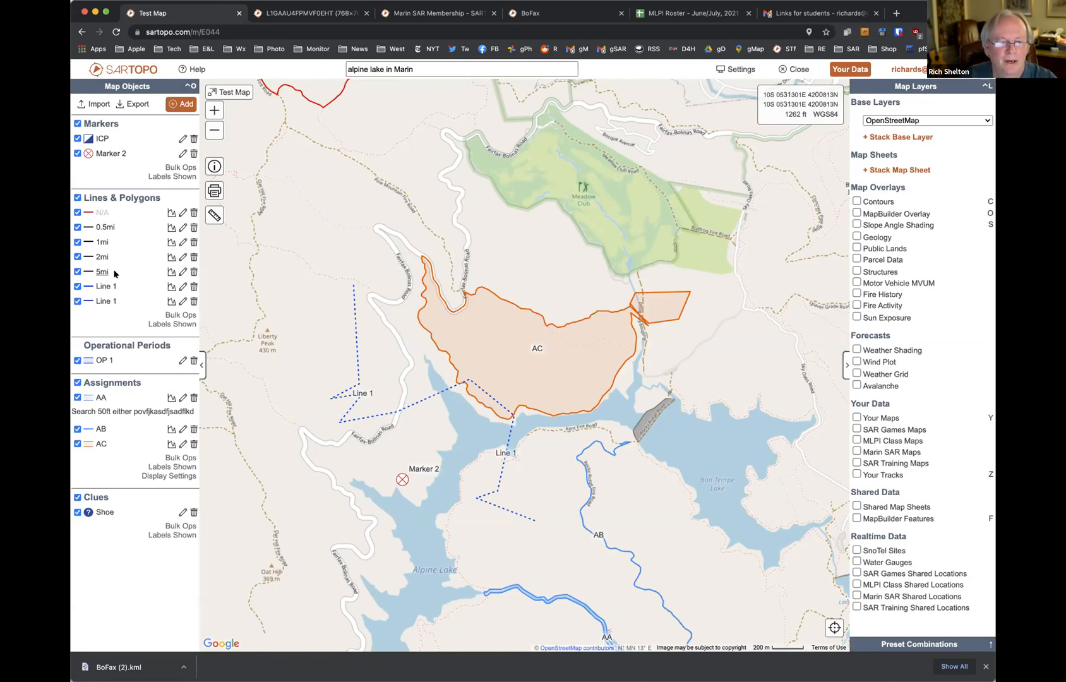
Change the color of the eastern Line 1 segment to red and save the line
{"action": "left_click", "coordinate": [182, 301]}
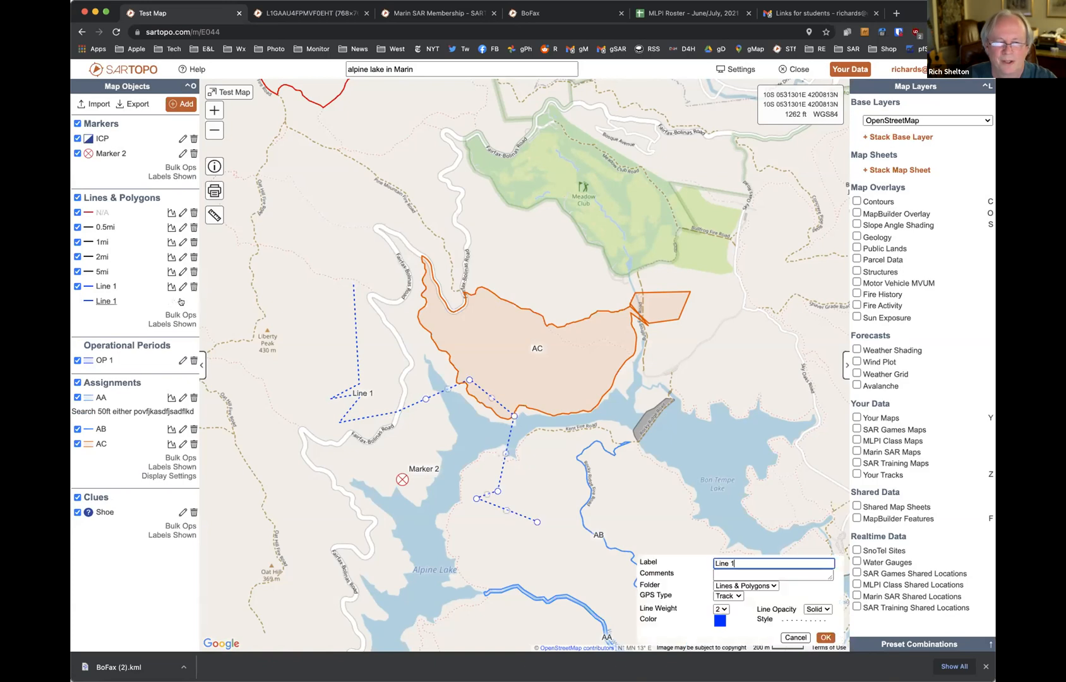
{"action": "left_click", "coordinate": [719, 621]}
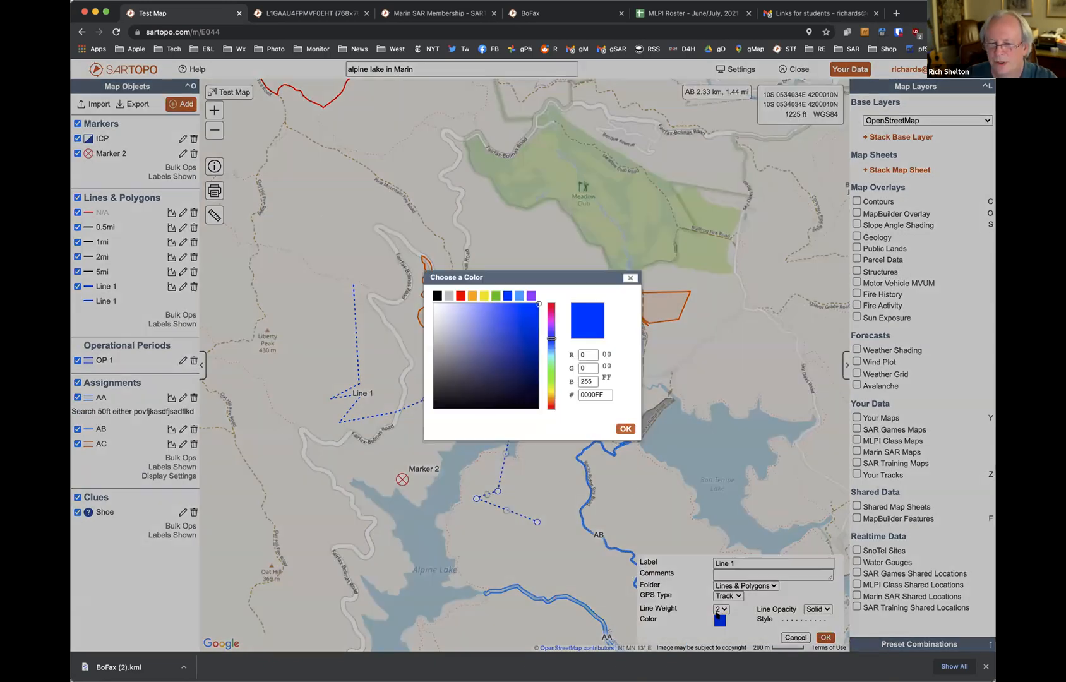
{"action": "left_click", "coordinate": [461, 295]}
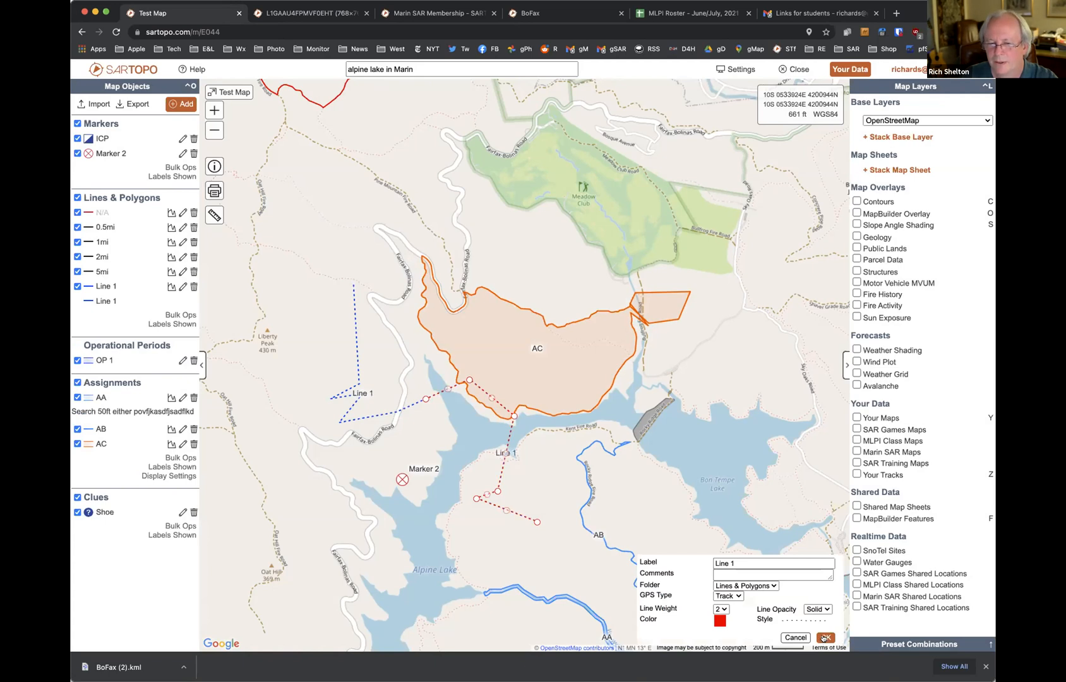
{"action": "left_click", "coordinate": [824, 638]}
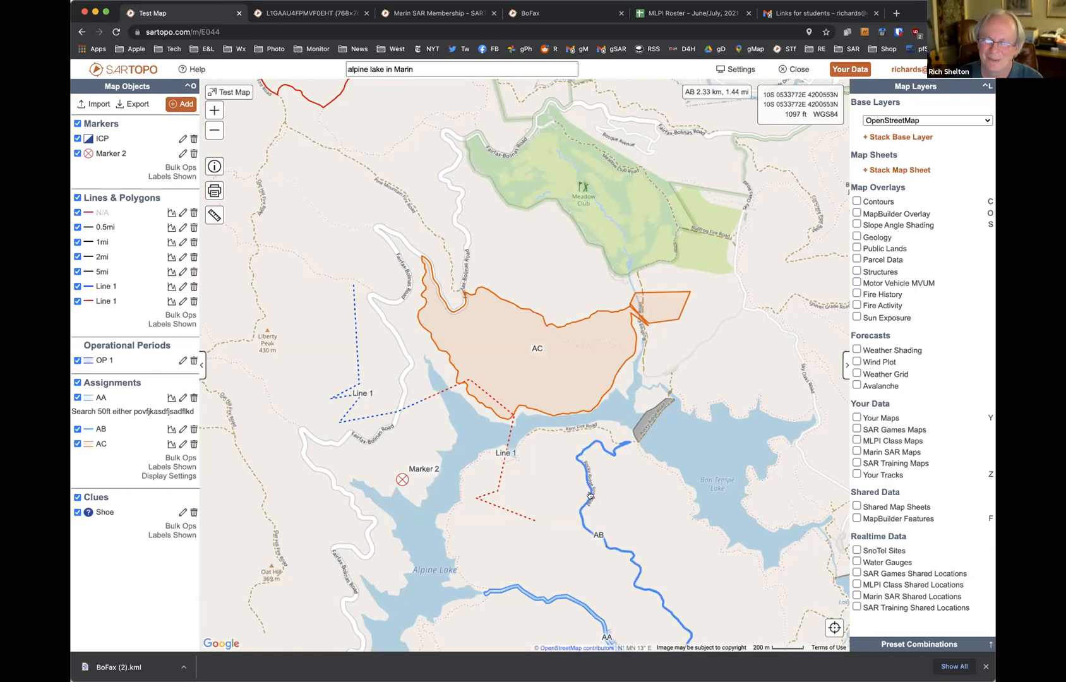
Open the print setup for the map and shift the page area southeast to cover areas AC and AB
{"action": "left_click_drag", "start_coordinate": [550, 486], "coordinate": [536, 425]}
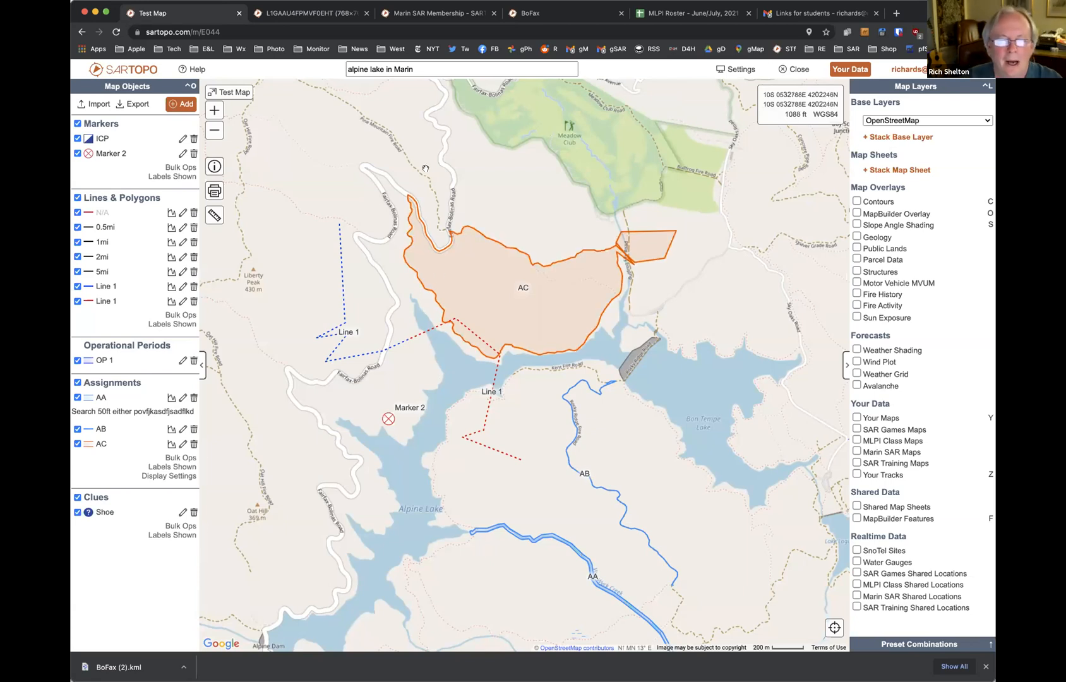
{"action": "left_click", "coordinate": [215, 193]}
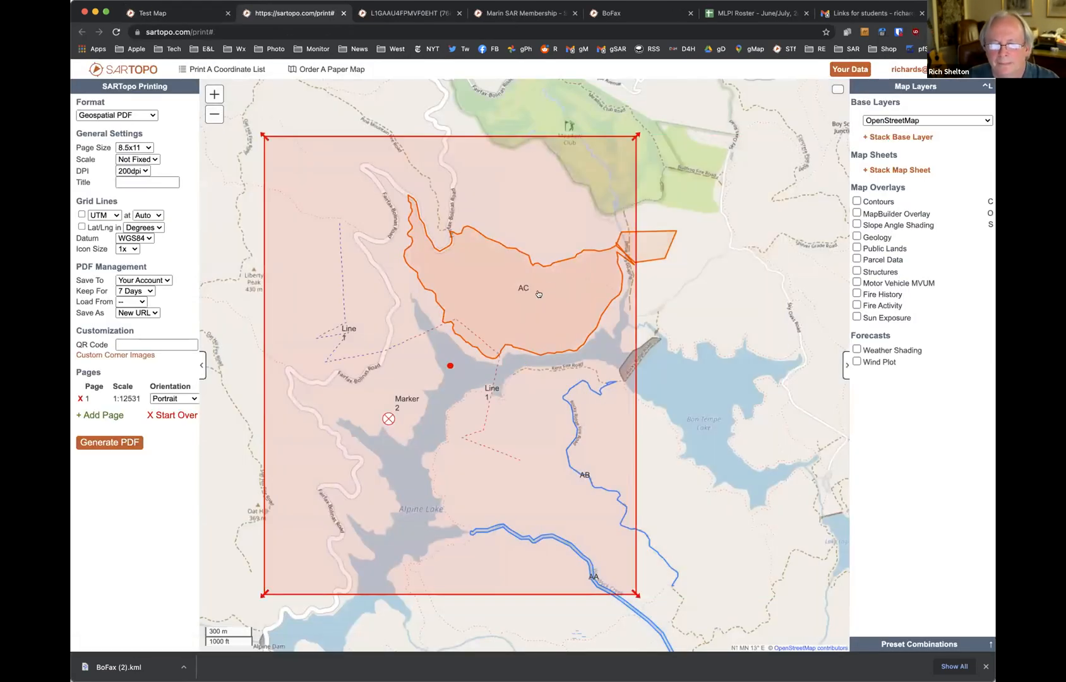
{"action": "left_click_drag", "start_coordinate": [456, 352], "coordinate": [513, 406]}
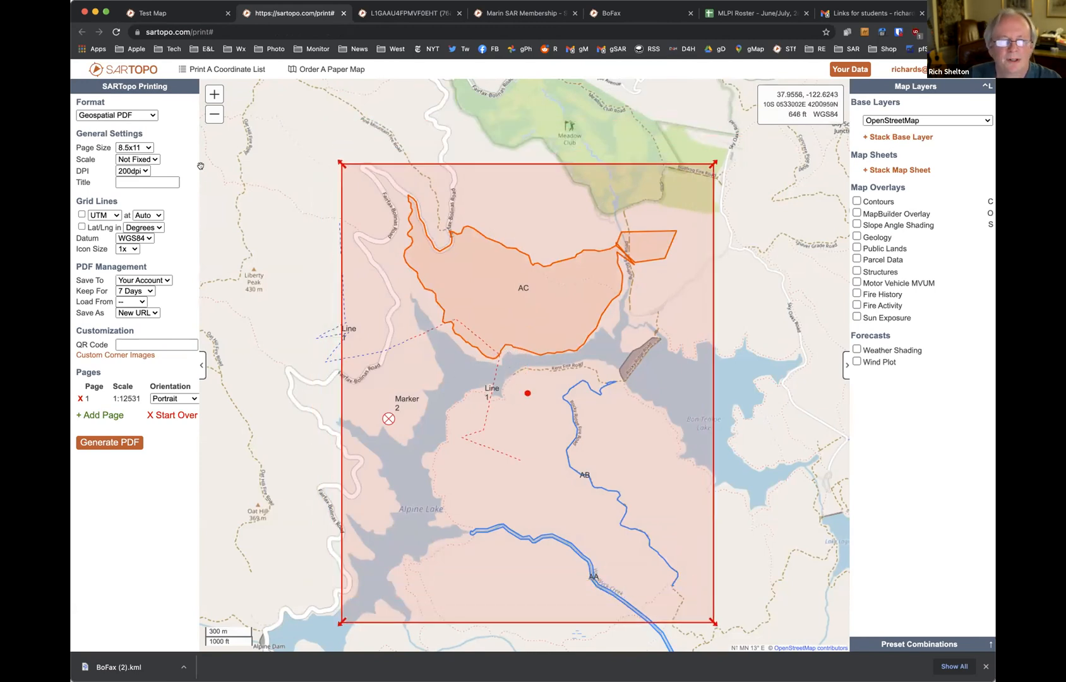
Keep the 8.5x11 page size, title the printout Map, and enable both the UTM and Lat/Lng grid lines
{"action": "left_click", "coordinate": [146, 146]}
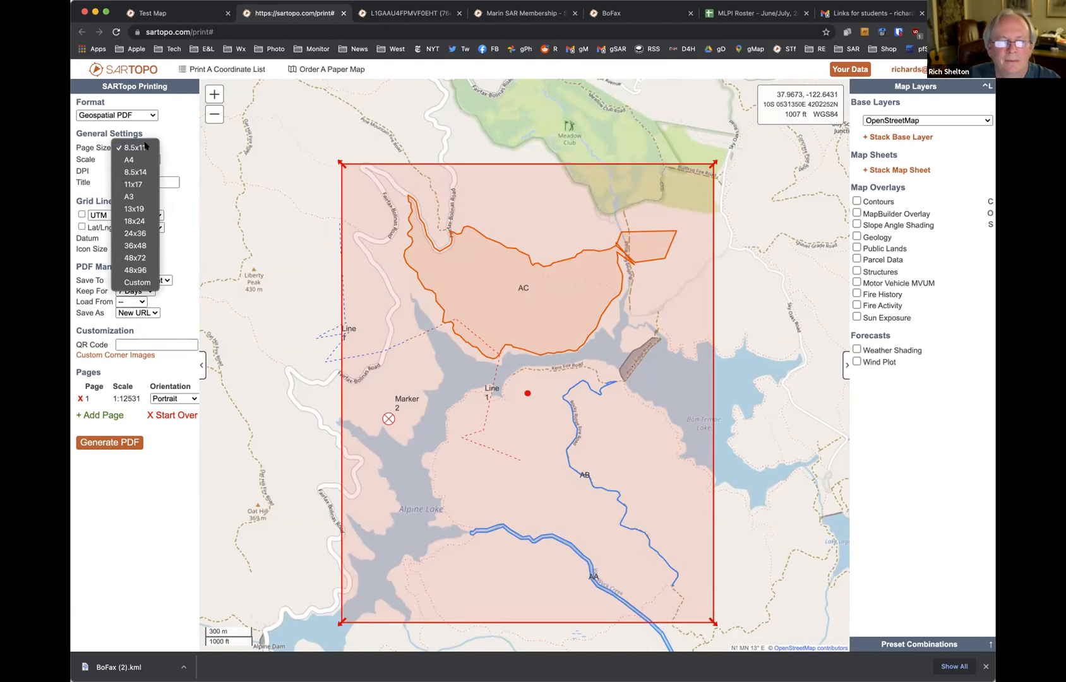
{"action": "left_click", "coordinate": [146, 146]}
{"action": "left_click", "coordinate": [141, 181]}
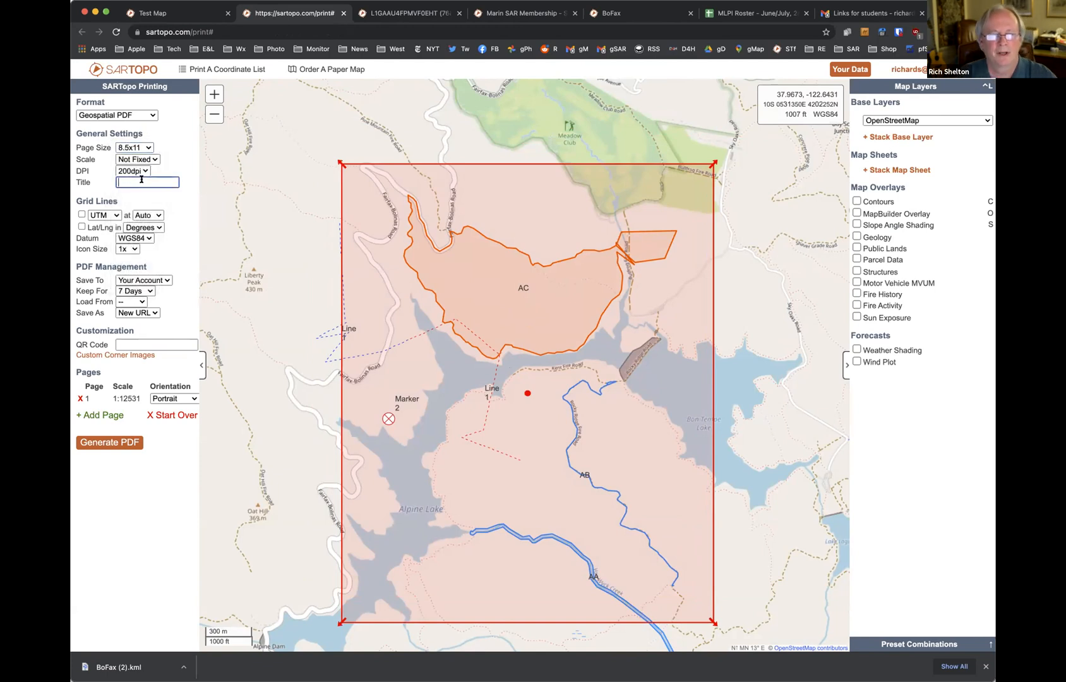
{"action": "type", "text": "Map"}
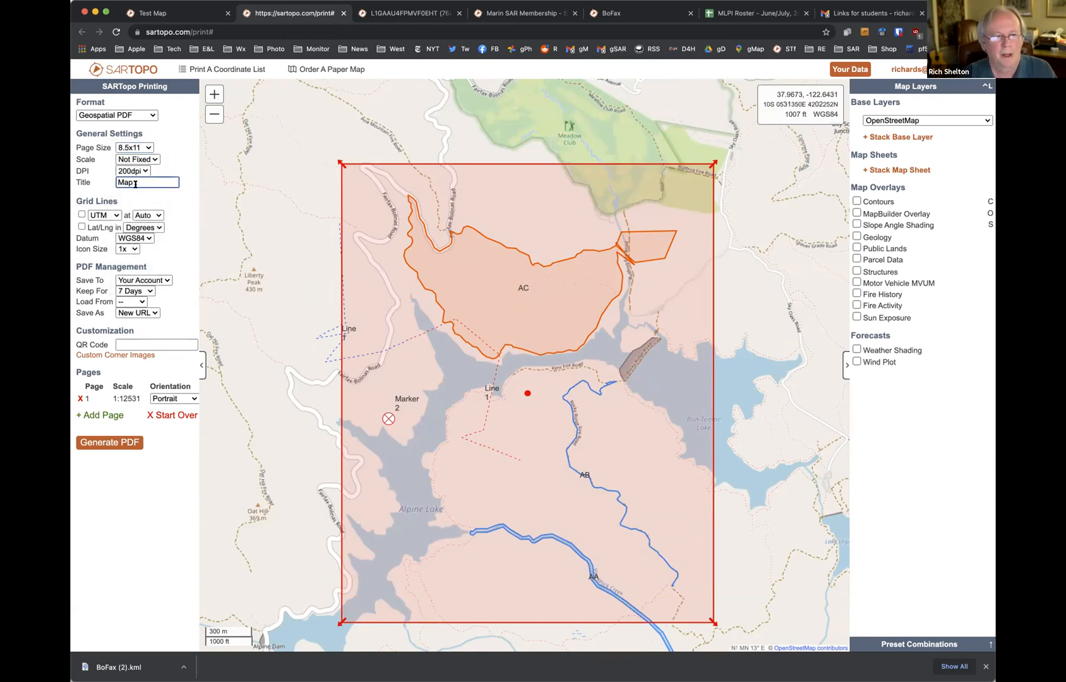
{"action": "left_click", "coordinate": [81, 213]}
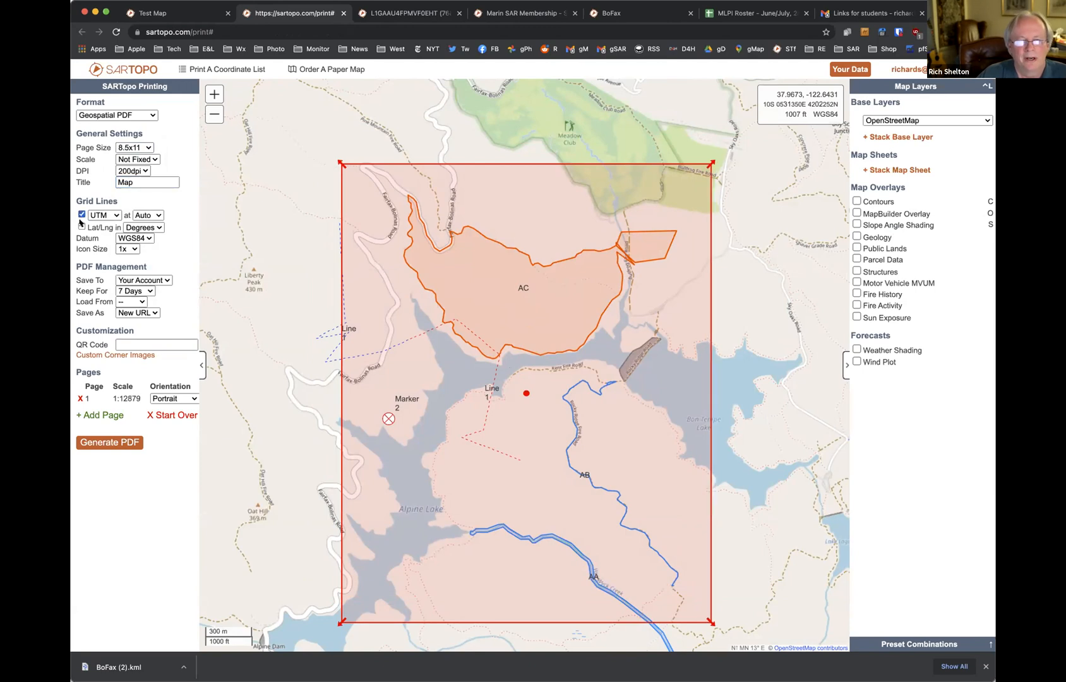
{"action": "left_click", "coordinate": [82, 227]}
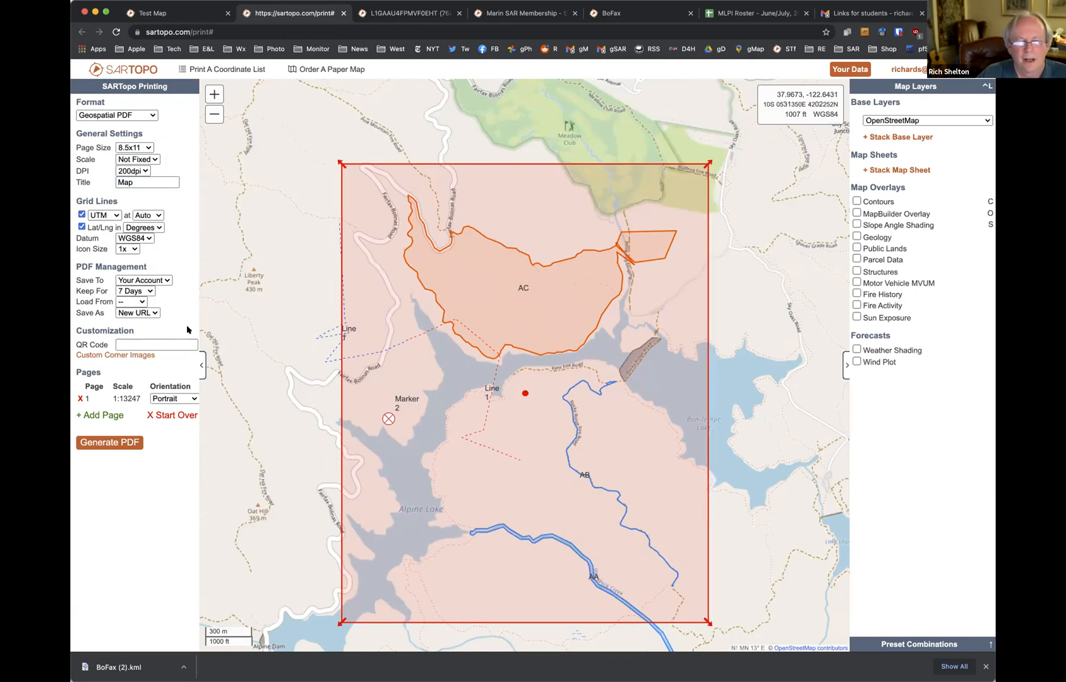
Generate the geospatial PDF of the map and review its page down to the scale and QR code
{"action": "left_click", "coordinate": [124, 442]}
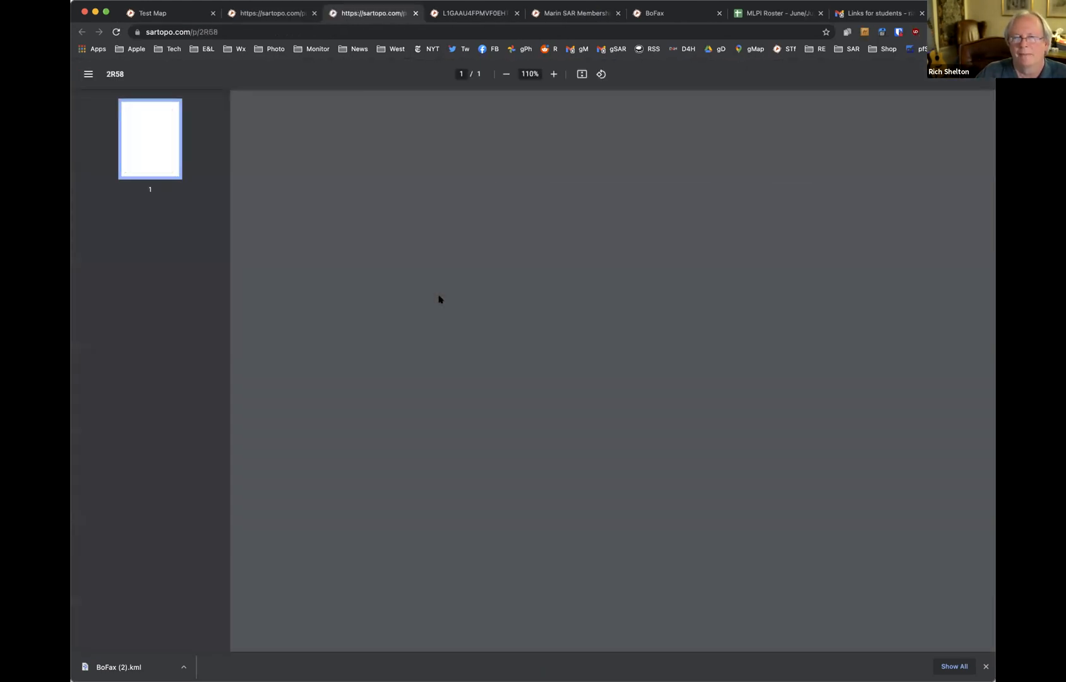
{"action": "scroll", "coordinate": [525, 345], "scroll_direction": "down", "scroll_amount": 2}
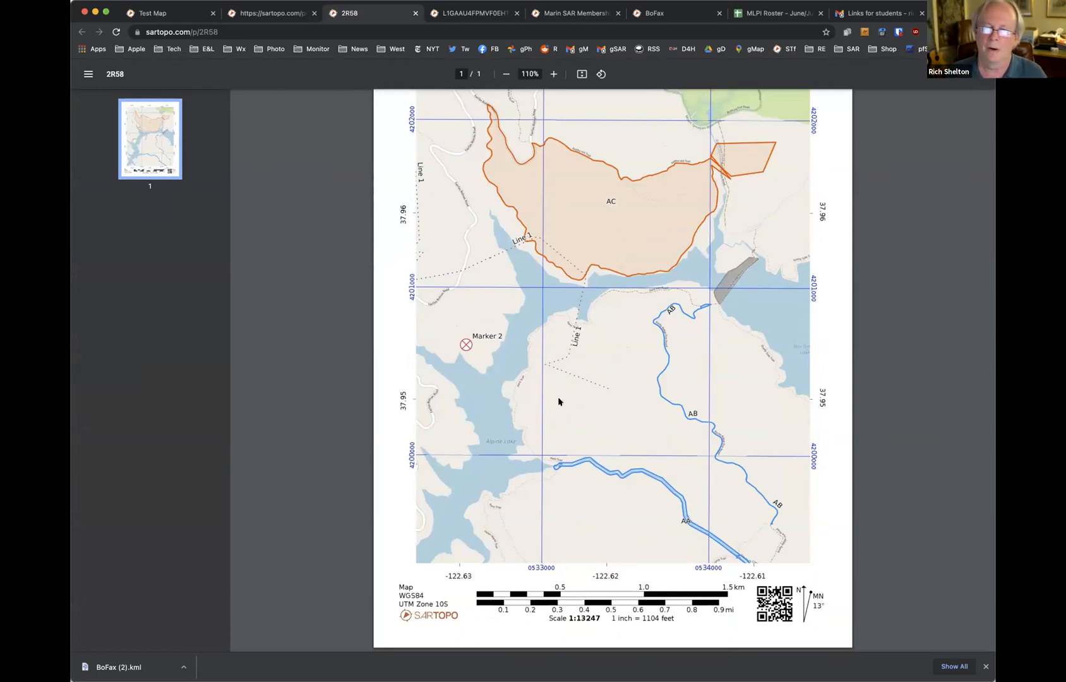
{"action": "scroll", "coordinate": [558, 401], "scroll_direction": "up", "scroll_amount": 1}
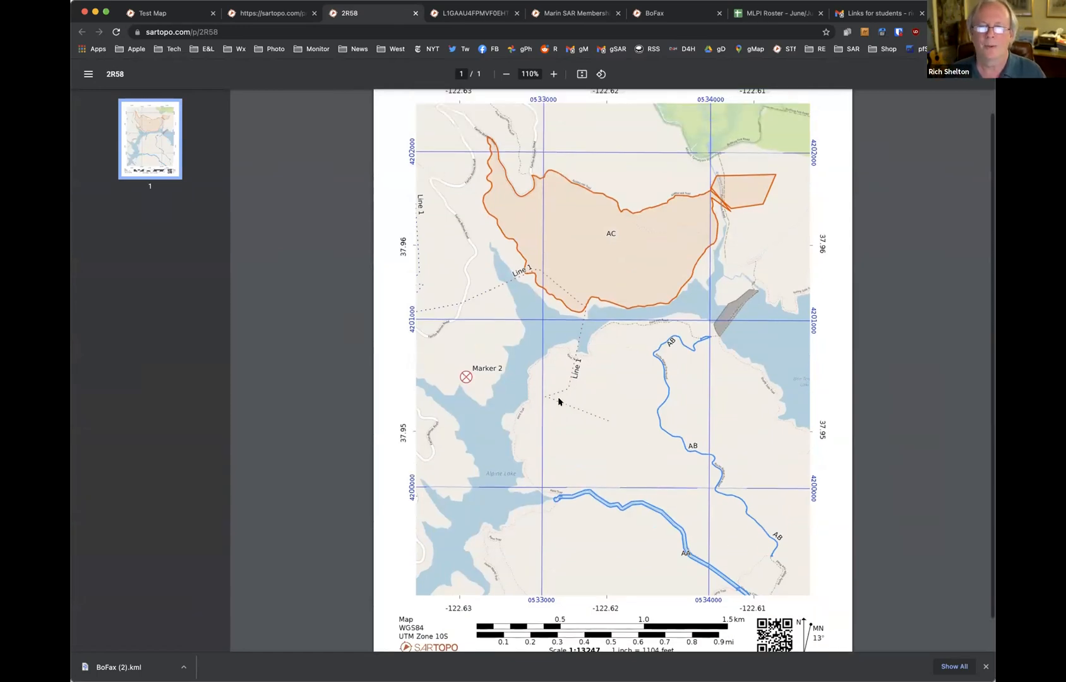
{"action": "left_click", "coordinate": [282, 13]}
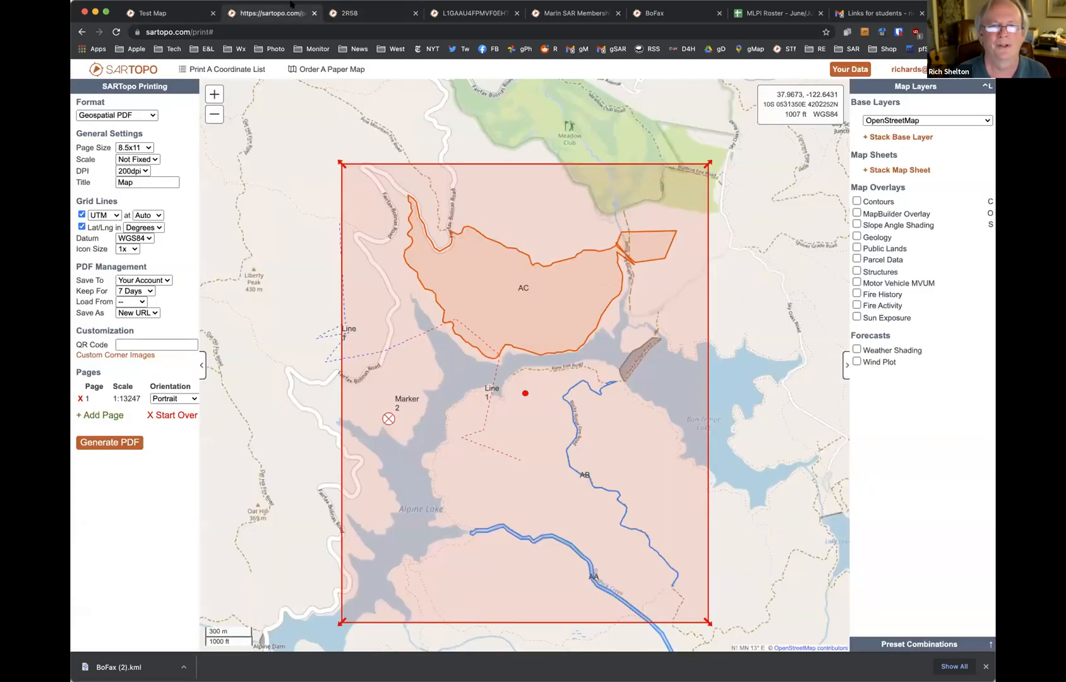
{"action": "left_click", "coordinate": [291, 4]}
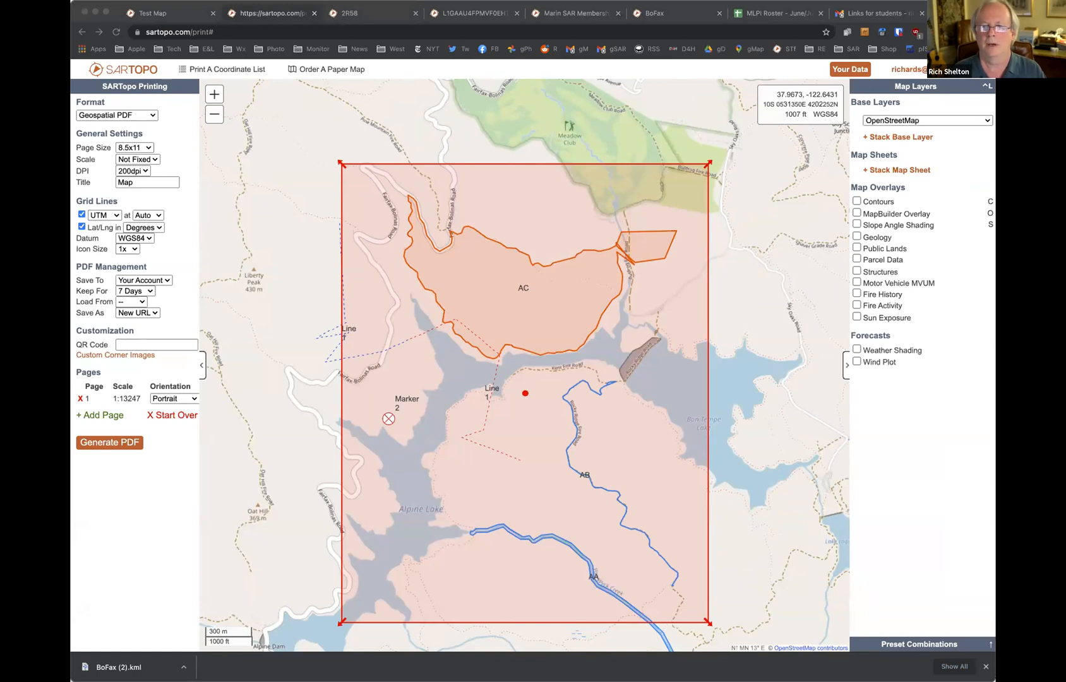
{"action": "left_click", "coordinate": [975, 387]}
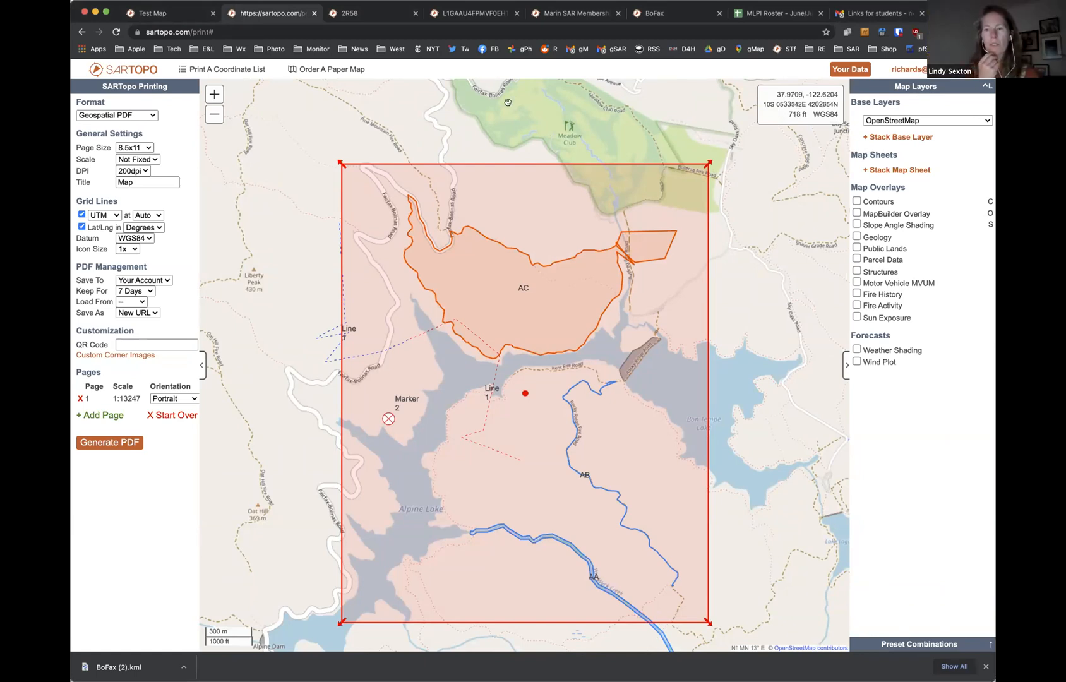
Return to the Test Map, shift the northern endpoint of the western blue Line 1 slightly east, and save the line
{"action": "left_click", "coordinate": [189, 12]}
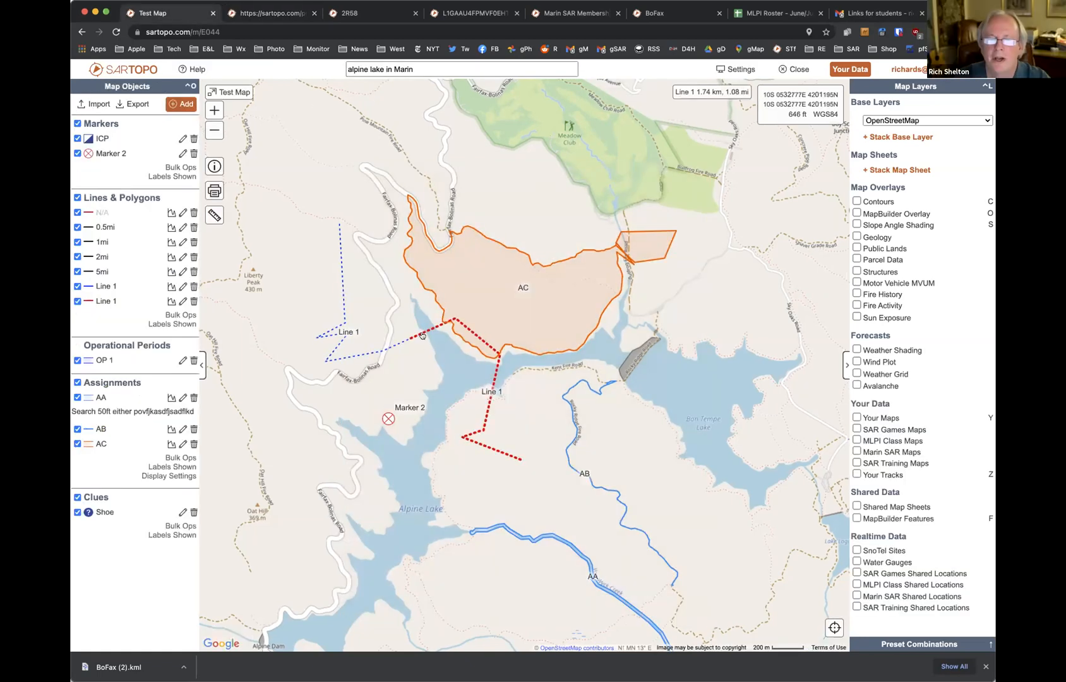
{"action": "left_click", "coordinate": [342, 306]}
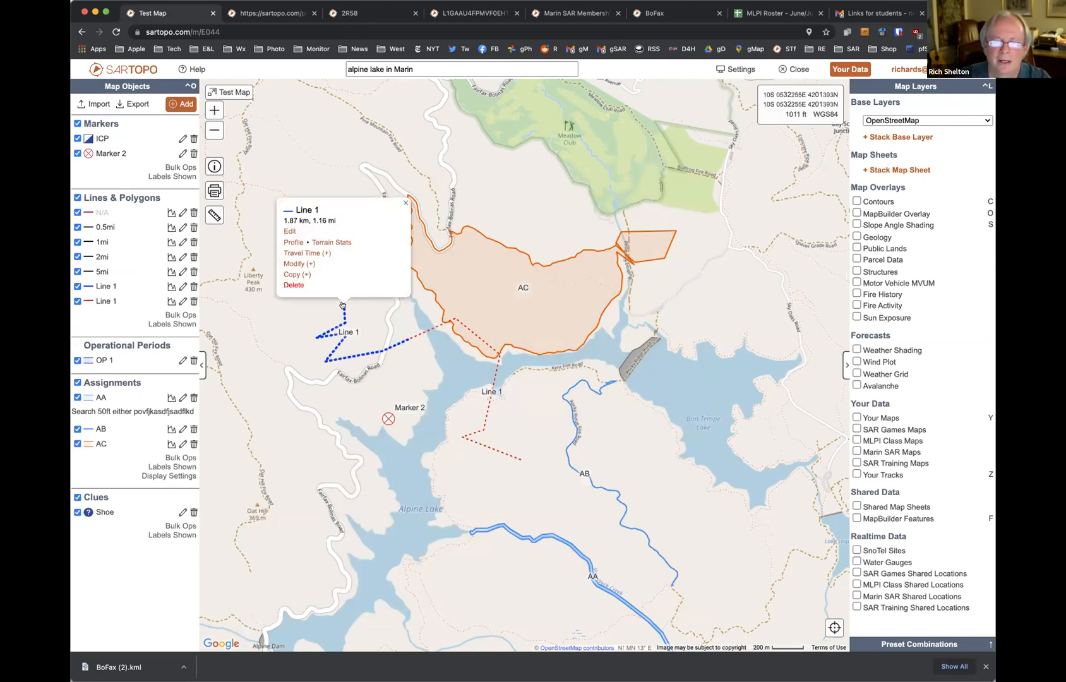
{"action": "left_click", "coordinate": [289, 232]}
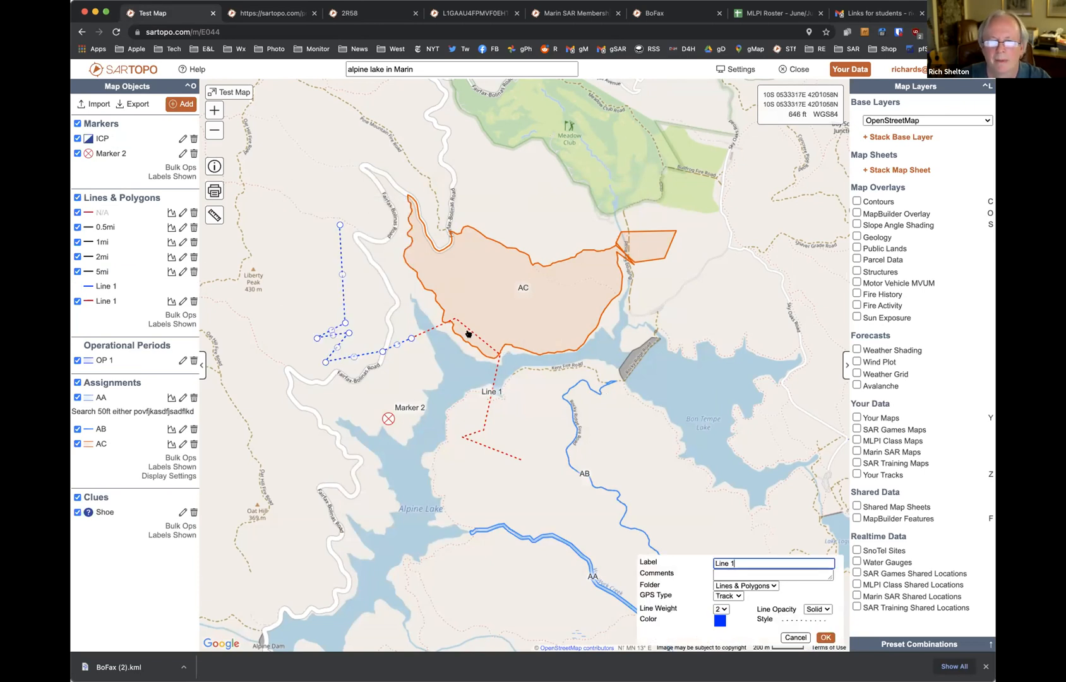
{"action": "left_click_drag", "start_coordinate": [340, 225], "coordinate": [355, 230]}
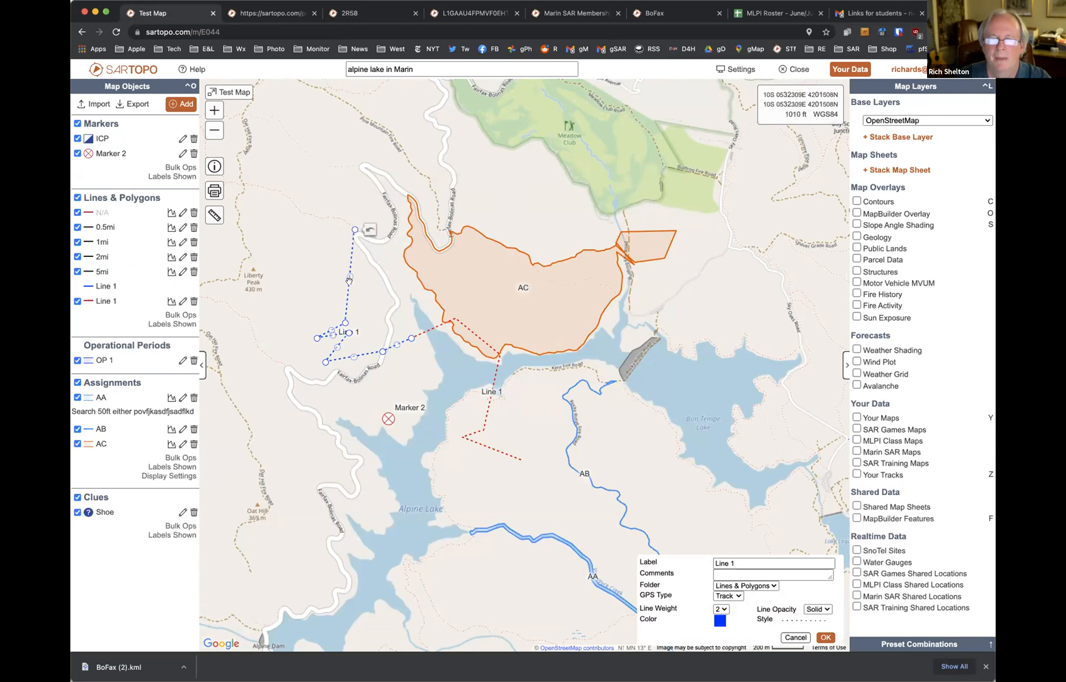
{"action": "left_click_drag", "start_coordinate": [349, 282], "coordinate": [373, 297]}
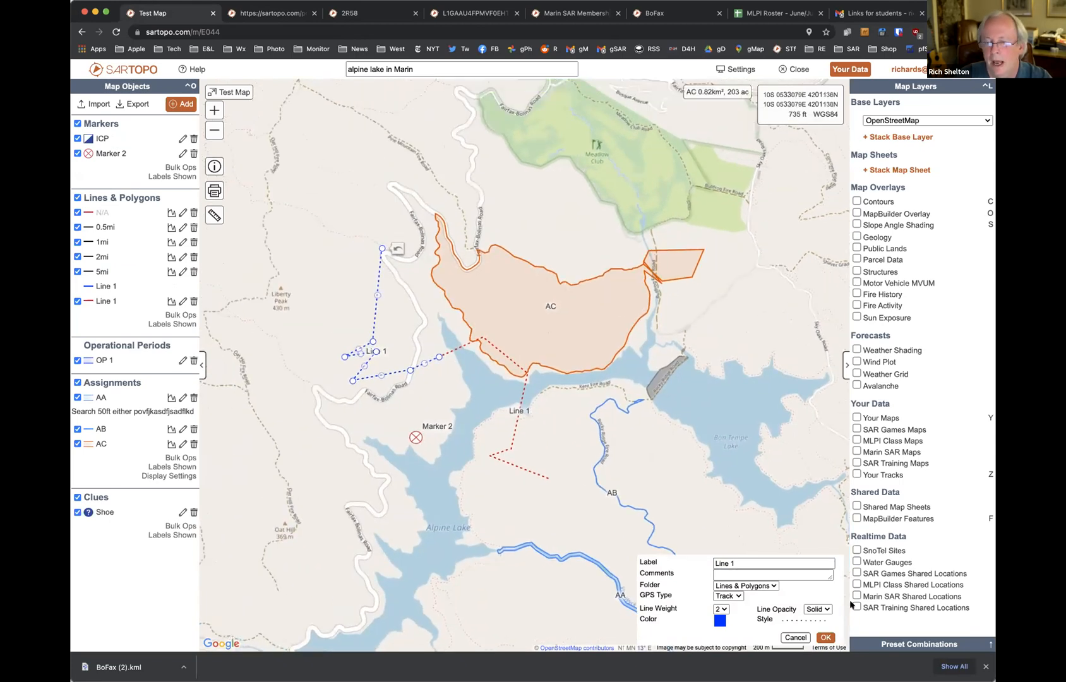
{"action": "left_click", "coordinate": [825, 638]}
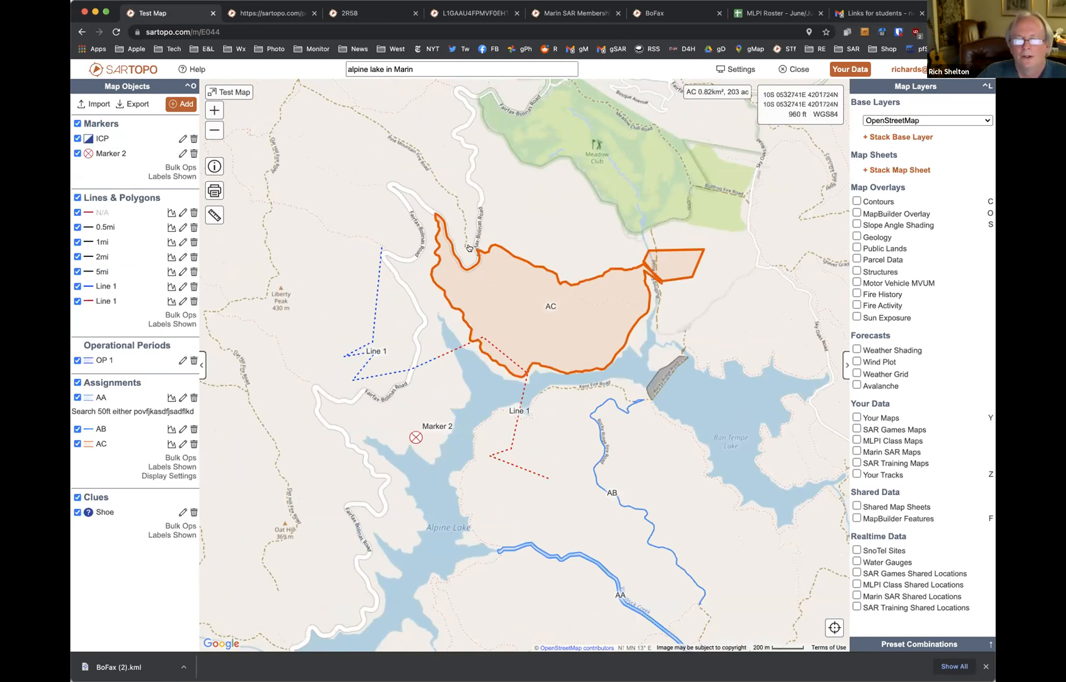
{"action": "left_click_drag", "start_coordinate": [519, 219], "coordinate": [496, 311]}
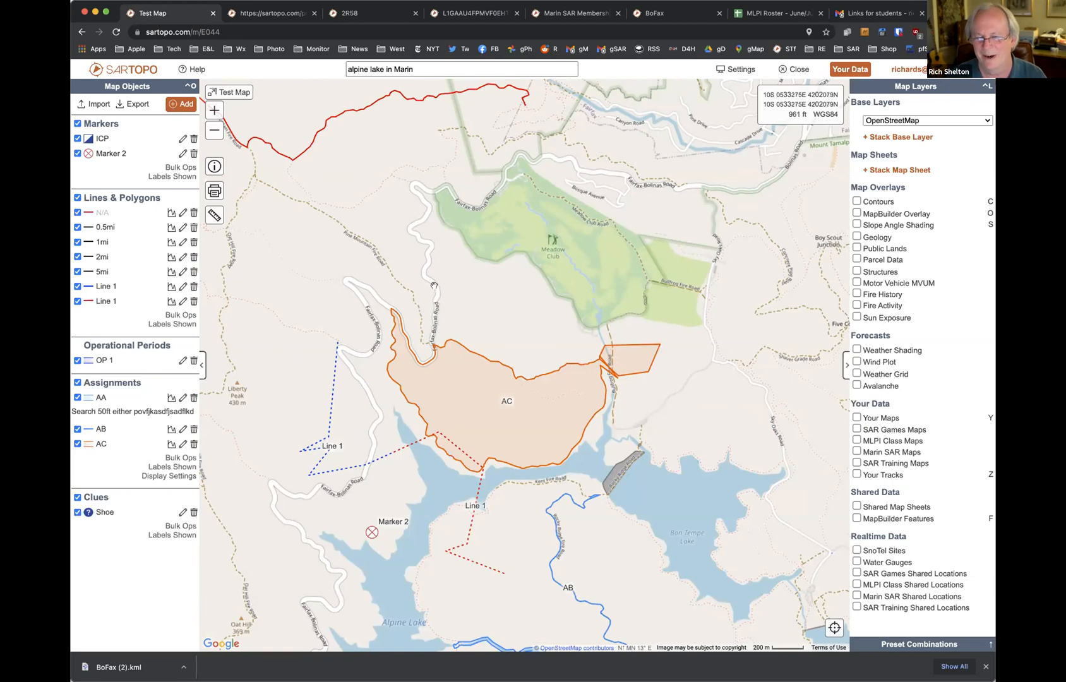
{"action": "left_click_drag", "start_coordinate": [332, 163], "coordinate": [382, 228]}
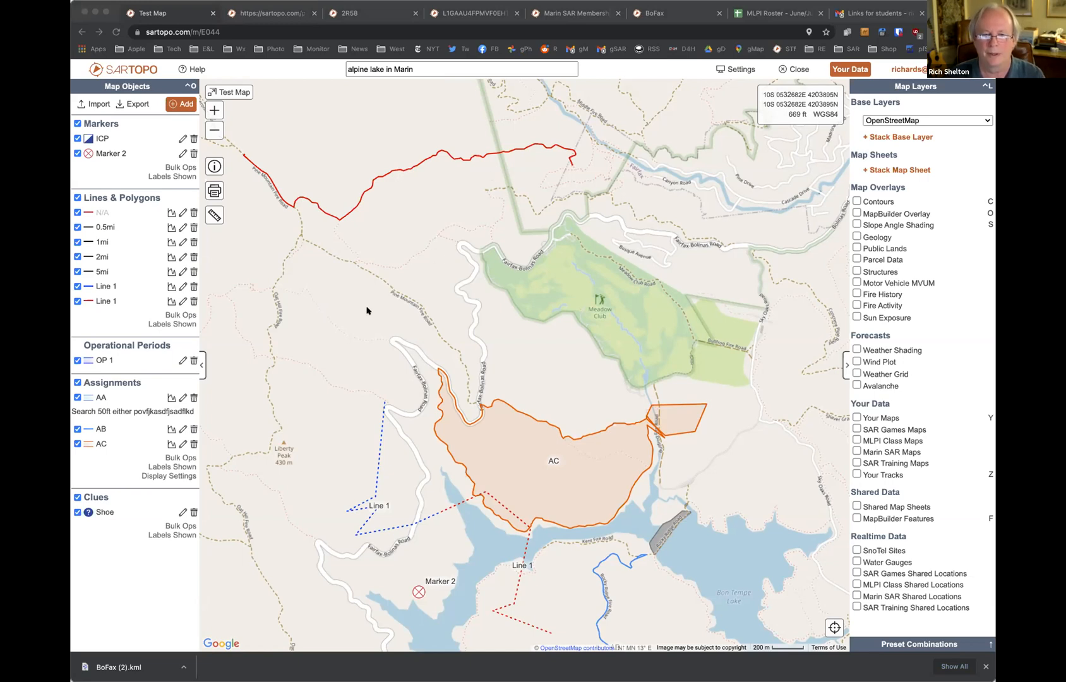
{"action": "left_click", "coordinate": [786, 494]}
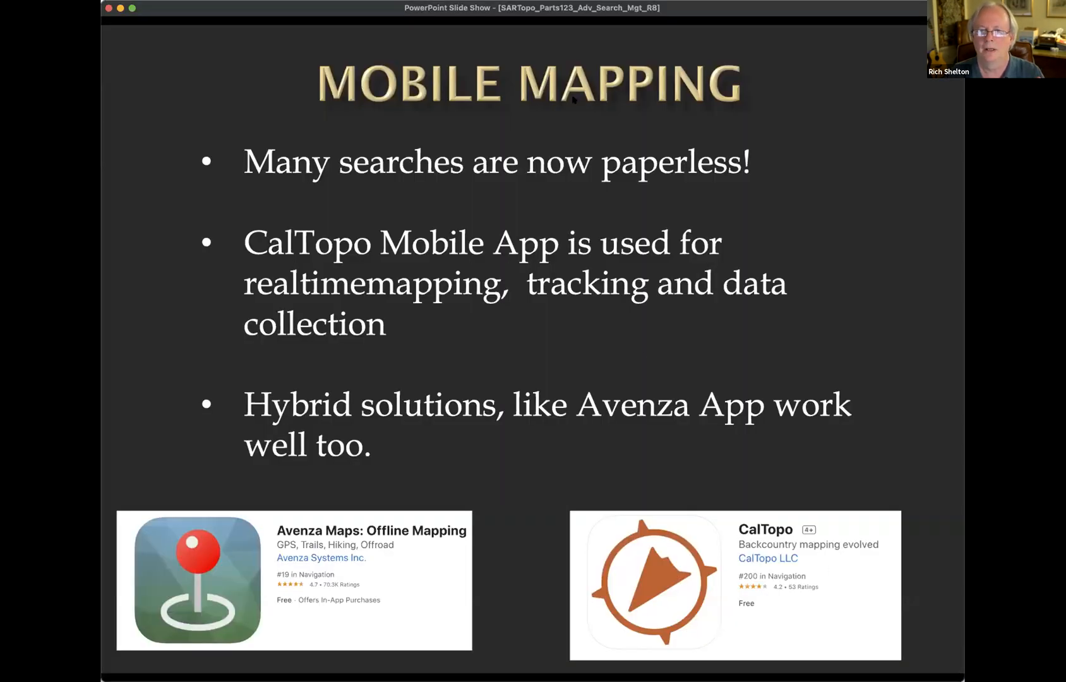
{"action": "left_click", "coordinate": [791, 202]}
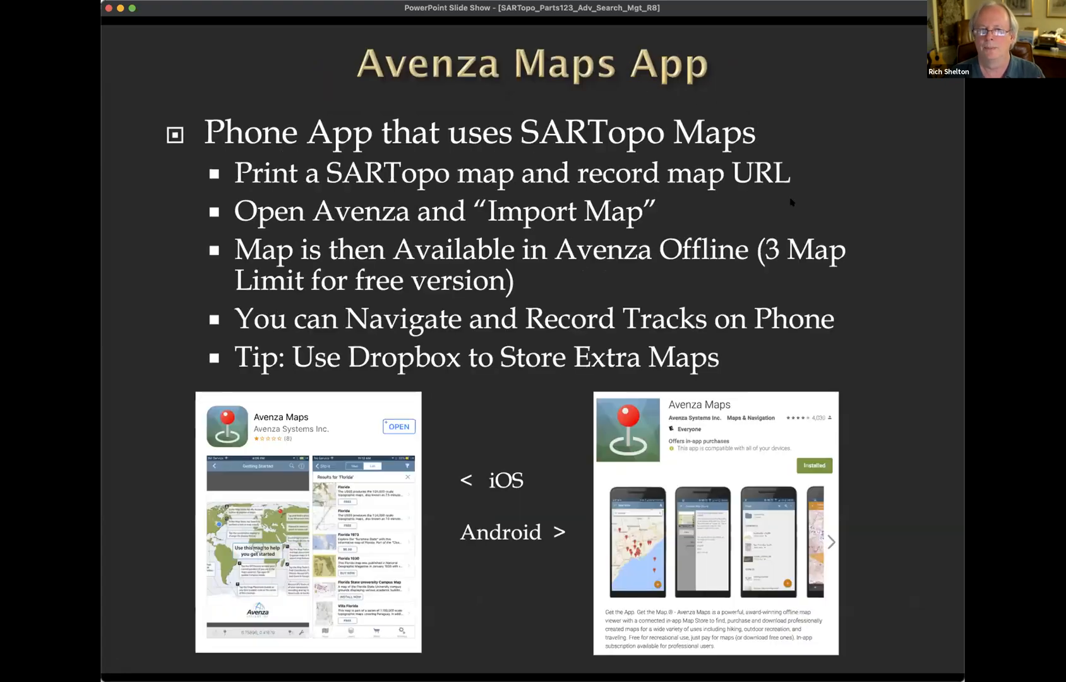
{"action": "key", "text": "Left"}
{"action": "key", "text": "Left"}
{"action": "key", "text": "Right"}
{"action": "key", "text": "Left"}
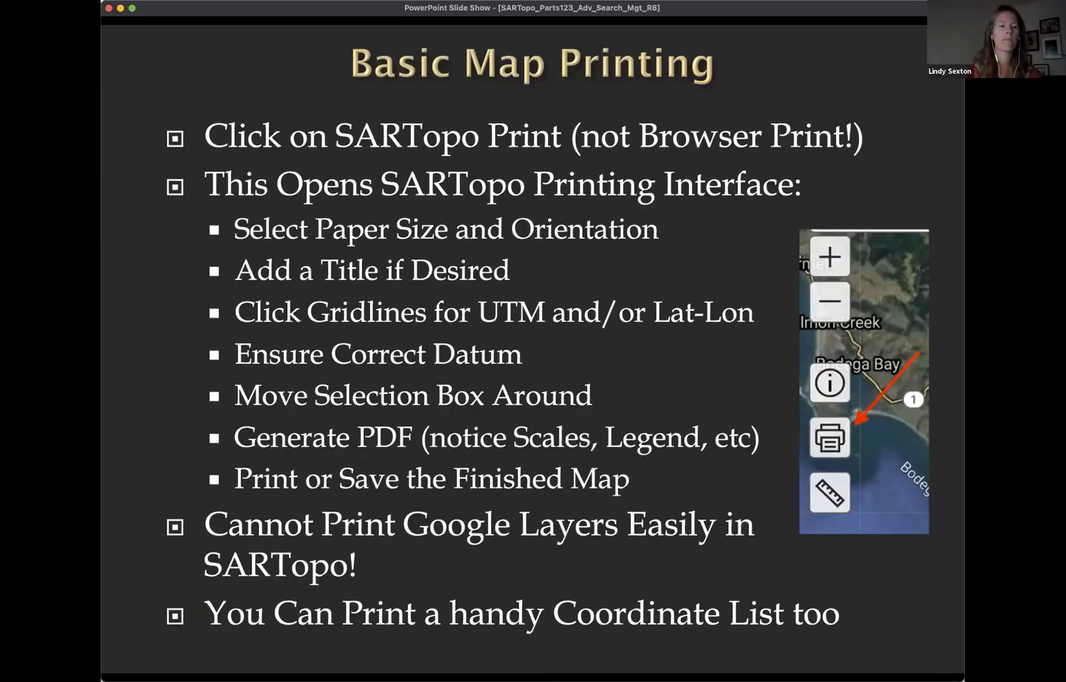
{"action": "key", "text": "Right"}
{"action": "key", "text": "Right"}
{"action": "key", "text": "Left"}
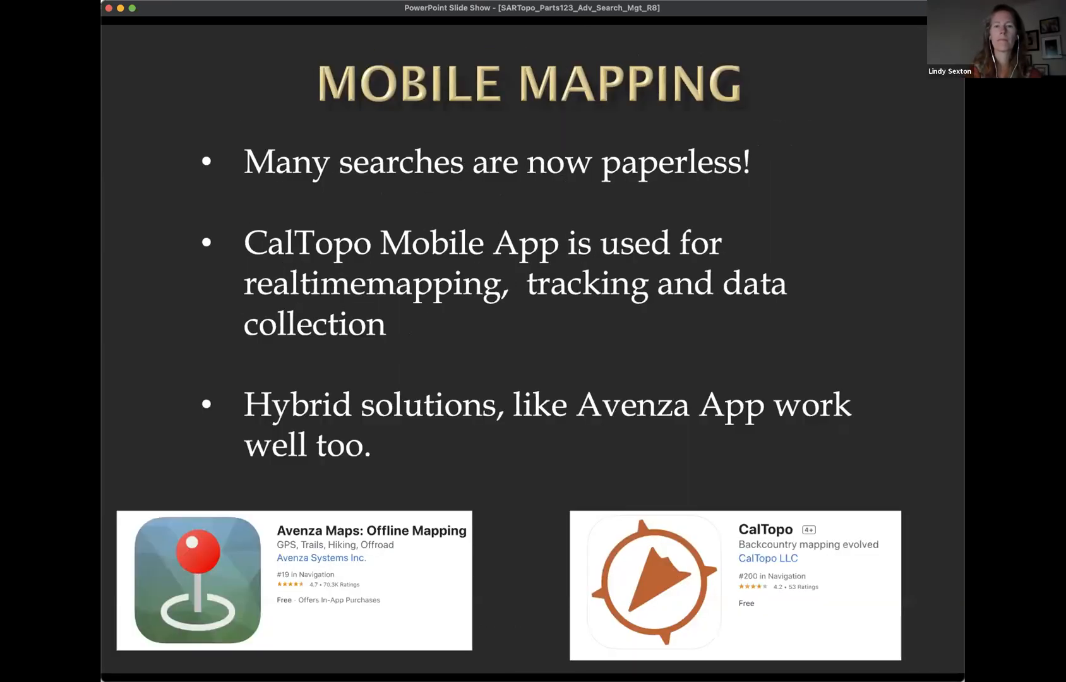